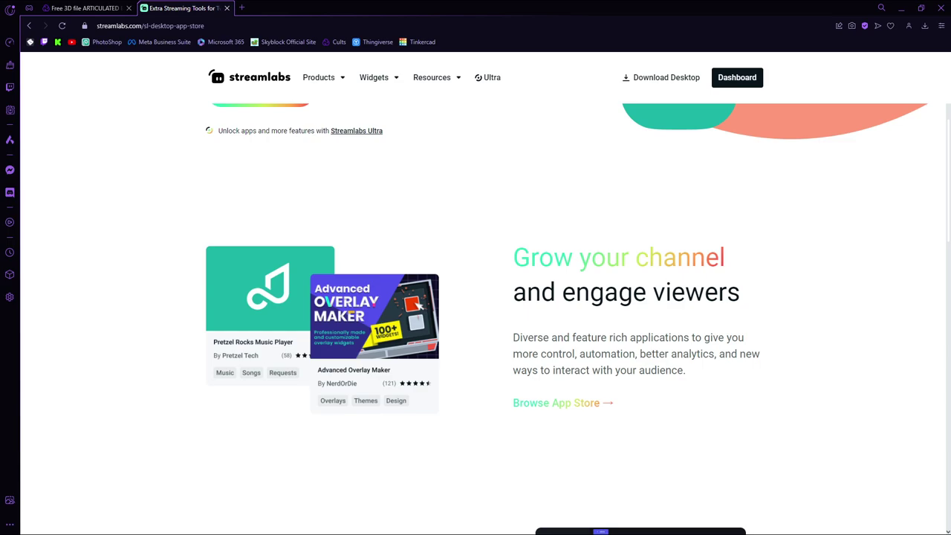
Look through the rest of the Streamlabs App Store page down to its footer
scroll(476, 319, "down", 3)
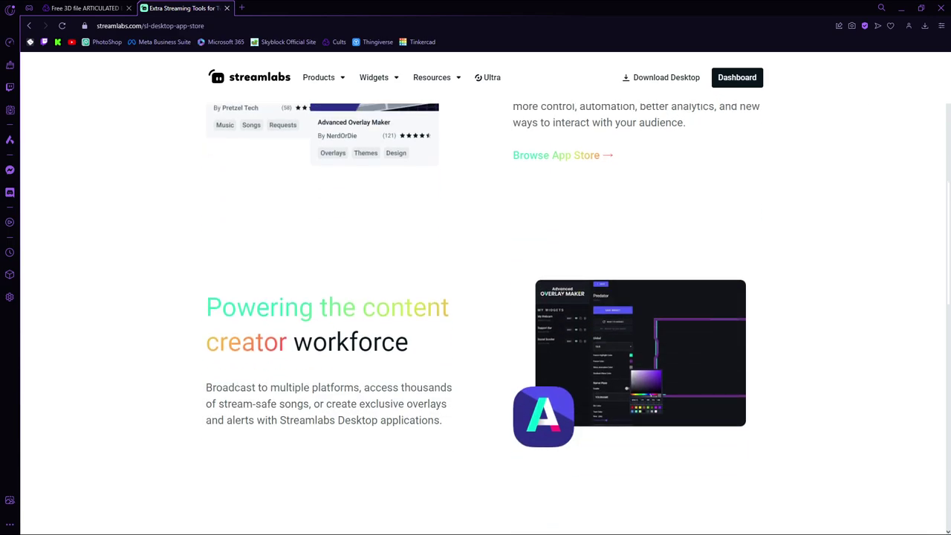
scroll(475, 297, "down", 4)
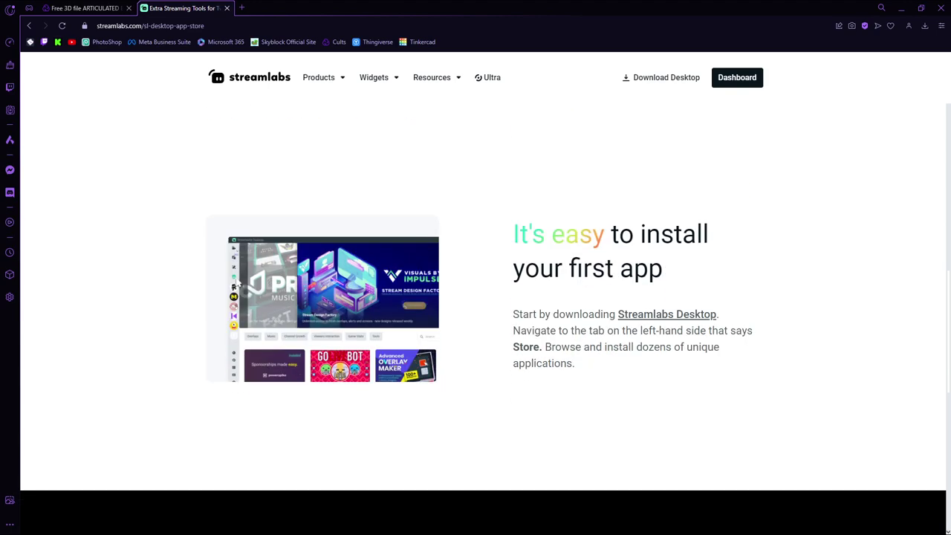
scroll(475, 297, "down", 3)
scroll(476, 297, "down", 3)
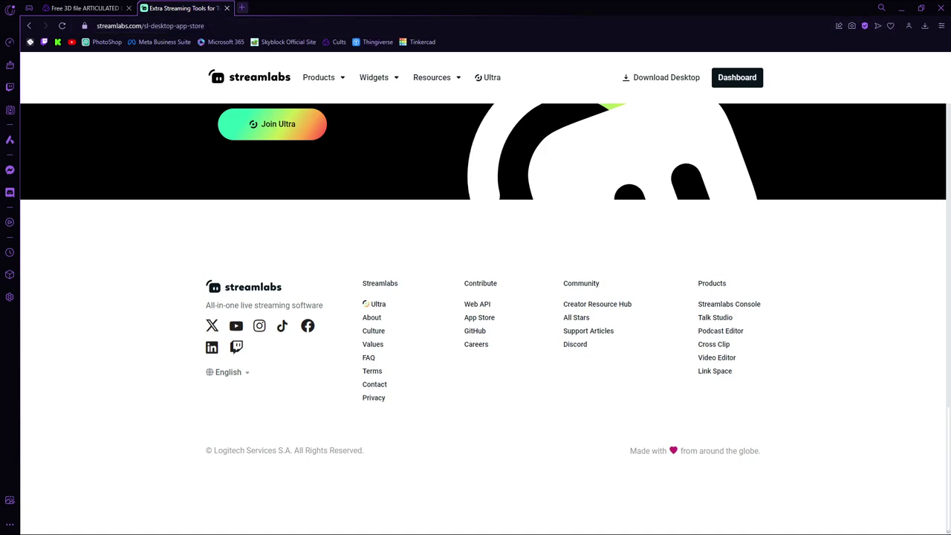
Close the Streamlabs App Store page and minimize the browser window
left_click(241, 7)
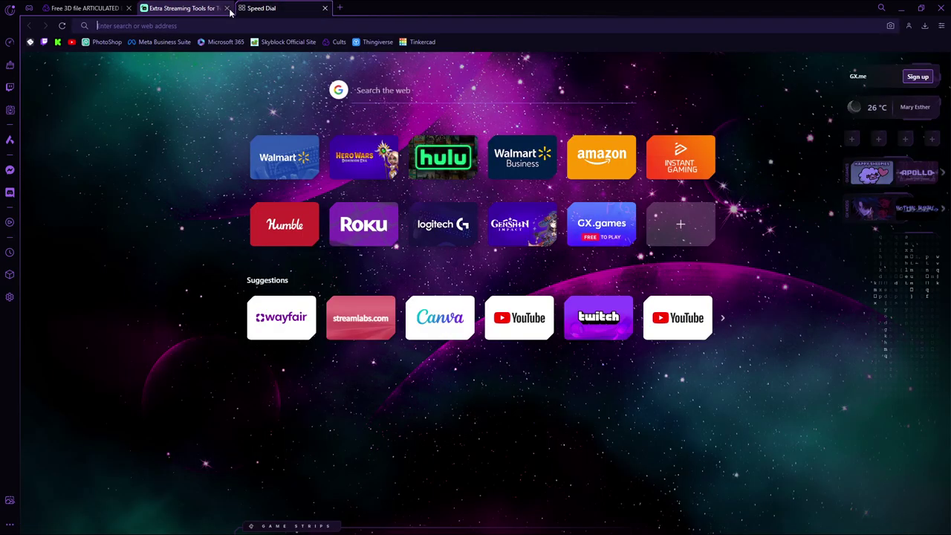
left_click(324, 7)
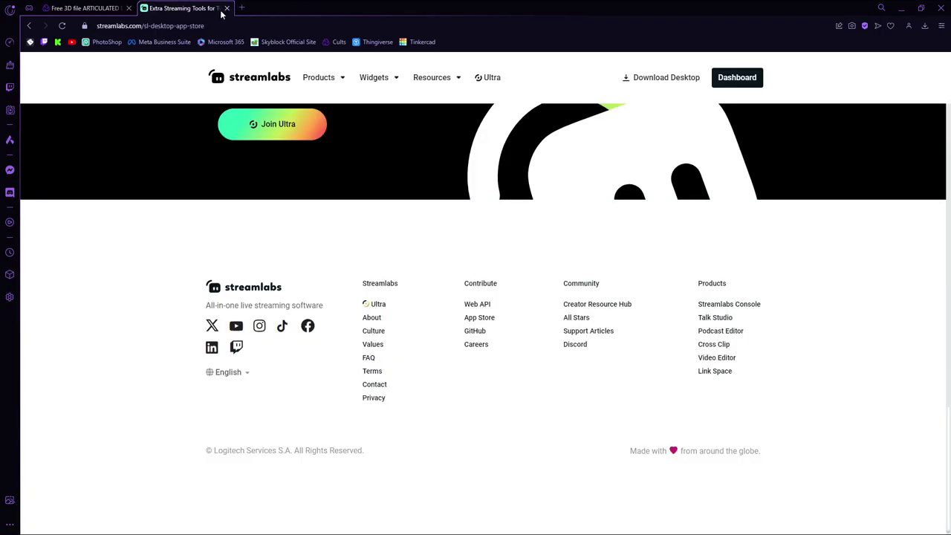
left_click(227, 8)
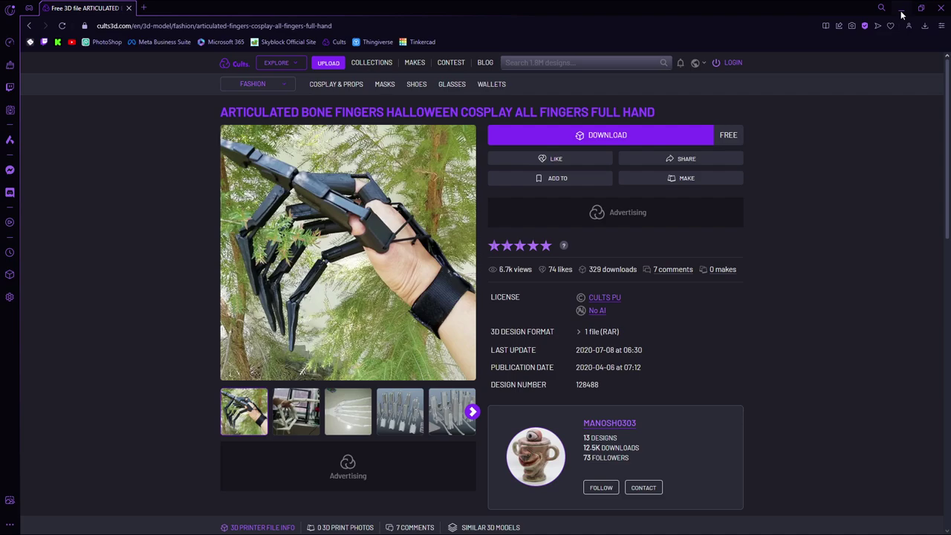
left_click(902, 8)
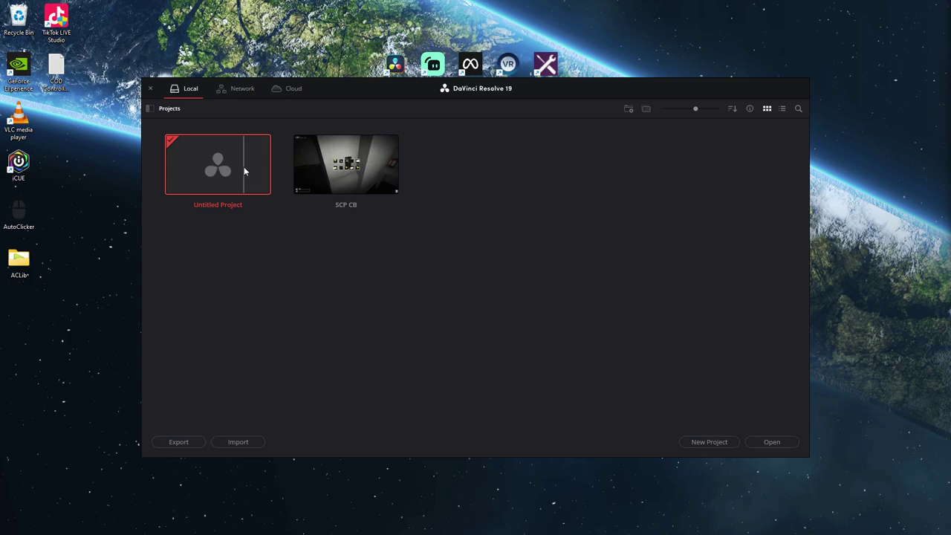
In DaVinci Resolve, create a new project named "Starting Soon"
left_click(702, 441)
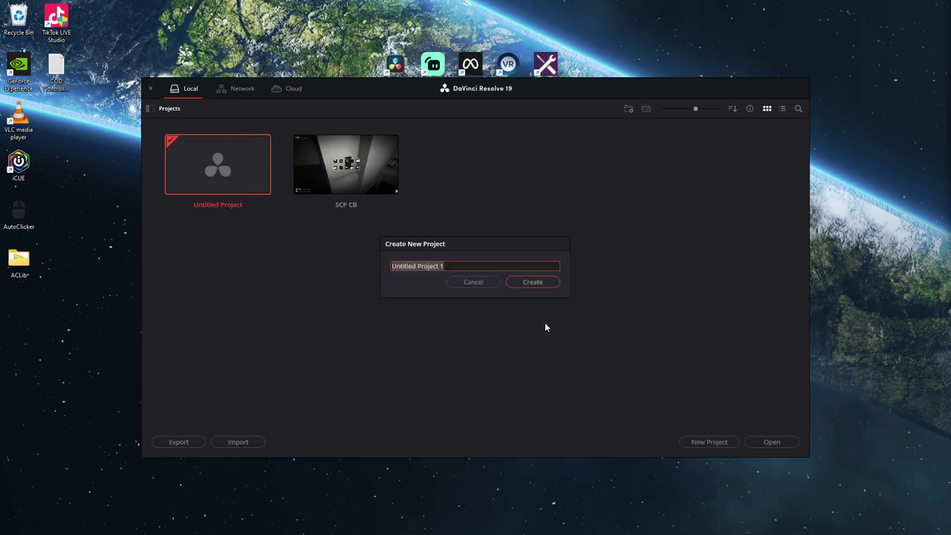
type("Starting Soon")
key("Return")
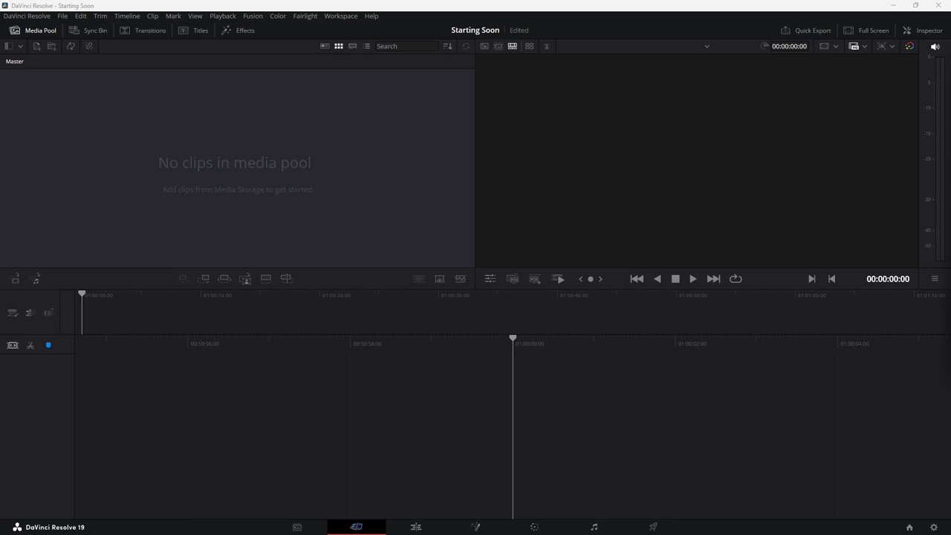
Import the Aurora clip onto the start of an empty timeline, keeping the project's frame rate
left_click_drag(743, 197, 516, 378)
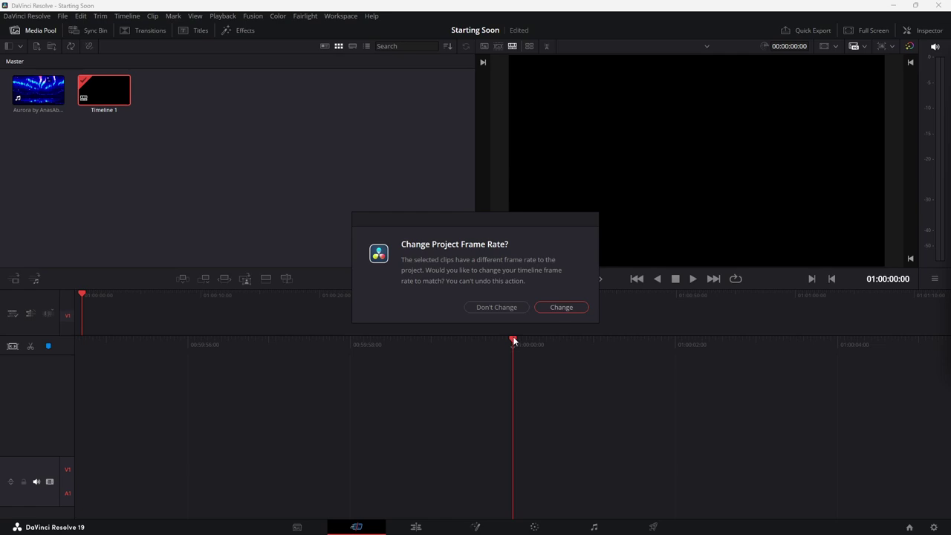
left_click(496, 307)
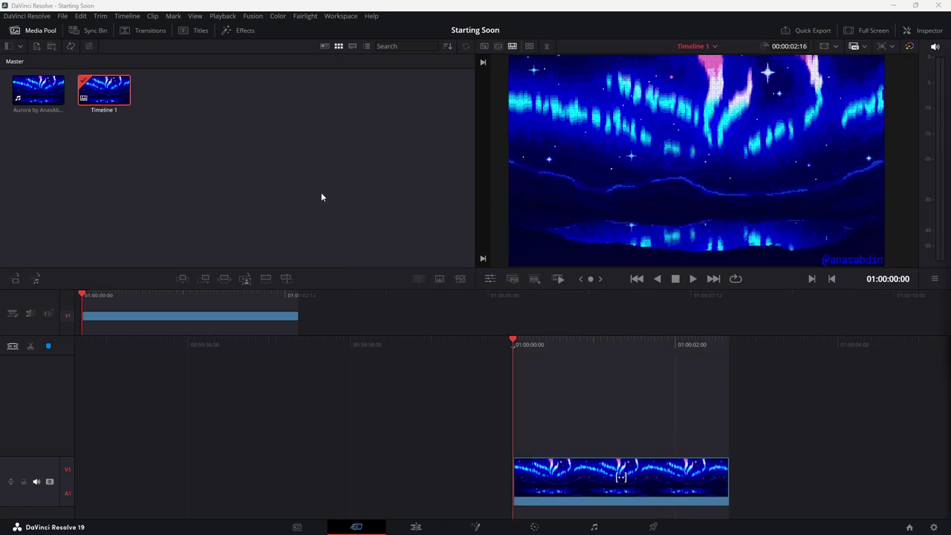
Copy the Aurora clip and paste it repeatedly until the timeline is two minutes long, and save the project
right_click(575, 477)
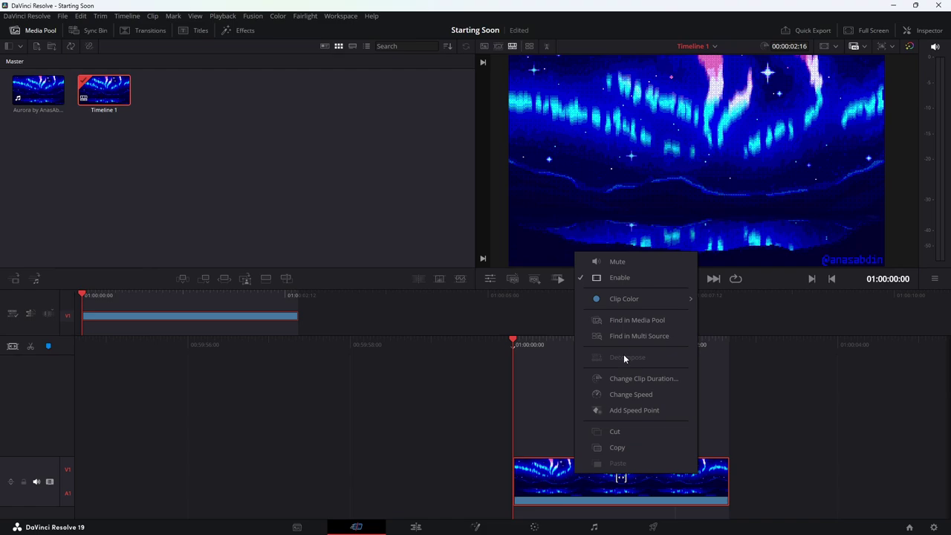
left_click(628, 447)
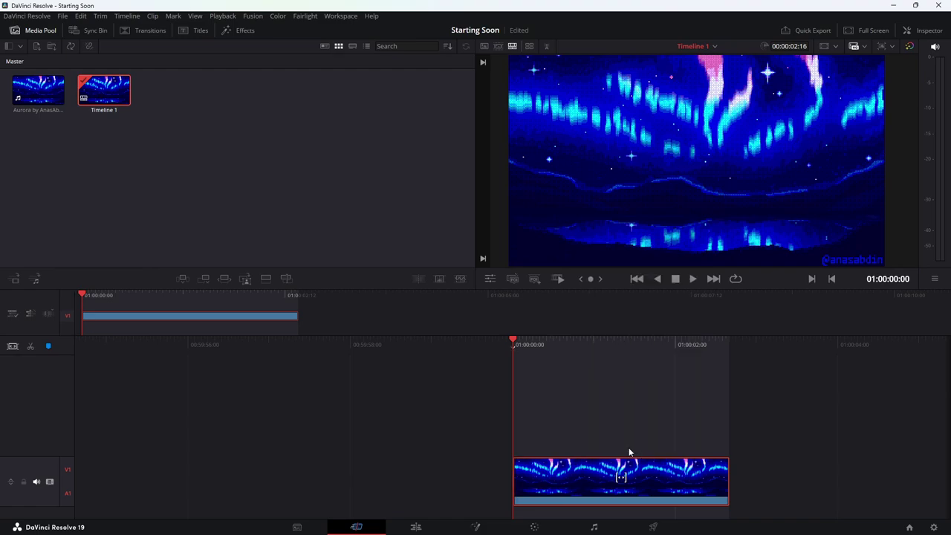
key("ctrl+v")
key("ctrl+v")
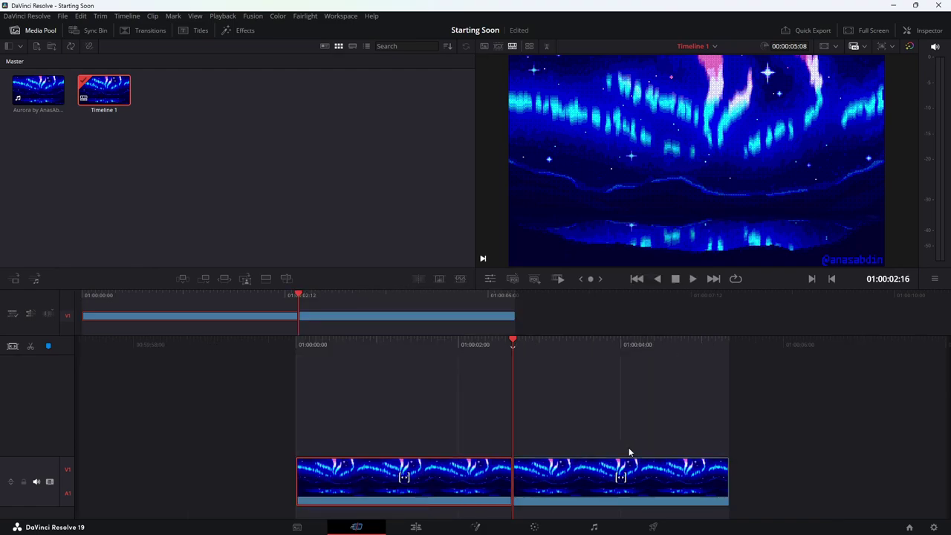
key("ctrl+v")
key("ctrl+v")
key("ctrl+v")
key("ctrl+v")
key("ctrl+v")
key("ctrl+v")
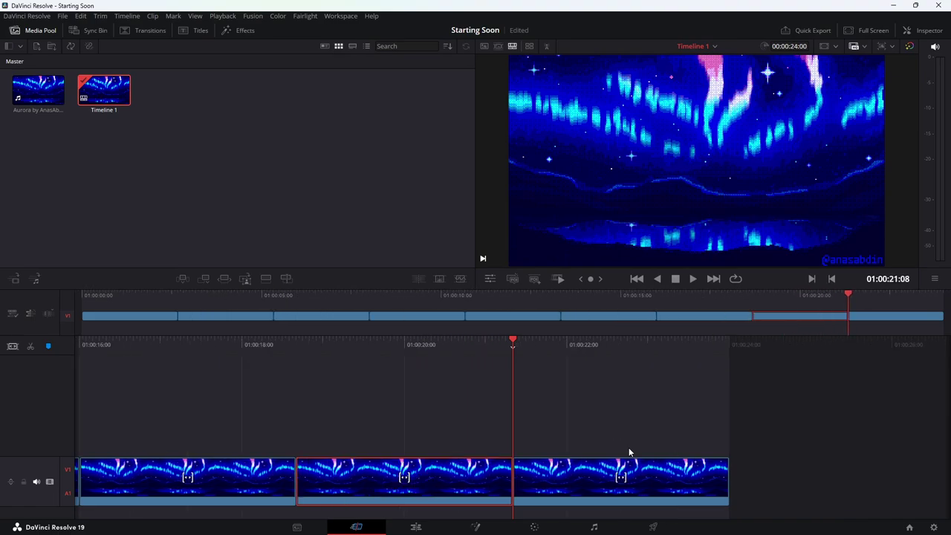
key("ctrl+v")
key("ctrl+v")
key("ctrl+v")
key("ctrl+v")
key("ctrl+v")
key("ctrl+v")
key("ctrl+v")
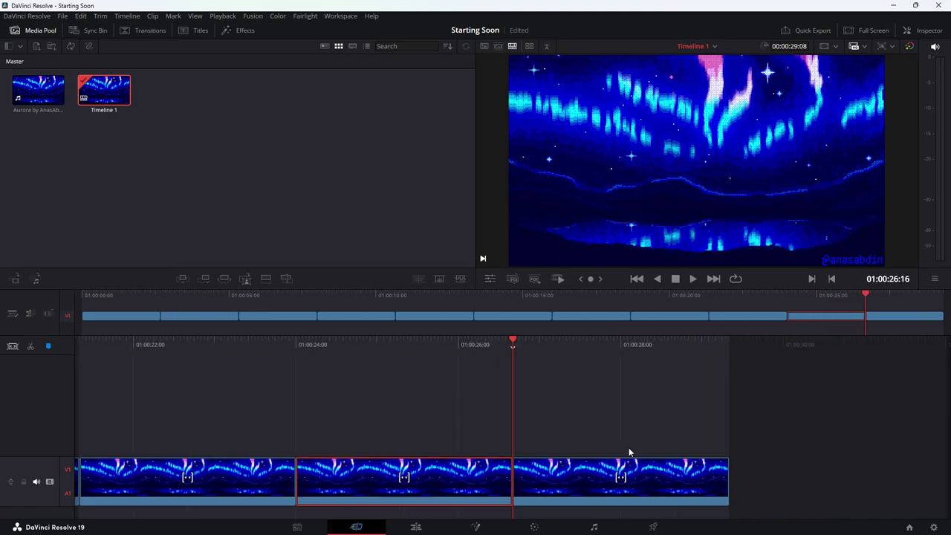
key("ctrl+v")
key("ctrl+v")
key("ctrl+v")
key("ctrl+v")
key("ctrl+v")
key("ctrl+v")
key("ctrl+v")
key("ctrl+v")
key("ctrl+v")
key("ctrl+v")
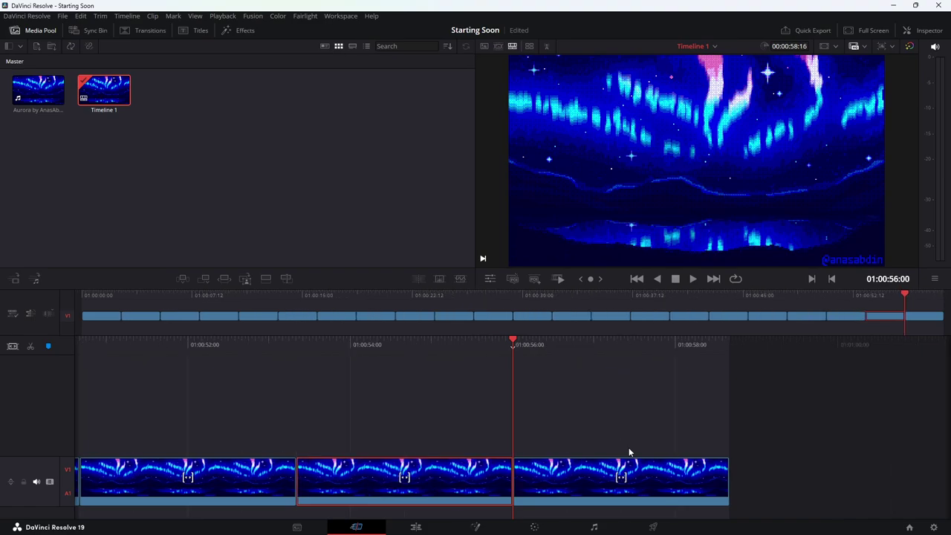
key("ctrl+v")
key("ctrl+v")
key("ctrl+v")
key("ctrl+v")
key("ctrl+v")
key("ctrl+v")
key("ctrl+v")
key("ctrl+v")
key("ctrl+v")
key("ctrl+v")
key("ctrl+v")
key("ctrl+v")
key("ctrl+v")
key("ctrl+v")
key("ctrl+v")
key("ctrl+v")
key("ctrl+v")
key("ctrl+v")
key("ctrl+v")
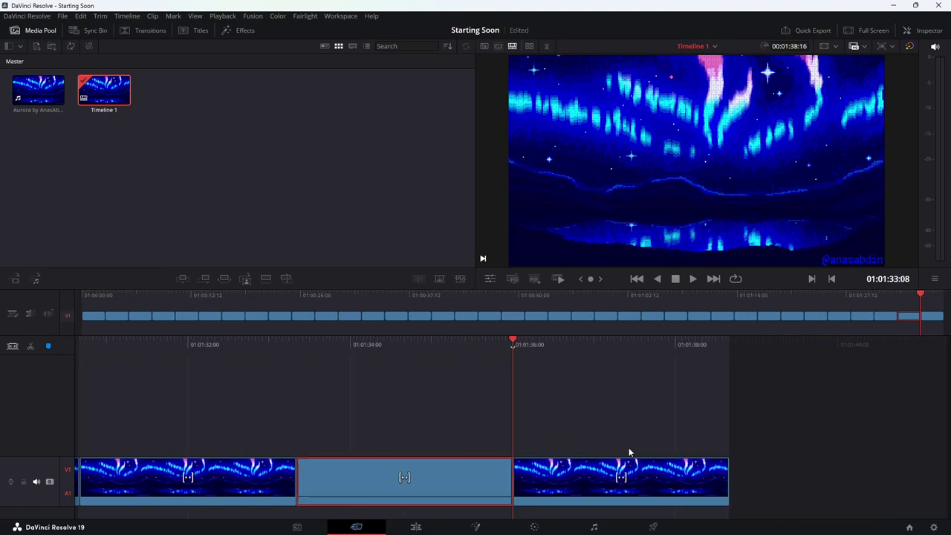
key("ctrl+s")
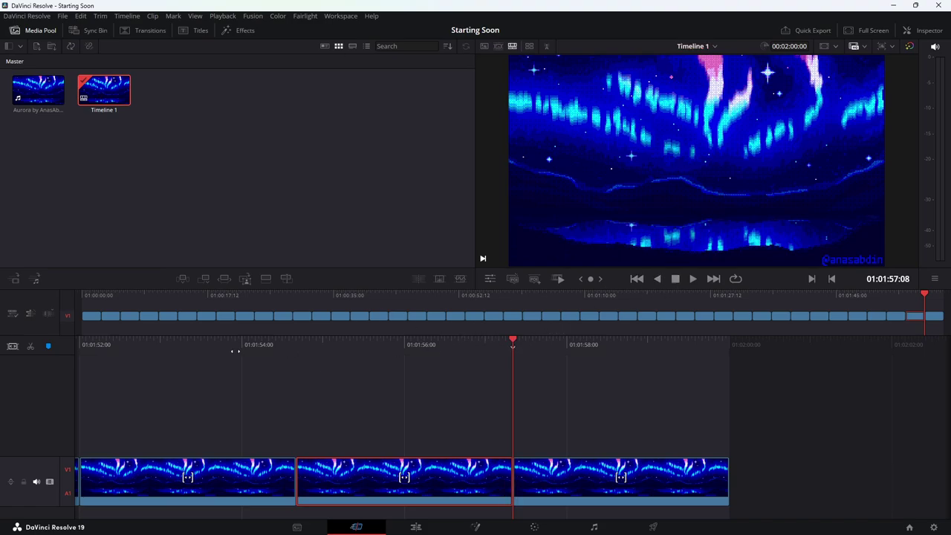
Return to the start of the timeline and preview the first few seconds of the looping Aurora clips
key("j")
key("j")
key("j")
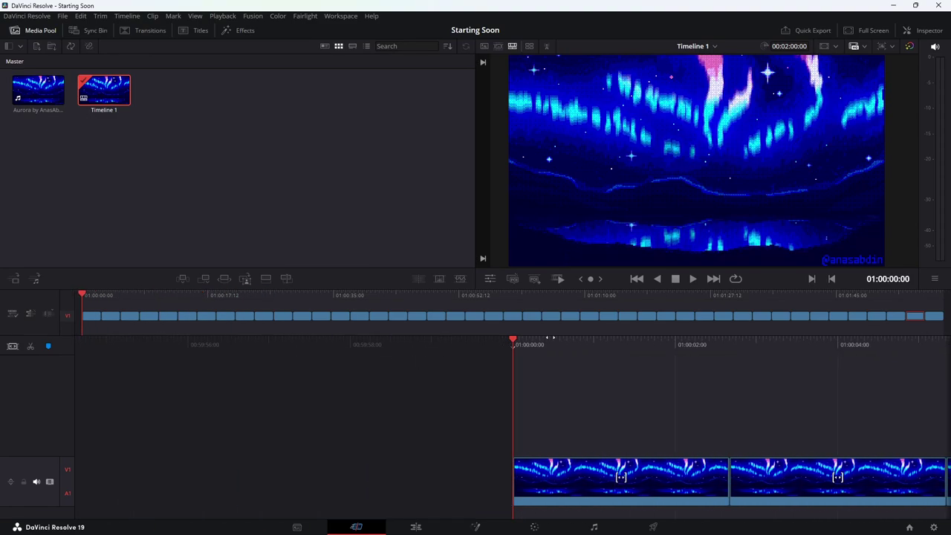
left_click(690, 280)
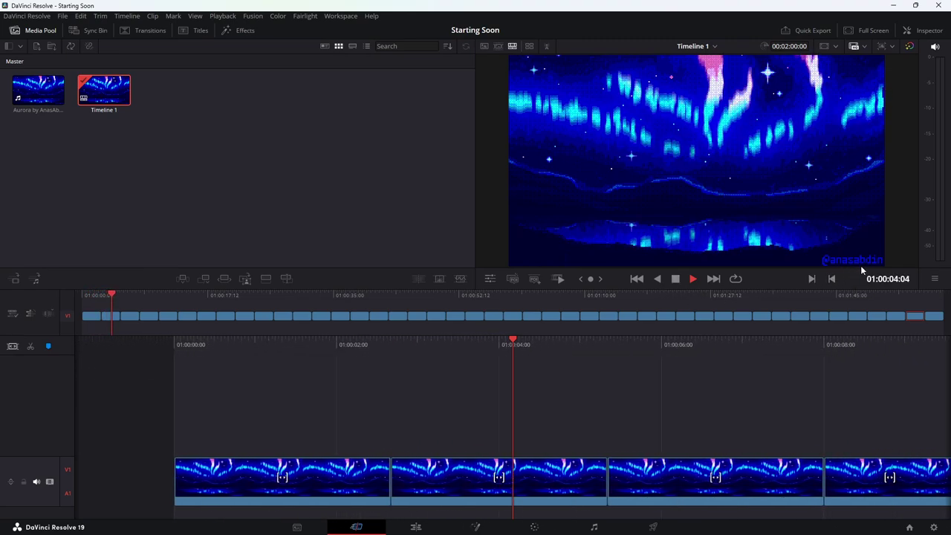
left_click(675, 278)
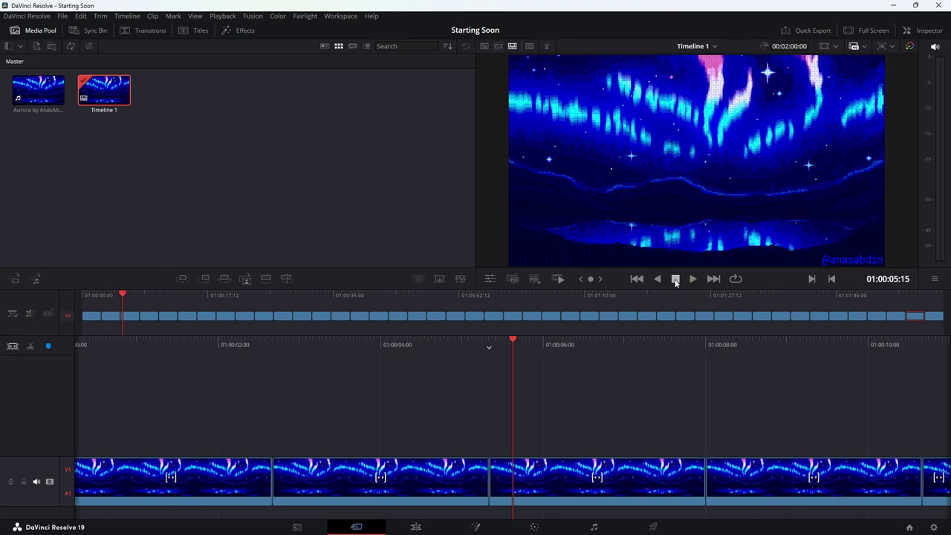
Undo the repeated pastes of the Aurora clip on the timeline
key("ctrl+z")
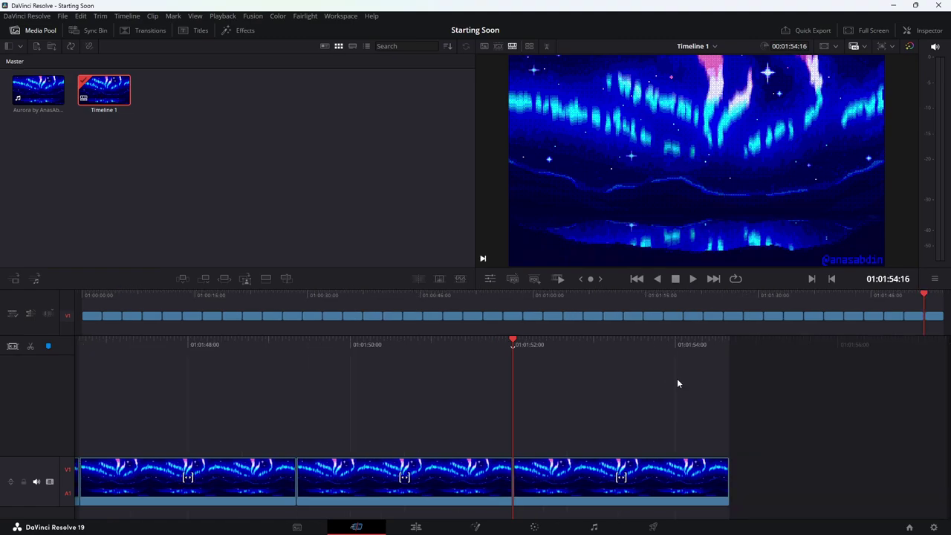
key("ctrl+z")
key("ctrl+z")
key("ctrl+z")
key("ctrl+z")
key("ctrl+z")
key("ctrl+z")
key("ctrl+z")
key("ctrl+z")
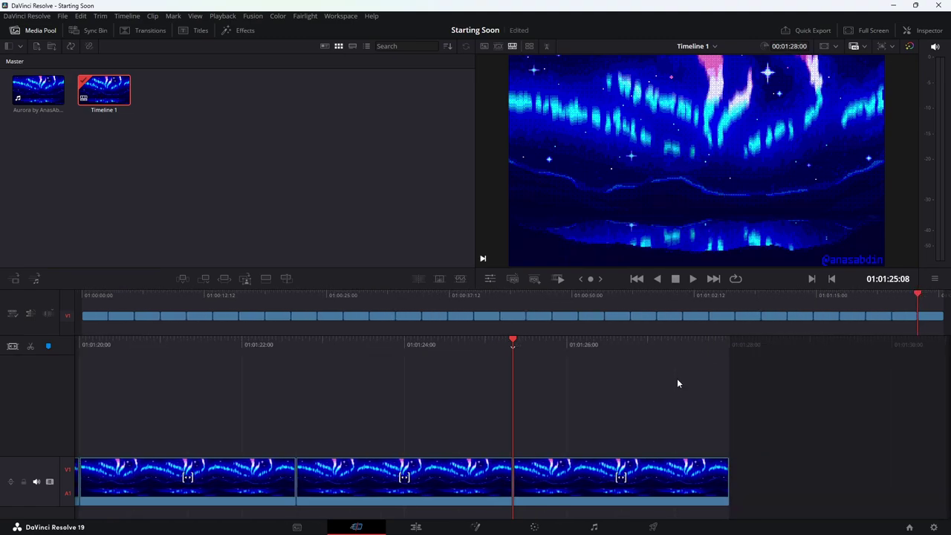
key("ctrl+z")
key("ctrl+z")
key("ctrl+z")
key("ctrl+z")
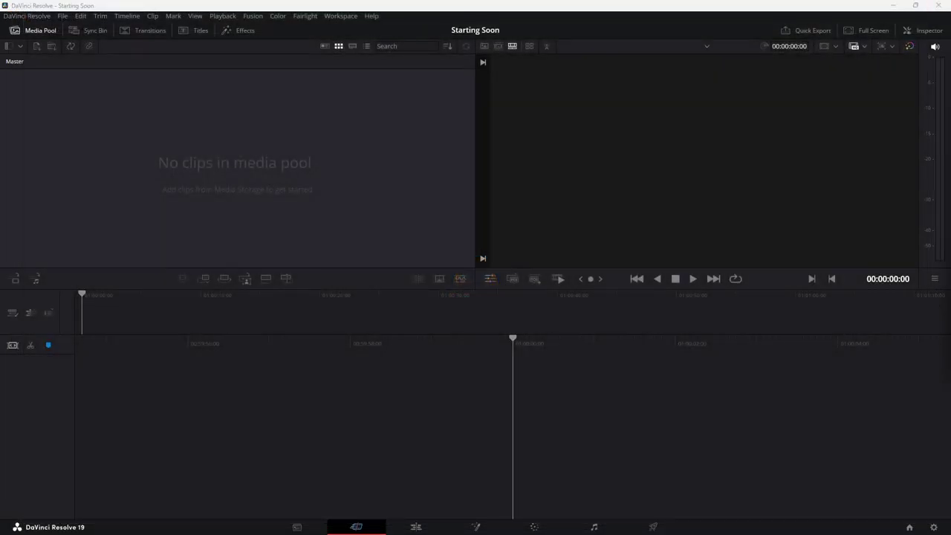
Import the Eclipse clip onto the start of the empty timeline, keeping the project's frame rate
left_click_drag(947, 297, 534, 450)
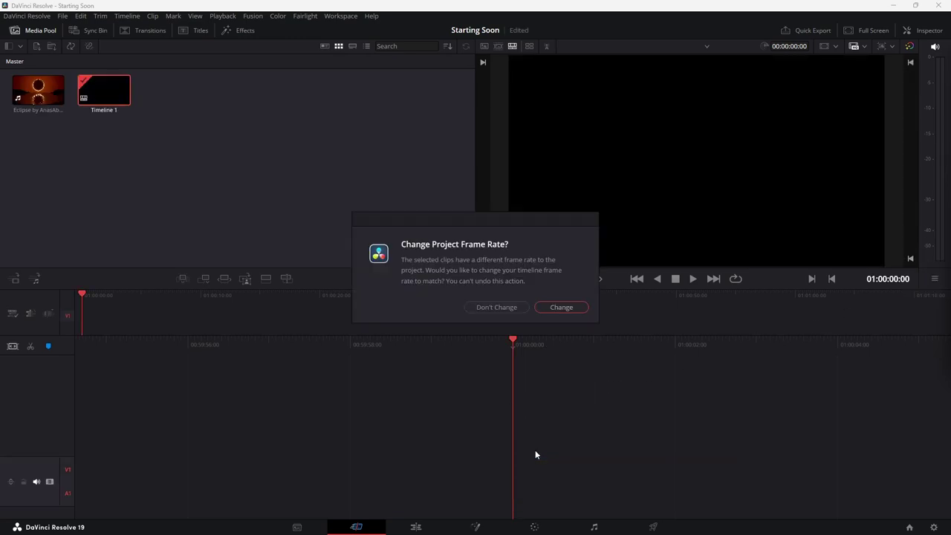
left_click(494, 307)
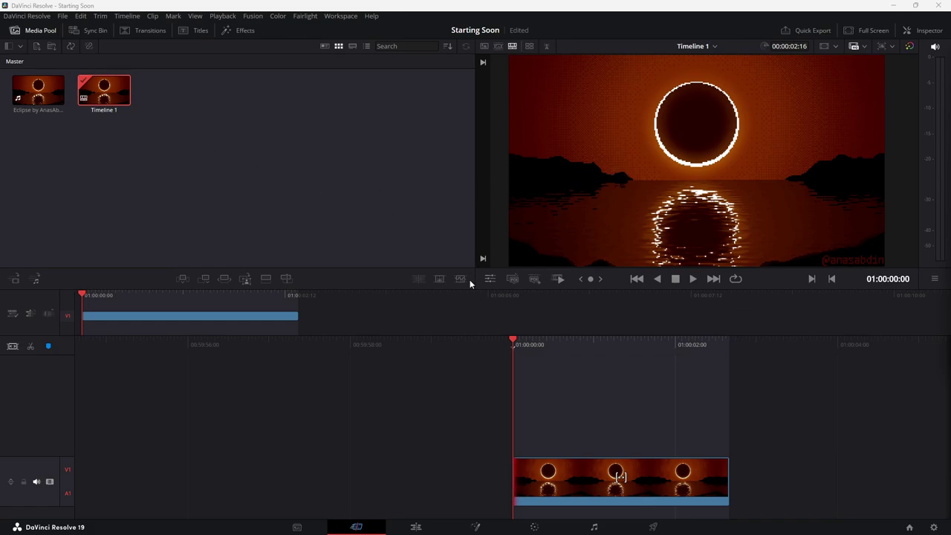
Examine the Eclipse clip and its options on the Edit, Fusion and Media pages, and return to the Cut page
left_click(406, 528)
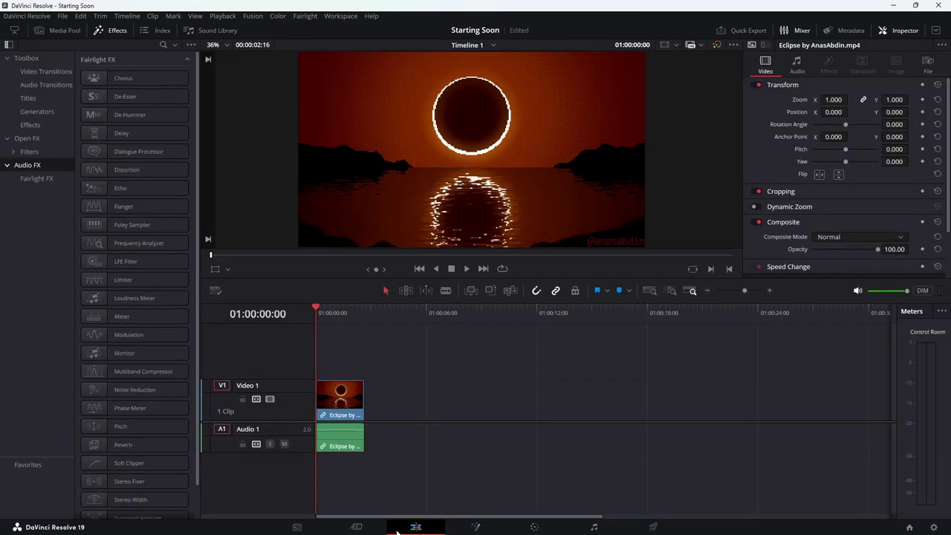
left_click(366, 528)
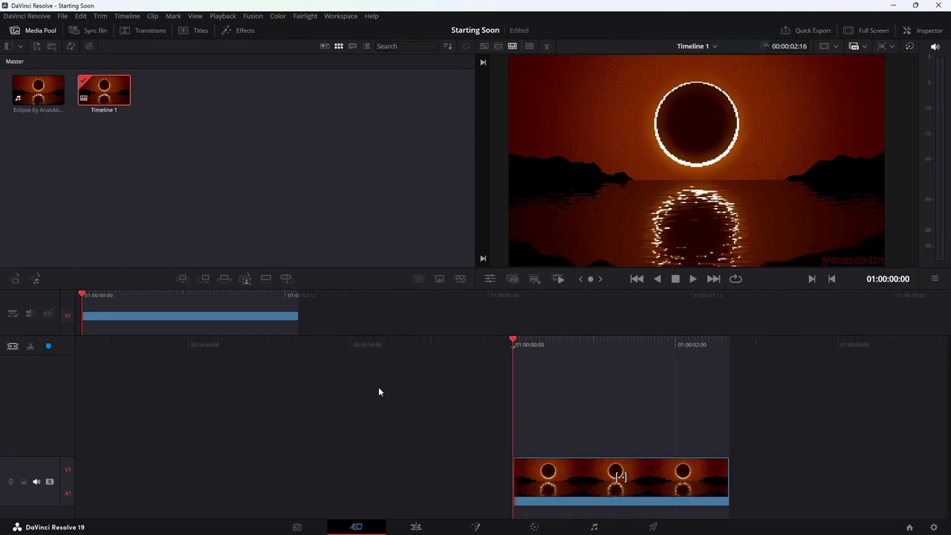
left_click(415, 526)
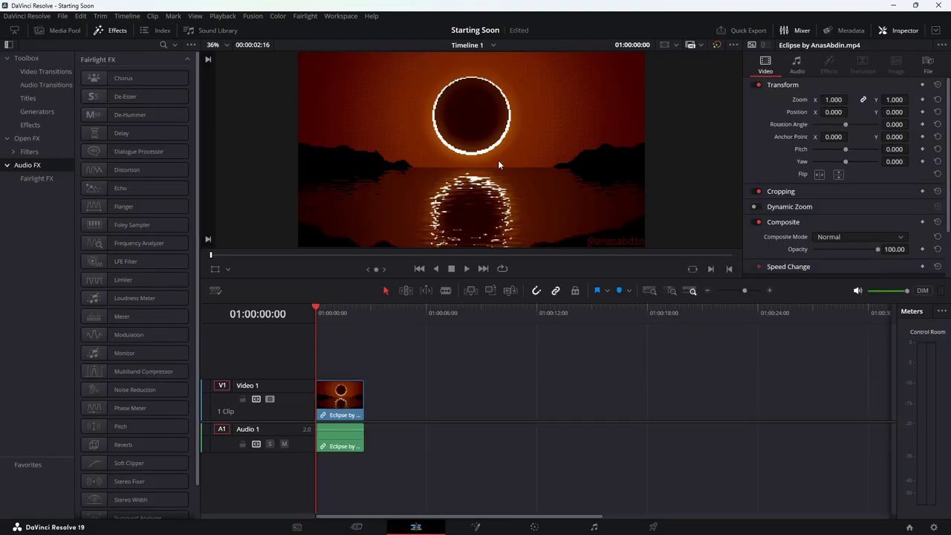
left_click(351, 404)
right_click(351, 403)
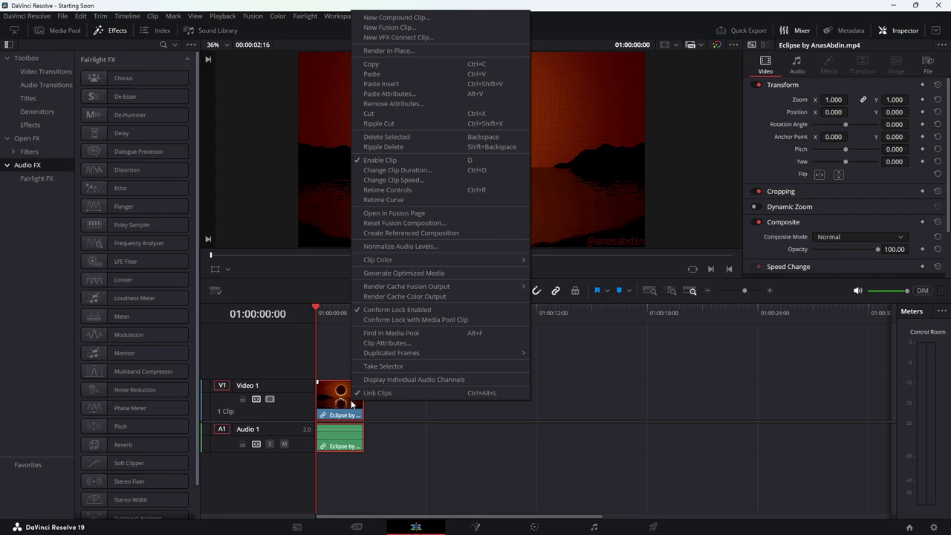
left_click(476, 527)
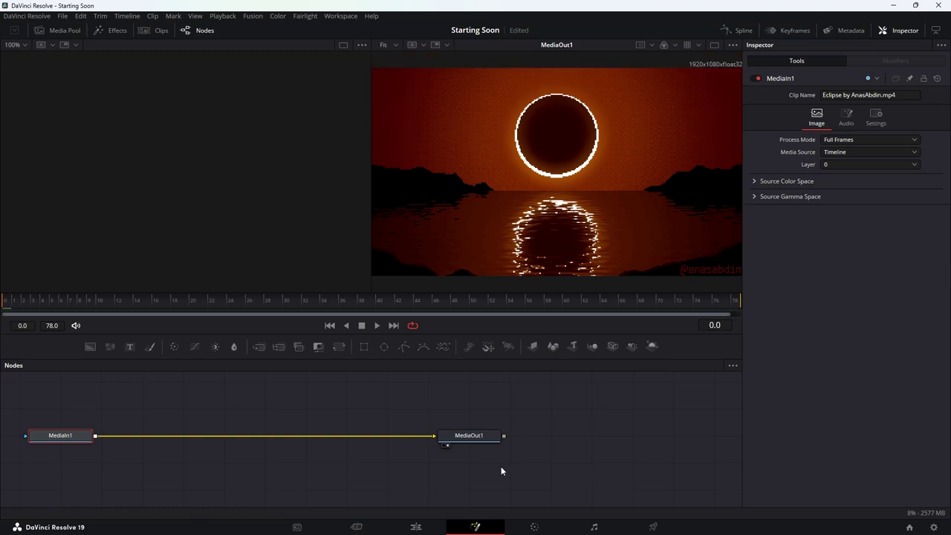
mouse_move(475, 532)
left_click(311, 529)
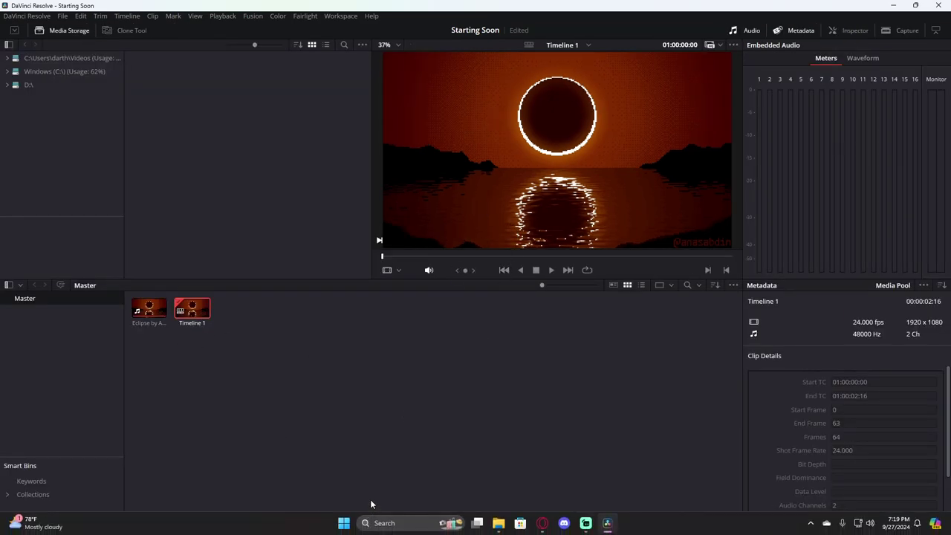
left_click(356, 526)
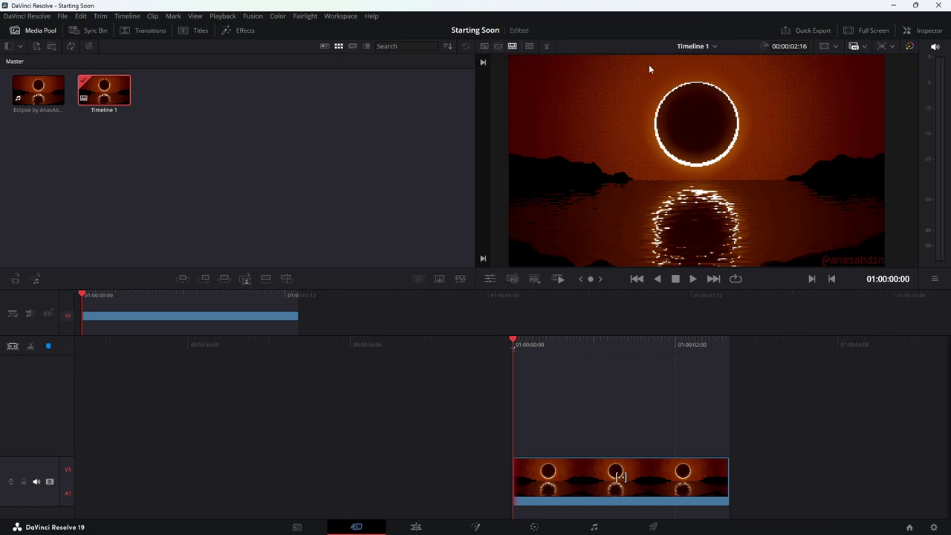
left_click(835, 47)
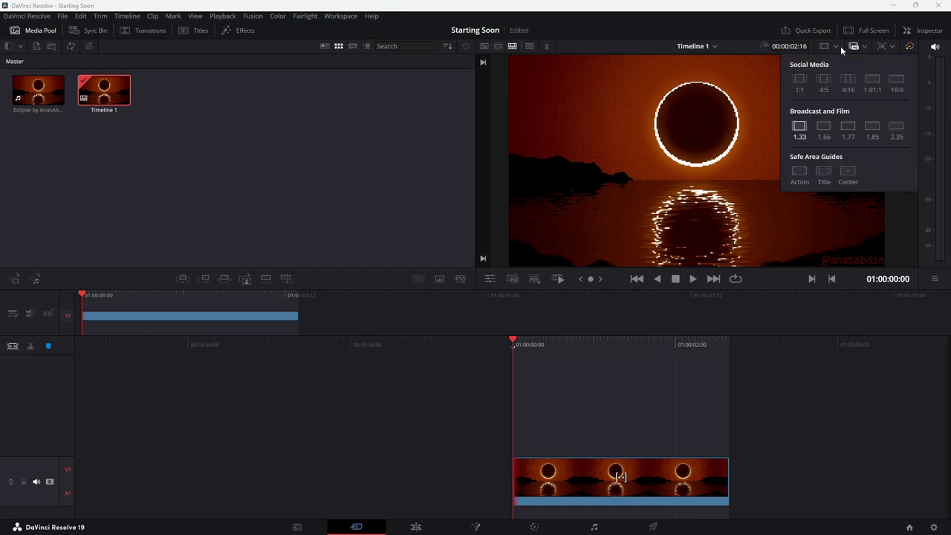
left_click(906, 232)
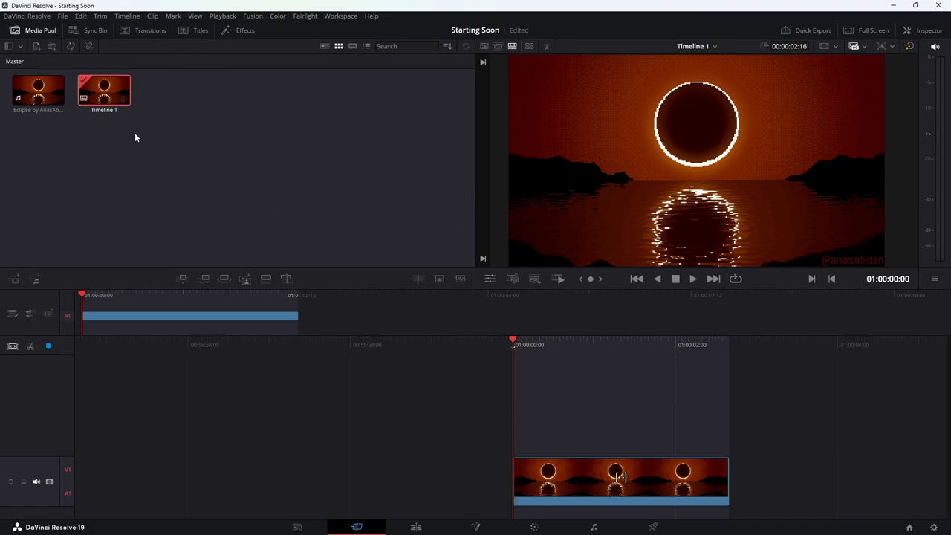
left_click(570, 484)
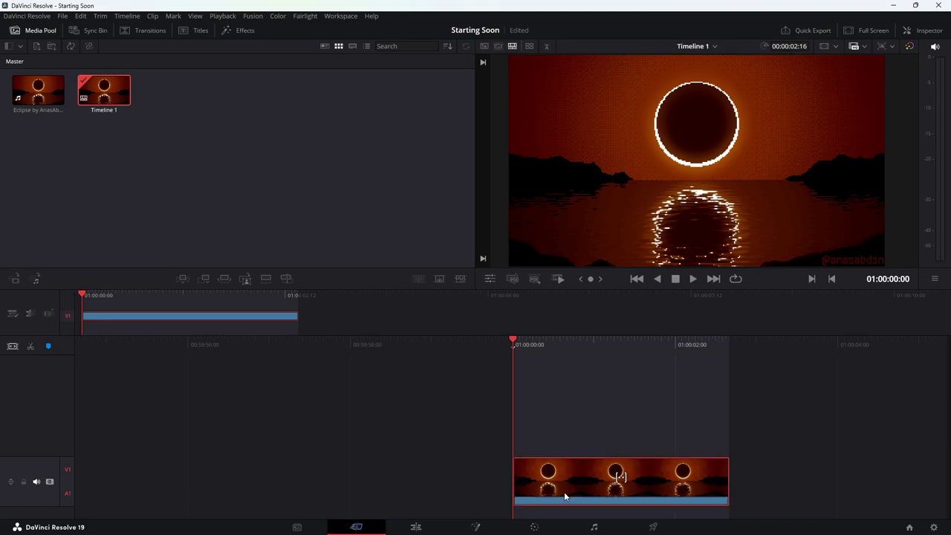
right_click(564, 492)
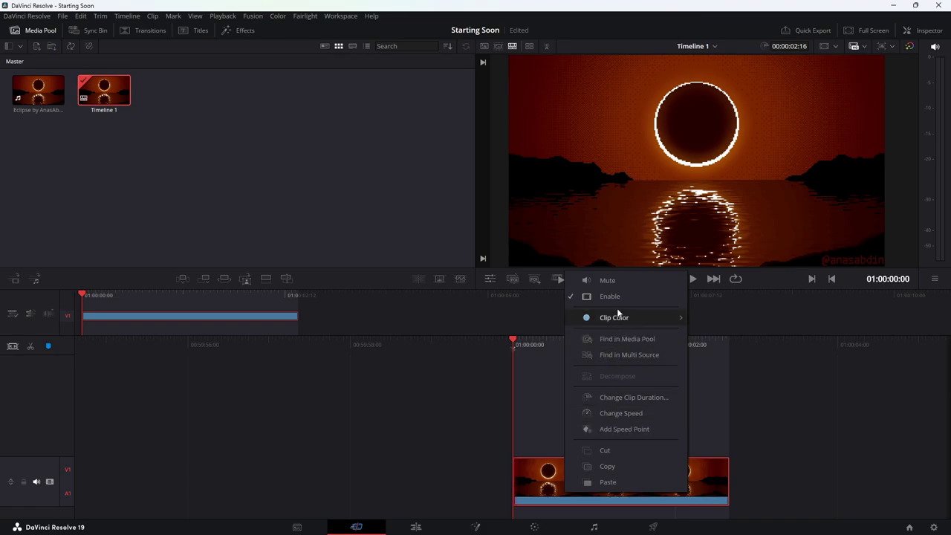
Enlarge the viewer area, scale the Eclipse clip to a zoom of 1.187 to push the watermark out of frame, and save
left_click(535, 481)
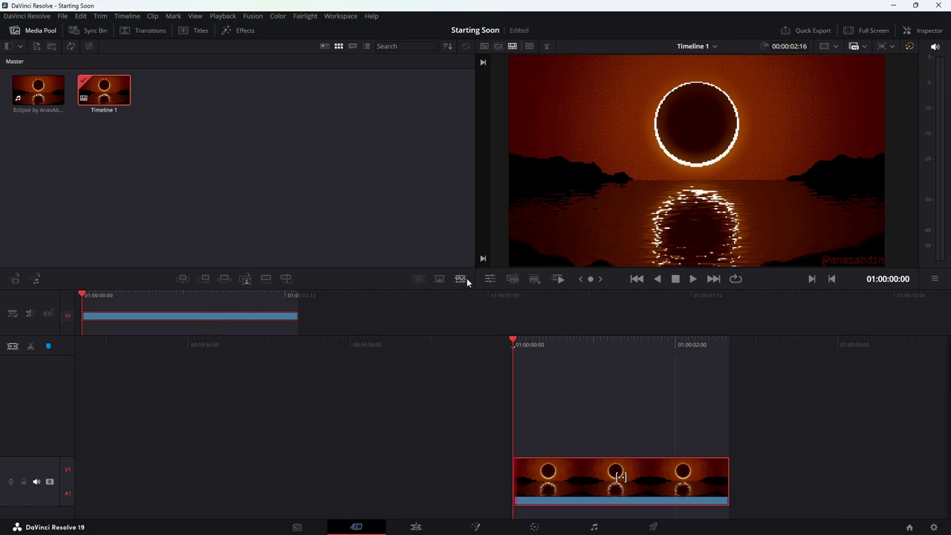
left_click(493, 279)
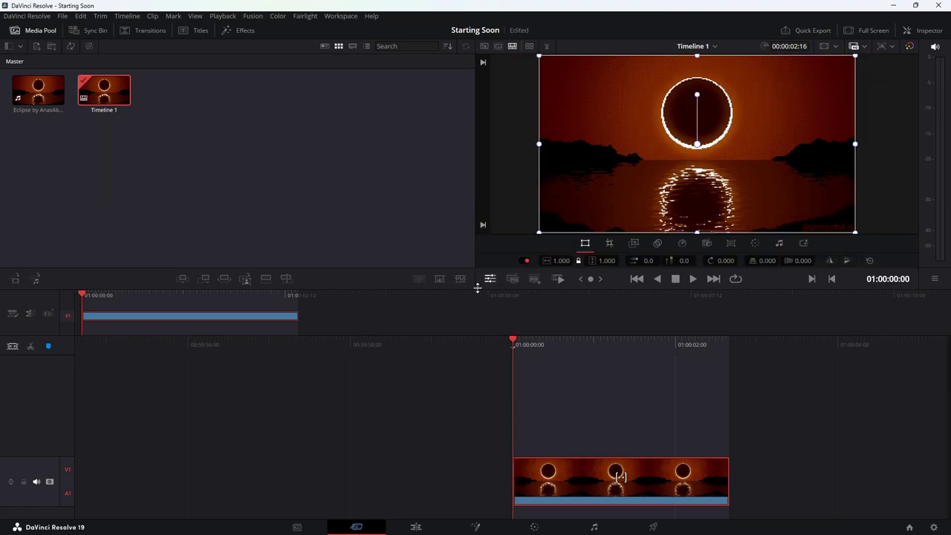
left_click_drag(475, 288, 283, 295)
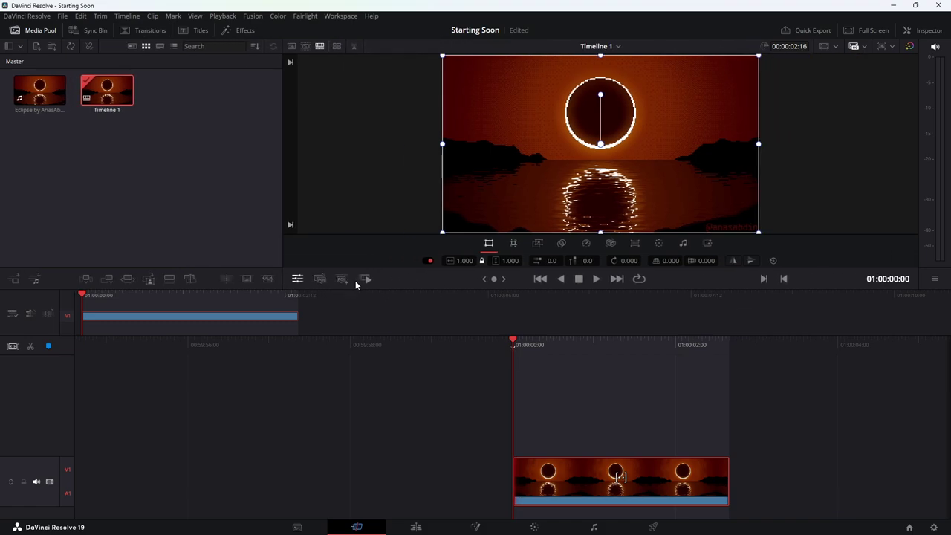
left_click_drag(388, 289, 398, 365)
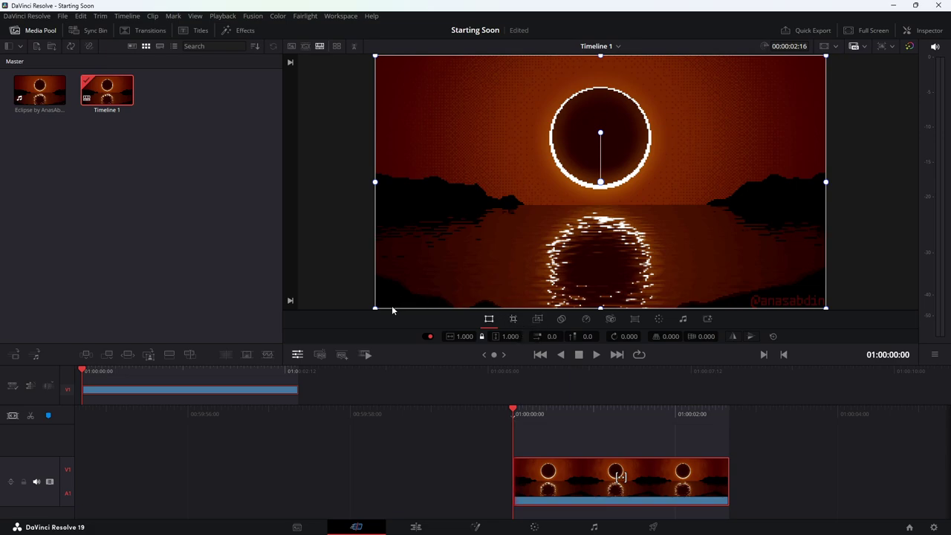
left_click_drag(375, 310, 333, 353)
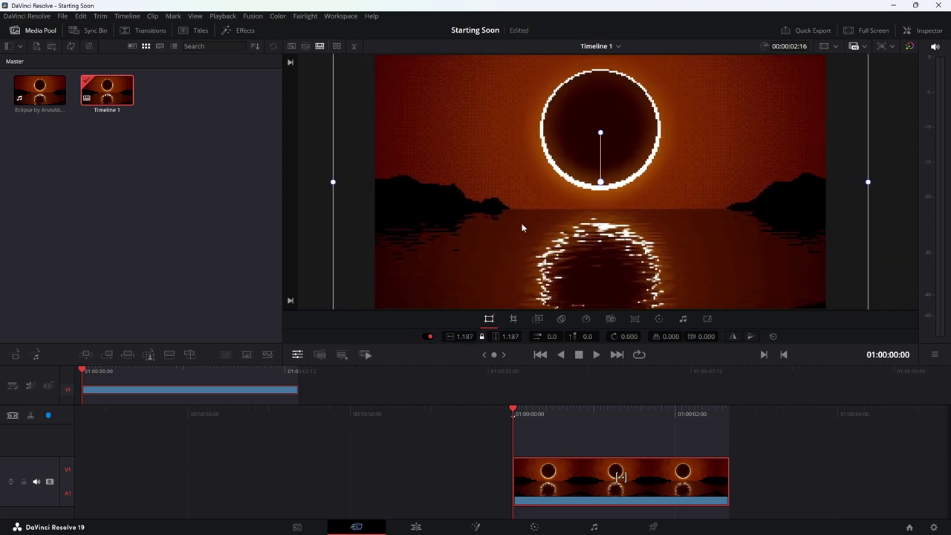
key("ctrl+s")
Shift the enlarged Eclipse clip to position X 12.7, Y 21.1 and save the project
left_click_drag(893, 253, 881, 208)
left_click_drag(887, 225, 895, 249)
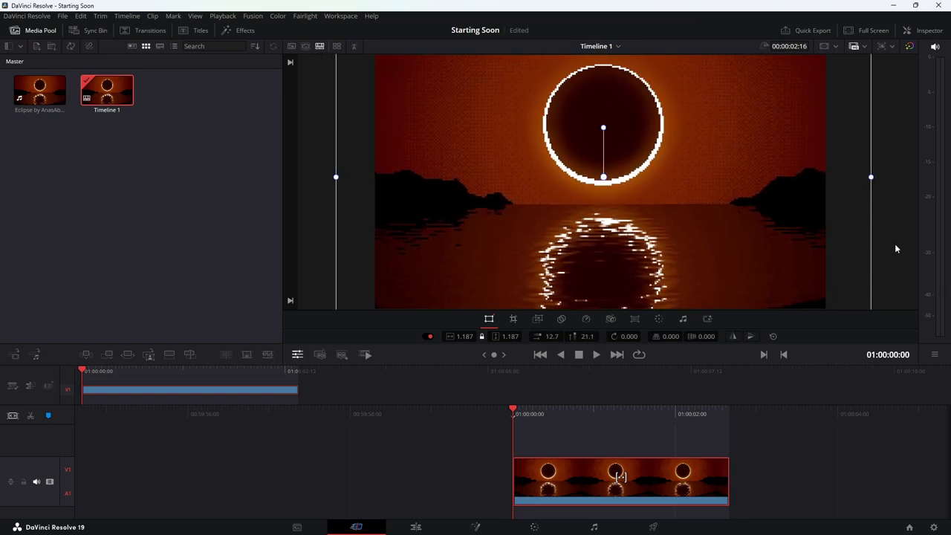
key("ctrl+s")
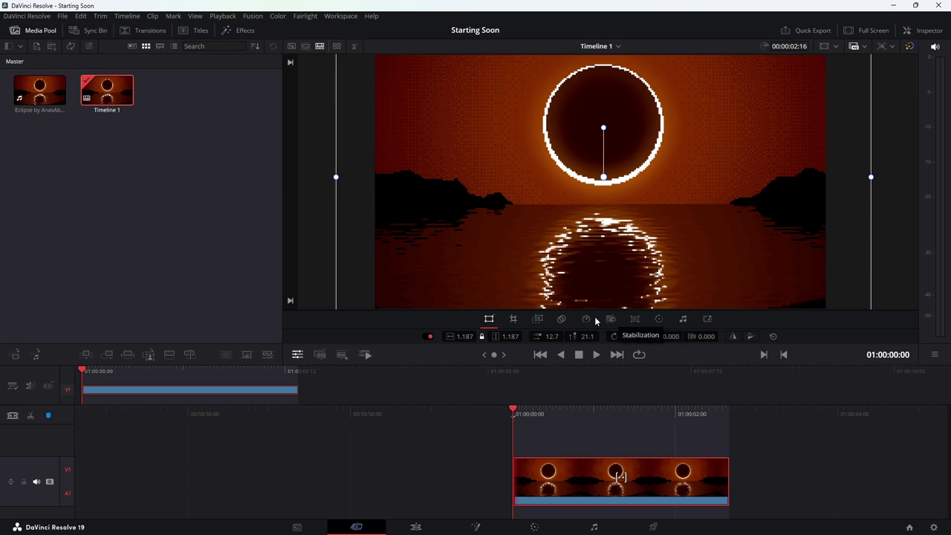
Show the Eclipse clip's cropping controls and redo its zoom change
left_click(513, 319)
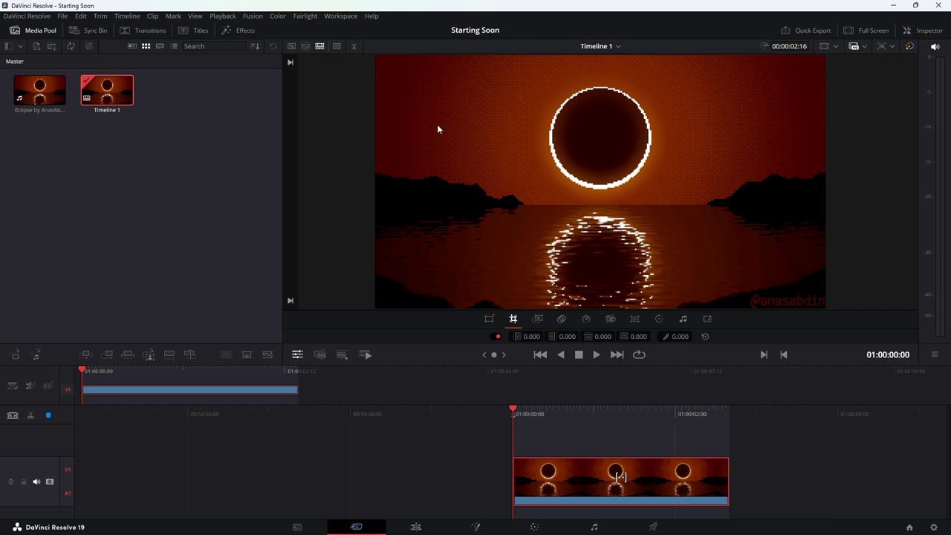
left_click(69, 17)
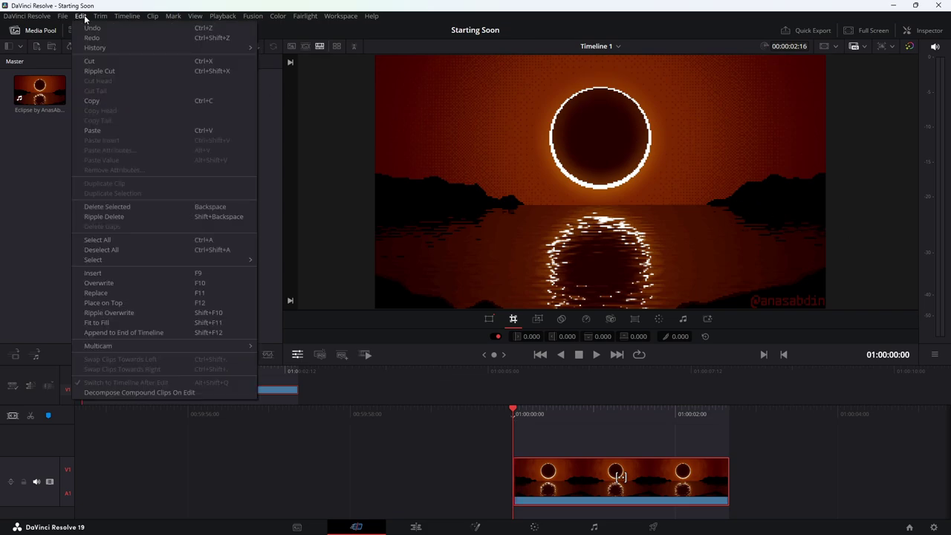
left_click(92, 38)
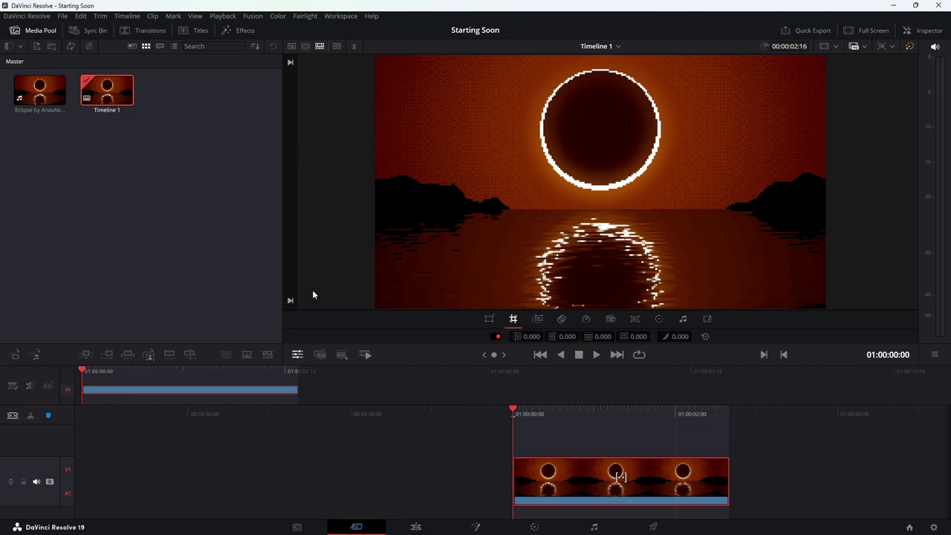
Give the timeline more room and paste the Eclipse clip repeatedly, end to end, past the two-minute mark
left_click_drag(285, 354, 402, 352)
left_click_drag(483, 364, 470, 262)
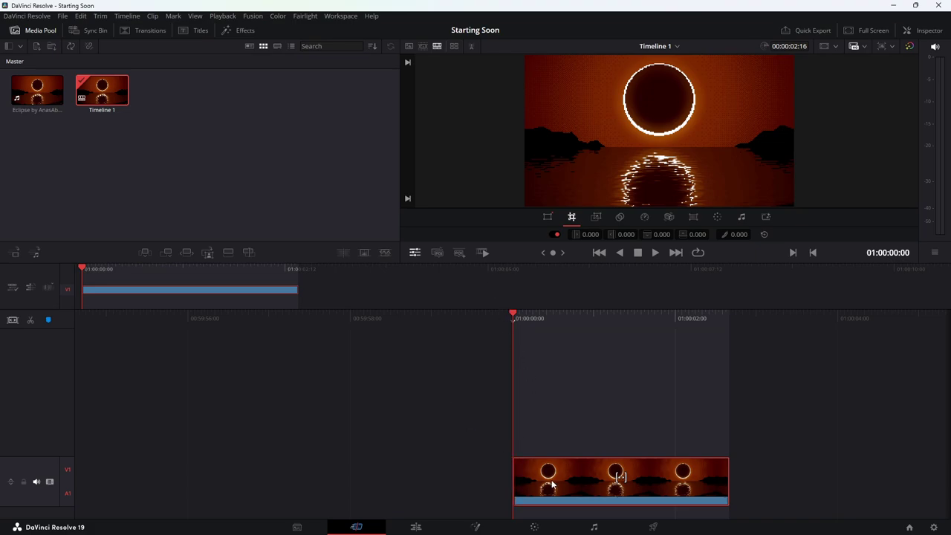
key("ctrl+v")
key("ctrl+v")
key("ctrl+v")
key("ctrl+v")
key("ctrl+v")
key("ctrl+v")
key("ctrl+v")
key("ctrl+v")
key("ctrl+v")
key("ctrl+v")
key("ctrl+v")
key("ctrl+v")
key("ctrl+v")
key("ctrl+v")
key("ctrl+v")
key("ctrl+v")
key("ctrl+v")
key("ctrl+v")
key("ctrl+v")
key("ctrl+v")
key("ctrl+v")
key("ctrl+v")
key("ctrl+v")
key("ctrl+v")
key("ctrl+v")
key("ctrl+v")
key("ctrl+v")
key("ctrl+v")
key("ctrl+v")
key("ctrl+v")
key("ctrl+v")
key("ctrl+v")
key("ctrl+v")
key("ctrl+v")
key("ctrl+v")
key("ctrl+v")
key("ctrl+v")
key("ctrl+v")
key("ctrl+v")
key("ctrl+v")
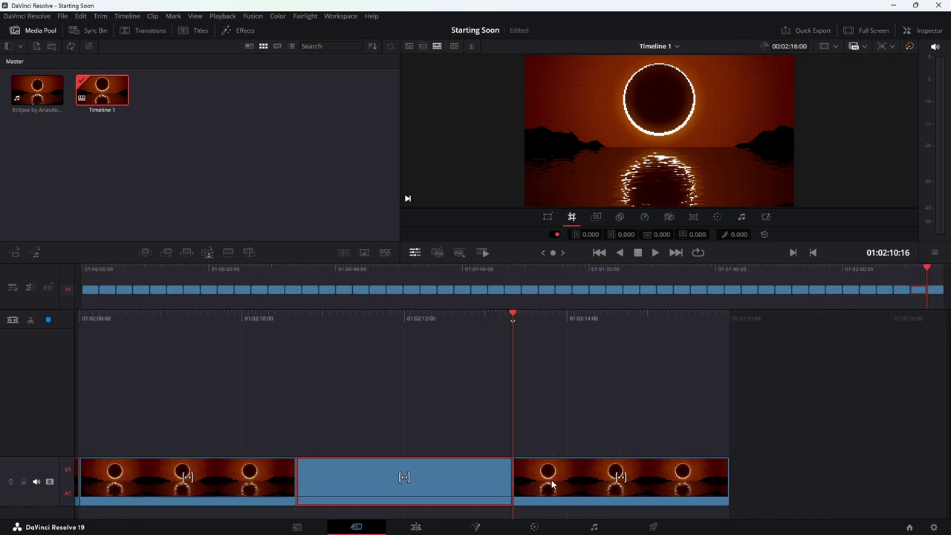
key("ctrl+v")
key("ctrl+v")
key("ctrl+v")
key("ctrl+v")
key("ctrl+v")
key("ctrl+v")
key("ctrl+v")
Undo the surplus Eclipse pastes until the timeline lasts 00:01:54:16, and save the project
key("ctrl+z")
key("ctrl+z")
key("ctrl+z")
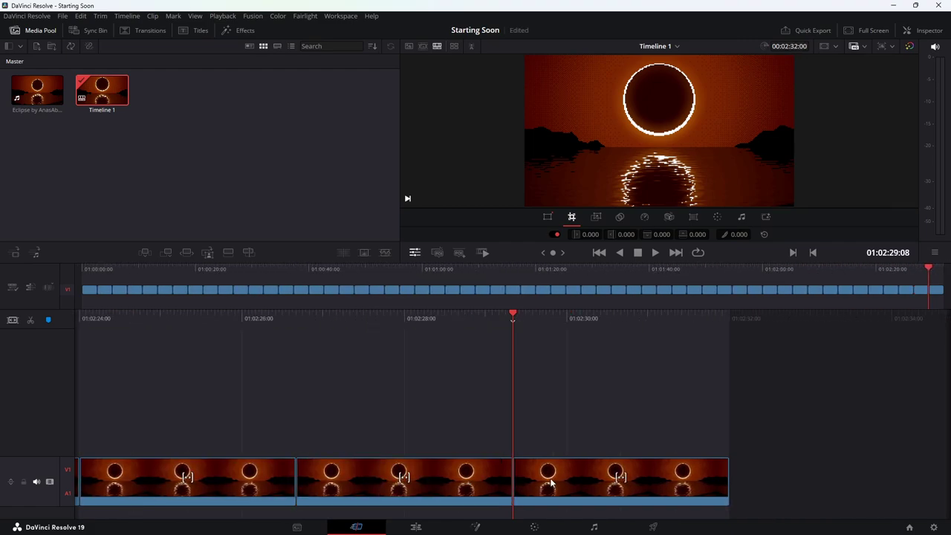
key("ctrl+z")
key("ctrl+z")
key("ctrl+z")
key("ctrl+z")
key("ctrl+z")
key("ctrl+z")
key("ctrl+z")
key("ctrl+z")
key("ctrl+z")
key("ctrl+z")
key("ctrl+z")
key("ctrl+z")
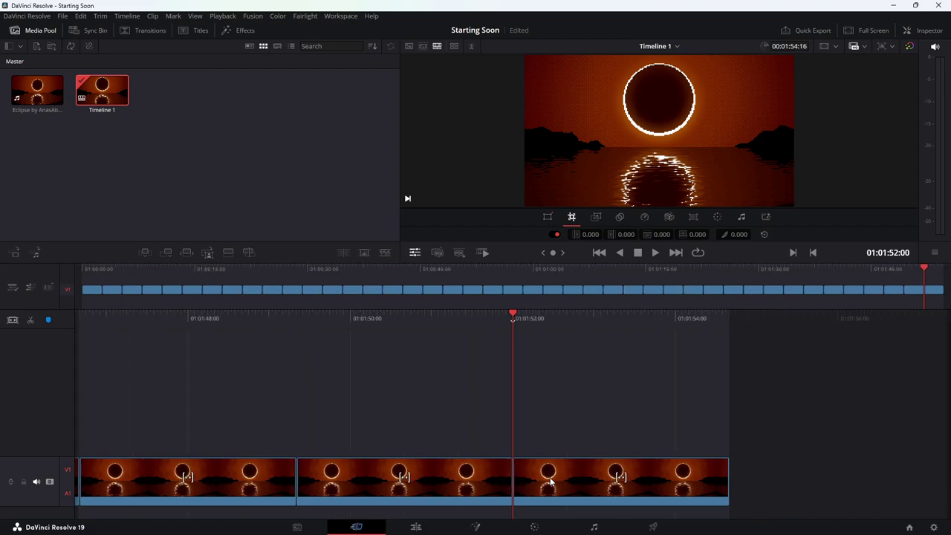
key("ctrl+s")
Paste the Eclipse clip two more times to make the timeline exactly two minutes long, and save
key("ctrl+v")
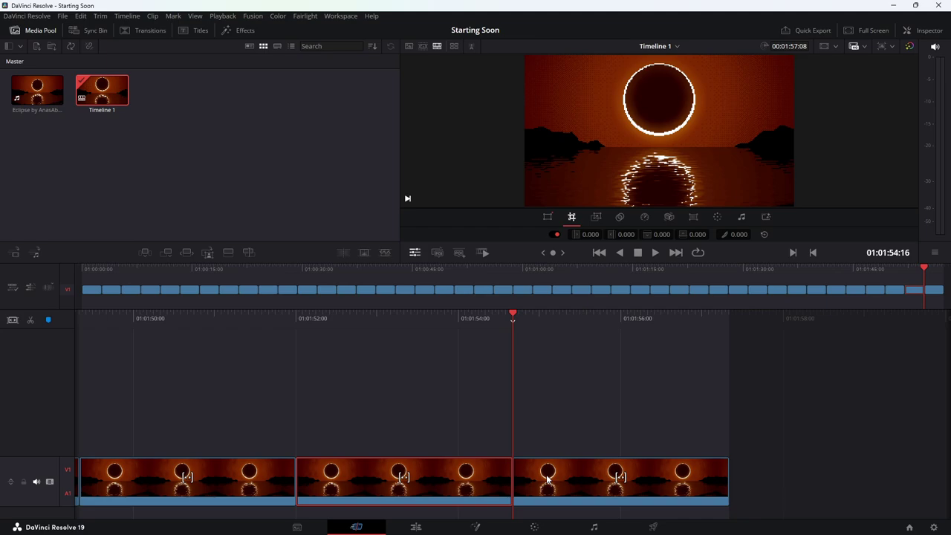
key("ctrl+v")
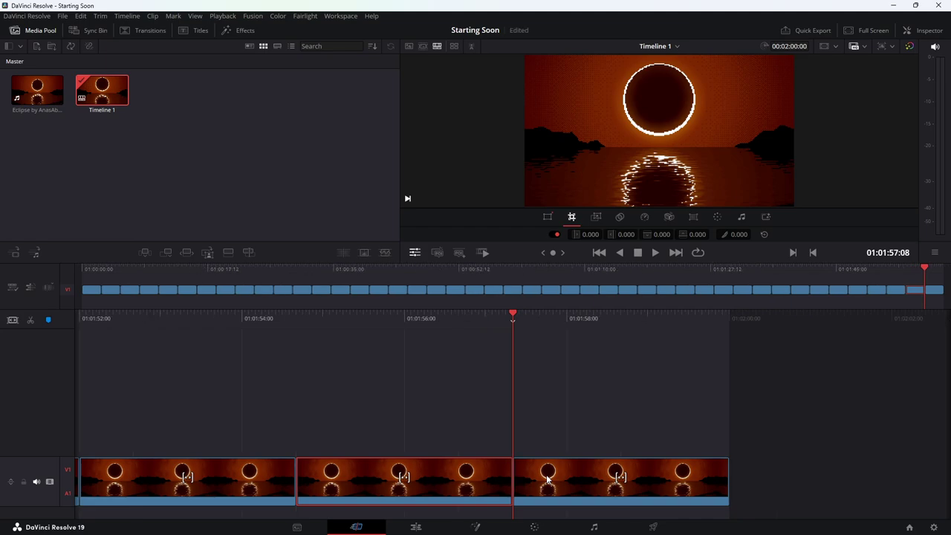
key("ctrl+s")
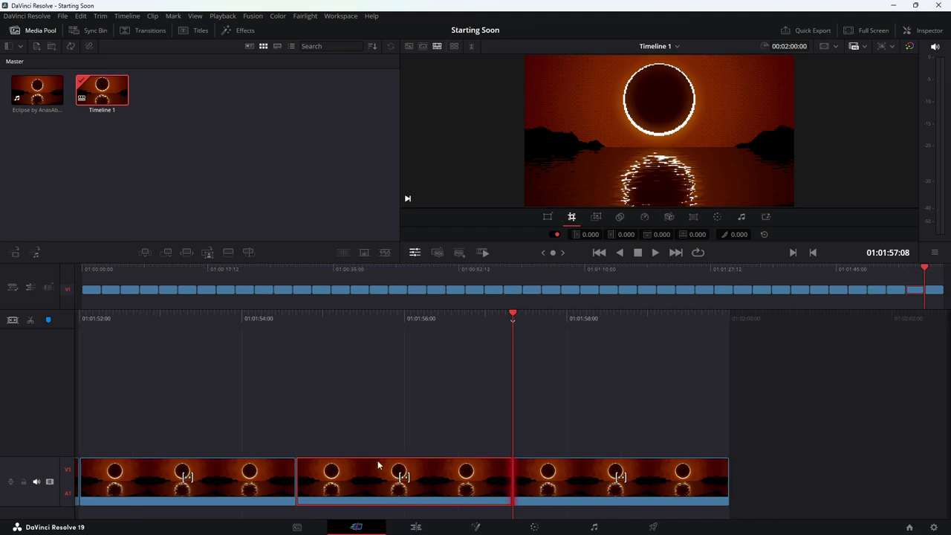
Preview the looping Eclipse clips from the timeline start, skim ahead, and return to the start
key("Home")
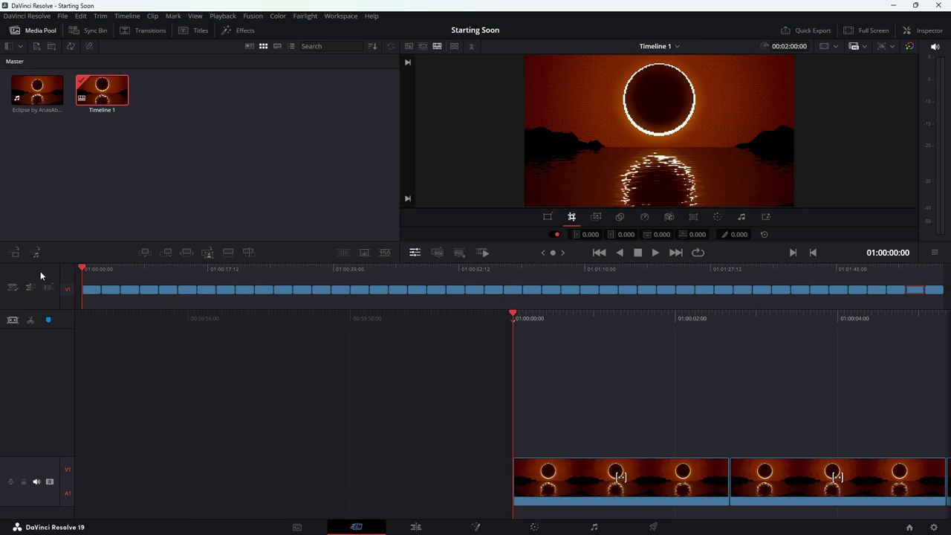
key("space")
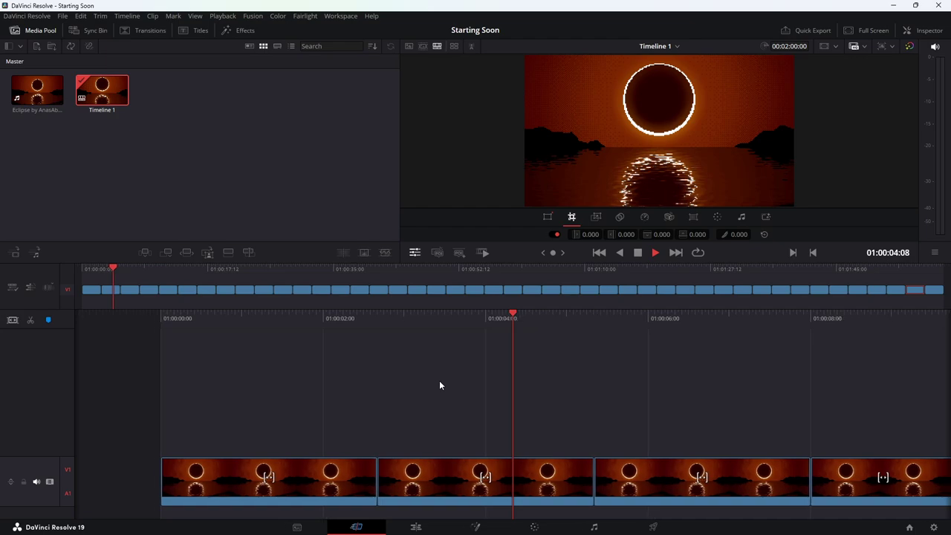
key("space")
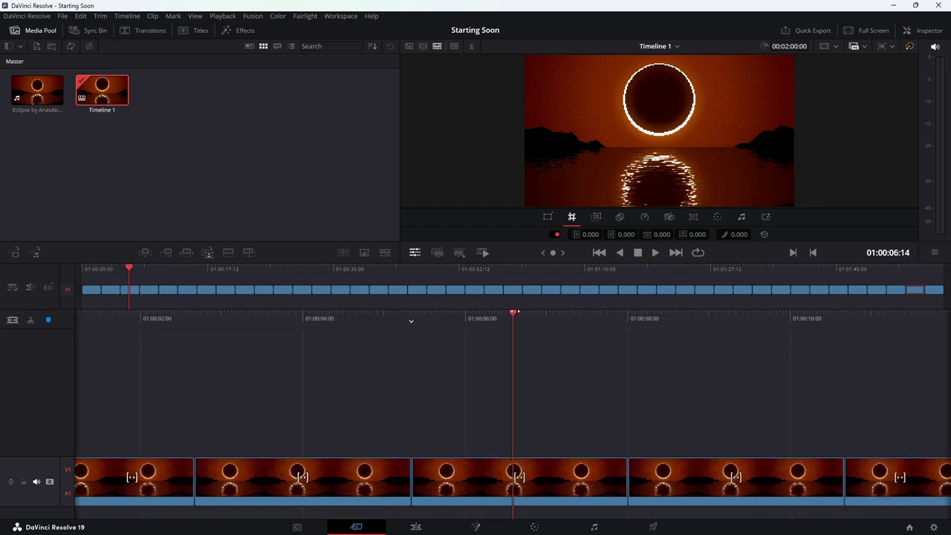
left_click_drag(511, 311, 883, 288)
key("Home")
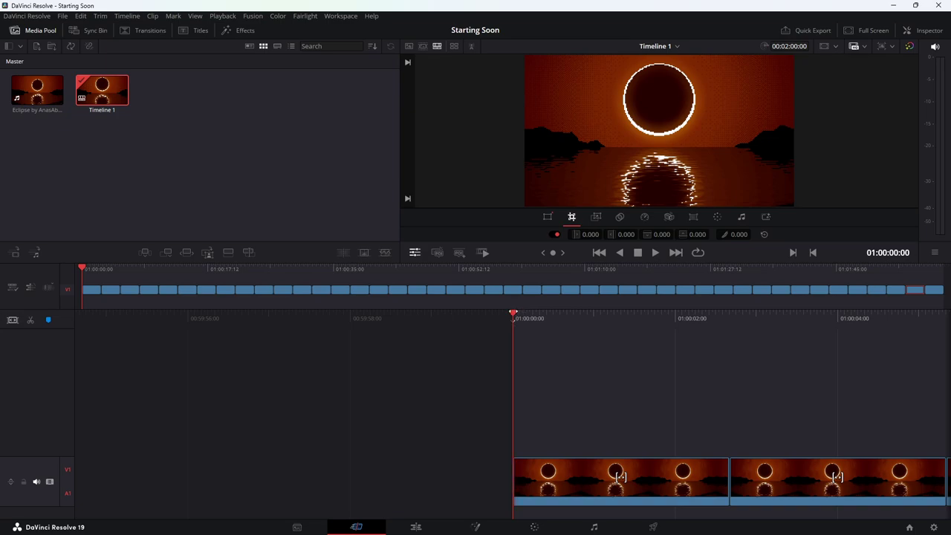
Place the playhead at 01:00:01:00 and switch to the Edit page
left_click_drag(527, 312, 417, 316)
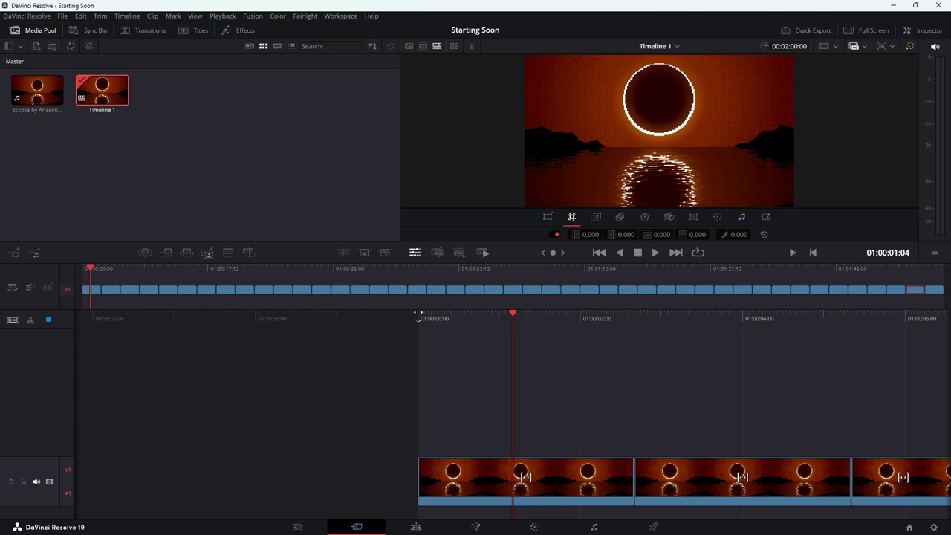
left_click_drag(417, 314, 430, 315)
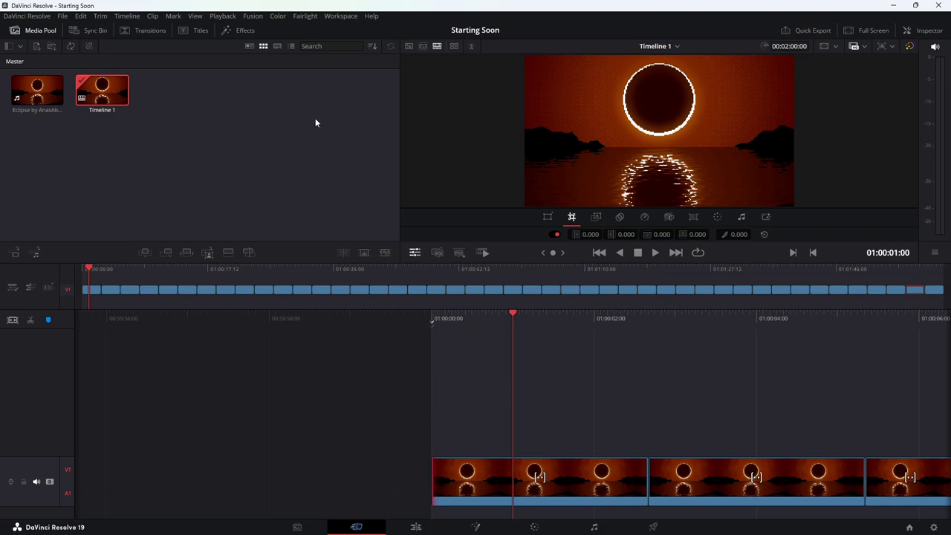
left_click(416, 526)
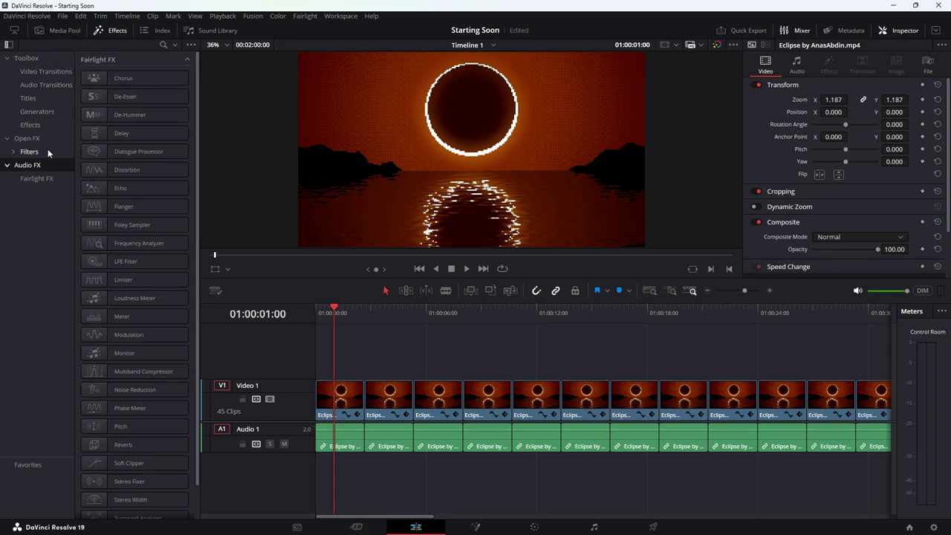
Add the Neon Flicker Fusion title on a new video track above the Eclipse clips, starting at 01:00:01:00, and select it
left_click(31, 126)
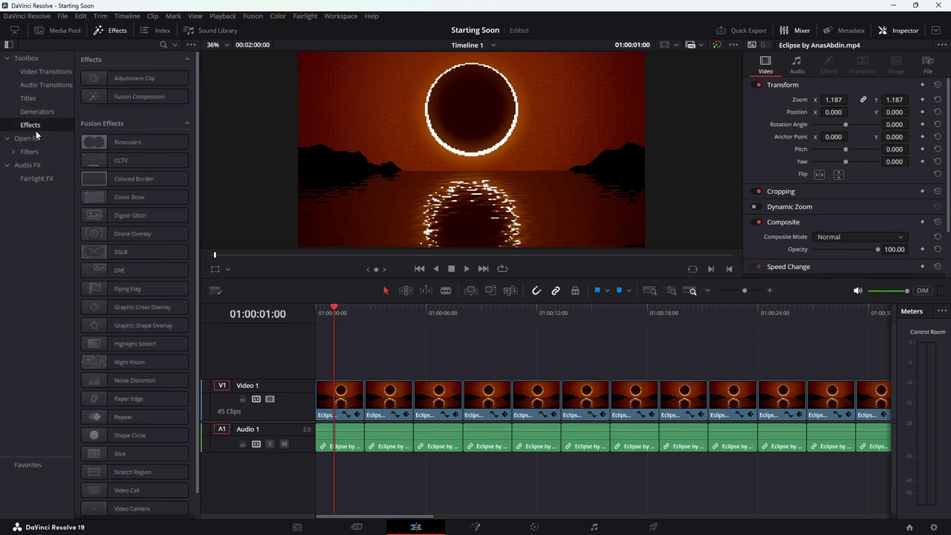
scroll(159, 231, "down", 1)
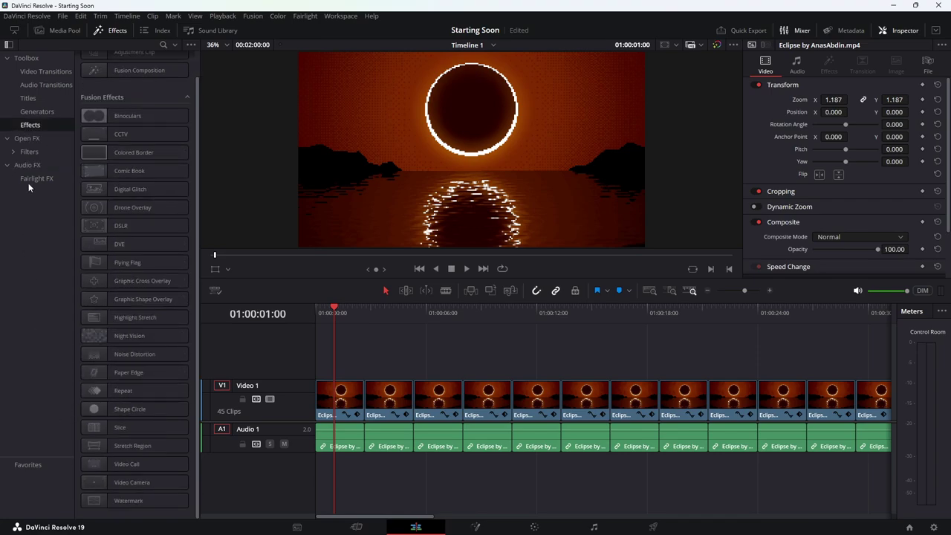
left_click(28, 98)
scroll(174, 297, "down", 5)
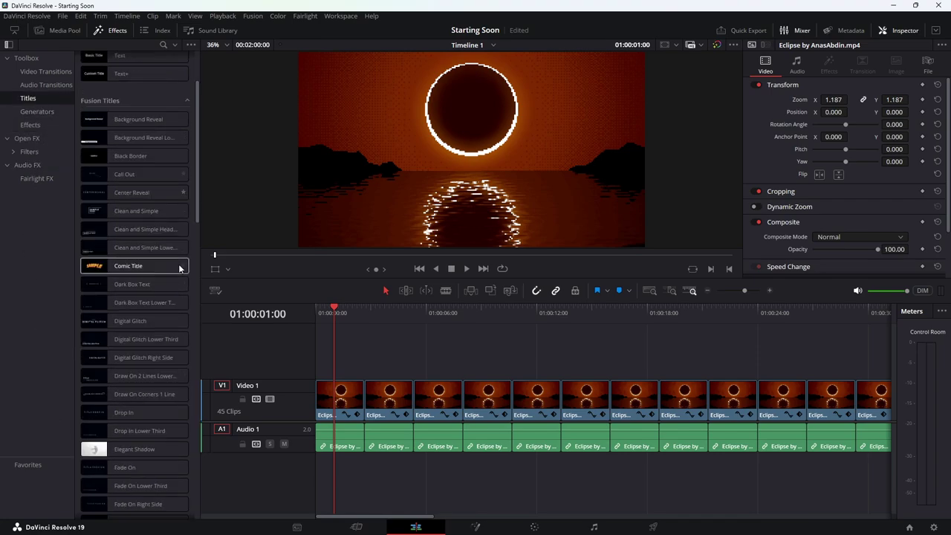
scroll(169, 323, "down", 8)
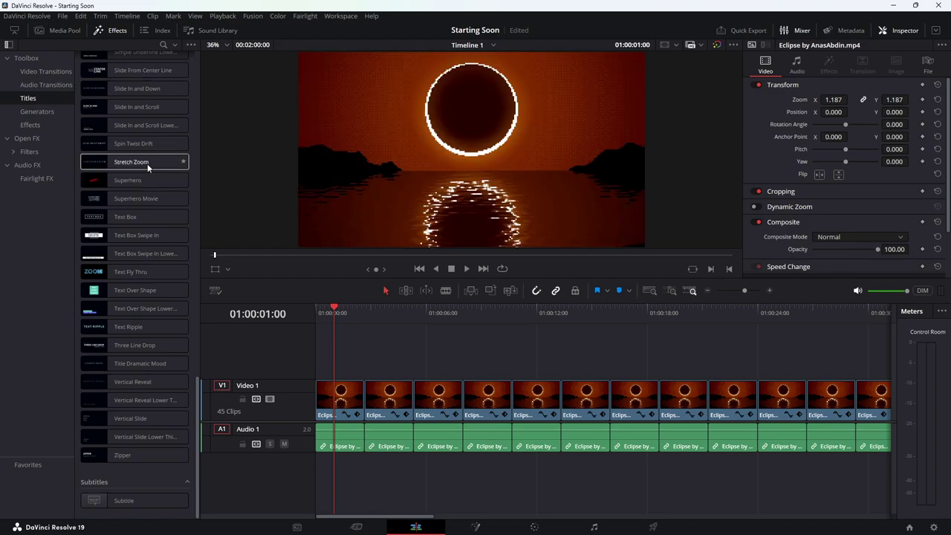
scroll(147, 163, "up", 2)
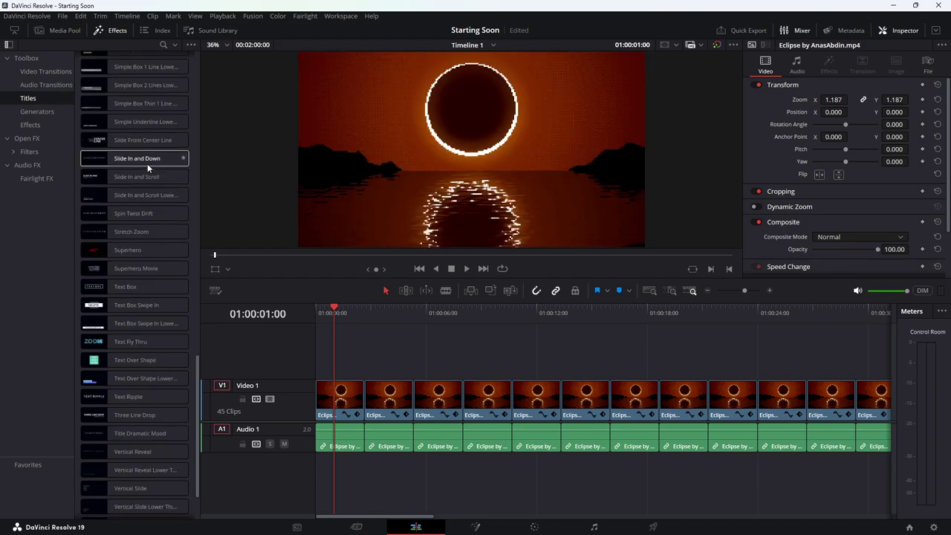
scroll(147, 163, "up", 8)
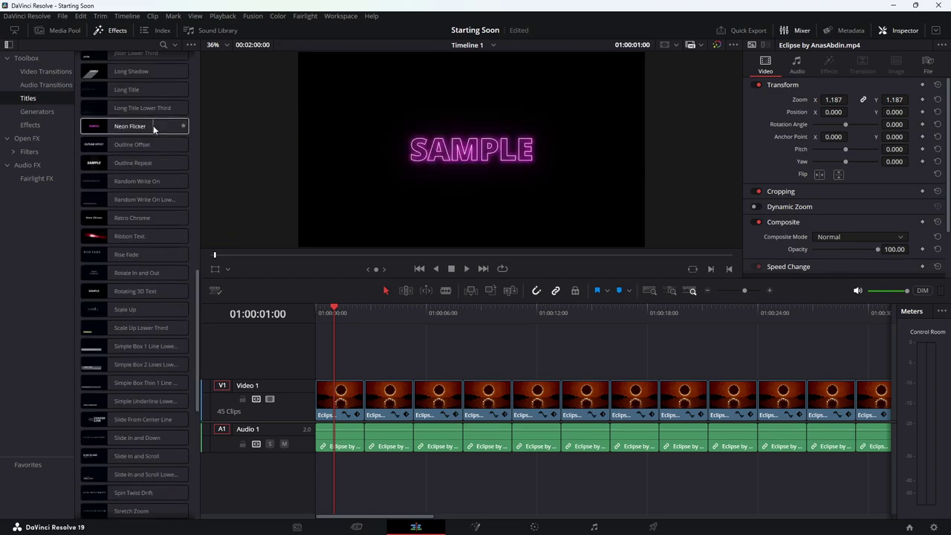
left_click(143, 125)
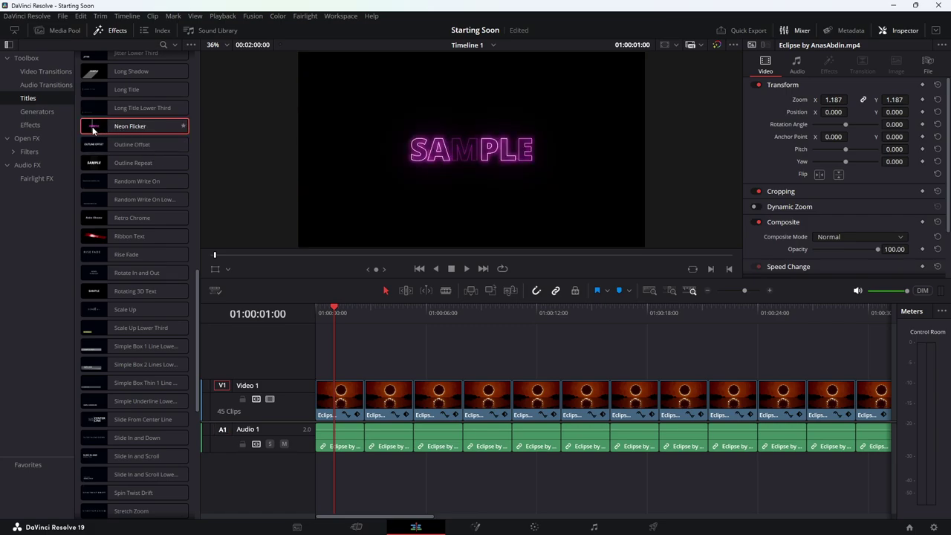
left_click_drag(95, 128, 337, 364)
left_click(388, 348)
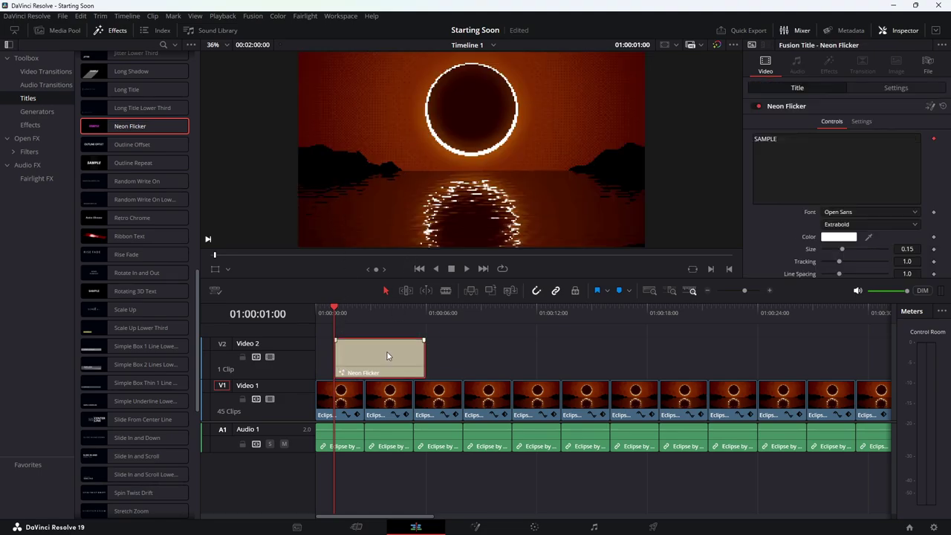
Replace the title's sample text with STARTING SOON and move the playhead to 01:00:02:01 to show it
left_click(810, 155)
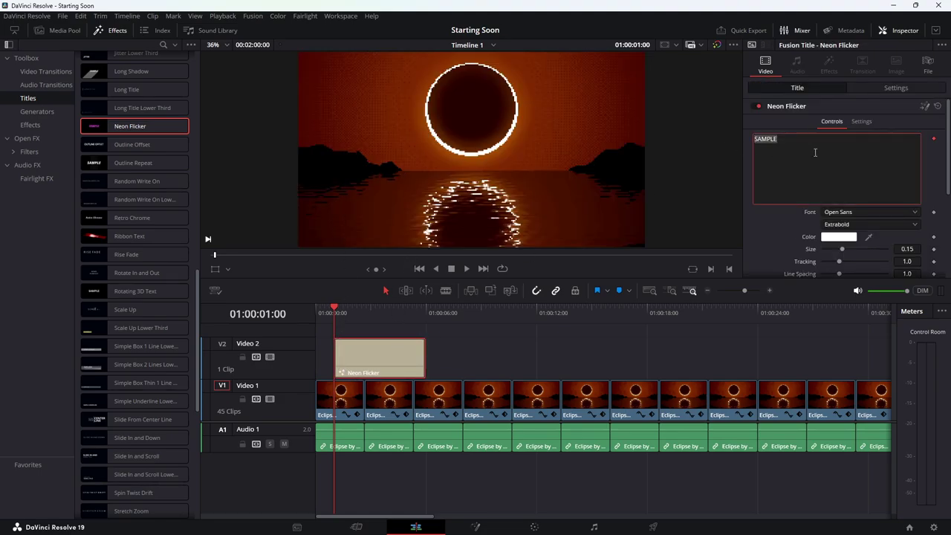
type("STARTING SOON")
left_click_drag(334, 306, 353, 306)
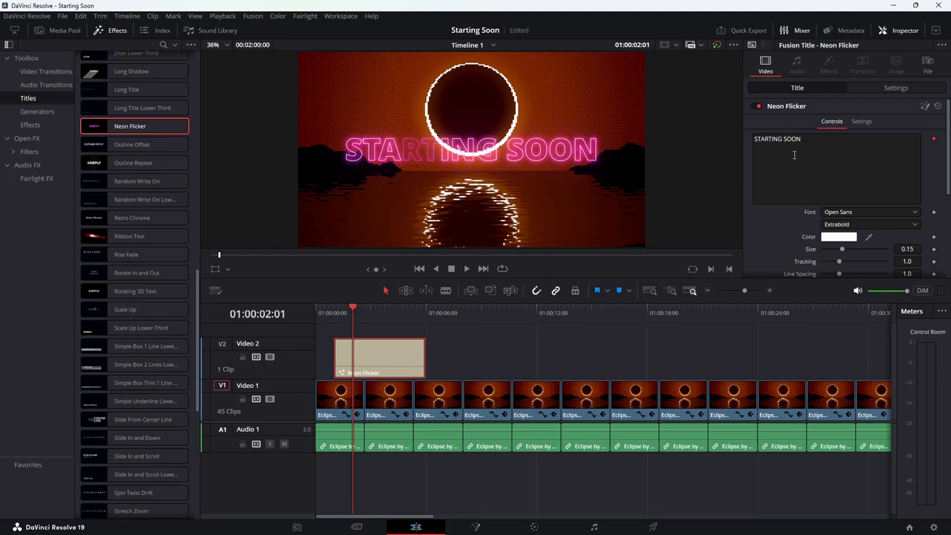
Try the Symbol font on the STARTING SOON title
left_click(852, 213)
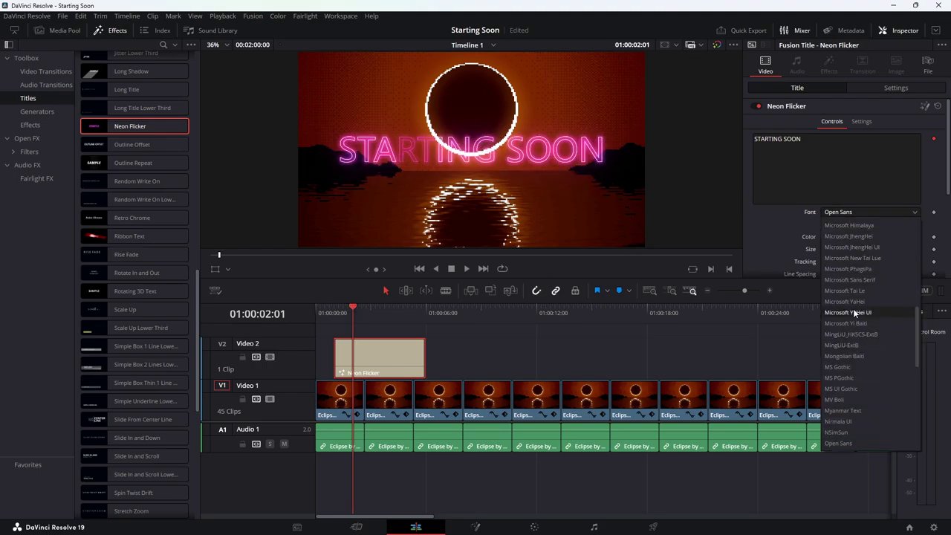
scroll(856, 303, "up", 4)
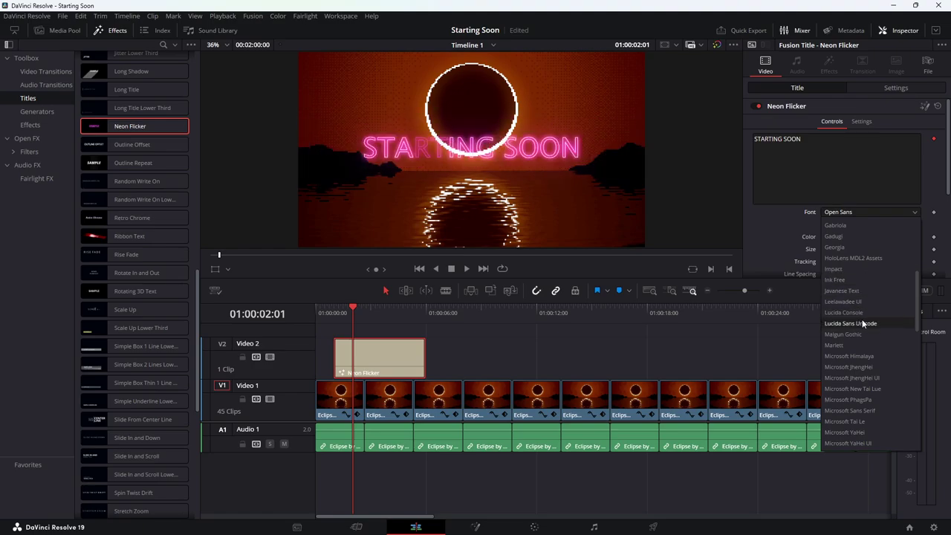
scroll(862, 329, "down", 5)
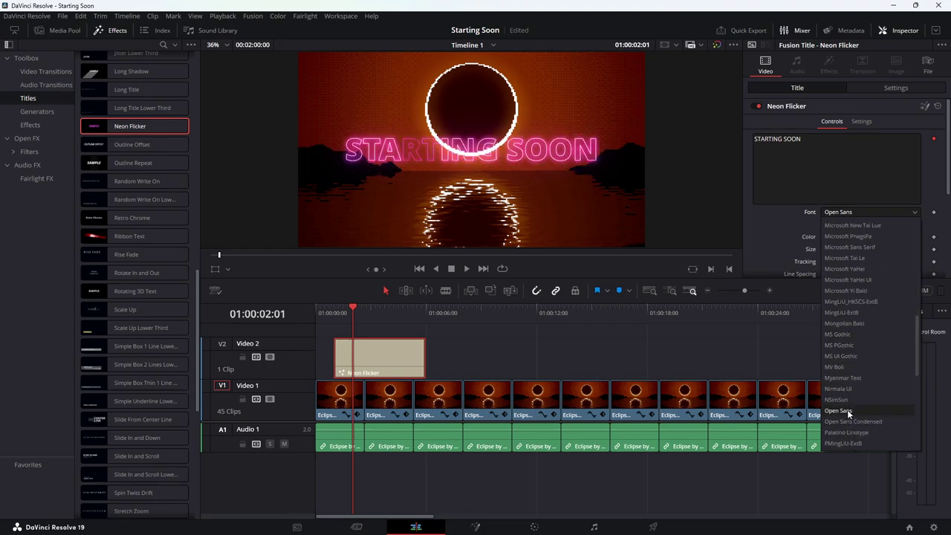
scroll(848, 412, "down", 2)
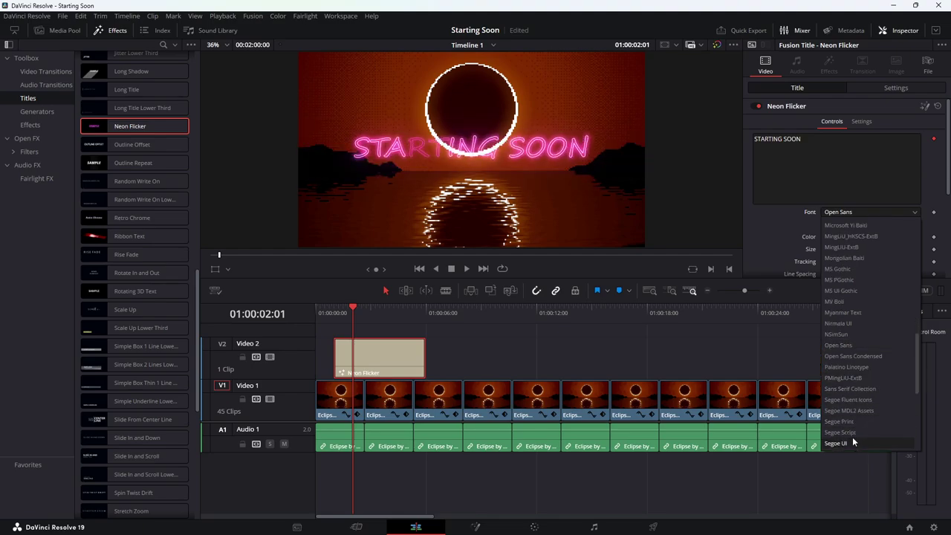
scroll(852, 438, "down", 1)
scroll(851, 439, "down", 3)
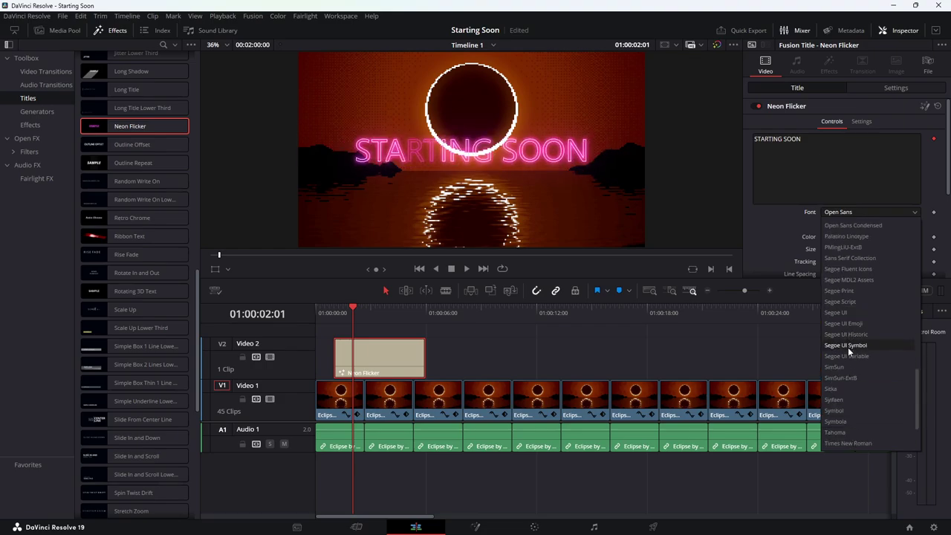
left_click(851, 410)
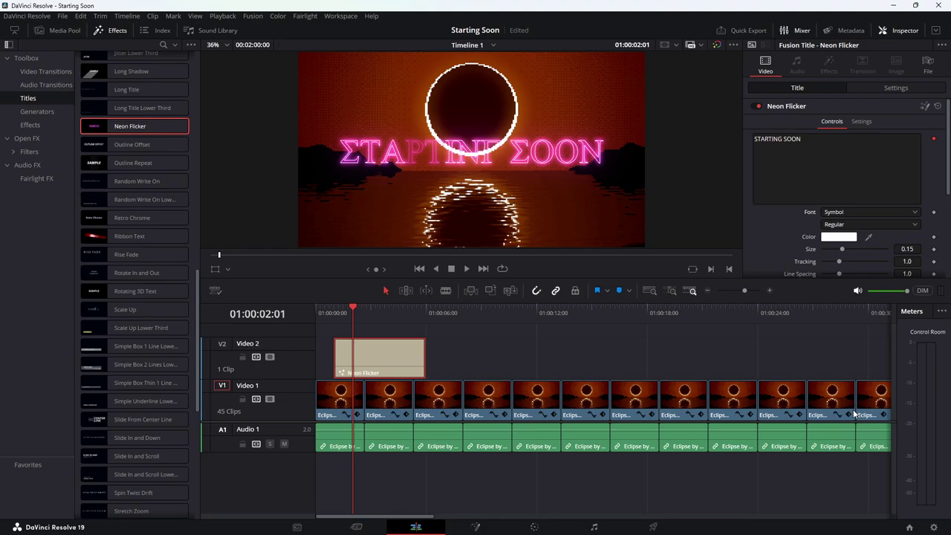
Compare other fonts on the STARTING SOON title and set its font to Impact
left_click(847, 212)
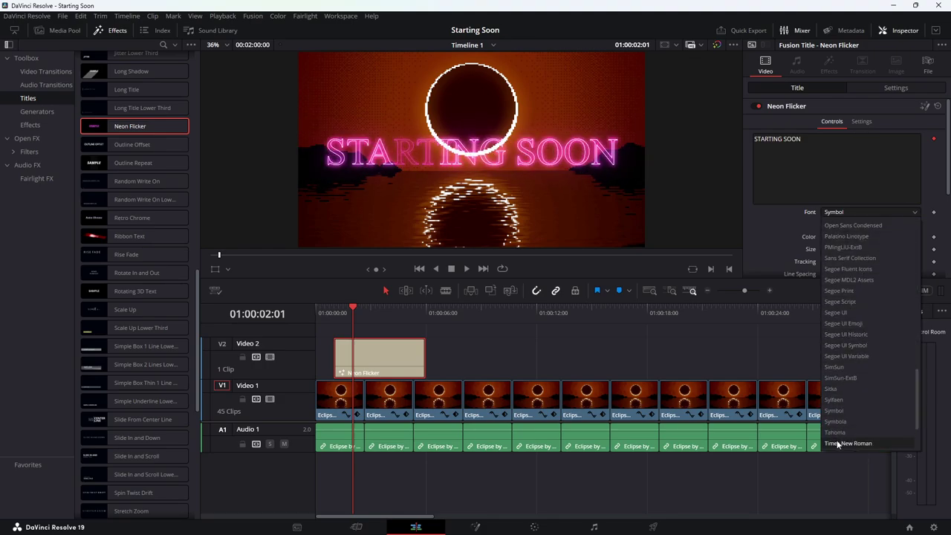
scroll(836, 416, "down", 2)
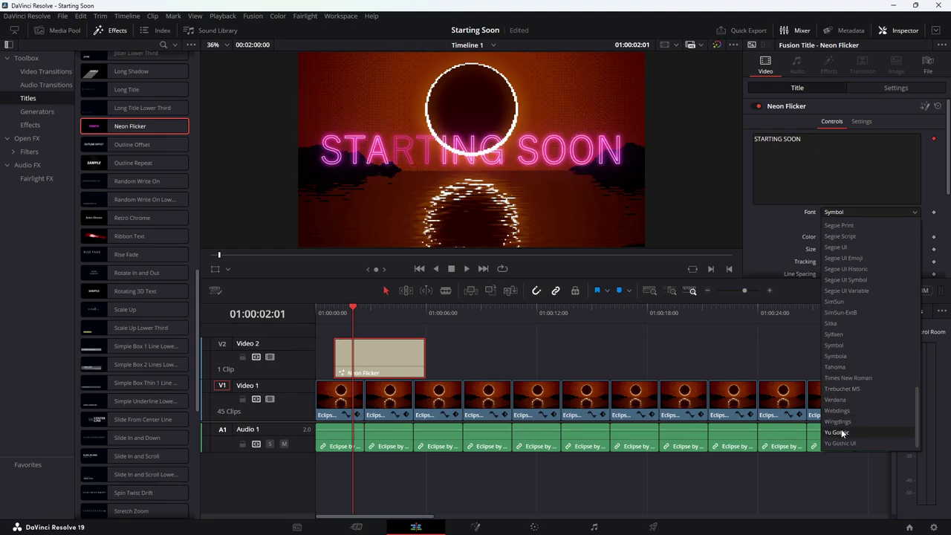
scroll(856, 315, "up", 15)
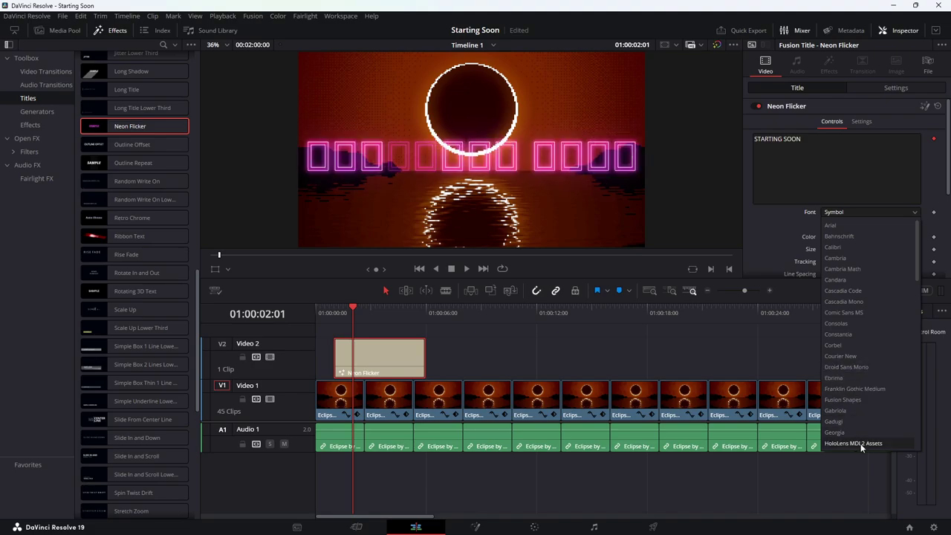
scroll(858, 424, "down", 4)
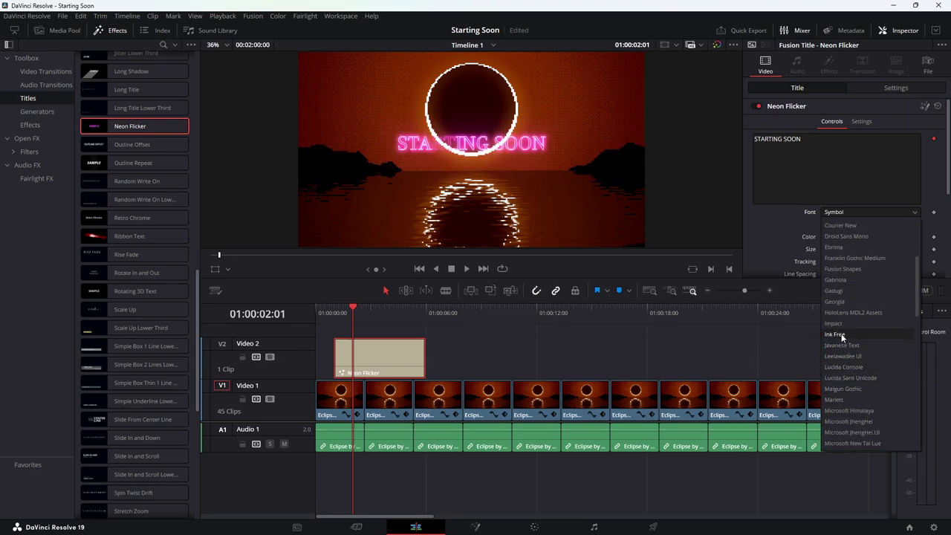
left_click(841, 323)
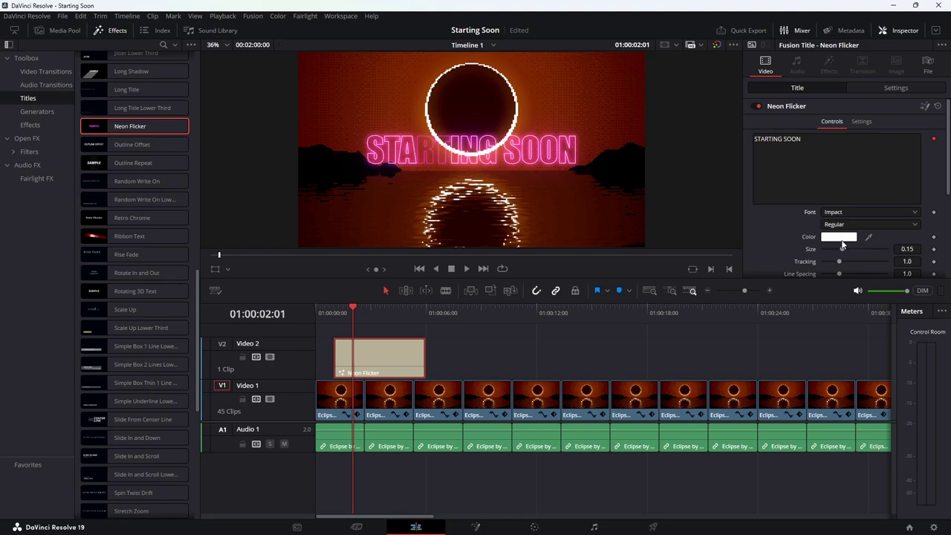
Enlarge the STARTING SOON title text to a size of about 0.2
scroll(786, 226, "down", 5)
scroll(779, 217, "up", 3)
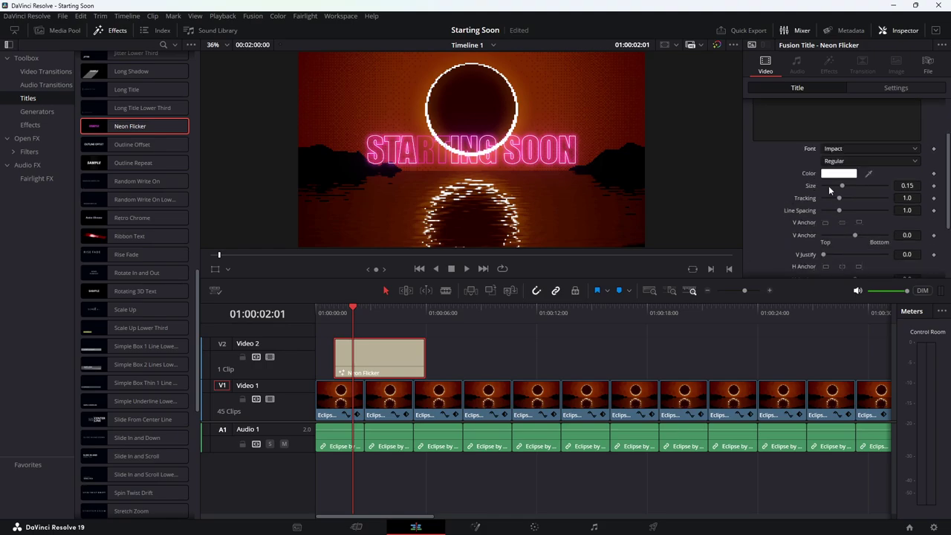
left_click_drag(841, 186, 849, 189)
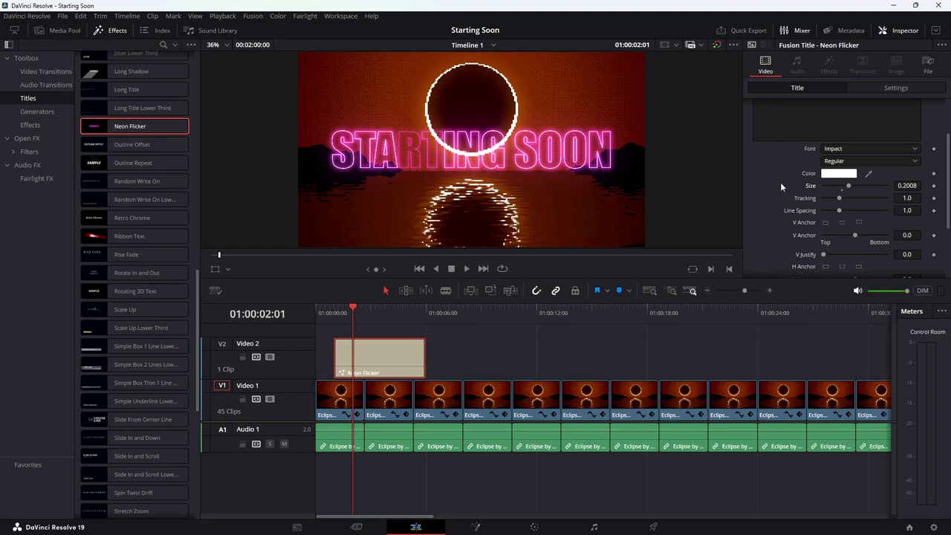
Intensify the title's pink neon color on the color wheel to a tint of about -0.14 and strength 1.0
scroll(779, 185, "down", 3)
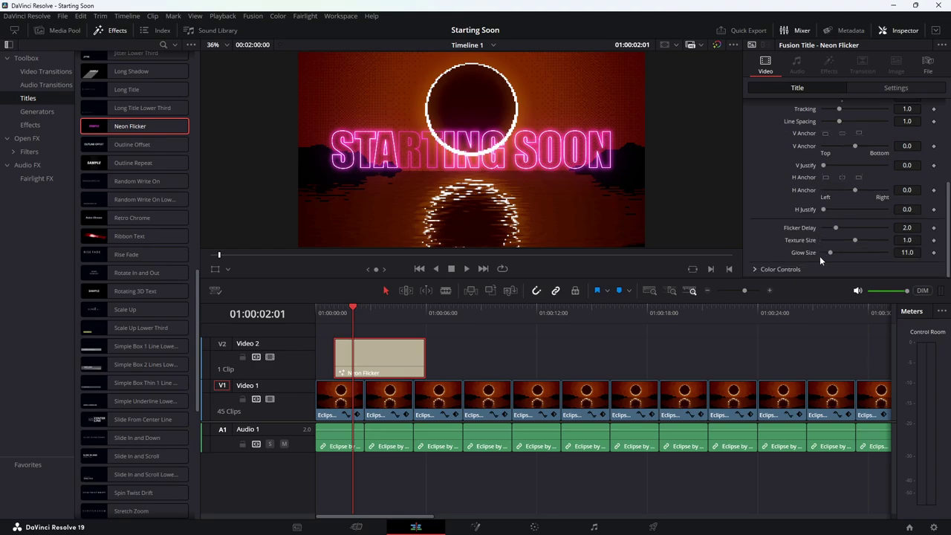
left_click(757, 266)
scroll(765, 250, "down", 4)
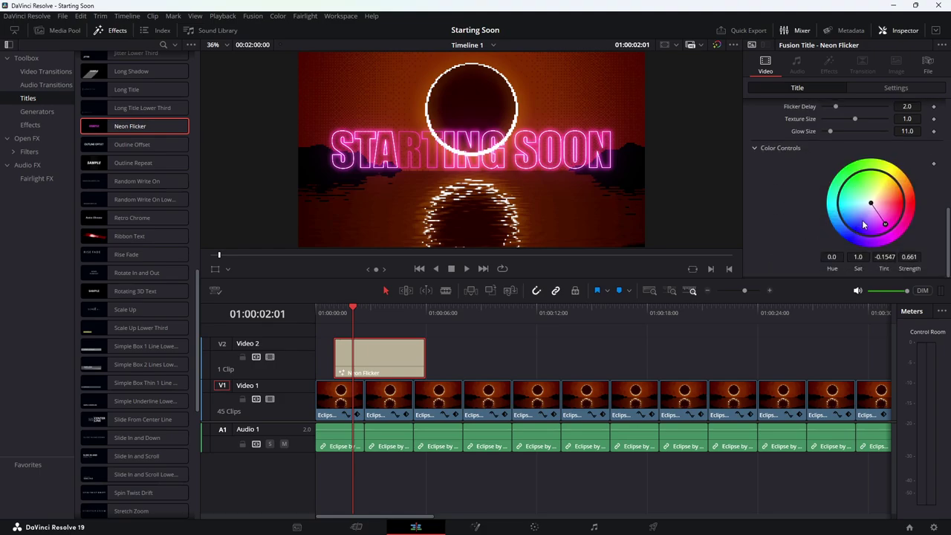
left_click_drag(884, 227, 914, 256)
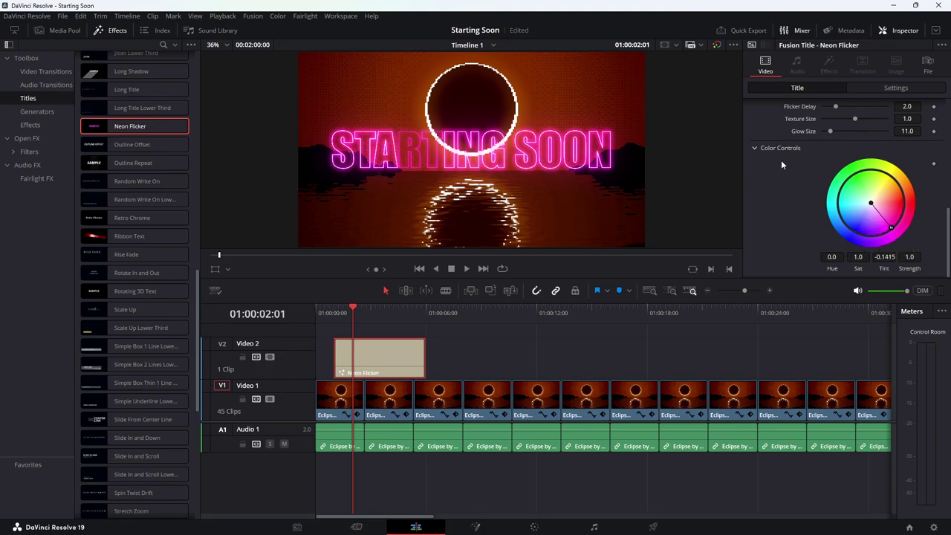
left_click(755, 148)
scroll(781, 192, "up", 5)
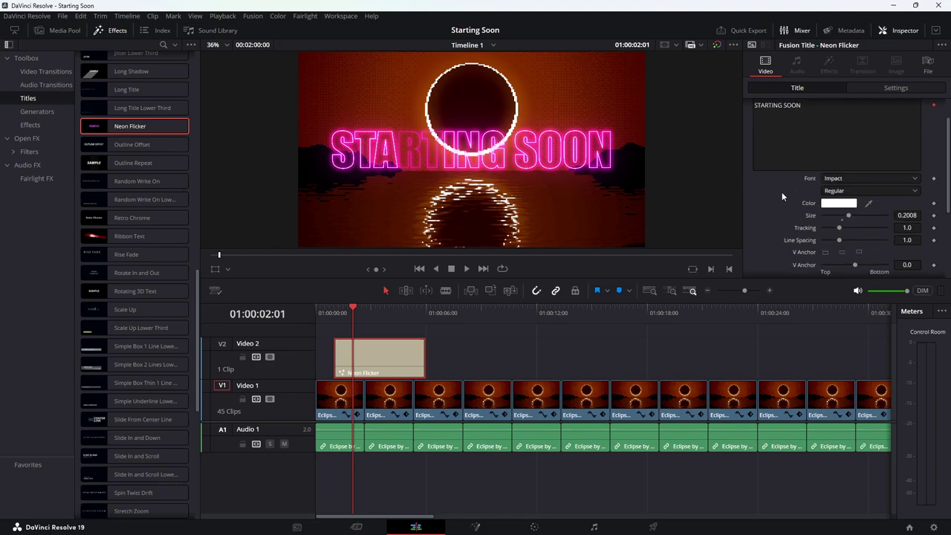
left_click(861, 121)
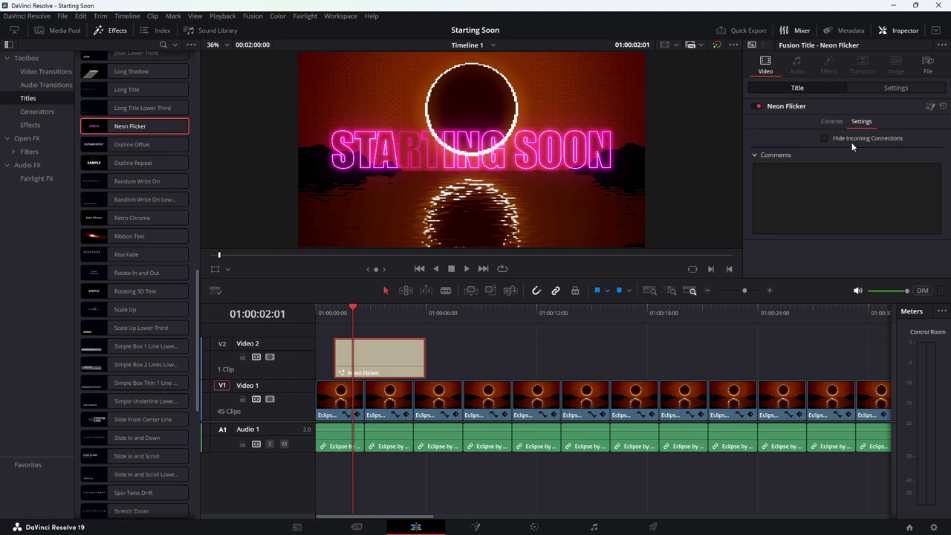
left_click(832, 122)
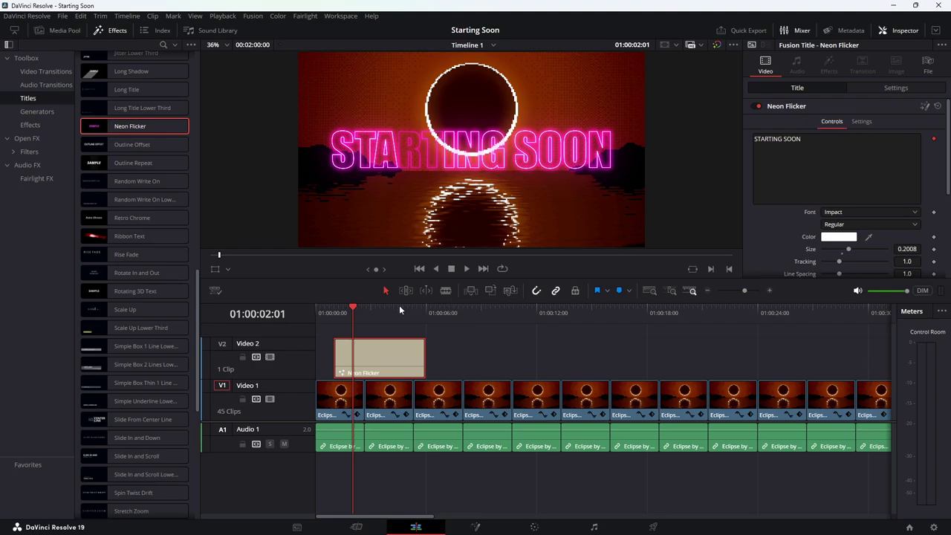
Play the timeline from its start through the end of the Neon Flicker title to check the flicker animation
left_click_drag(357, 302, 314, 306)
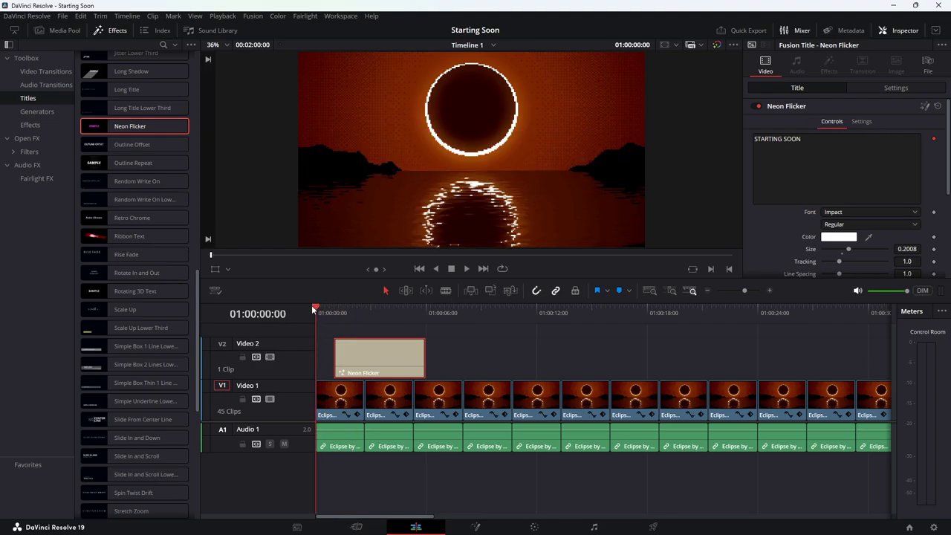
key("space")
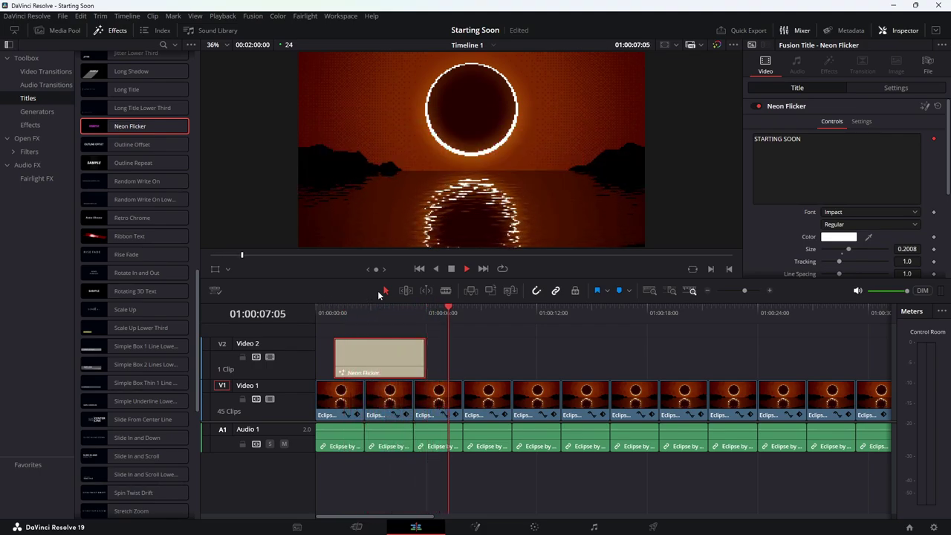
key("space")
Set the Neon Flicker title's glow size to 10.2, texture size to 5.0 and flicker delay to 0.87
left_click(341, 308)
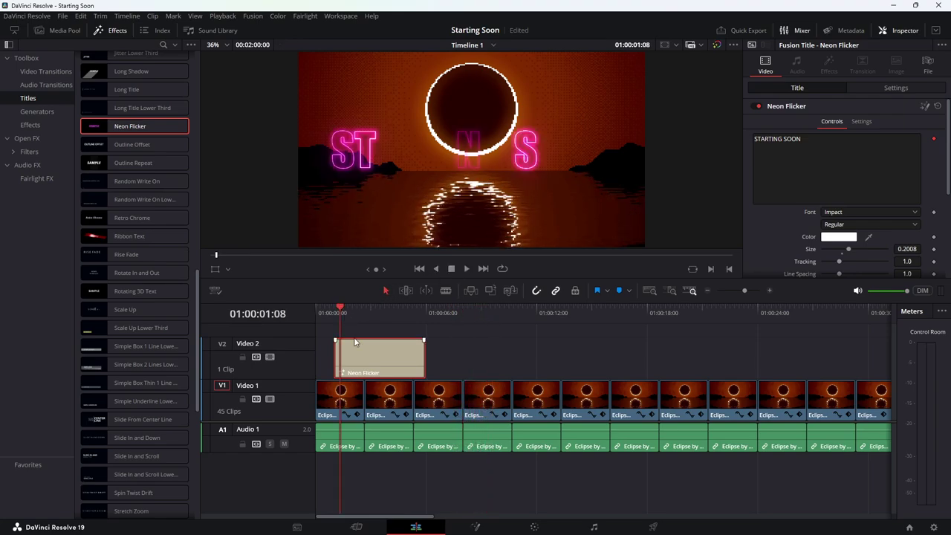
scroll(825, 185, "down", 5)
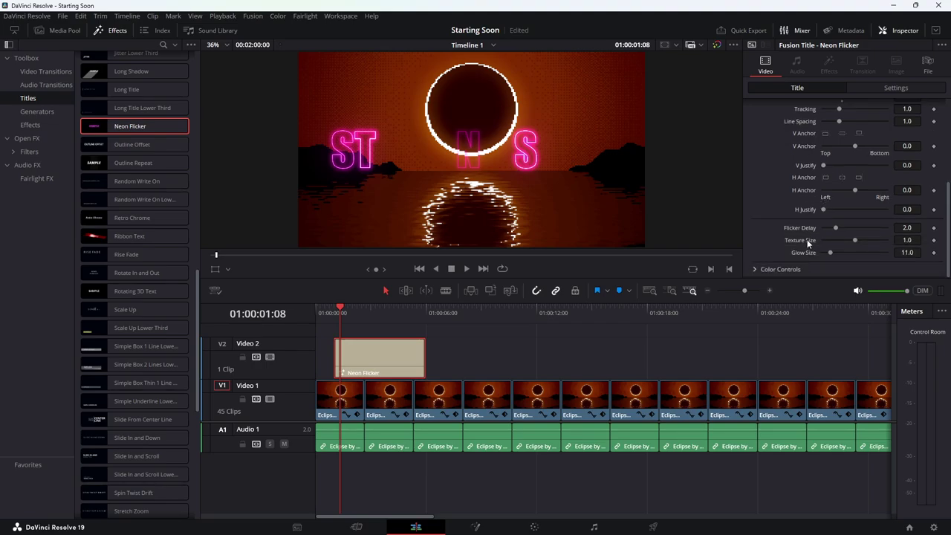
left_click(393, 311)
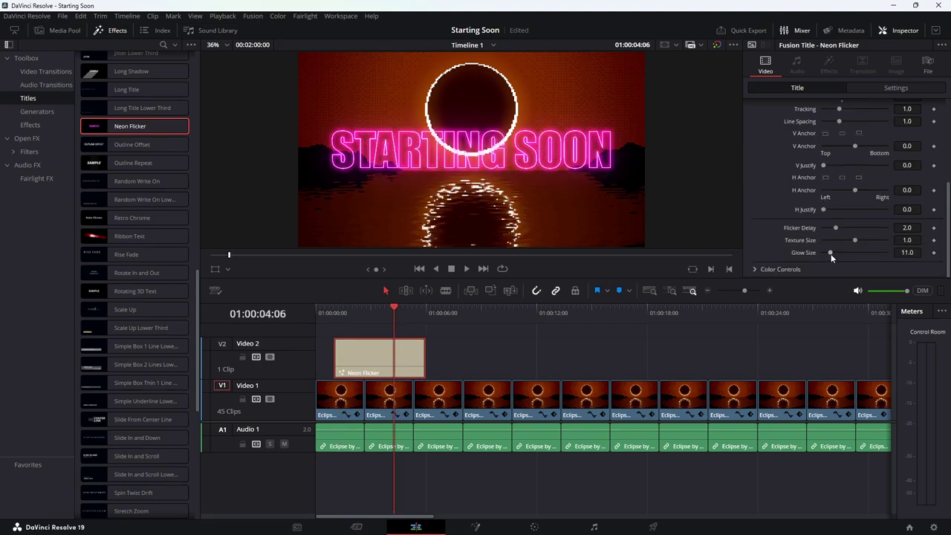
left_click_drag(830, 253, 829, 255)
left_click_drag(854, 239, 892, 236)
left_click_drag(836, 228, 827, 229)
Preview the timeline from near its start past the Neon Flicker title to check the new flicker settings, and return to the title's start
left_click(328, 311)
key("space")
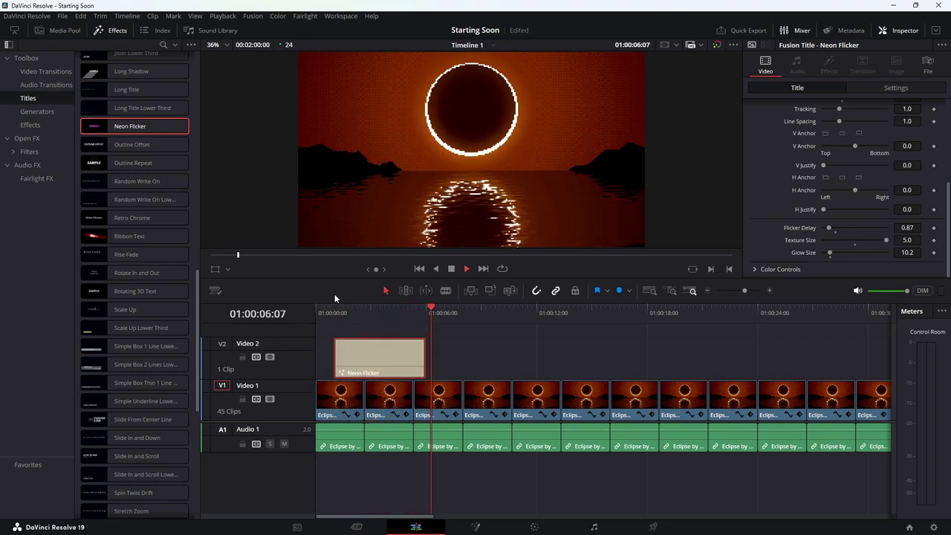
key("space")
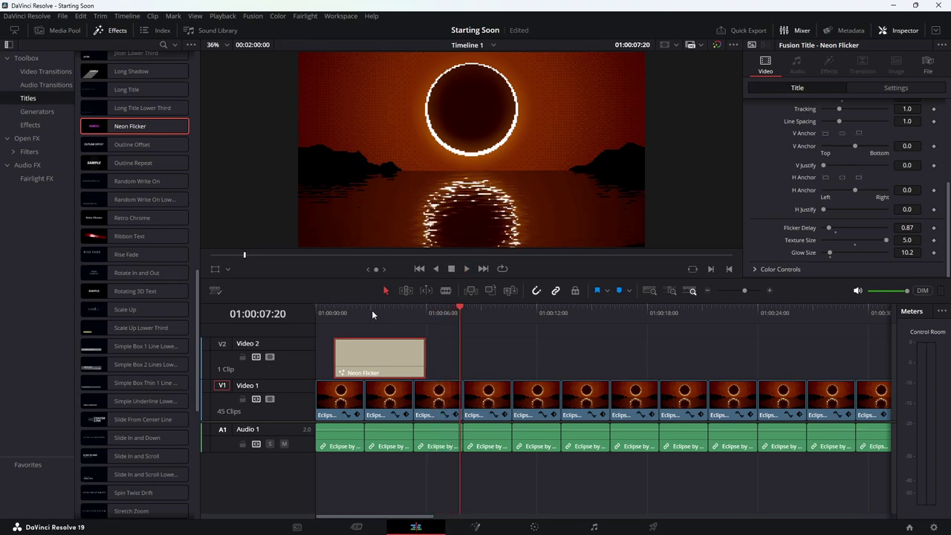
left_click(335, 313)
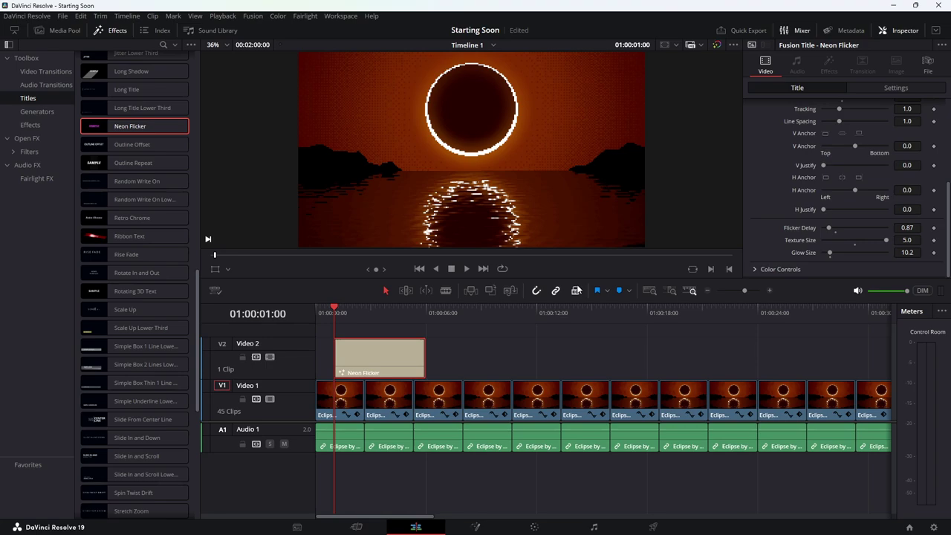
Examine the Neon Flicker title's transform, composite, text and flicker settings for options that control the flicker
left_click(865, 89)
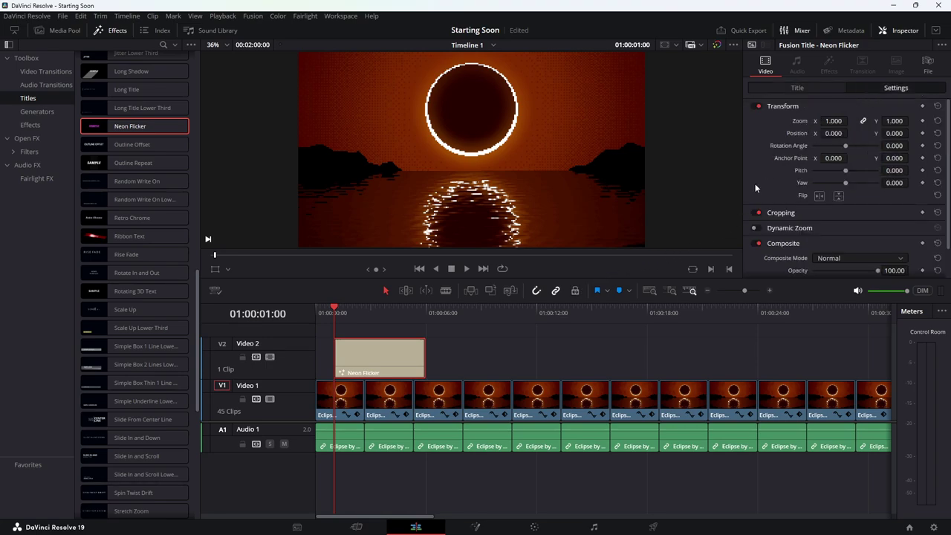
scroll(755, 184, "down", 1)
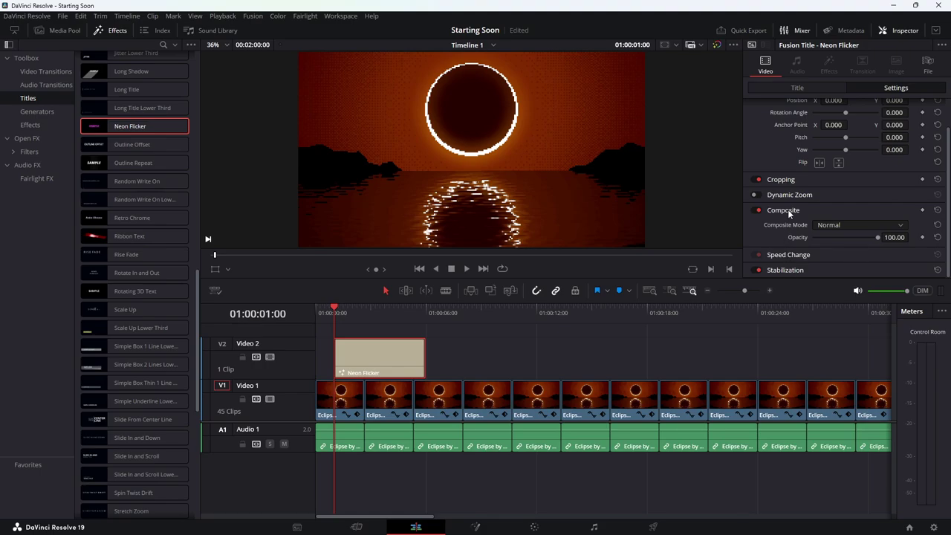
scroll(796, 186, "up", 1)
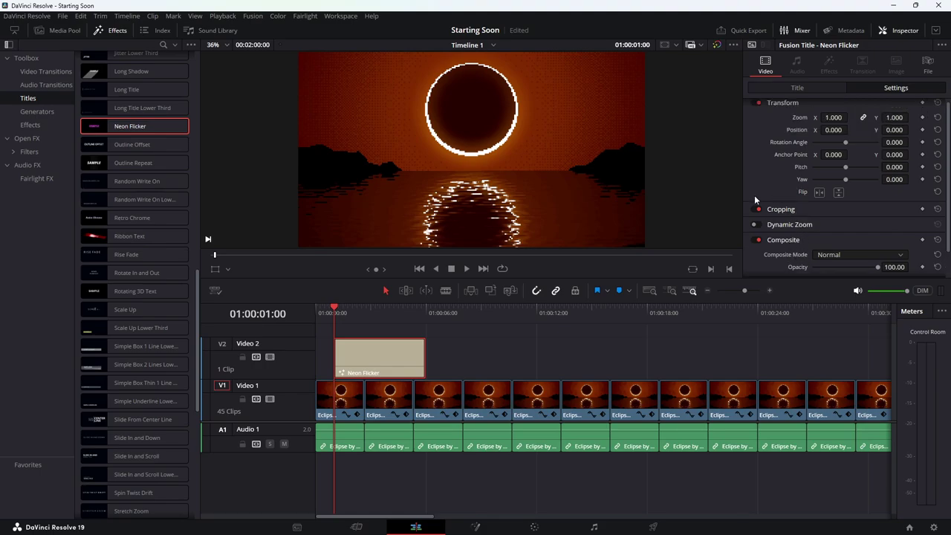
left_click(832, 86)
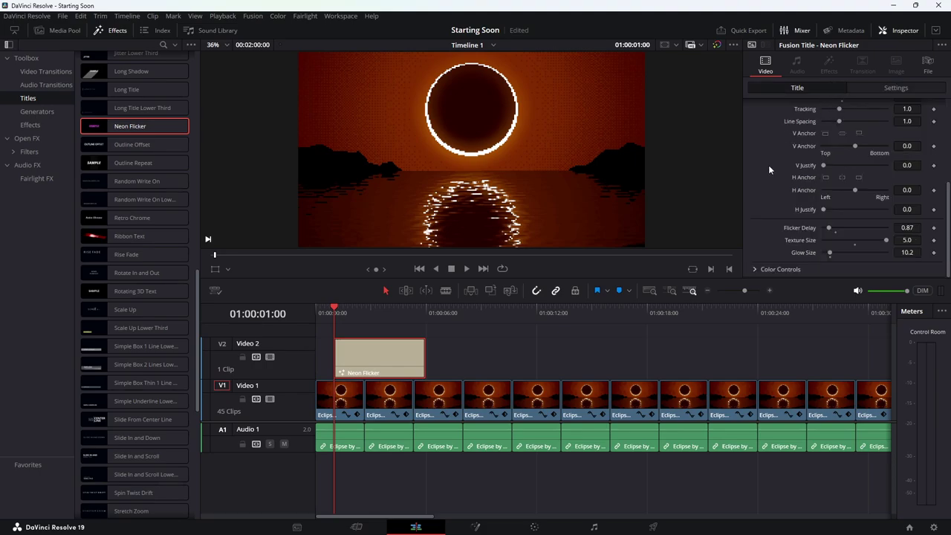
scroll(768, 165, "up", 5)
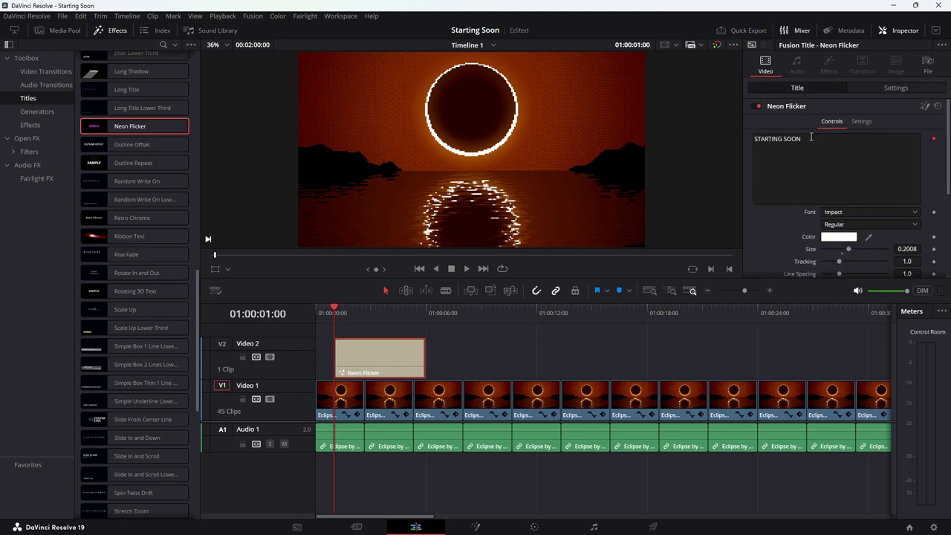
left_click(860, 121)
left_click(840, 121)
scroll(793, 227, "down", 3)
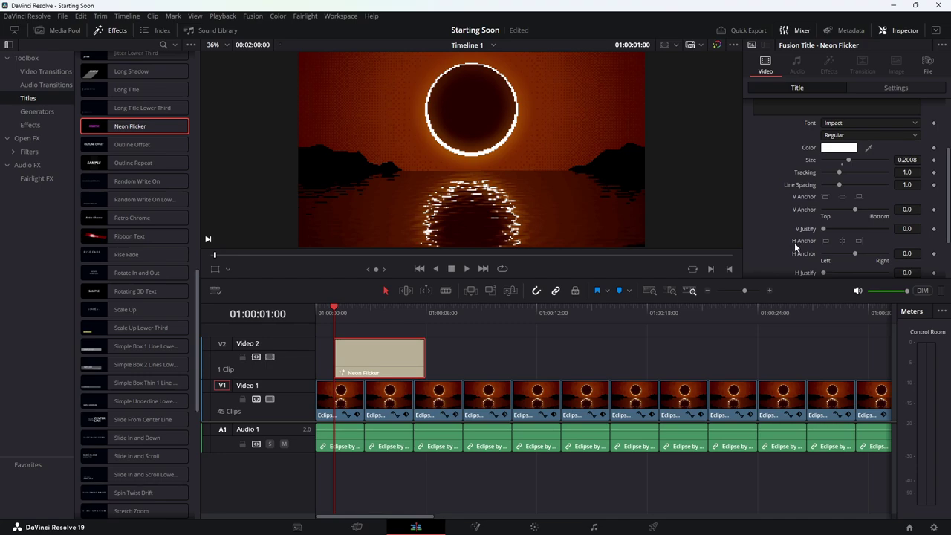
scroll(794, 242, "down", 2)
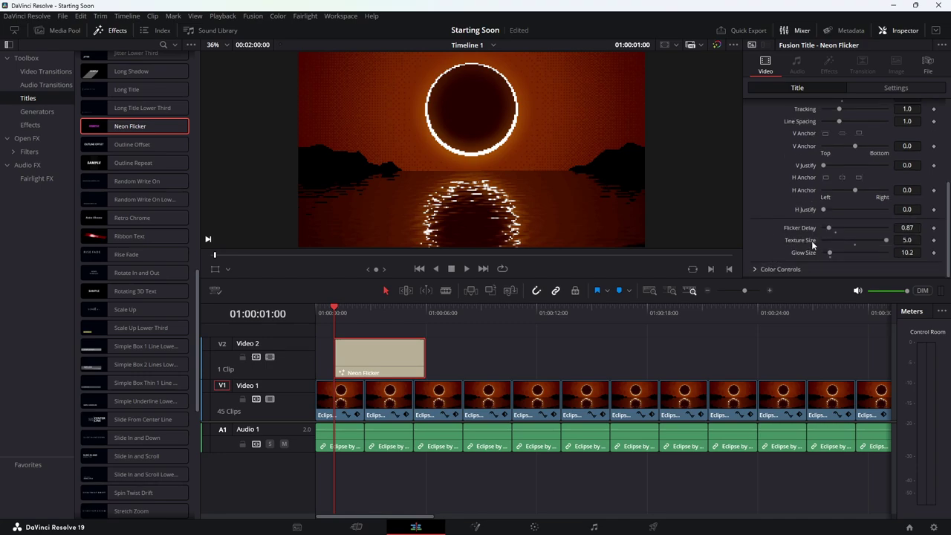
Set the Neon Flicker title's flicker delay to 0.0 and preview the start of the title
left_click_drag(829, 231, 819, 231)
left_click(325, 311)
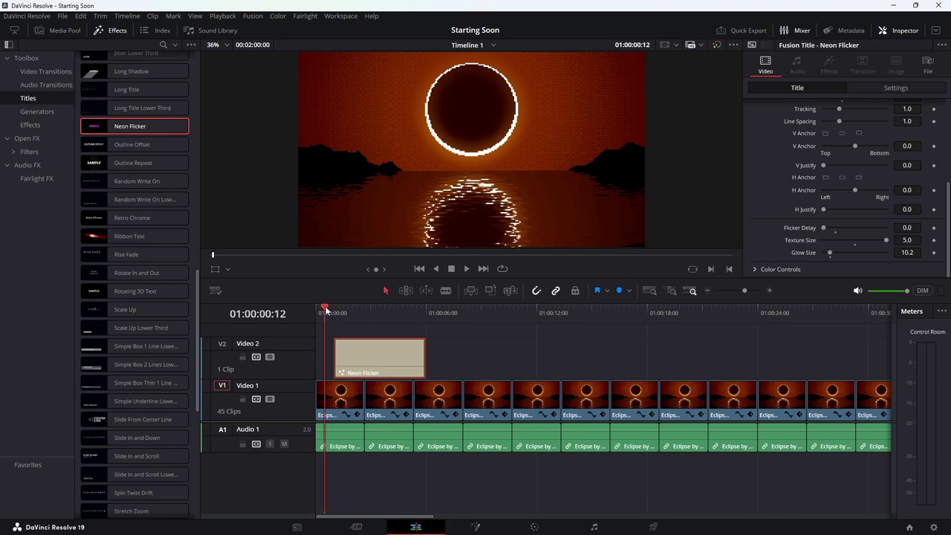
key("space")
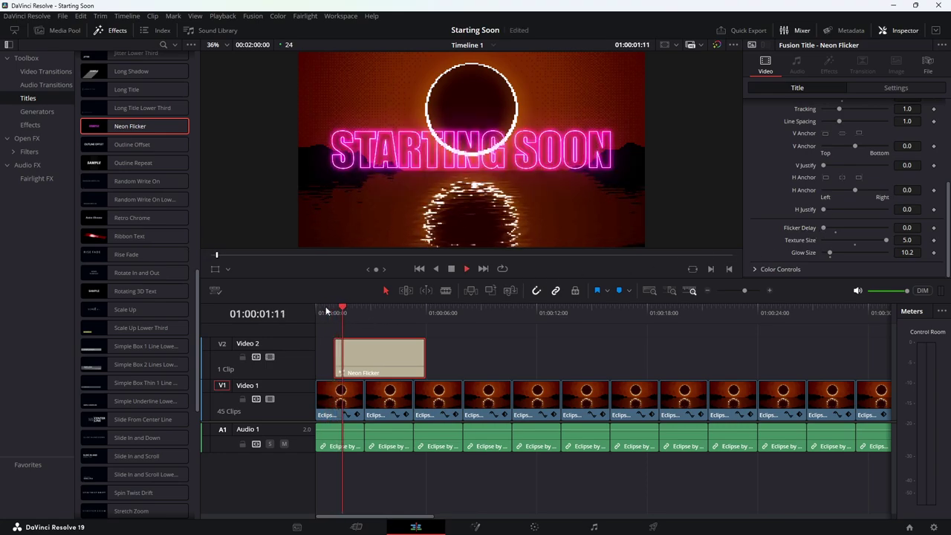
left_click(324, 307)
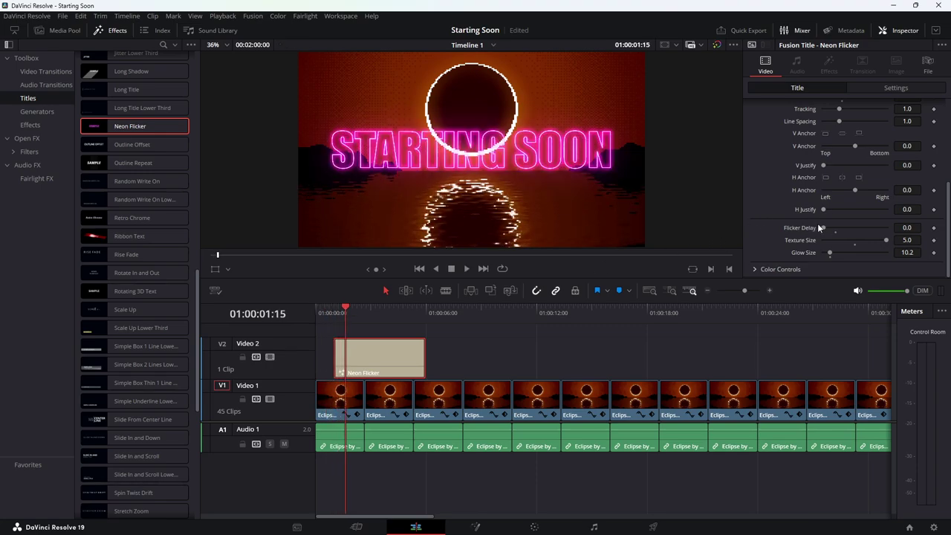
Raise the Neon Flicker title's flicker delay to about 2.52 and preview the flicker
left_click_drag(821, 227, 837, 230)
left_click(327, 311)
key("space")
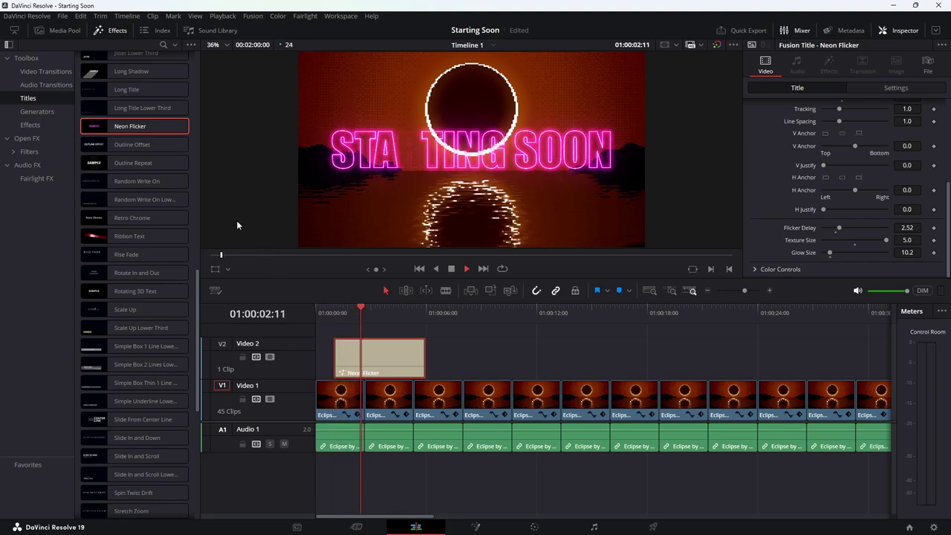
key("space")
Set the Neon Flicker title's flicker delay to 1.5 and play through the whole title to check it
left_click_drag(840, 224, 833, 226)
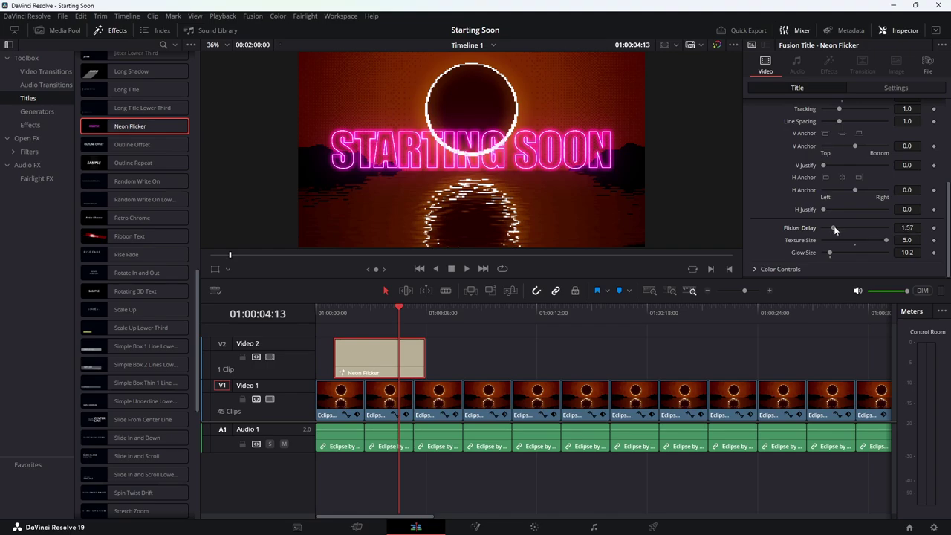
left_click(908, 227)
type("1.5")
key("Tab")
left_click(327, 312)
key("space")
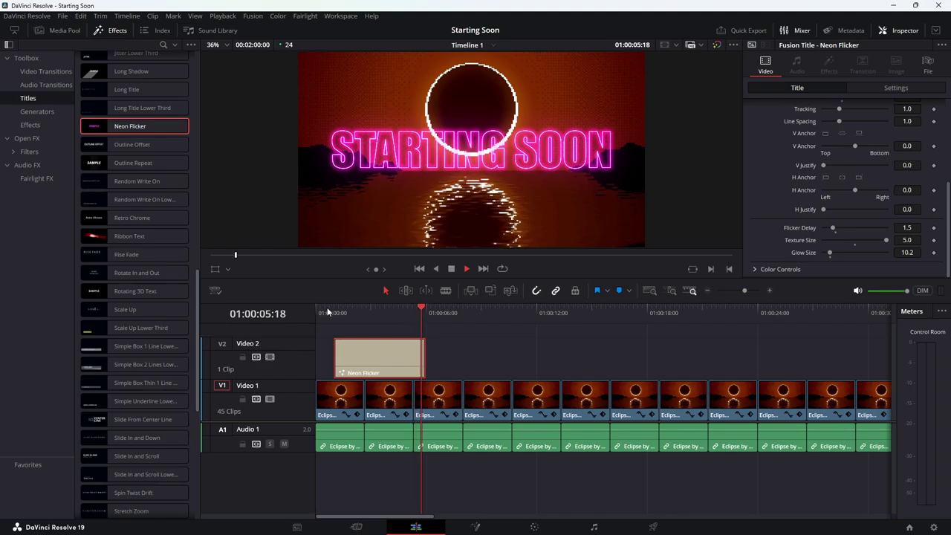
key("space")
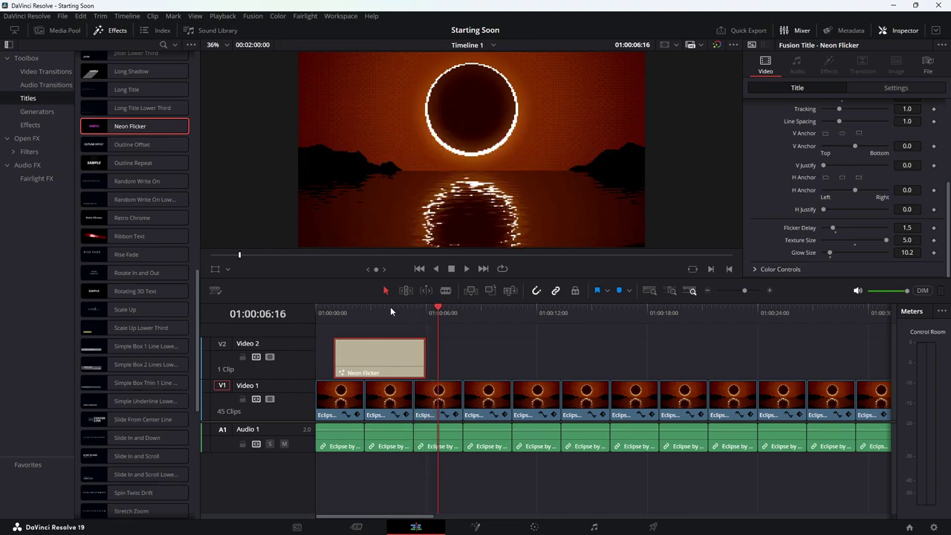
Browse the video transitions and add a Cross Dissolve to the end of the Neon Flicker title
left_click(419, 309)
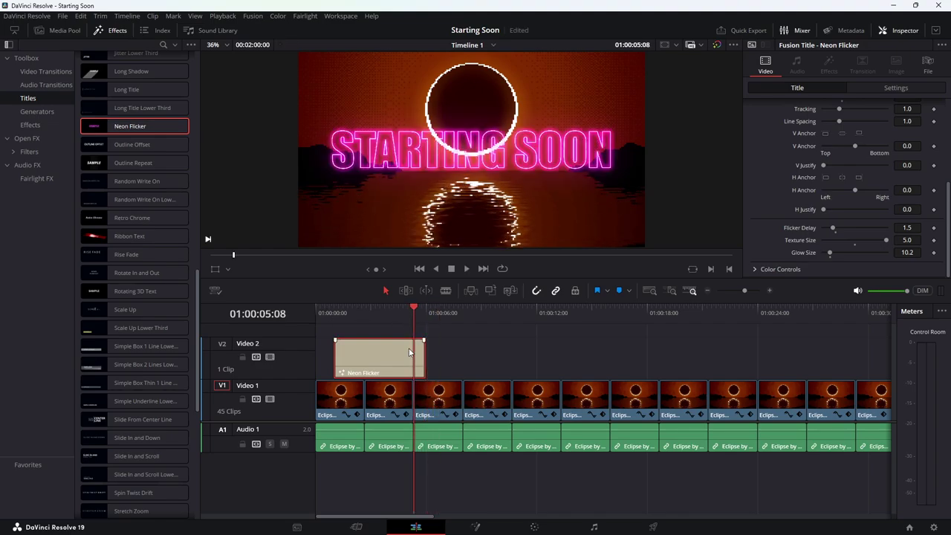
right_click(375, 354)
left_click(29, 125)
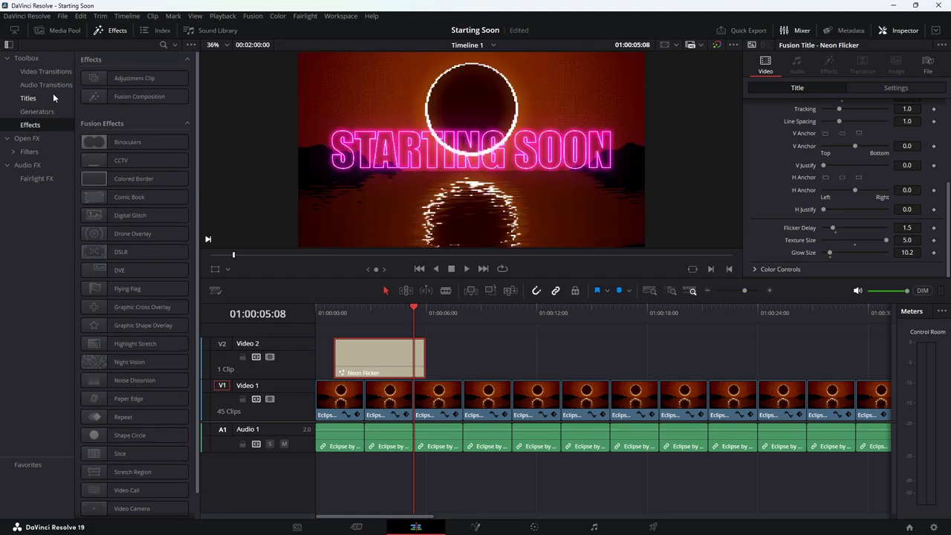
left_click(47, 72)
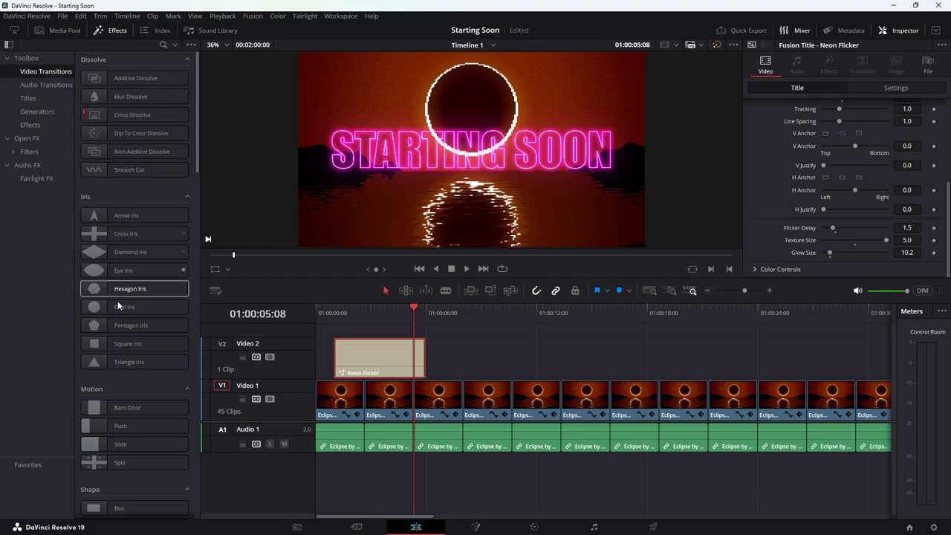
scroll(114, 331, "down", 15)
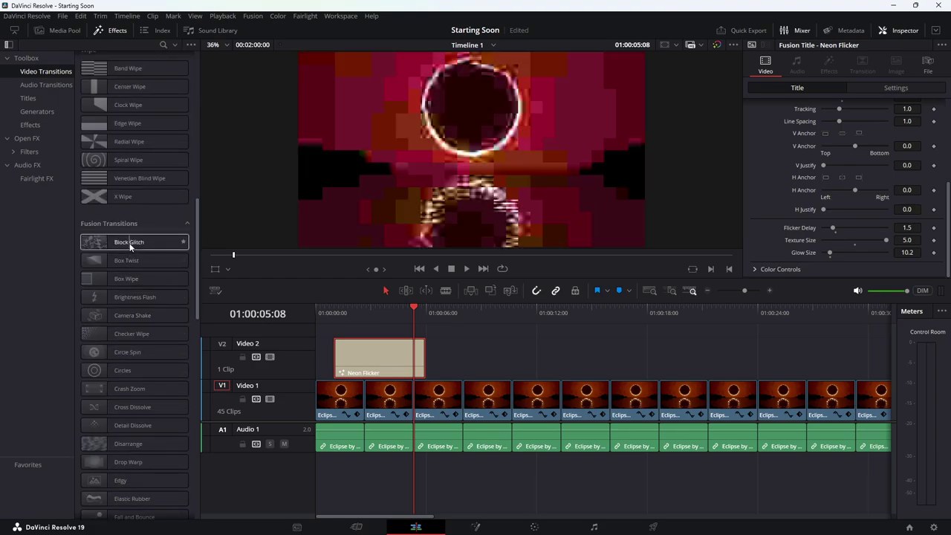
scroll(127, 289, "down", 3)
scroll(128, 303, "down", 12)
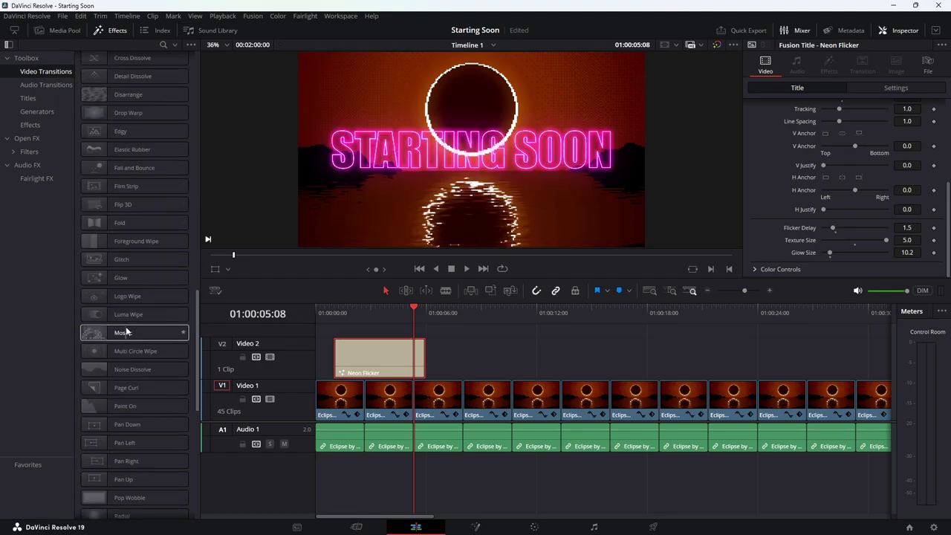
scroll(125, 364, "down", 12)
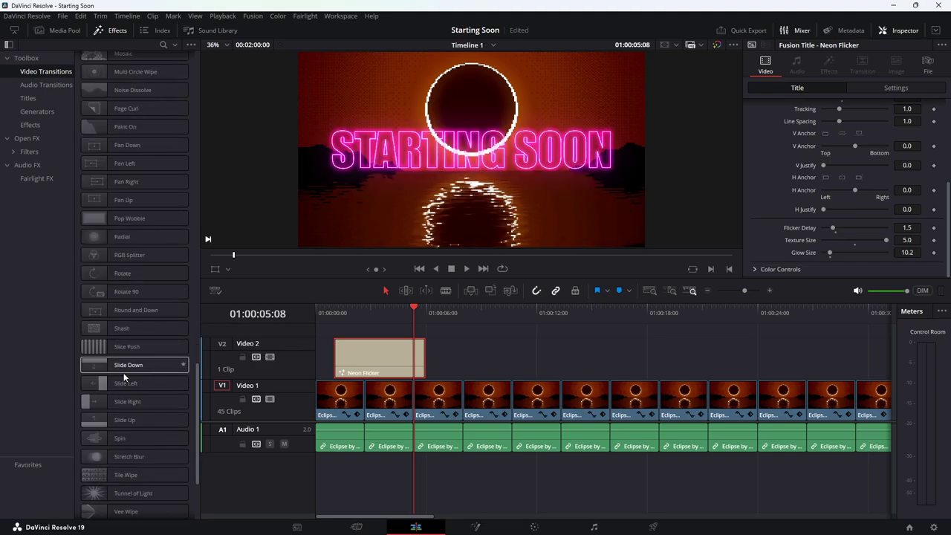
scroll(124, 377, "down", 6)
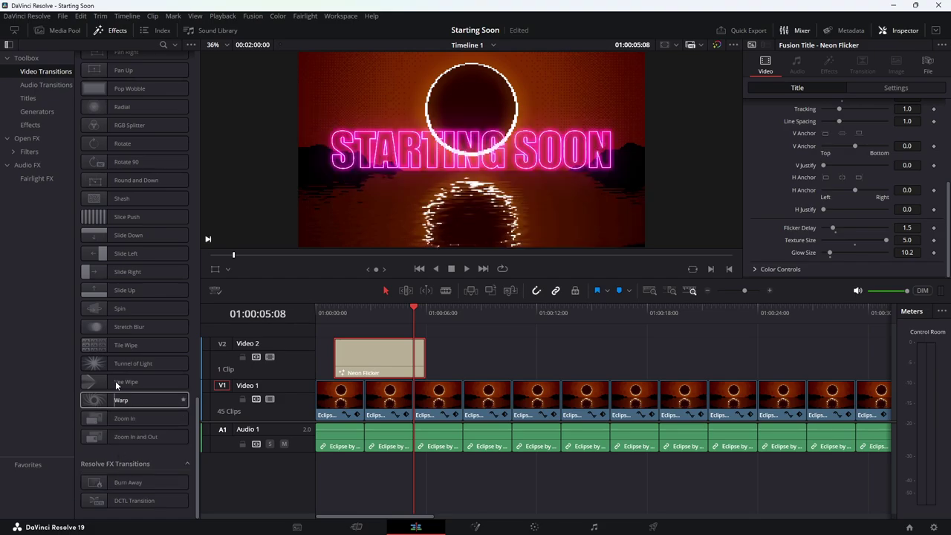
scroll(117, 381, "up", 20)
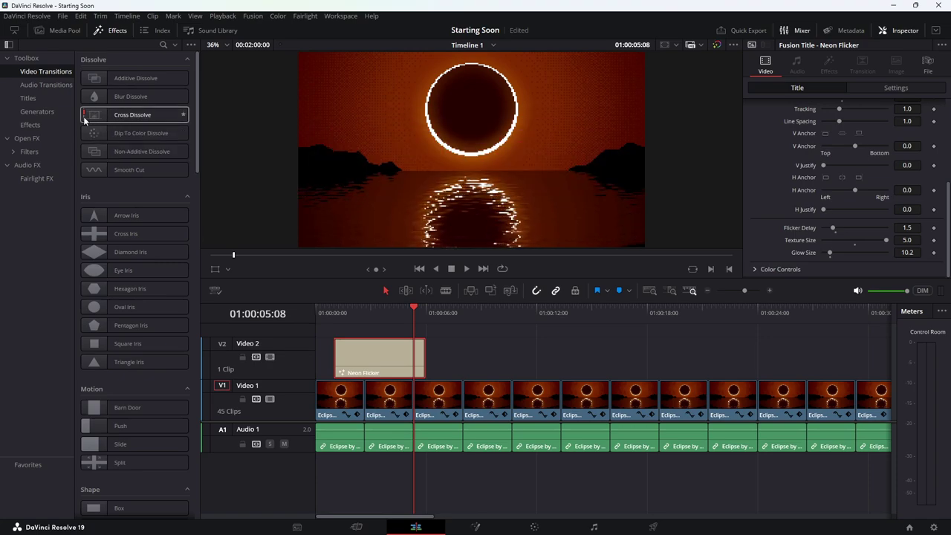
left_click(106, 119)
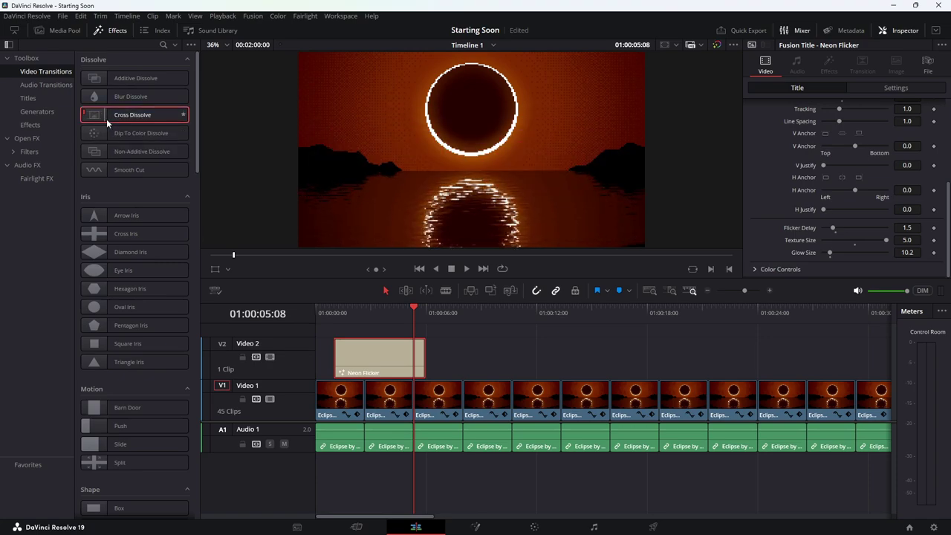
left_click_drag(106, 119, 414, 378)
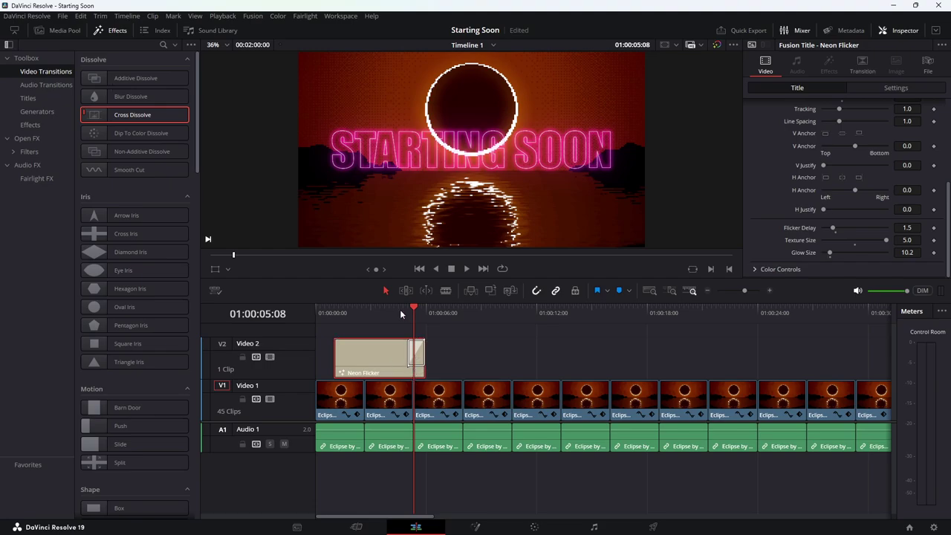
Play the last part of the Neon Flicker title to check its fade-out
left_click(382, 311)
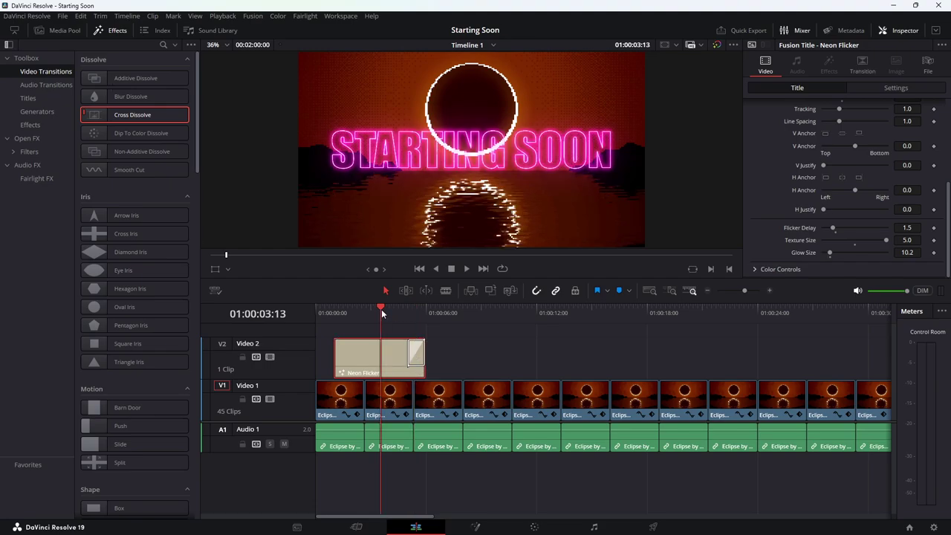
key("space")
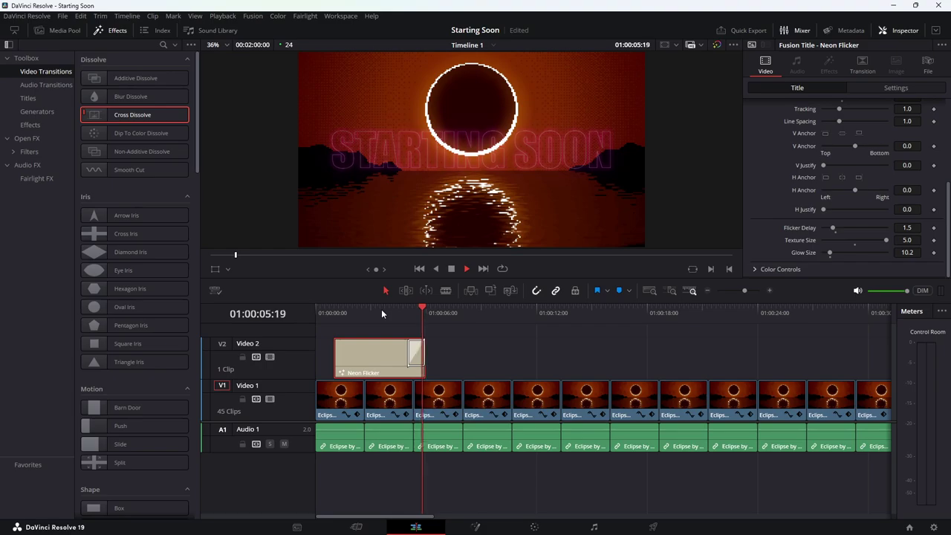
key("space")
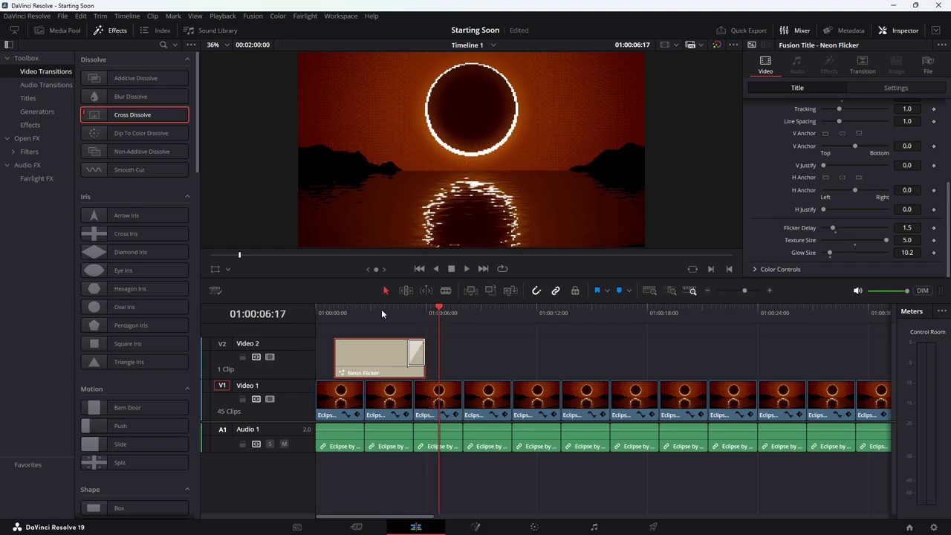
Shorten the Cross Dissolve at the title's end to 16 frames (0.7 seconds) and save the project
left_click(412, 360)
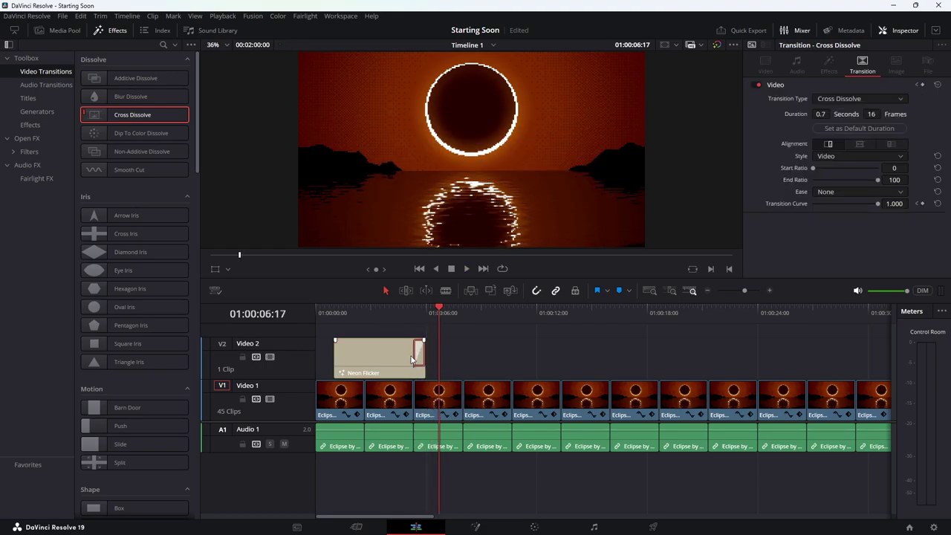
key("ctrl+s")
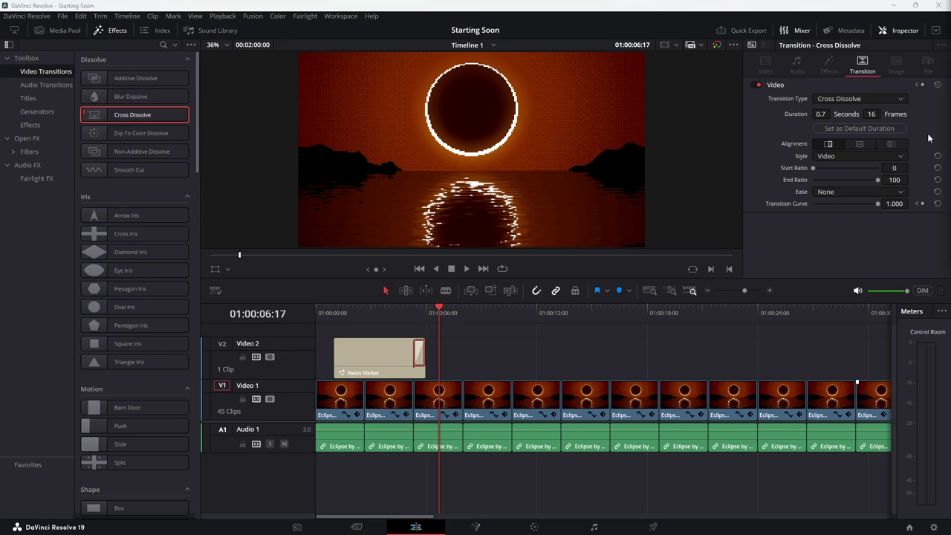
Play the Neon Flicker title from its start past the shortened fade-out, and select the title clip
left_click(333, 310)
key("space")
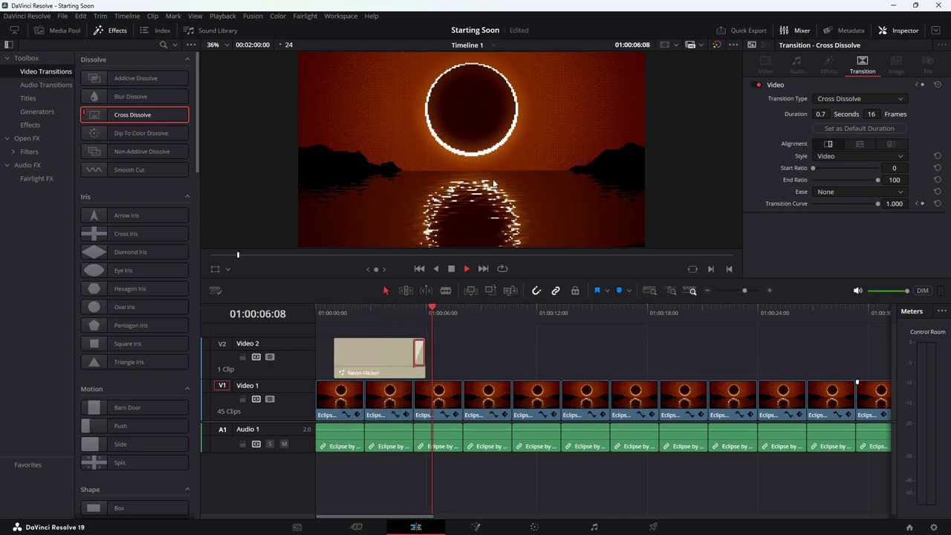
left_click(451, 269)
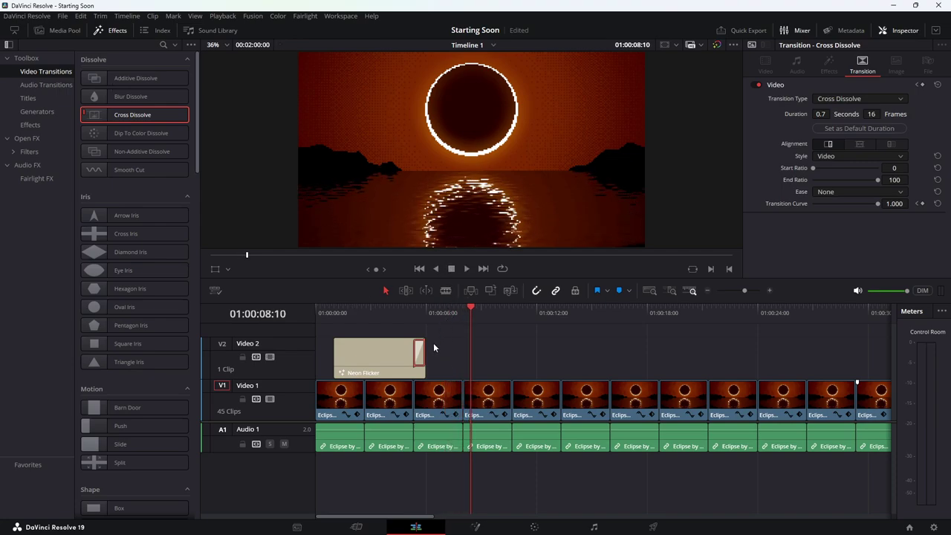
left_click(376, 349)
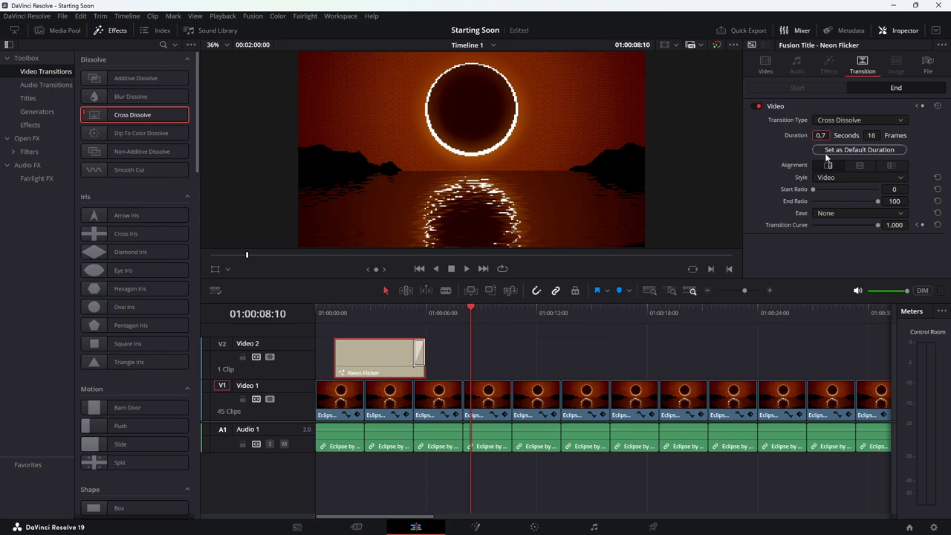
Try a 2-second duration for the Cross Dissolve at the Neon Flicker title's end and undo it
type("2")
key("Return")
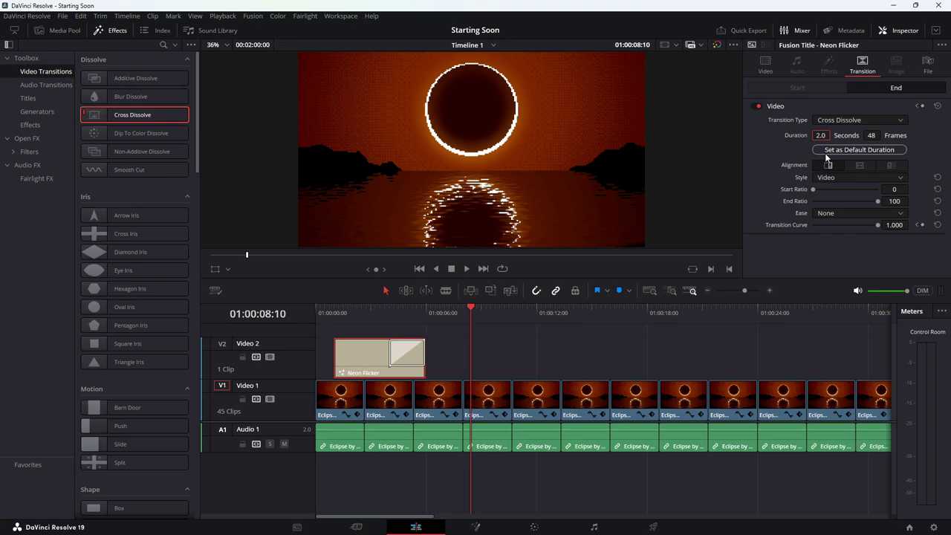
key("ctrl+z")
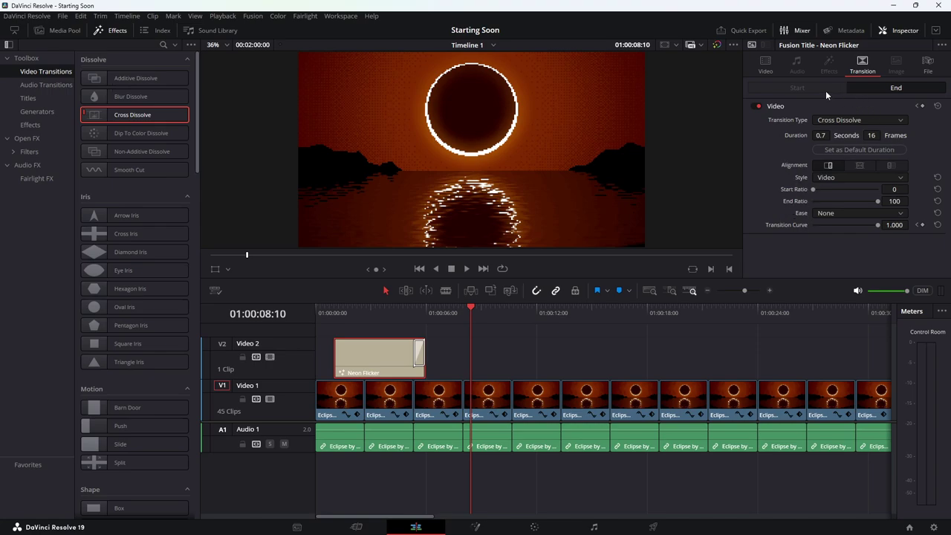
Review the Neon Flicker title's text controls and its transform, cropping and composite settings
left_click(765, 63)
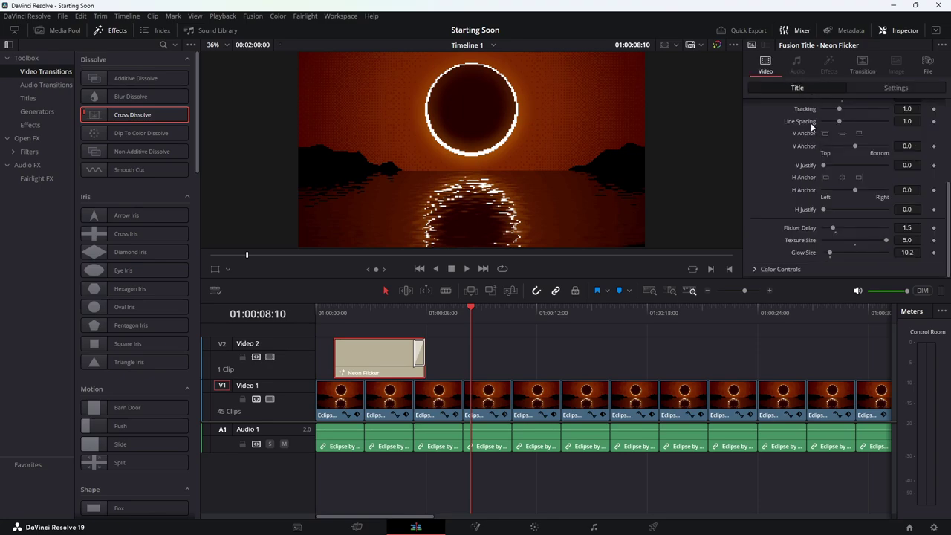
scroll(809, 126, "up", 5)
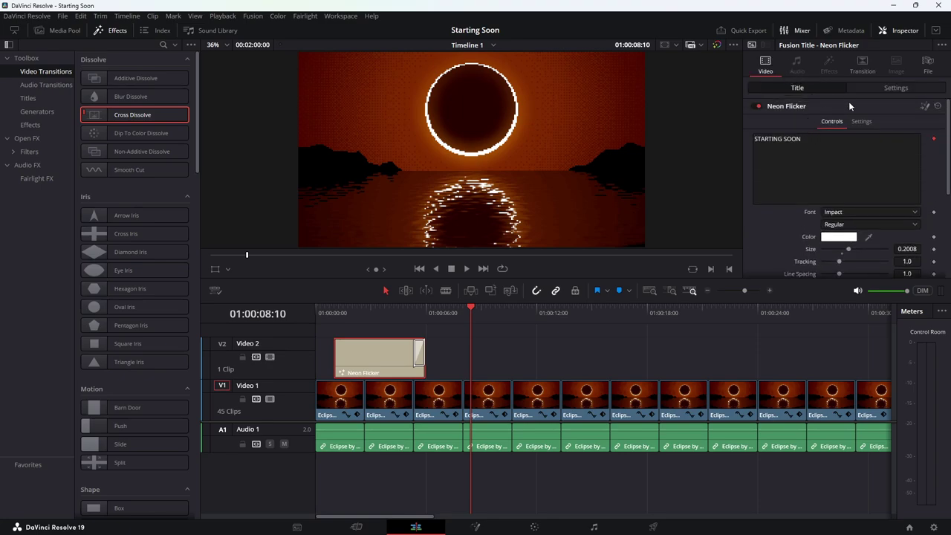
scroll(869, 107, "down", 5)
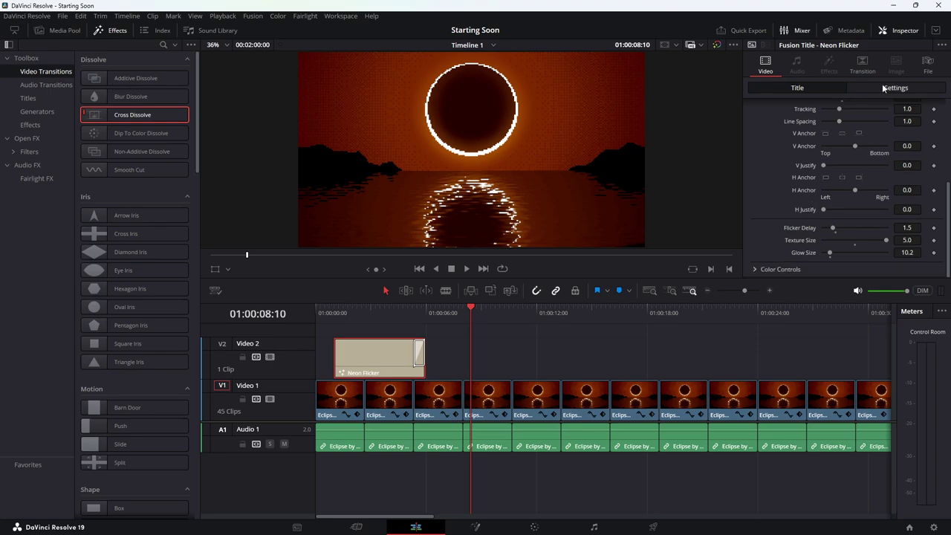
left_click(895, 87)
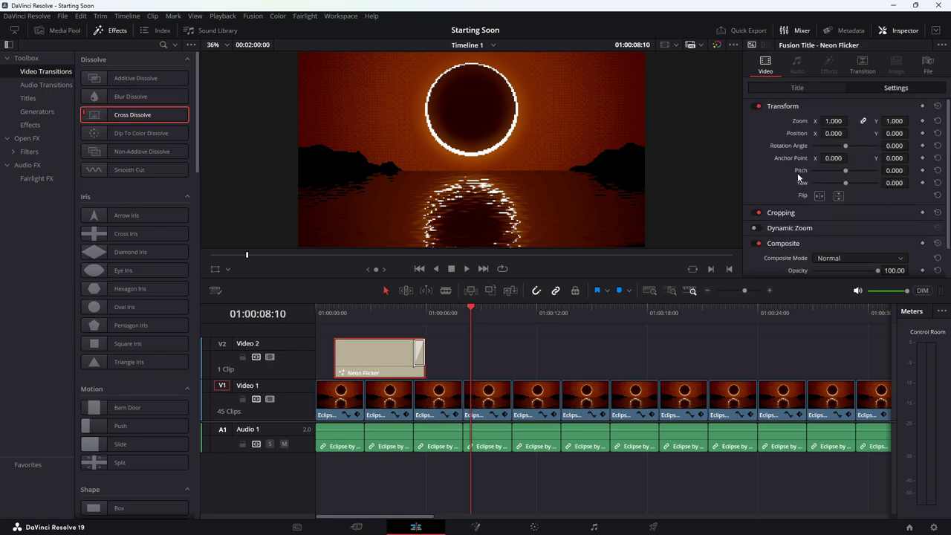
scroll(785, 176, "down", 1)
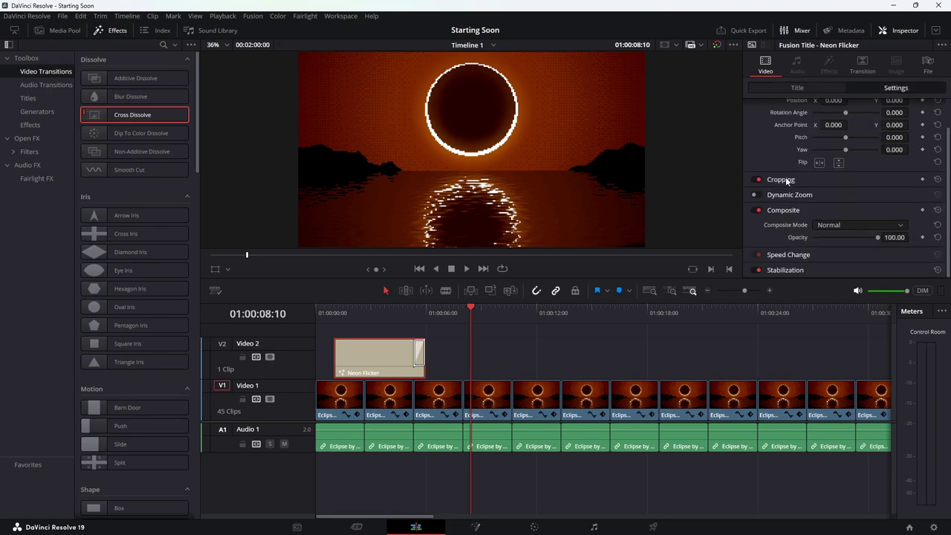
scroll(787, 180, "up", 1)
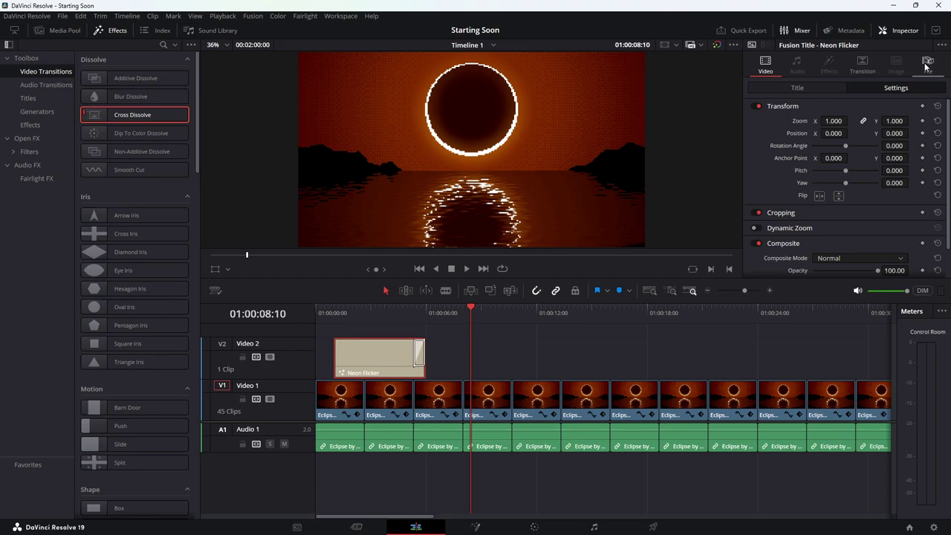
left_click(786, 88)
scroll(792, 115, "up", 3)
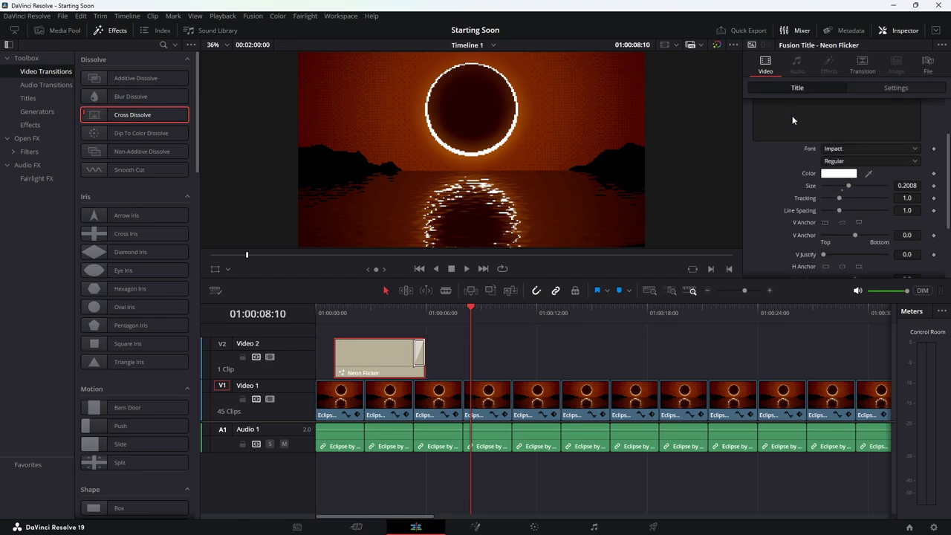
scroll(791, 115, "up", 2)
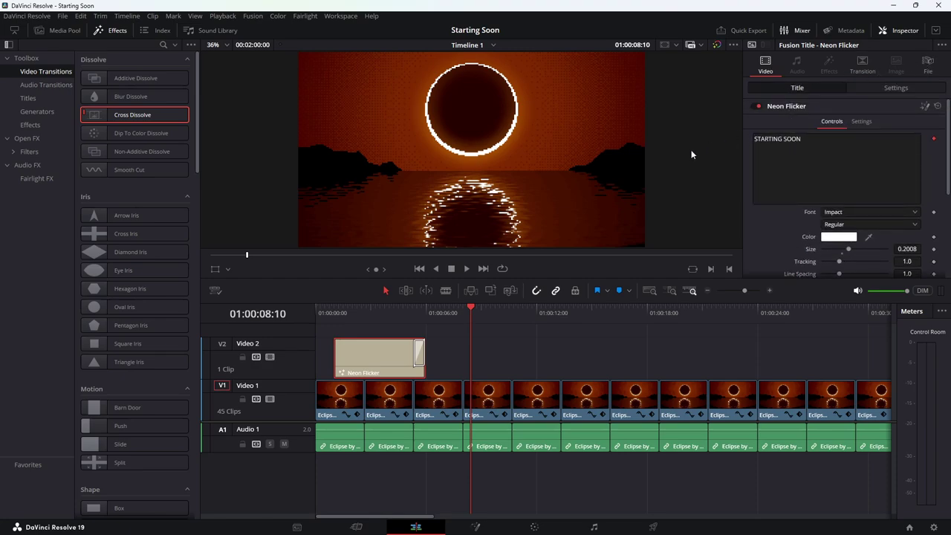
Extend the end of the Neon Flicker title clip to about 8 seconds on the timeline and play it from the beginning
left_click_drag(424, 365, 460, 366)
left_click(325, 312)
key("space")
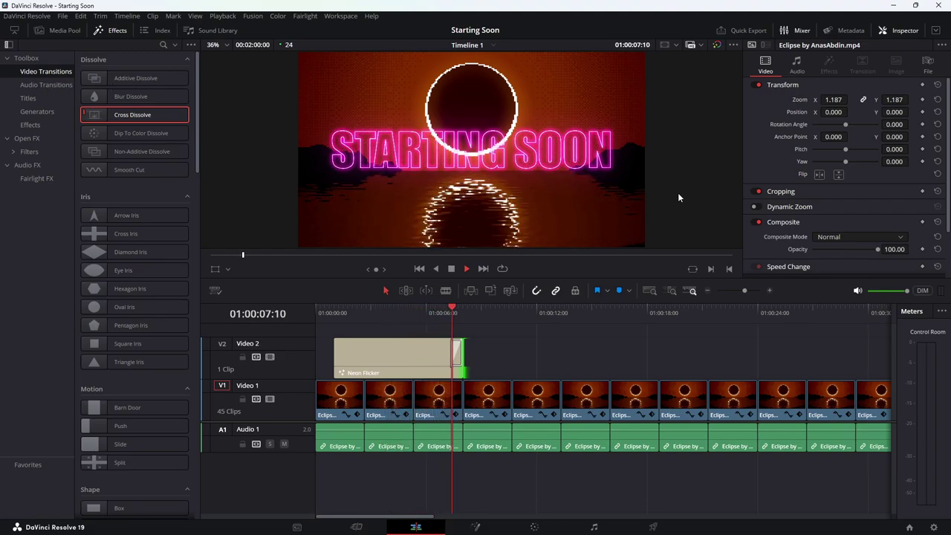
left_click(451, 269)
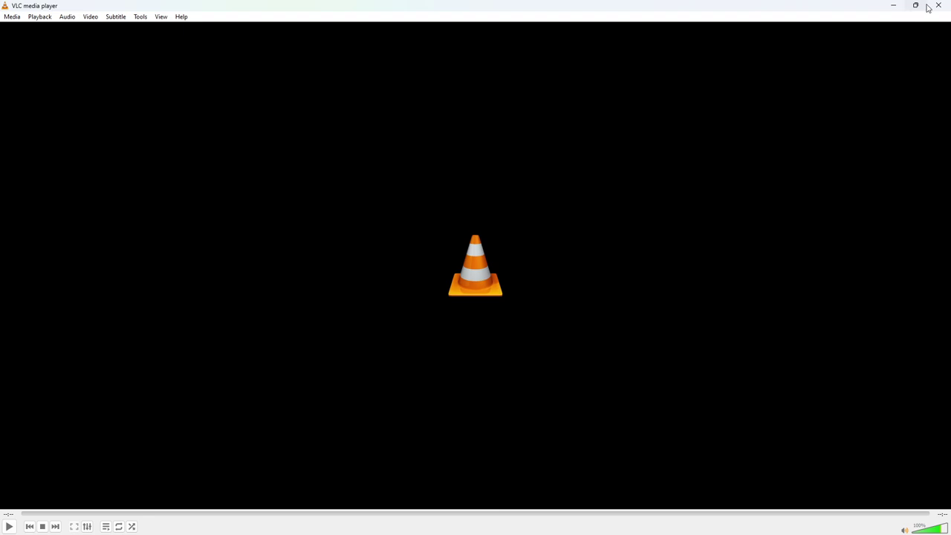
Preview the Sci-Fi Rainy City and Space Background clips in VLC media player, closing the player after each
left_click(938, 5)
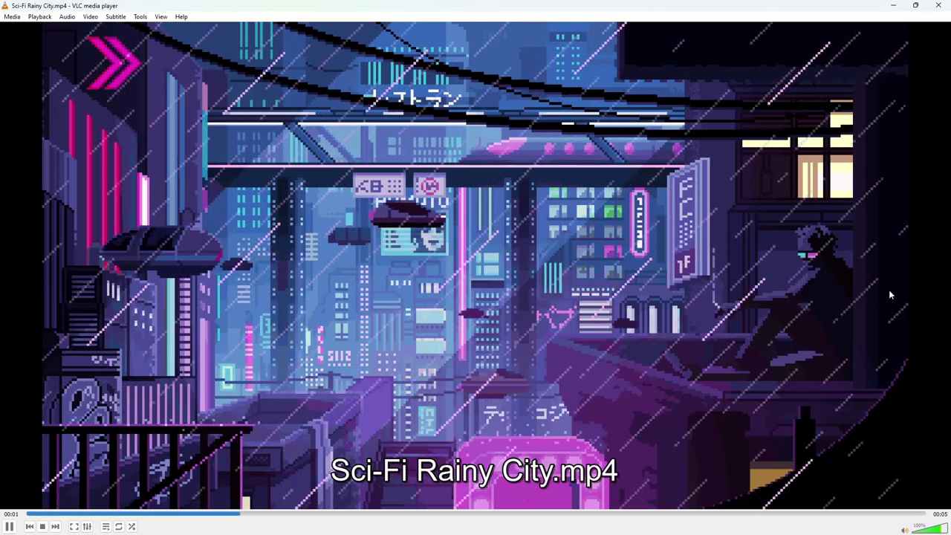
left_click(936, 7)
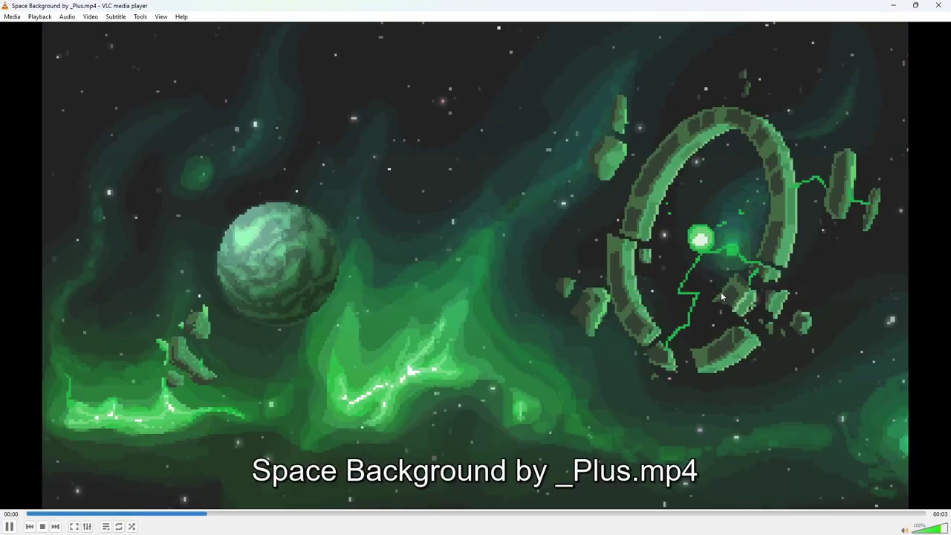
left_click(937, 5)
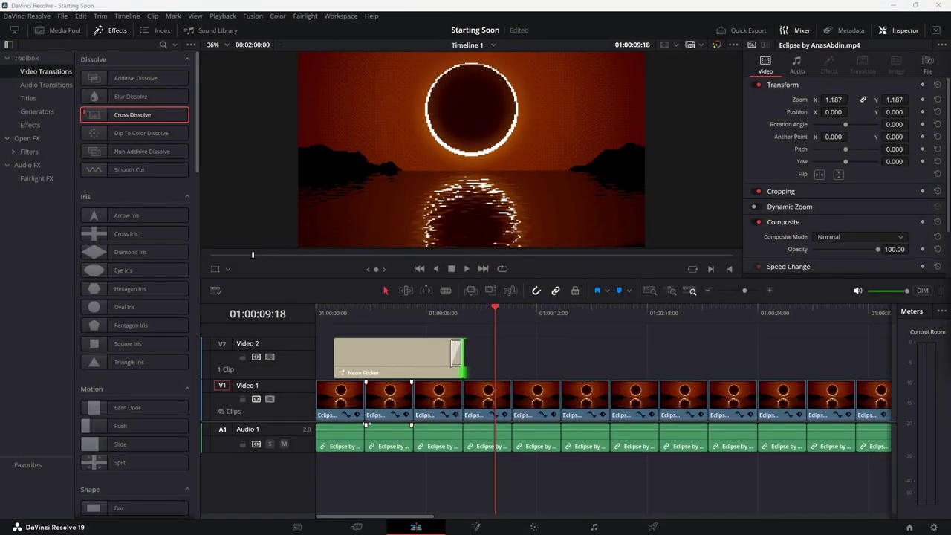
Delete all the Eclipse clips and their linked audio from Video 1 and Audio 1, keeping the Neon Flicker title
scroll(349, 415, "down", 2)
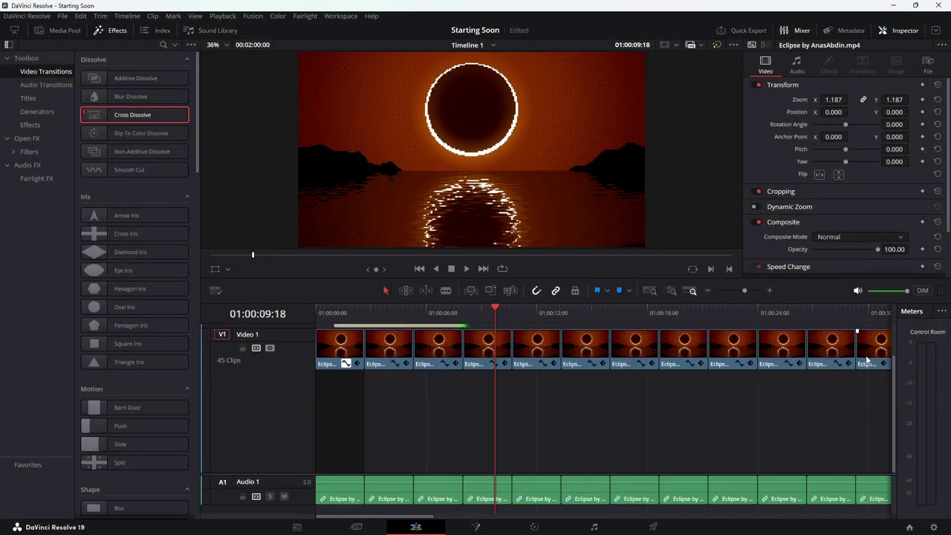
scroll(853, 367, "up", 2)
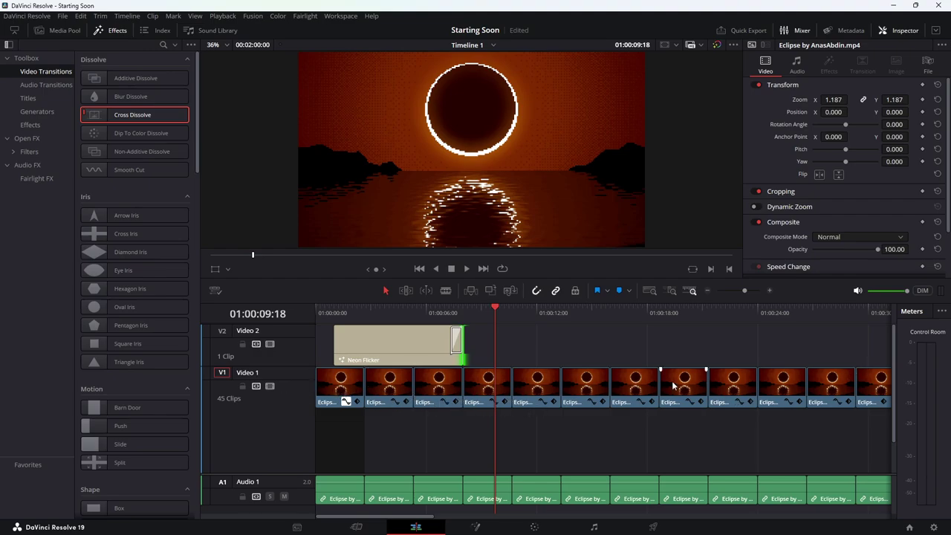
left_click(866, 385, "shift")
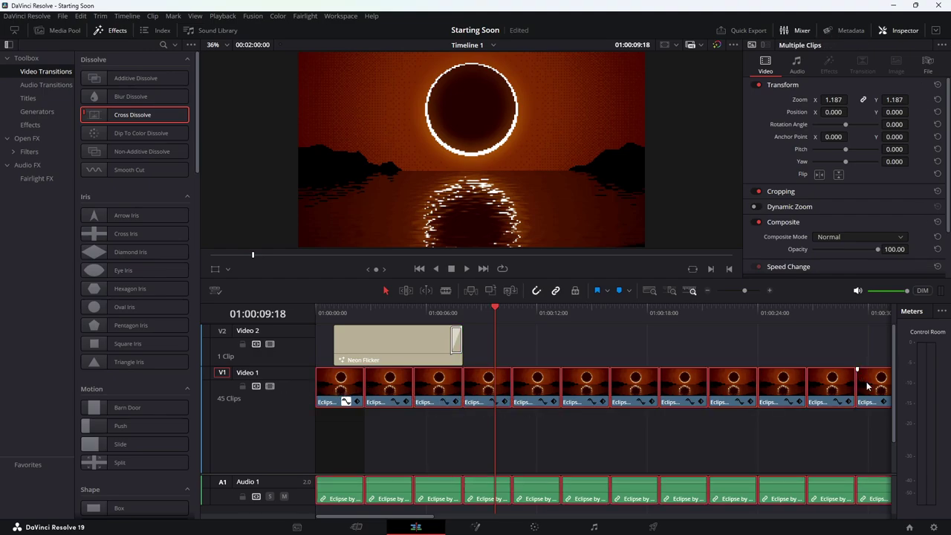
key("Delete")
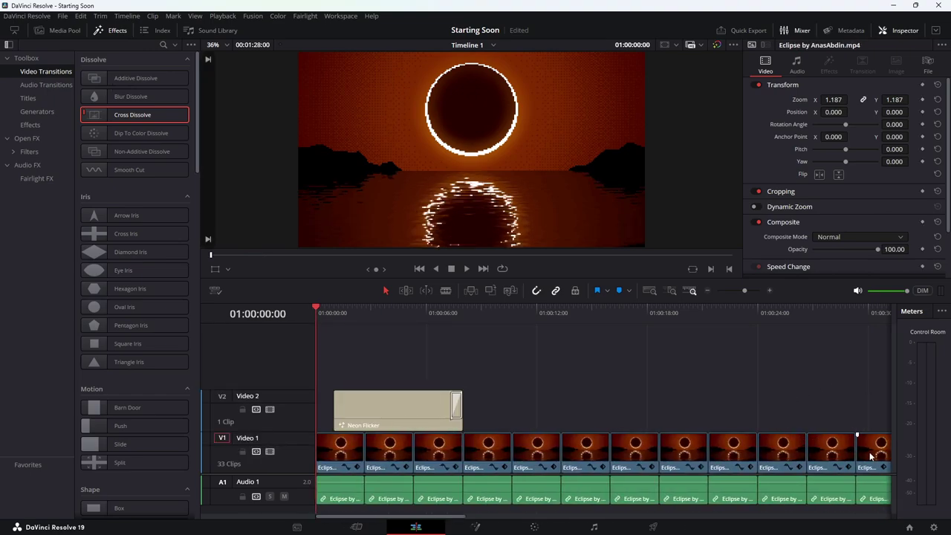
left_click(348, 454)
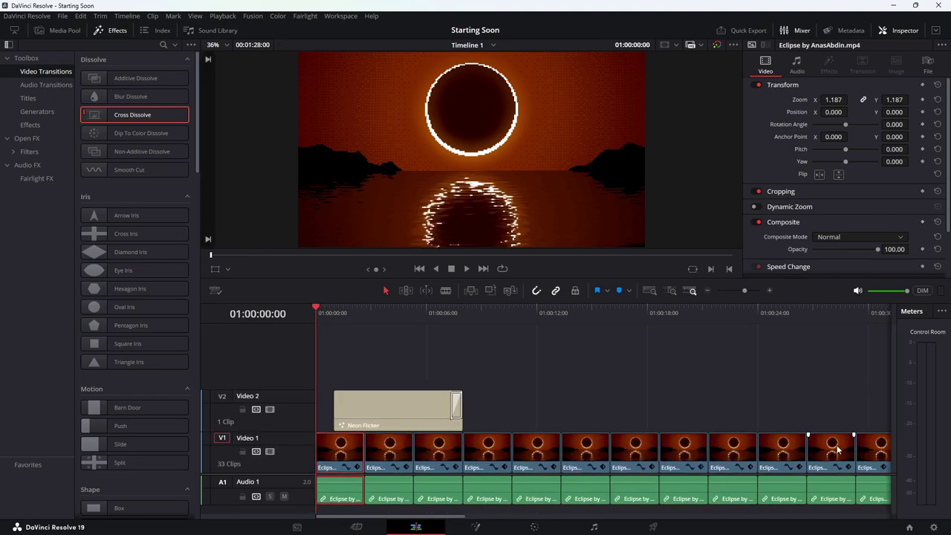
left_click(871, 453, "shift")
key("Delete")
left_click(871, 448, "shift")
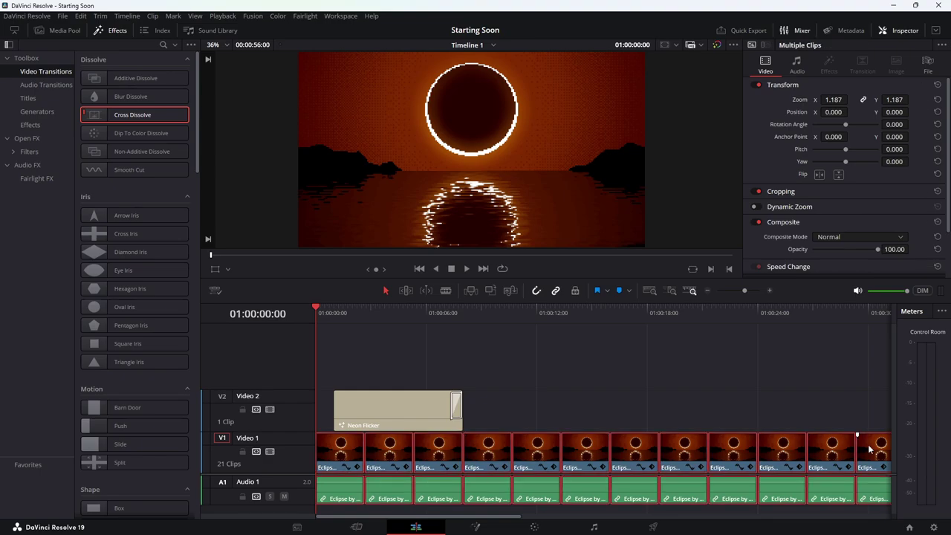
key("Delete")
left_click(378, 452)
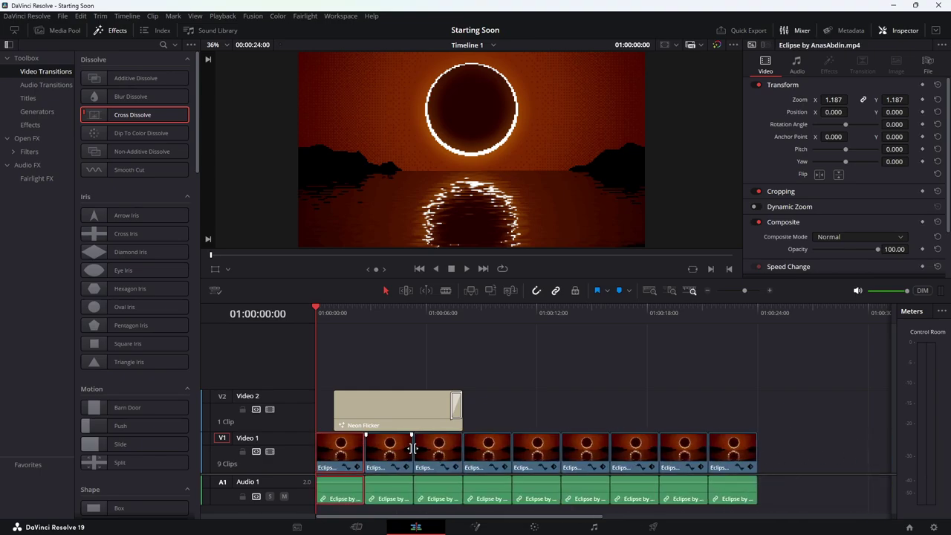
left_click(724, 456, "shift")
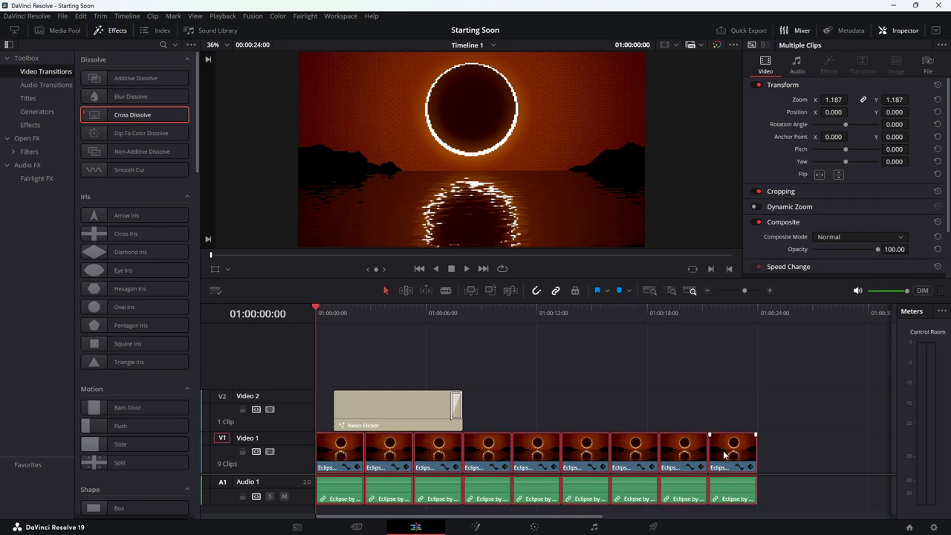
key("Delete")
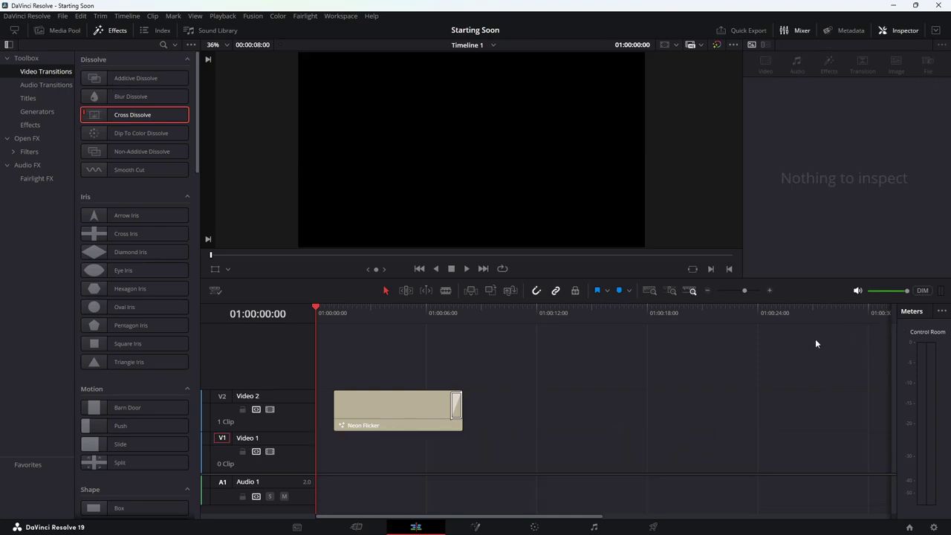
Place the Space Background clip at the start of Video 1 and paste copies end to end until they pass three minutes
left_click_drag(950, 349, 322, 467)
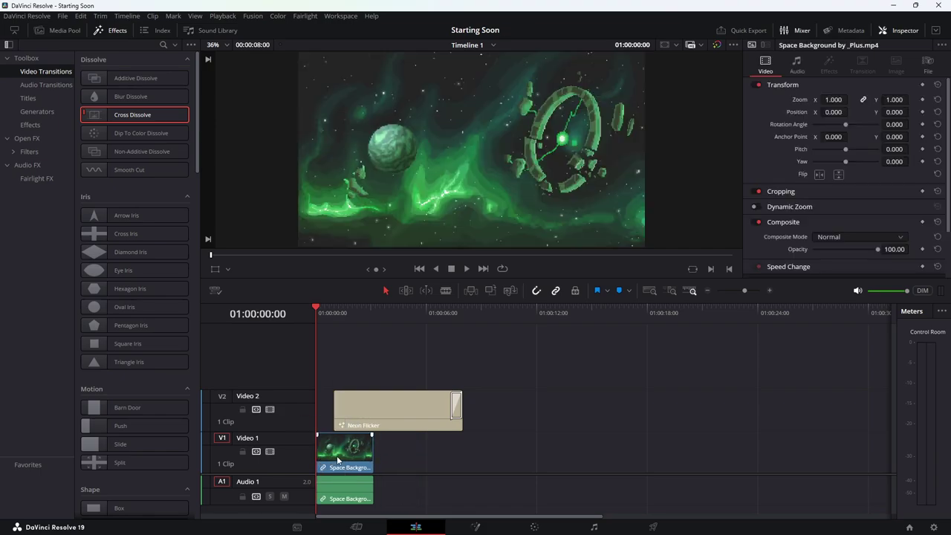
left_click(337, 459)
key("ctrl+v")
key("ctrl+v")
key("ctrl+v")
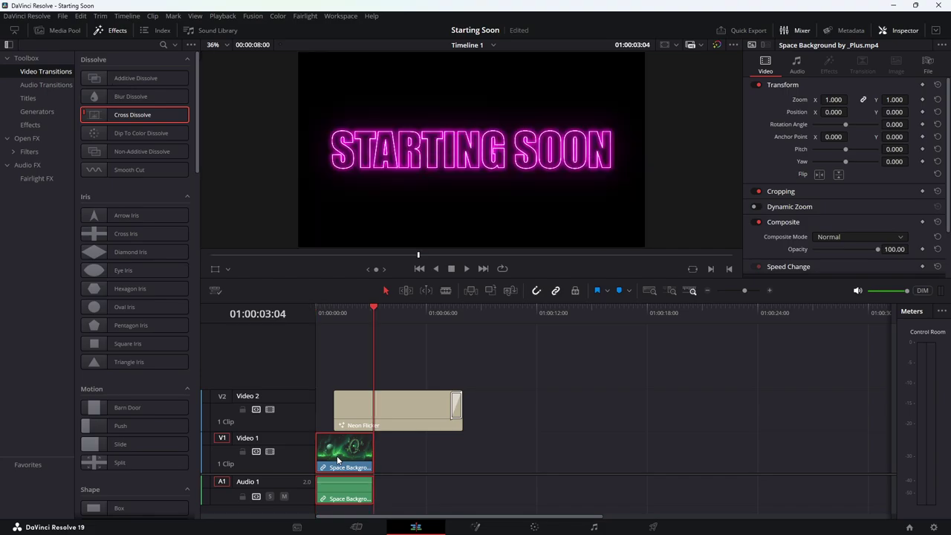
key("ctrl+v")
key("ctrl+v")
key("ctrl+v")
key("ctrl+v")
key("ctrl+v")
key("ctrl+v")
key("ctrl+v")
key("ctrl+v")
key("ctrl+v")
key("ctrl+v")
key("ctrl+v")
key("ctrl+v")
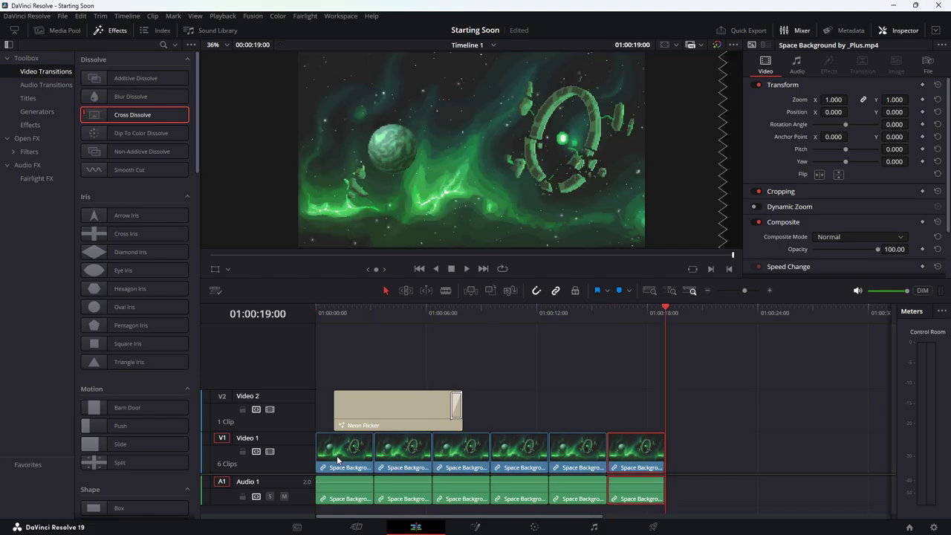
key("ctrl+v")
key("ctrl+v")
key("ctrl+v")
key("ctrl+v")
key("ctrl+v")
key("ctrl+v")
key("ctrl+v")
key("ctrl+v")
key("ctrl+v")
key("ctrl+v")
key("ctrl+v")
key("ctrl+v")
key("ctrl+v")
key("ctrl+v")
key("ctrl+v")
key("ctrl+v")
key("ctrl+v")
key("ctrl+v")
key("ctrl+v")
key("ctrl+v")
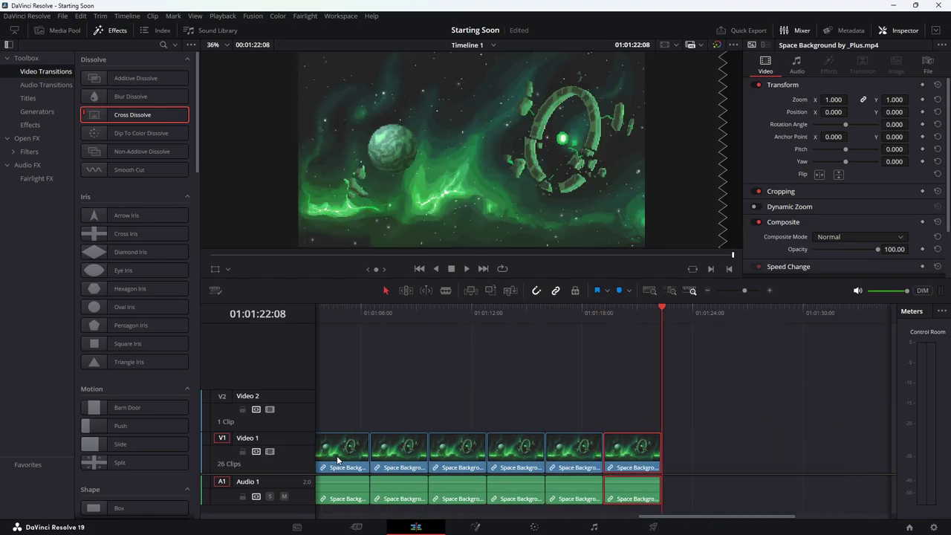
key("ctrl+v")
key("ctrl+v")
key("ctrl+v")
key("ctrl+v")
key("ctrl+v")
key("ctrl+v")
key("ctrl+v")
key("ctrl+v")
key("ctrl+v")
key("ctrl+v")
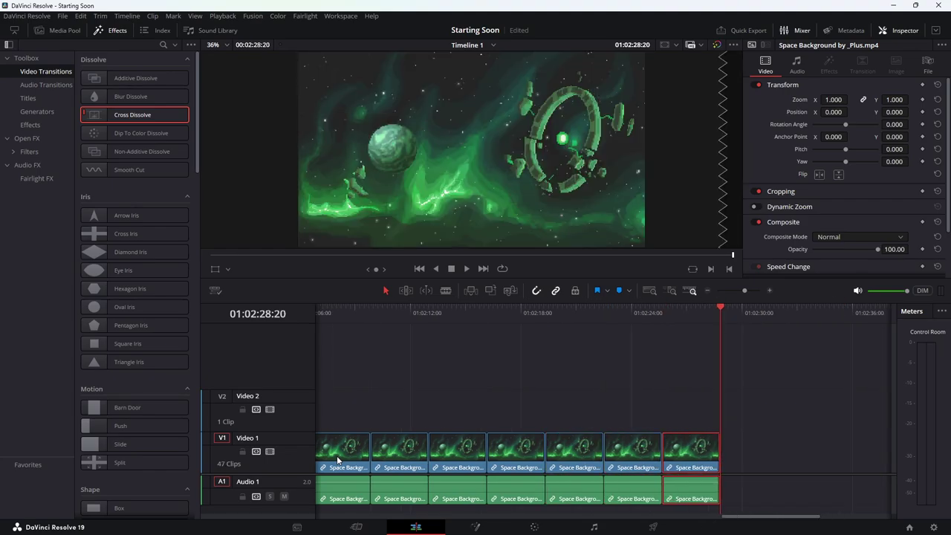
key("ctrl+v")
key("ctrl+v")
key("ctrl+v")
key("ctrl+v")
key("ctrl+v")
key("ctrl+v")
key("ctrl+v")
key("ctrl+v")
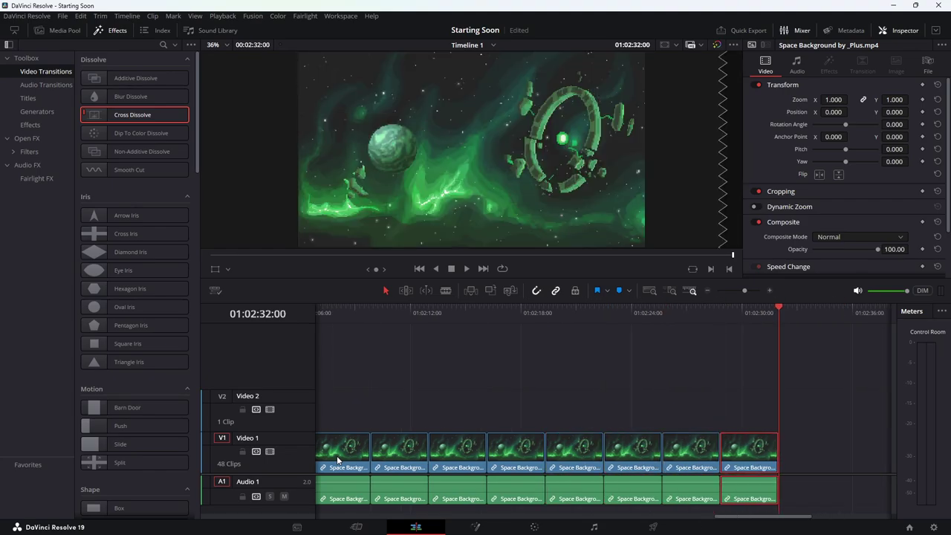
key("ctrl+v")
key("ctrl+v")
key("ctrl+v")
key("ctrl+v")
key("ctrl+v")
key("ctrl+v")
key("ctrl+v")
key("ctrl+v")
key("ctrl+v")
key("ctrl+v")
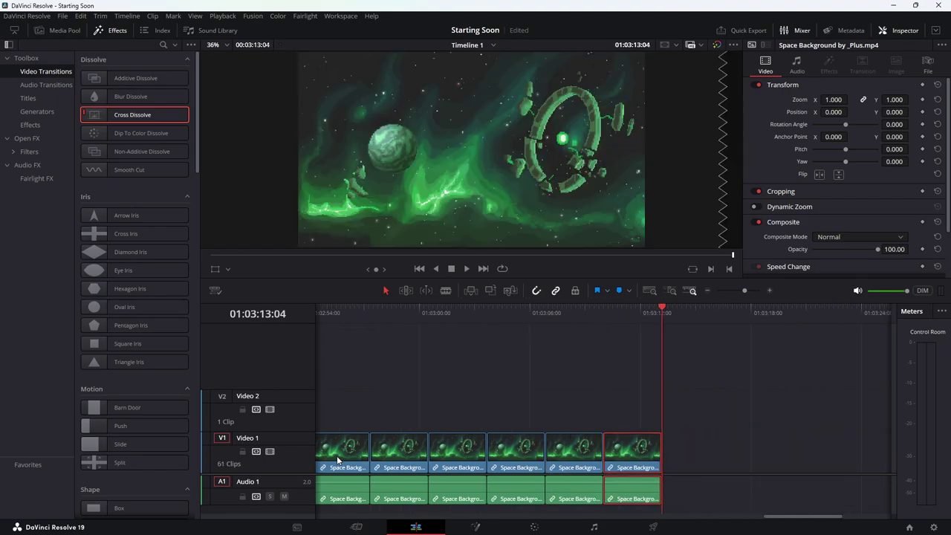
Undo the surplus Space Background pastes so the timeline ends at about three minutes, and save the project
key("ctrl+z")
key("ctrl+z")
key("ctrl+z")
key("ctrl+z")
key("ctrl+z")
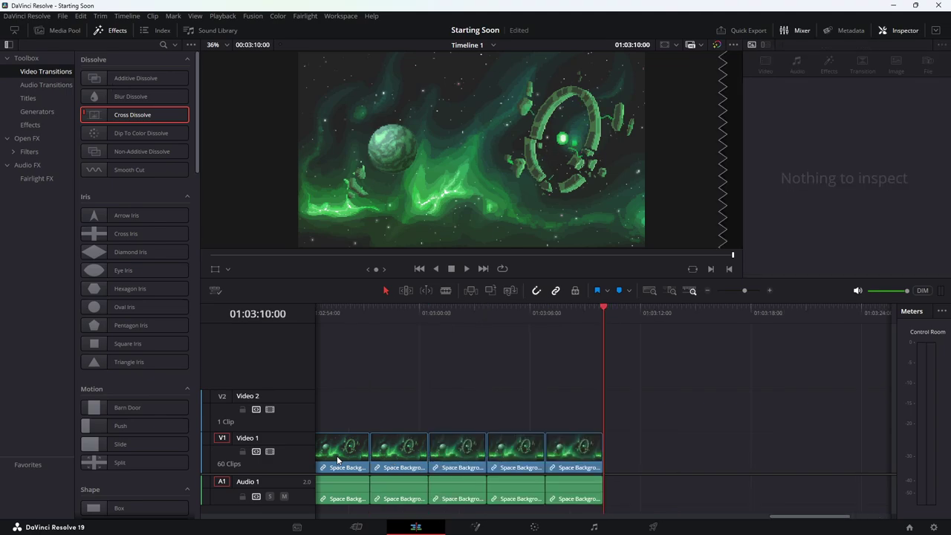
key("ctrl+z")
key("ctrl+z")
key("ctrl+z")
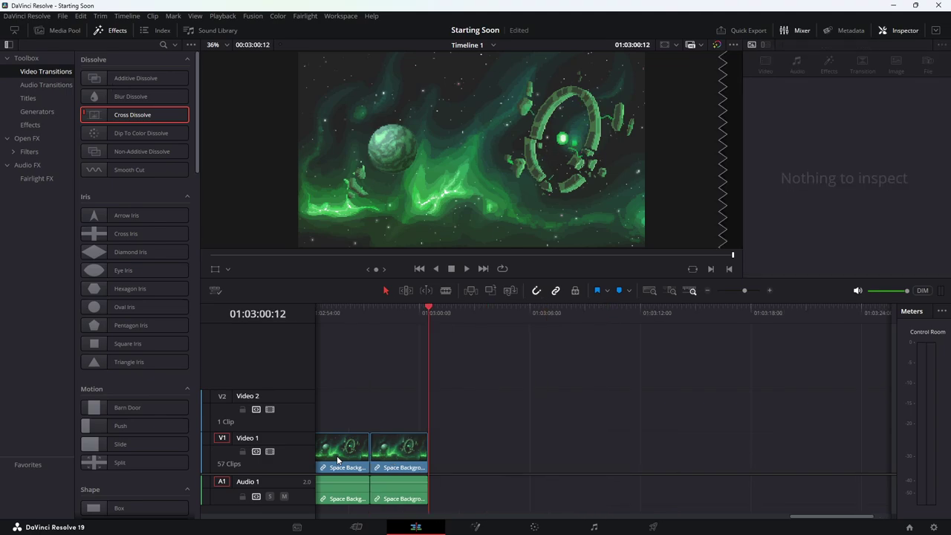
key("ctrl+s")
Play the timeline from the start to check the Neon Flicker title over the Space Background clips
scroll(842, 520, "left", 15)
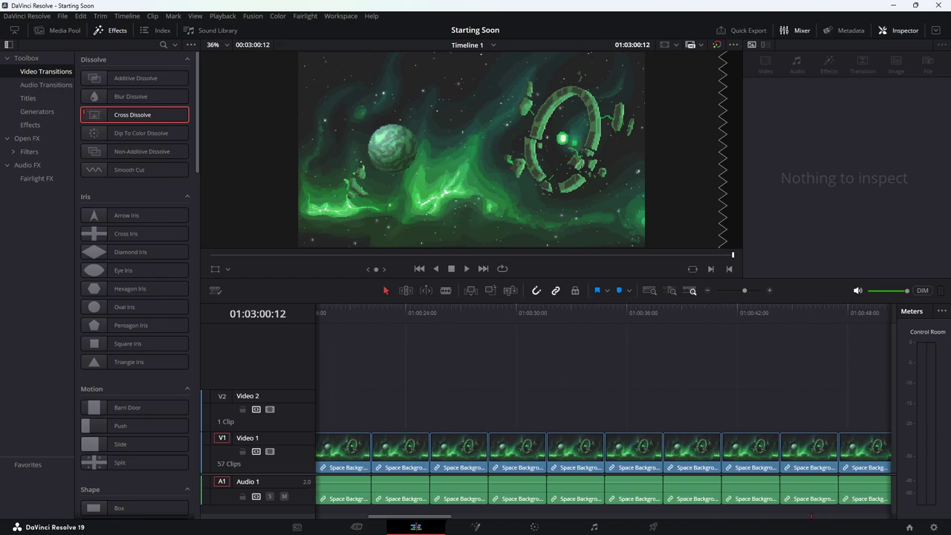
left_click_drag(331, 307, 309, 309)
key("space")
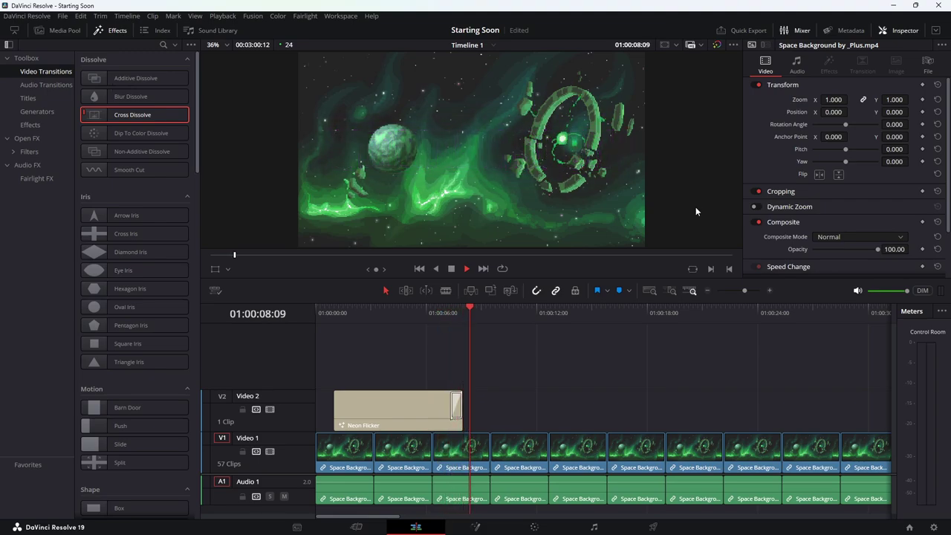
Stop playback and place the VODSLogo.png image on Video 2 at 01:00:10:07, after the Neon Flicker title
key("space")
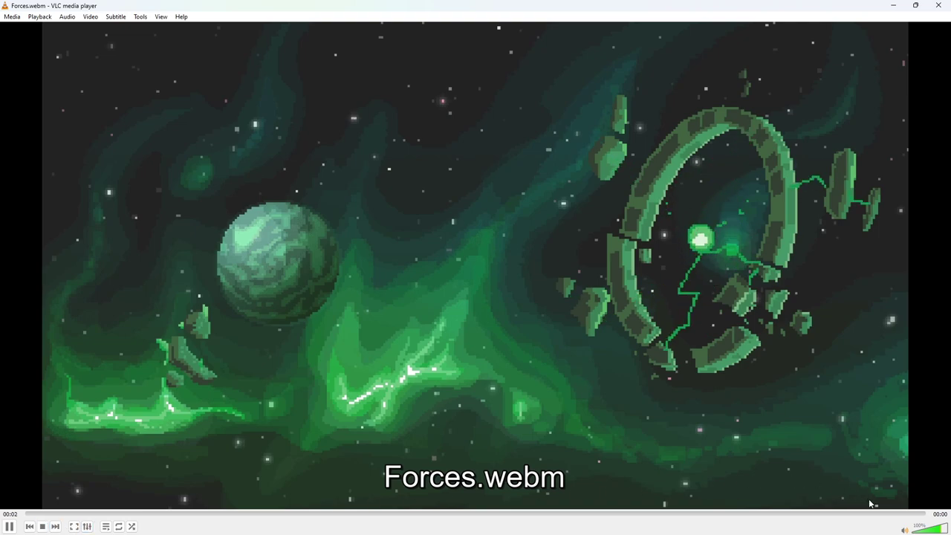
left_click(904, 530)
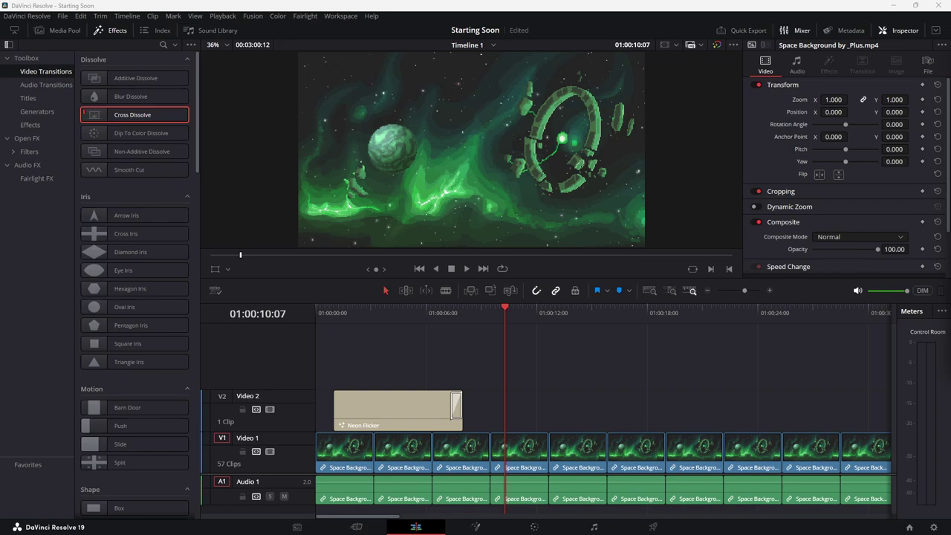
left_click_drag(916, 381, 509, 414)
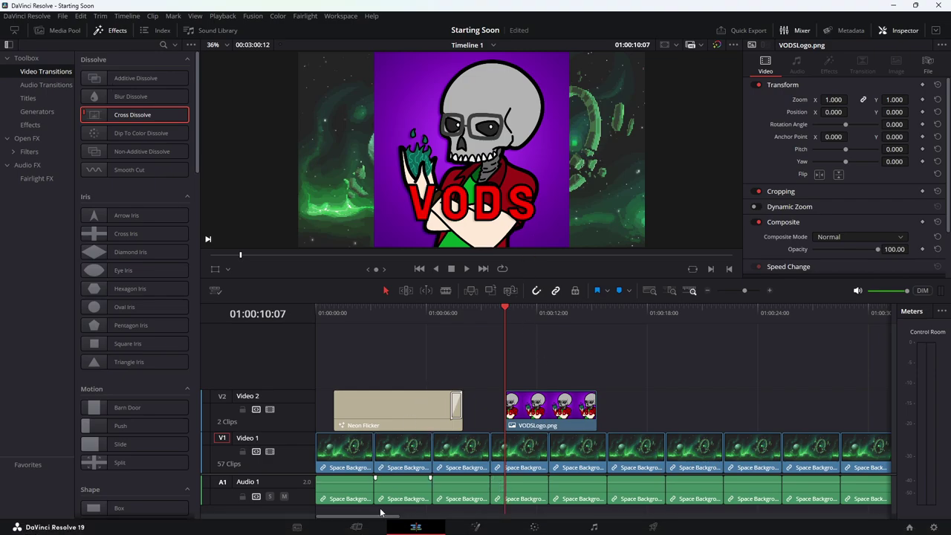
Scale the VODSLogo.png clip down uniformly to a zoom of about 0.673 and save the project
left_click(357, 527)
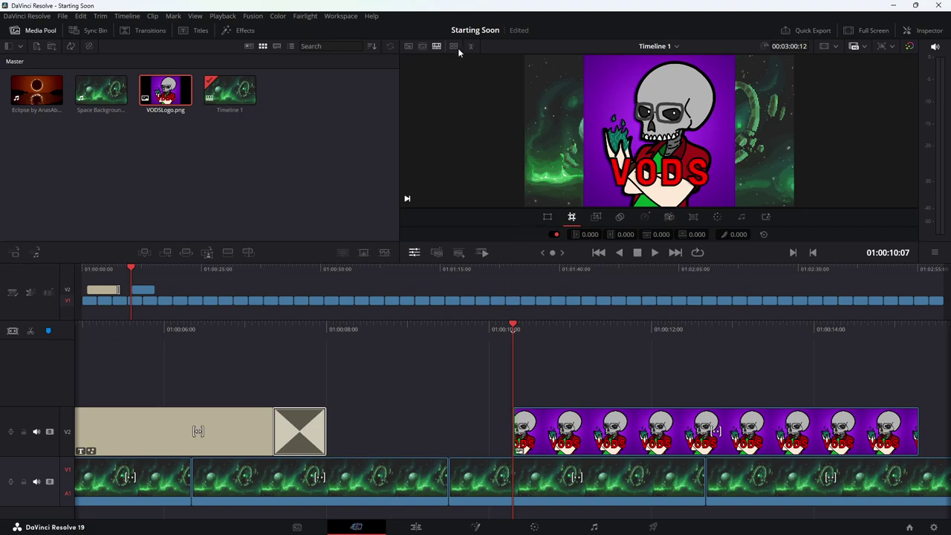
left_click(547, 217)
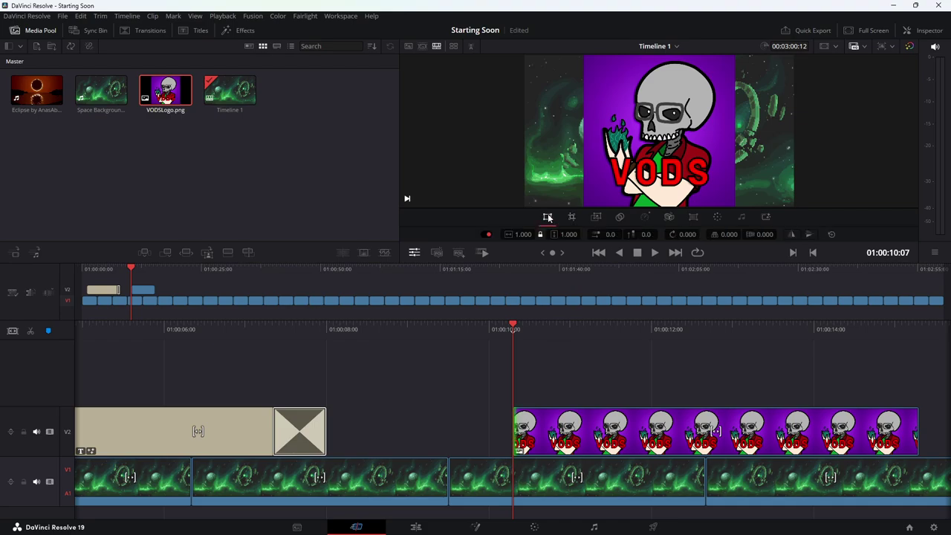
left_click(544, 432)
left_click(547, 217)
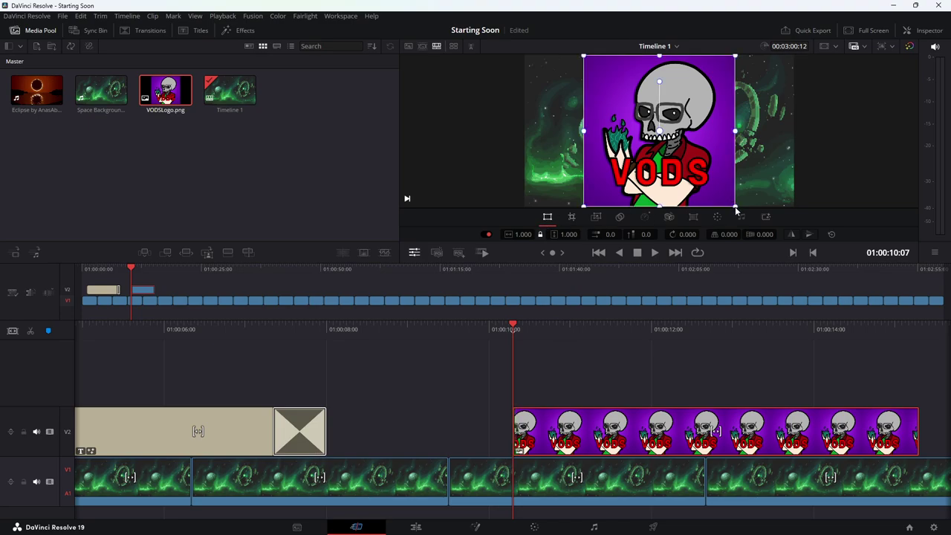
left_click_drag(736, 211, 710, 193)
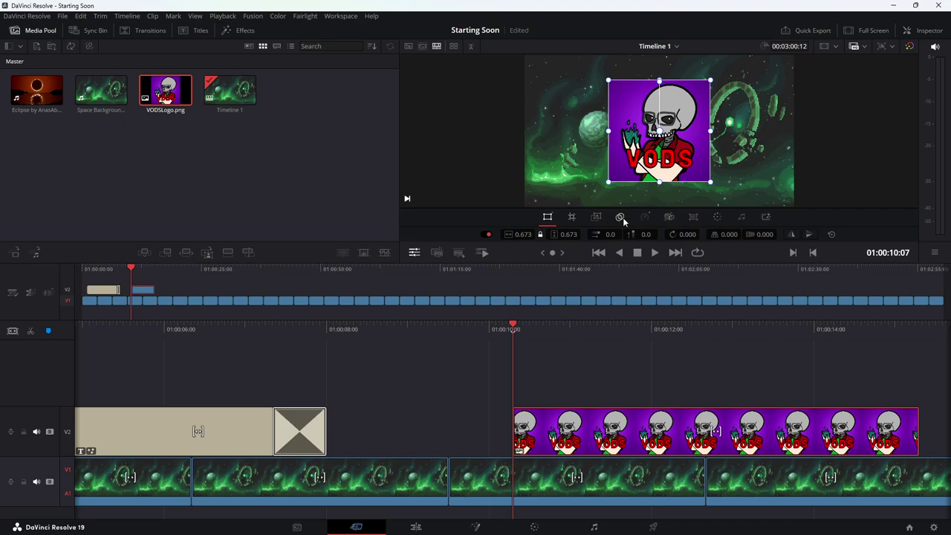
key("ctrl+s")
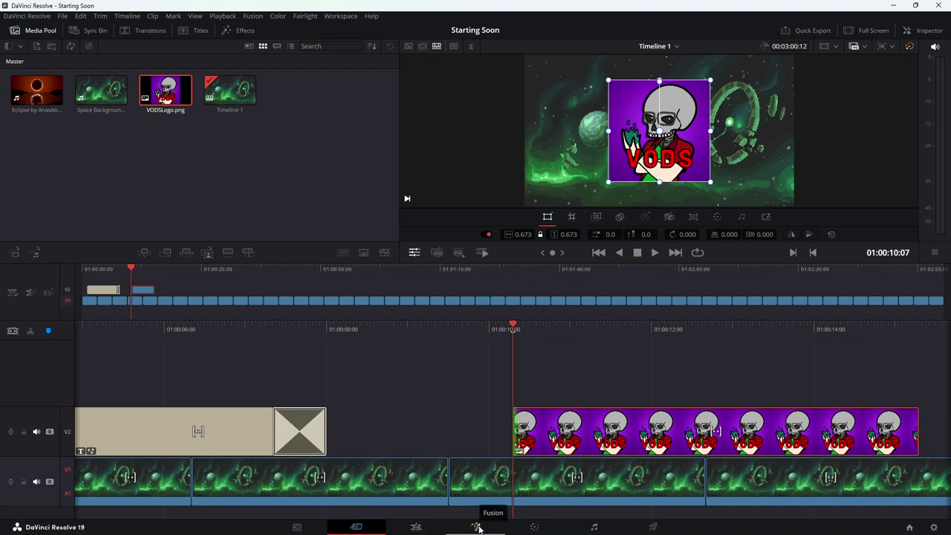
Try Dynamic Zoom on the VODSLogo.png clip with its ease set to Ease In, and play the result
left_click(415, 527)
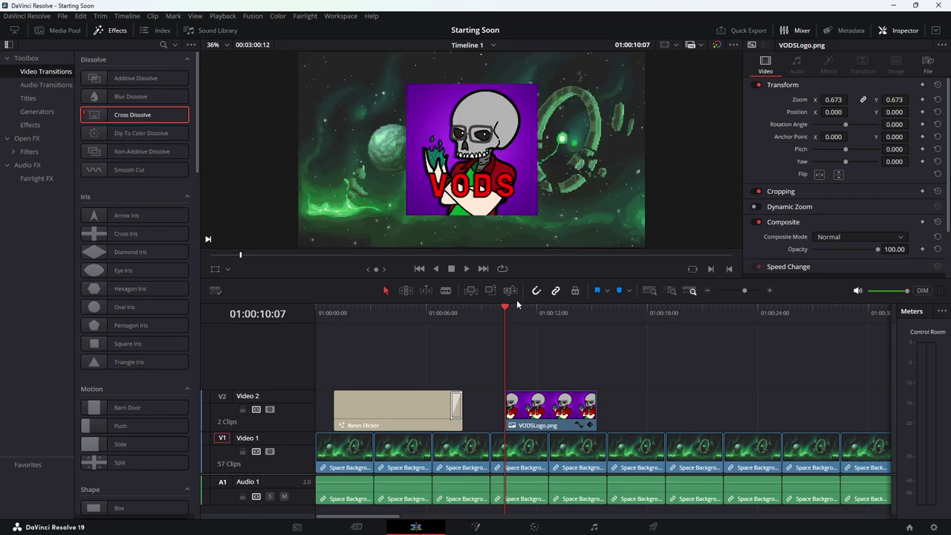
left_click(561, 405)
left_click(825, 192)
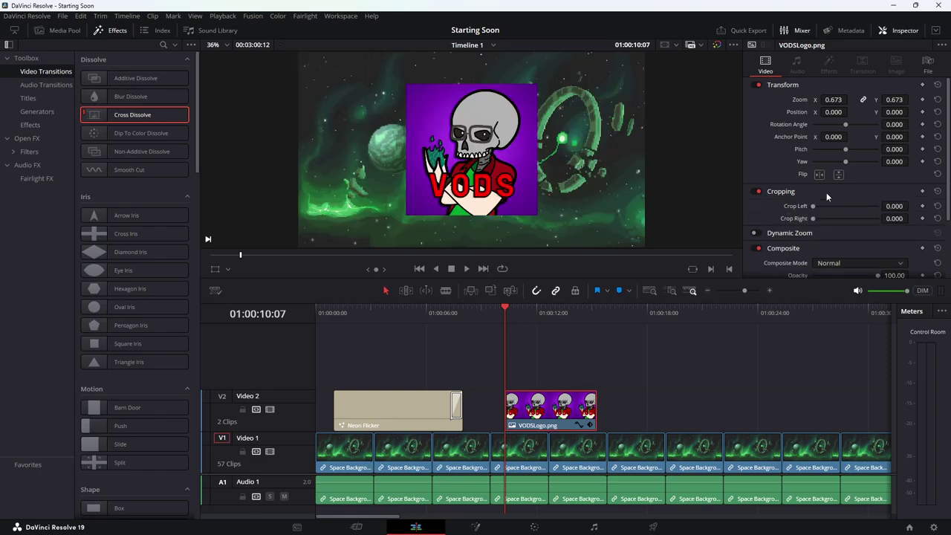
left_click(826, 192)
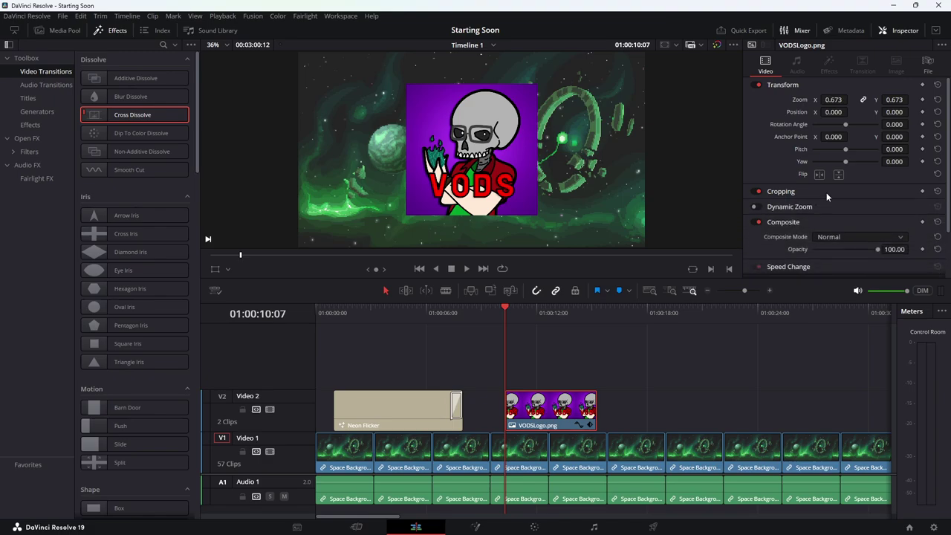
left_click(790, 208)
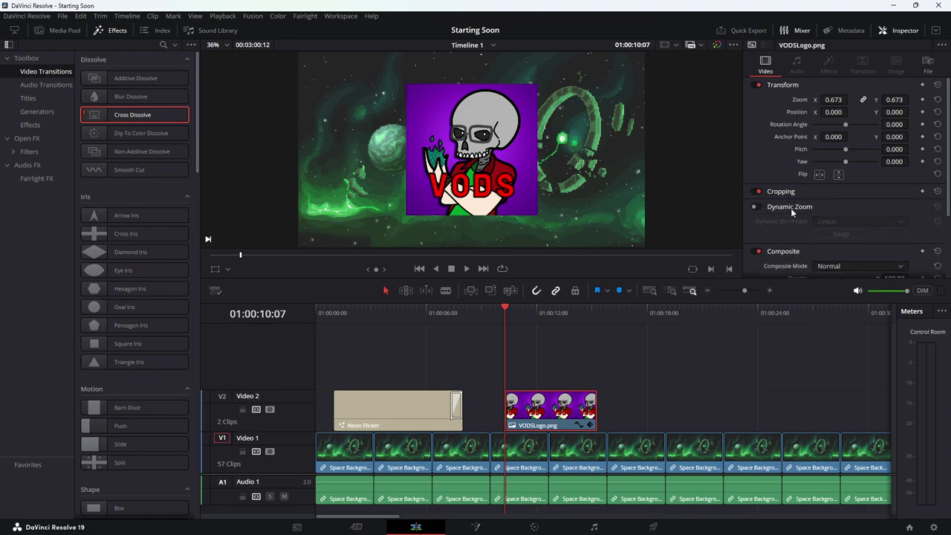
left_click(756, 206)
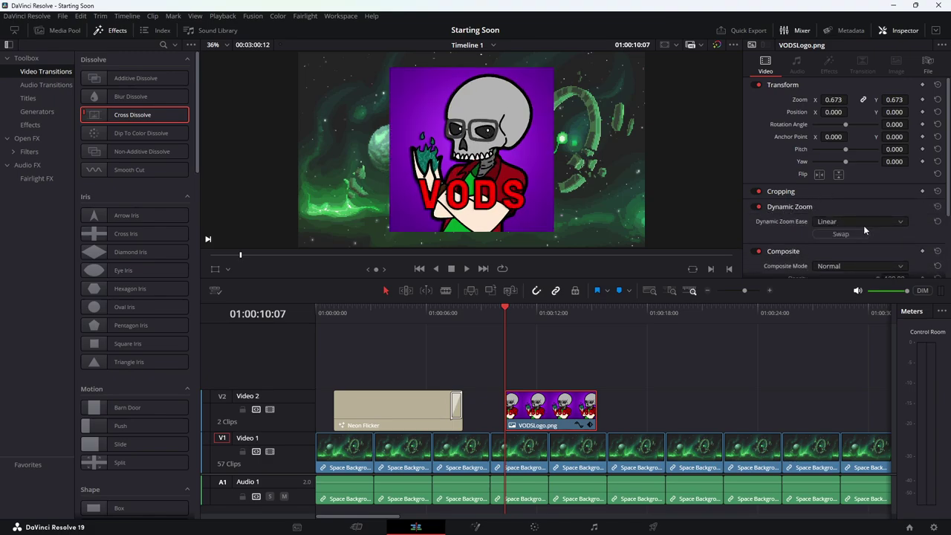
left_click(888, 225)
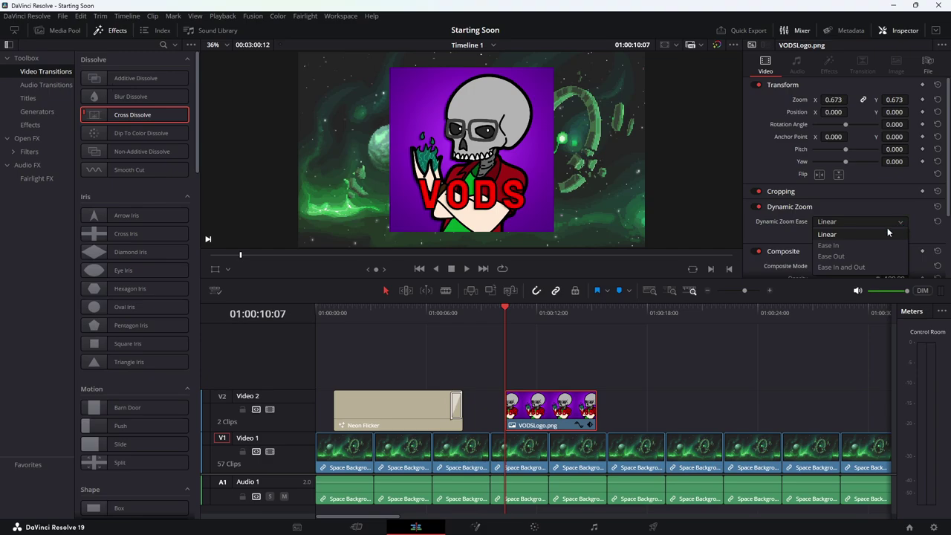
left_click(829, 246)
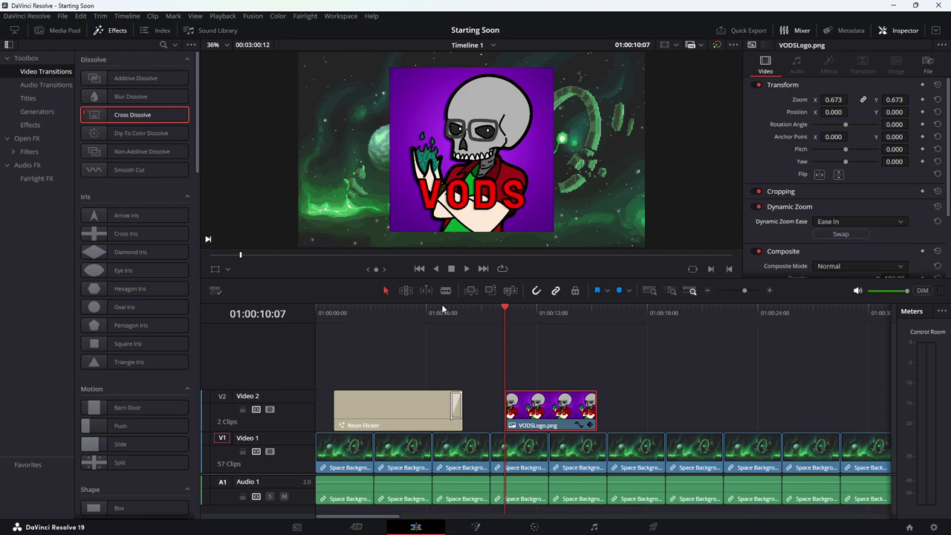
left_click(467, 268)
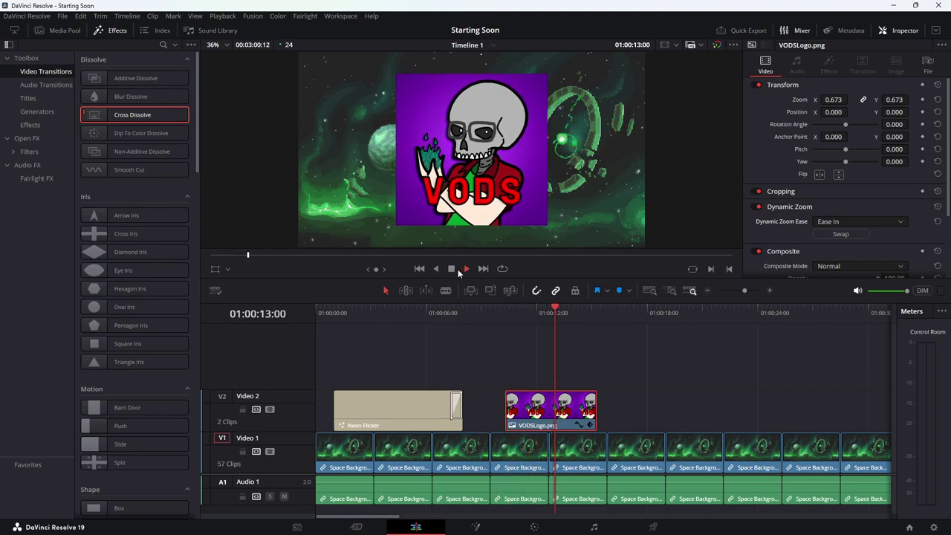
left_click(452, 270)
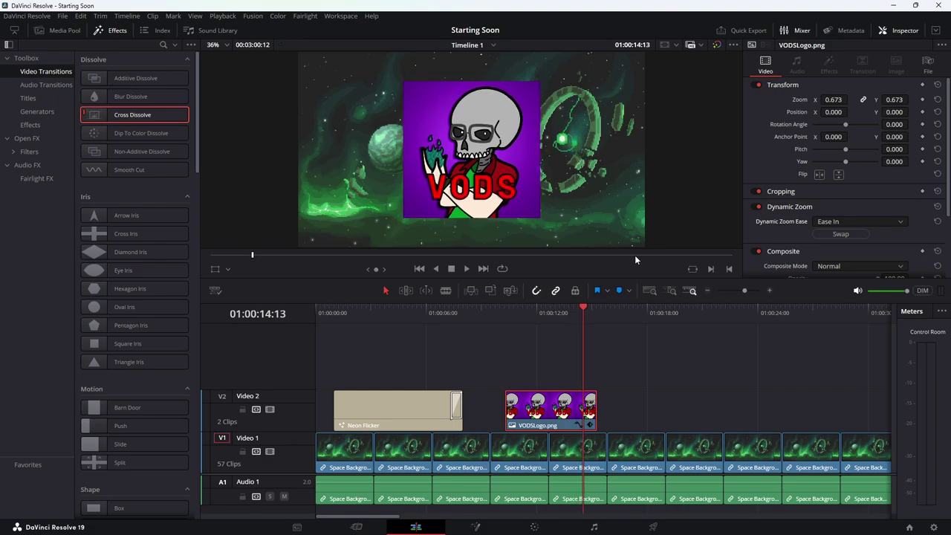
Set the logo clip's Dynamic Zoom Ease to Linear and play it from just before the clip
left_click(891, 221)
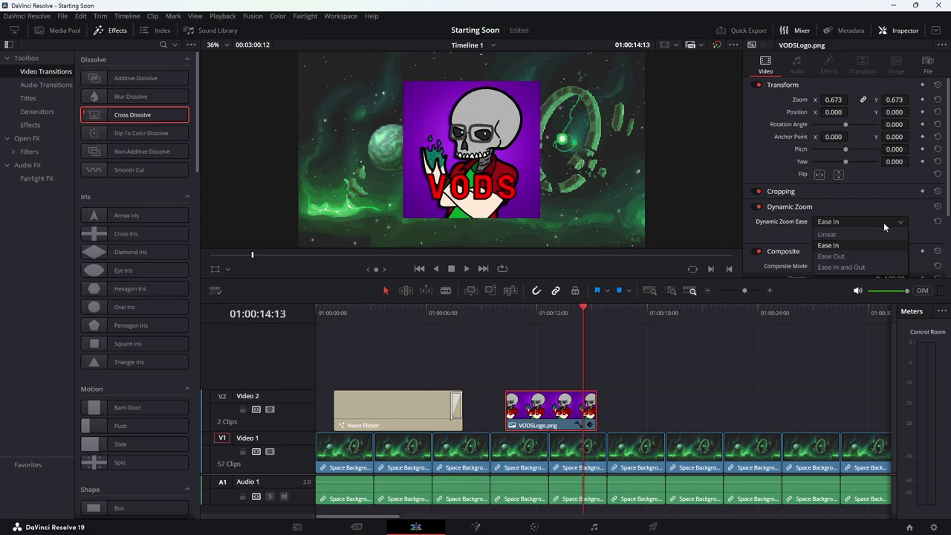
left_click(824, 235)
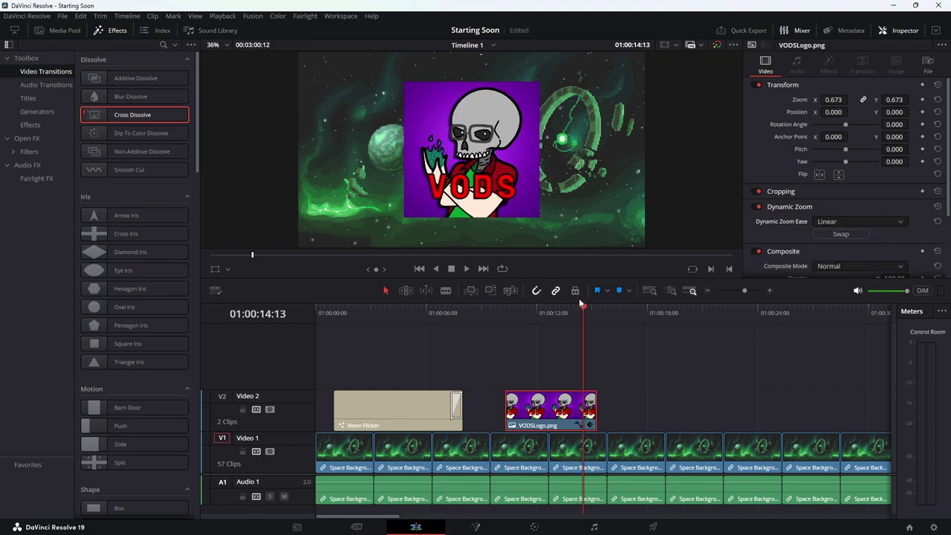
left_click_drag(583, 304, 496, 318)
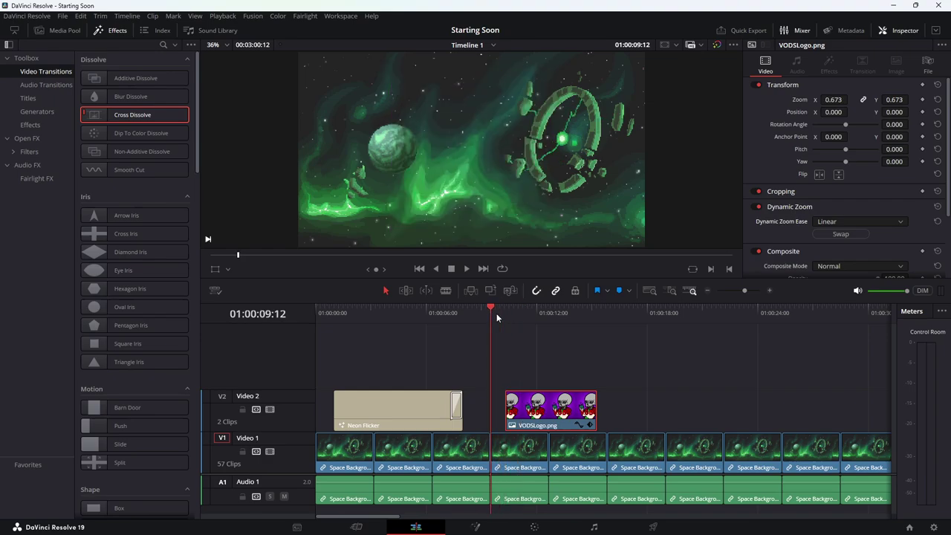
left_click(467, 268)
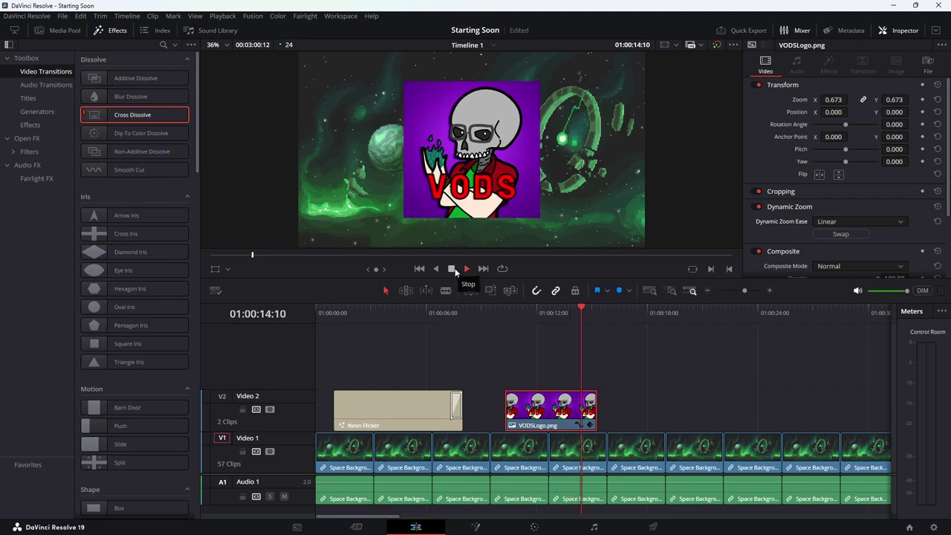
left_click(453, 268)
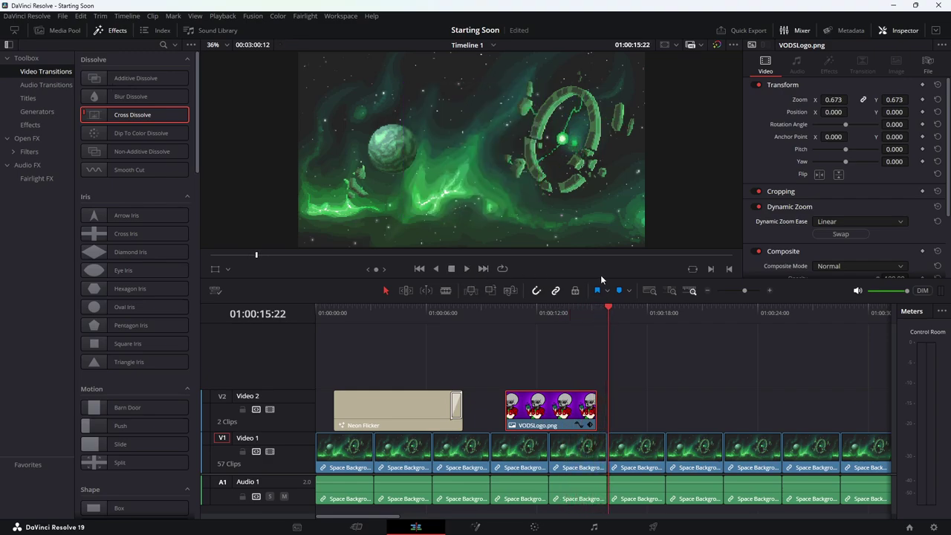
Set the logo clip's Dynamic Zoom Ease to Ease Out and play it from the start of the clip
left_click(522, 313)
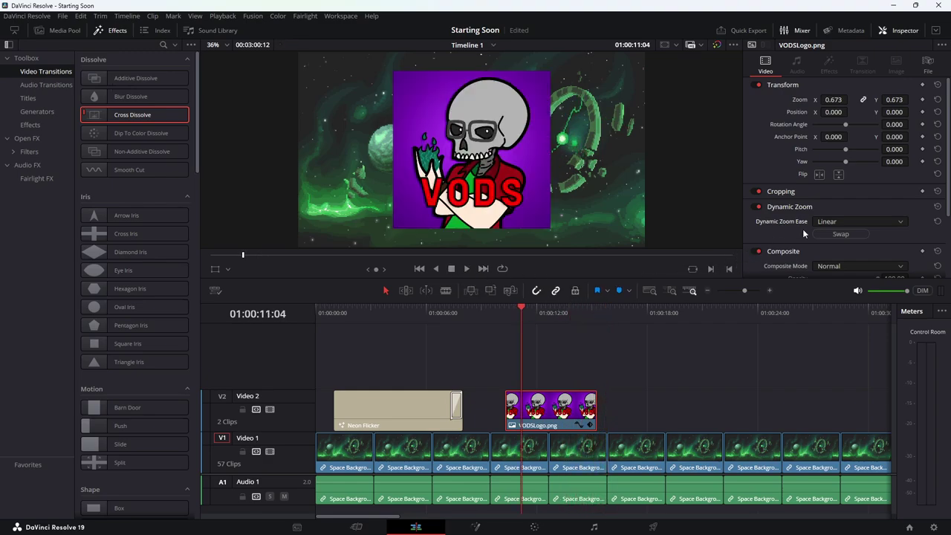
left_click(903, 222)
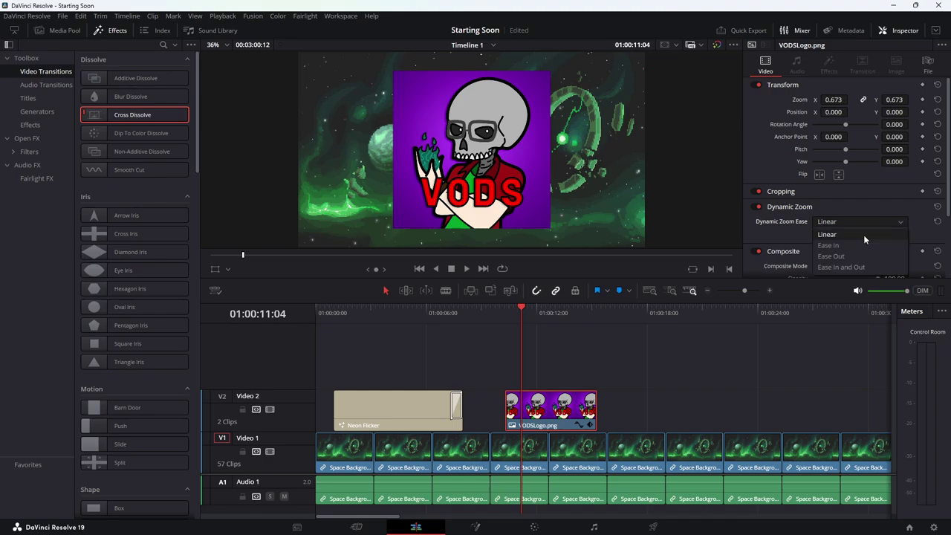
left_click(845, 256)
left_click(506, 310)
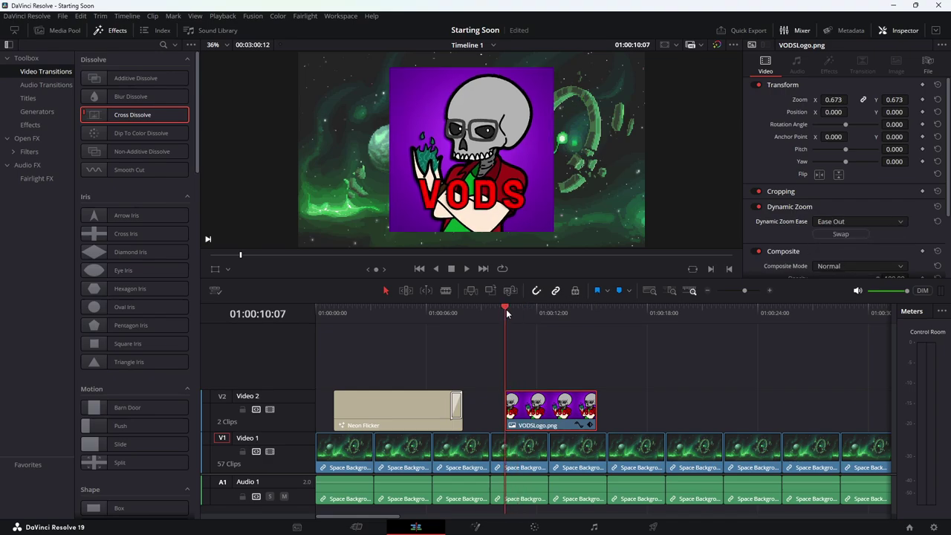
left_click(466, 269)
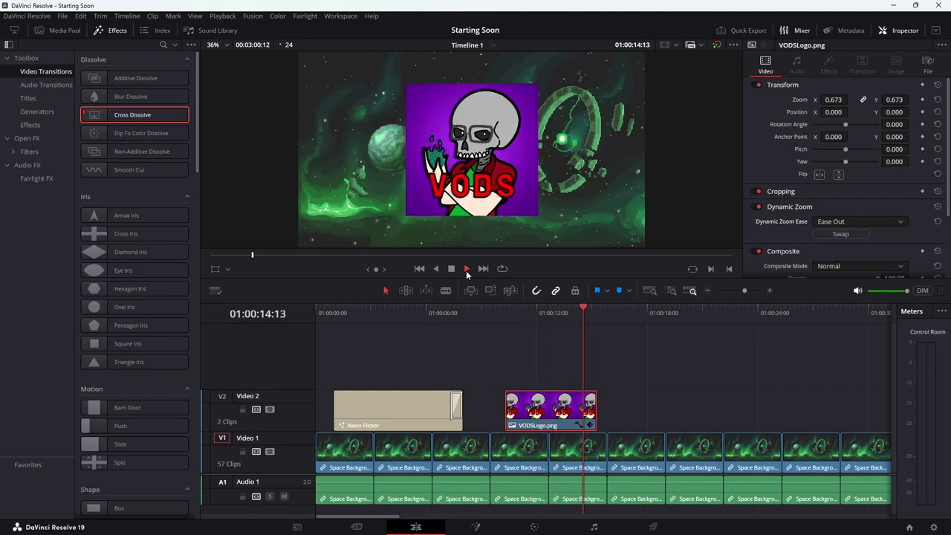
left_click(453, 268)
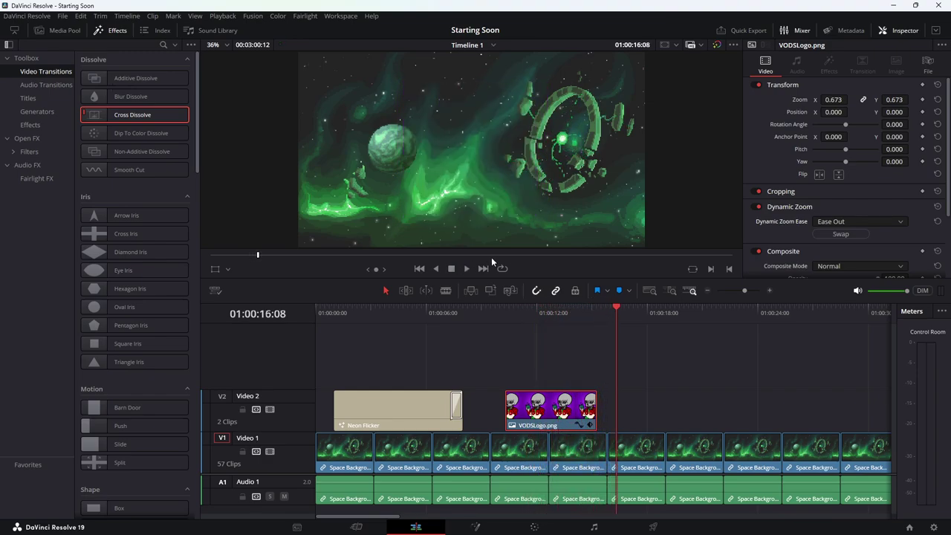
Turn off Dynamic Zoom for the VODSLogo.png clip and look through its other video properties and file details
left_click(503, 310)
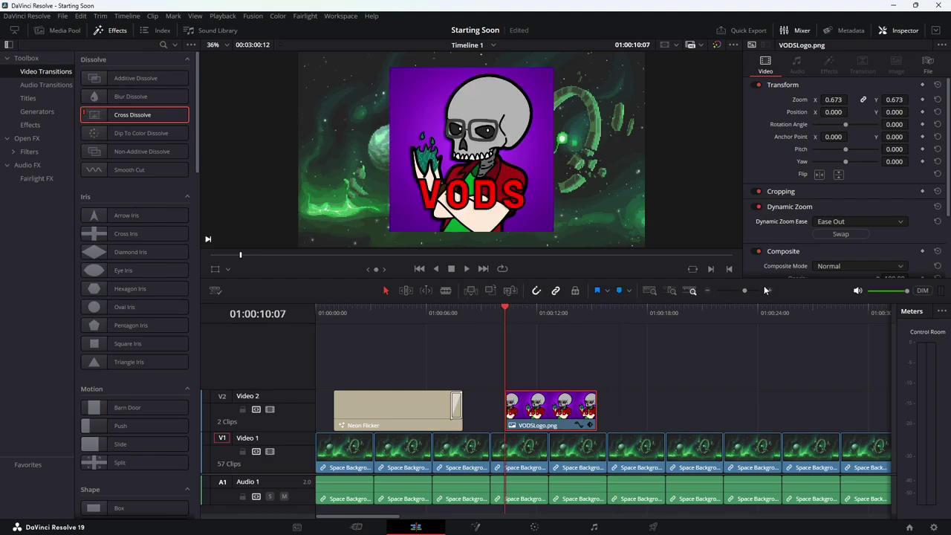
left_click(757, 207)
scroll(788, 241, "down", 3)
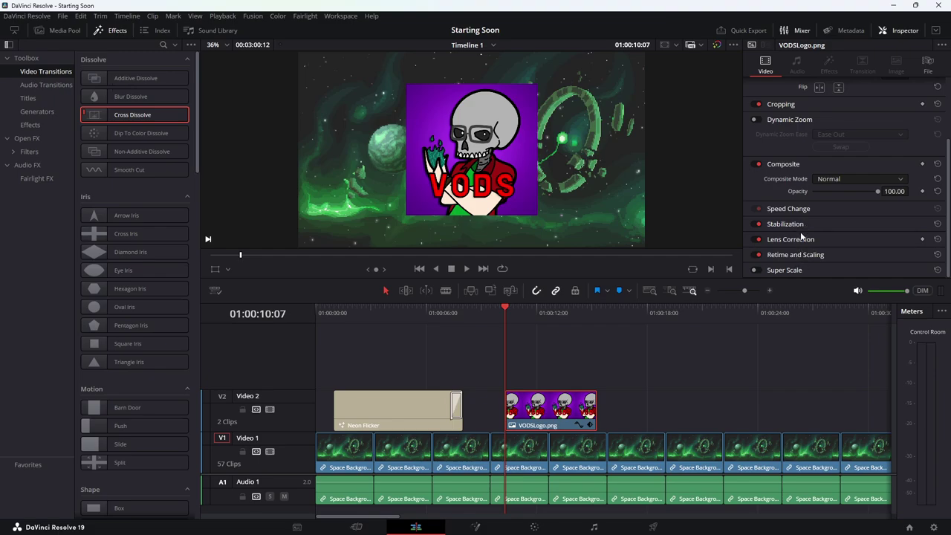
scroll(761, 179, "up", 3)
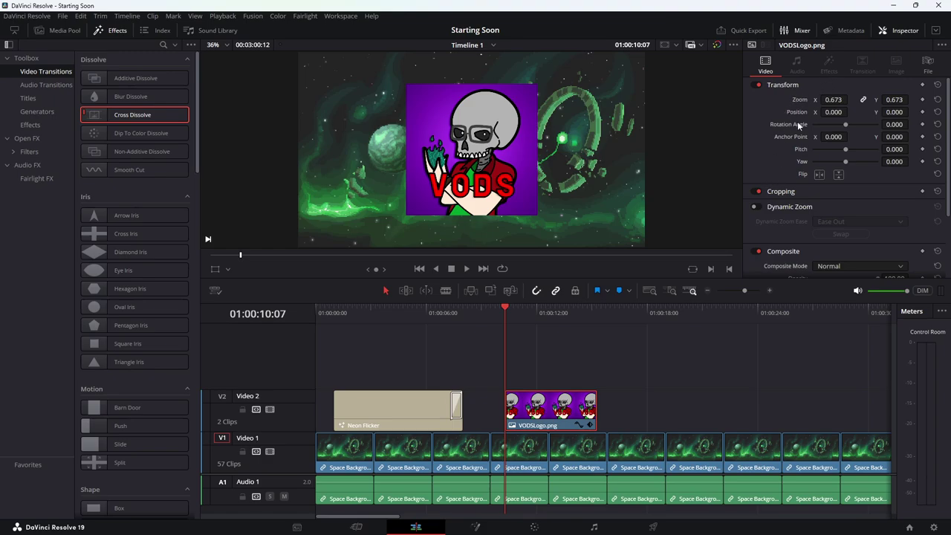
left_click(927, 64)
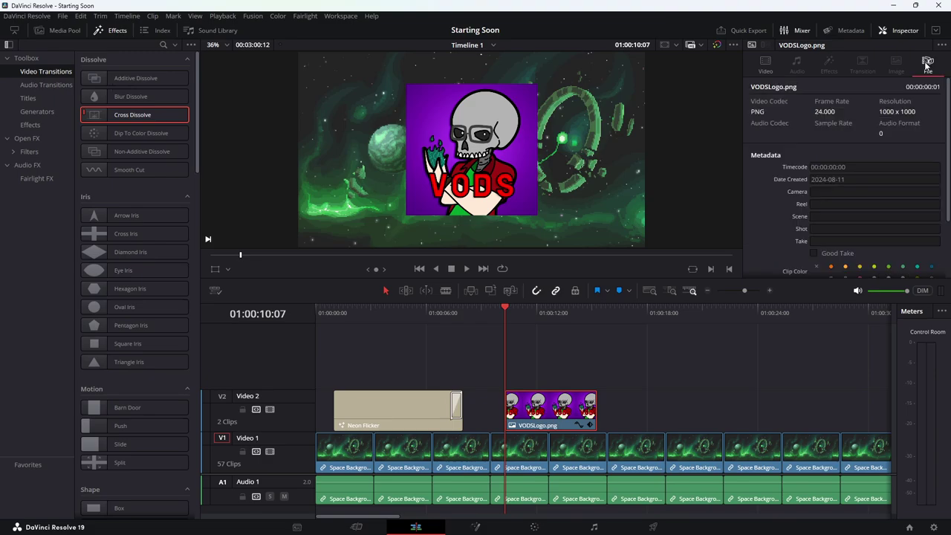
left_click(768, 67)
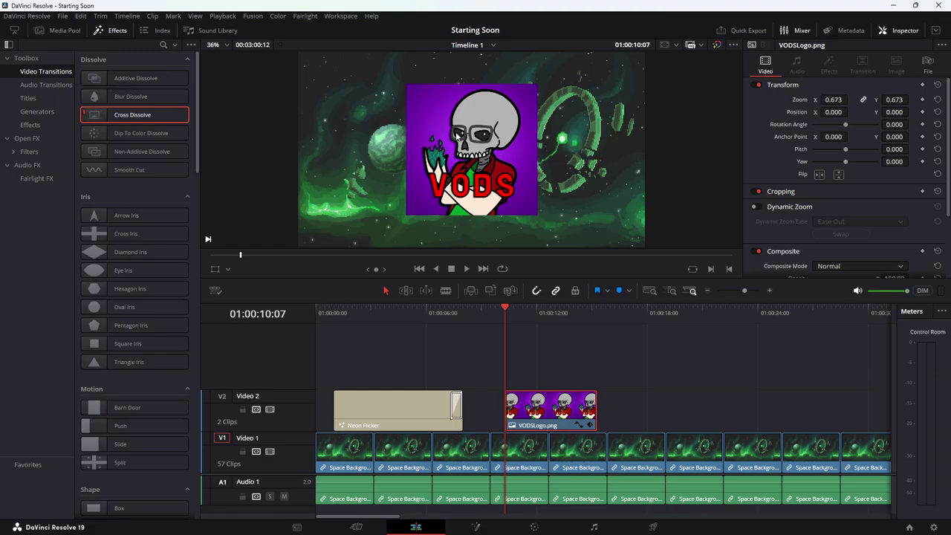
Browse the generators, from the basic ones through the Fusion generators to the stinger transitions, and preview some of them
left_click(38, 110)
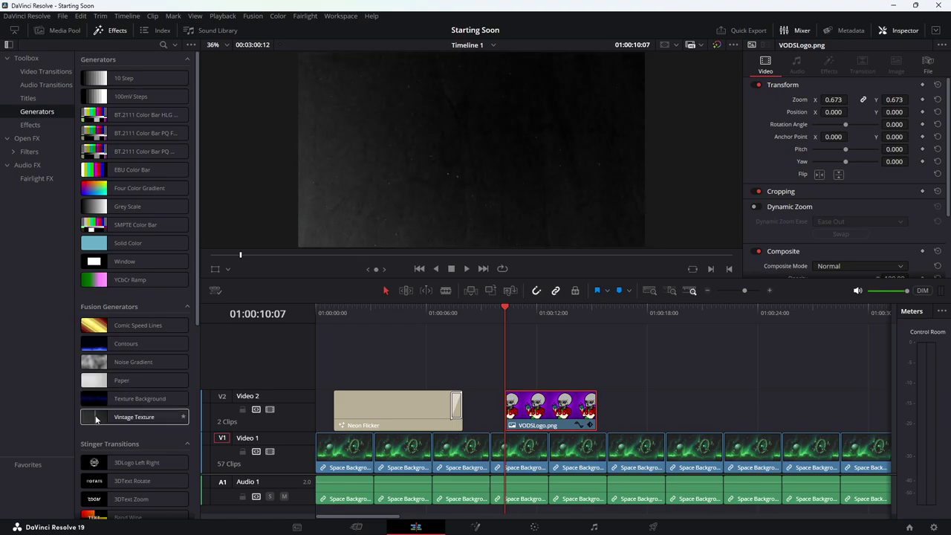
scroll(103, 417, "down", 2)
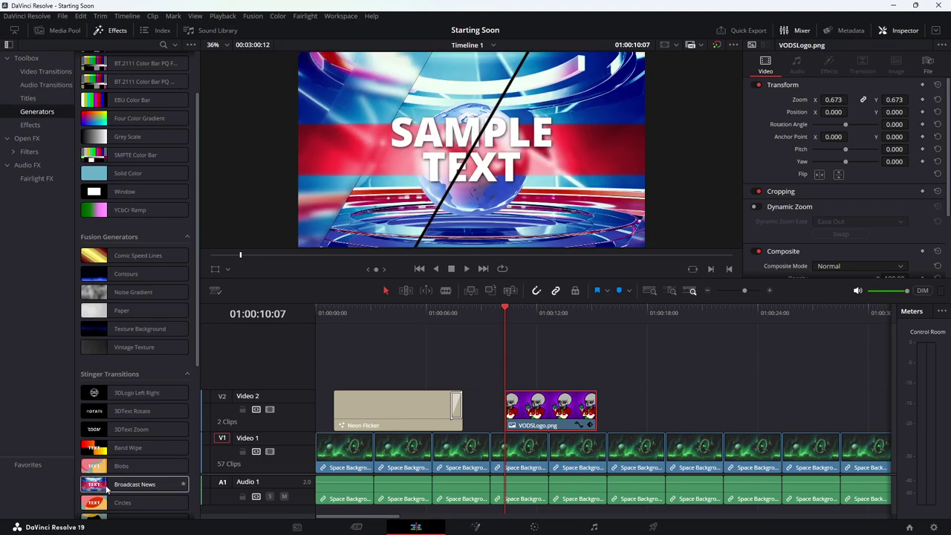
scroll(112, 483, "down", 3)
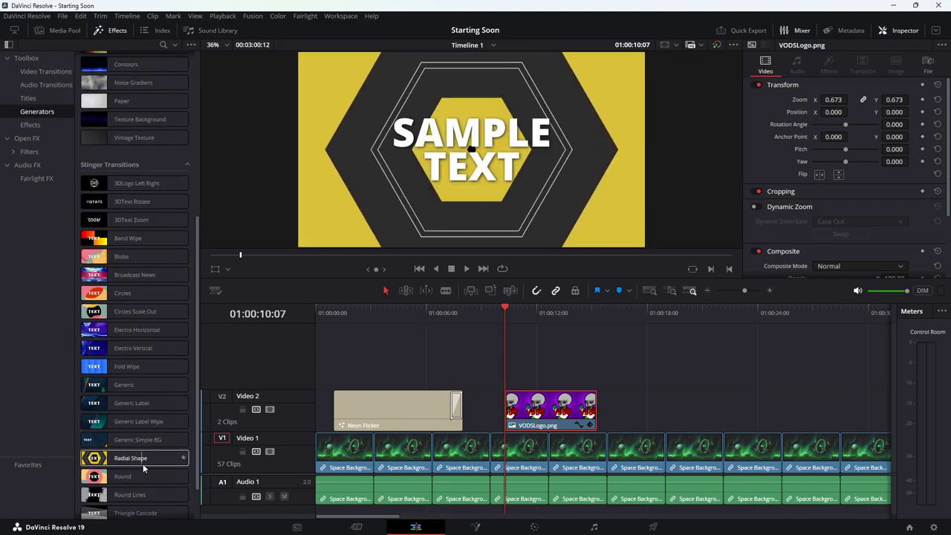
scroll(140, 460, "down", 1)
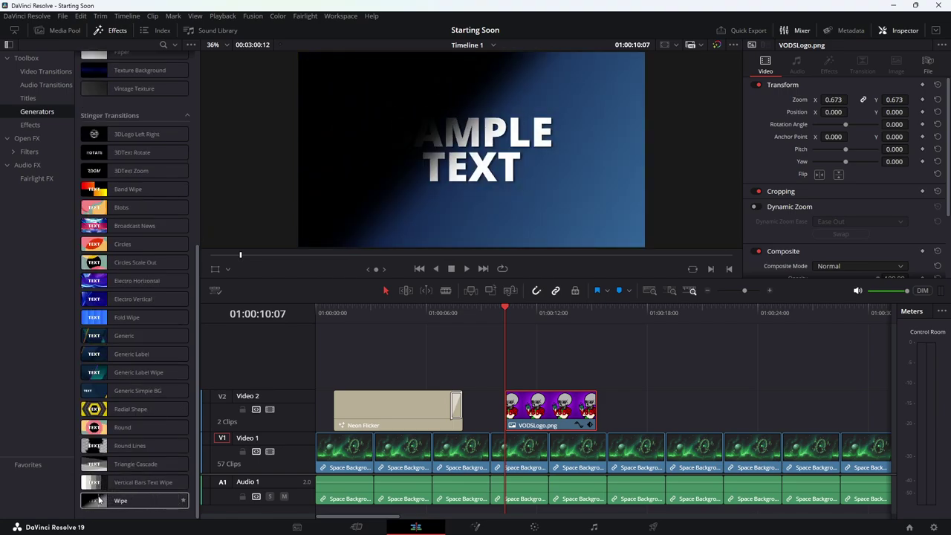
scroll(87, 408, "up", 7)
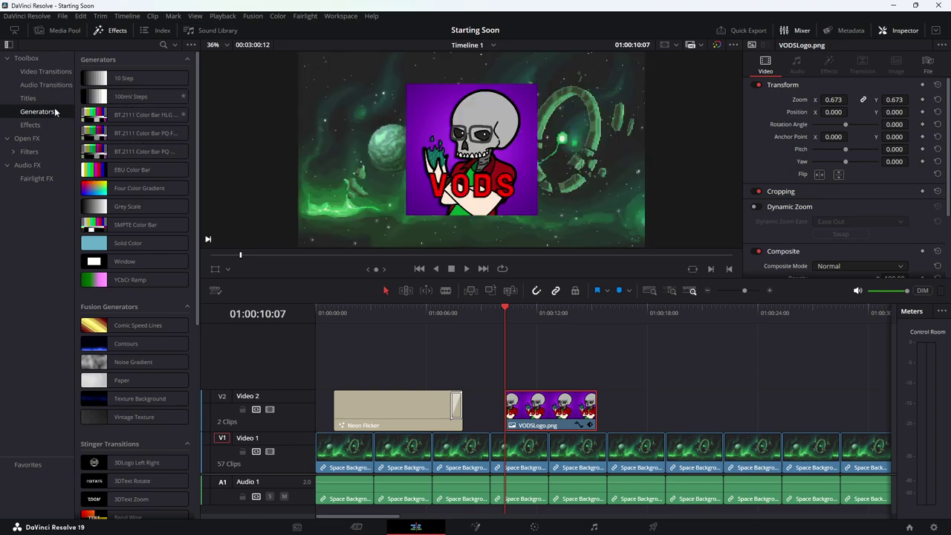
Glance at the titles, and browse and preview the video transitions through to the Resolve FX group
left_click(26, 98)
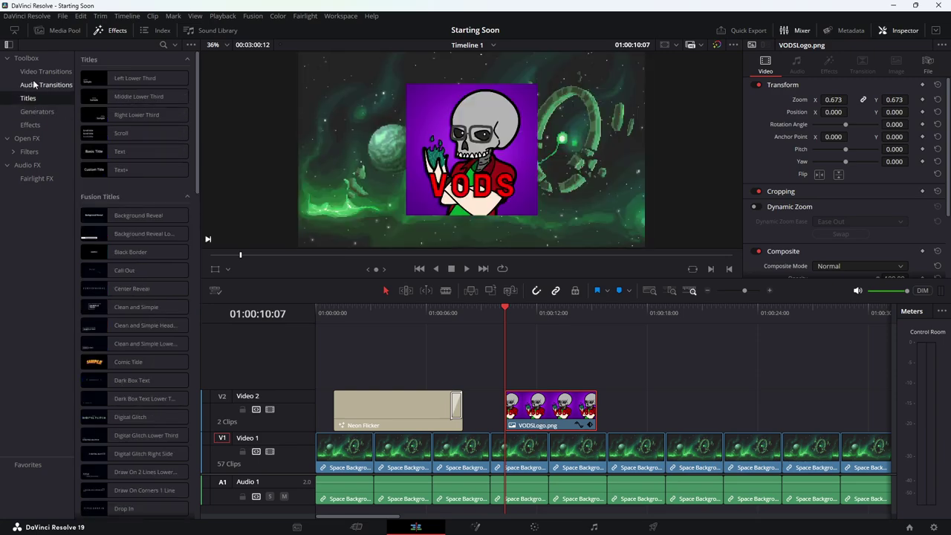
left_click(45, 71)
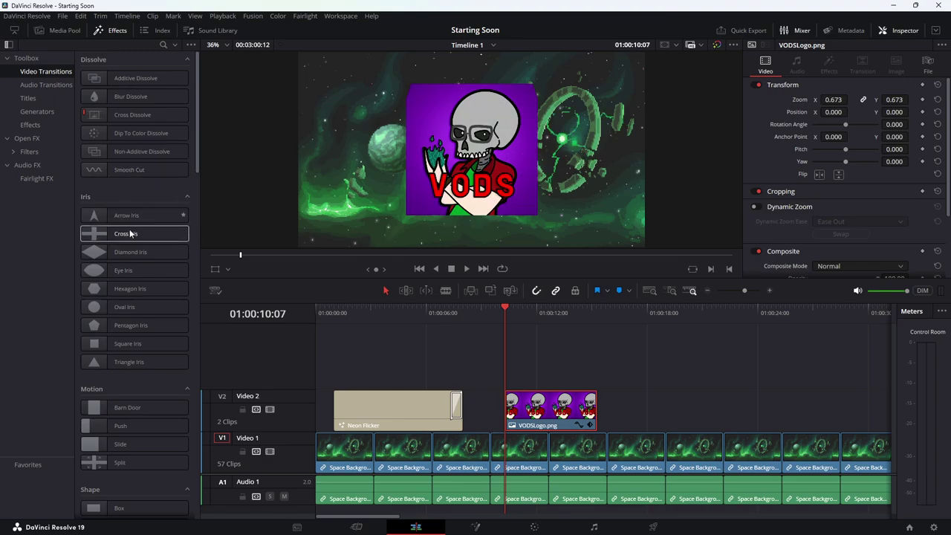
scroll(143, 325, "down", 3)
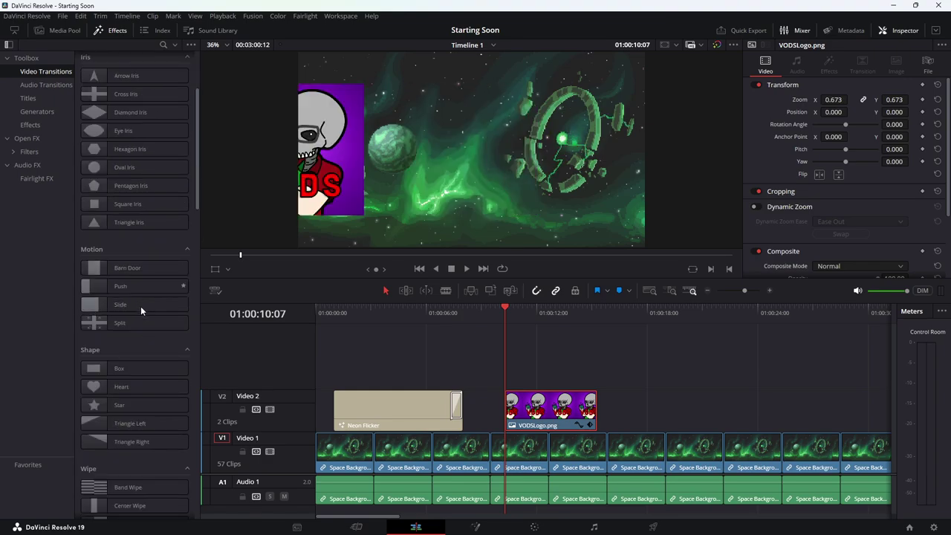
scroll(139, 349, "down", 6)
scroll(139, 350, "down", 3)
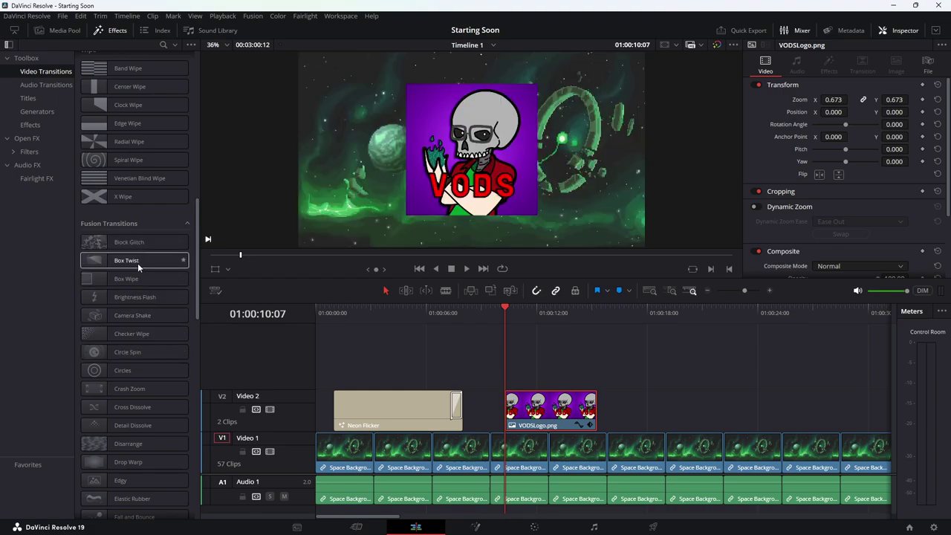
scroll(119, 349, "down", 3)
scroll(119, 354, "down", 11)
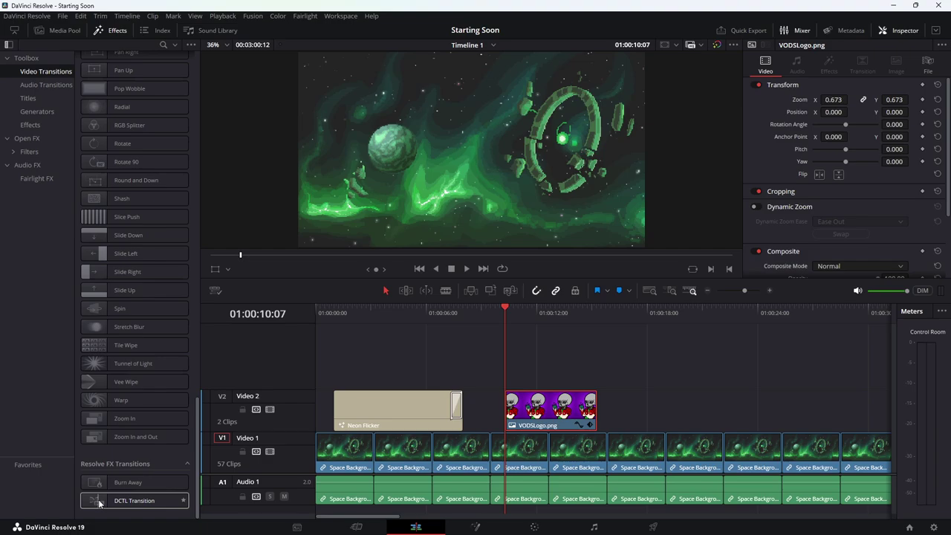
Try the Burn Away transition at the end of the VODSLogo.png clip, play it, and park the playhead midway through the burn
mouse_move(93, 485)
left_mouse_down()
mouse_move(401, 387)
mouse_move(508, 410)
mouse_move(584, 410)
left_mouse_up()
key("space")
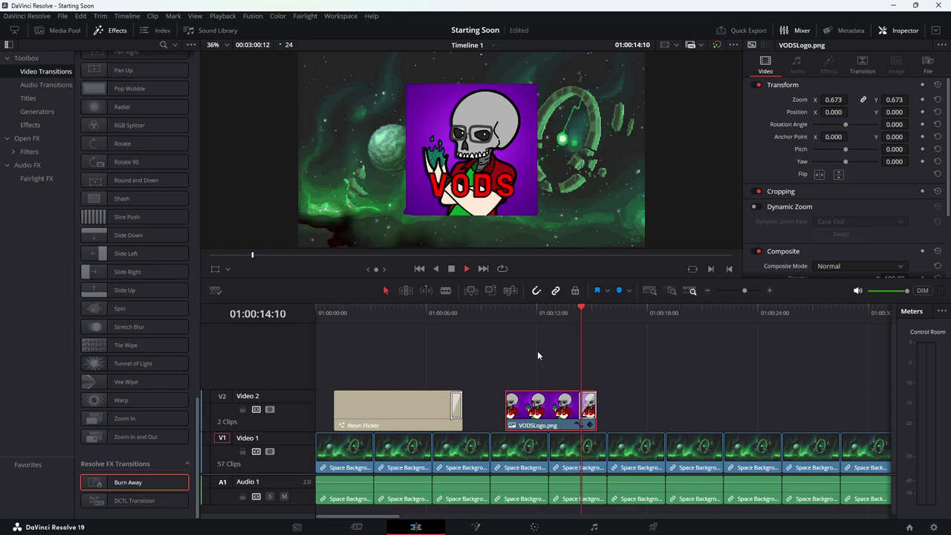
key("space")
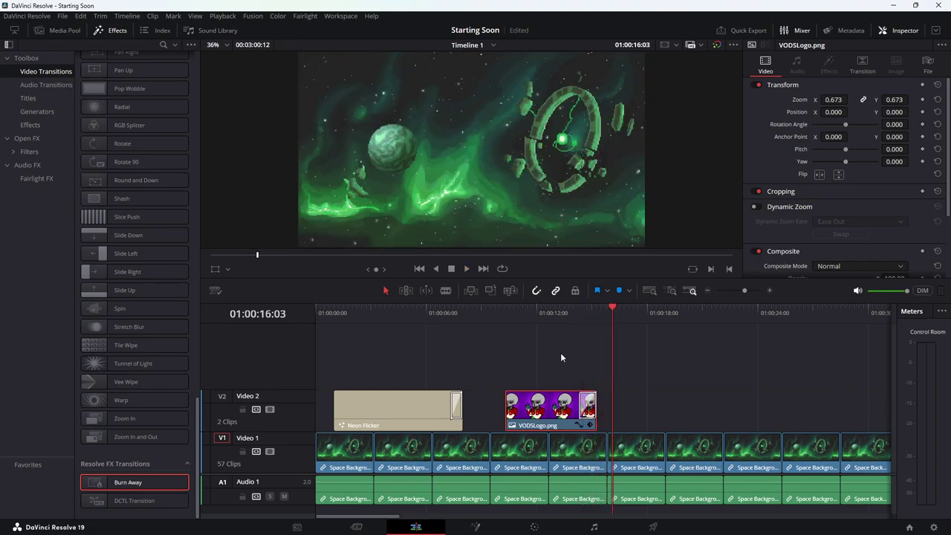
left_click_drag(581, 309, 587, 307)
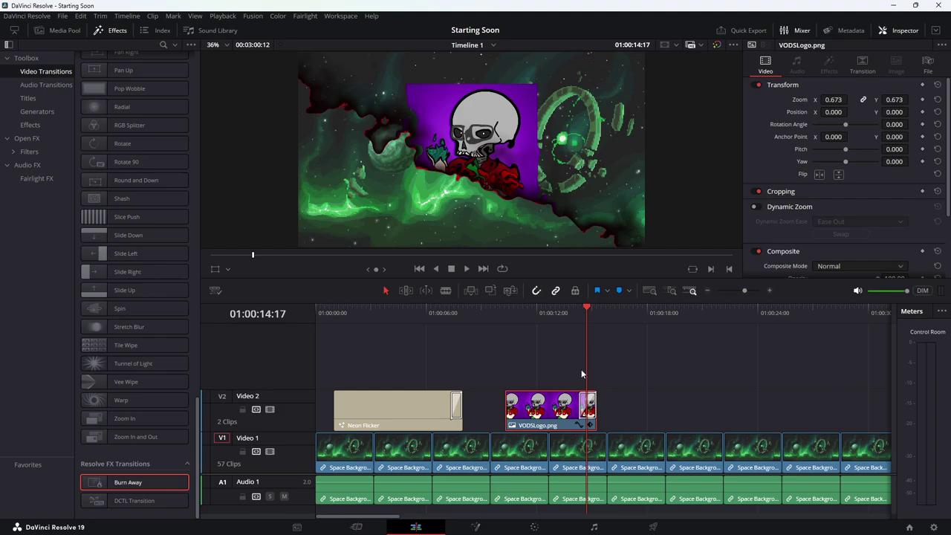
Look through the Burn Away transition's settings, set its Motion to Hotspots, and play the logo clip
left_click(589, 404)
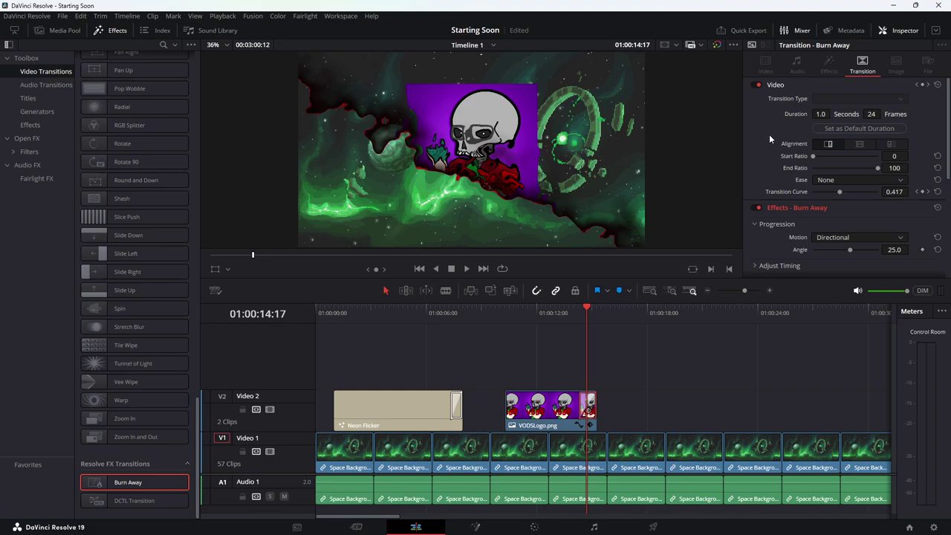
scroll(773, 167, "down", 2)
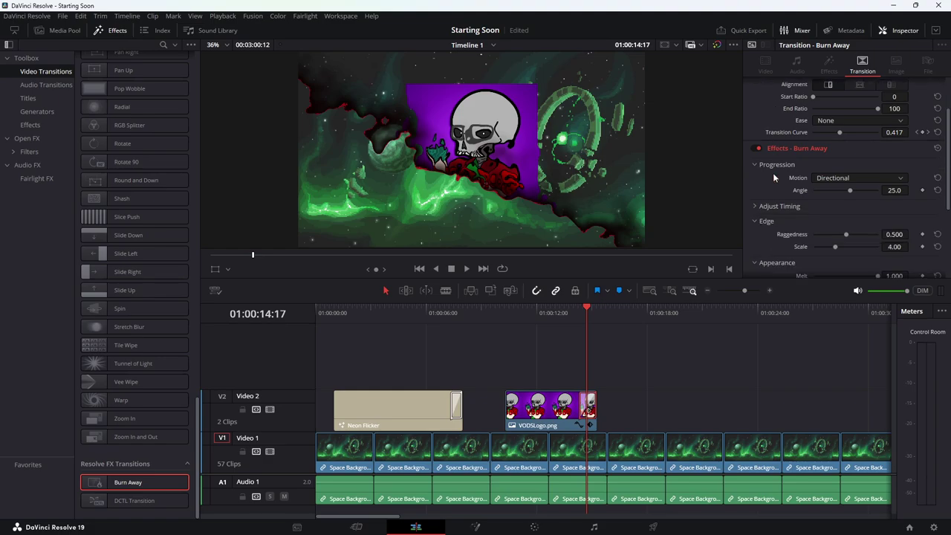
scroll(773, 199, "down", 1)
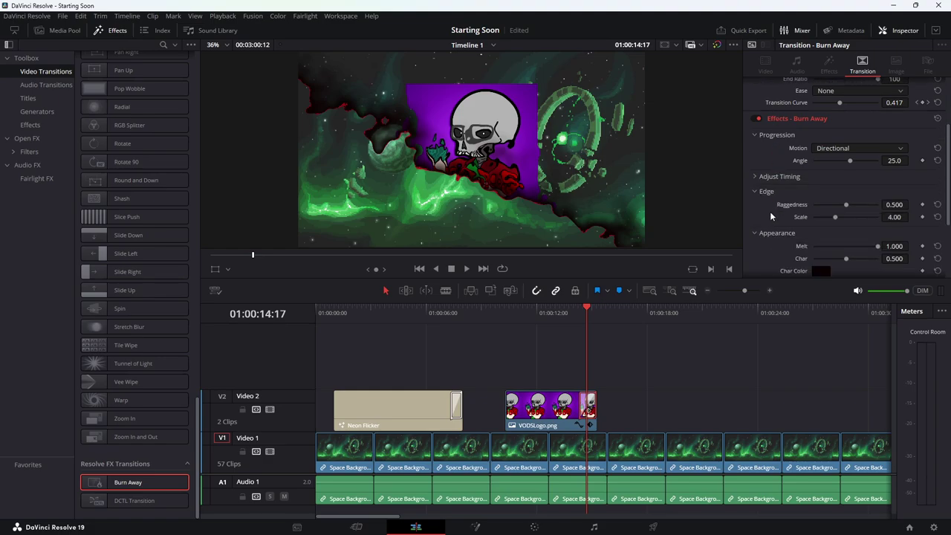
scroll(771, 212, "down", 3)
scroll(771, 216, "up", 3)
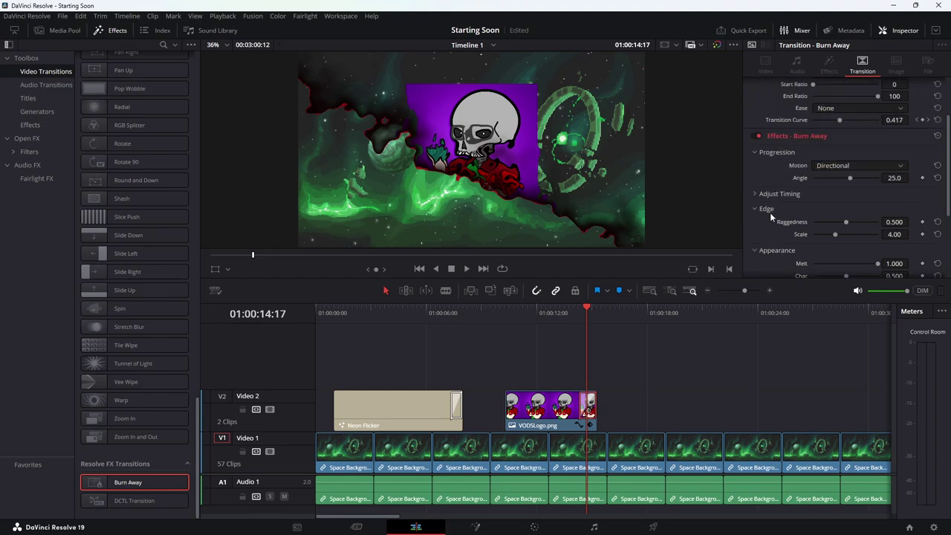
left_click(897, 170)
left_click(834, 190)
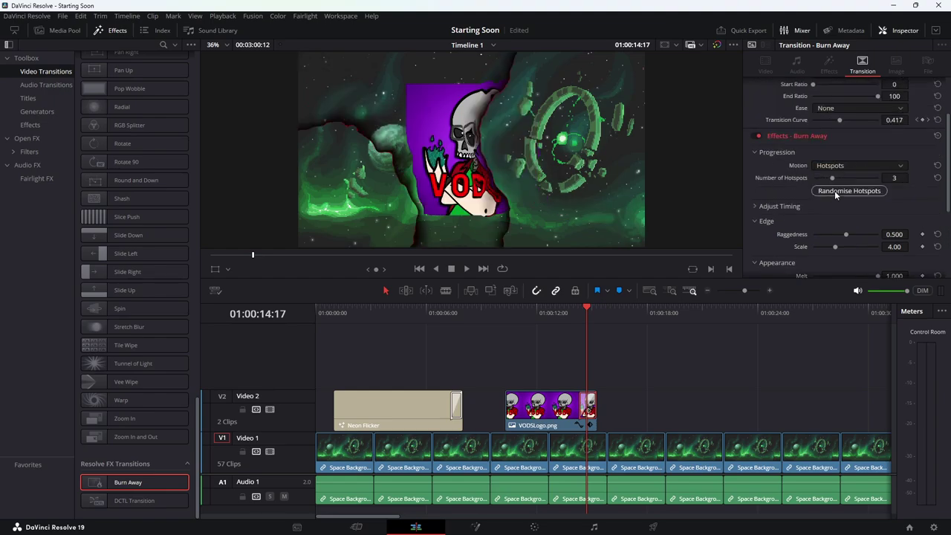
left_click(497, 310)
key("space")
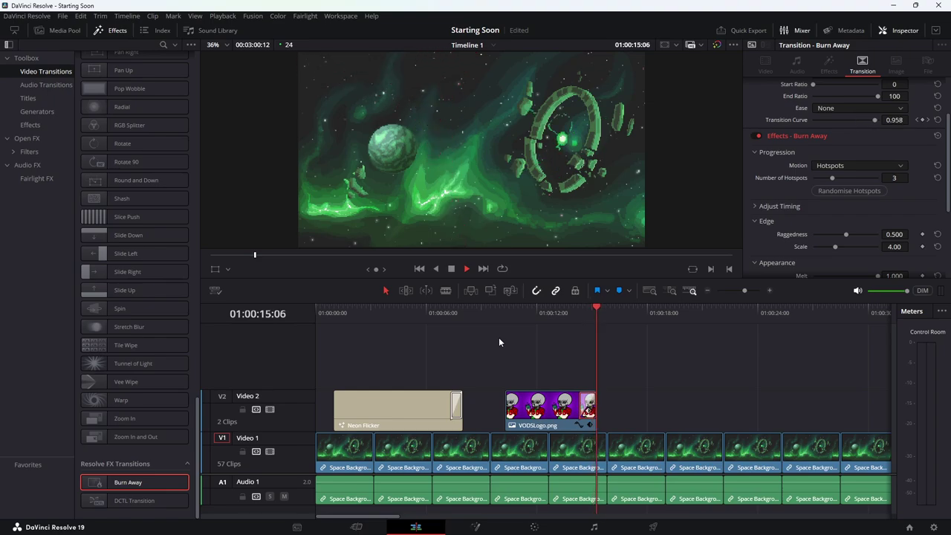
key("space")
left_click(504, 309)
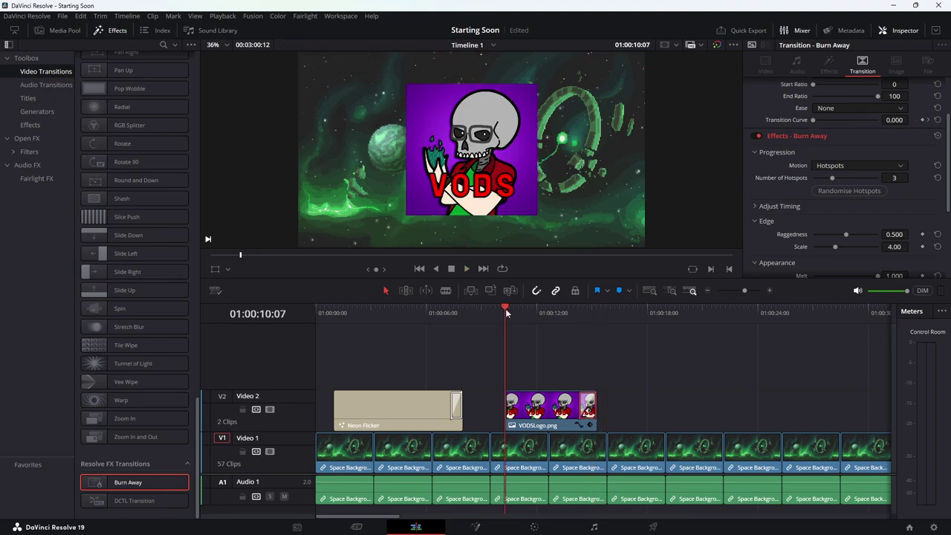
Review the Burn Away transition's timing settings and remove the transition from the end of the logo clip
right_click(585, 402)
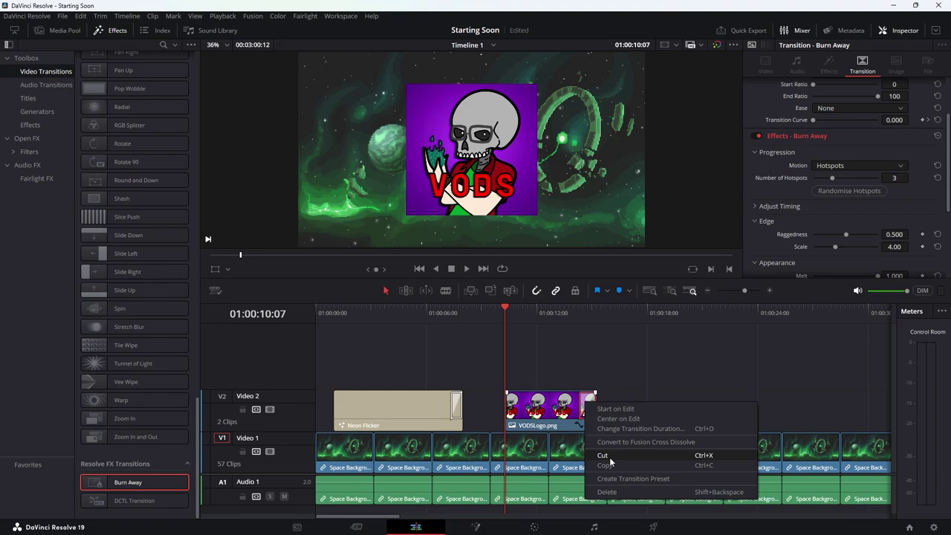
left_click(583, 401)
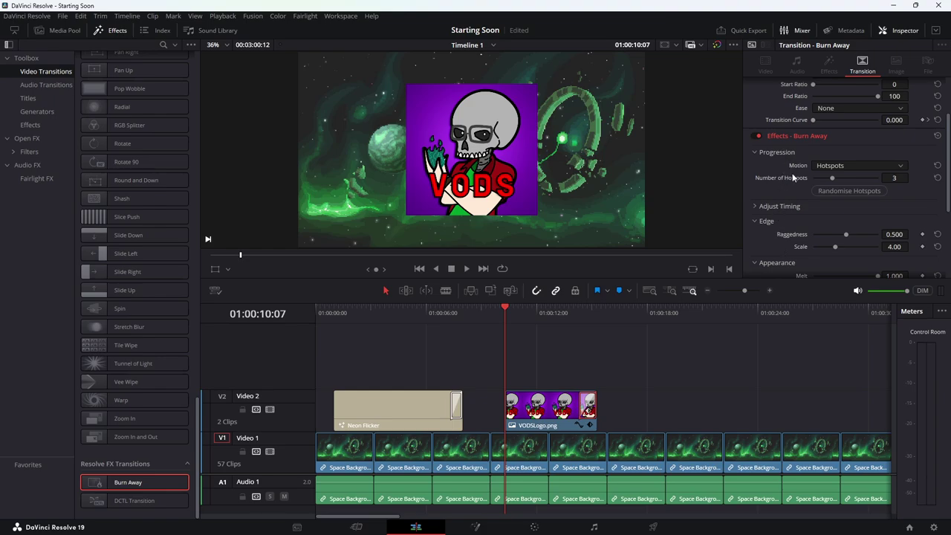
scroll(801, 145, "up", 2)
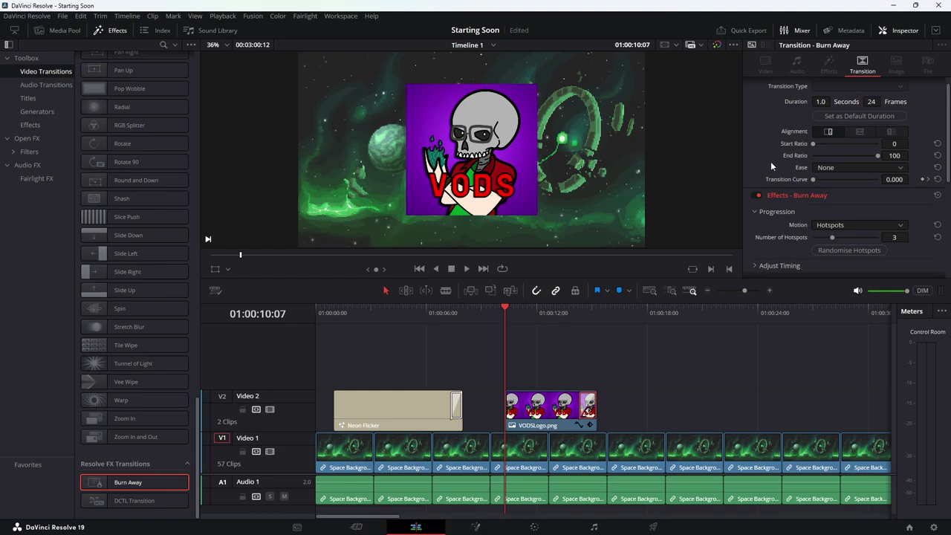
scroll(769, 161, "up", 1)
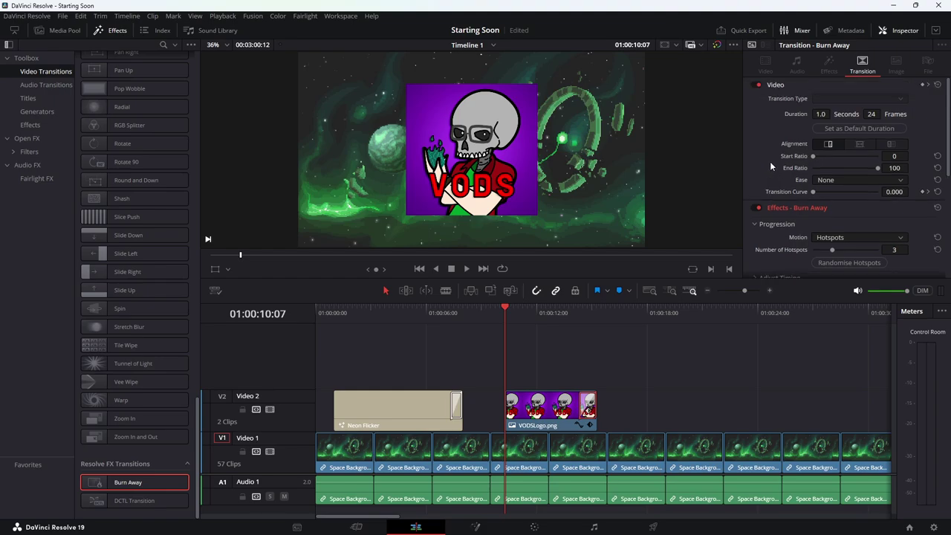
left_click(571, 405)
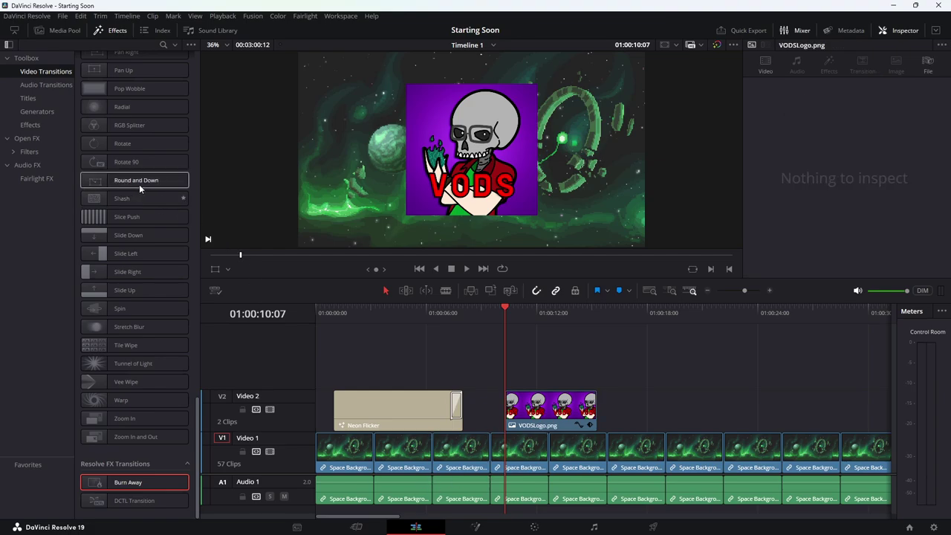
Add the Crash Zoom transition to the start of the VODSLogo.png clip and play it from just before the clip
scroll(140, 151, "up", 5)
scroll(142, 150, "up", 5)
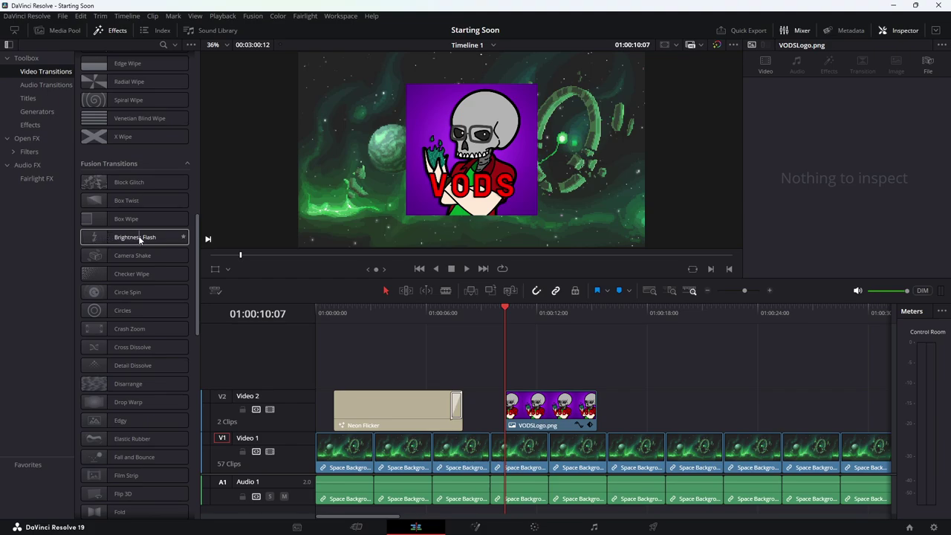
left_click(92, 256)
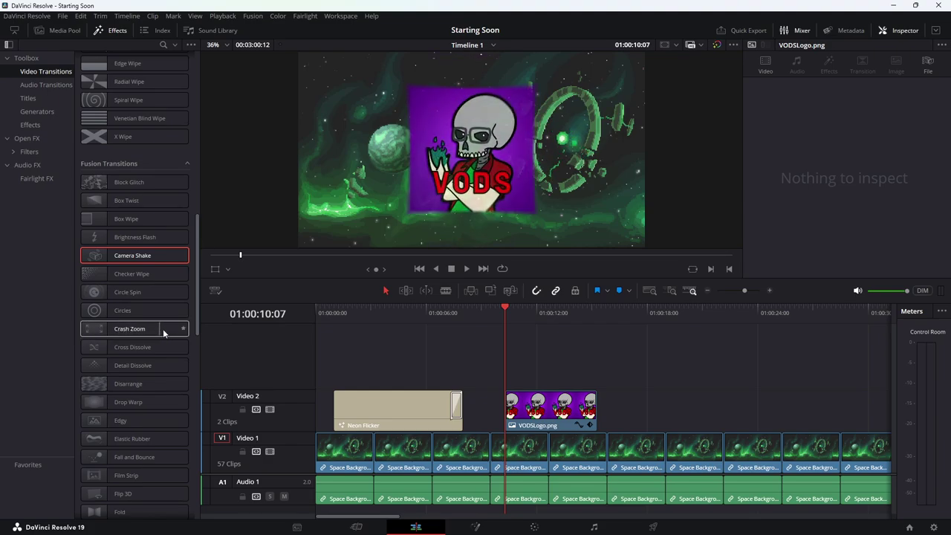
left_click_drag(90, 330, 512, 413)
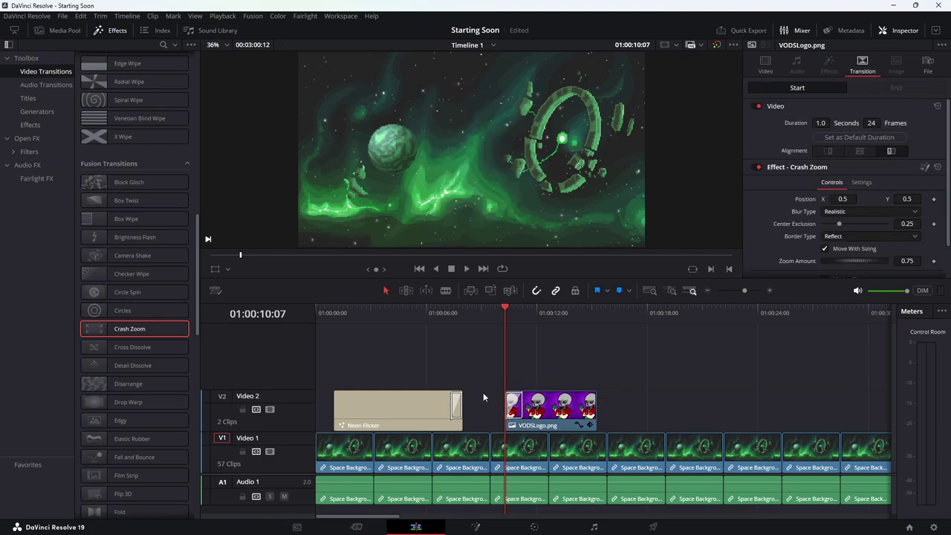
left_click(496, 307)
key("space")
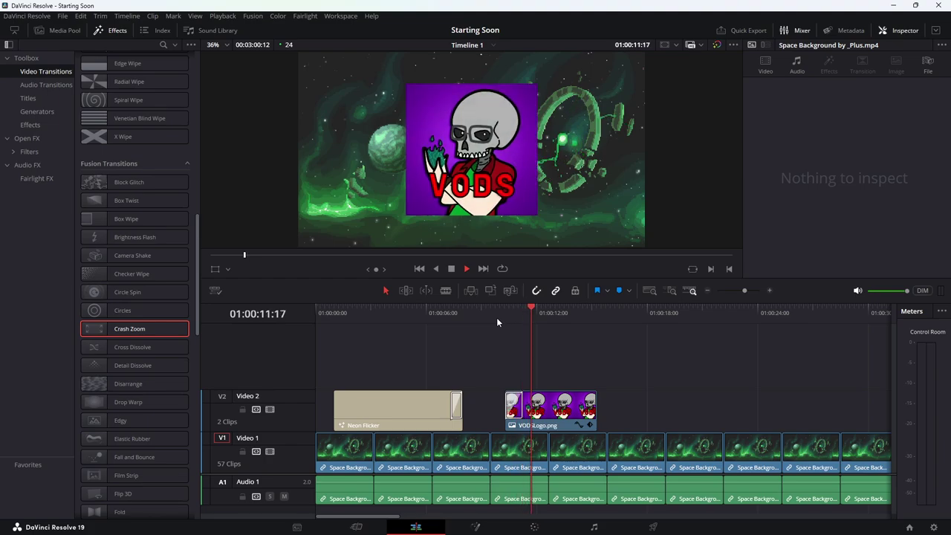
key("space")
left_click(511, 307)
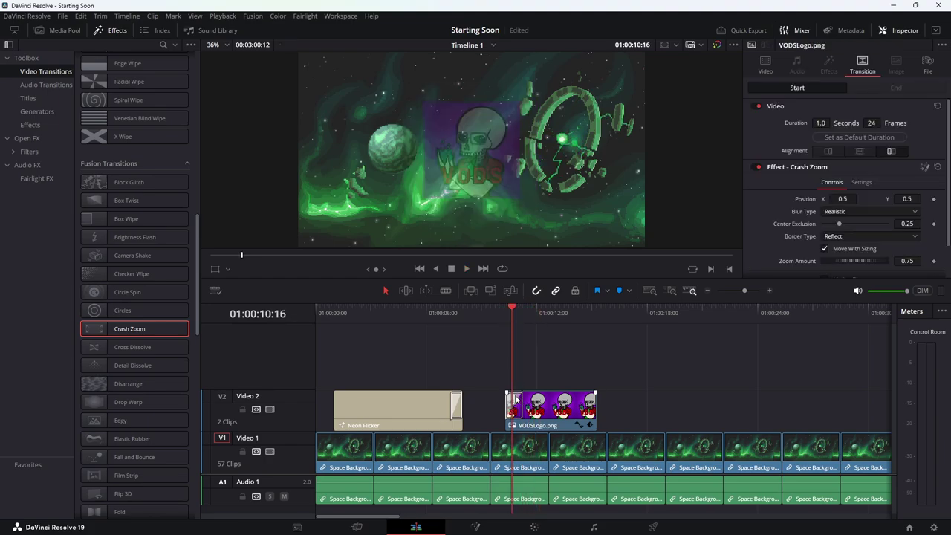
Set the Crash Zoom transition's Border Type to Black, and save the project after playing the result
scroll(804, 236, "down", 1)
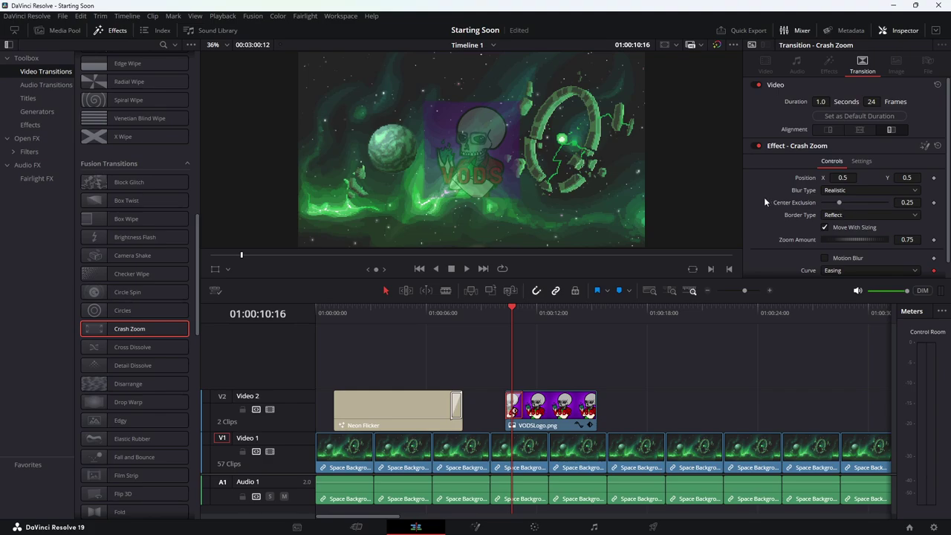
left_click(903, 215)
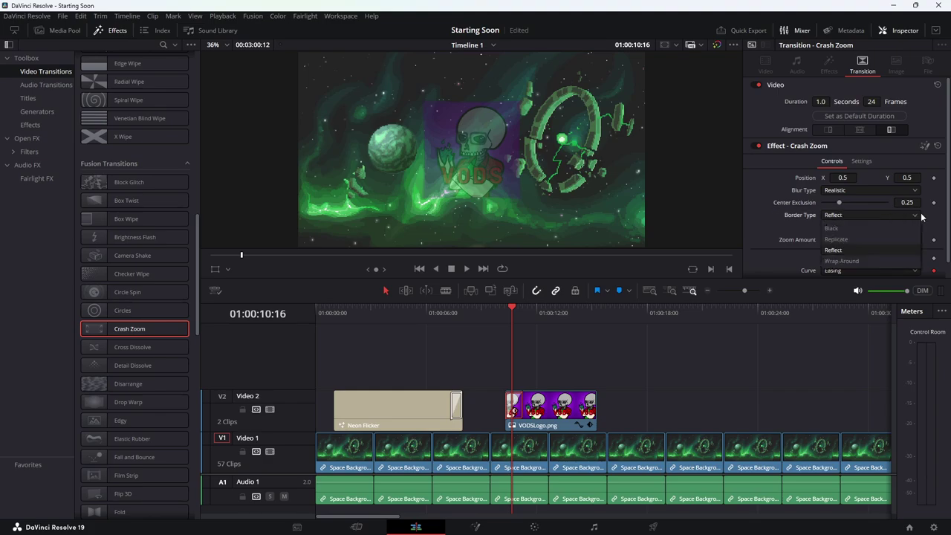
left_click(873, 228)
left_click(479, 311)
key("space")
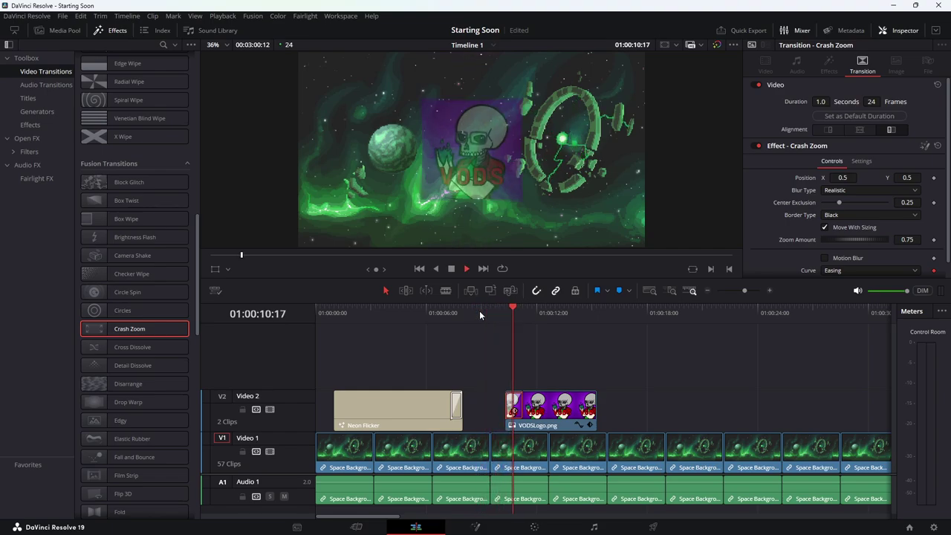
key("space")
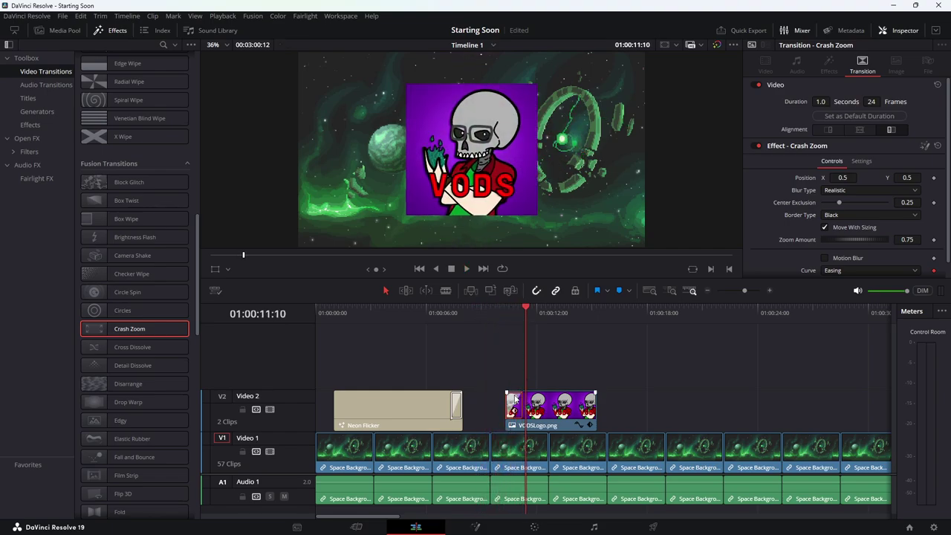
key("ctrl+s")
Look through the Crash Zoom transition's Border Type and Blur Type options and its additional settings
left_click(836, 214)
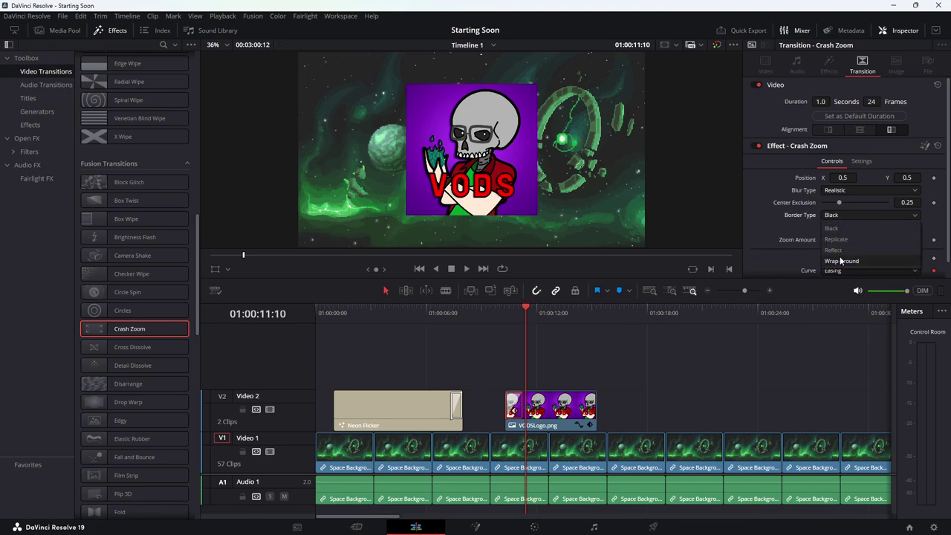
left_click(836, 218)
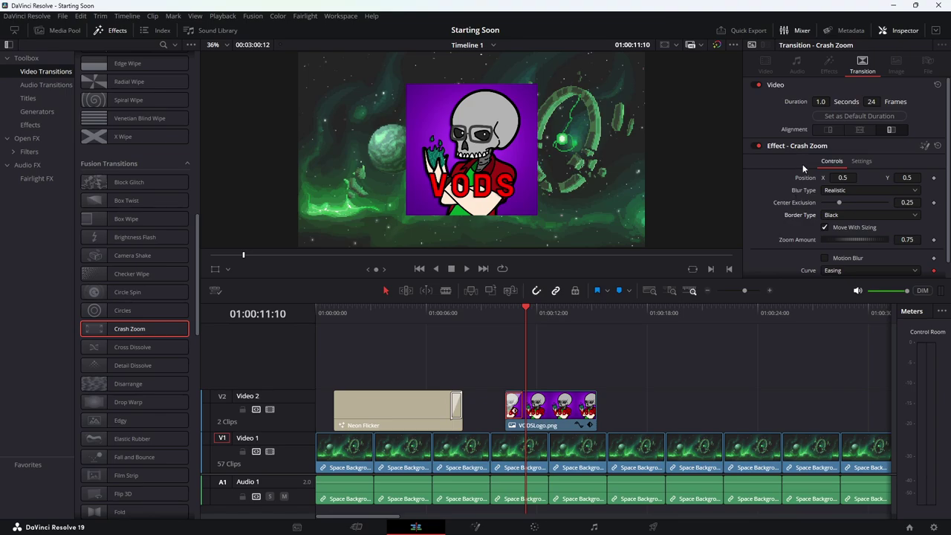
left_click(854, 161)
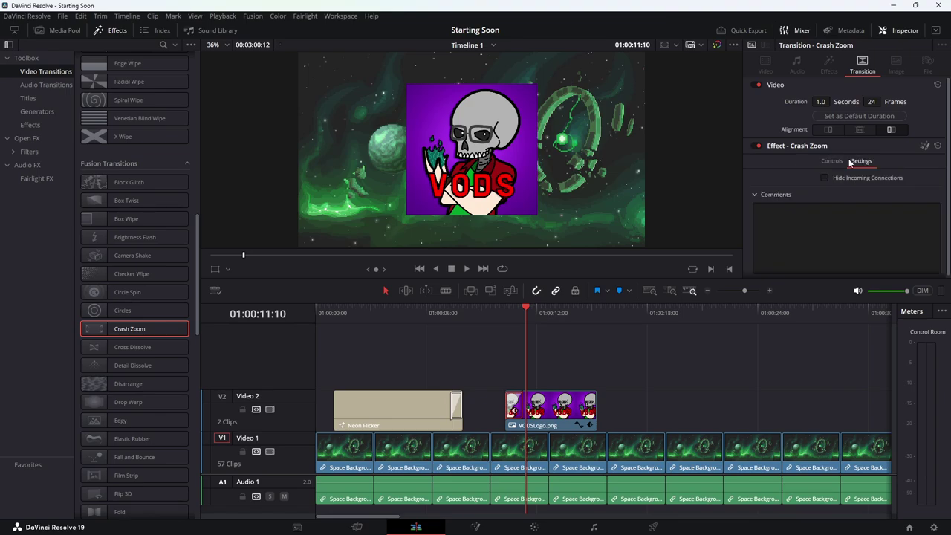
left_click(842, 159)
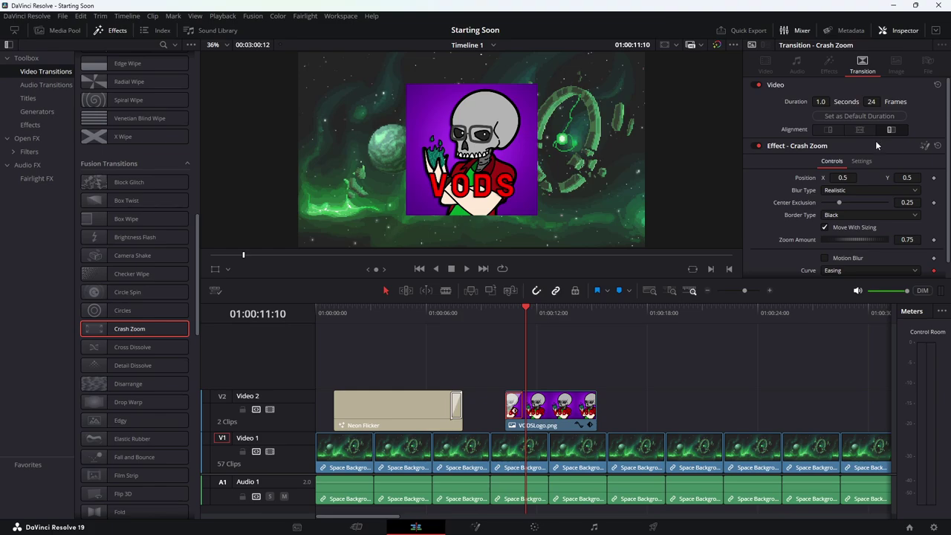
left_click(845, 190)
left_click(844, 190)
Set the Crash Zoom transition's Curve to Linear and play the result from just before the logo clip
left_click(832, 271)
left_click(832, 284)
left_click(493, 307)
key("space")
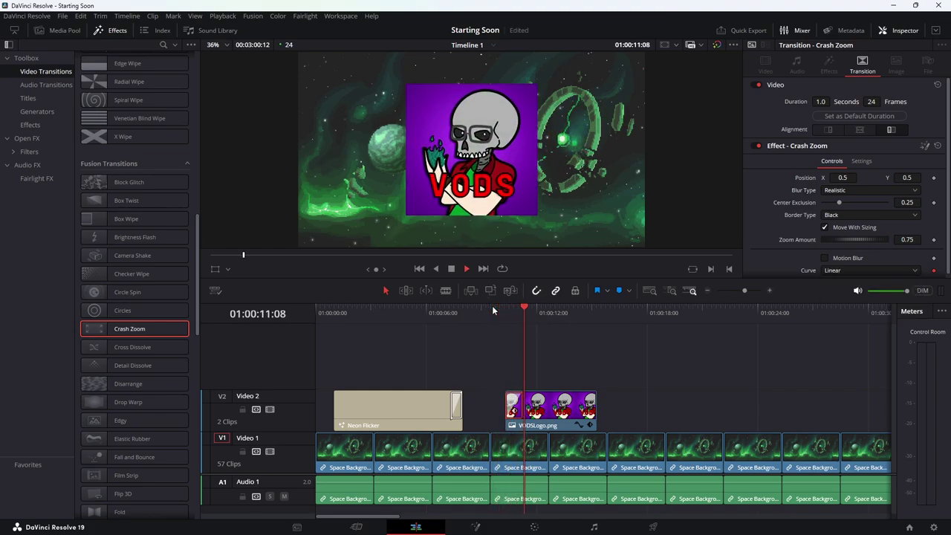
left_click(492, 307)
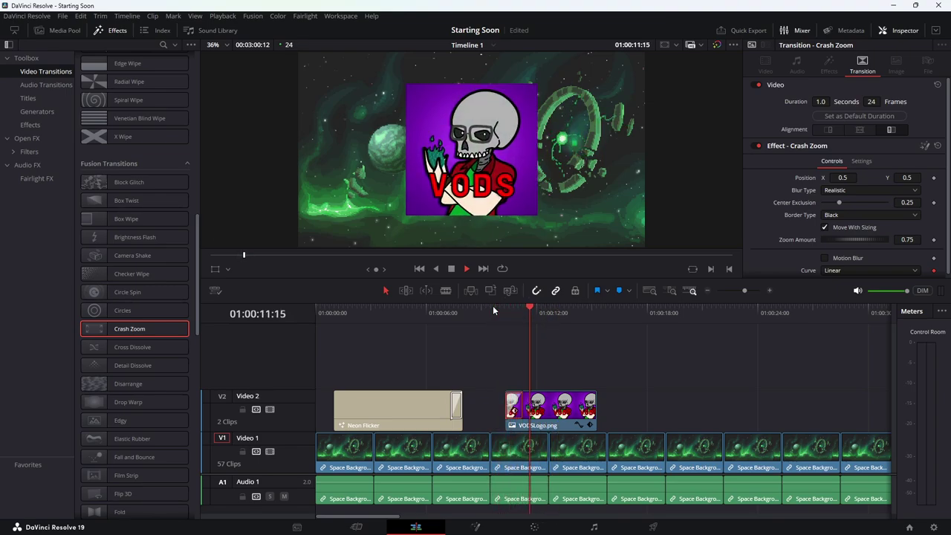
key("space")
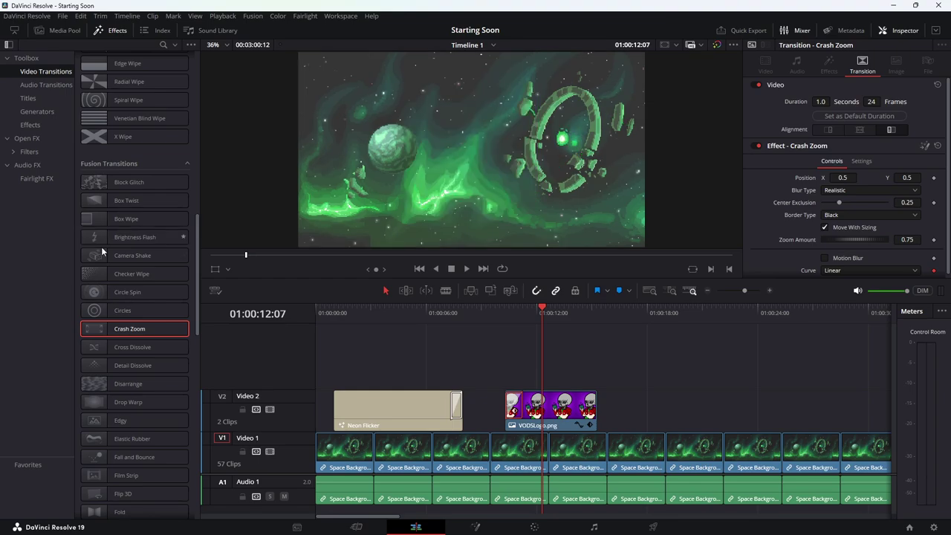
Dismiss the Studio limitation and unknown tool dialogs, and delete the Crash Zoom transition from the logo clip
mouse_move(96, 366)
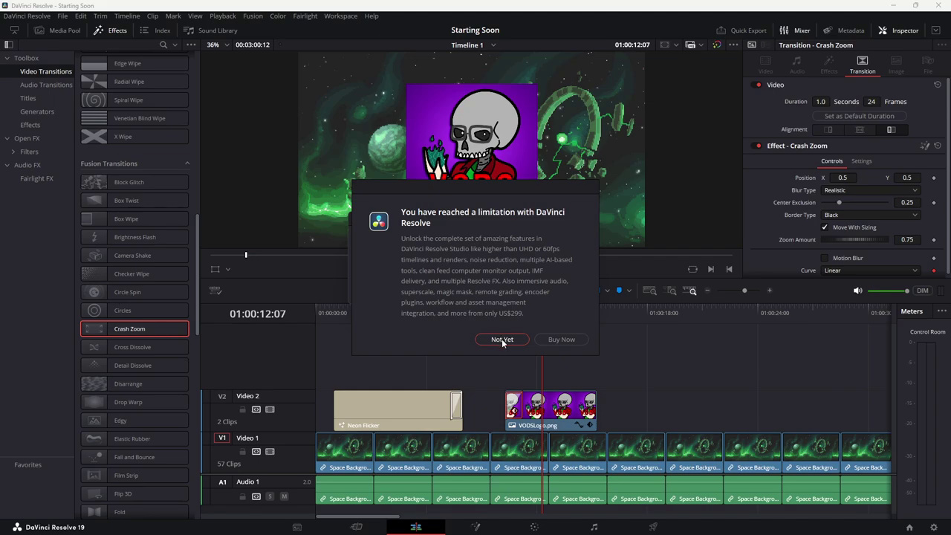
left_click(501, 339)
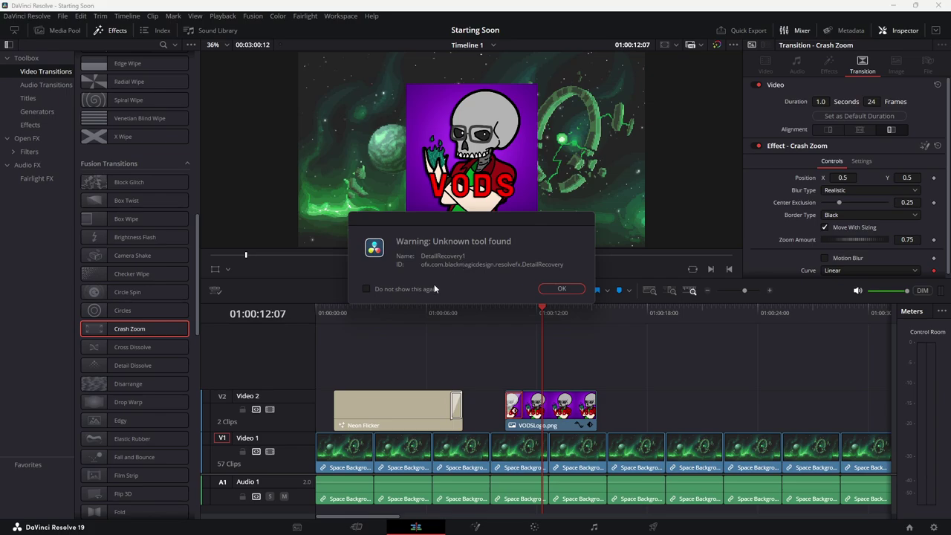
left_click(550, 290)
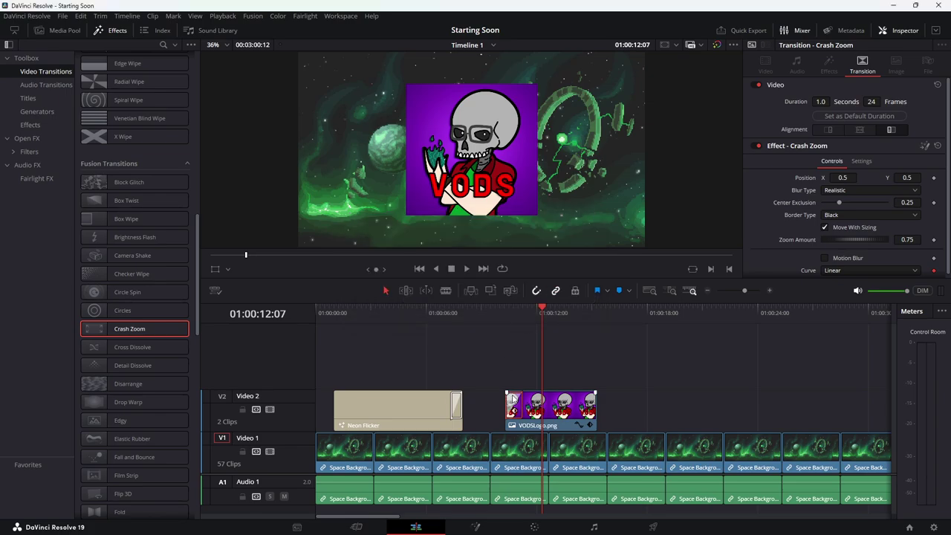
key("Delete")
Add the Additive Dissolve transition to the start of the VODSLogo.png clip and play it from just before the clip
scroll(160, 257, "up", 4)
scroll(162, 252, "up", 8)
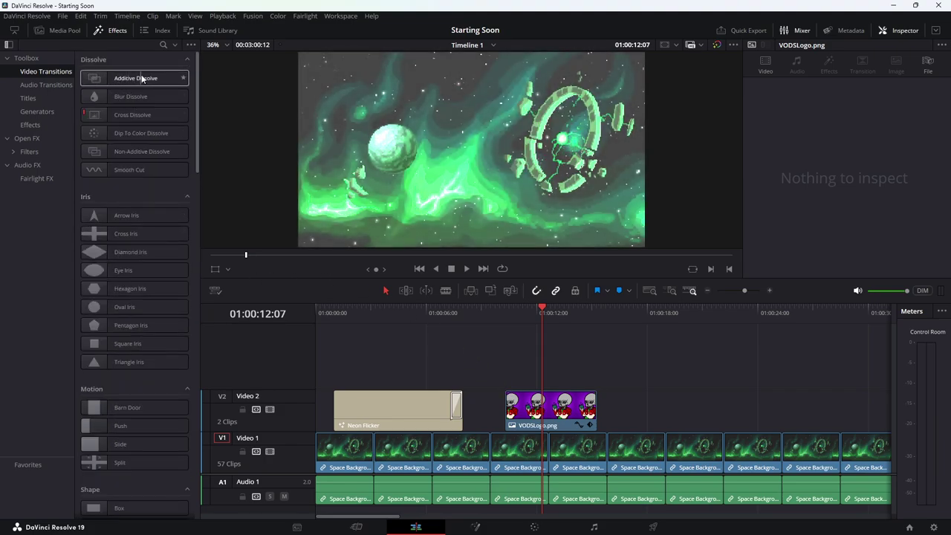
left_click_drag(142, 78, 517, 408)
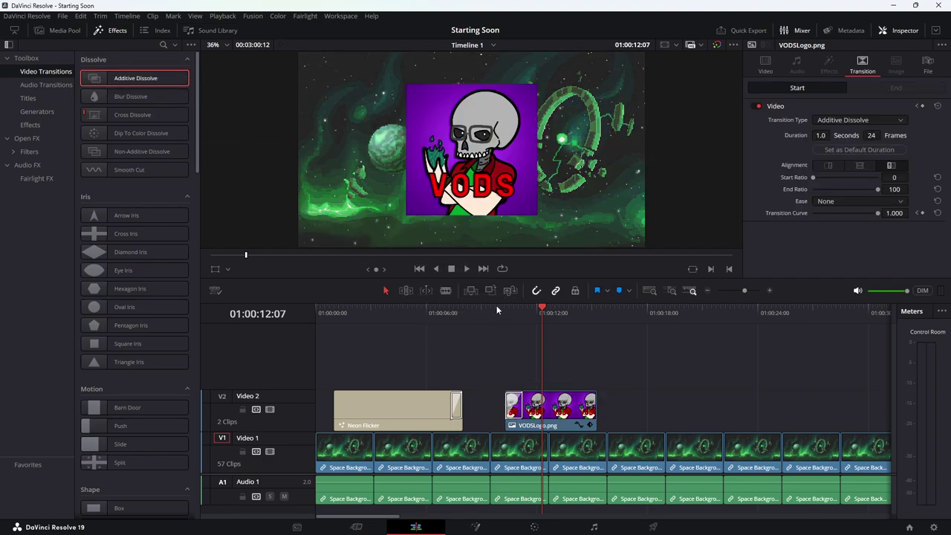
left_click(496, 310)
key("space")
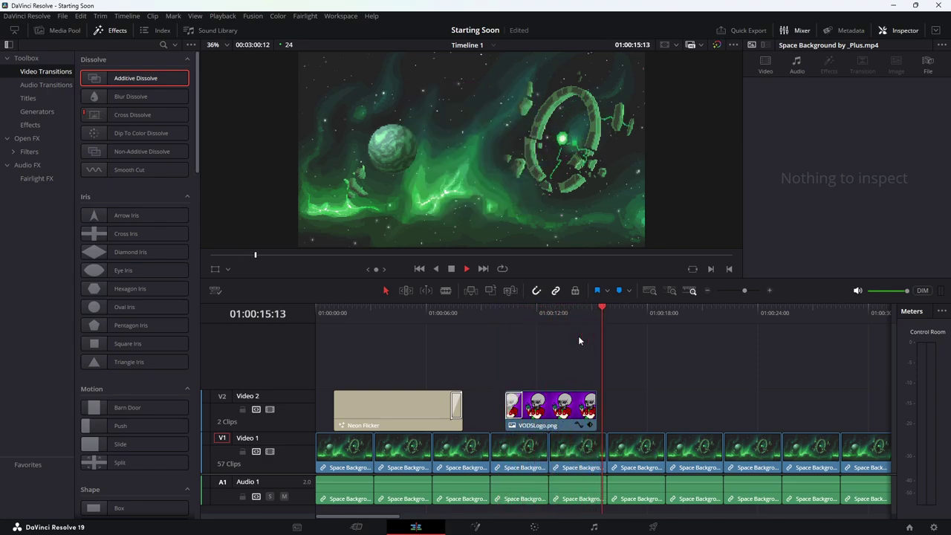
key("space")
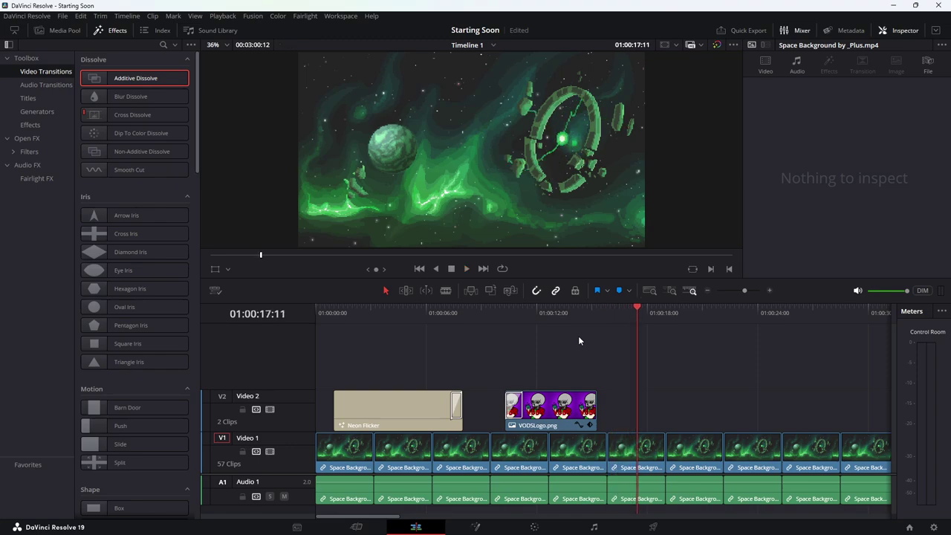
Extend the end of the VODSLogo.png clip to 01:00:17:00 and save the project
left_click_drag(641, 308, 630, 309)
left_click_drag(598, 408, 628, 408)
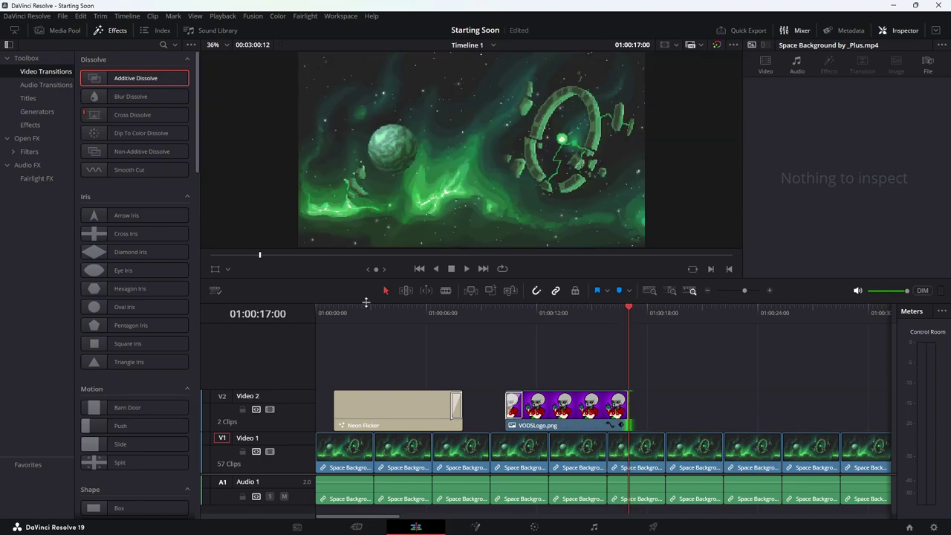
key("ctrl+s")
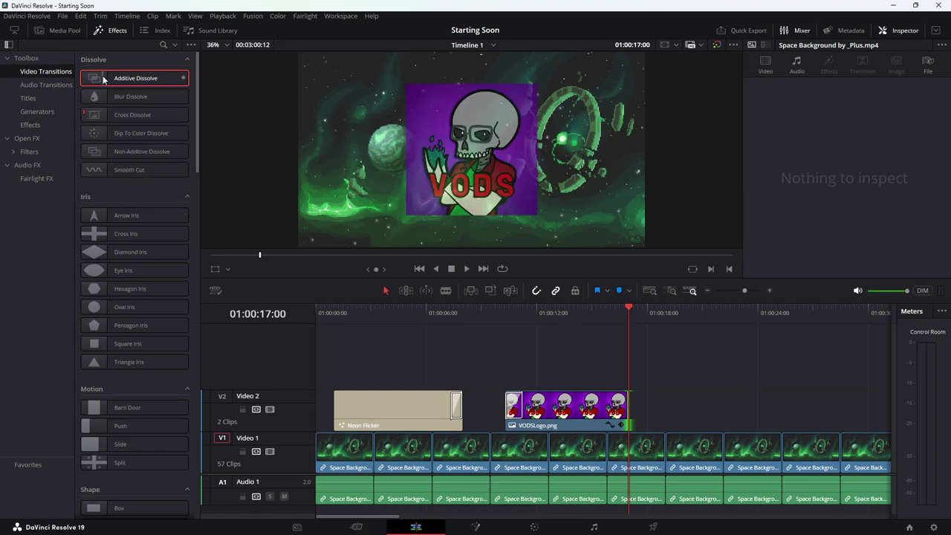
Add an Additive Dissolve transition to the end of the VODSLogo.png clip and play the whole clip
mouse_move(103, 79)
left_mouse_down()
mouse_move(160, 113)
mouse_move(394, 312)
mouse_move(616, 414)
left_mouse_up()
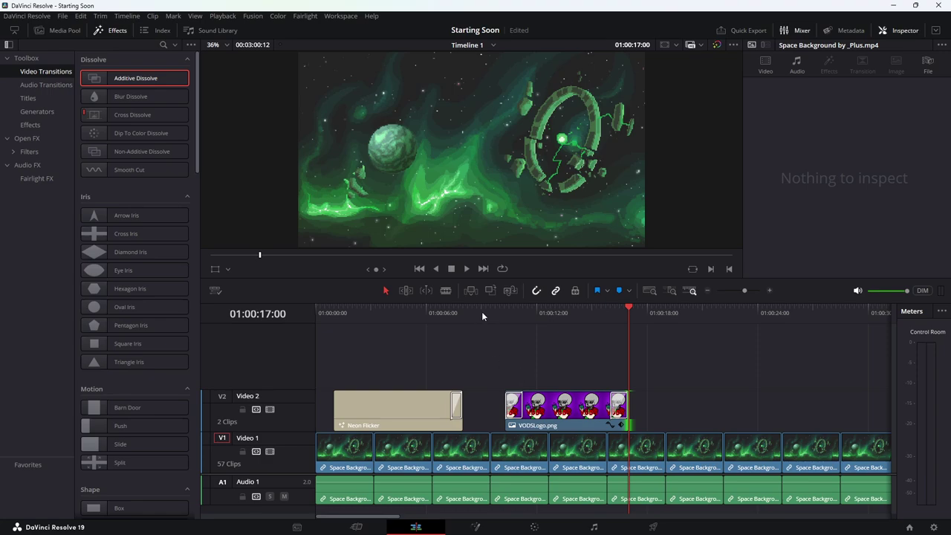
left_click(481, 312)
key("space")
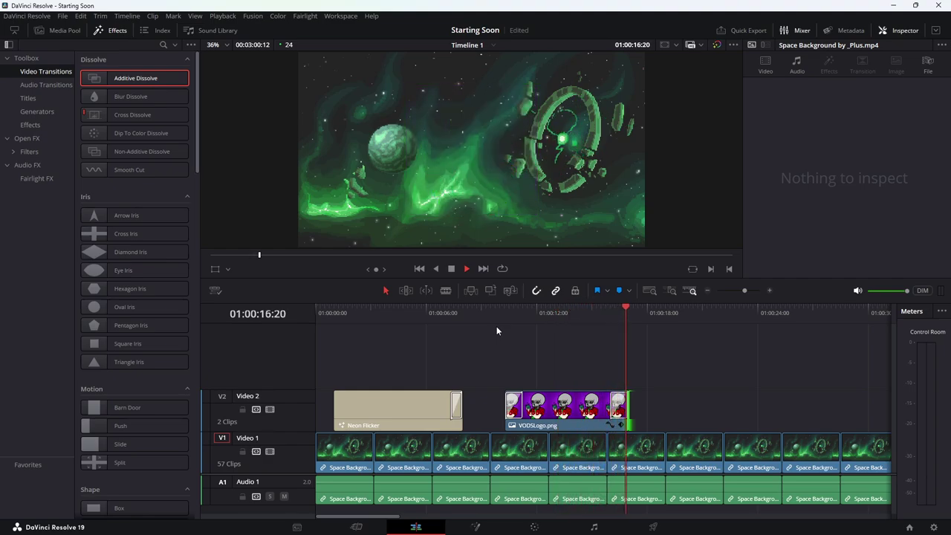
key("space")
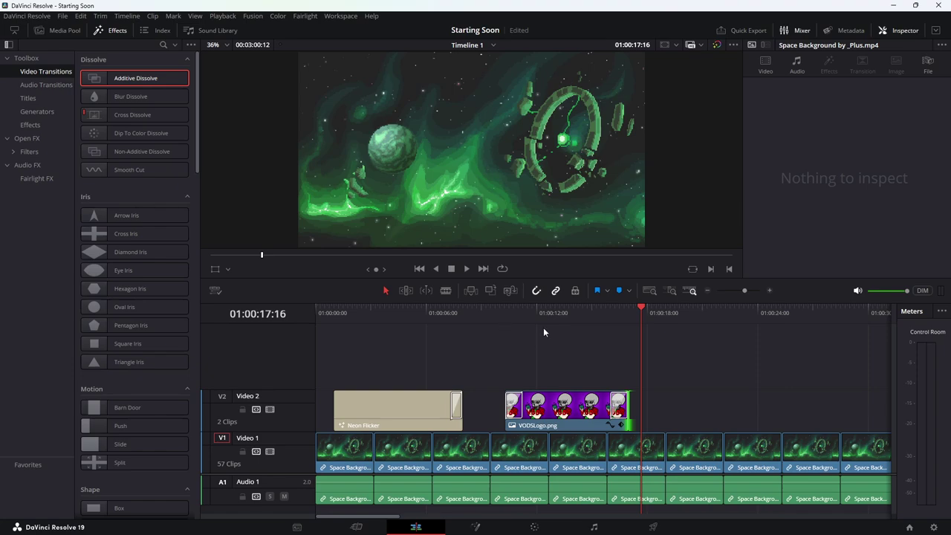
Add a Middle Lower Third title on a new track above the VODSLogo.png clip, matching its start and end
left_click(505, 308)
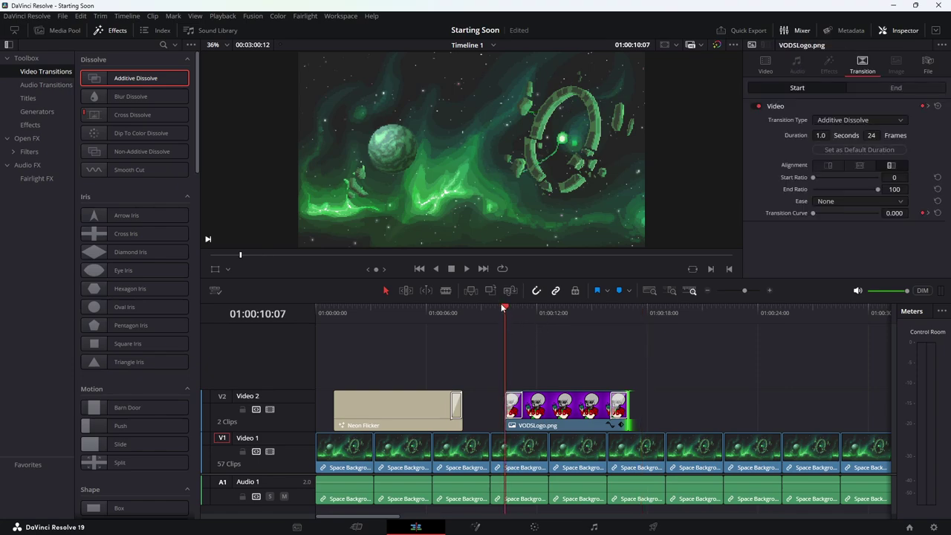
mouse_move(503, 306)
left_mouse_down()
mouse_move(496, 307)
mouse_move(503, 307)
left_mouse_up()
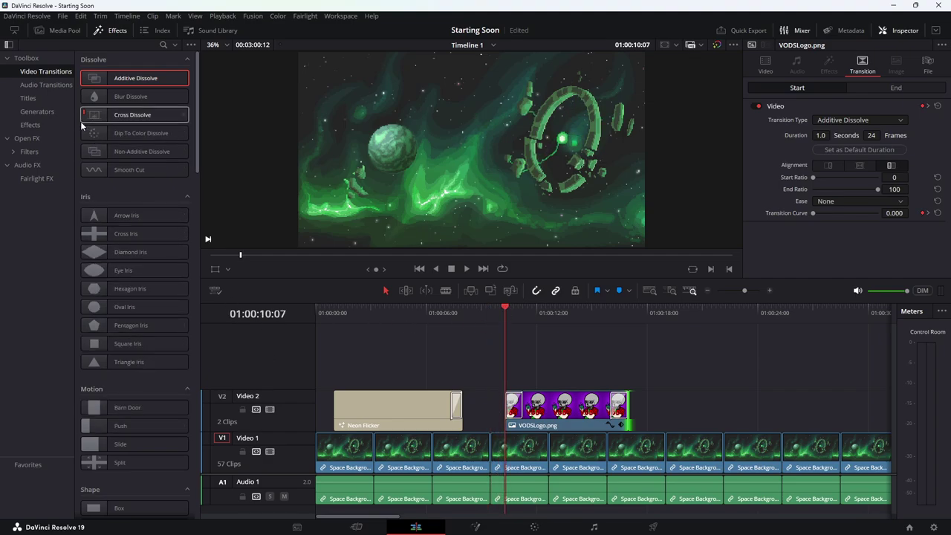
left_click(28, 98)
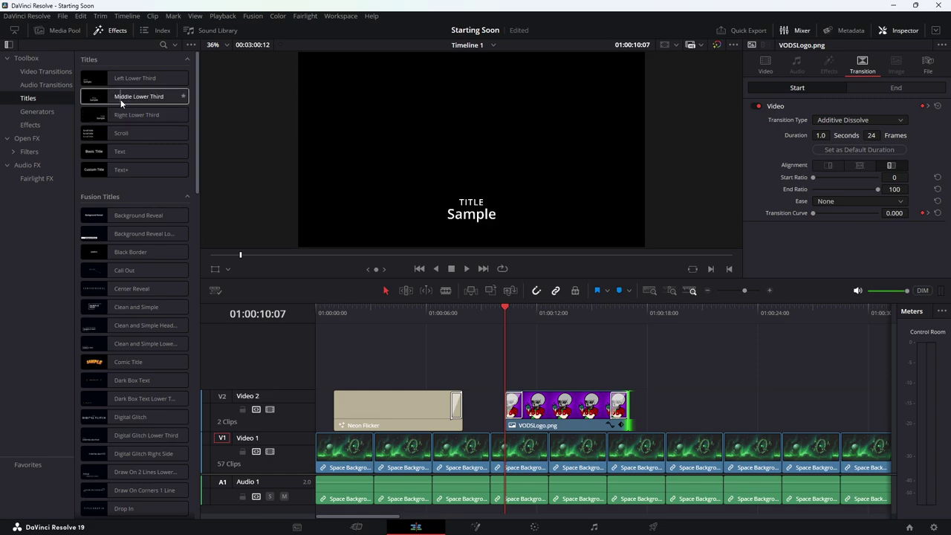
left_click_drag(120, 99, 509, 367)
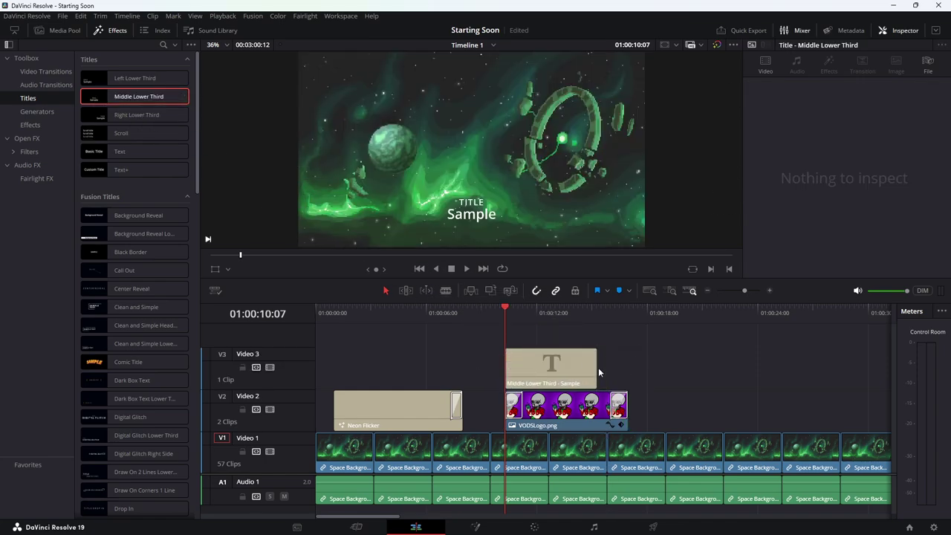
left_click_drag(597, 367, 631, 372)
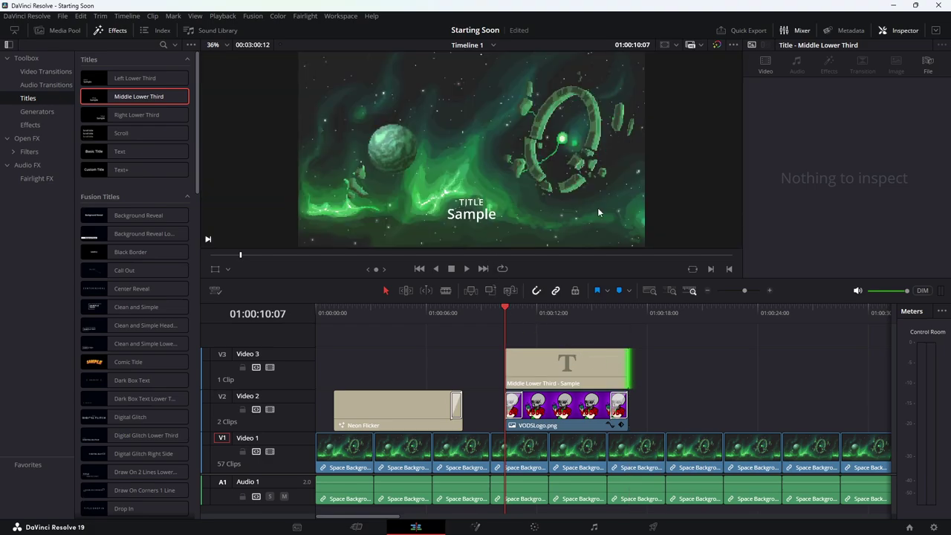
Replace the upper line of the Middle Lower Third title with "CHECK OUT"
left_click(565, 370)
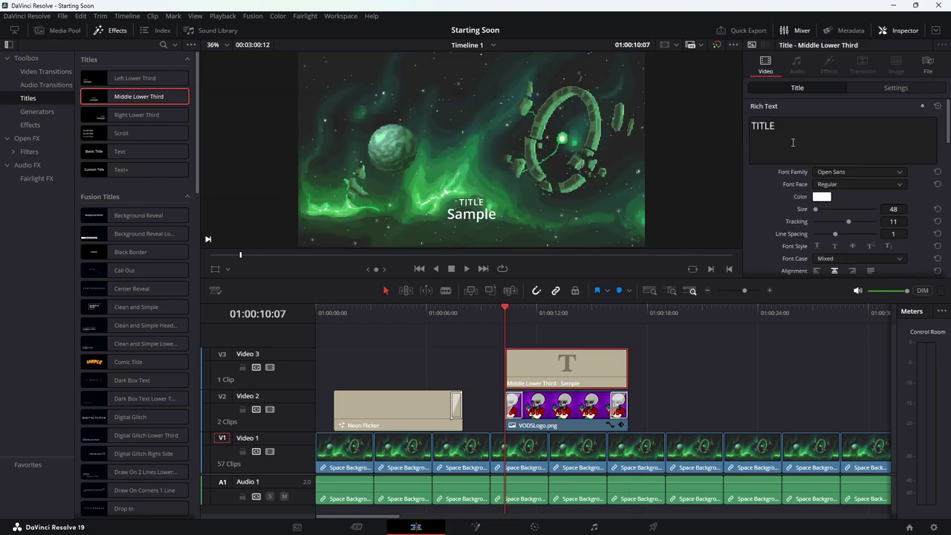
scroll(793, 142, "down", 3)
scroll(819, 140, "up", 3)
double_click(775, 126)
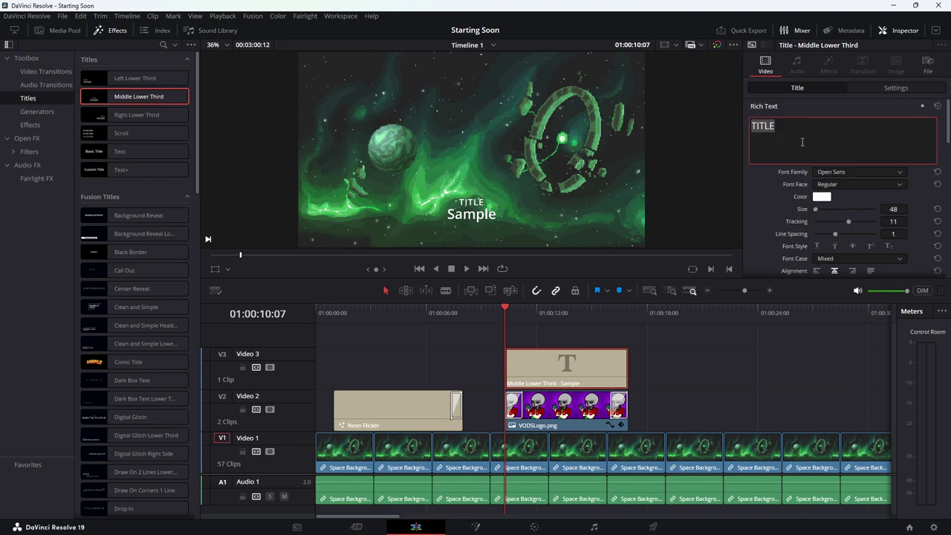
key("BackSpace")
type("cH")
key("BackSpace")
key("BackSpace")
type("CHECK OUT")
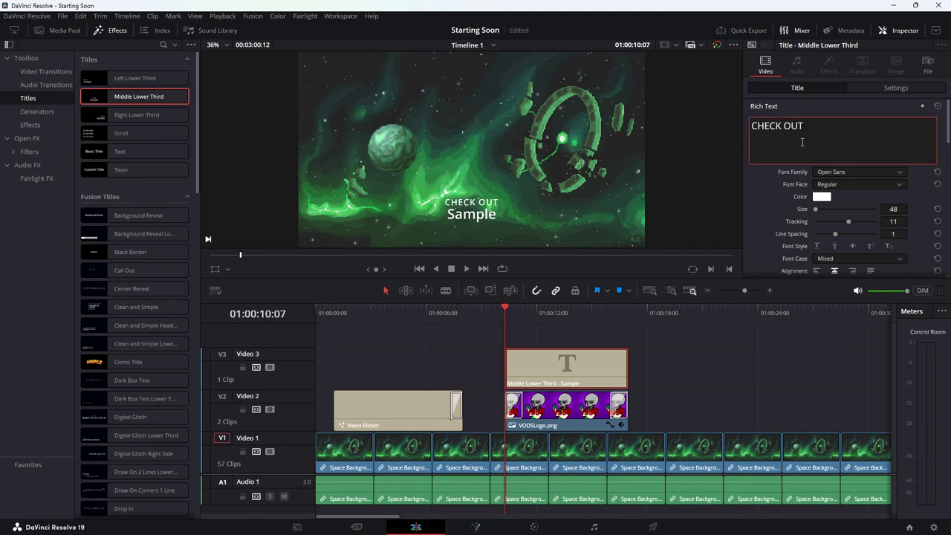
Replace the lower line of the Middle Lower Third title with "THEDARTHMANAKIN VODS"
scroll(799, 145, "down", 4)
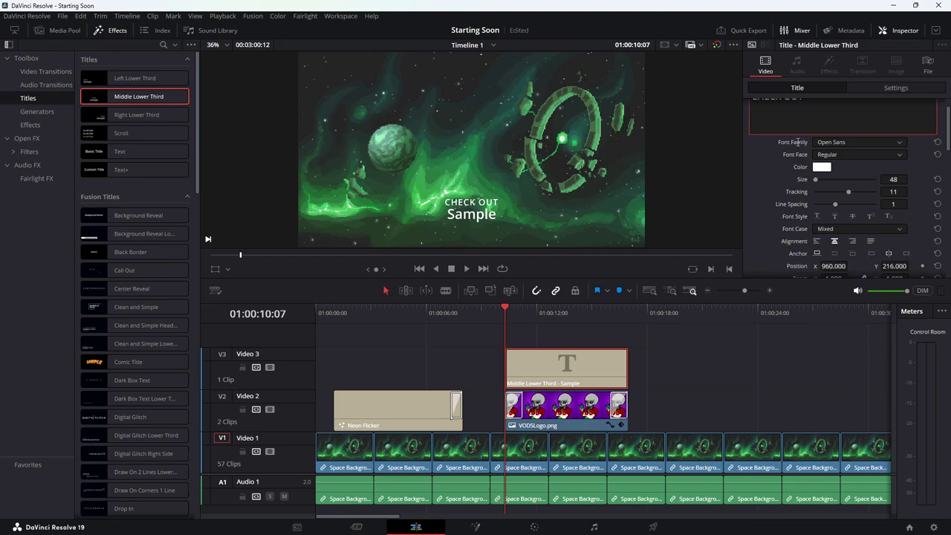
scroll(798, 147, "down", 1)
left_click(803, 213)
key("ctrl+a")
type("THEDARTHMANAKIN VODS")
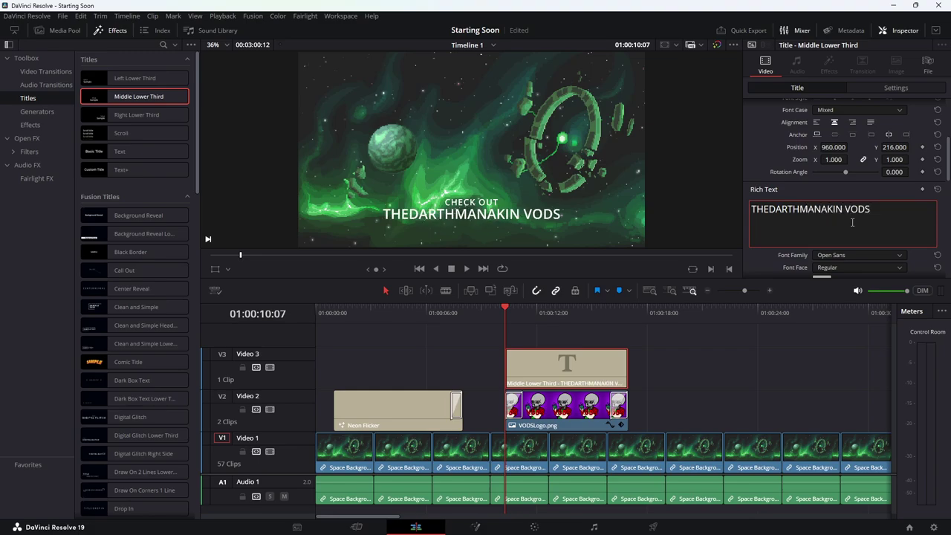
Set the font family of the title's "CHECK OUT" line to Impact and save the project
scroll(852, 222, "up", 2)
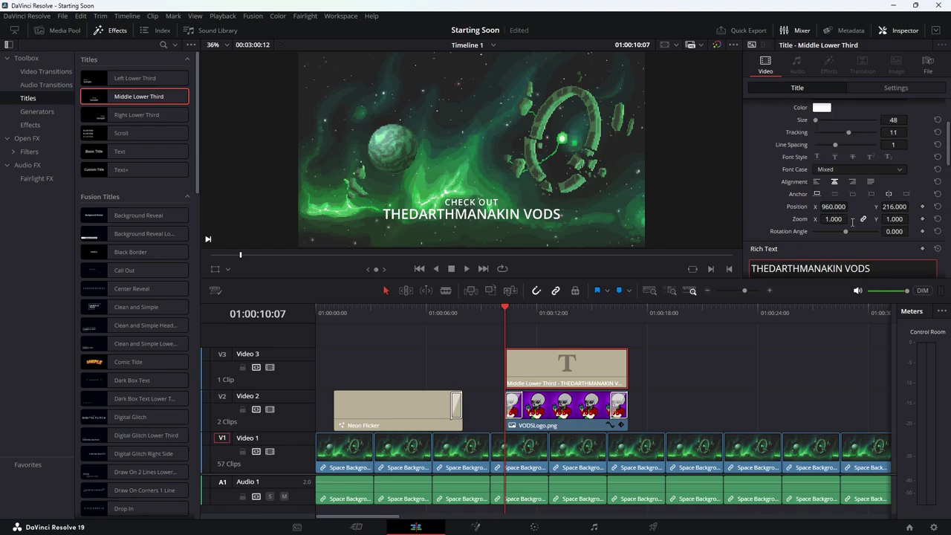
scroll(828, 191, "up", 1)
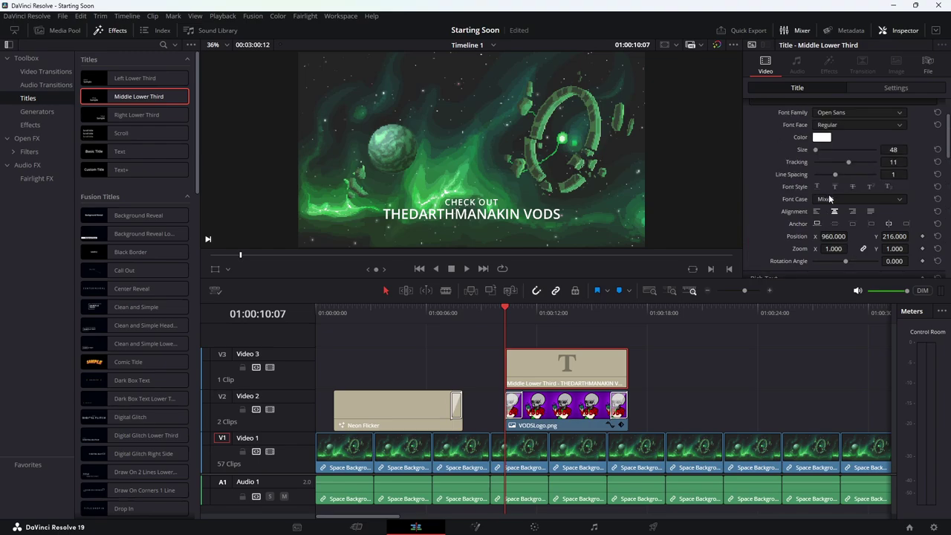
scroll(828, 163, "up", 1)
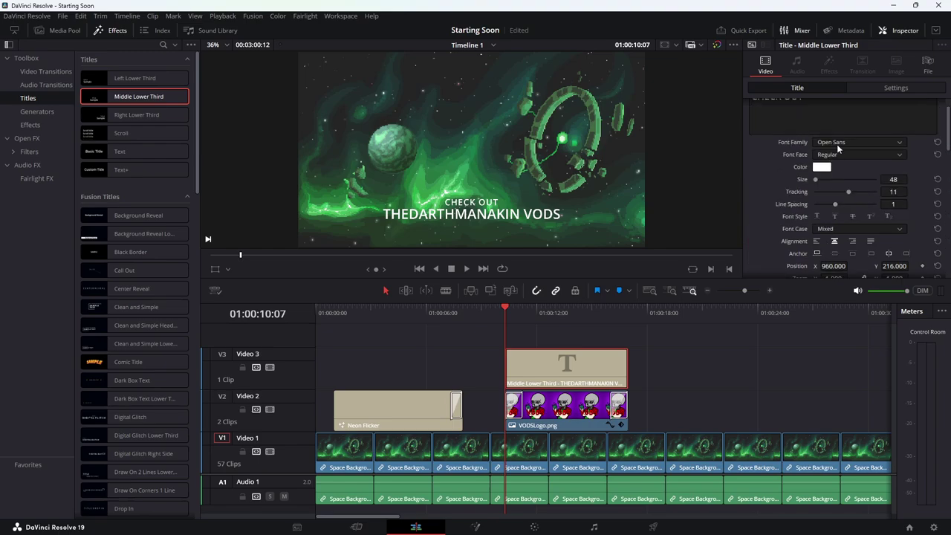
left_click(836, 144)
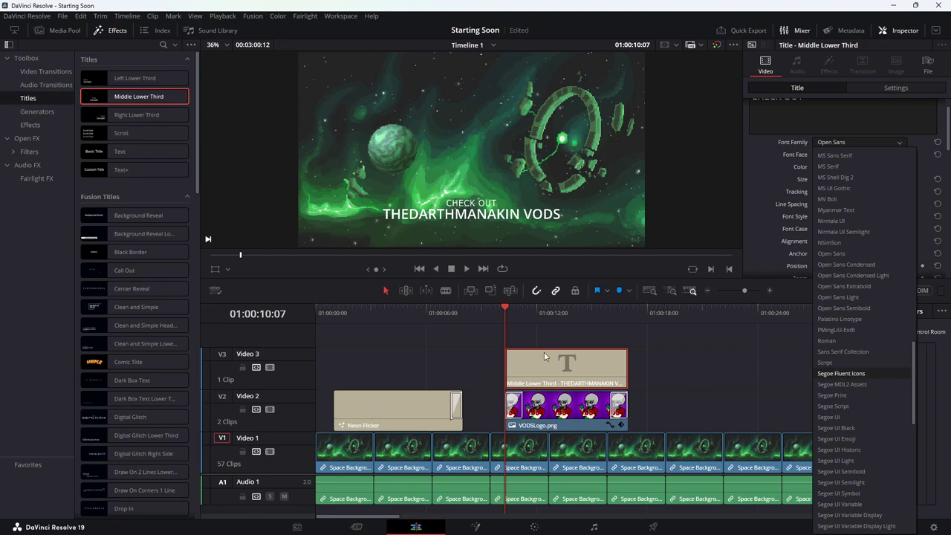
left_click(748, 252)
left_click(392, 411)
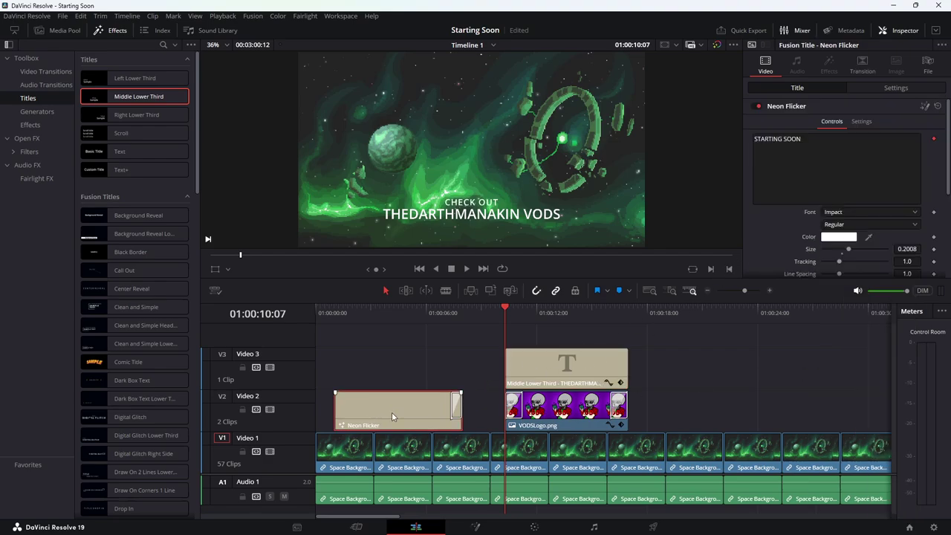
left_click(540, 366)
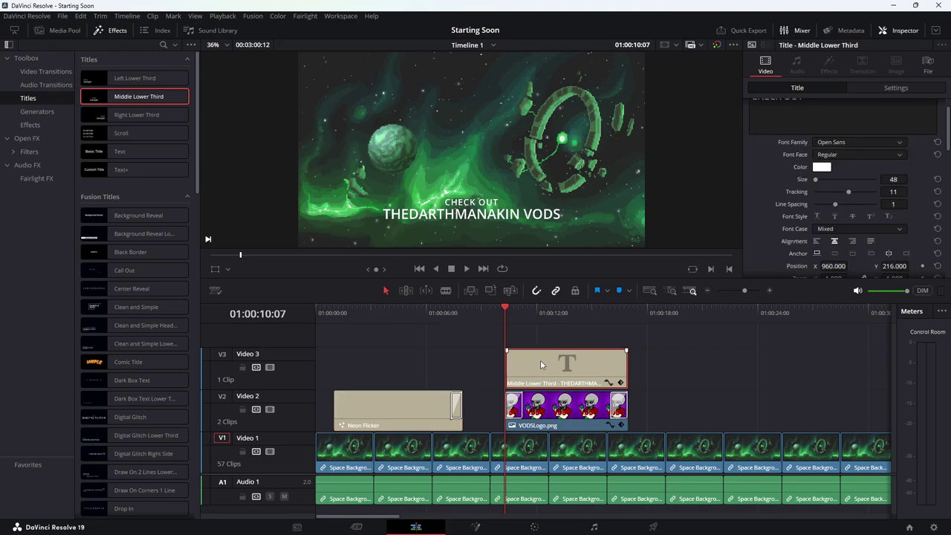
left_click(856, 141)
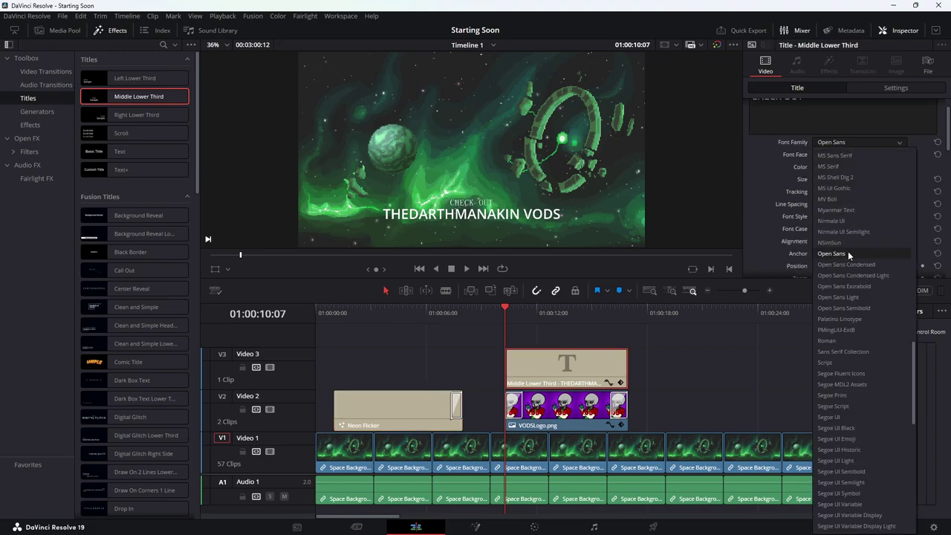
scroll(848, 251, "up", 7)
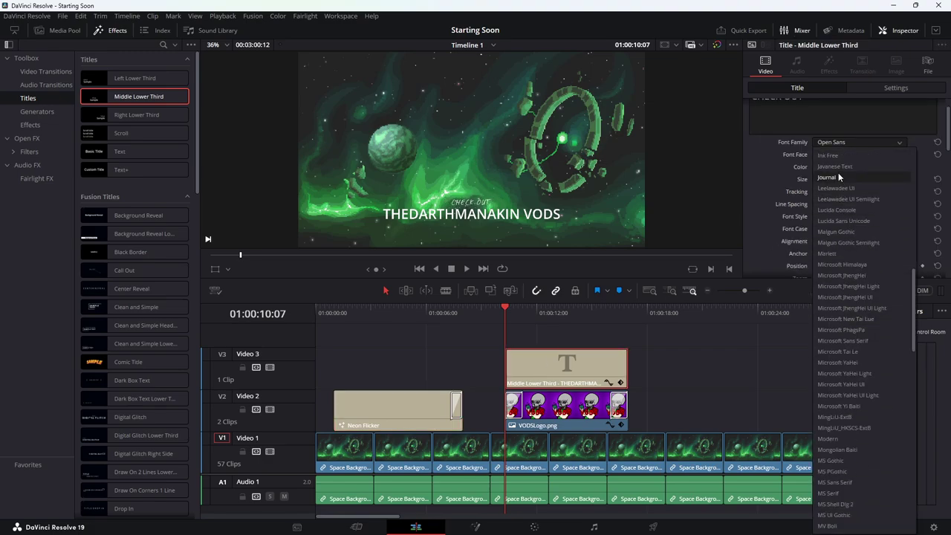
left_click(834, 178)
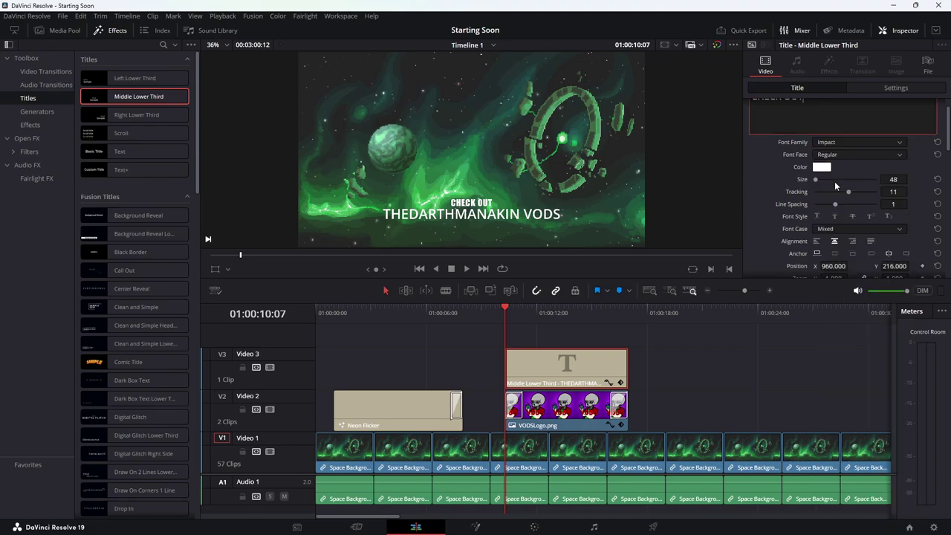
key("ctrl+s")
Set the font family of the title's "THEDARTHMANAKIN VODS" line to Impact
left_click(569, 401)
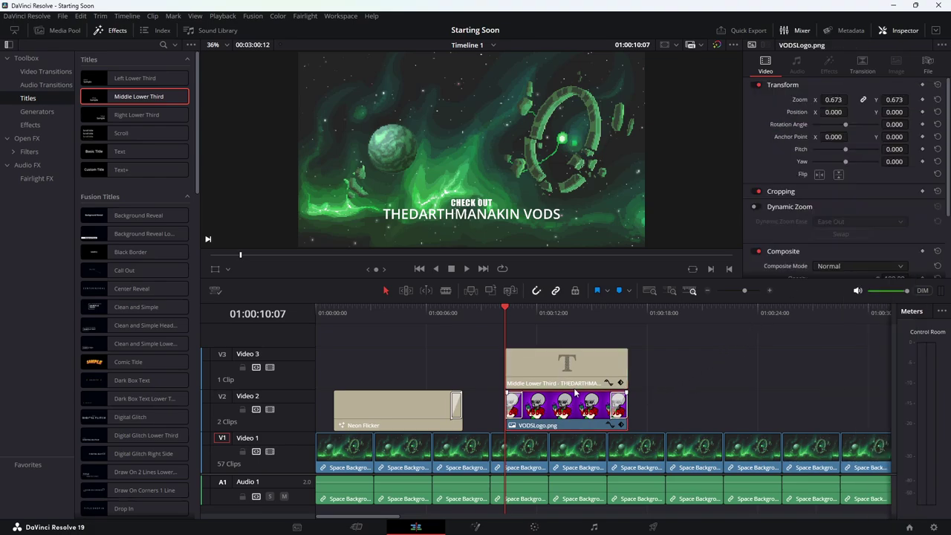
left_click(576, 371)
scroll(823, 198, "down", 1)
scroll(823, 197, "down", 5)
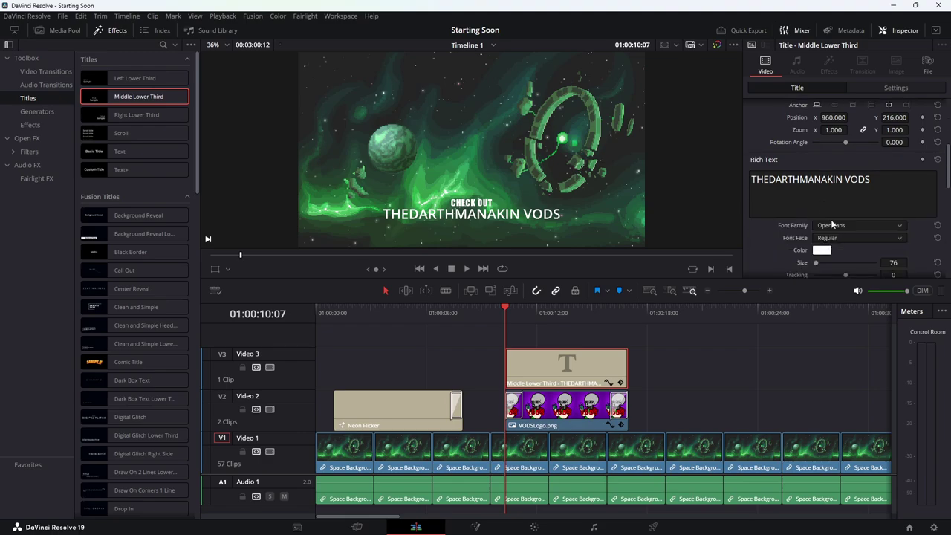
left_click(836, 225)
scroll(839, 283, "up", 8)
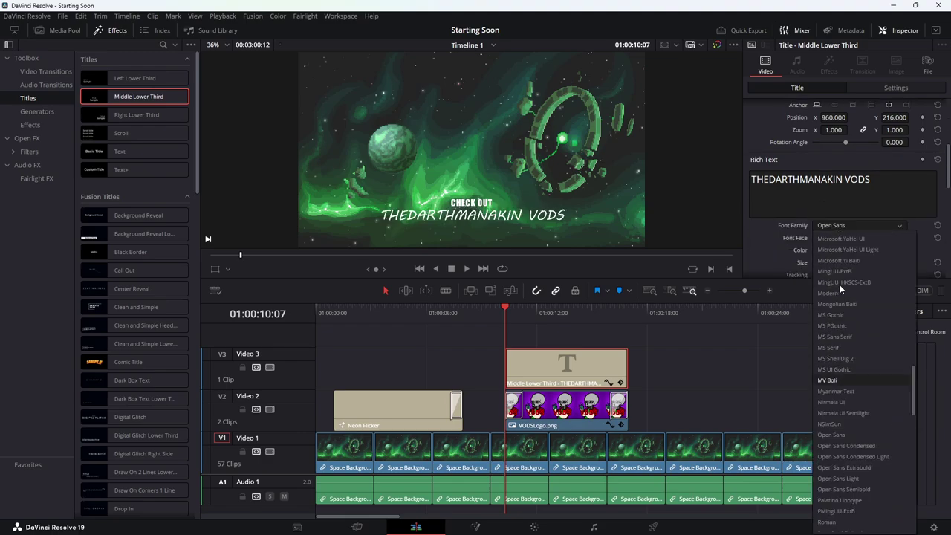
scroll(839, 281, "up", 1)
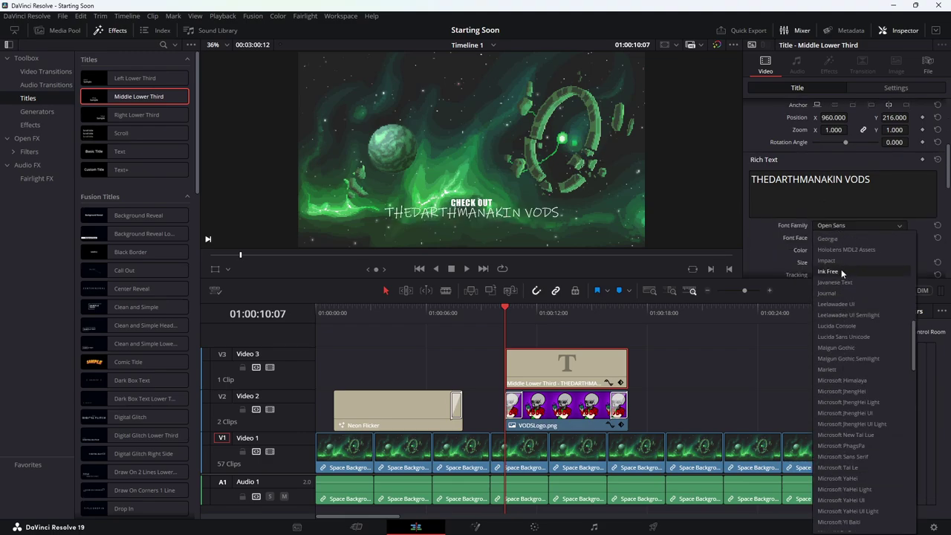
left_click(831, 262)
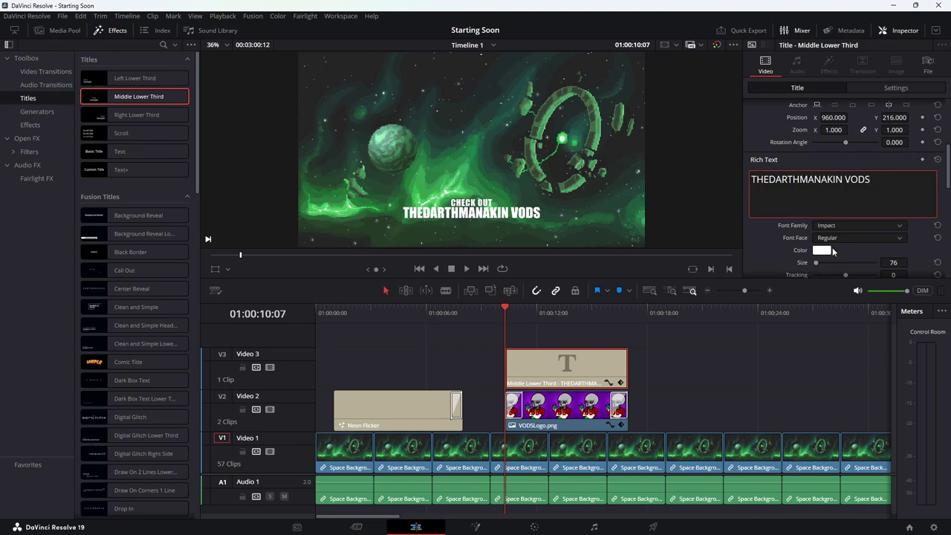
Set the size of the title's "CHECK OUT" line to 101 and colour it bright magenta
scroll(775, 254, "up", 5)
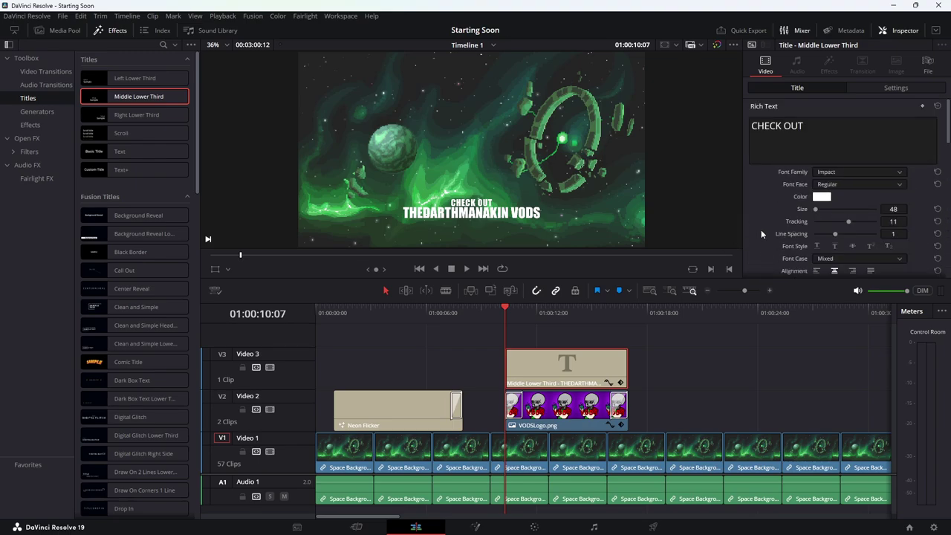
scroll(815, 208, "up", 5)
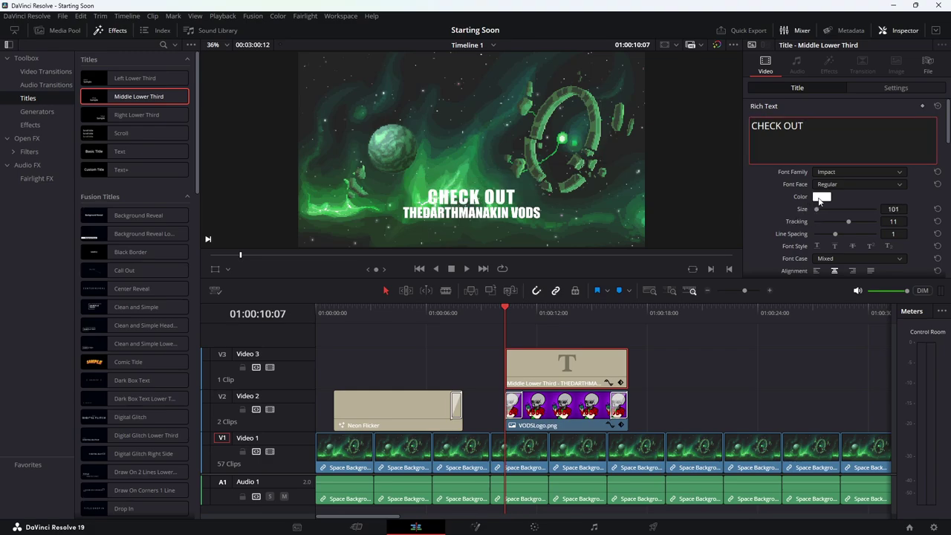
left_click(821, 196)
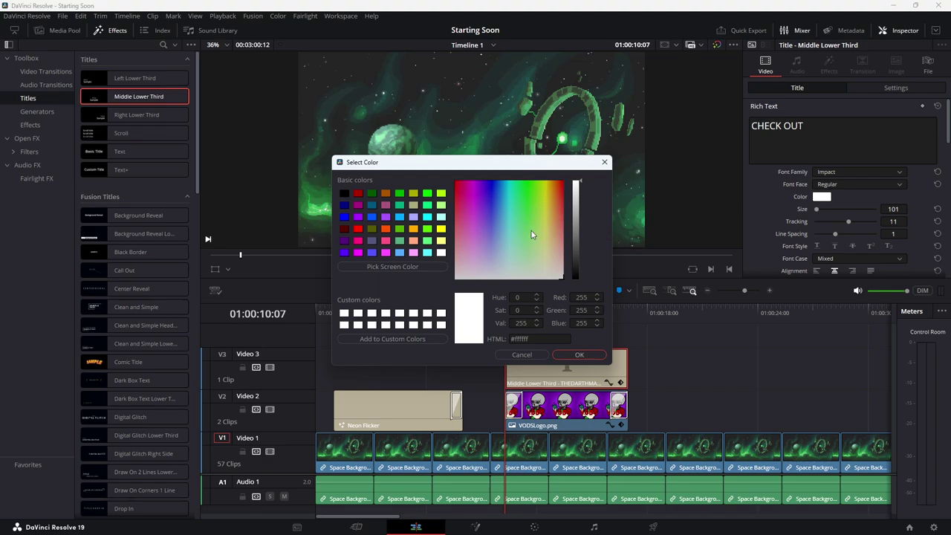
left_click_drag(474, 198, 475, 180)
left_click(581, 354)
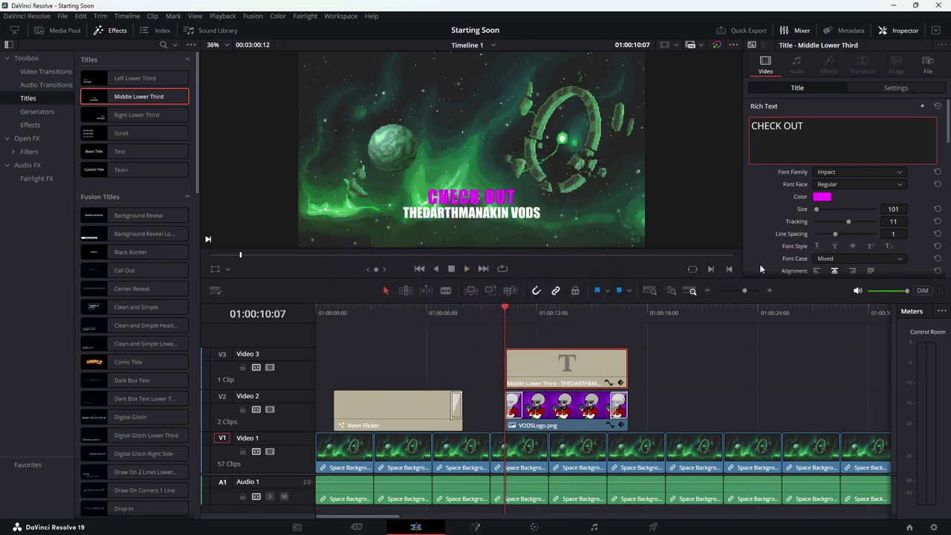
left_click(768, 198)
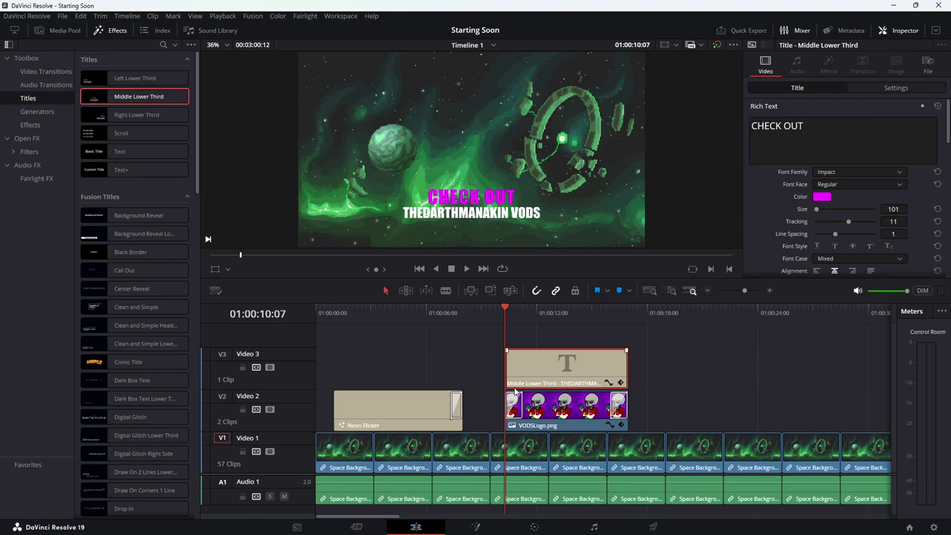
Try to ripple-delete the Middle Lower Third title, then undo the deletion
key("Delete")
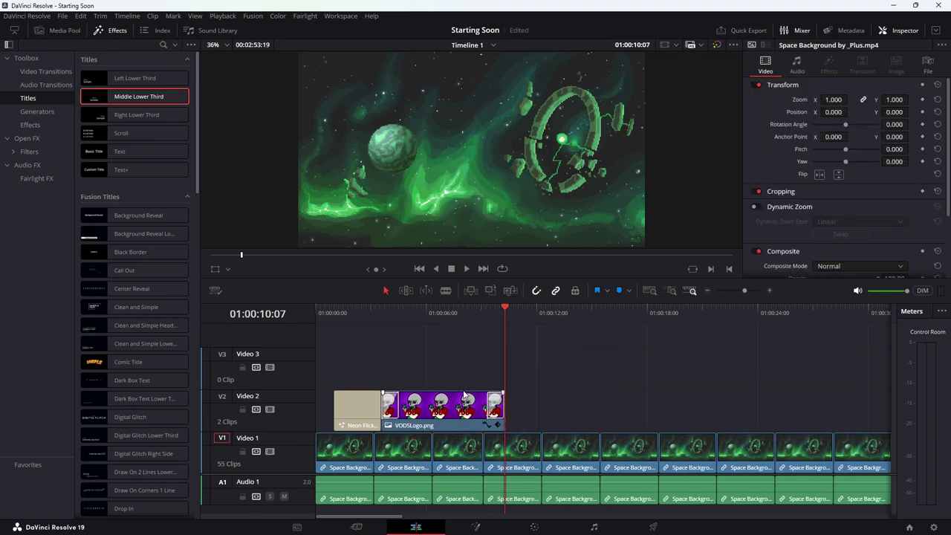
key("ctrl+z")
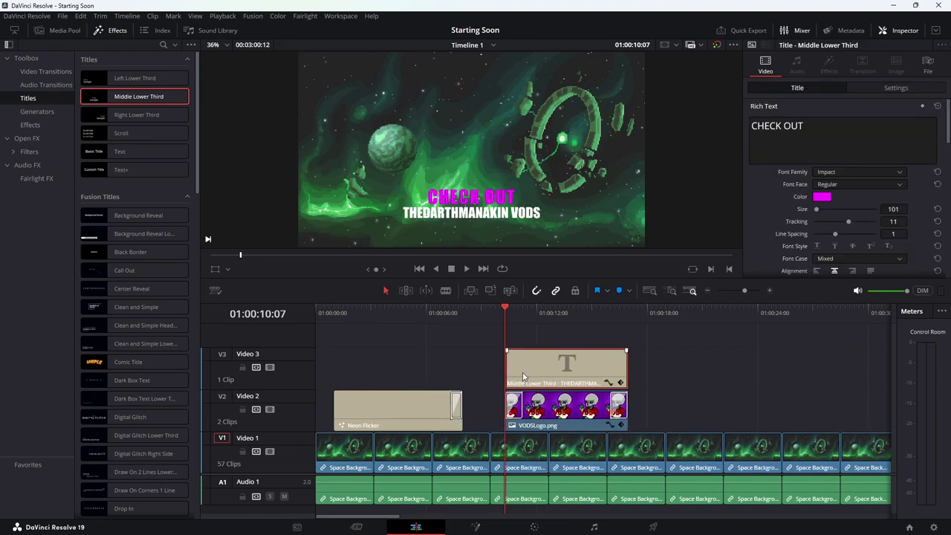
key("ctrl+z")
key("ctrl+shift+z")
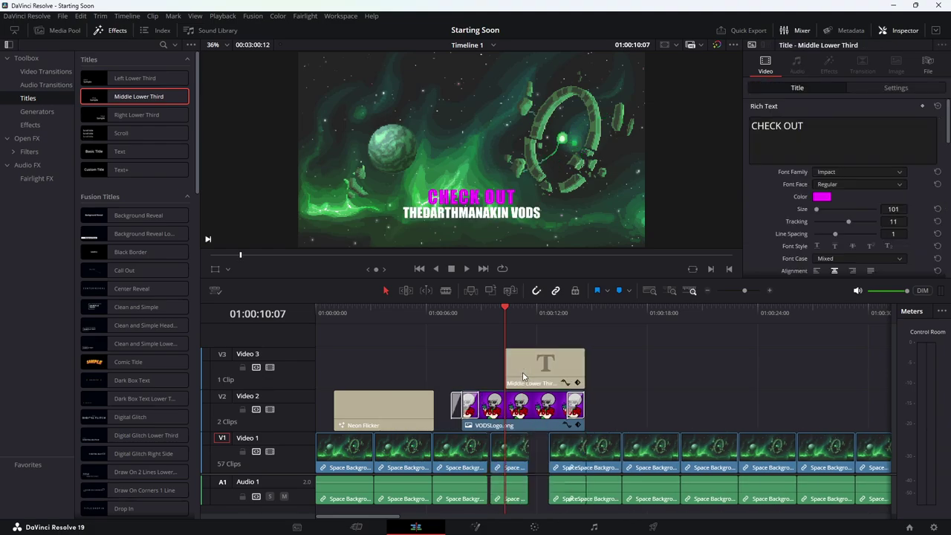
Shift the Middle Lower Third title clip along its track and cut it from the timeline
left_click_drag(591, 363, 643, 362)
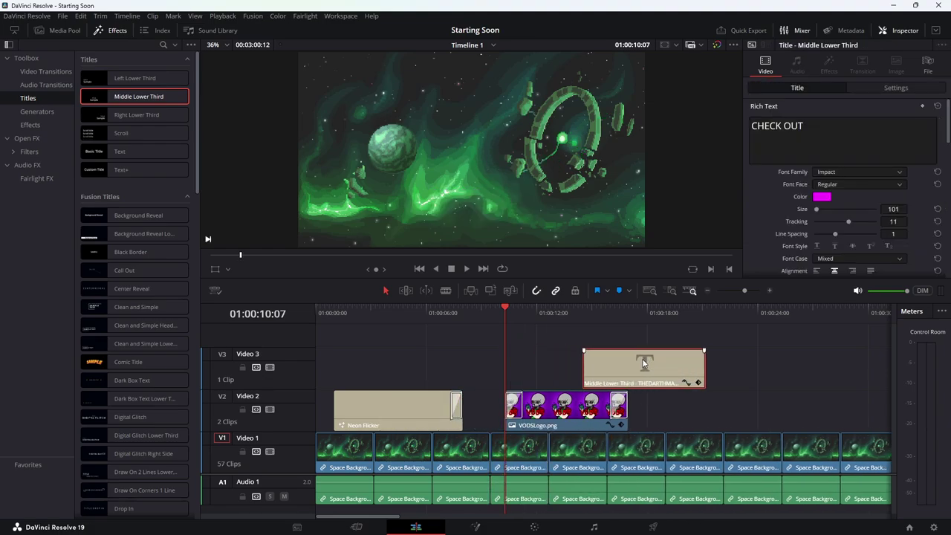
right_click(643, 362)
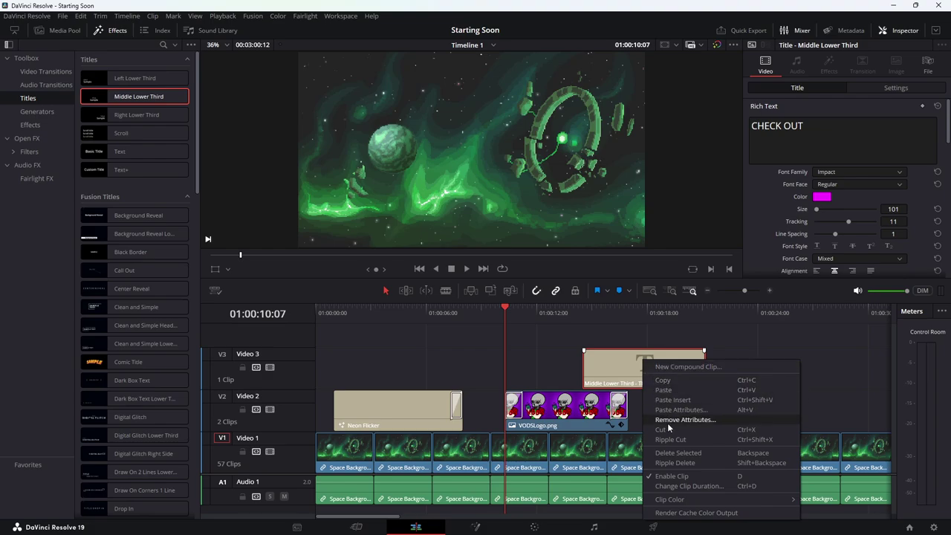
left_click(668, 429)
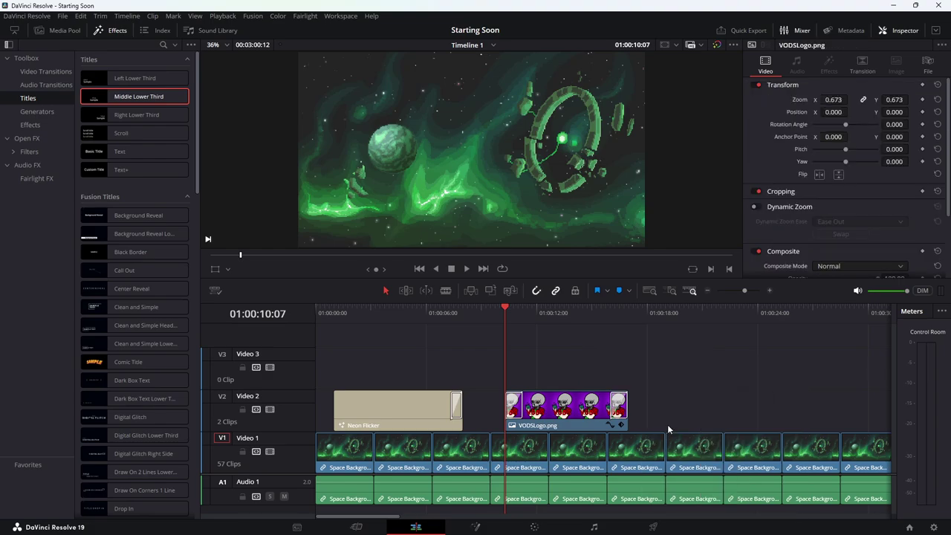
Try twice to paste a copy of the Neon Flicker title above the VODSLogo.png clip, undoing each paste
right_click(414, 404)
left_click(407, 410)
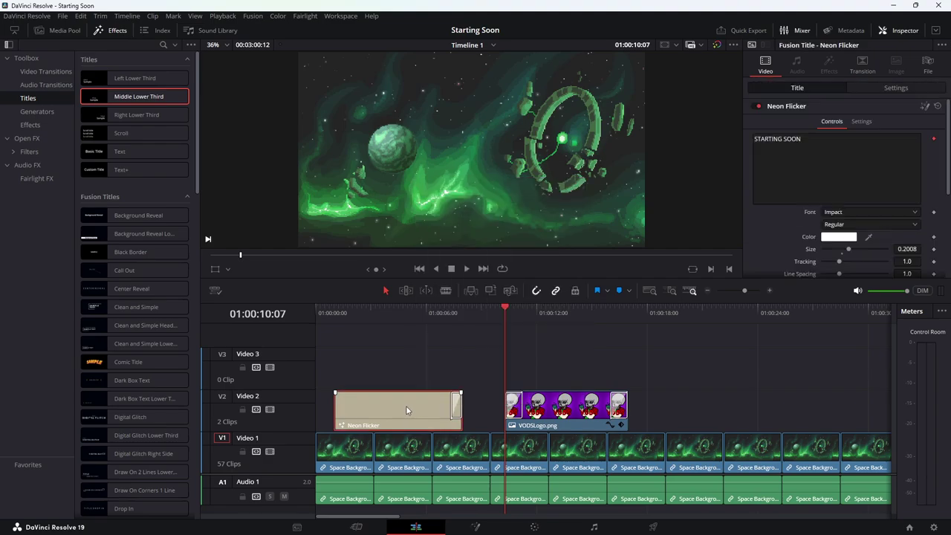
left_click(514, 373)
key("ctrl+v")
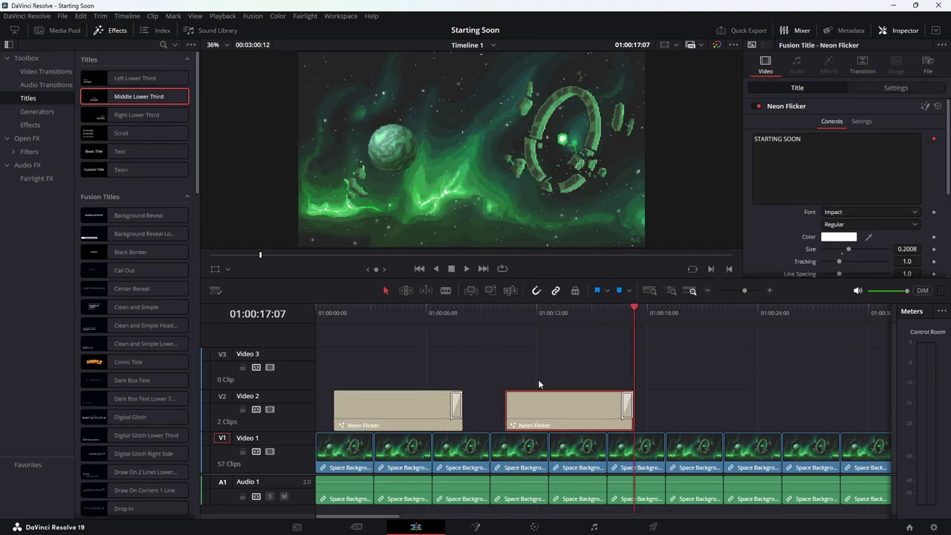
mouse_move(551, 405)
left_mouse_down()
mouse_move(546, 366)
mouse_move(553, 402)
left_mouse_up()
key("ctrl+z")
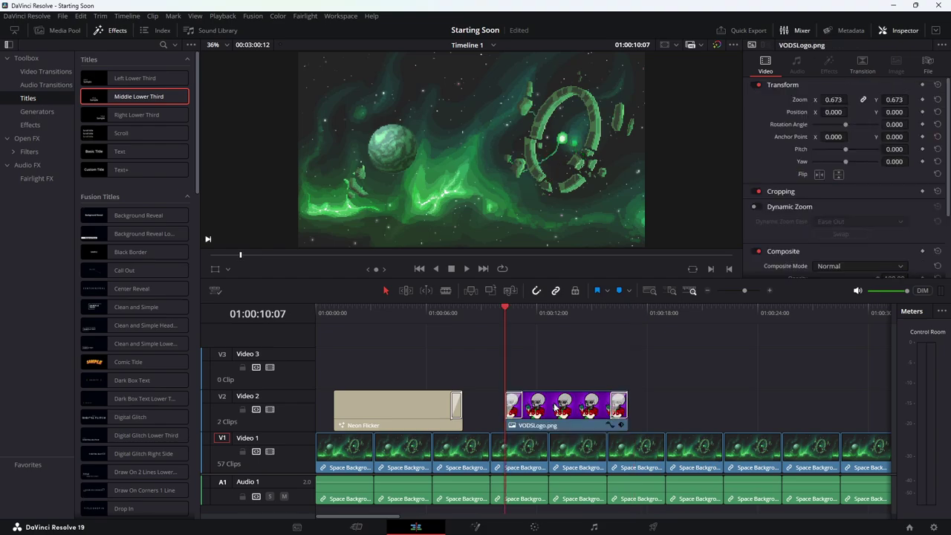
right_click(427, 408)
left_click(556, 346)
key("ctrl+v")
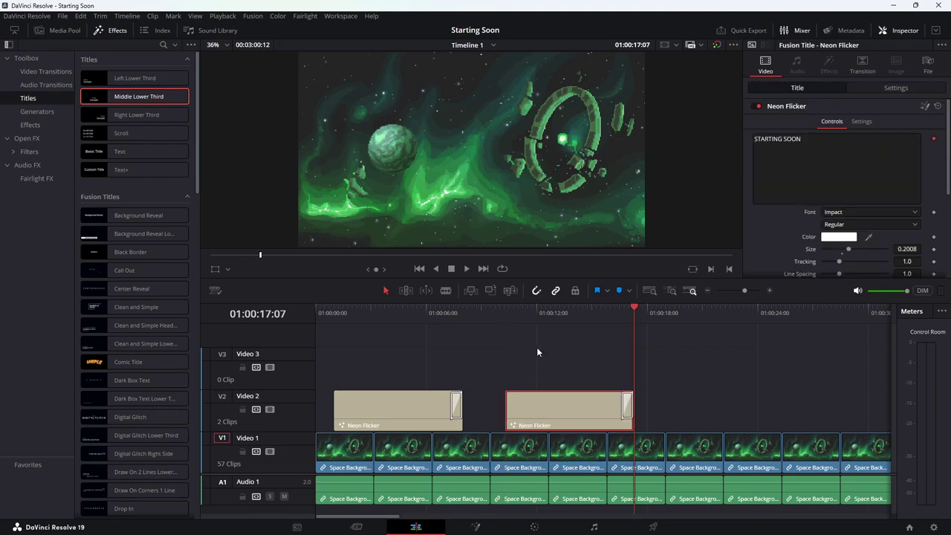
key("ctrl+z")
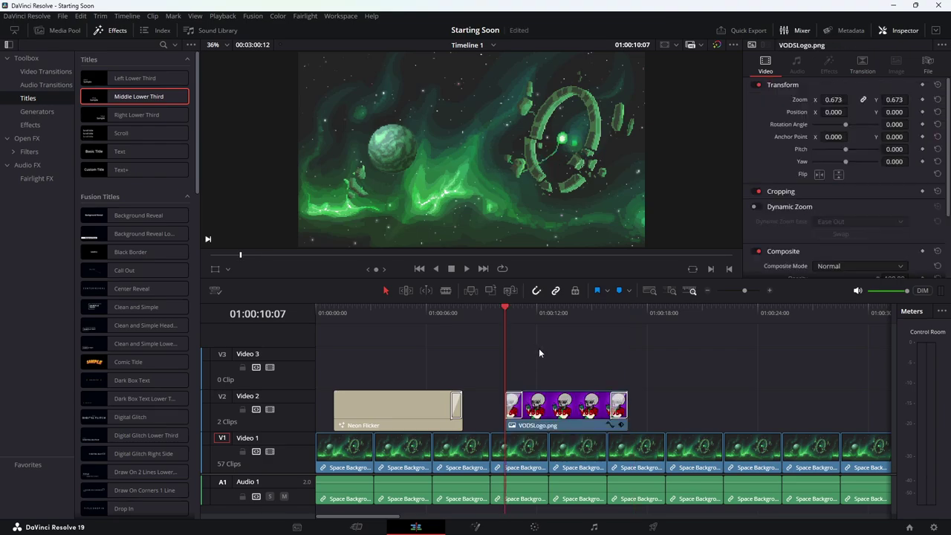
Add a new Neon Flicker title on Video 3 above the VODSLogo.png clip, aligned with its start
left_click(415, 406)
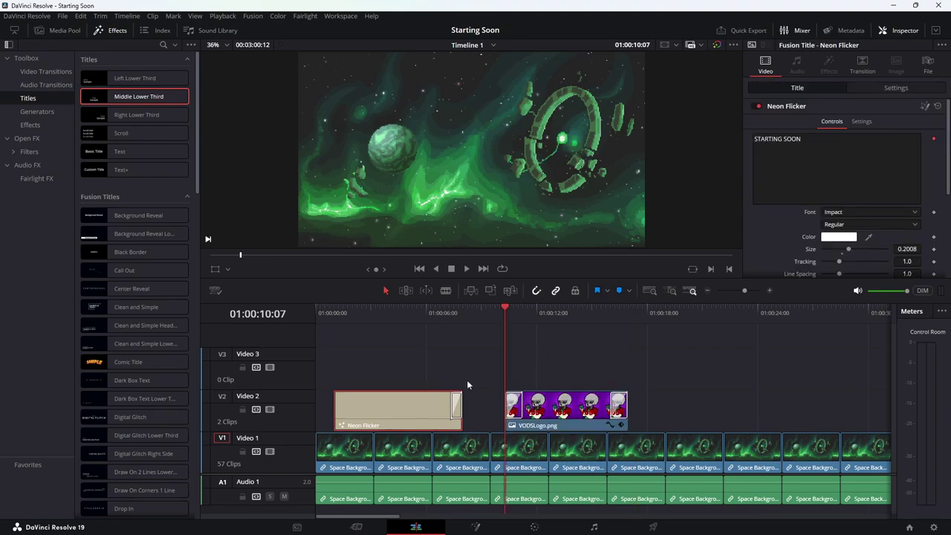
scroll(160, 351, "down", 10)
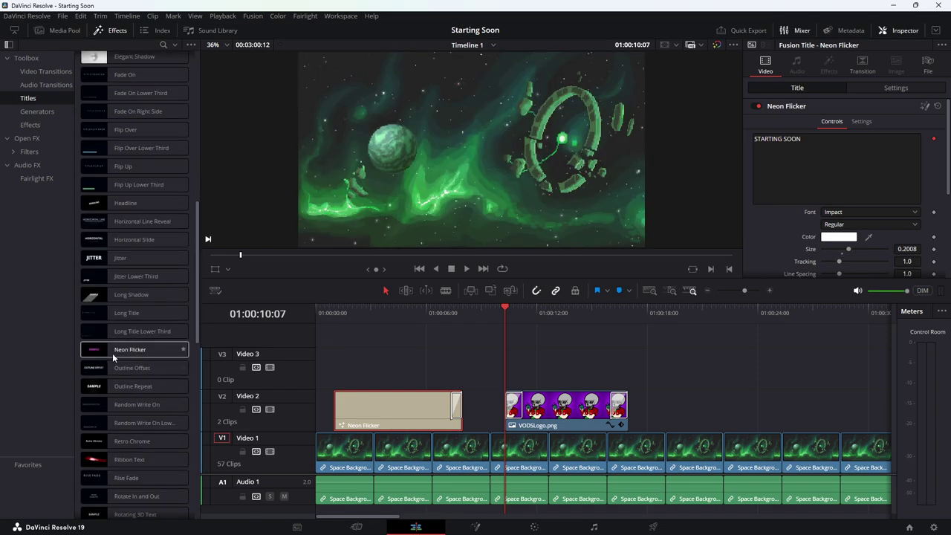
left_click_drag(113, 351, 513, 358)
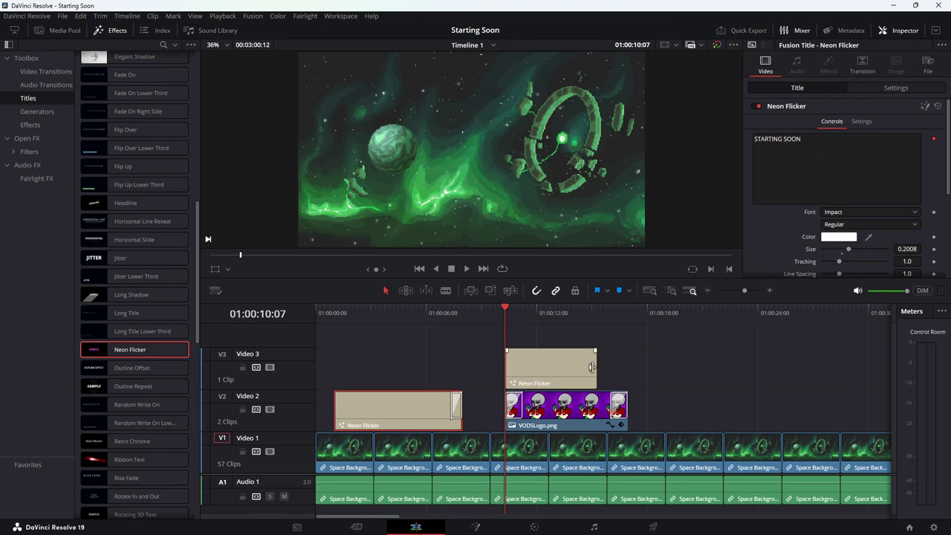
left_click(530, 370)
key("ctrl+z")
key("ctrl+z")
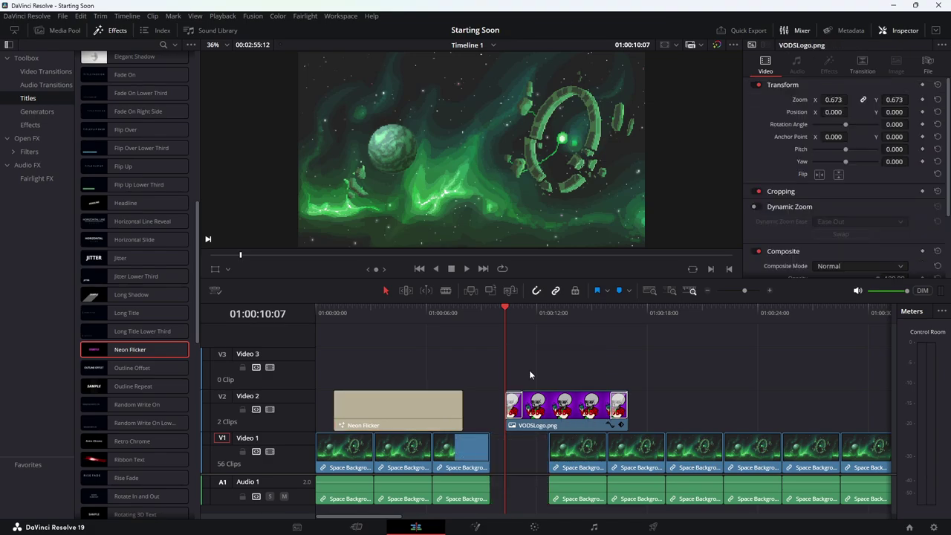
key("ctrl+shift+z")
key("ctrl+shift+z")
Ripple-cut the new Neon Flicker title from Video 3 and move the VODSLogo.png clip up to Video 3
right_click(548, 354)
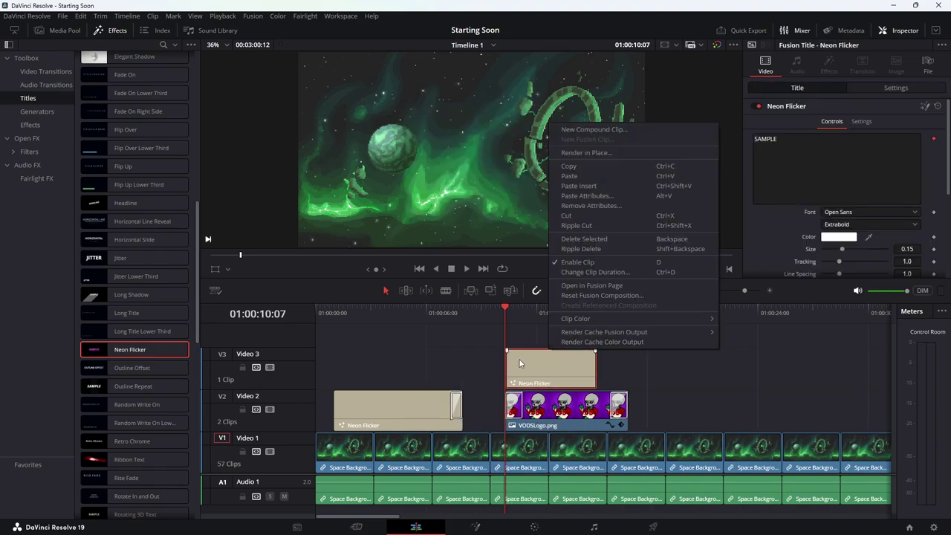
left_click(580, 225)
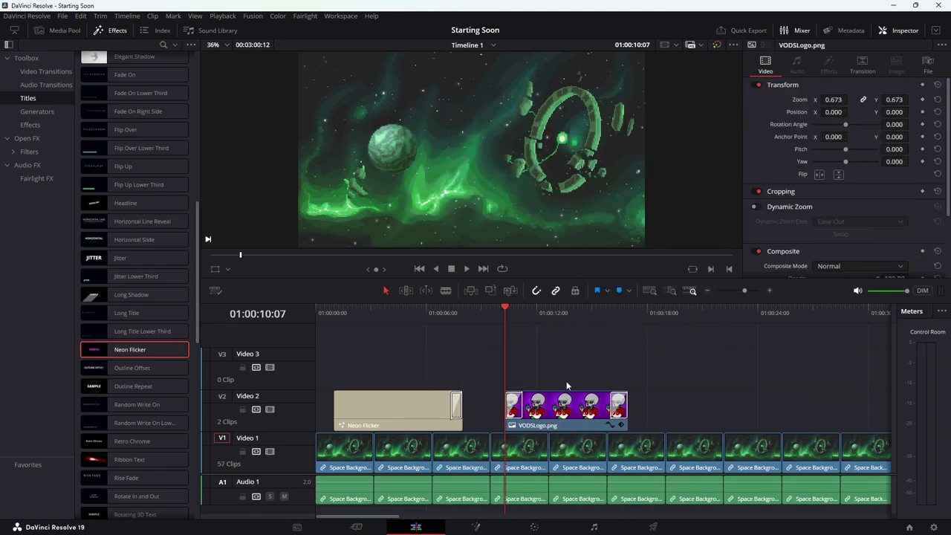
left_click_drag(554, 392, 554, 380)
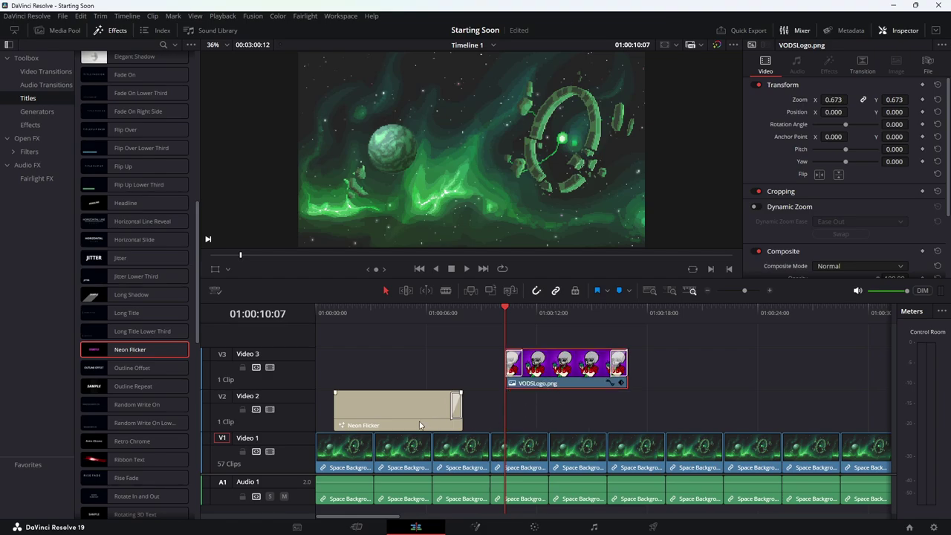
Paste a copy of the STARTING SOON Neon Flicker title beneath the VODSLogo.png clip and trim its end to match the logo clip
left_click(393, 407)
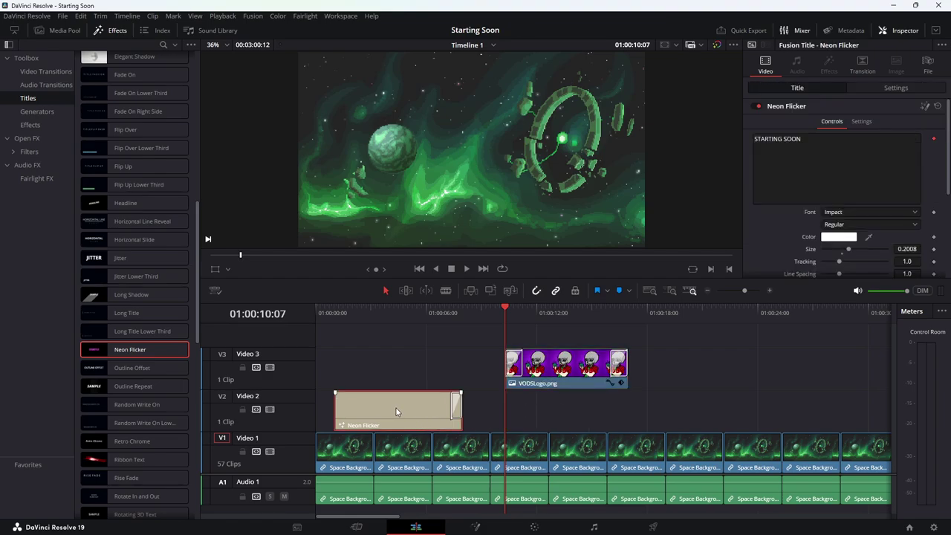
key("ctrl+v")
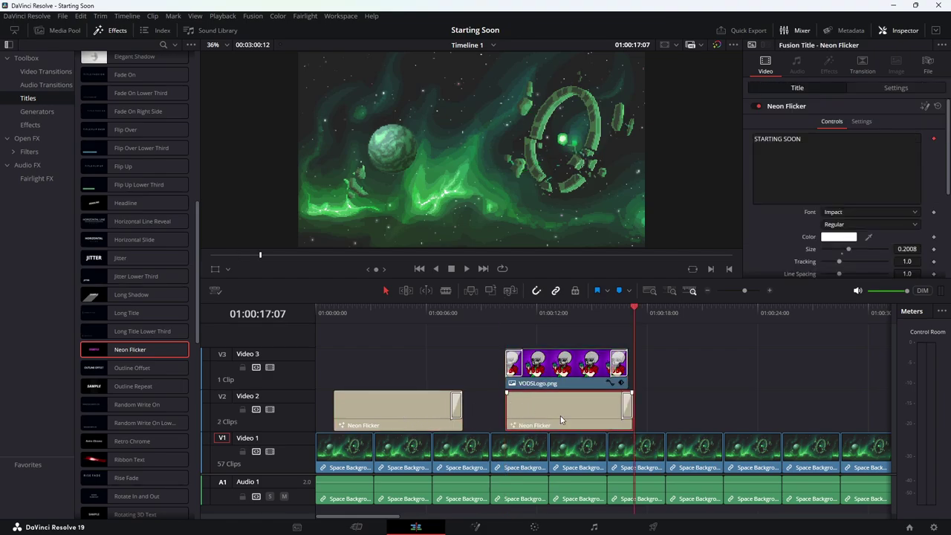
left_click(631, 424)
left_click_drag(631, 424, 629, 424)
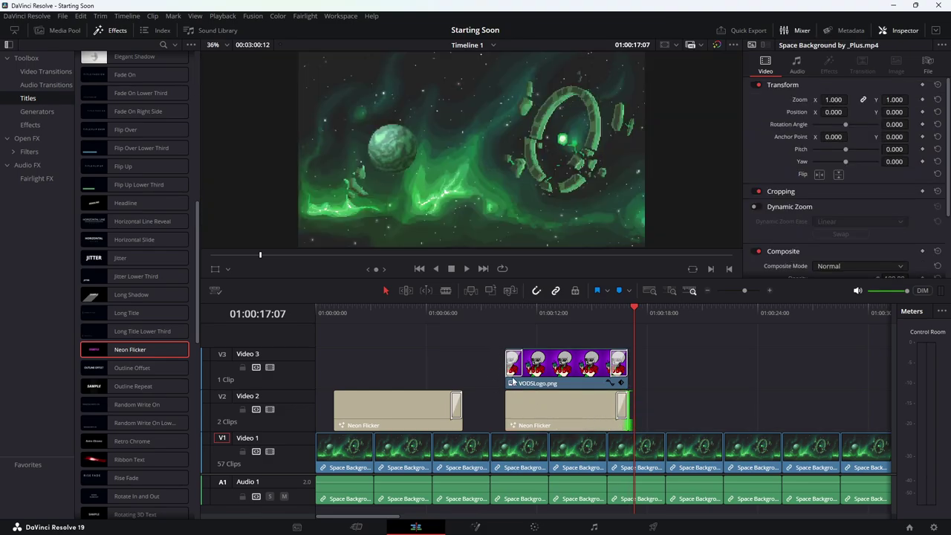
Reduce the copied title's size to 0.1693 and replace its text with "CHECK OUT" and "THEDARTHMANAKIN VODS" on two lines
left_click(516, 308)
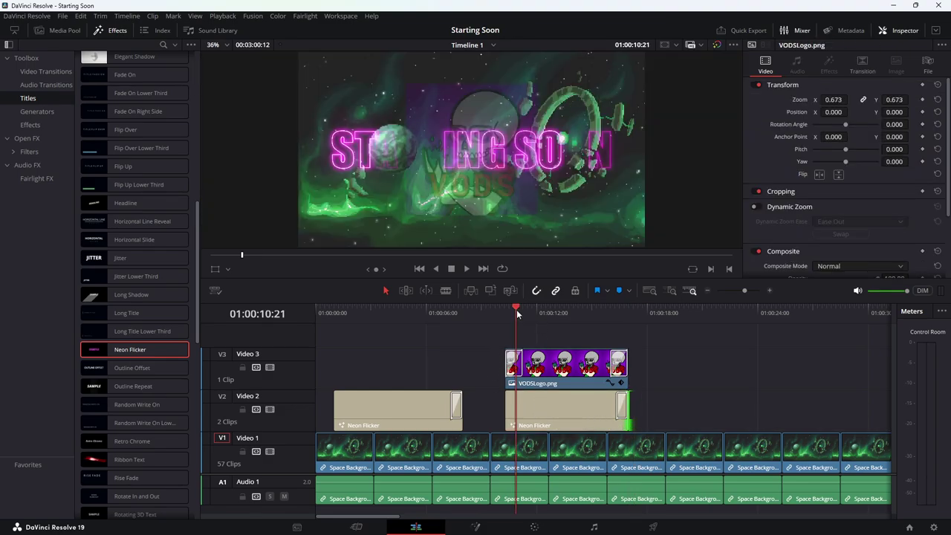
left_click(552, 399)
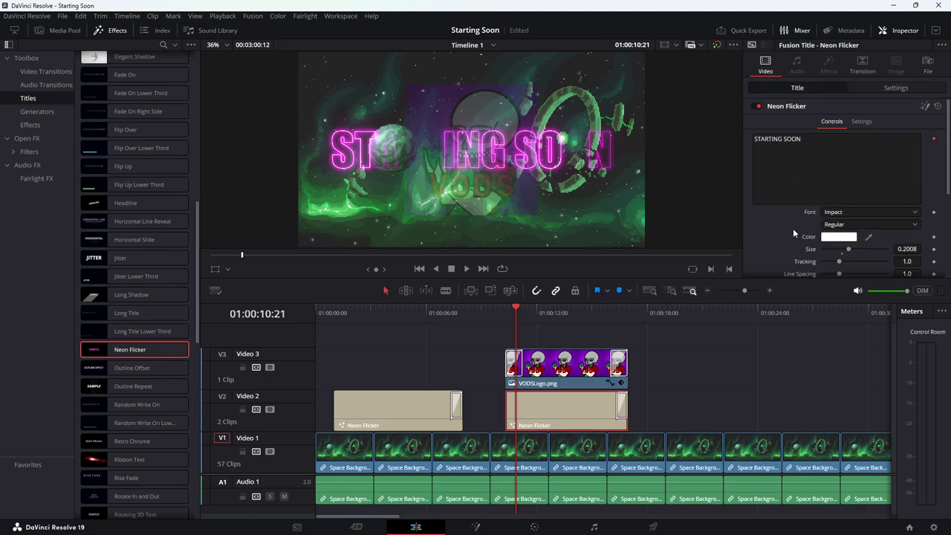
left_click_drag(848, 250, 843, 251)
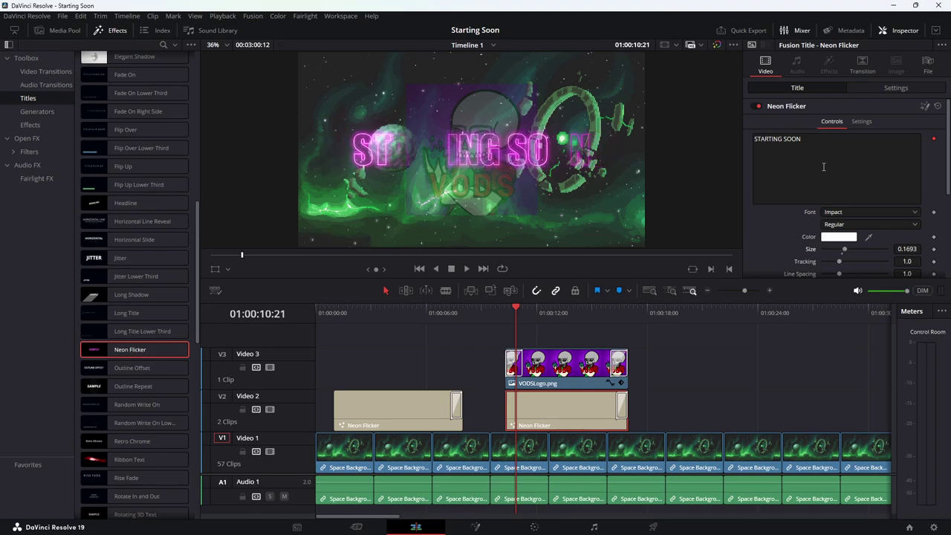
left_click(798, 139)
left_click_drag(799, 139, 756, 140)
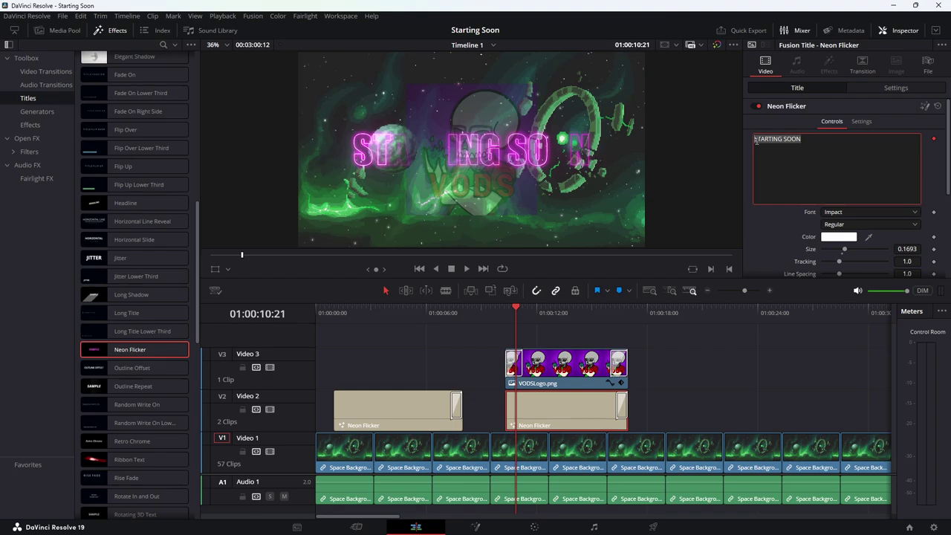
type("CHECK OUT ")
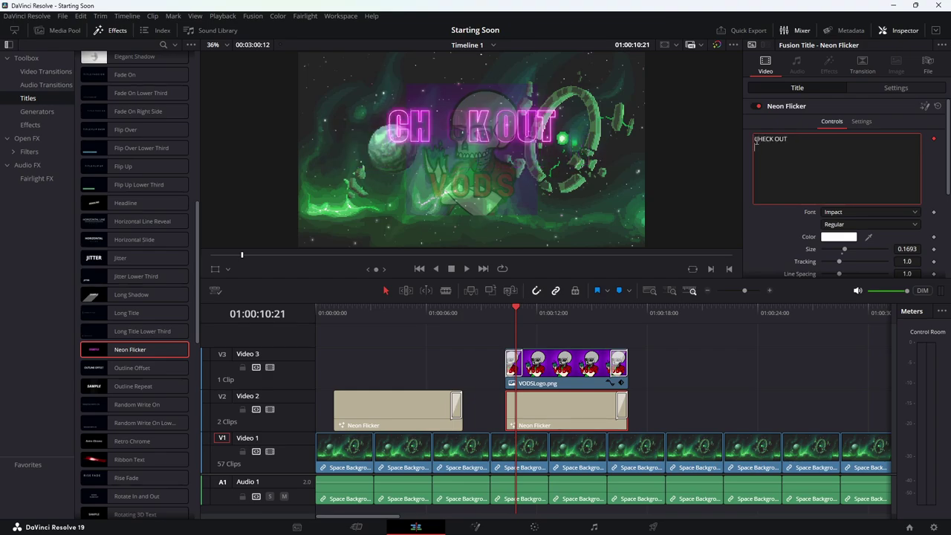
type("THEDARTH")
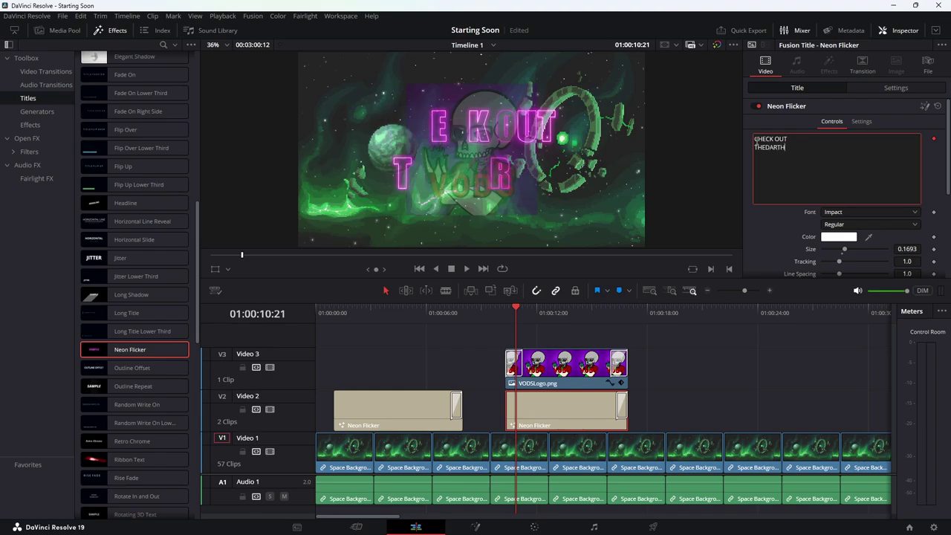
type("MANAKIN")
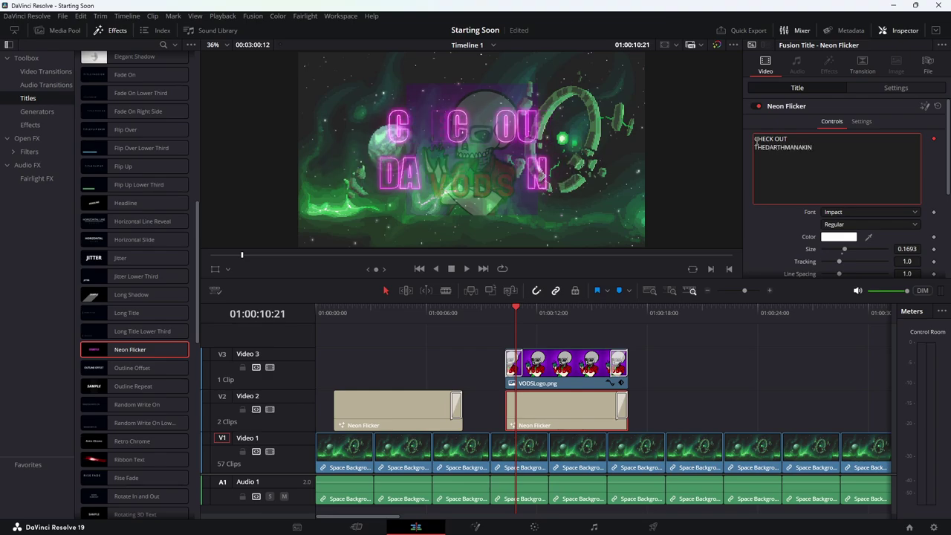
type(" VODS")
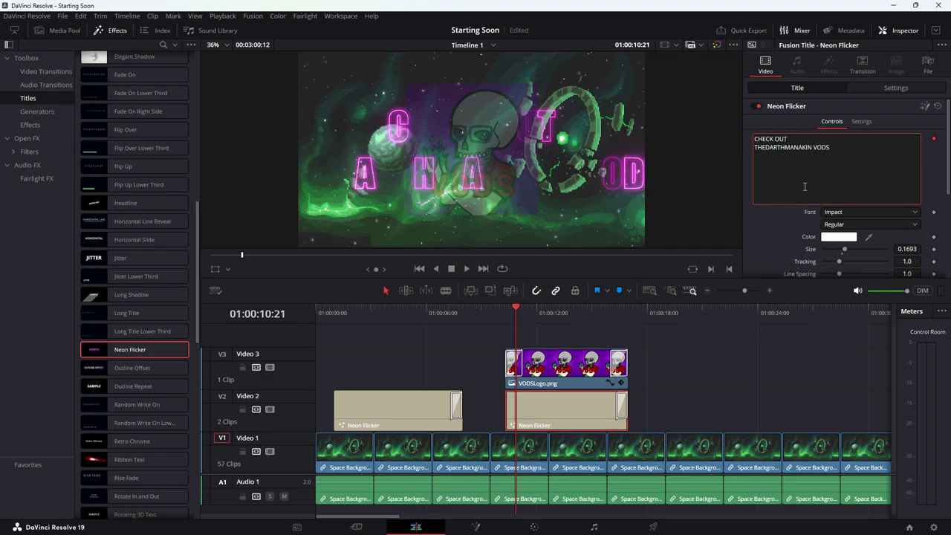
Move the copied Neon Flicker title to a new video track above the VODSLogo.png clip
left_click(570, 312)
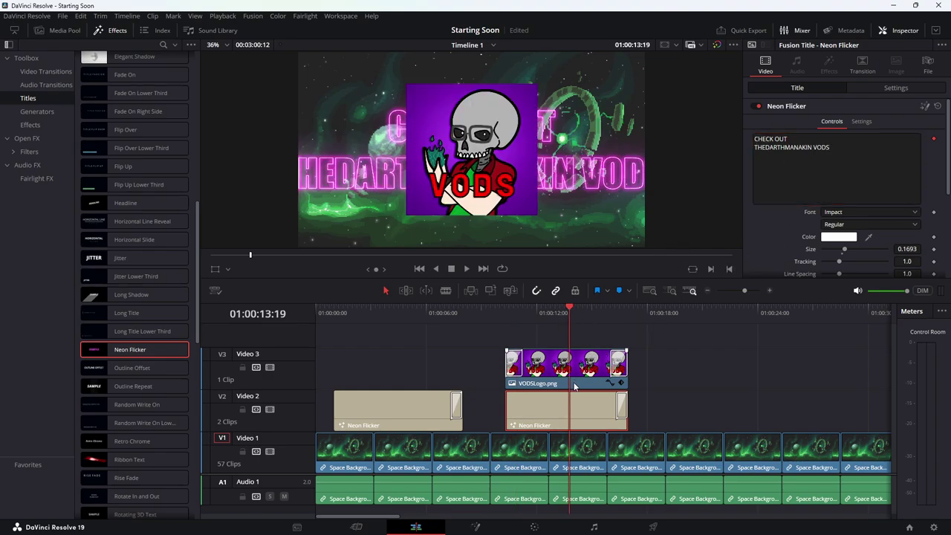
left_click_drag(554, 404, 551, 341)
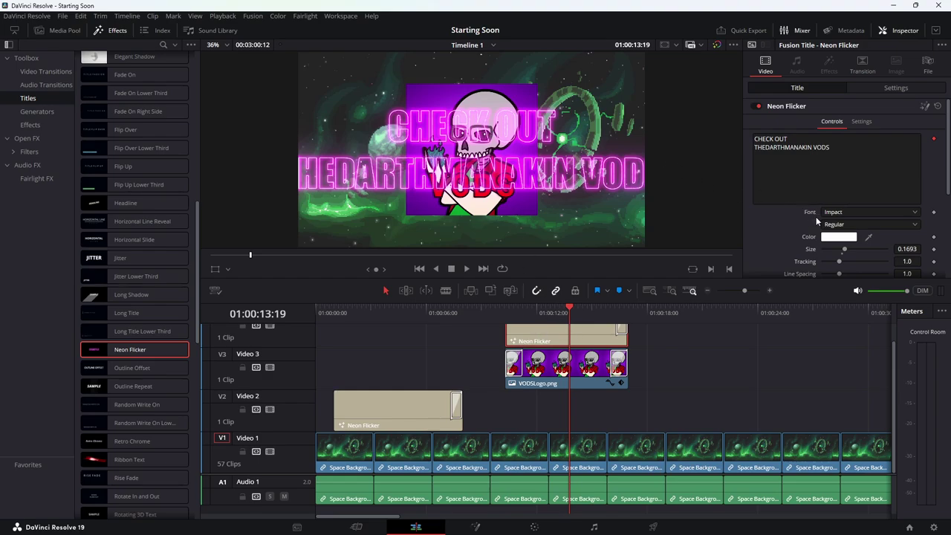
Reduce the CHECK OUT title's text size to 0.1299 and save the project
scroll(775, 245, "down", 2)
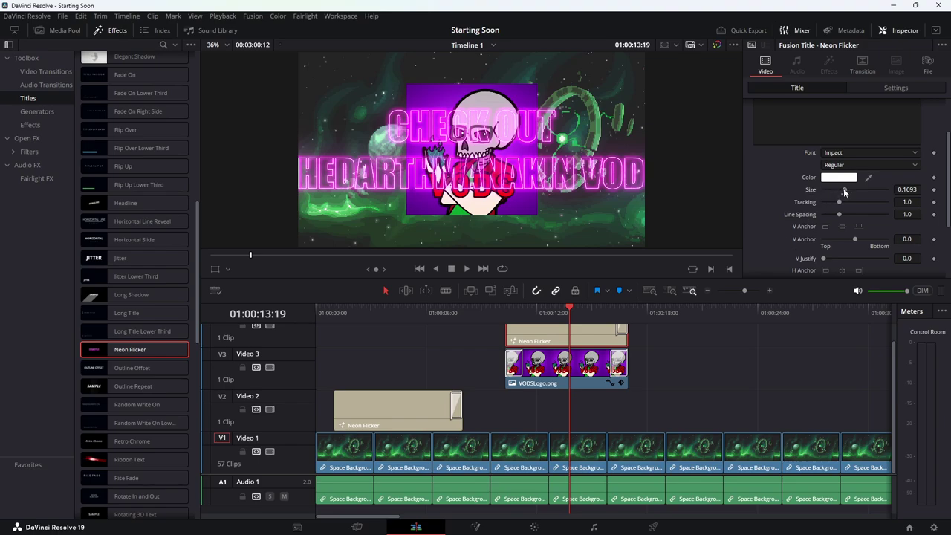
left_click_drag(843, 193, 838, 190)
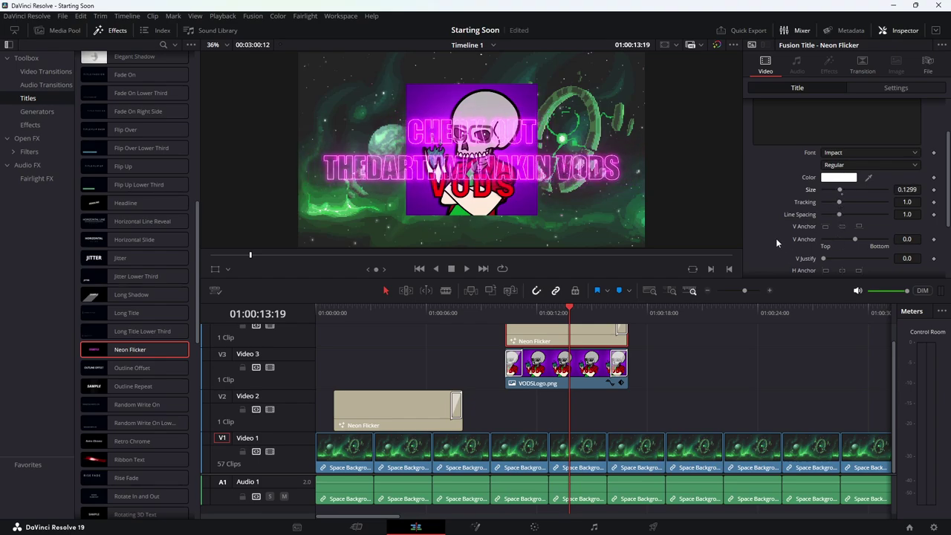
scroll(776, 238, "up", 3)
scroll(775, 238, "down", 3)
key("ctrl+s")
Examine the title's anchor, flicker and transform settings for ways to adjust its layout
scroll(774, 226, "down", 3)
scroll(775, 230, "down", 1)
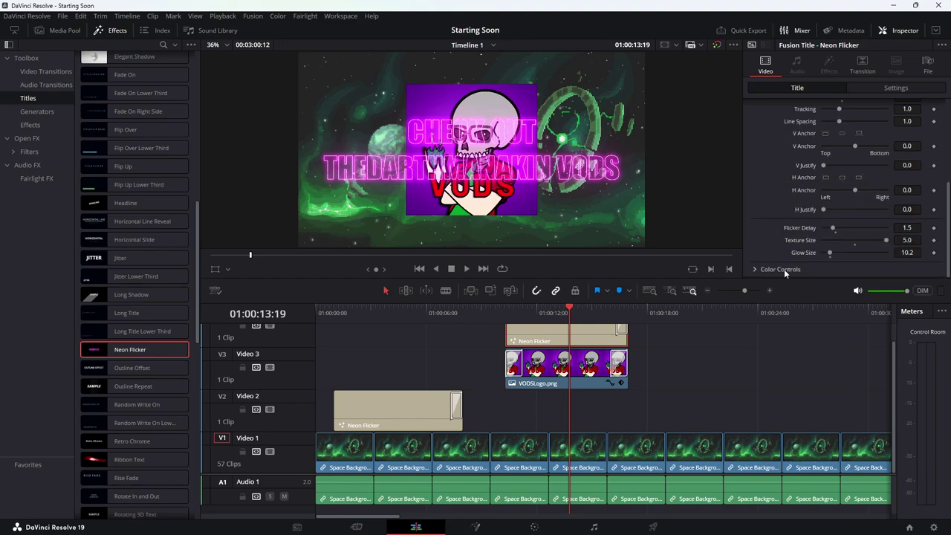
scroll(773, 224, "up", 4)
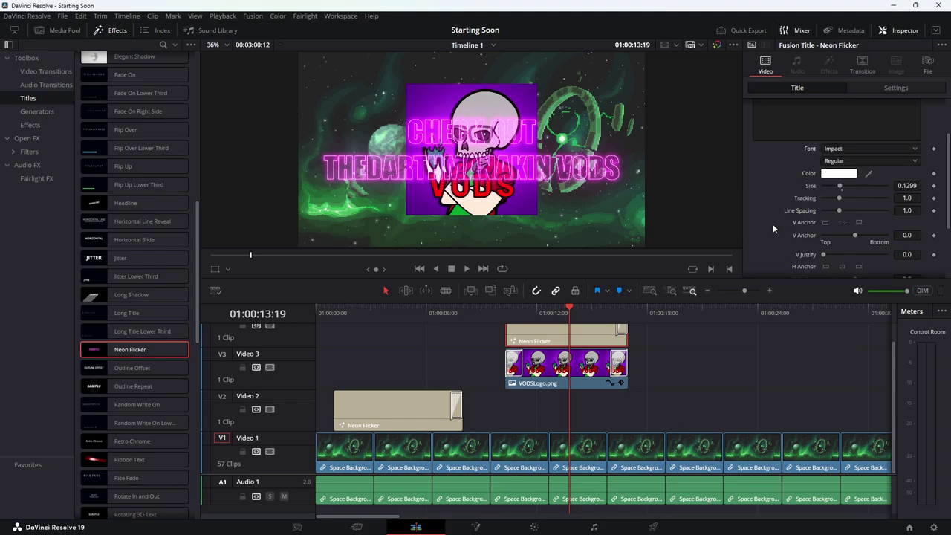
scroll(864, 118, "up", 1)
left_click(855, 123)
left_click(834, 121)
left_click(883, 89)
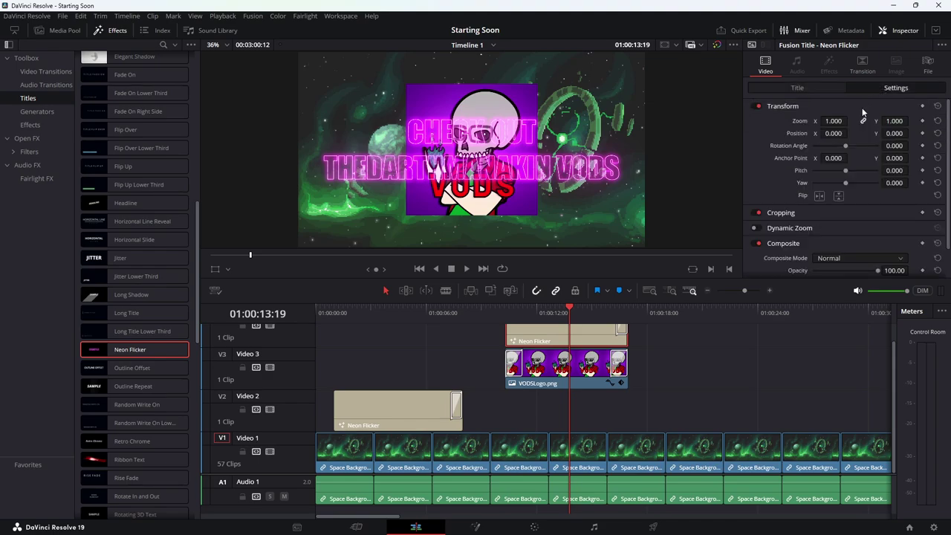
left_click(789, 90)
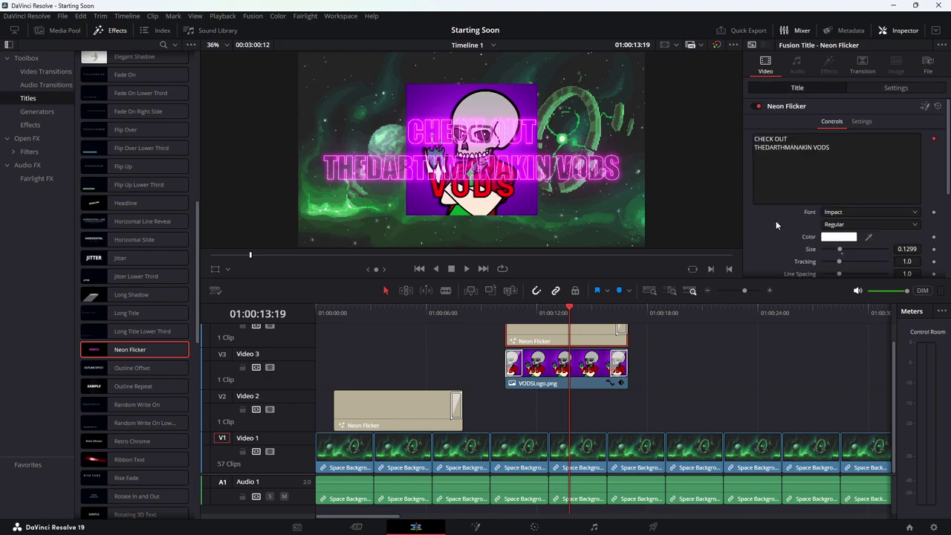
Increase the CHECK OUT title's size to 0.1457 and set its tracking to 1.0
scroll(776, 219, "down", 1)
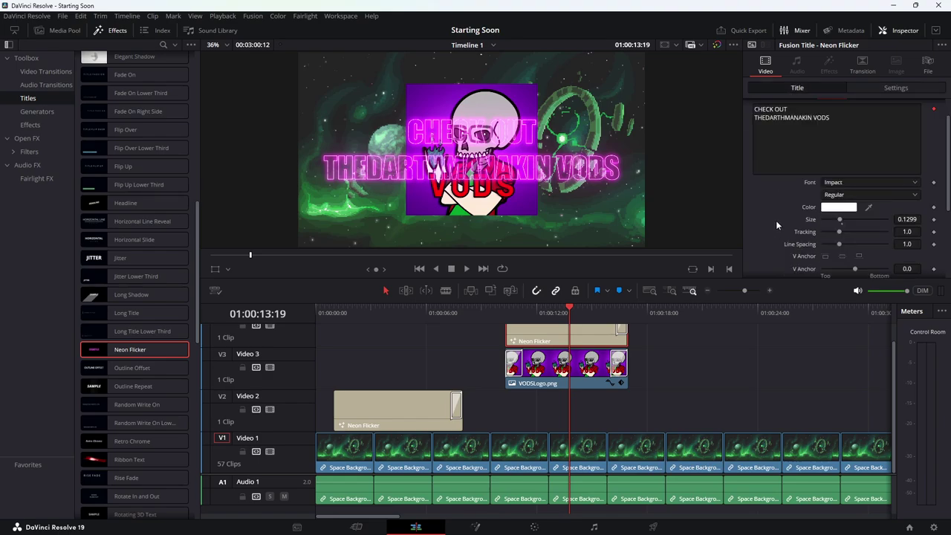
scroll(775, 220, "down", 1)
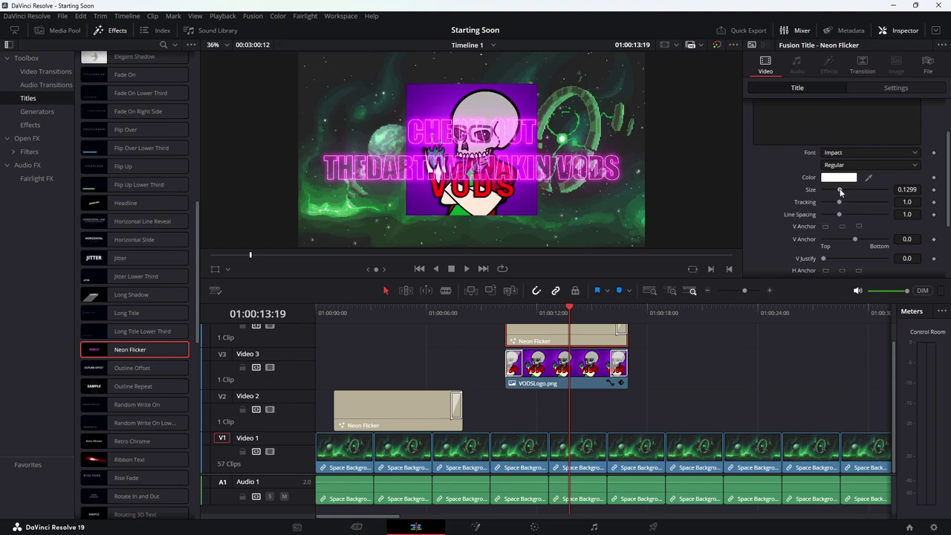
left_click_drag(838, 190, 837, 200)
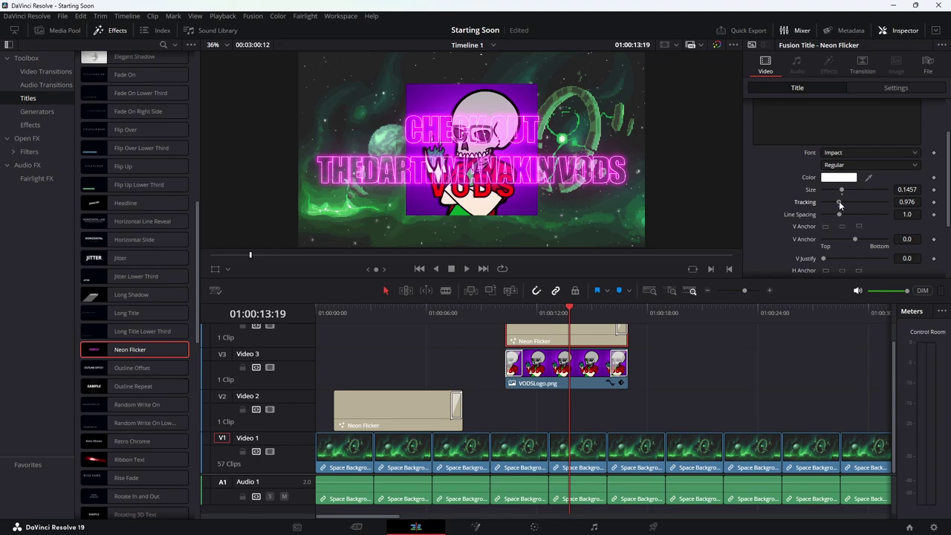
left_click(906, 201)
type("1")
key("Tab")
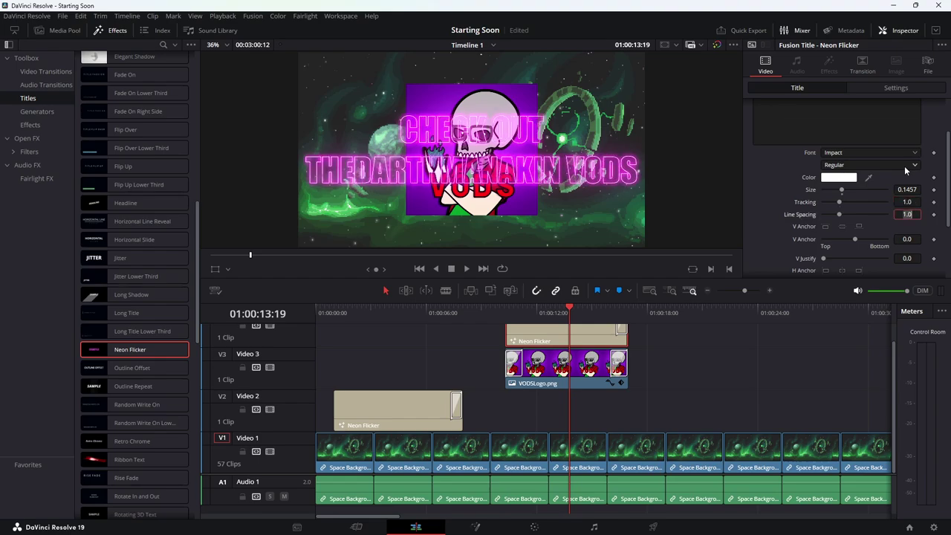
Set the CHECK OUT title's line spacing to 0.75
left_click(840, 214)
left_click_drag(841, 215, 837, 216)
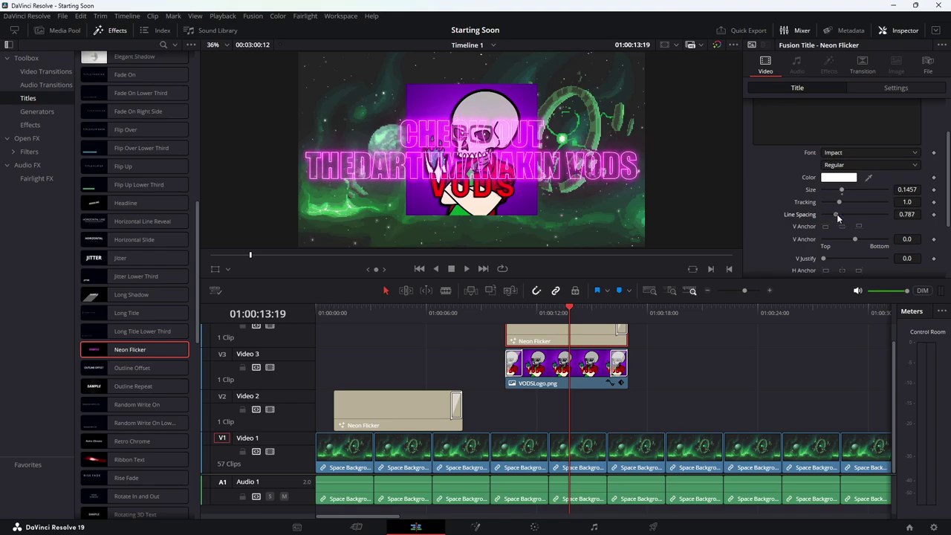
left_click_drag(836, 214, 836, 214)
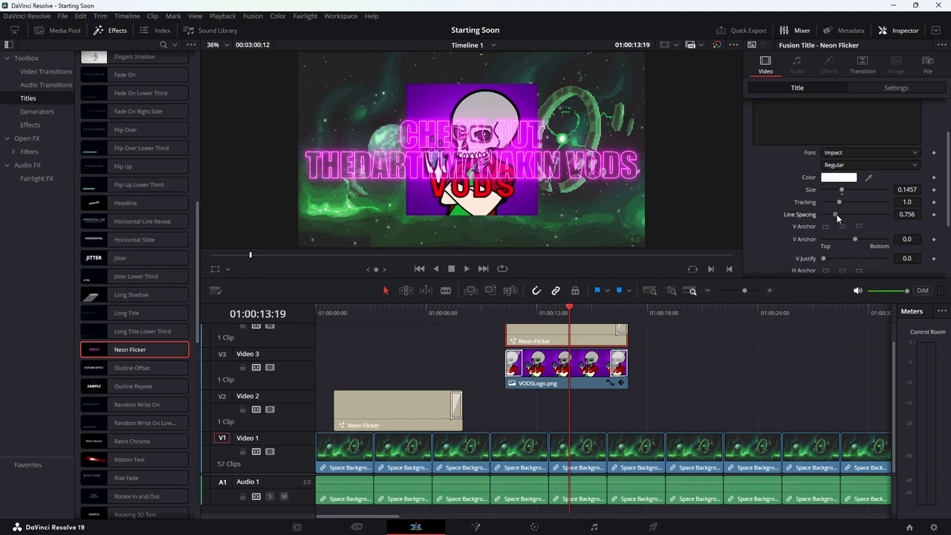
left_click(906, 214)
type("0.75")
key("Tab")
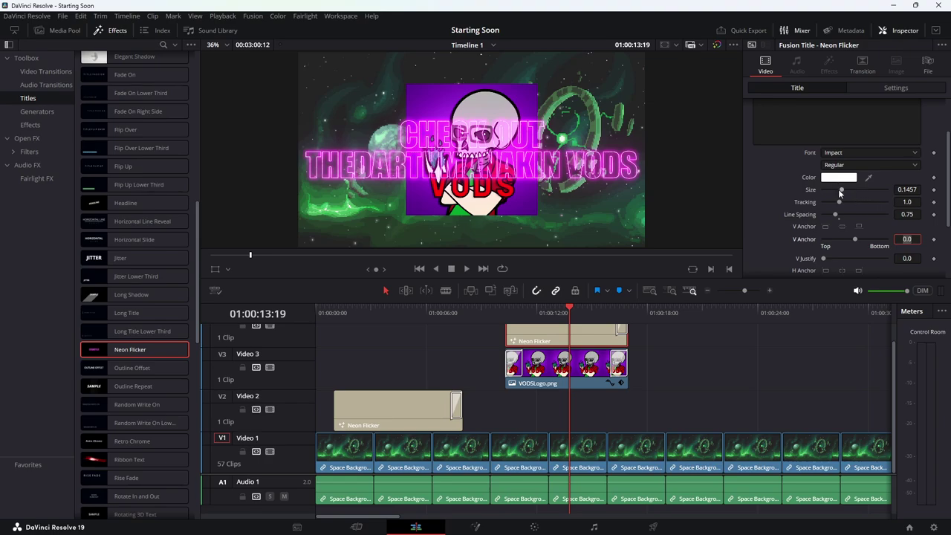
Look through the title's remaining text controls, its transform settings and its end transition settings
scroll(786, 234, "down", 2)
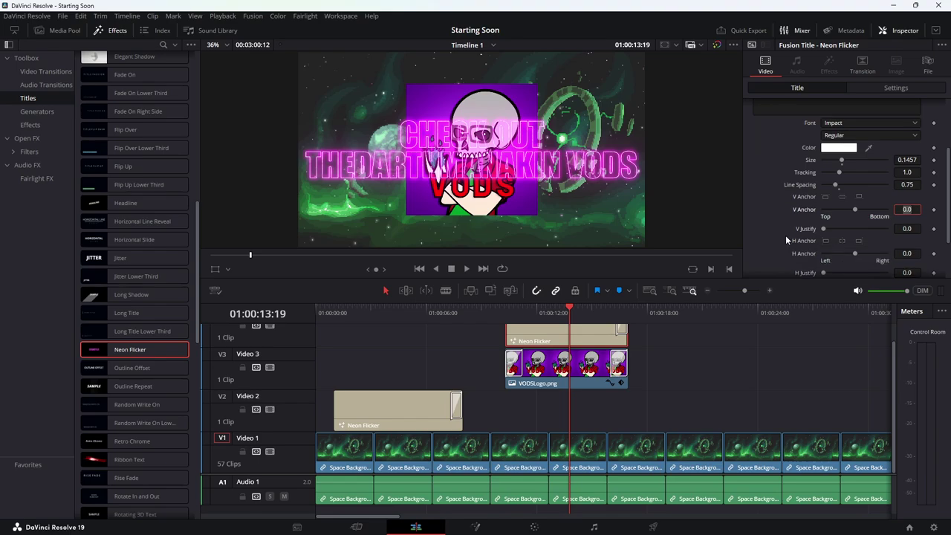
scroll(785, 235, "down", 1)
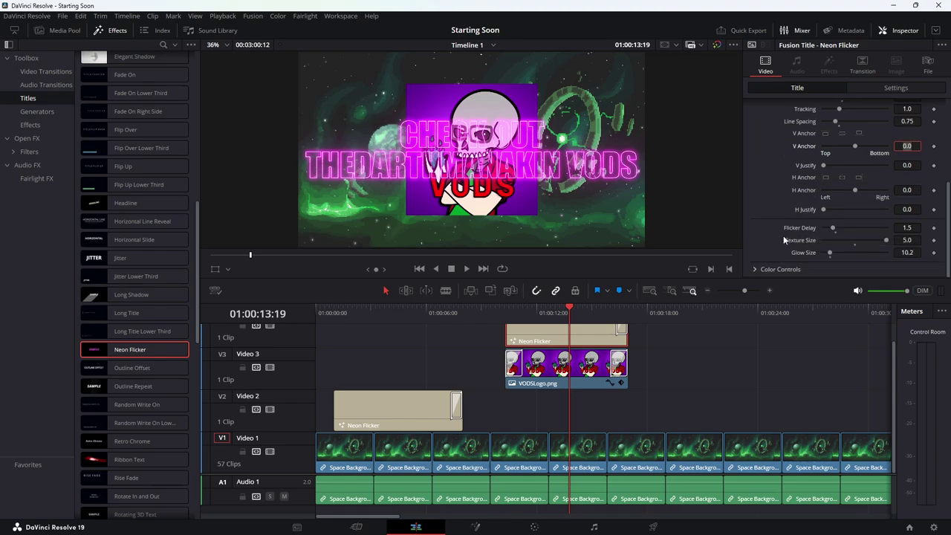
scroll(767, 221, "up", 5)
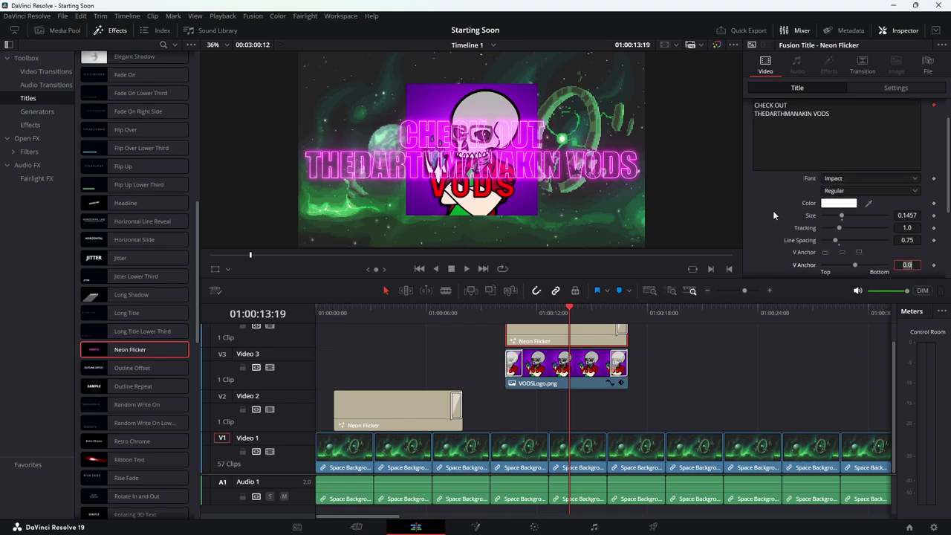
left_click(897, 89)
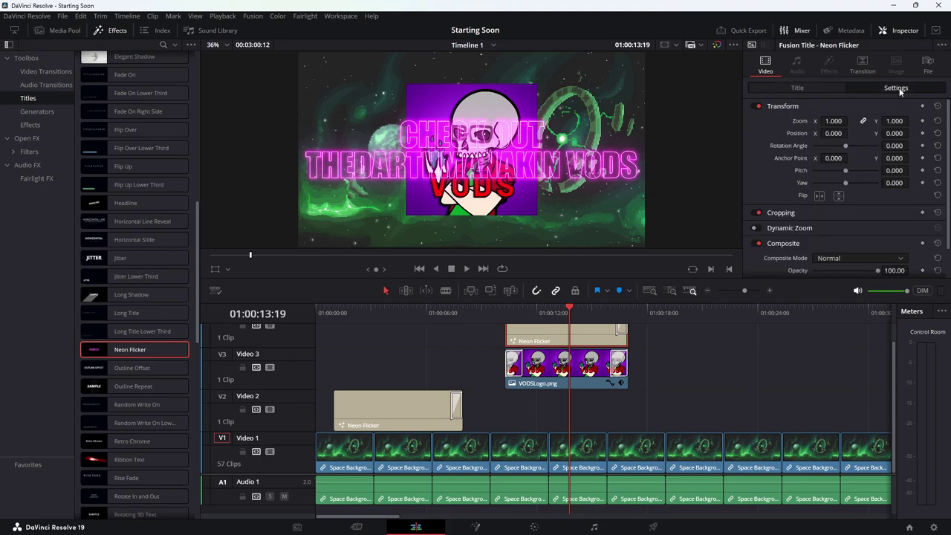
left_click(801, 88)
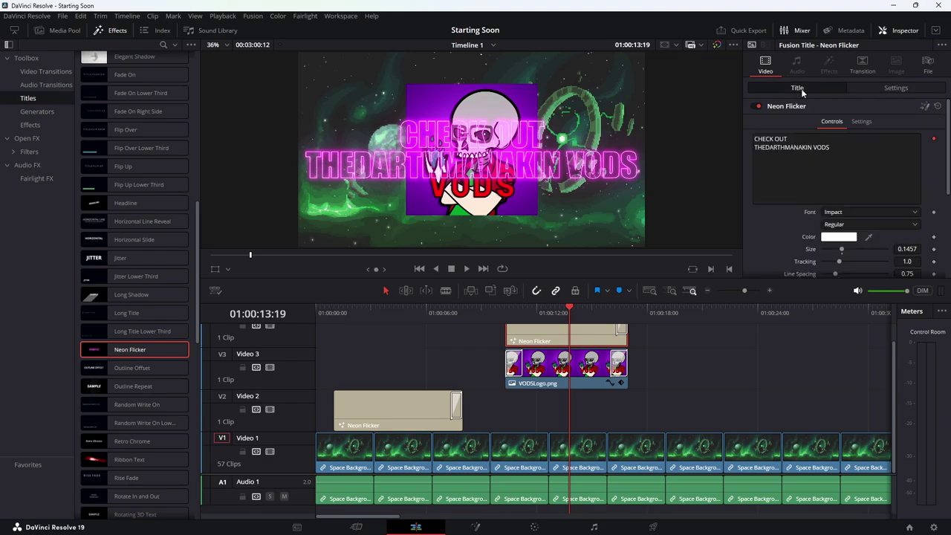
left_click(861, 64)
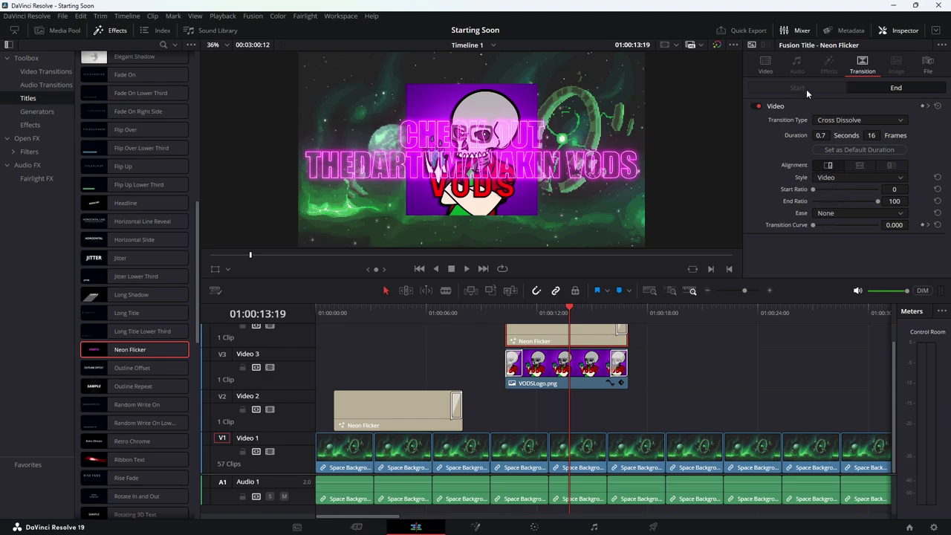
Scale the CHECK OUT title down to a zoom of about 0.853 on the Cut page and save the project
left_click(765, 66)
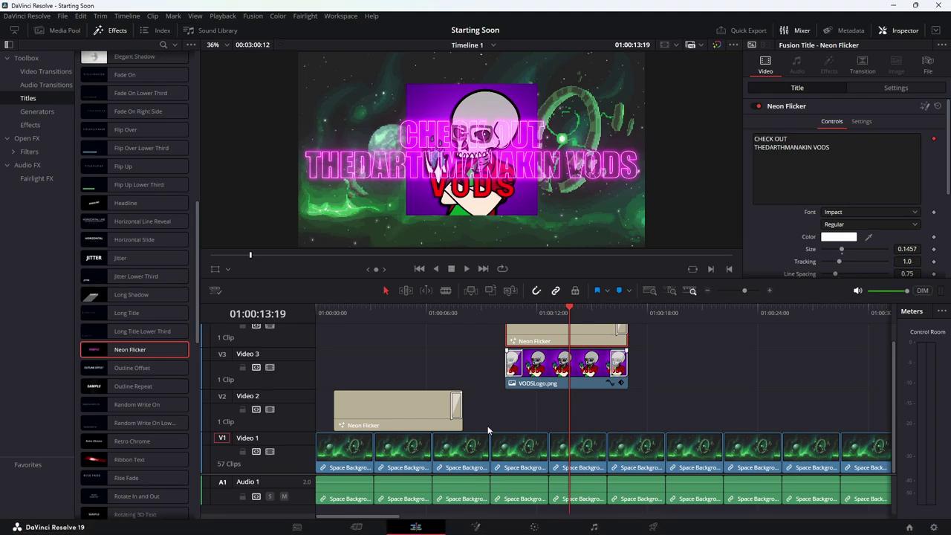
left_click(298, 527)
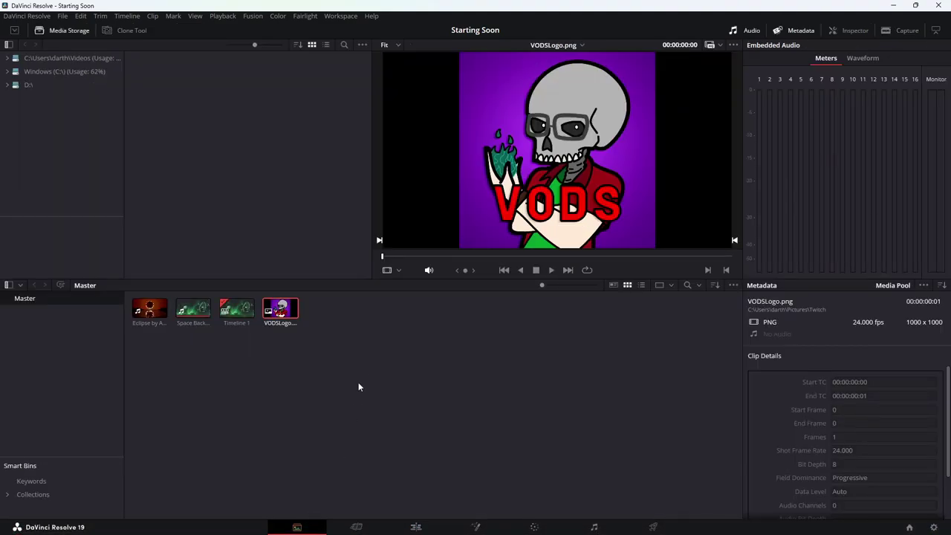
left_click(361, 526)
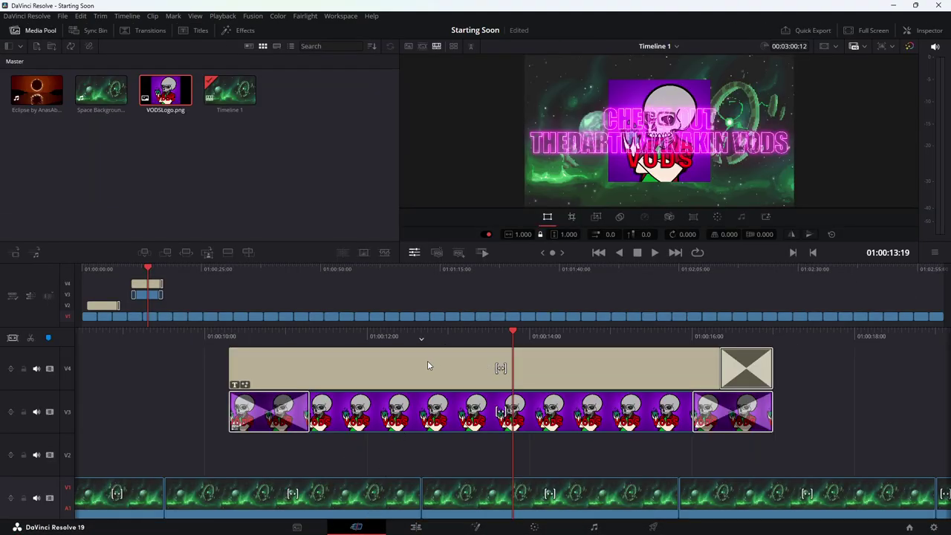
left_click(431, 361)
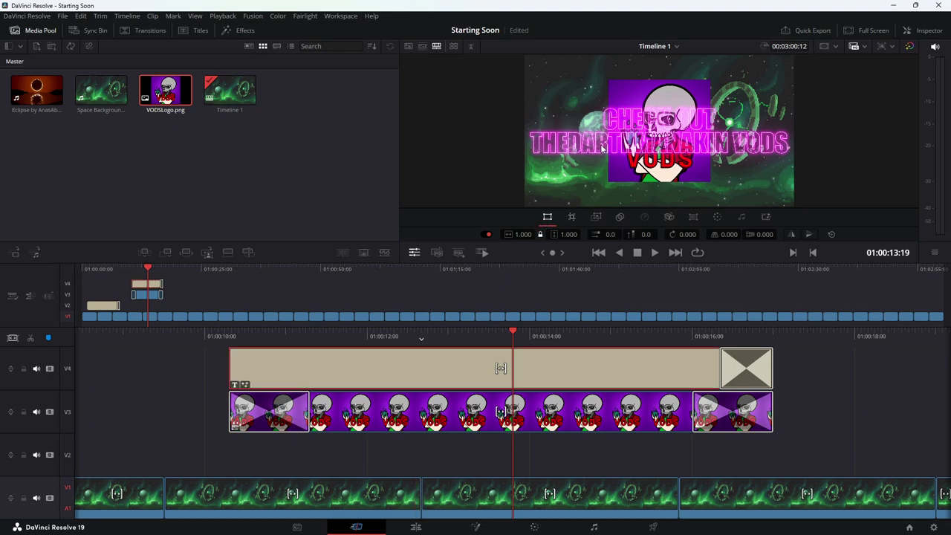
left_click(547, 216)
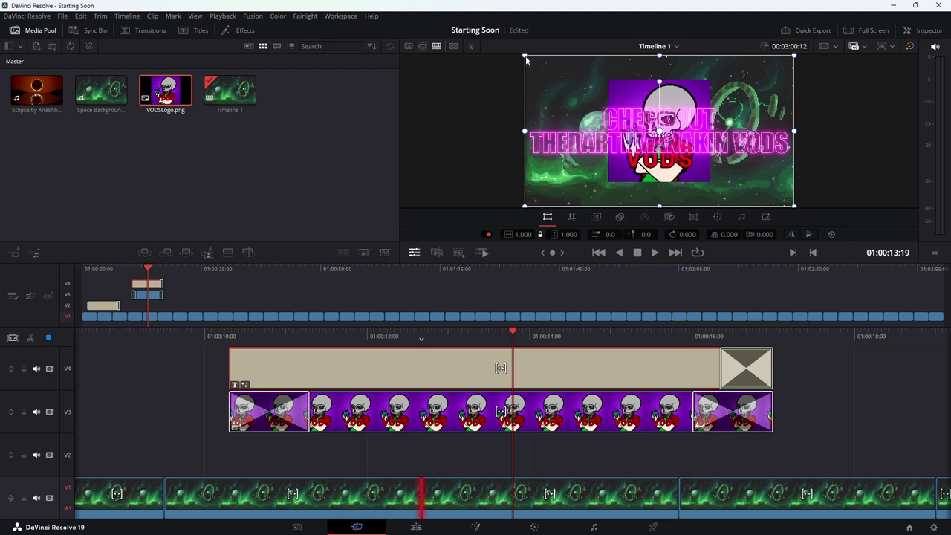
mouse_move(525, 56)
left_mouse_down()
mouse_move(538, 77)
mouse_move(533, 71)
left_mouse_up()
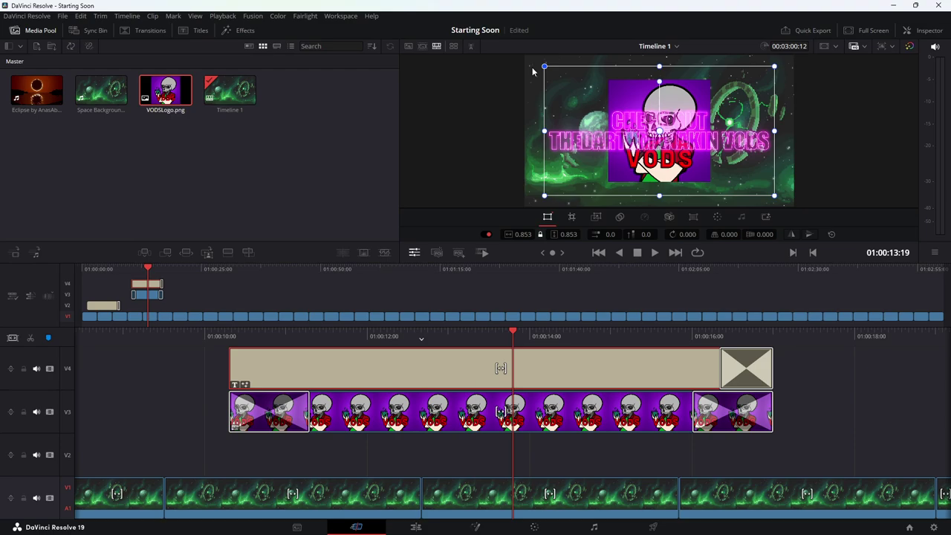
key("ctrl+s")
left_click_drag(659, 132, 665, 170)
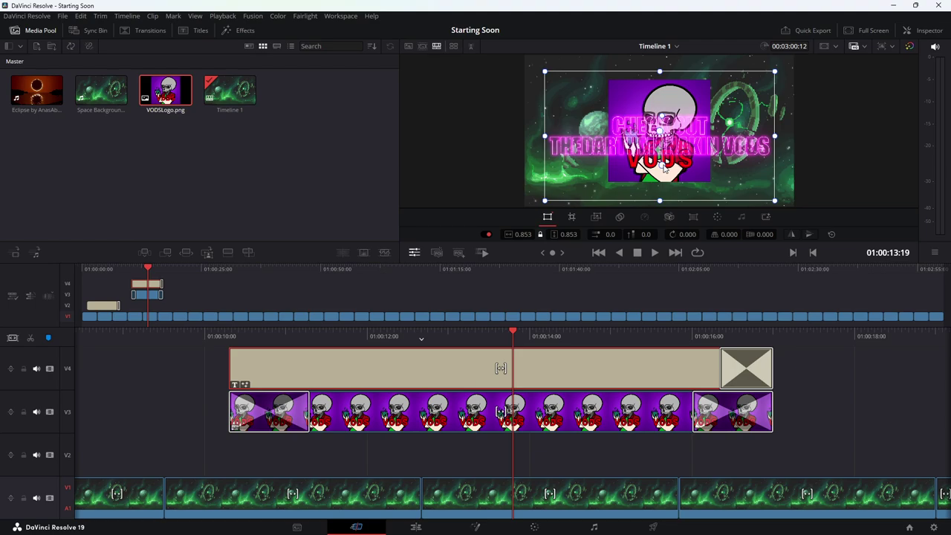
key("ctrl+z")
key("ctrl+s")
key("v")
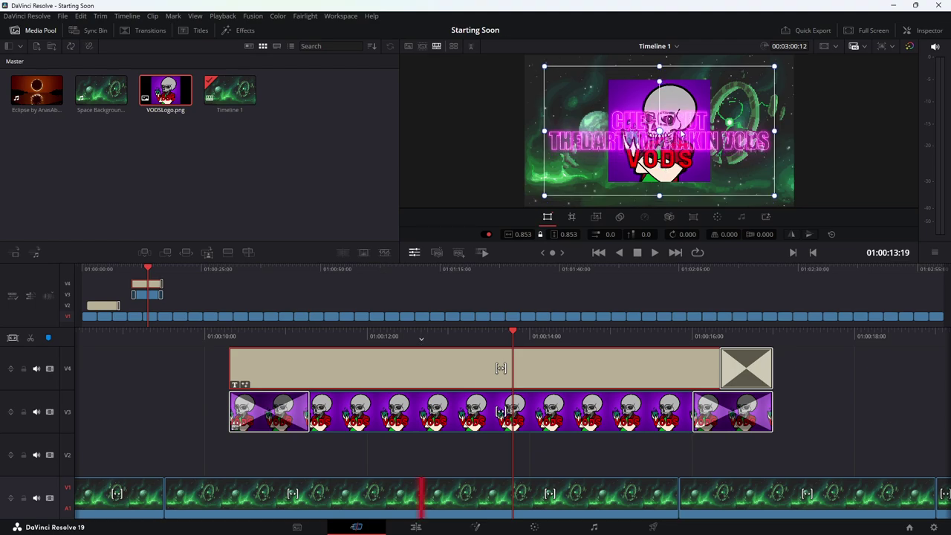
Move the CHECK OUT title down to a Y position of about -352 and set its X position to 0
left_click_drag(693, 145, 695, 194)
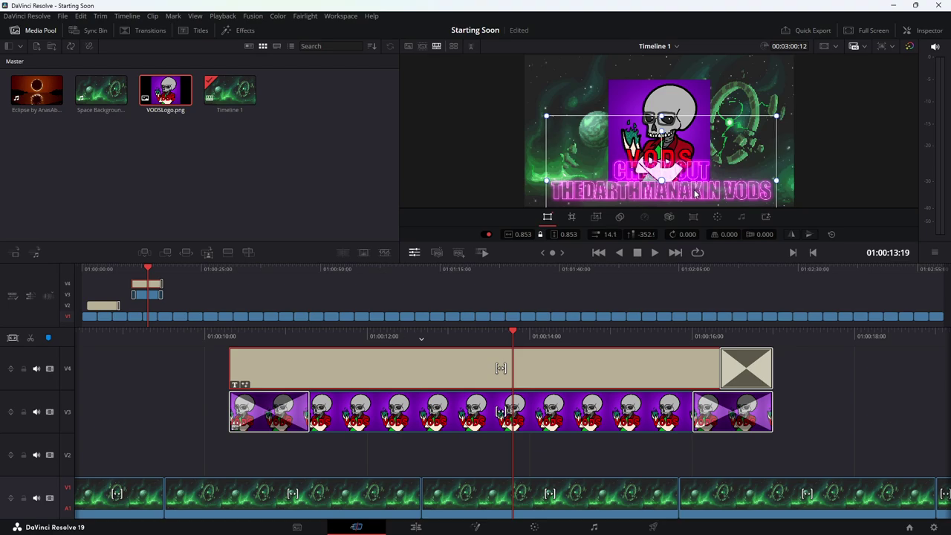
key("ctrl+s")
left_click(609, 234)
mouse_move(609, 233)
left_mouse_down()
mouse_move(567, 234)
mouse_move(598, 234)
left_mouse_up()
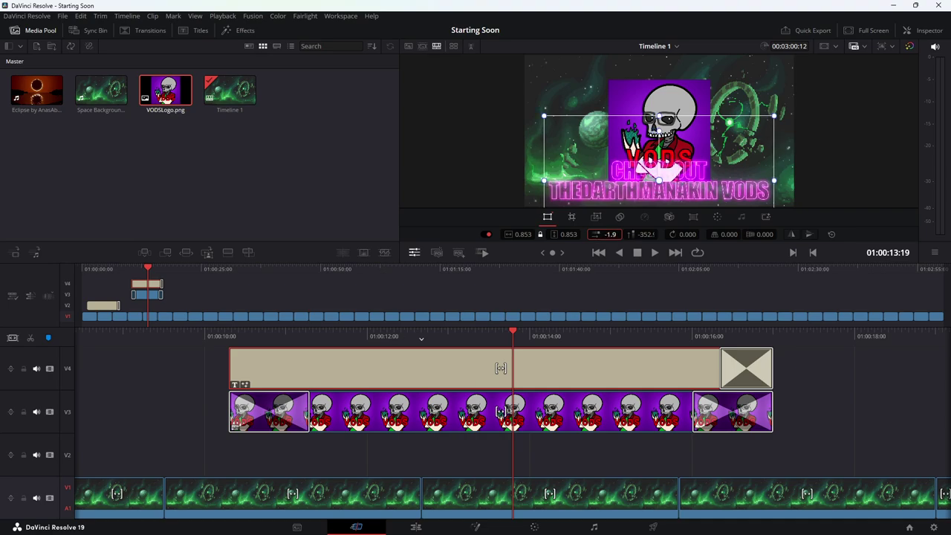
left_click(610, 234)
type("0")
key("Return")
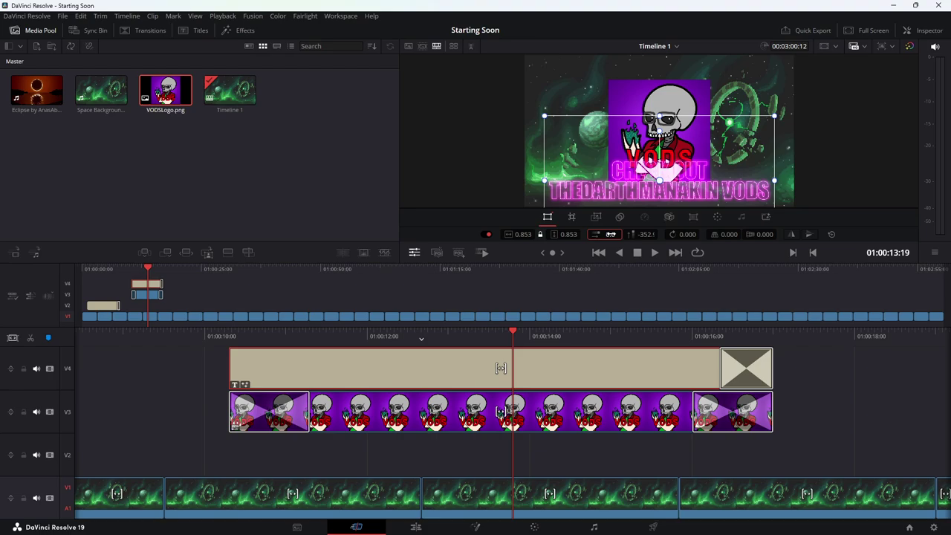
Move the VODS logo up above the title, to a Y position of about 162, and set its X position to 0
left_click(415, 527)
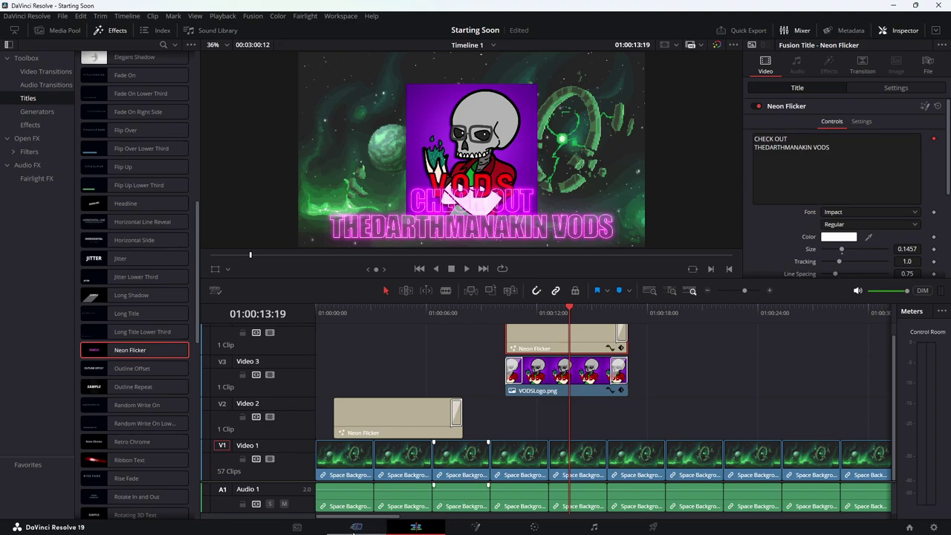
left_click(356, 527)
left_click(481, 425)
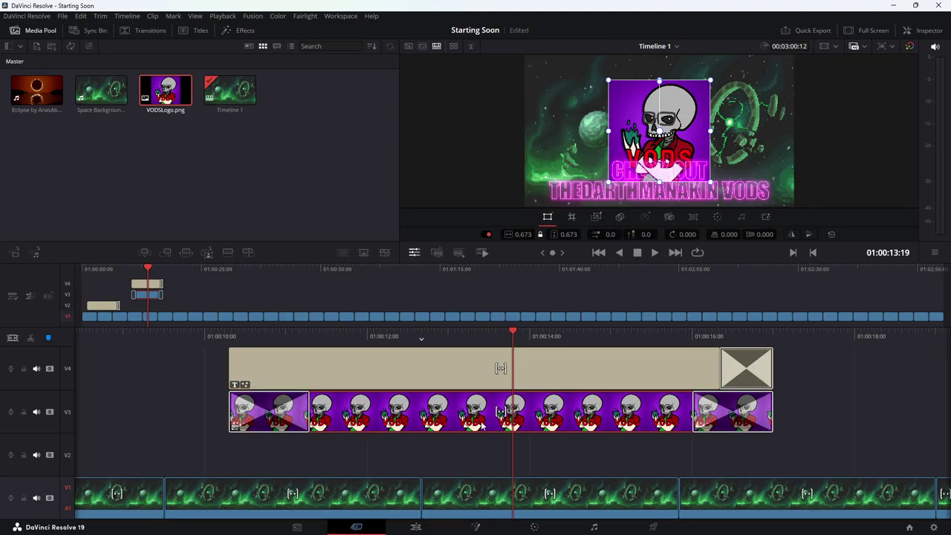
left_click_drag(648, 131, 642, 108)
left_click(607, 234)
type("0")
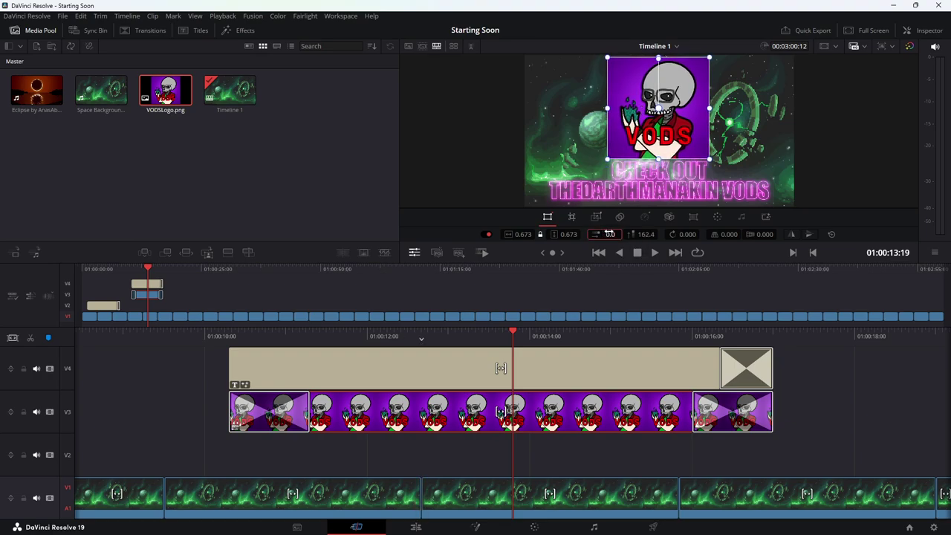
key("Return")
left_click(421, 490)
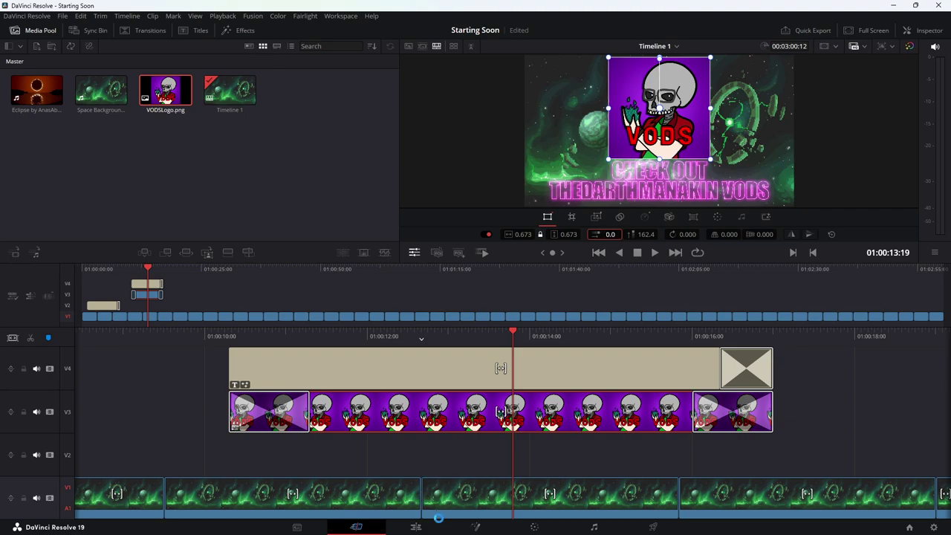
Play the timeline from its start on the Edit page to review both titles and the repositioned logo
left_click(418, 526)
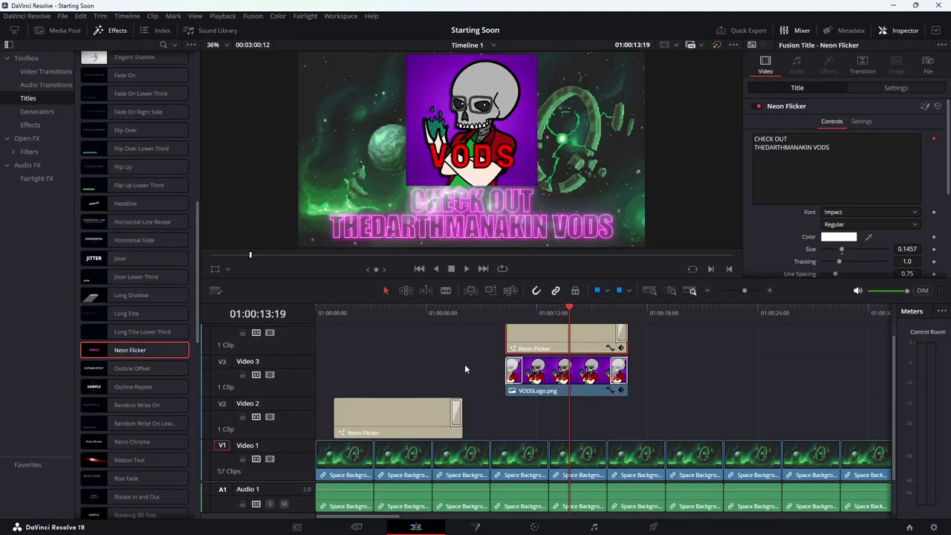
left_click(331, 311)
left_click(317, 311)
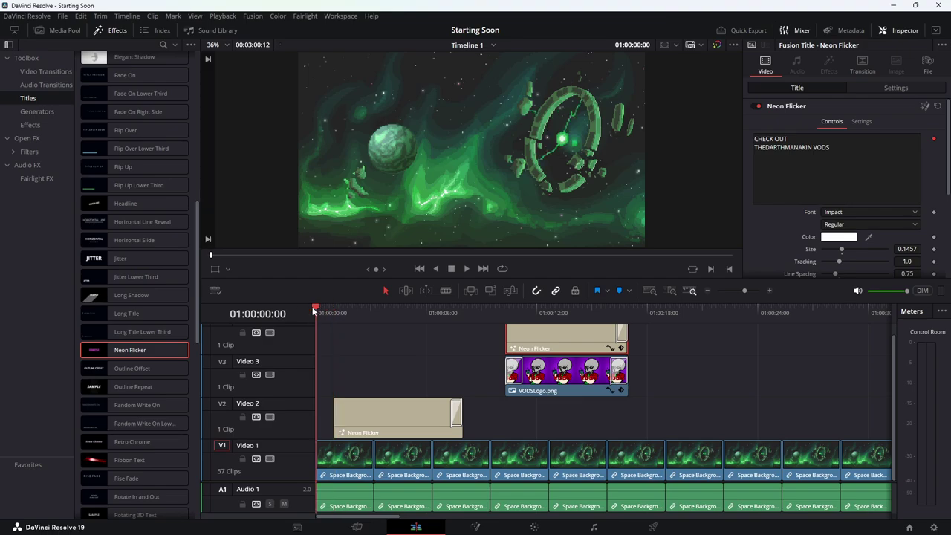
key("space")
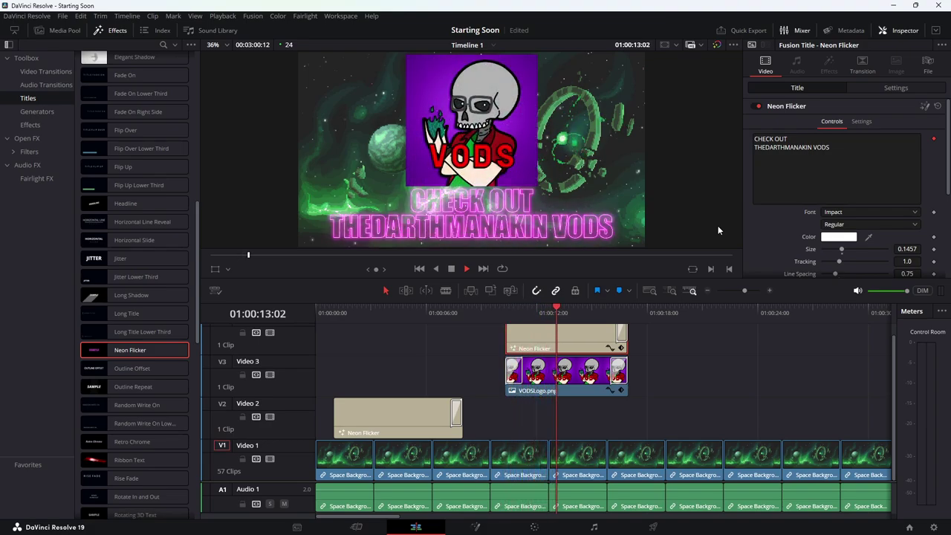
left_click(451, 268)
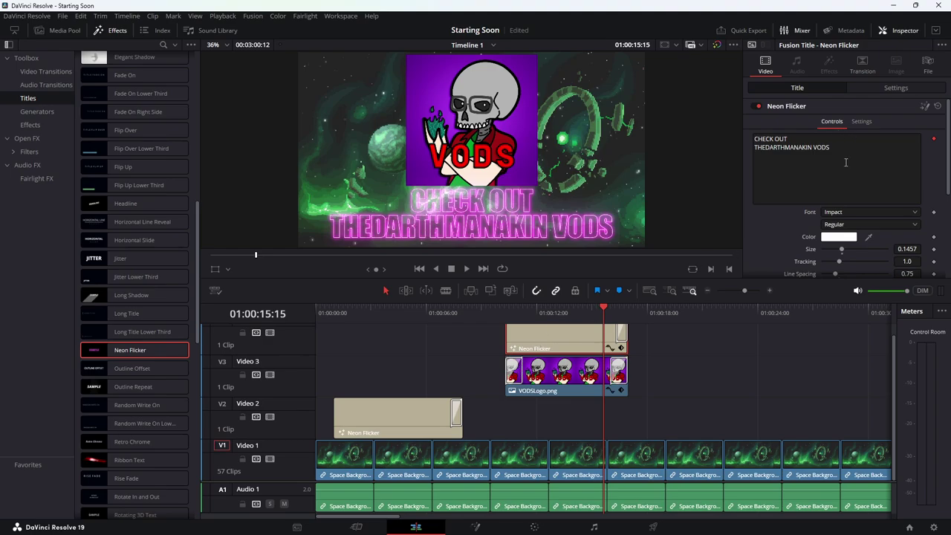
Set the CHECK OUT title's flicker delay to 1.0
scroll(783, 242, "down", 3)
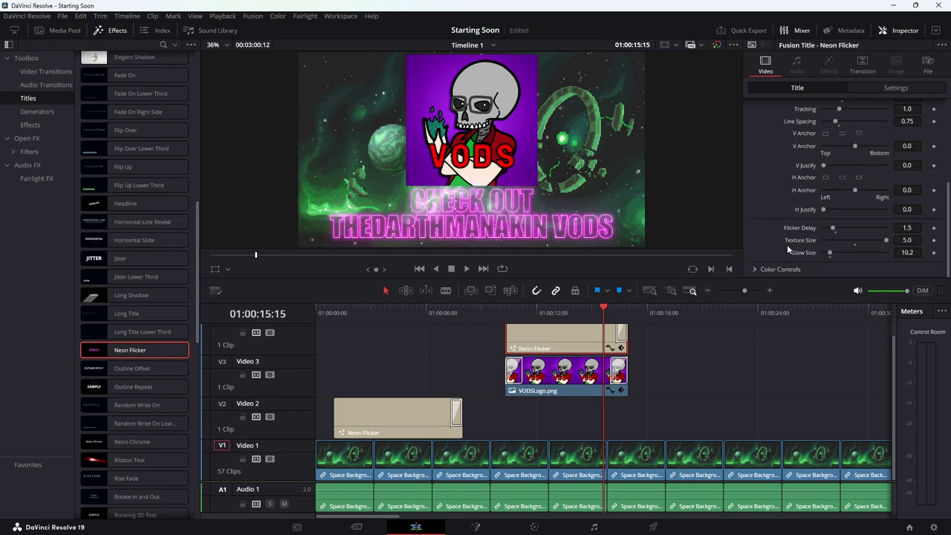
left_click_drag(833, 231, 830, 233)
left_click(907, 228)
type("1")
key("Tab")
Play back the VODS logo and title section twice and check the title's end cross dissolve
left_click(476, 309)
key("space")
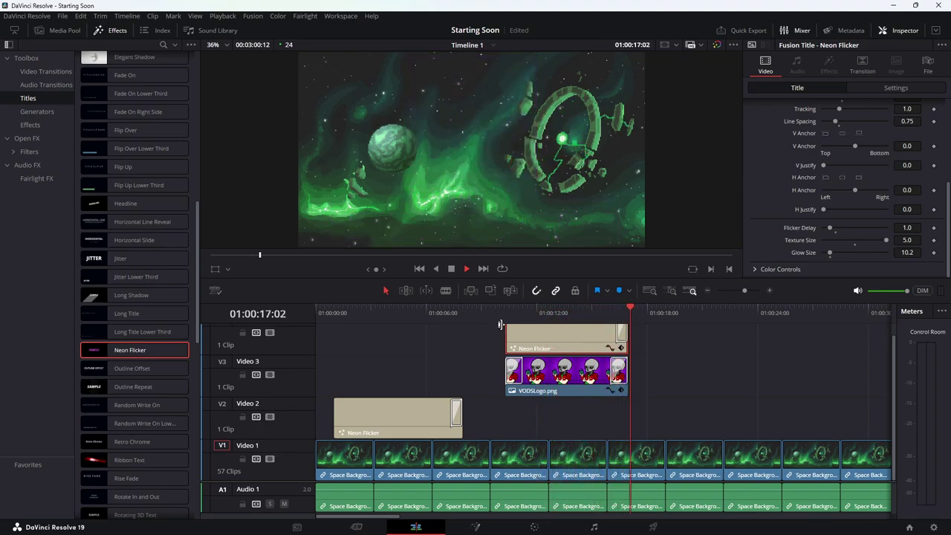
left_click(452, 269)
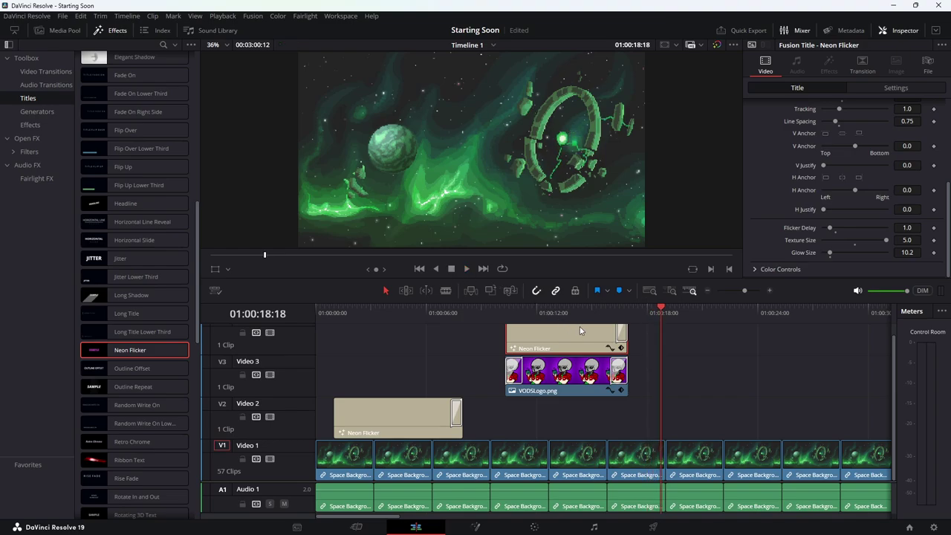
left_click(616, 335)
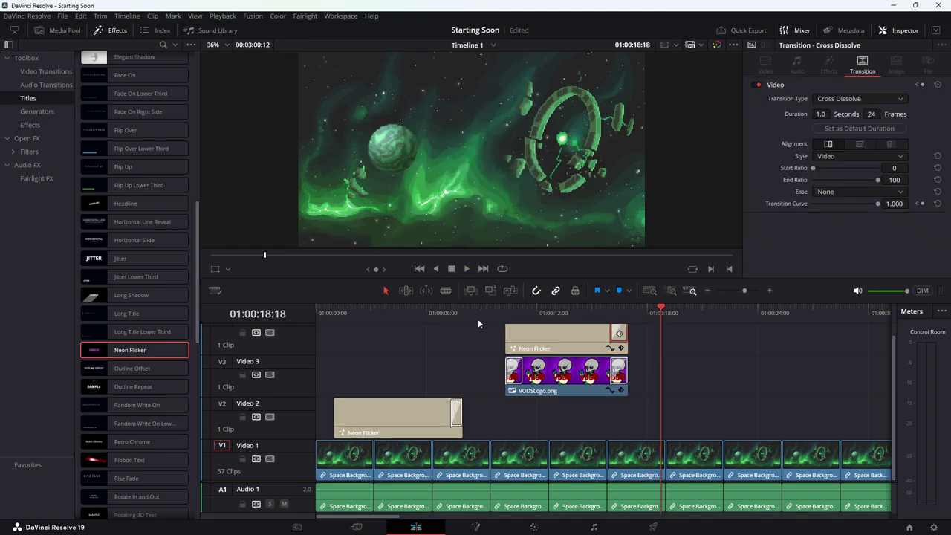
left_click(476, 310)
key("space")
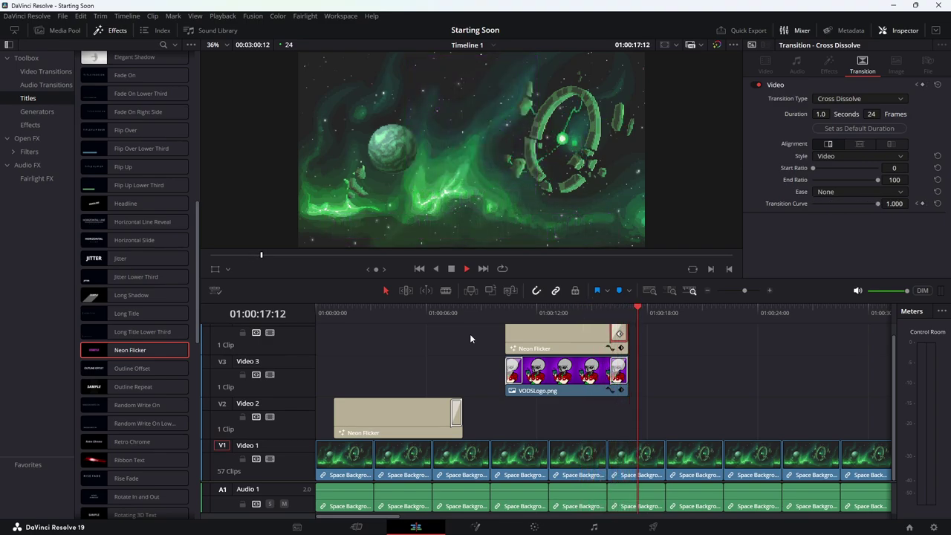
left_click(510, 349)
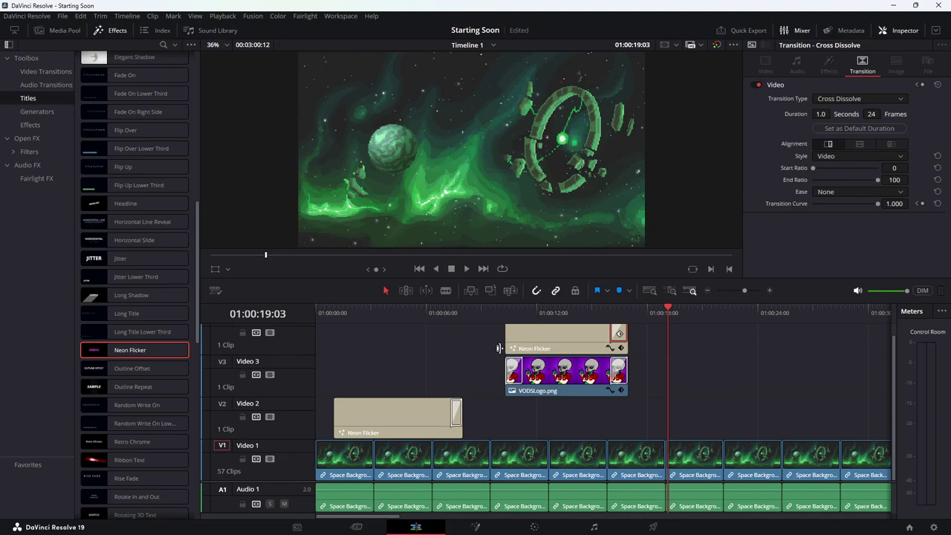
Move the STARTING SOON title to Video 3, the VODS logo to Video 2 and the CHECK OUT title to Video 3
scroll(490, 351, "up", 1)
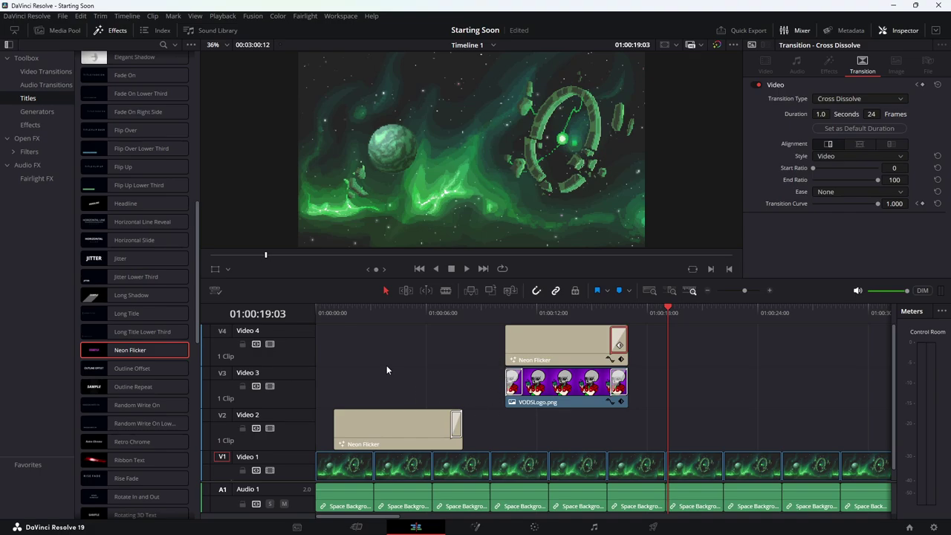
left_click_drag(318, 308, 333, 309)
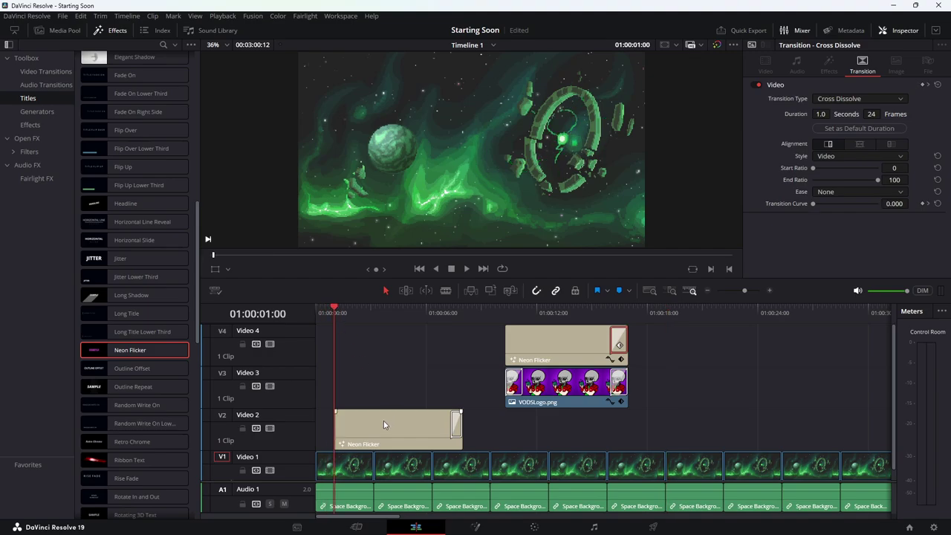
left_click_drag(408, 432, 413, 407)
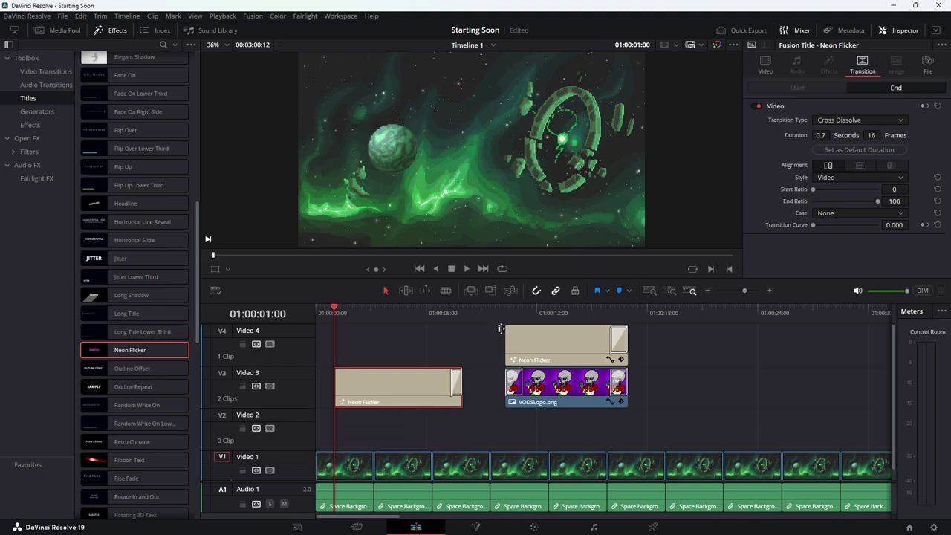
left_click_drag(544, 393, 546, 418)
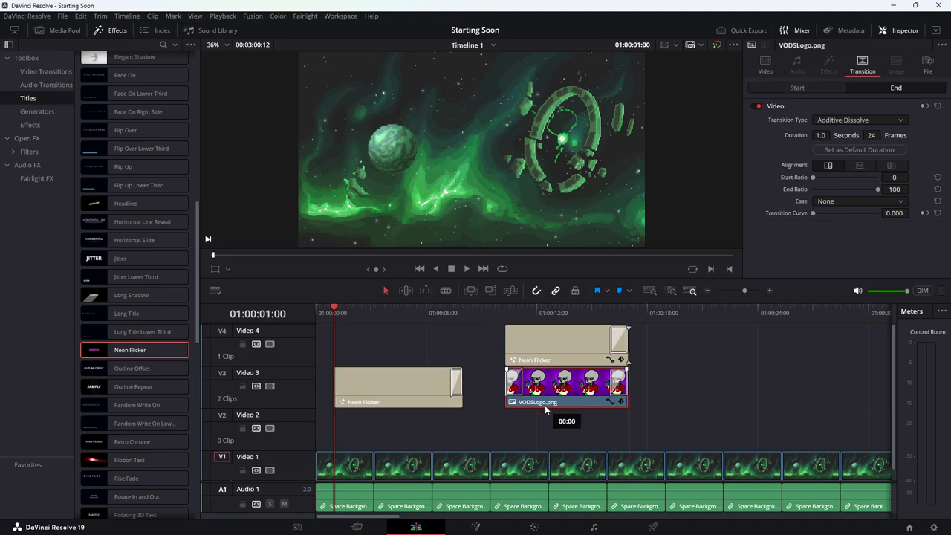
left_click_drag(543, 346, 539, 385)
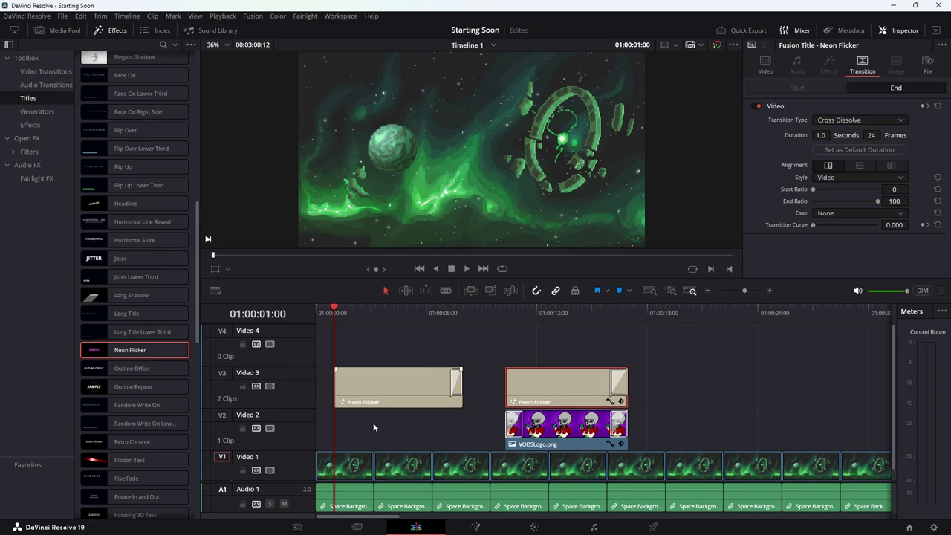
Play the STARTING SOON title section to check it after the track changes
key("space")
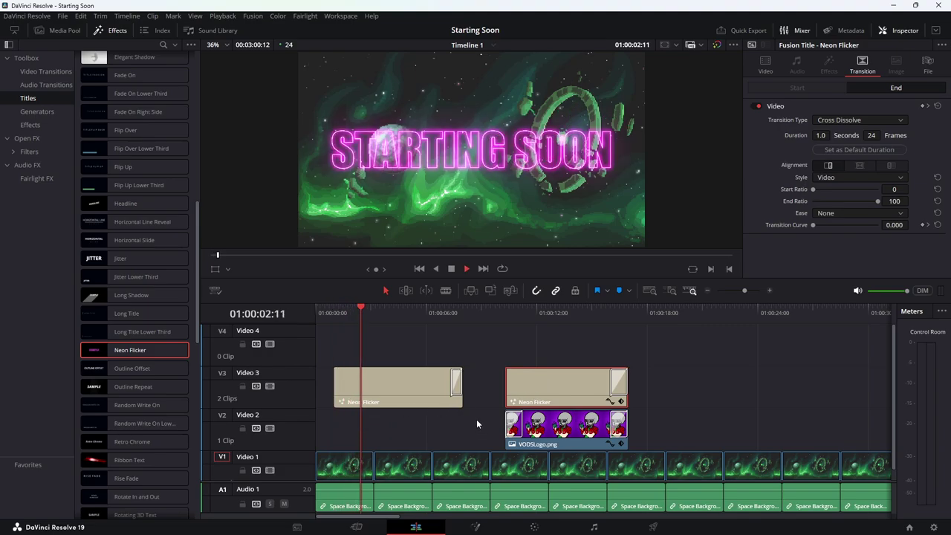
key("space")
scroll(410, 427, "down", 1)
scroll(410, 422, "up", 1)
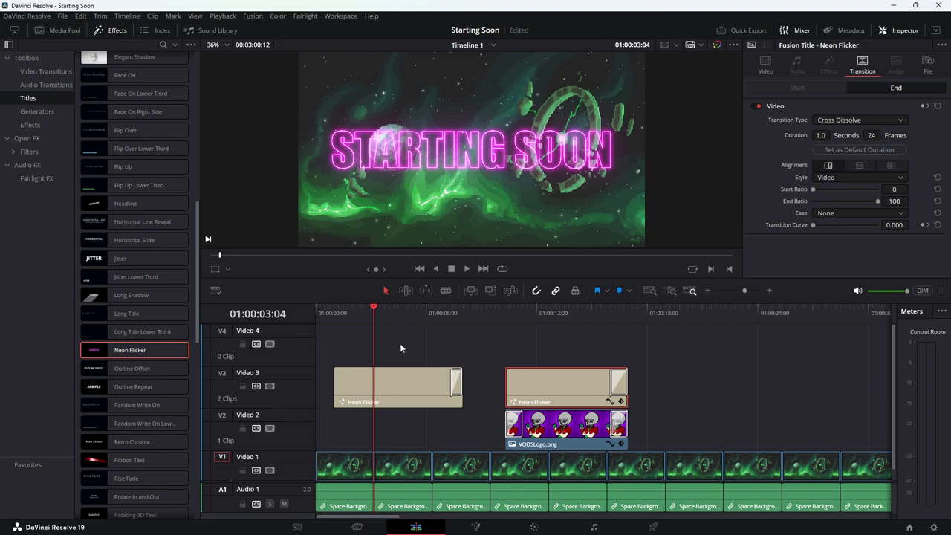
Close VLC media player and place the gameplay MP4 clip on Video 2 at 01:00:17:20, after the VODS logo
left_click(549, 310)
left_click(644, 311)
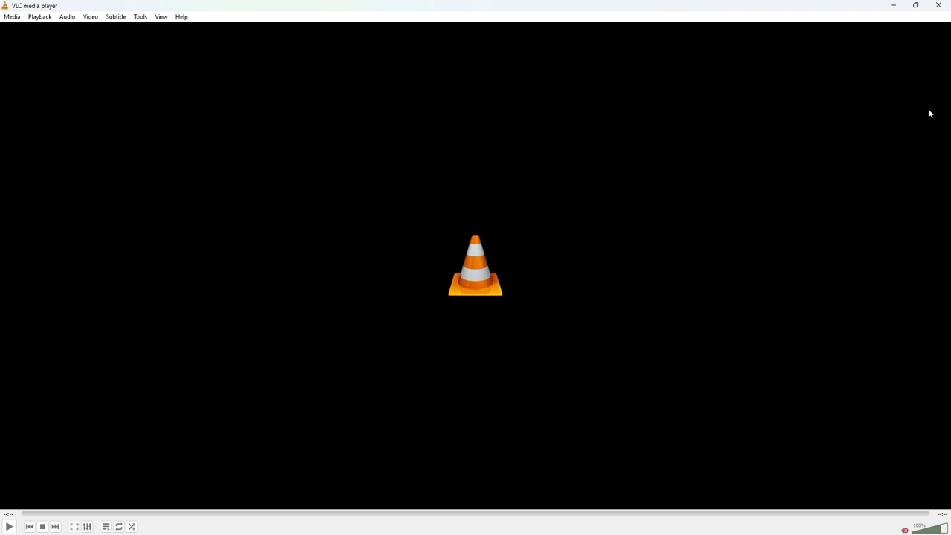
left_click(938, 5)
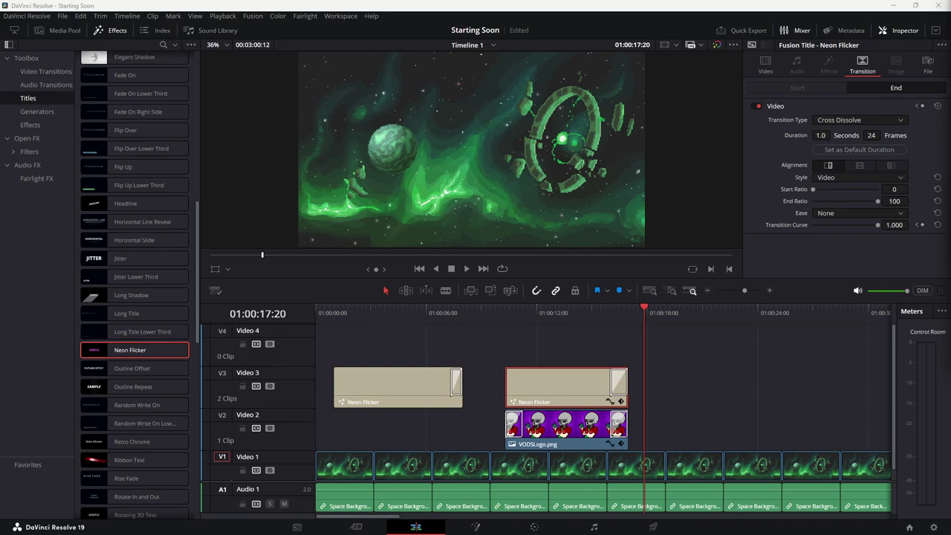
left_click_drag(950, 338, 647, 430)
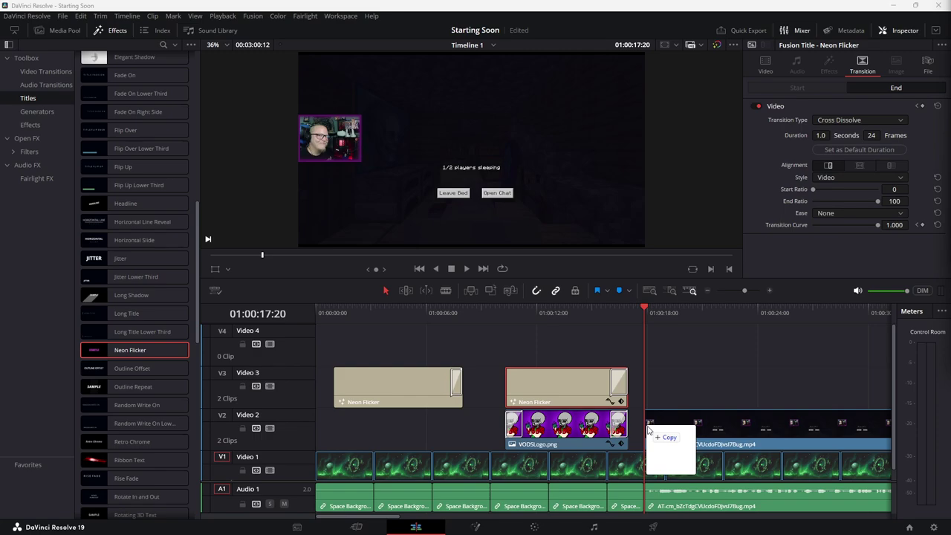
Drop the gameplay clip on Video 2 so that it starts at the playhead at 01:00:17:20
mouse_move(647, 430)
left_mouse_down()
mouse_move(660, 421)
mouse_move(649, 425)
left_mouse_up()
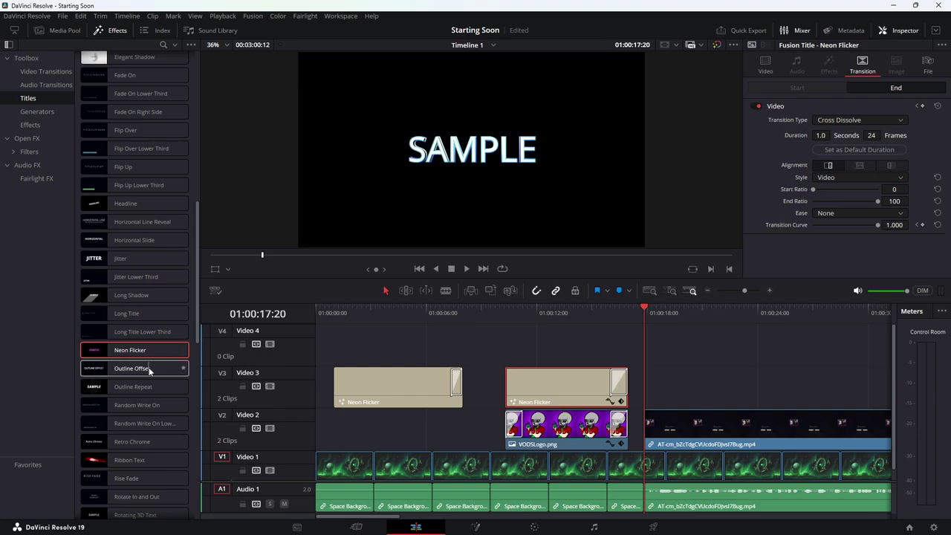
Look through the Fusion effects and video transitions for a way to dress up the gameplay clip, dismissing the limitation and unknown tool notices
left_click(39, 124)
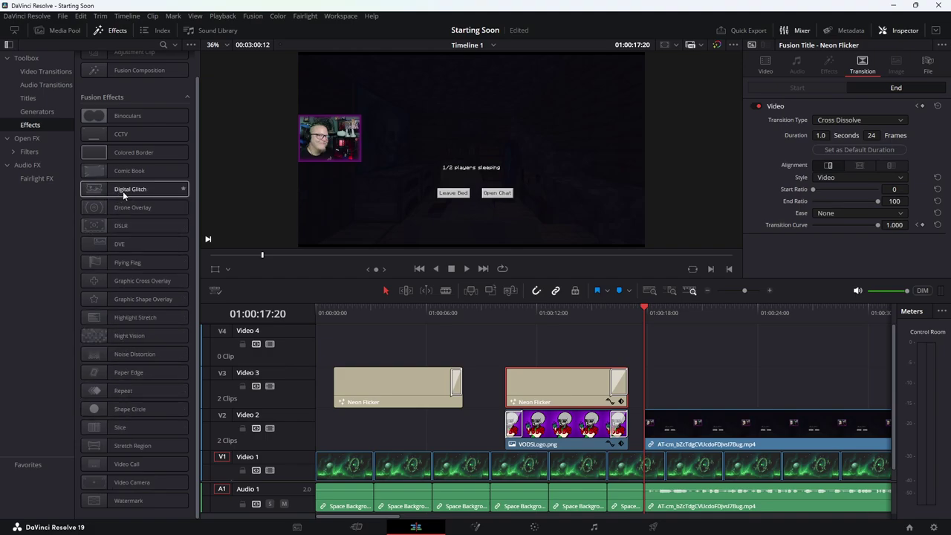
scroll(122, 193, "up", 1)
left_click(46, 71)
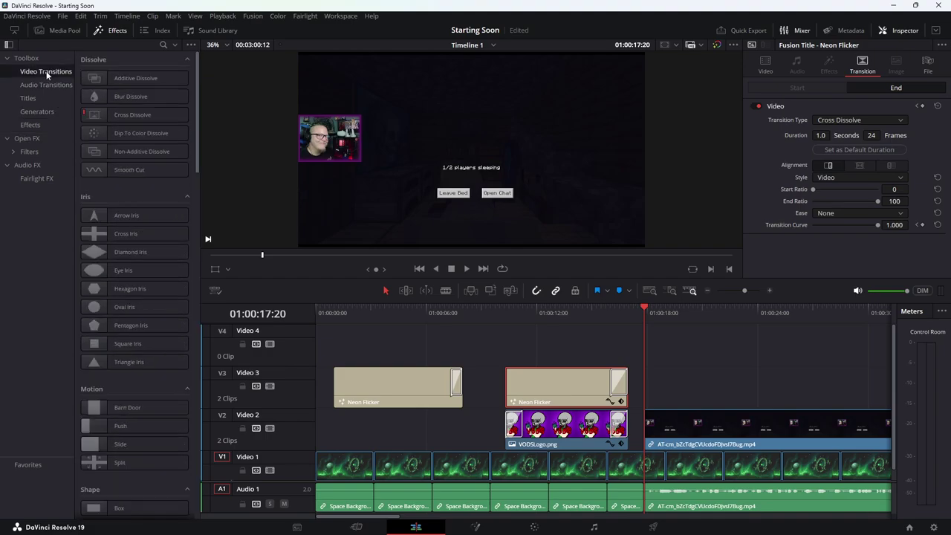
scroll(145, 275, "down", 10)
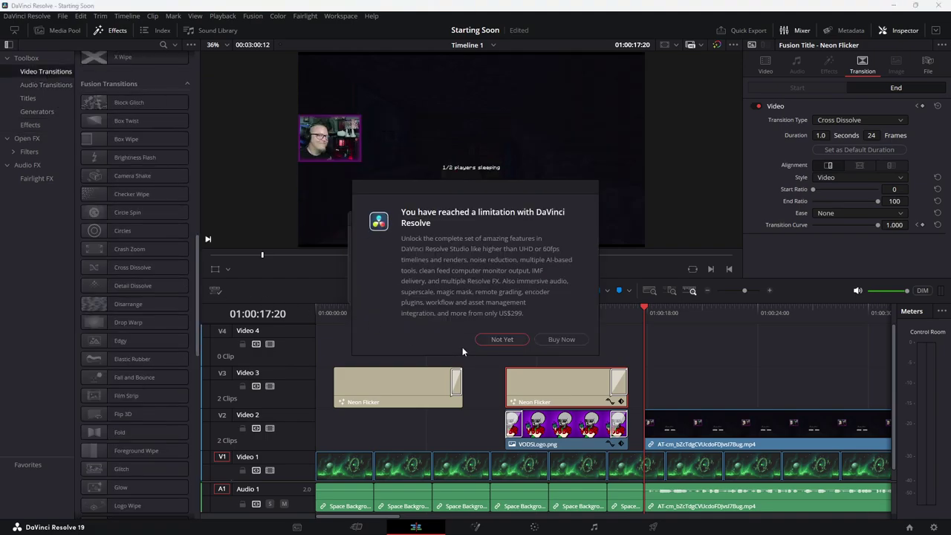
left_click(506, 340)
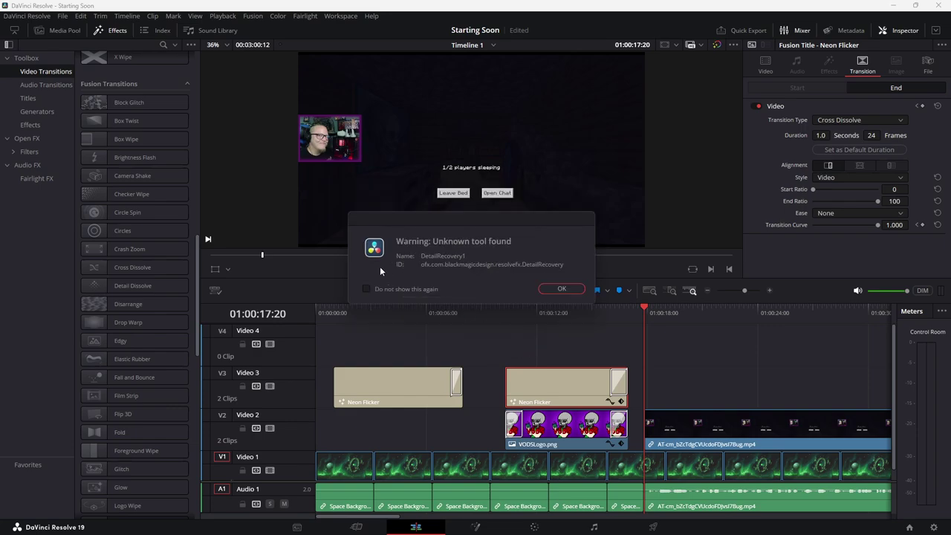
left_click(561, 289)
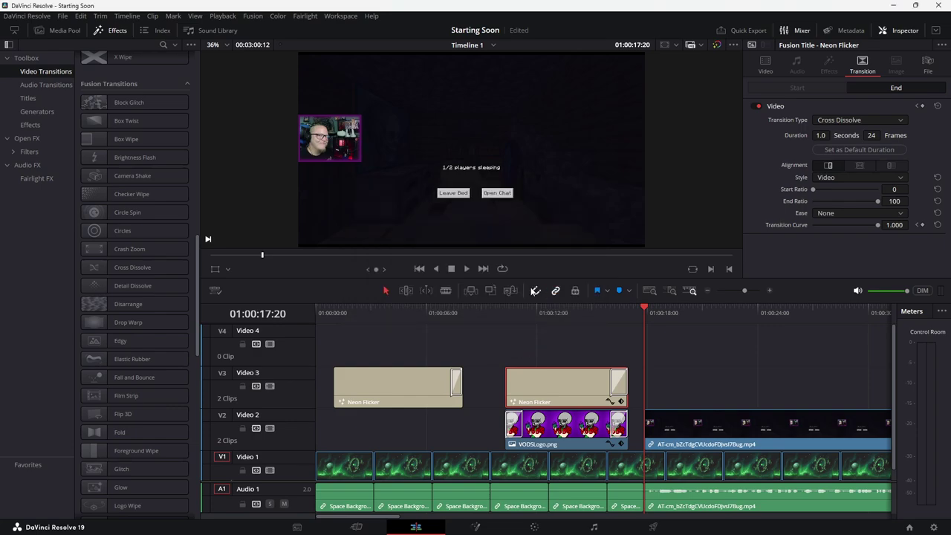
left_click(31, 126)
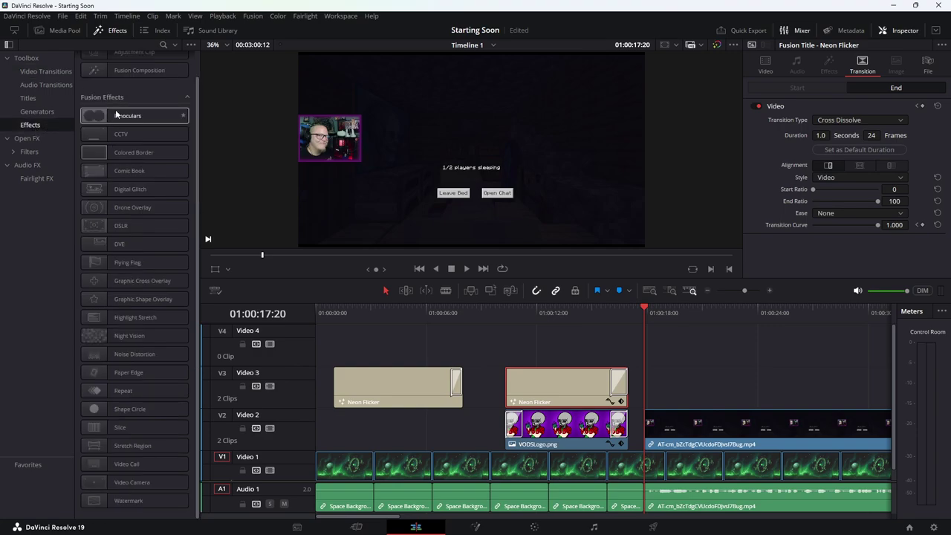
scroll(141, 89, "up", 1)
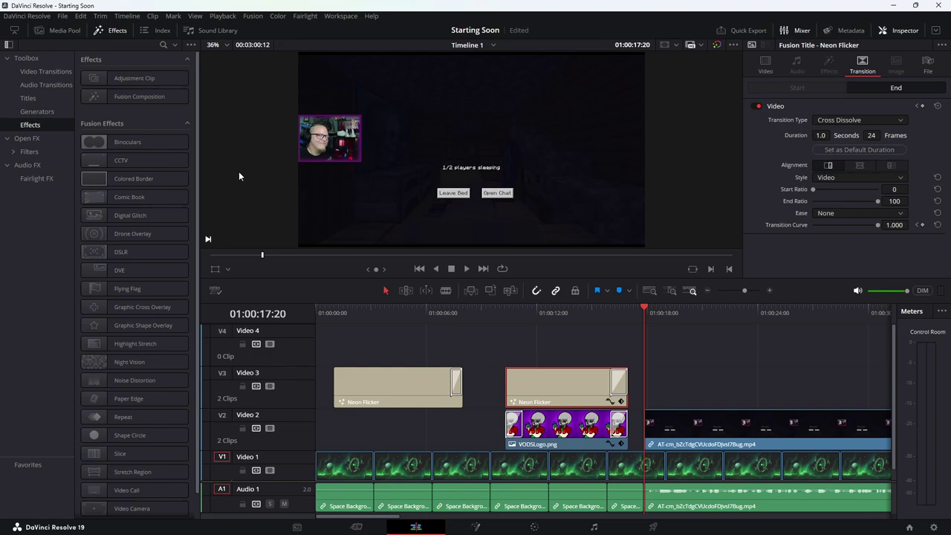
Scale the gameplay clip on Video 2 down on the Cut page to a uniform zoom of 0.750
left_click(671, 421)
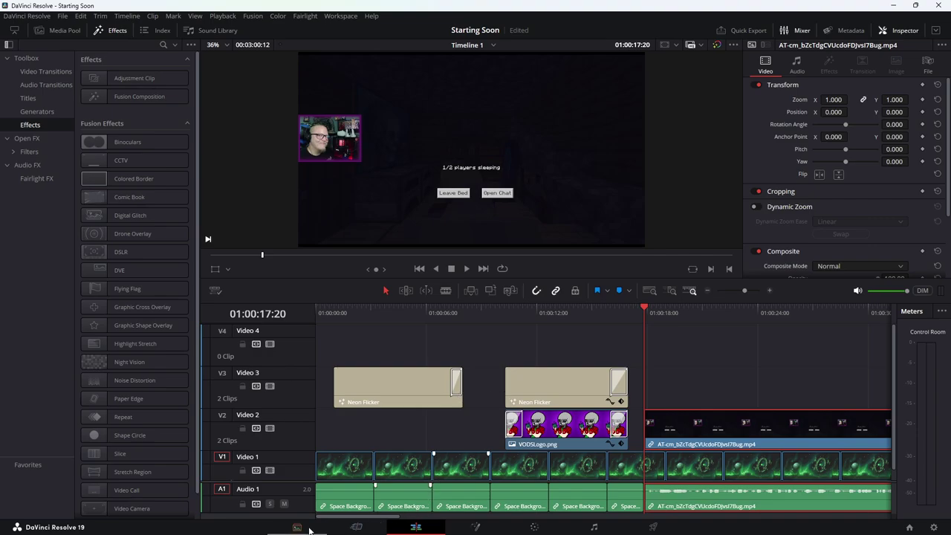
left_click(356, 526)
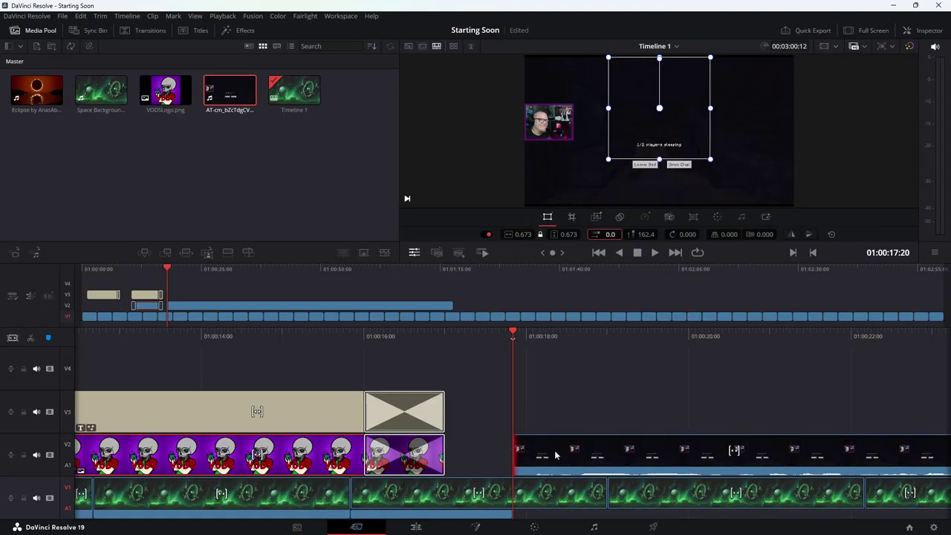
left_click(522, 442)
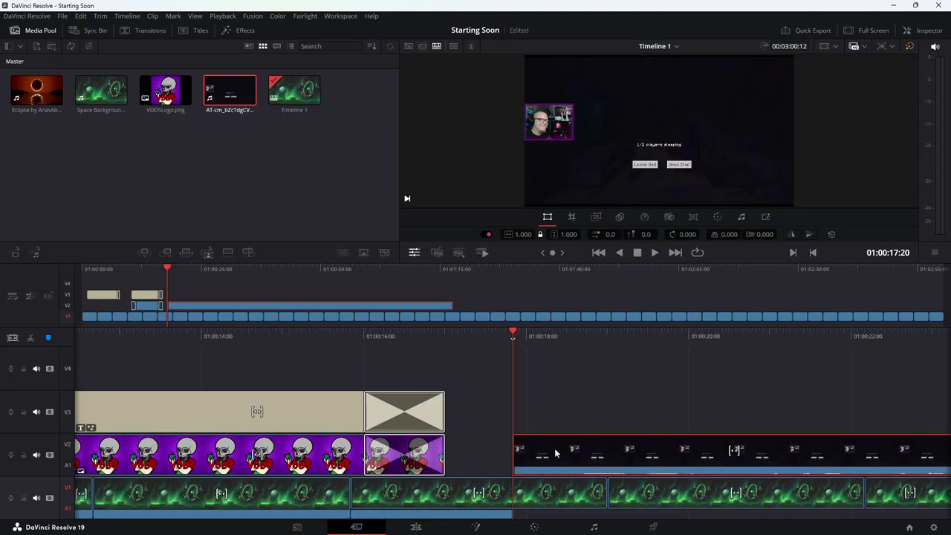
left_click(546, 216)
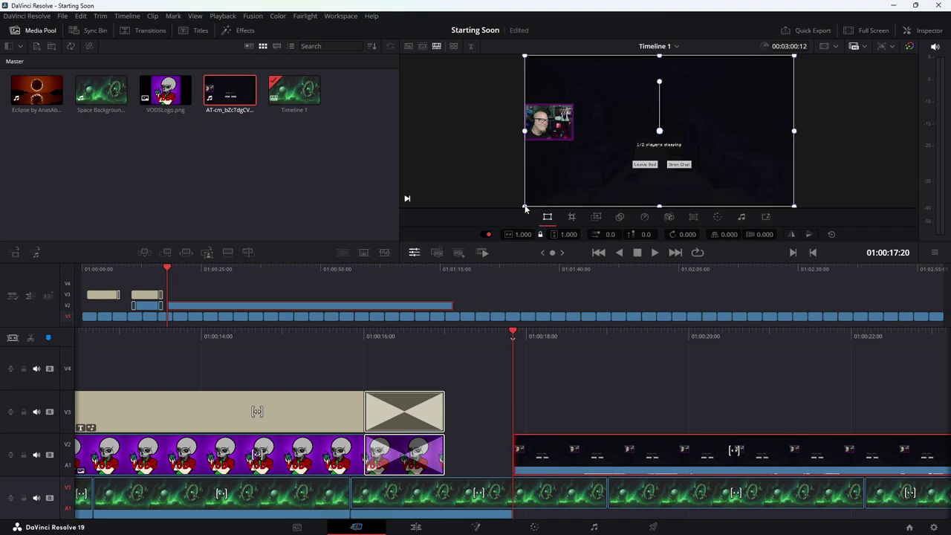
left_click_drag(524, 208, 567, 182)
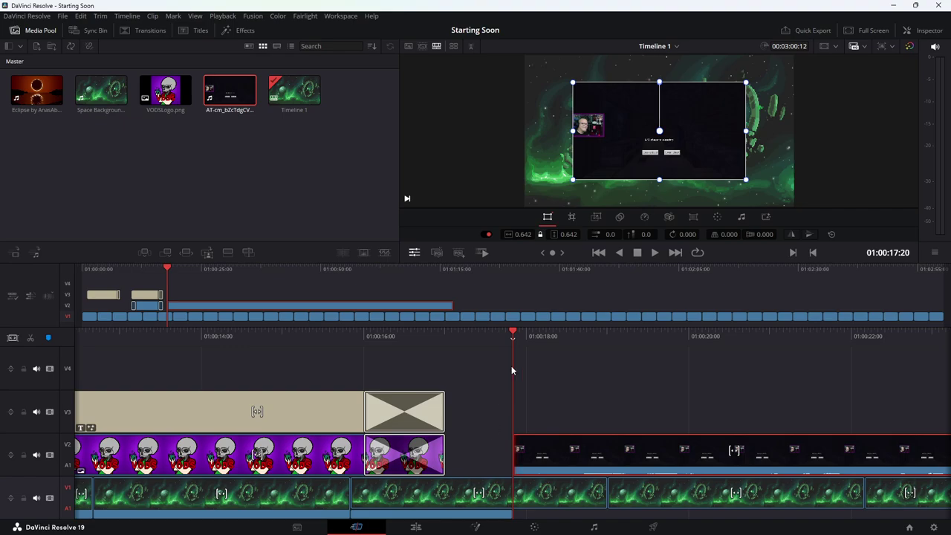
left_click(523, 234)
type(".75")
key("Return")
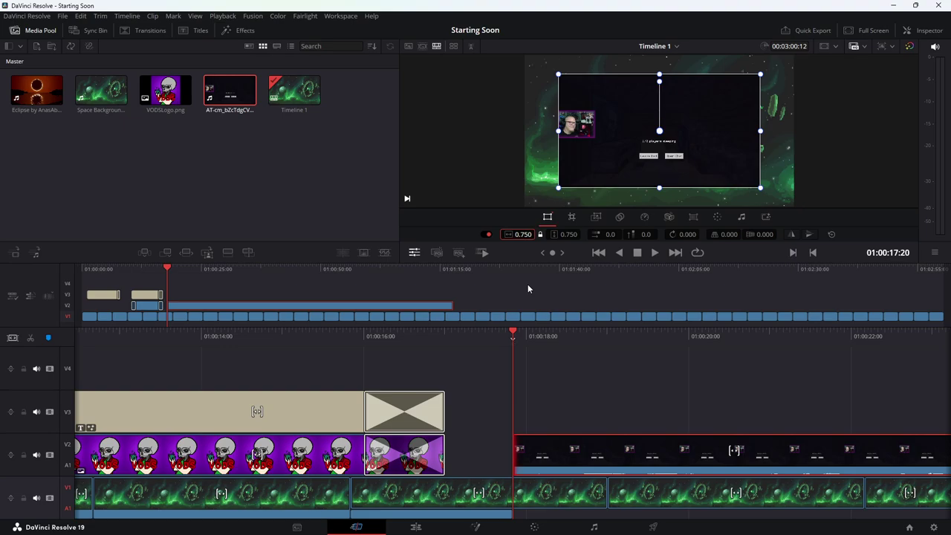
left_click(808, 182)
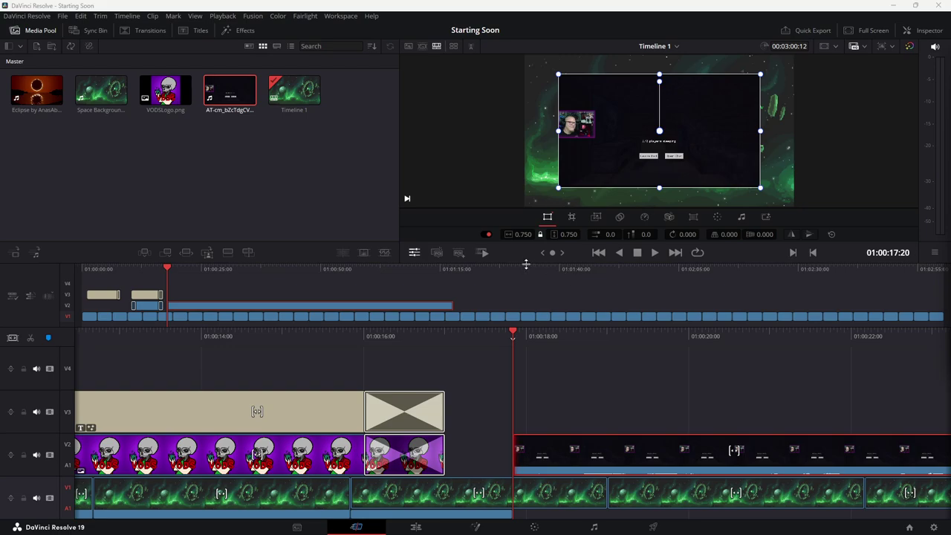
Place Webcam Border.png on Video 3 above the start of the gameplay clip and set its zoom height to 0.750
left_click(411, 526)
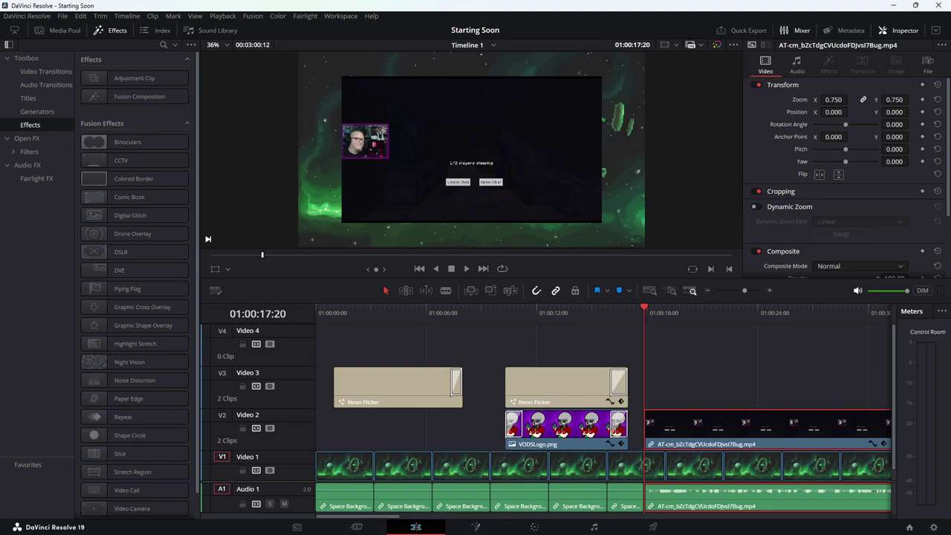
left_click_drag(950, 297, 651, 403)
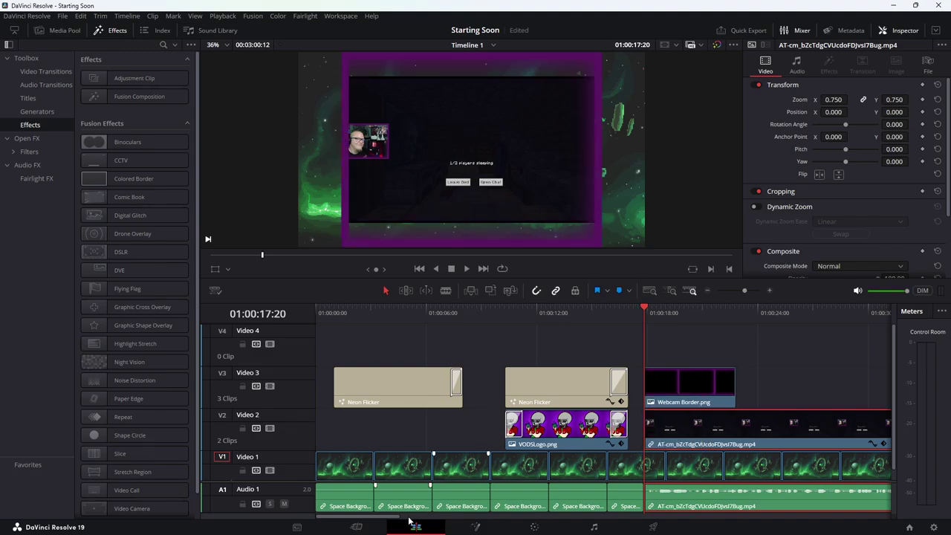
left_click(358, 527)
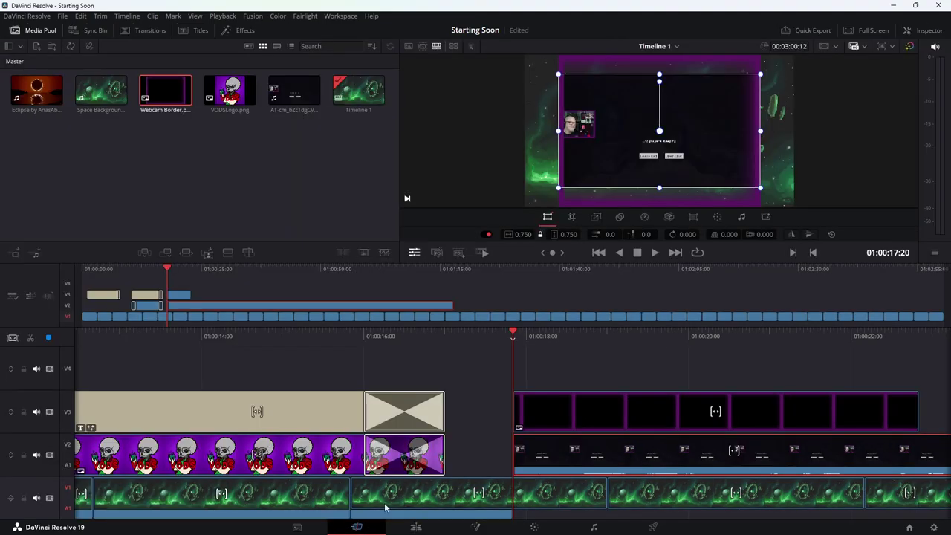
left_click(567, 407)
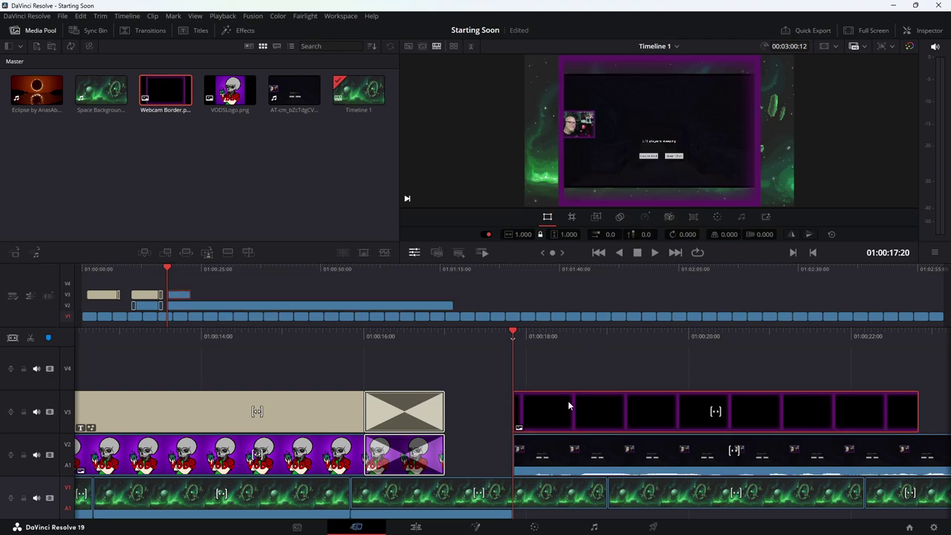
left_click(548, 216)
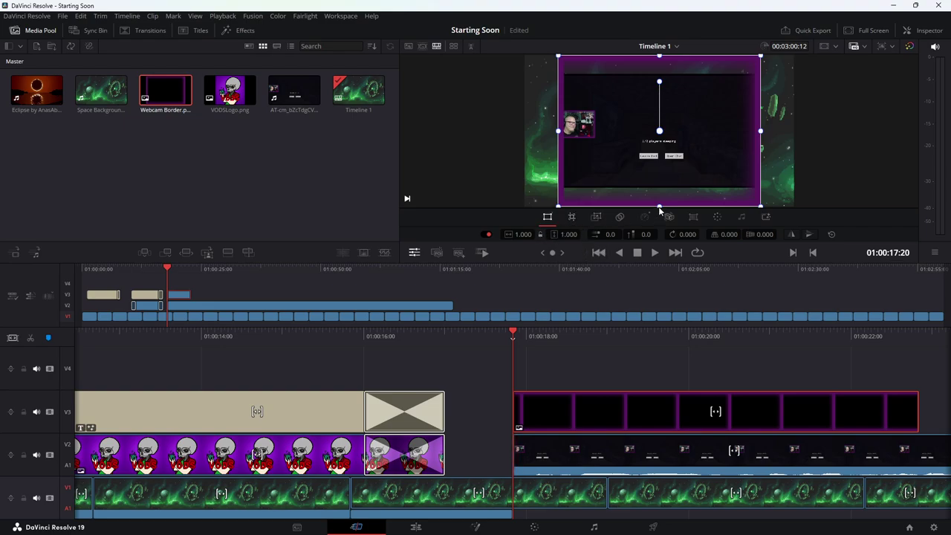
left_click_drag(659, 205, 659, 191)
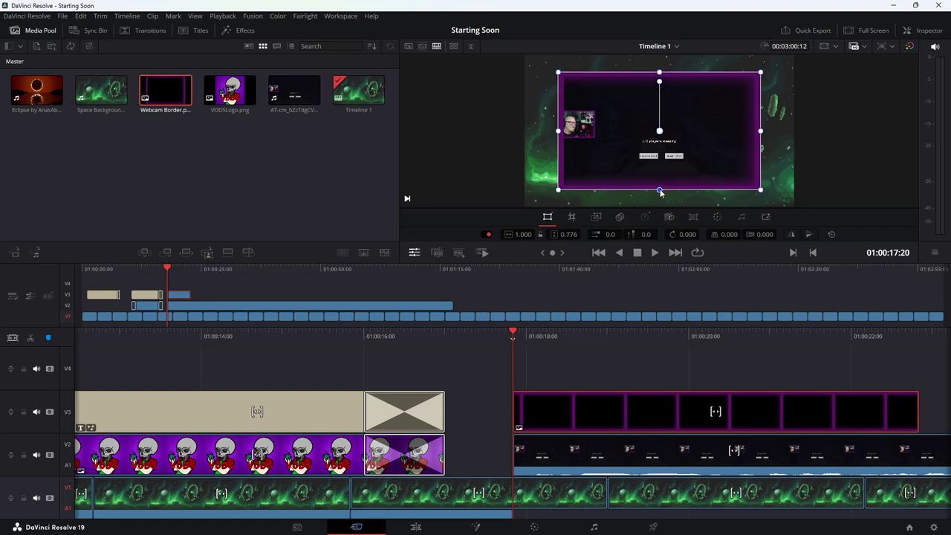
left_click_drag(659, 190, 659, 187)
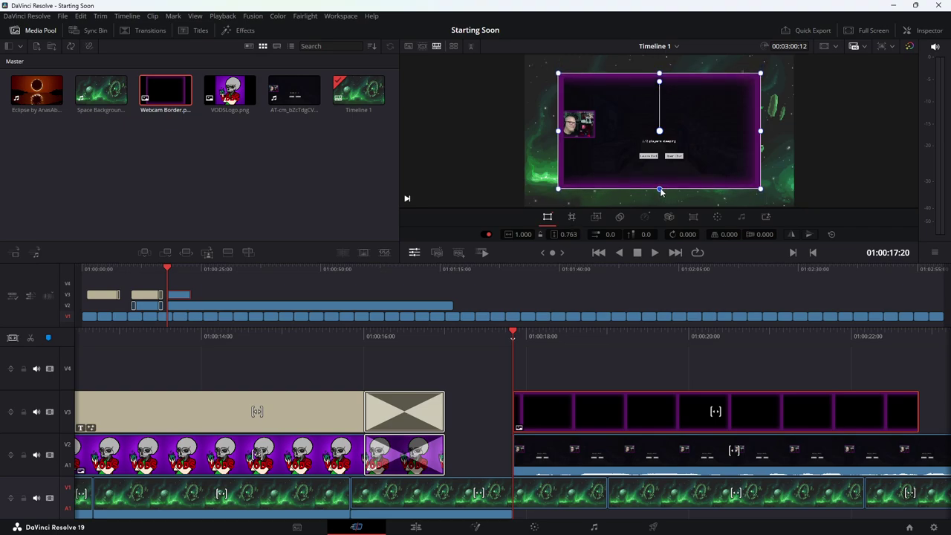
left_click(568, 235)
type(".75")
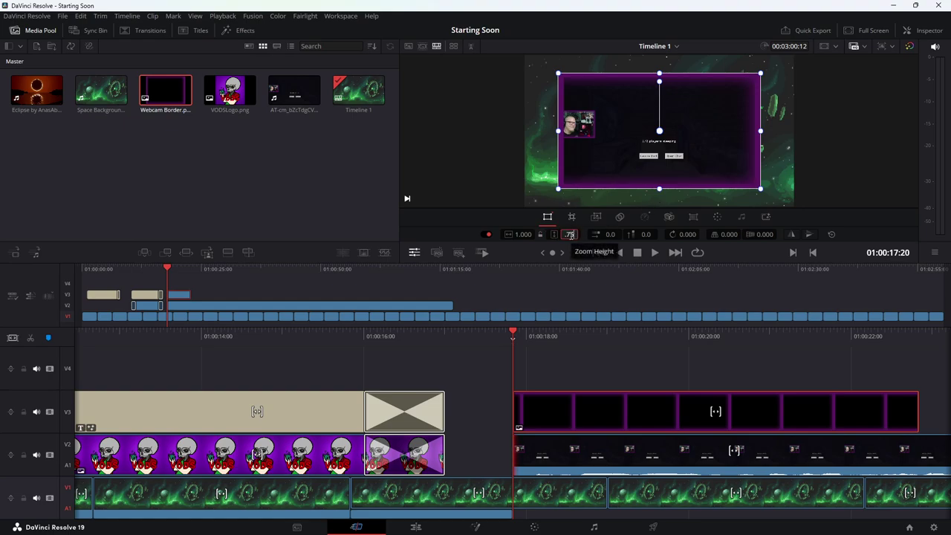
key("Return")
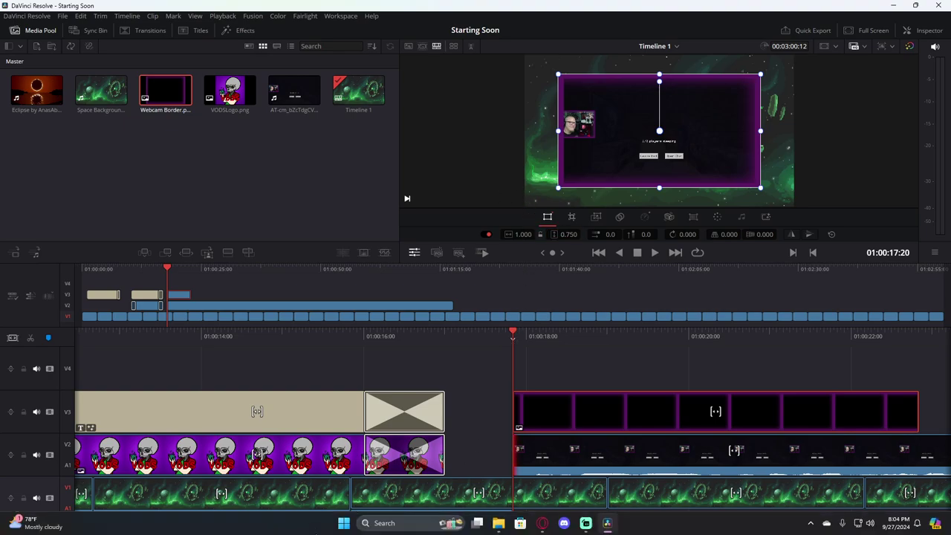
Extend the Webcam Border.png clip on the Edit page's Video 3 track to the end of the gameplay clip
left_click(416, 527)
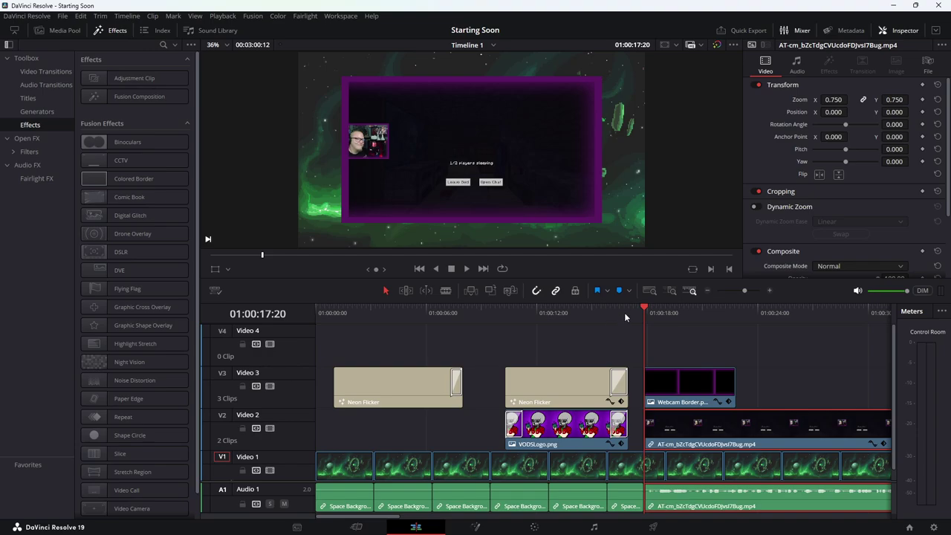
left_click(554, 436)
scroll(553, 435, "down", 3)
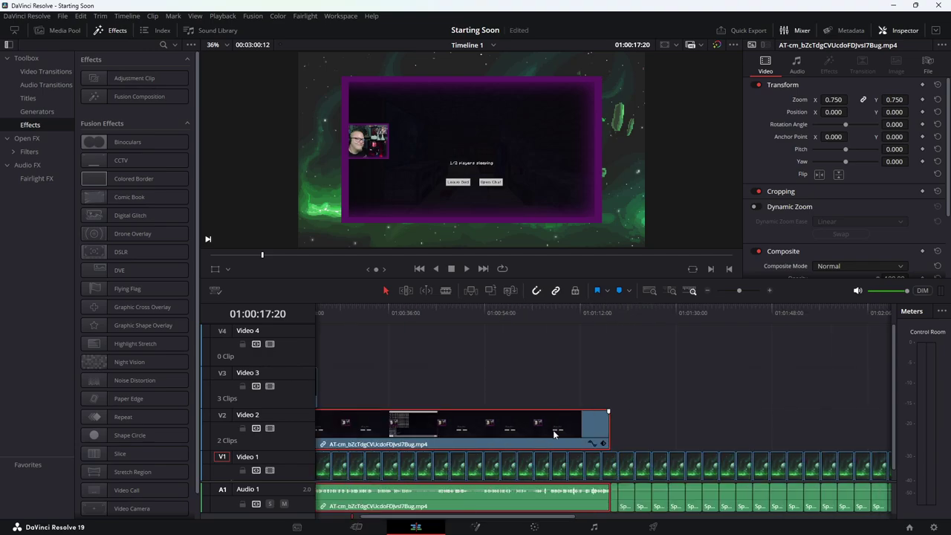
scroll(553, 434, "down", 3)
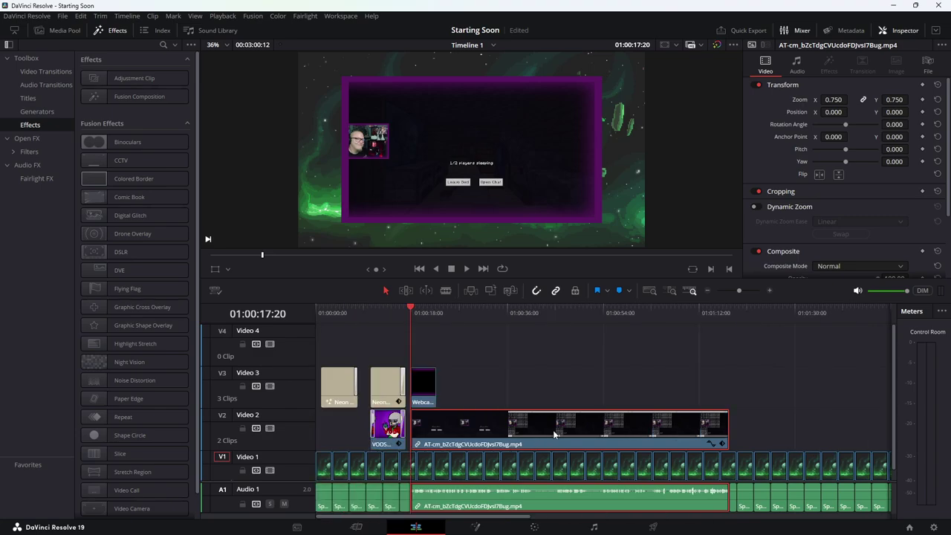
scroll(553, 434, "down", 2)
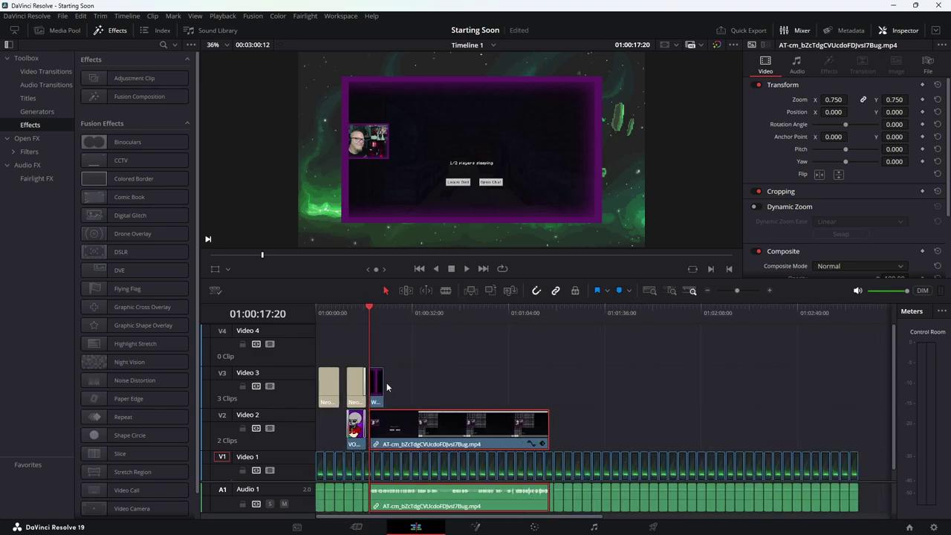
left_click_drag(380, 383, 546, 382)
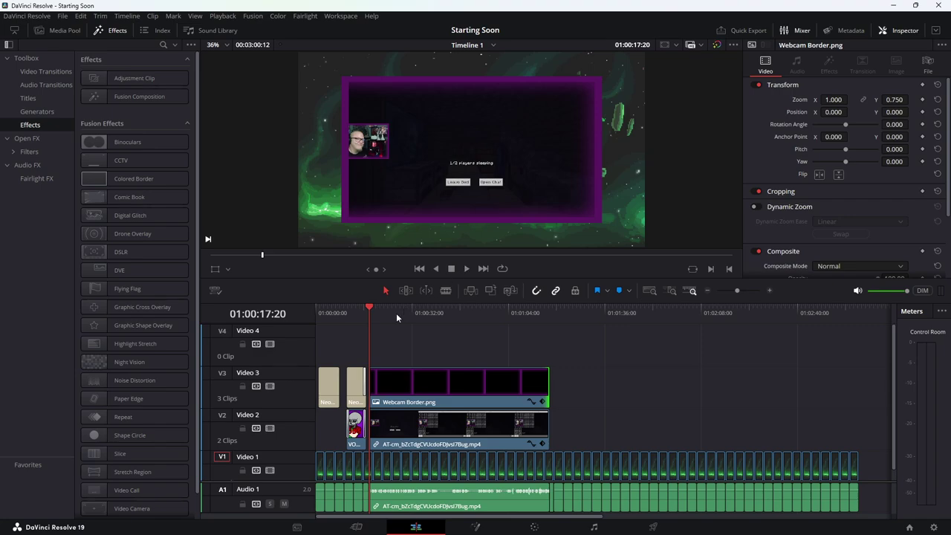
Play through the bordered gameplay to find a cut point and split the gameplay clip on Video 2 at 01:00:33:03
left_click(466, 268)
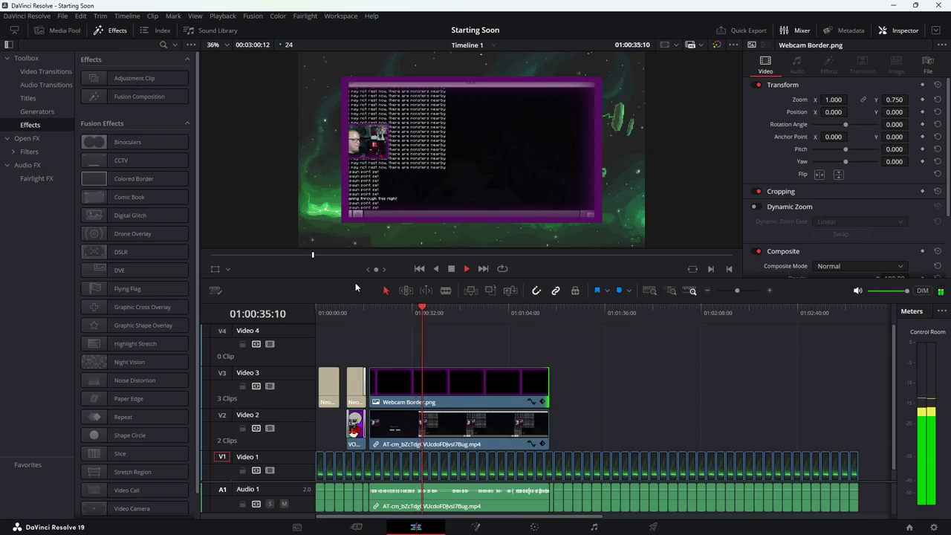
key("space")
key("alt+/")
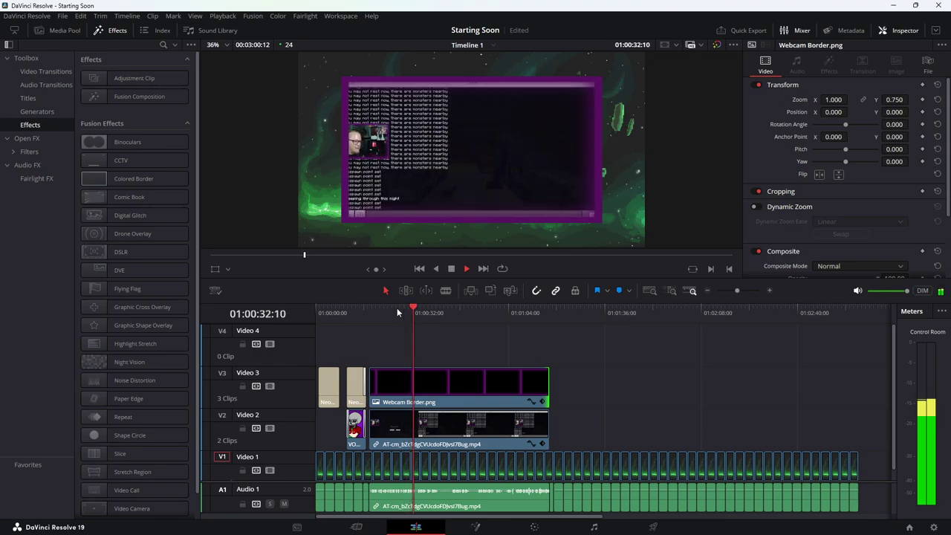
key("space")
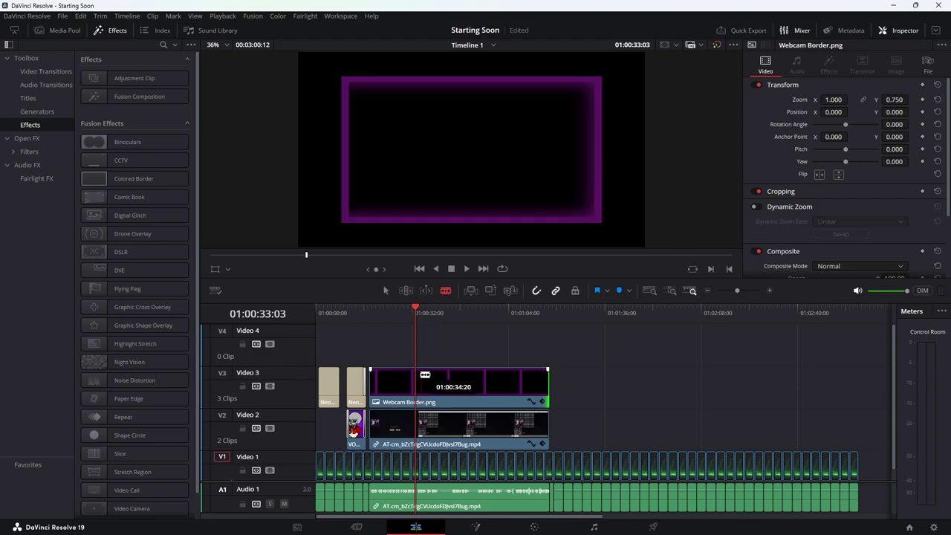
left_click(420, 423)
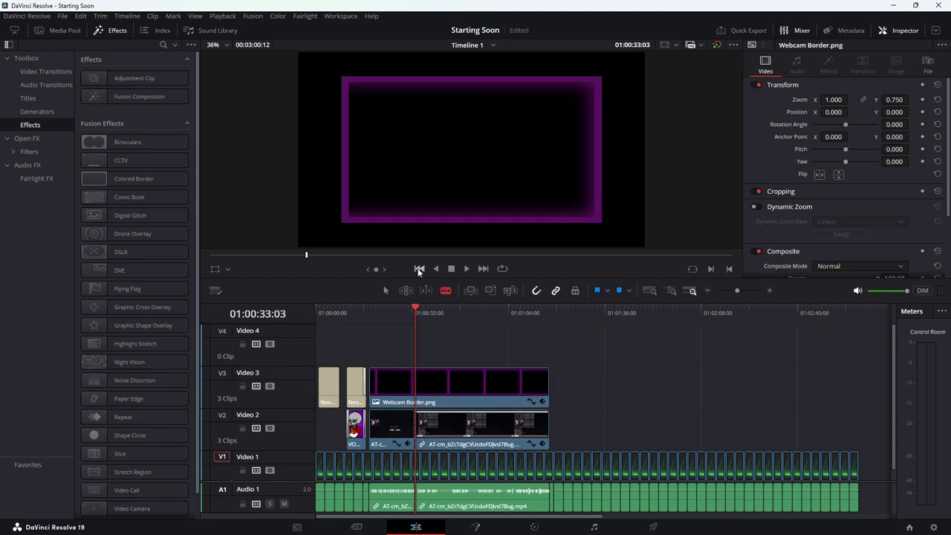
Cut the Video 2 clip segment that starts at 01:00:33:03 out of the timeline and play back the edit
right_click(457, 422)
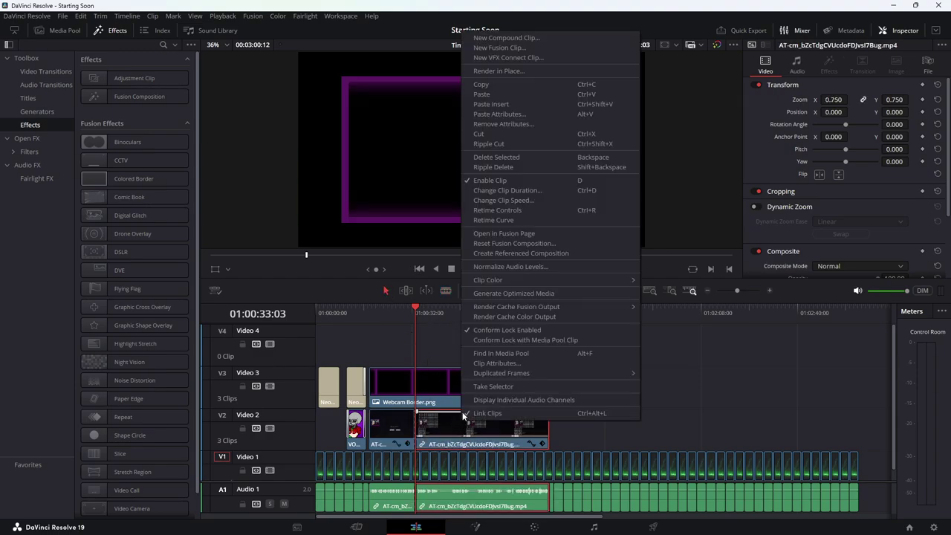
left_click(490, 136)
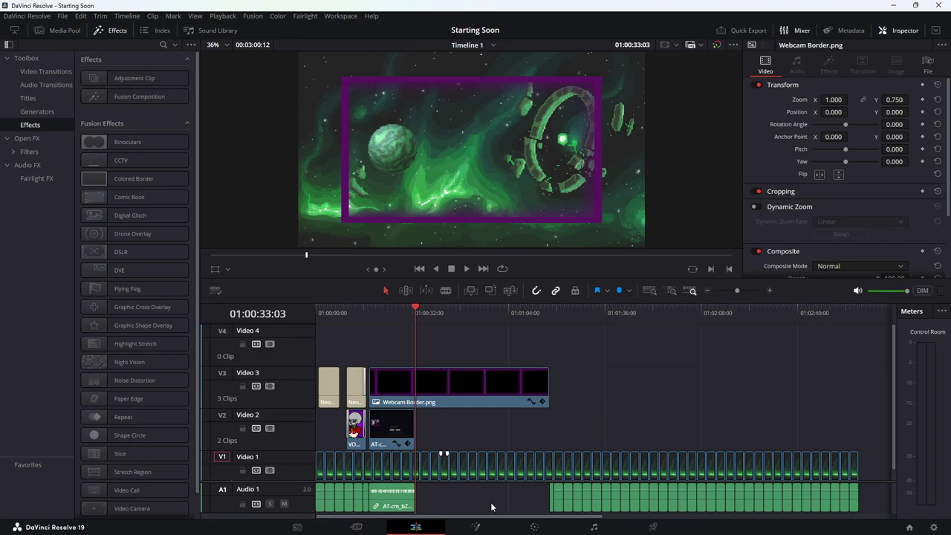
left_click(355, 307)
key("space")
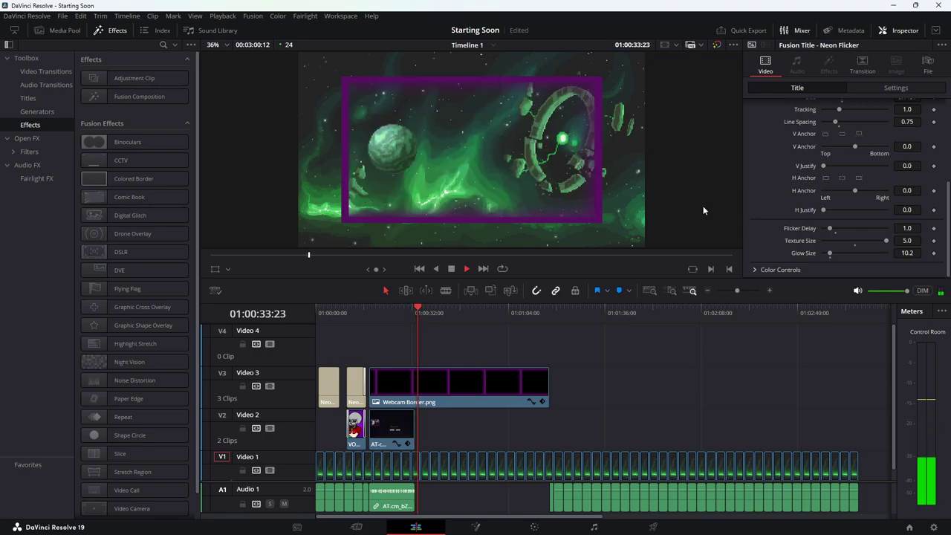
key("space")
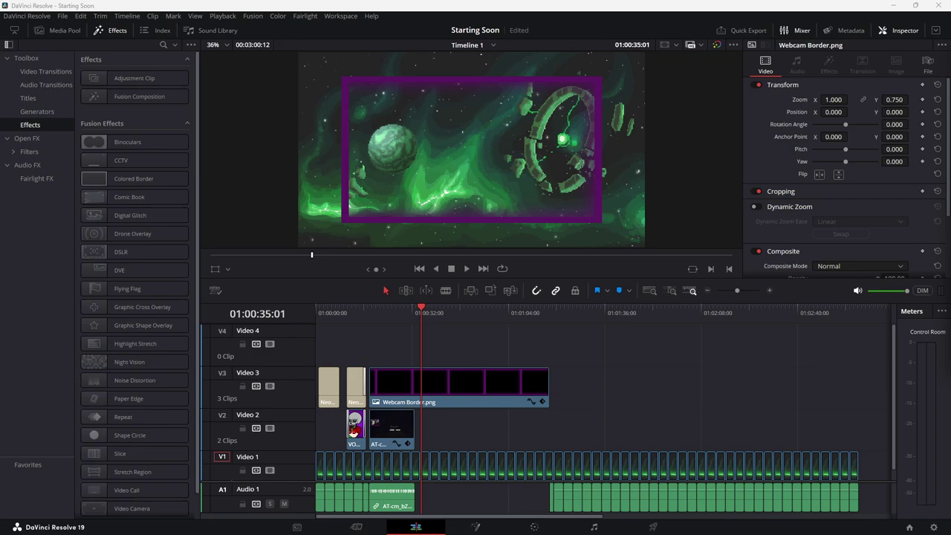
Place the gameplay clip AT-cm_hDLXkgI5cE868v834v9gyg.mp4 on Video 2 directly after the shortened clip
left_click_drag(817, 438, 417, 437)
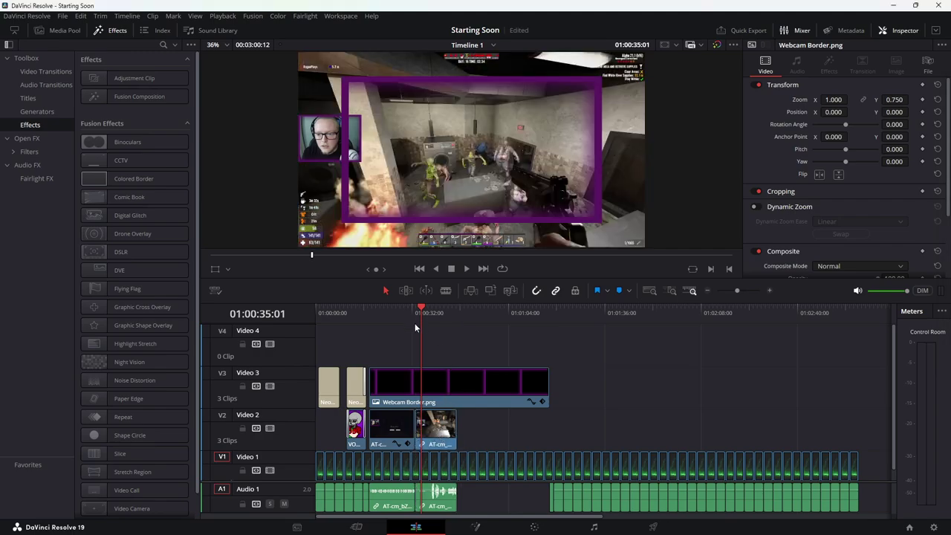
left_click(436, 443)
left_click(437, 432)
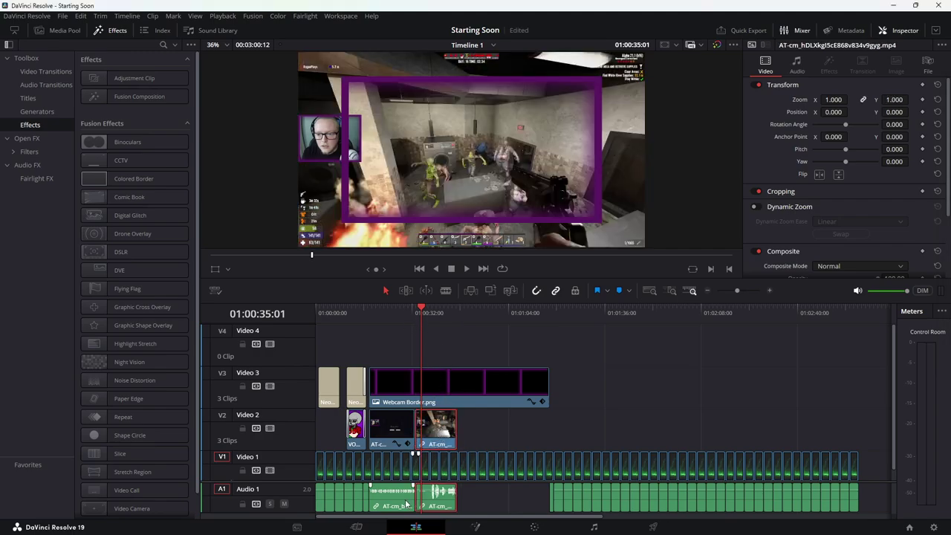
Scale the newly placed gameplay clip to a linked zoom of 0.75 so it fits inside the webcam border
left_click(351, 528)
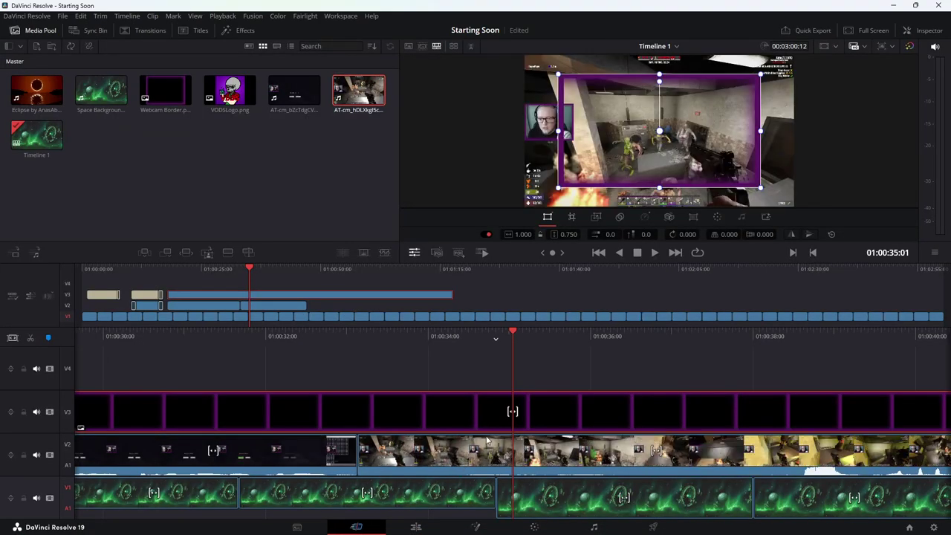
left_click(481, 449)
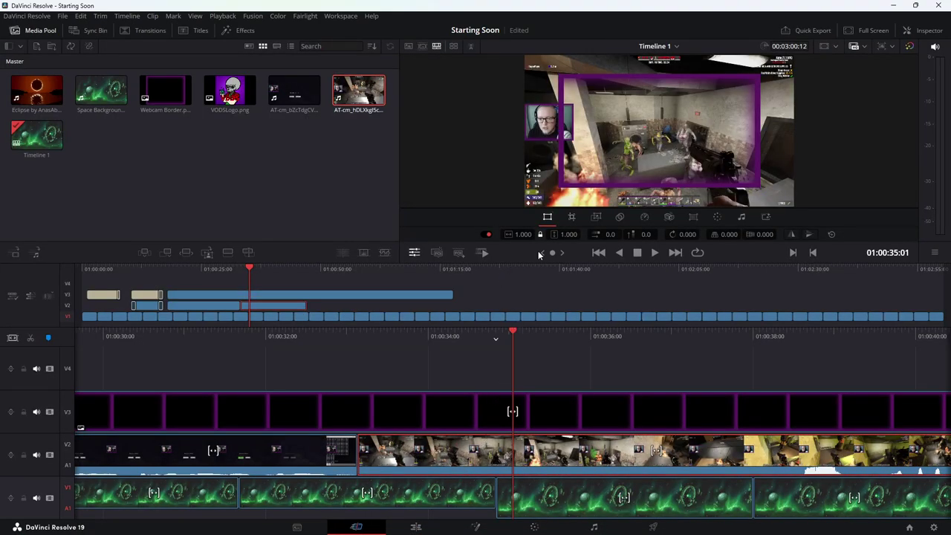
left_click(548, 216)
left_click(569, 234)
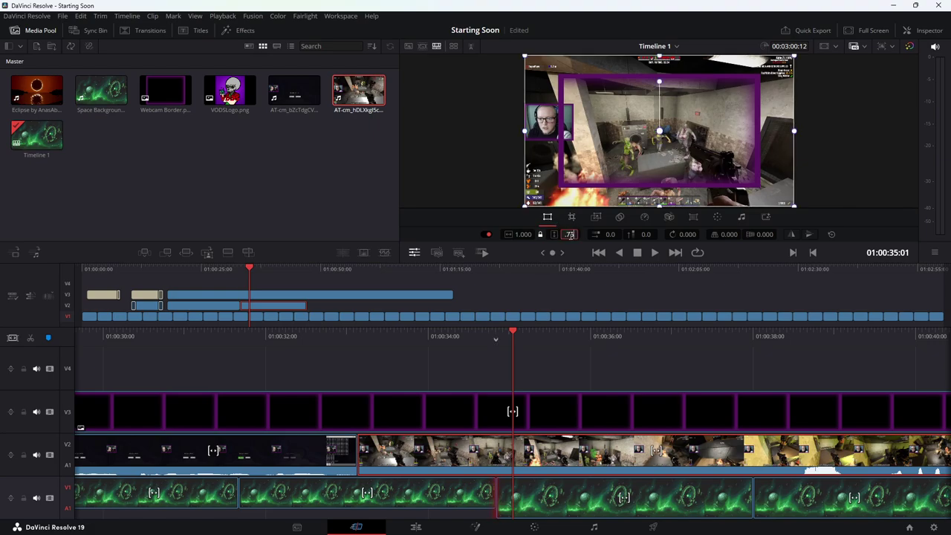
key("Return")
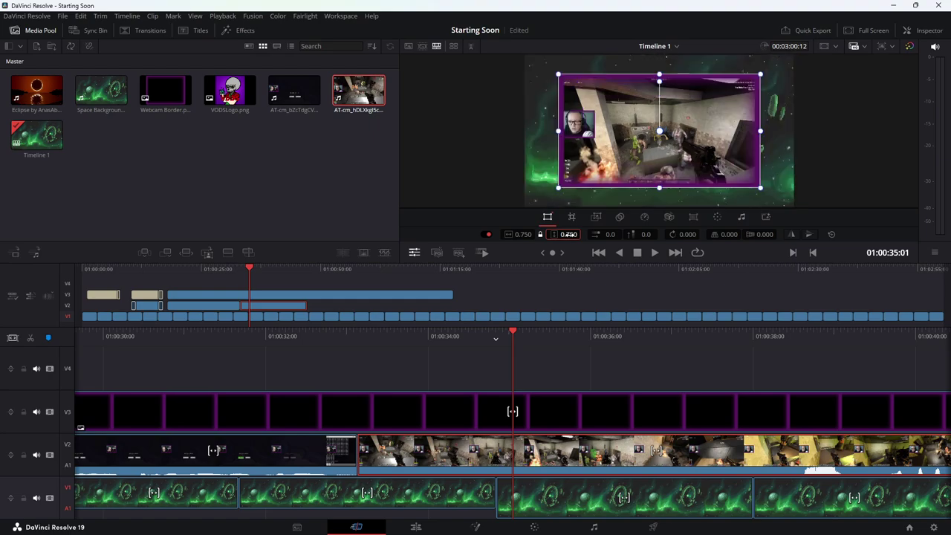
left_click(416, 526)
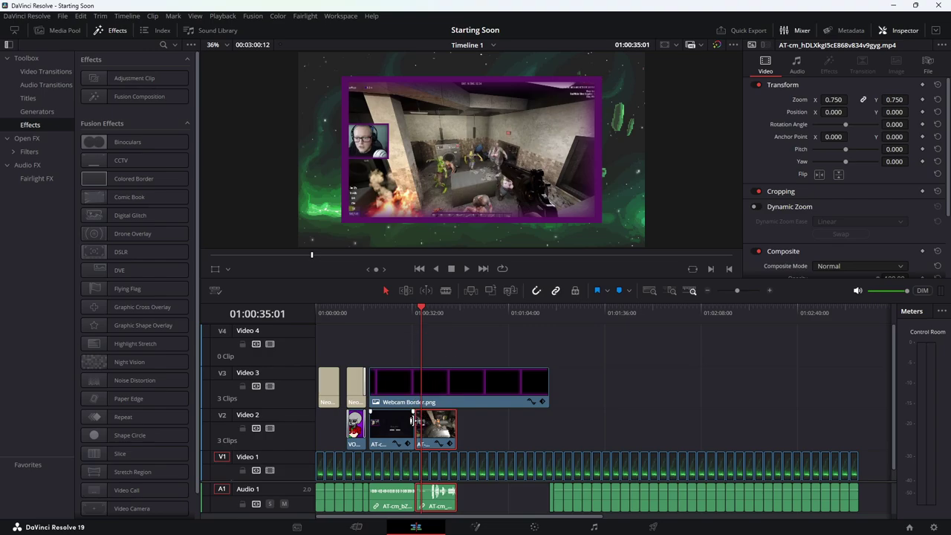
Add an Additive Dissolve video transition at the start of the scaled gameplay clip on Video 2
scroll(413, 420, "up", 5)
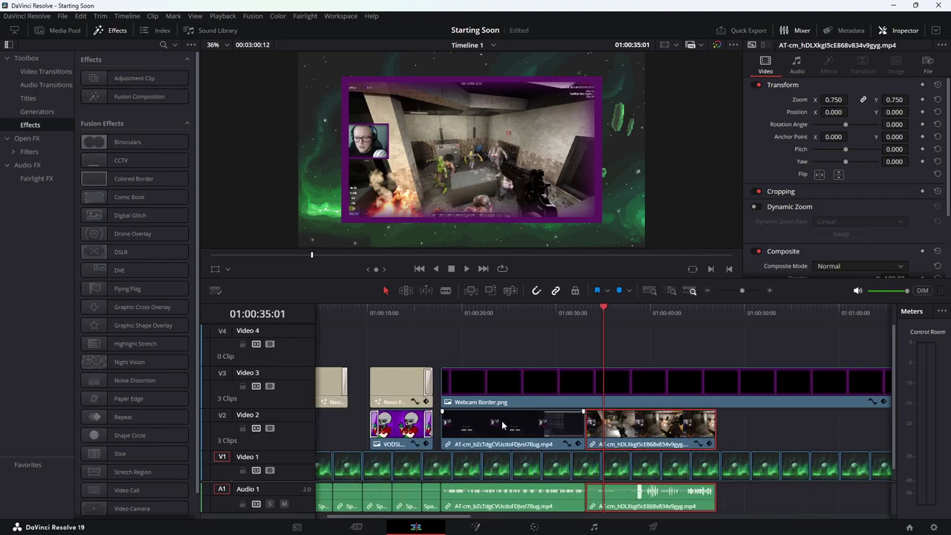
scroll(618, 418, "up", 2)
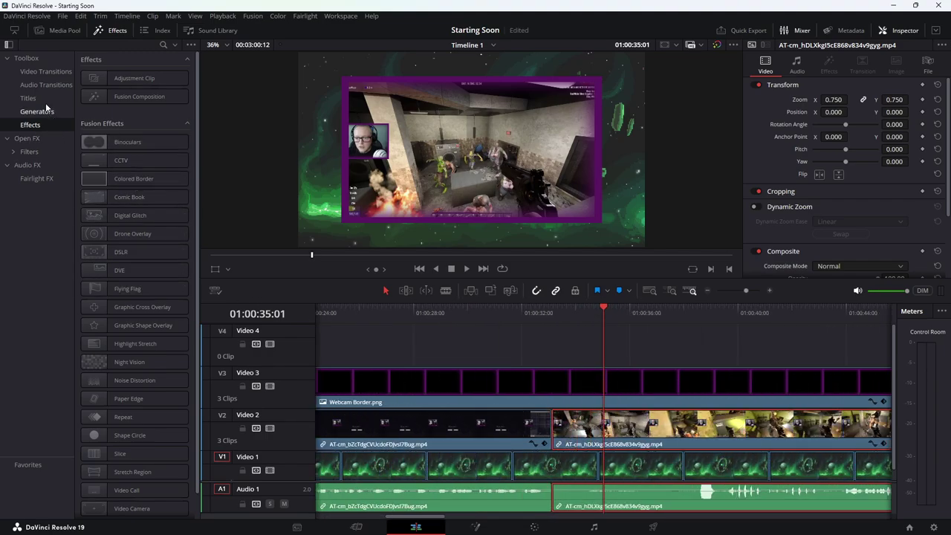
left_click(45, 75)
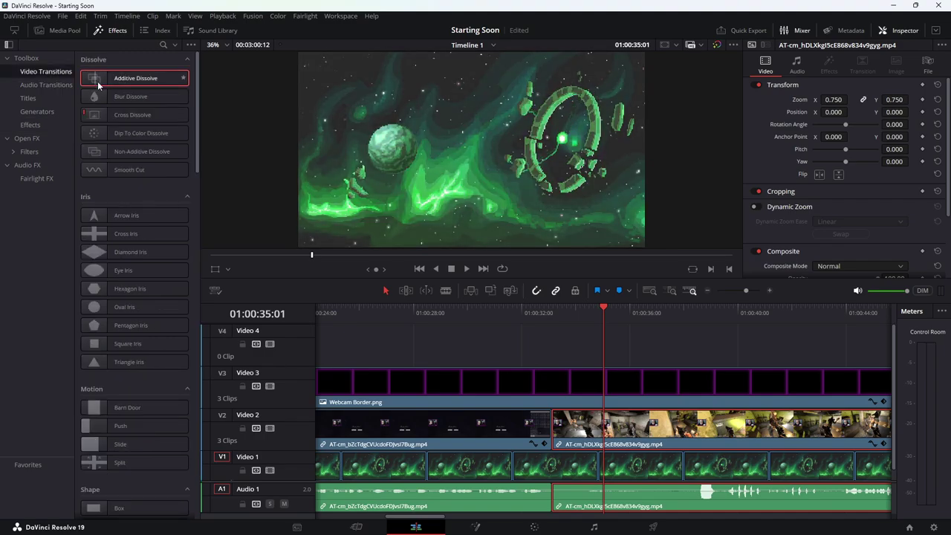
left_click_drag(98, 81, 116, 84)
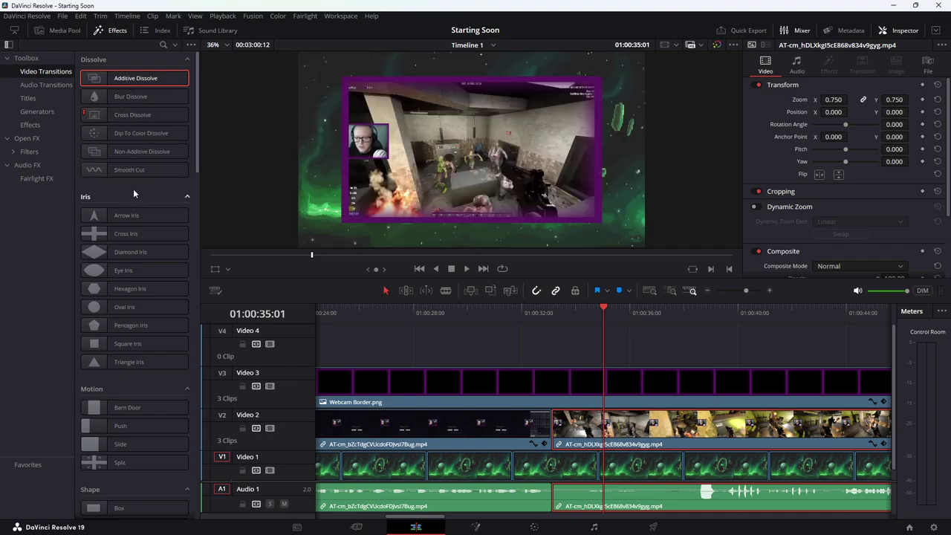
left_click(521, 422, "ctrl")
left_click_drag(96, 78, 551, 425)
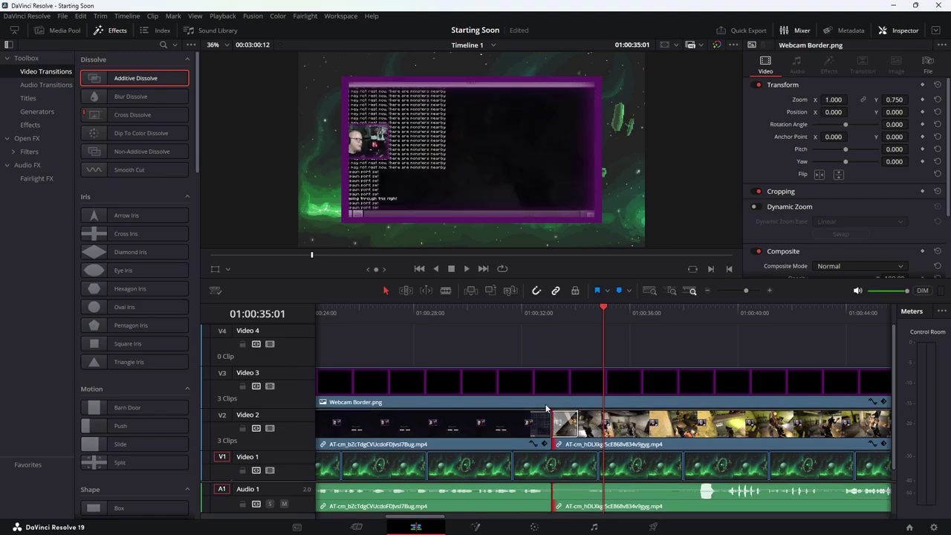
Play the timeline from 01:00:32:01 to review the dissolve into the gameplay clip
left_click(523, 310)
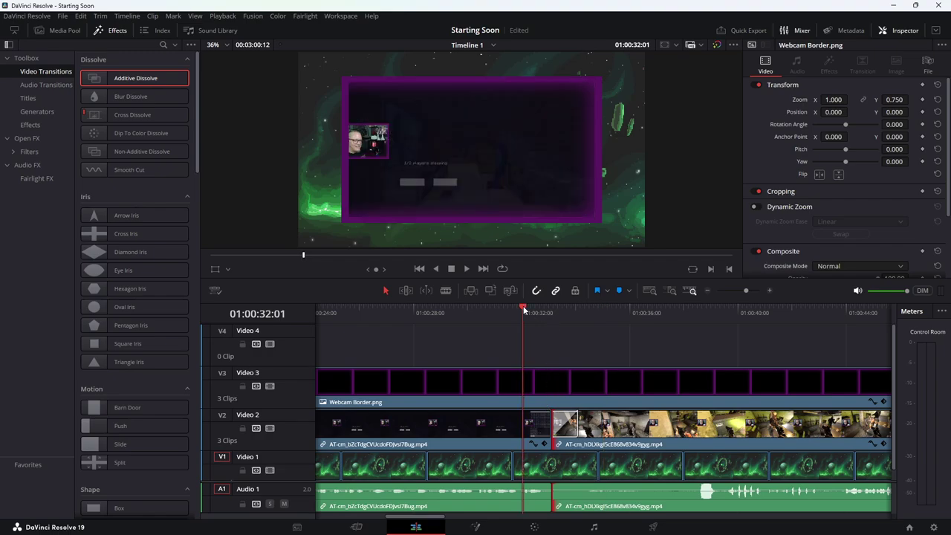
key("space")
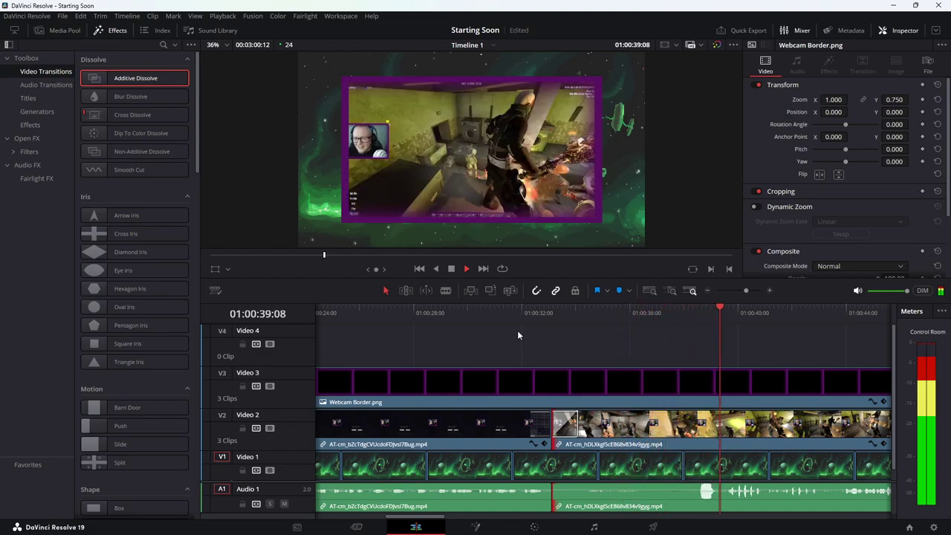
key("space")
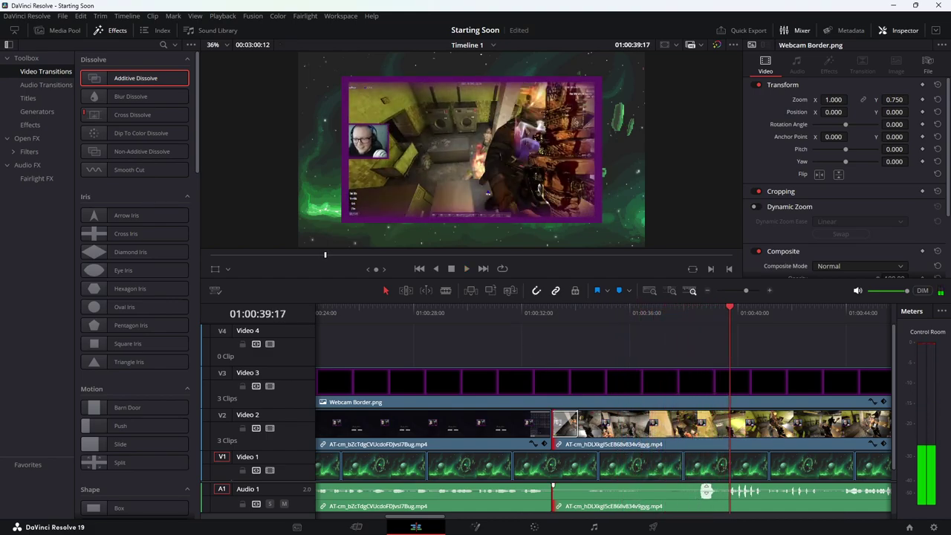
Lower the gameplay clip's audio level on Audio 1 and play the timeline from 01:00:30:02 to check it
mouse_move(705, 490)
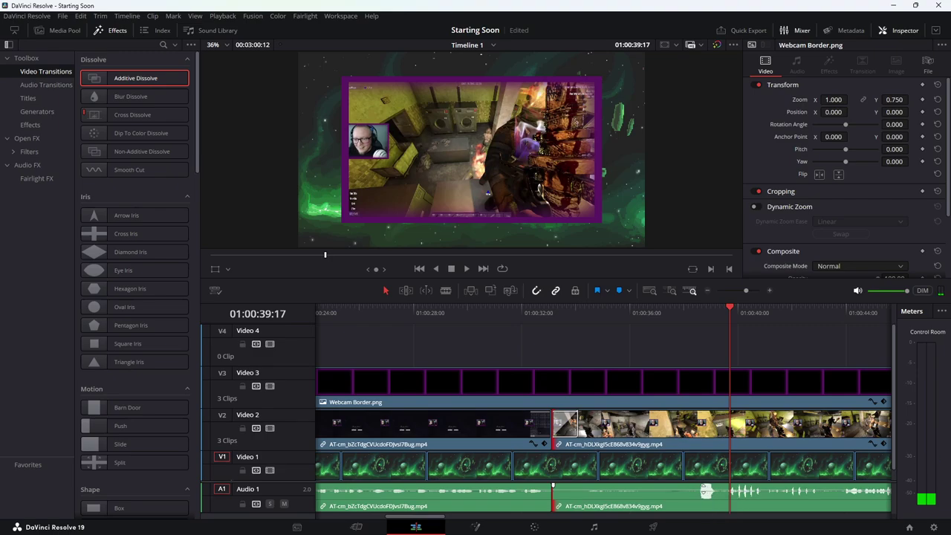
left_click_drag(705, 490, 705, 492)
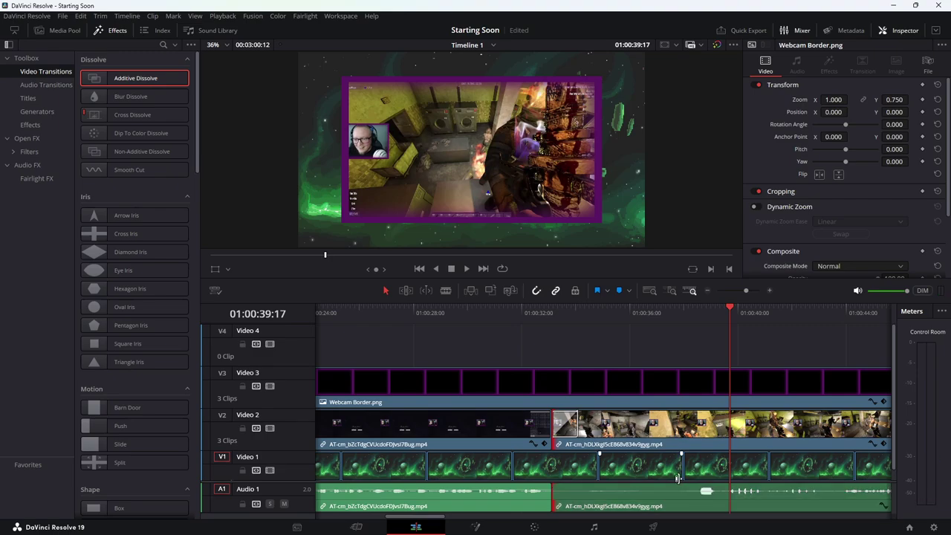
left_click(470, 312)
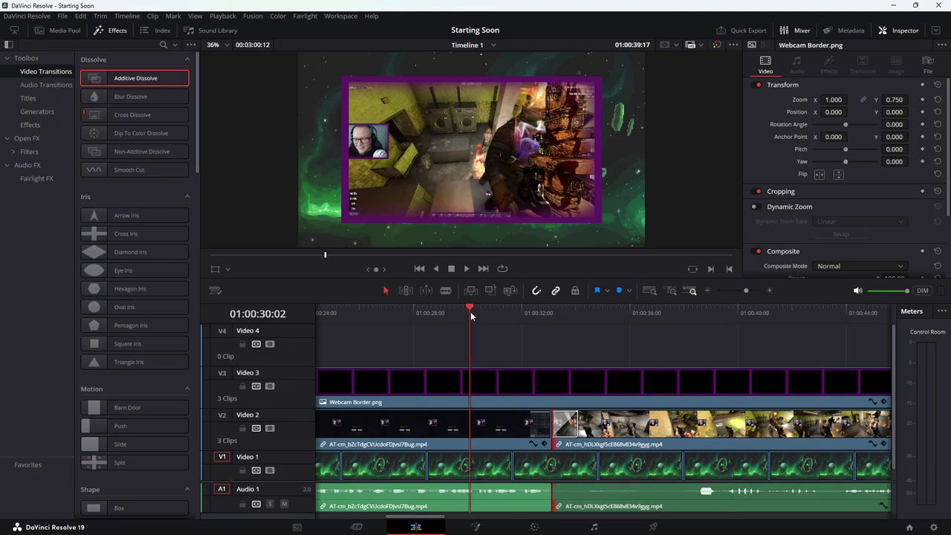
key("space")
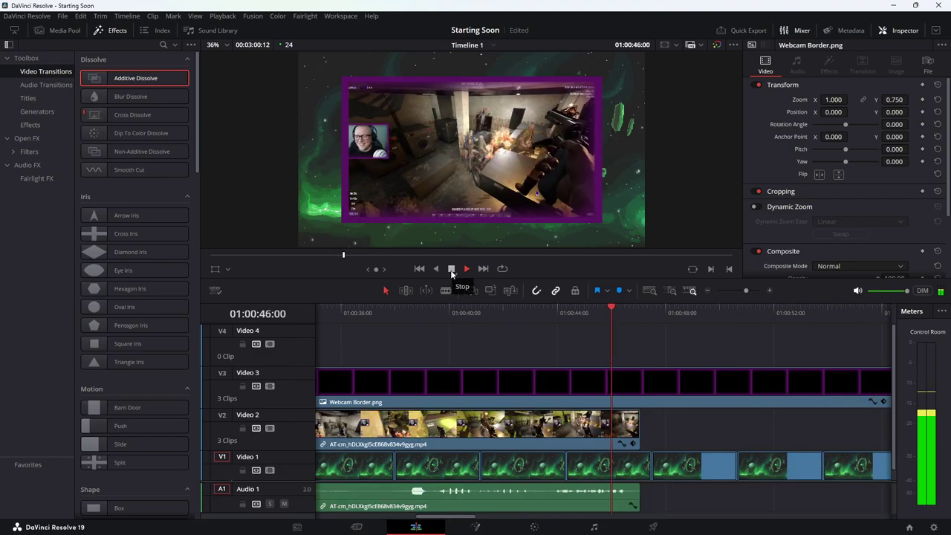
left_click(450, 270)
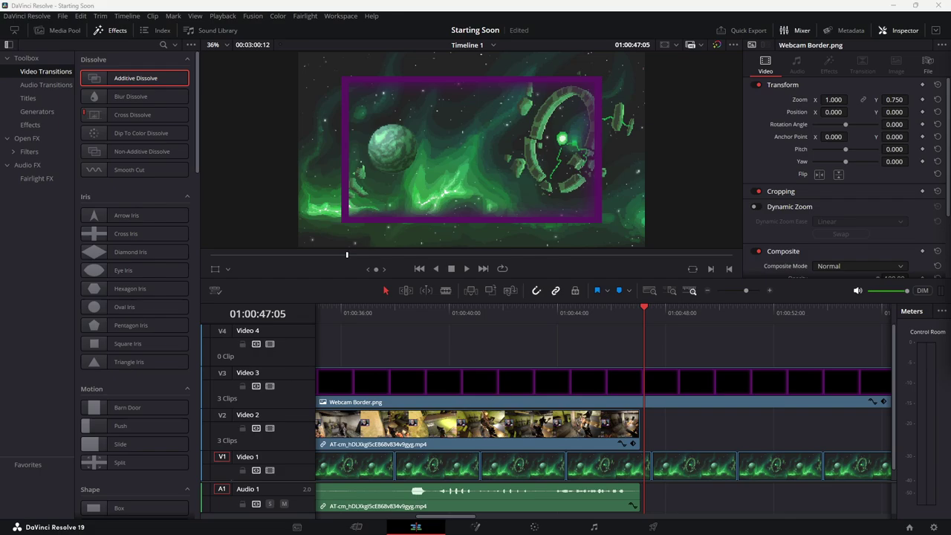
Place AT-cm_Io99kUye0sBjc0SEPIUpag.mp4 on Video 2 flush against the end of the previous gameplay clip
left_click_drag(947, 319, 644, 446)
left_click_drag(643, 444, 642, 444)
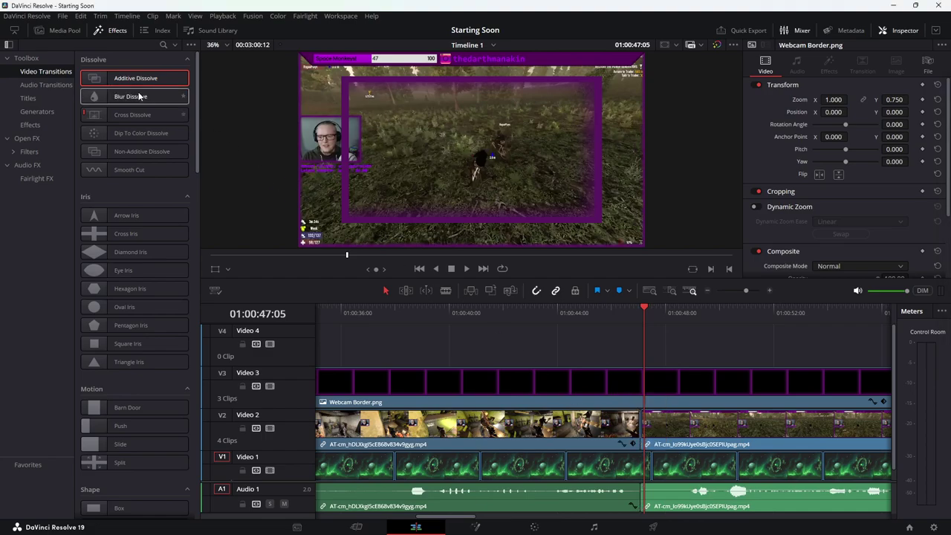
left_click_drag(94, 80, 657, 433)
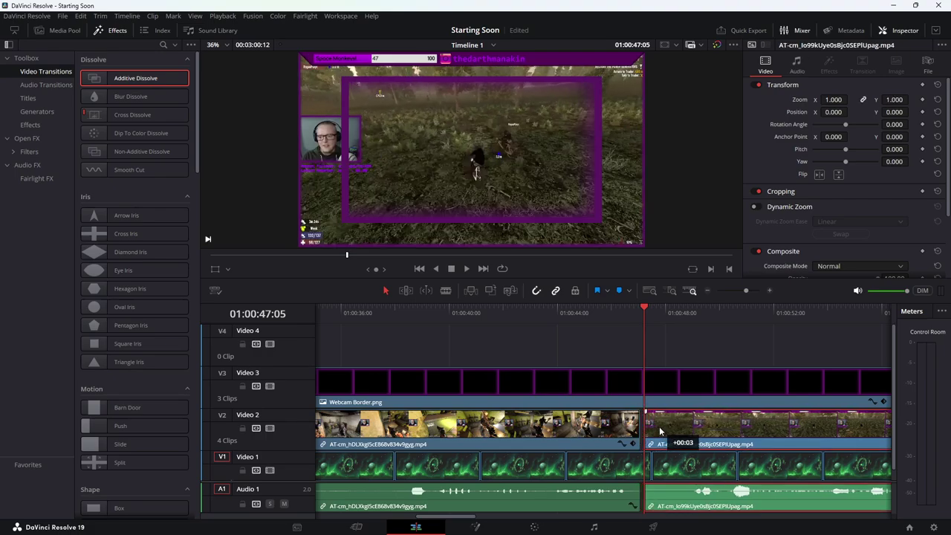
left_click(621, 312)
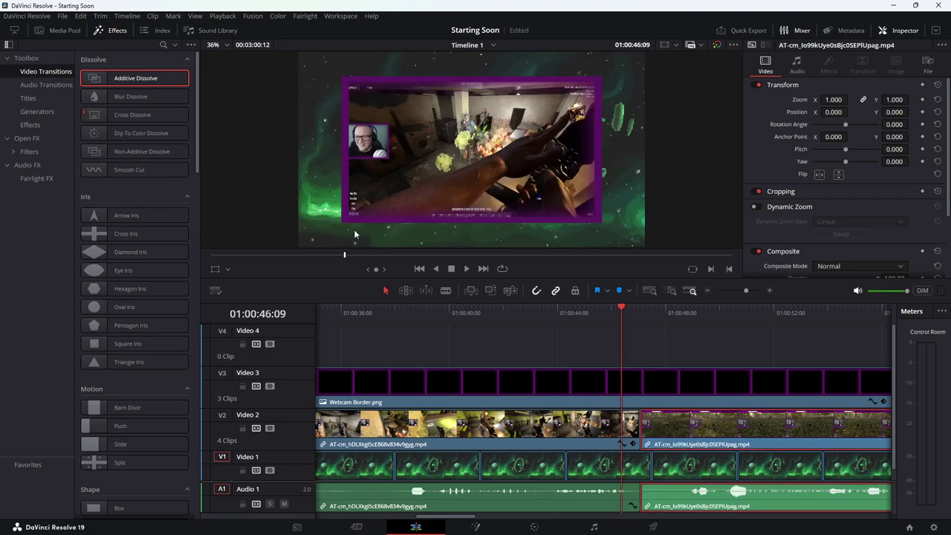
Try to add an Additive Dissolve between the last two gameplay clips on Video 2 and play across the cut
left_click_drag(137, 78, 630, 422)
key("space")
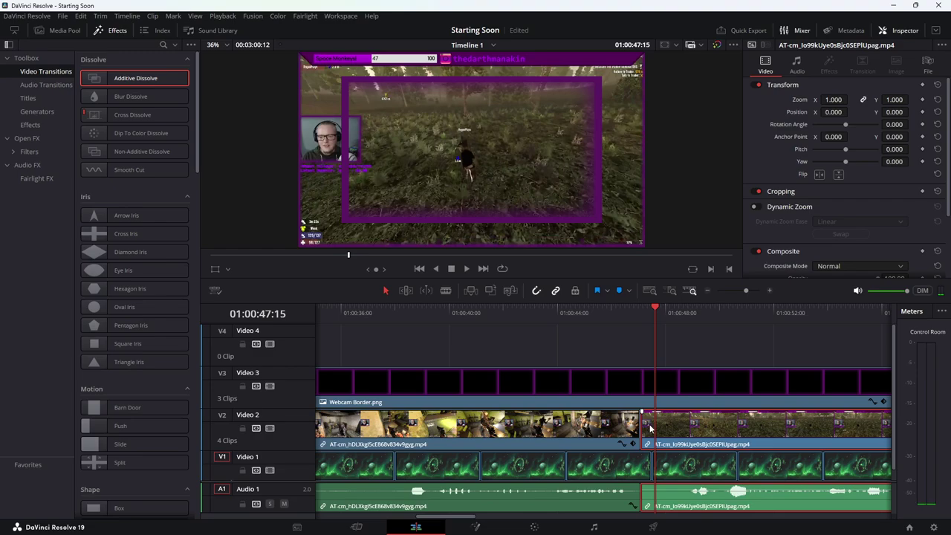
left_click_drag(97, 81, 124, 77)
Set the zoom of the last gameplay clip on Video 2 to 0.75, keeping width and height linked
left_click(373, 528)
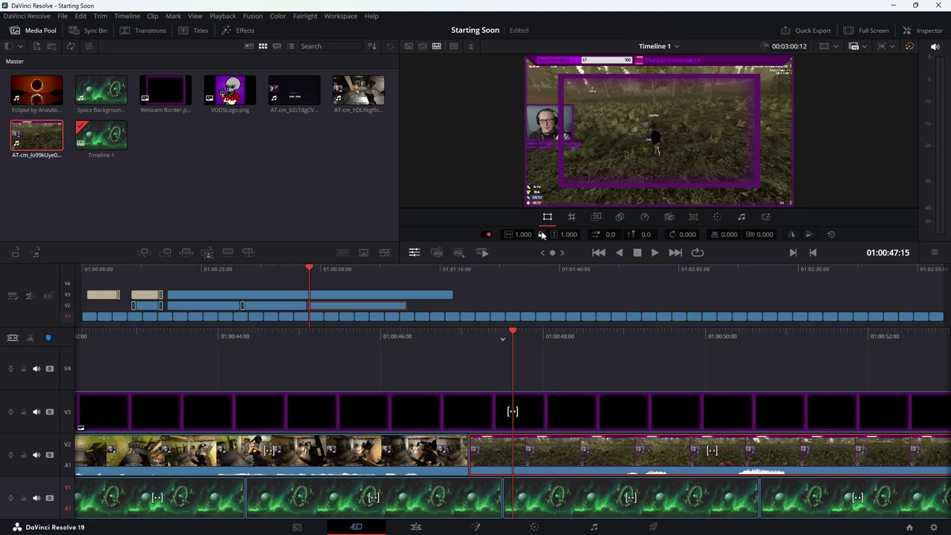
double_click(569, 235)
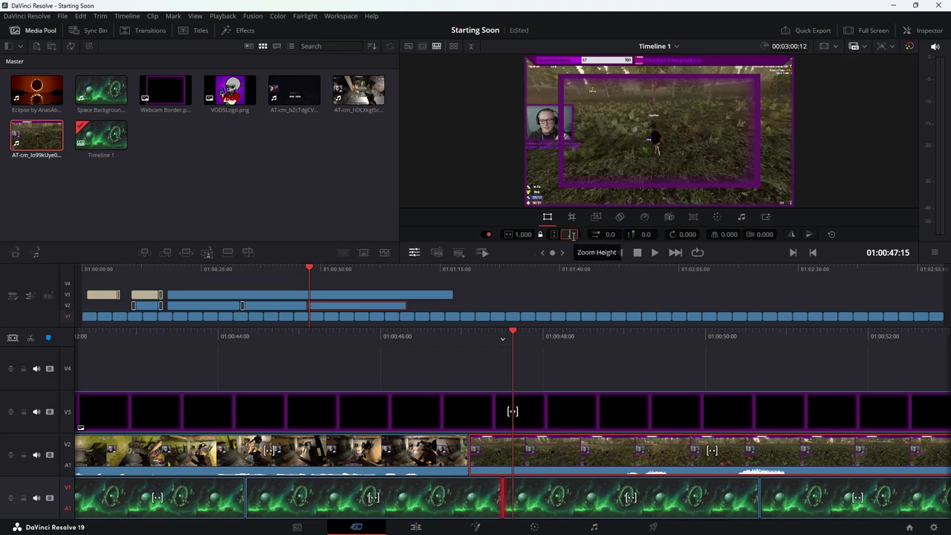
type(".75")
key("Return")
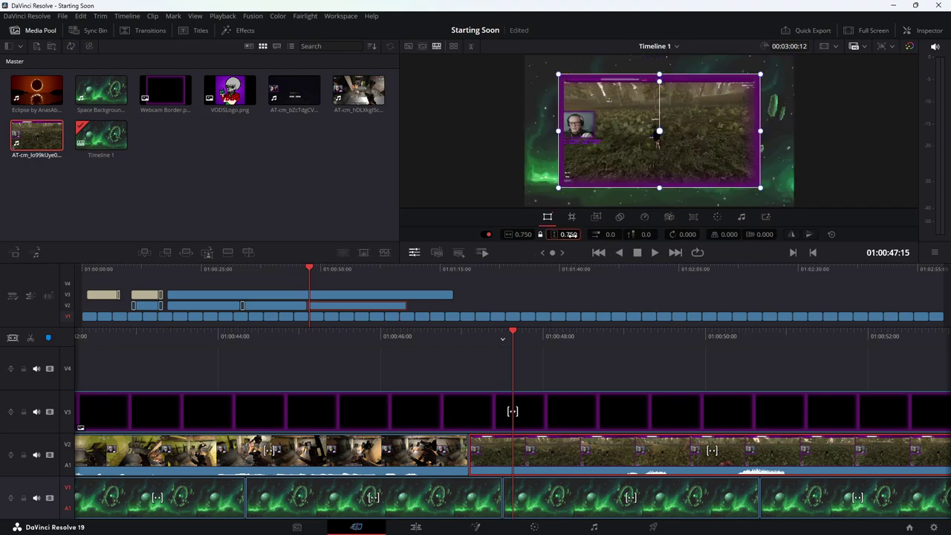
left_click(416, 527)
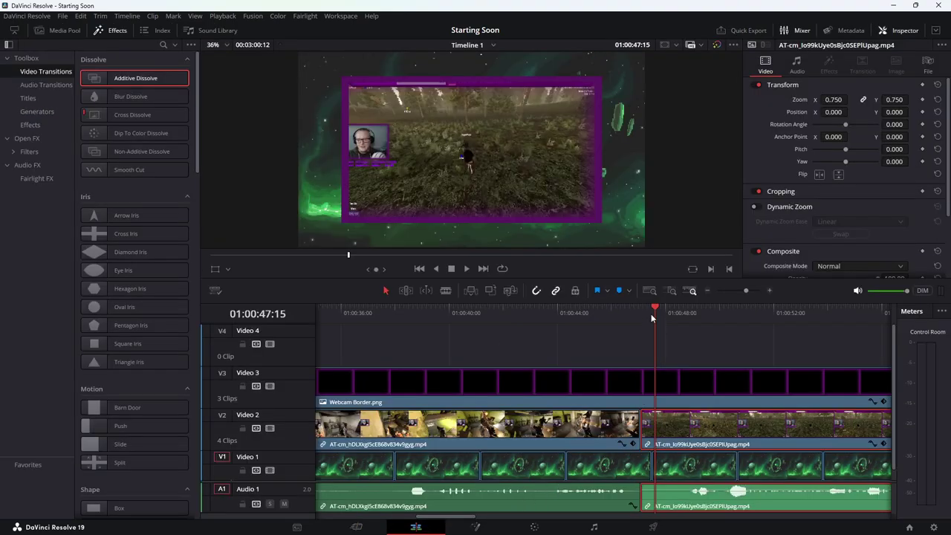
Try to add an Additive Dissolve to the start of the last gameplay clip on Video 2 and play from 01:00:45:20
left_click_drag(654, 307, 607, 308)
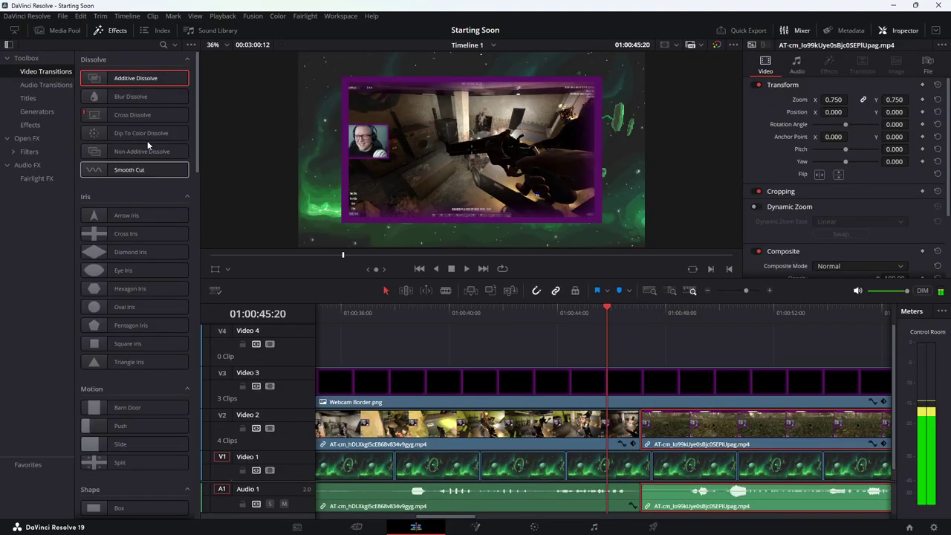
left_click_drag(115, 78, 649, 429)
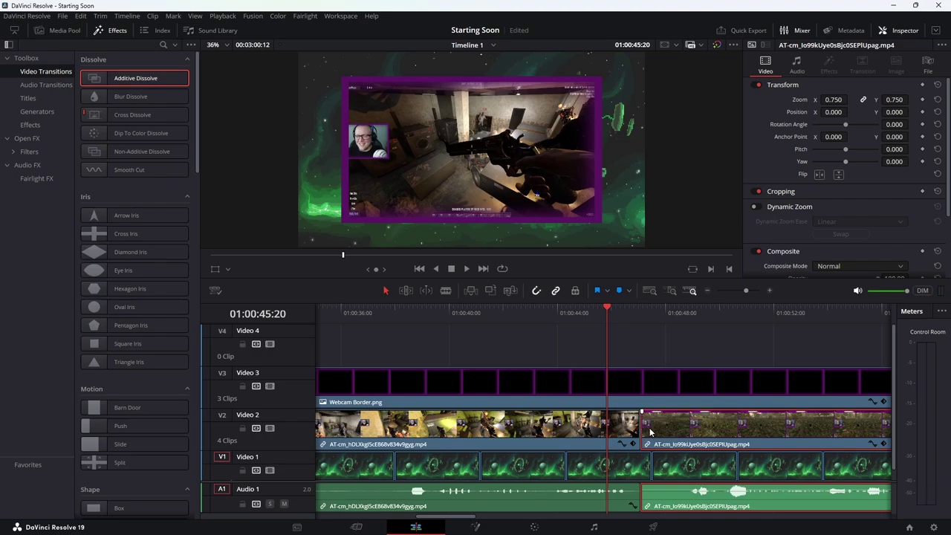
key("space")
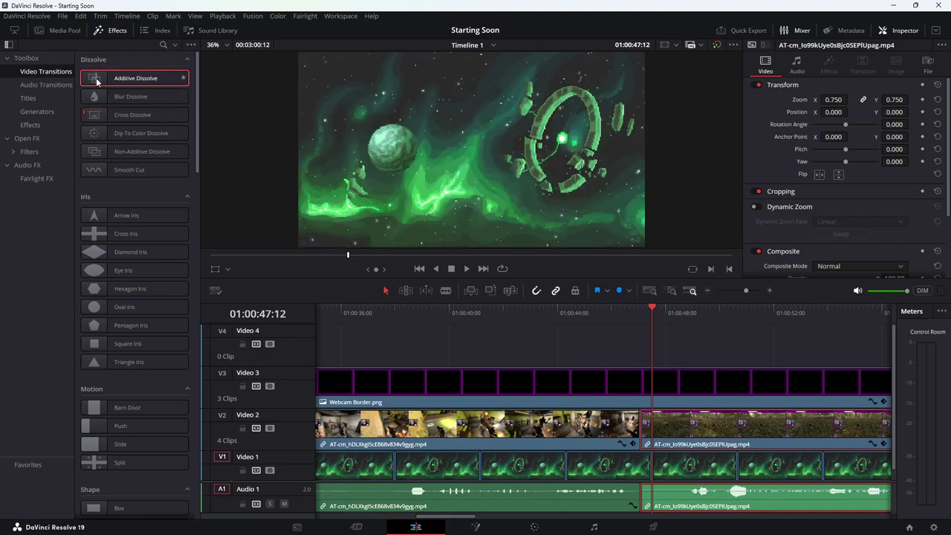
right_click(96, 78)
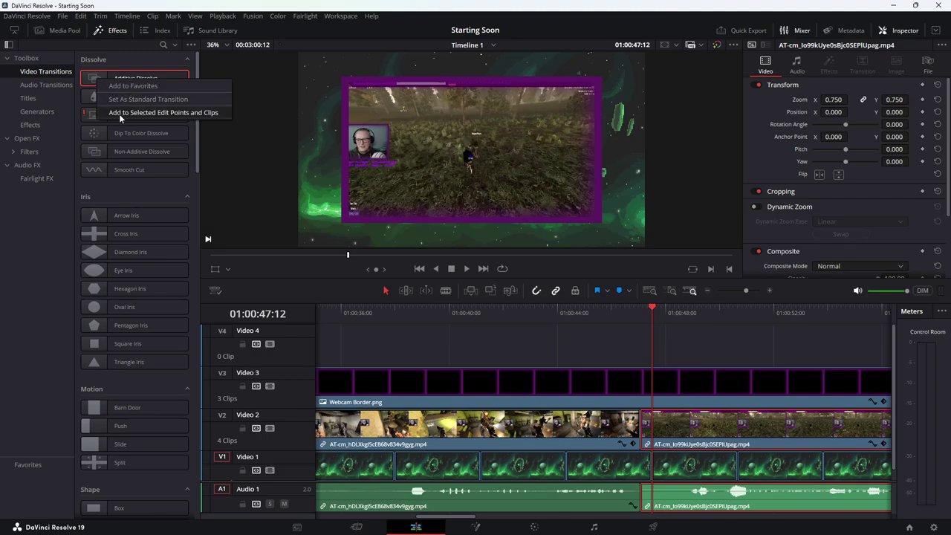
left_click(121, 72)
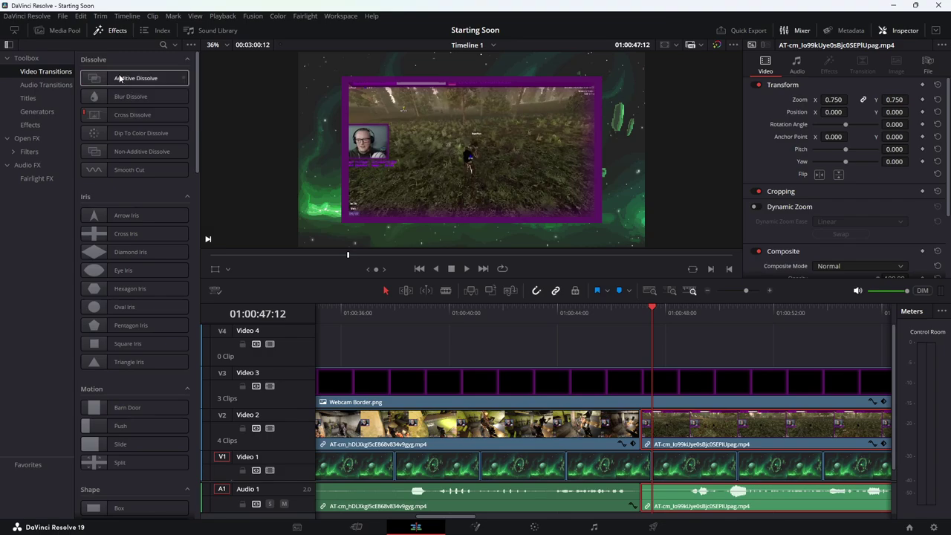
left_click_drag(111, 76, 130, 79)
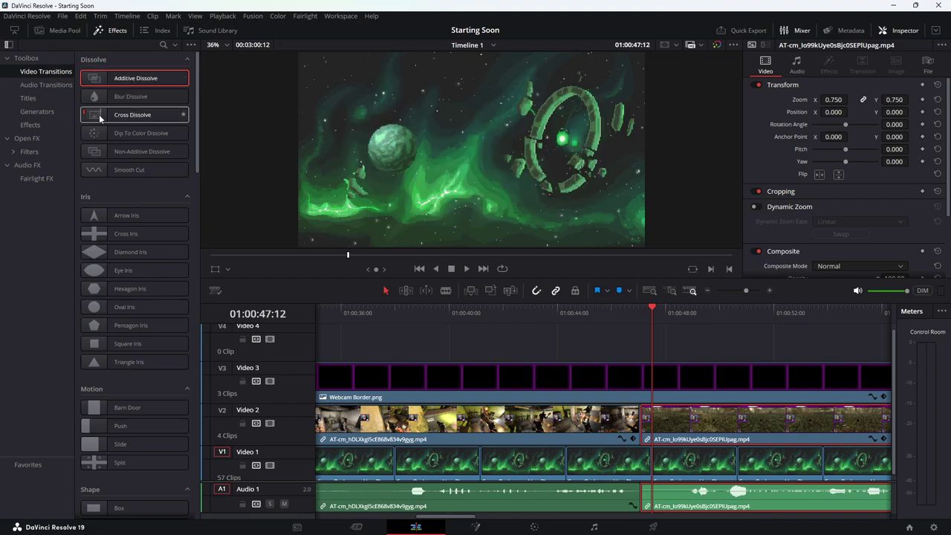
Try to add a Cross Dissolve to the start of the last gameplay clip on Video 2
left_click_drag(99, 115, 654, 428)
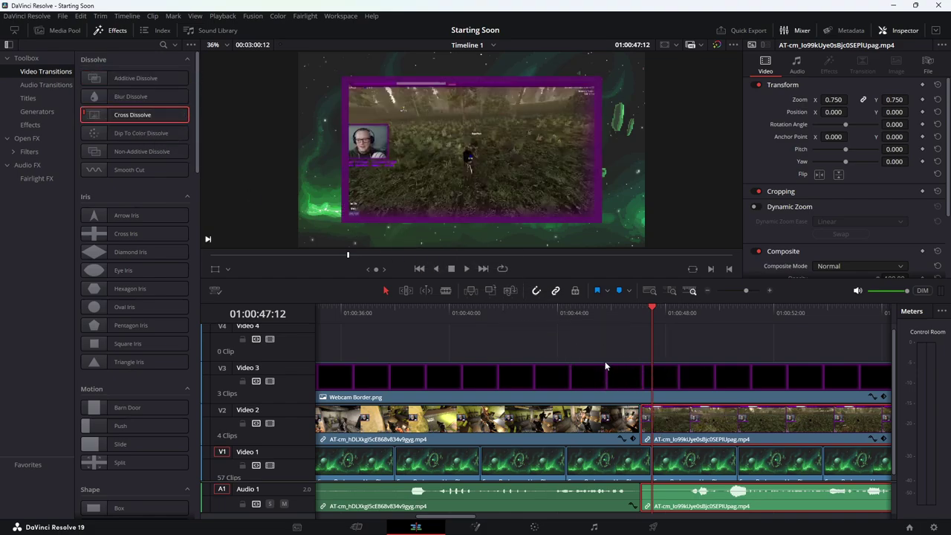
scroll(605, 362, "down", 1)
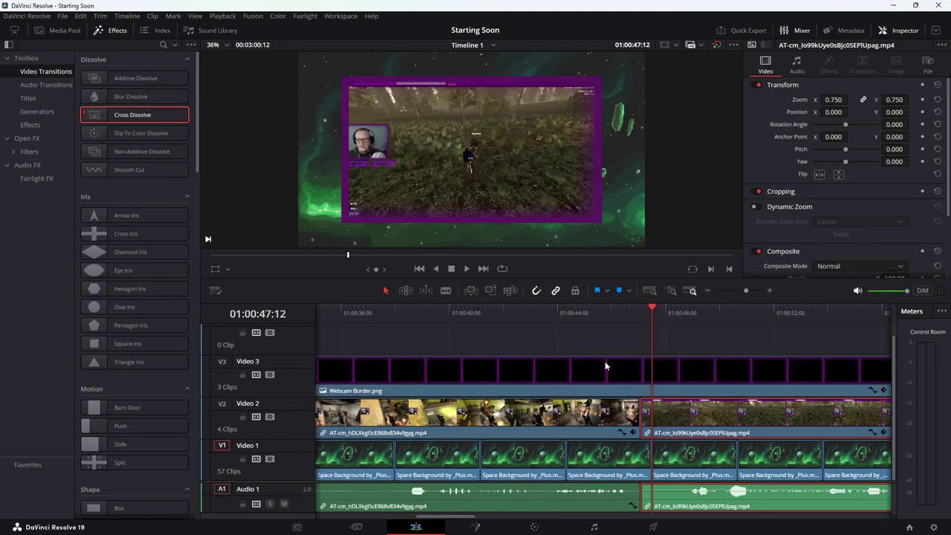
scroll(604, 371, "down", 5)
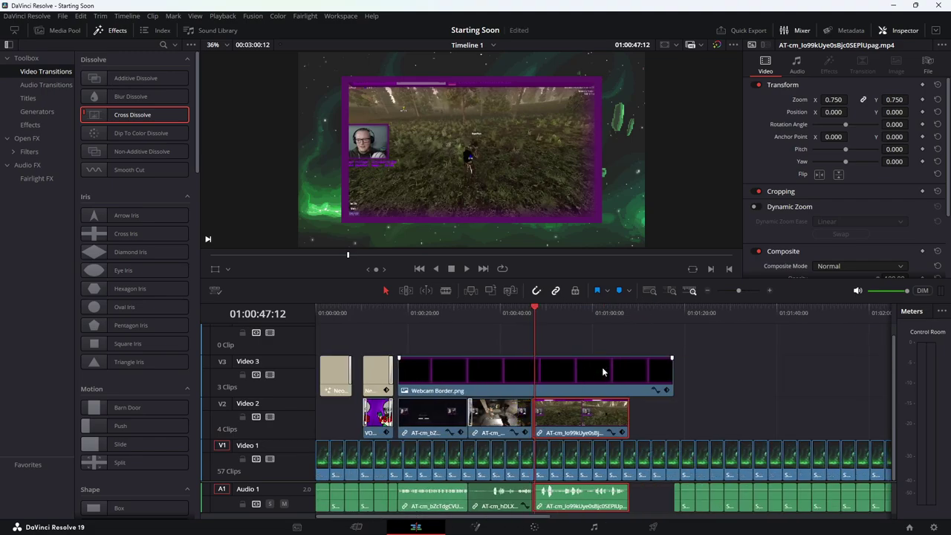
Try the Additive Dissolve again at the start of the last gameplay clip, with the playhead on the cut at 01:00:47:02
left_click(556, 313)
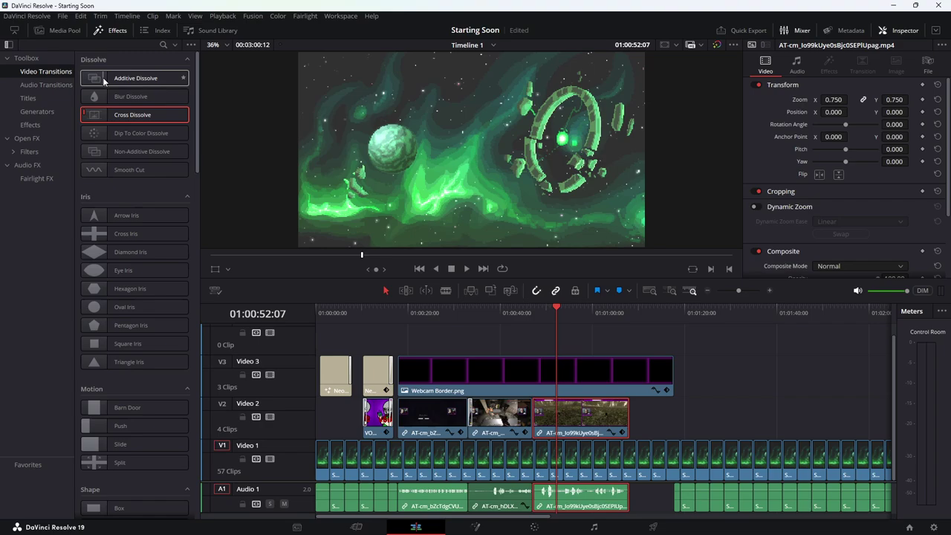
left_click_drag(104, 80, 144, 81)
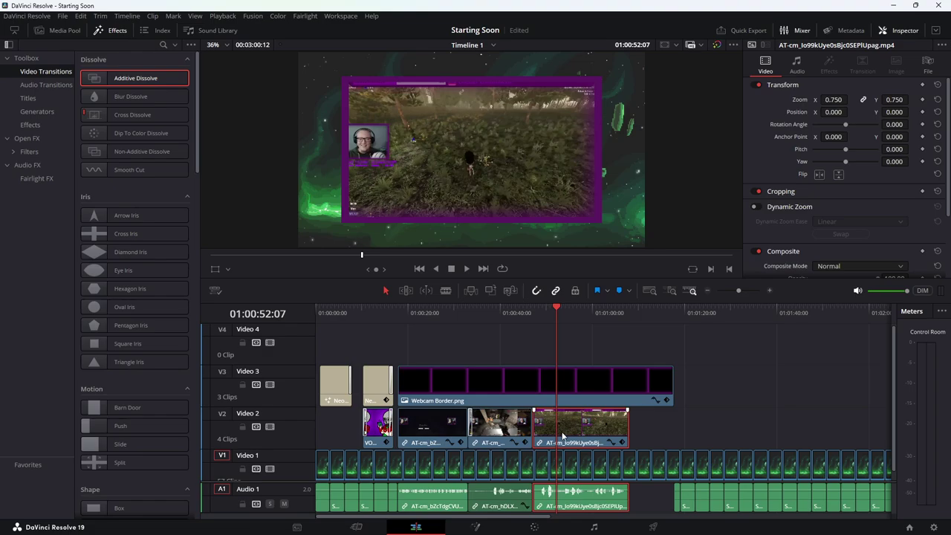
scroll(574, 432, "up", 5)
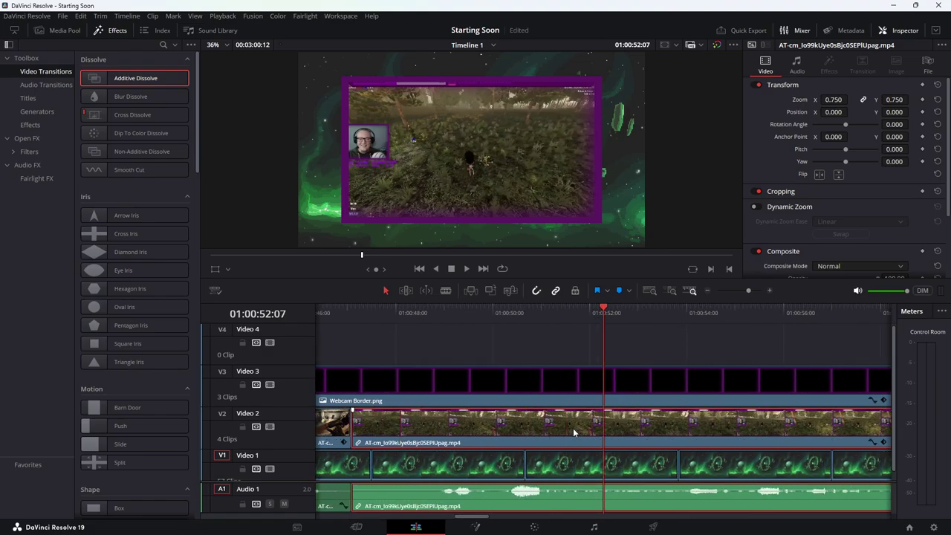
left_click_drag(133, 78, 390, 420)
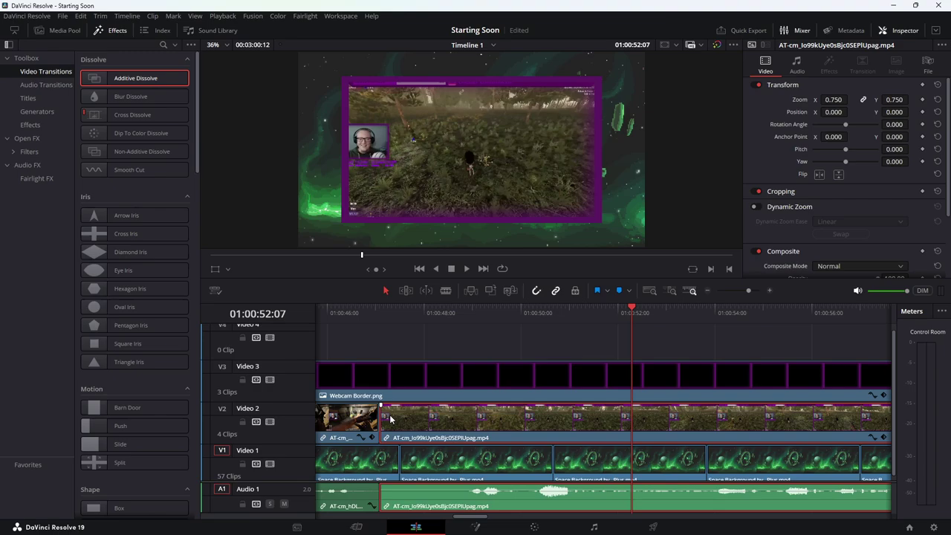
left_click_drag(109, 81, 384, 424)
left_click(381, 309)
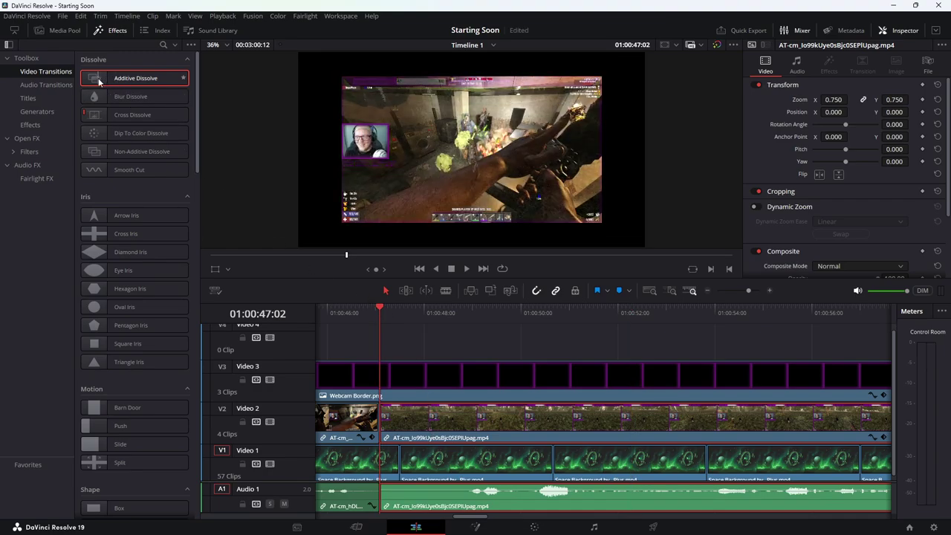
left_click_drag(102, 85, 385, 420)
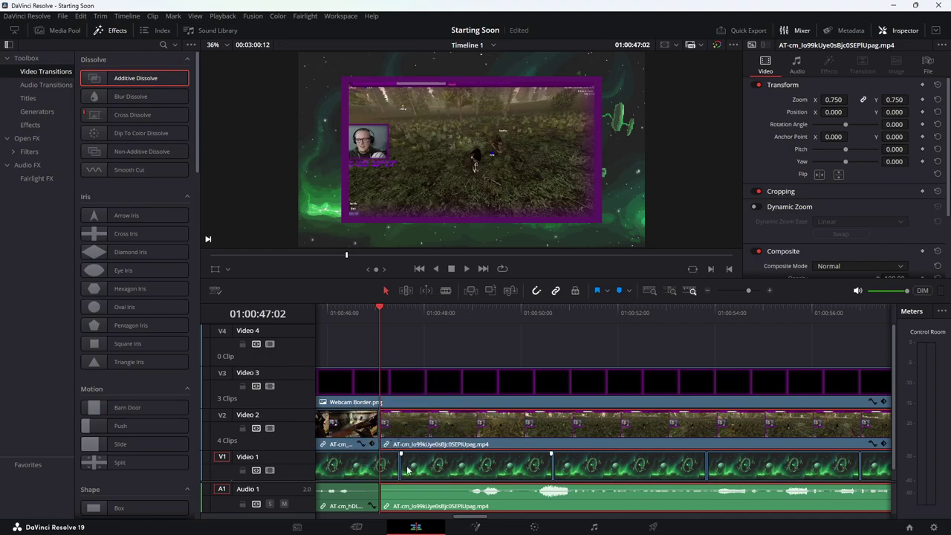
Add an Additive Dissolve to the end of the last gameplay clip on Video 2
left_click_drag(407, 470, 410, 462)
scroll(413, 456, "left", 3)
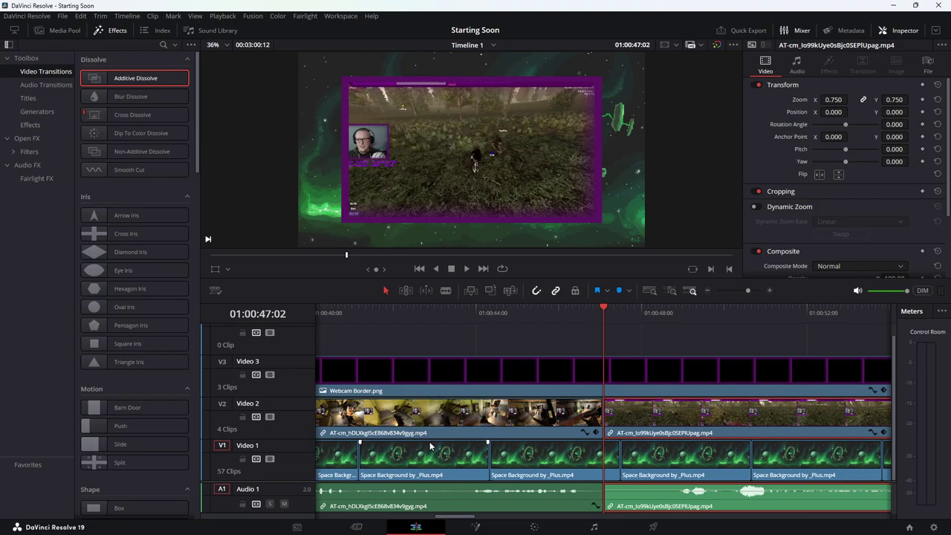
scroll(433, 445, "right", 5)
scroll(433, 445, "right", 6)
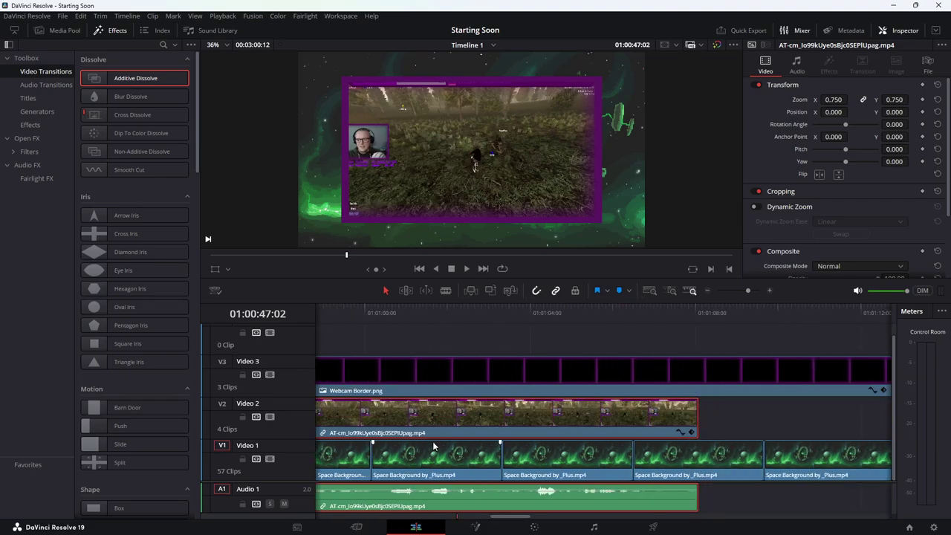
left_click_drag(118, 78, 678, 430)
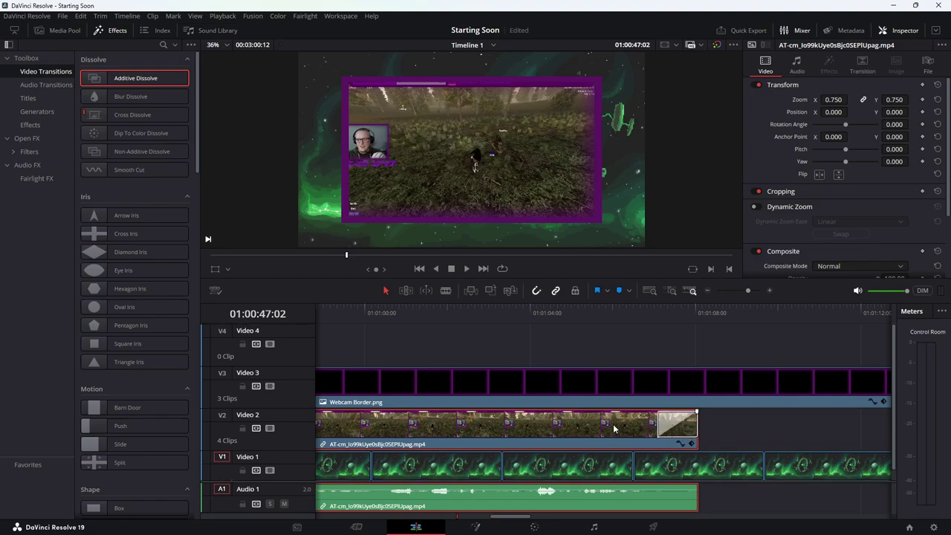
Return to the cut before the last gameplay clip on Video 2 and retry the Additive Dissolve there
key("ctrl+minus")
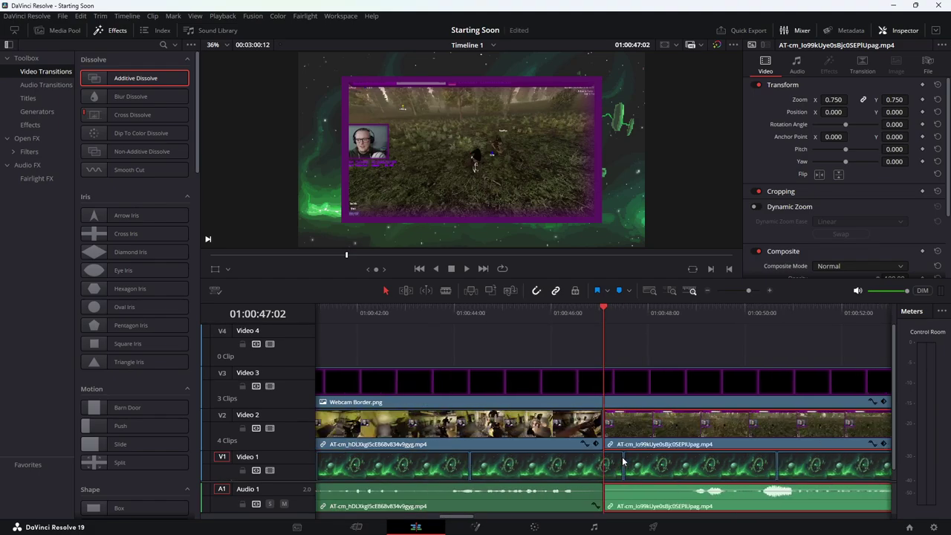
scroll(623, 461, "left", 2)
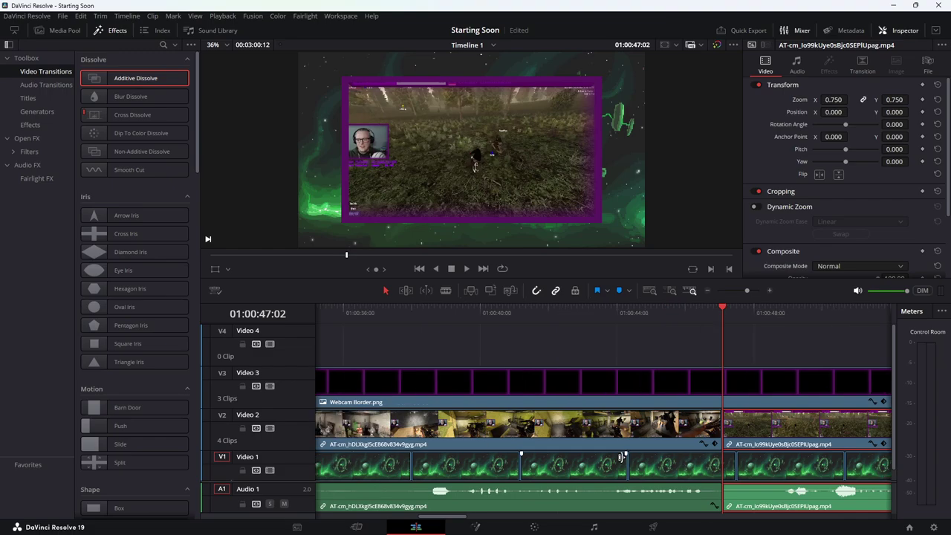
left_click(635, 432)
left_click_drag(98, 78, 731, 431)
Play through the end of the last gameplay clip on Video 2 and delete its closing Additive Dissolve
scroll(587, 349, "down", 1)
scroll(605, 364, "right", 10)
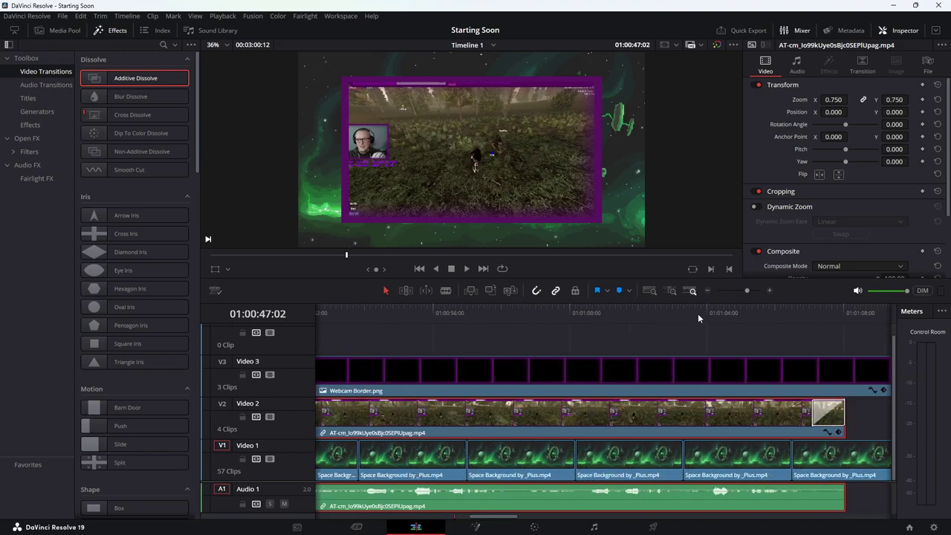
left_click(790, 307)
key("space")
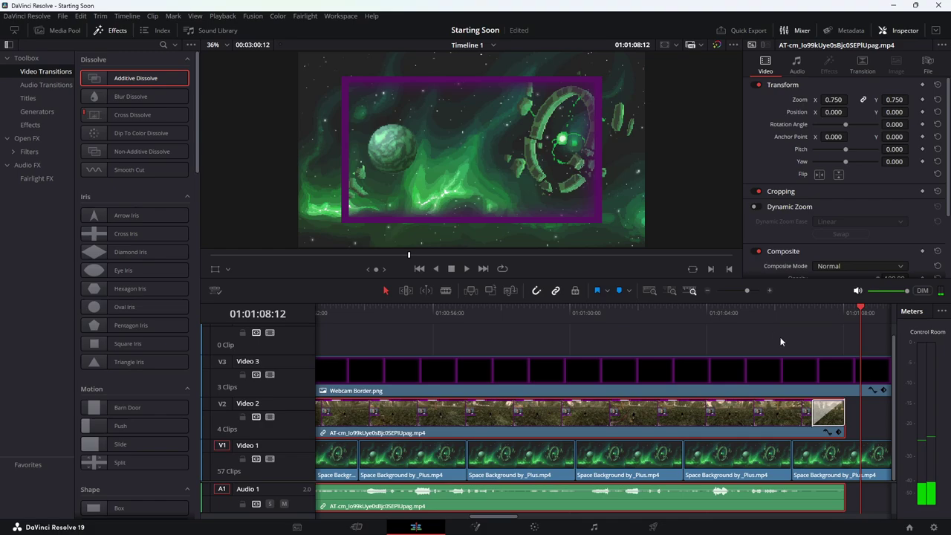
left_click(827, 409)
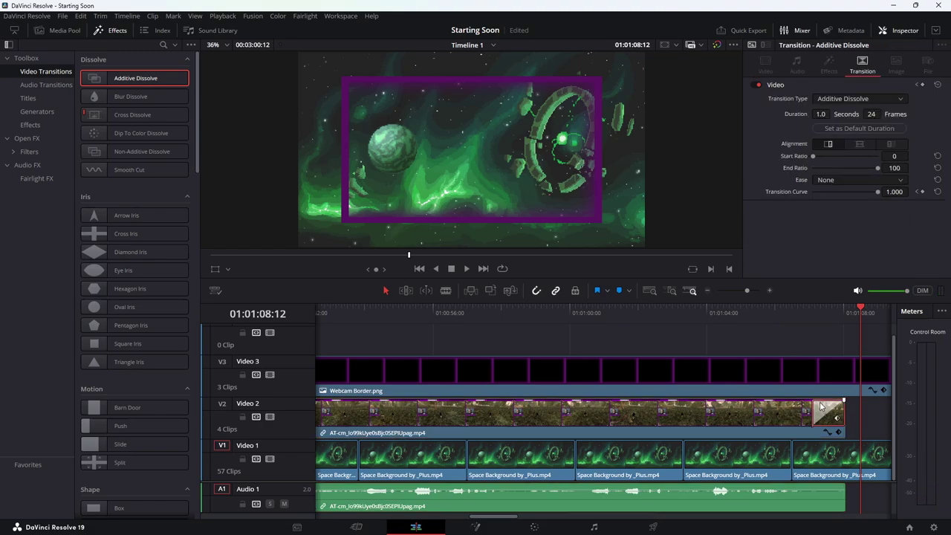
key("Delete")
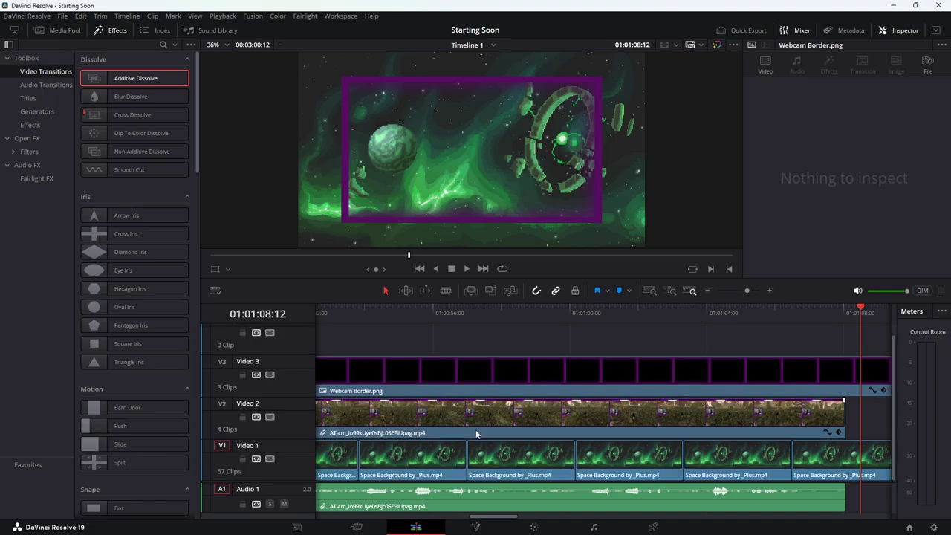
Try to add a Non-Additive Dissolve to the start of the last gameplay clip on Video 2
scroll(473, 427, "up", 1)
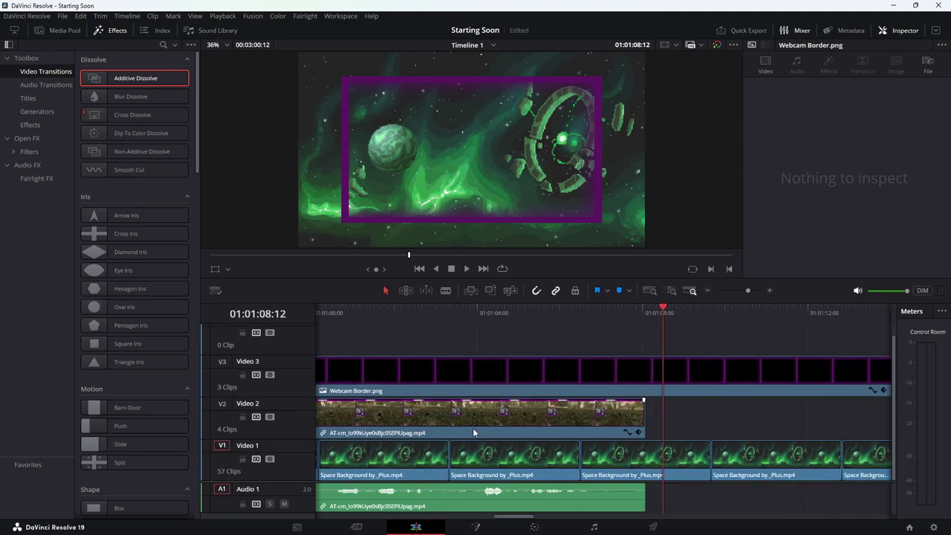
scroll(472, 428, "left", 5)
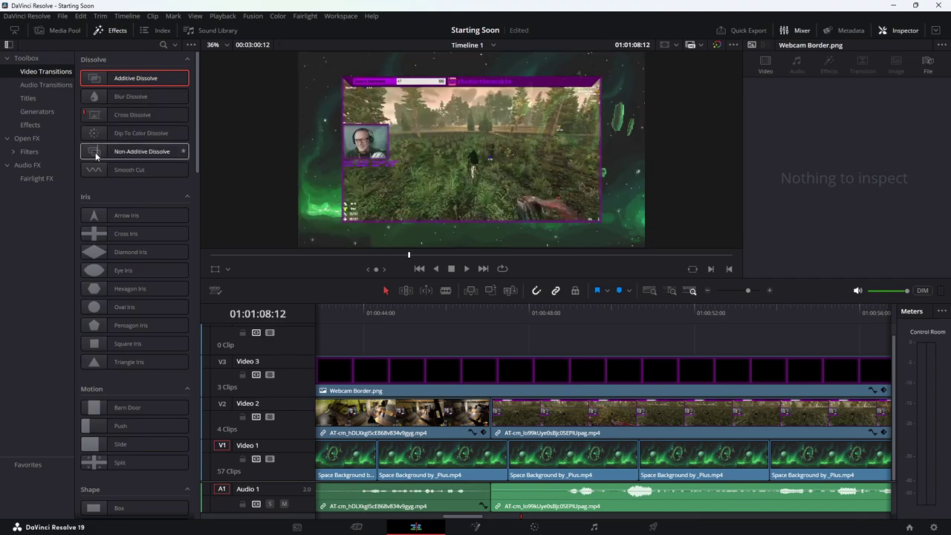
left_click_drag(96, 156, 499, 435)
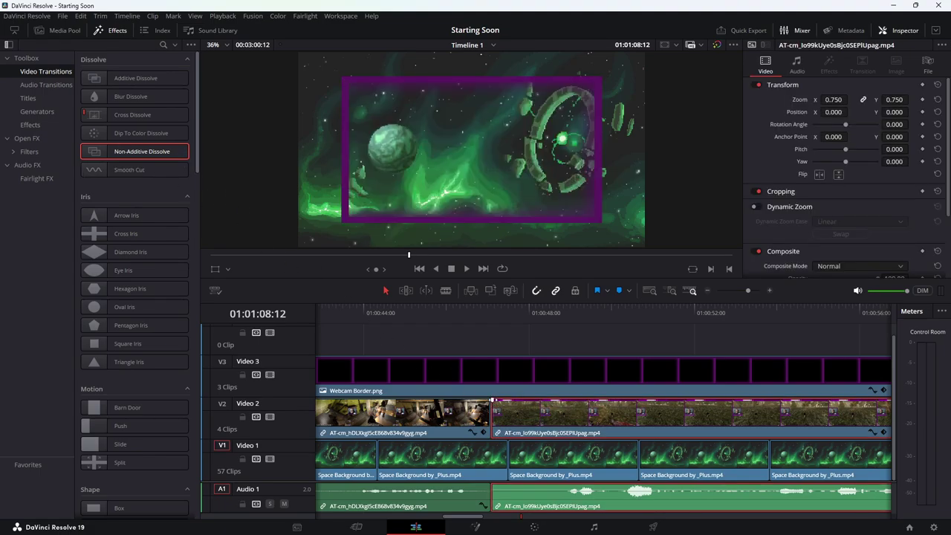
Try a short fade-in on the last gameplay clip on Video 2, play across the cut, and remove the fade
left_click_drag(492, 399, 499, 401)
left_click(469, 316)
key("space")
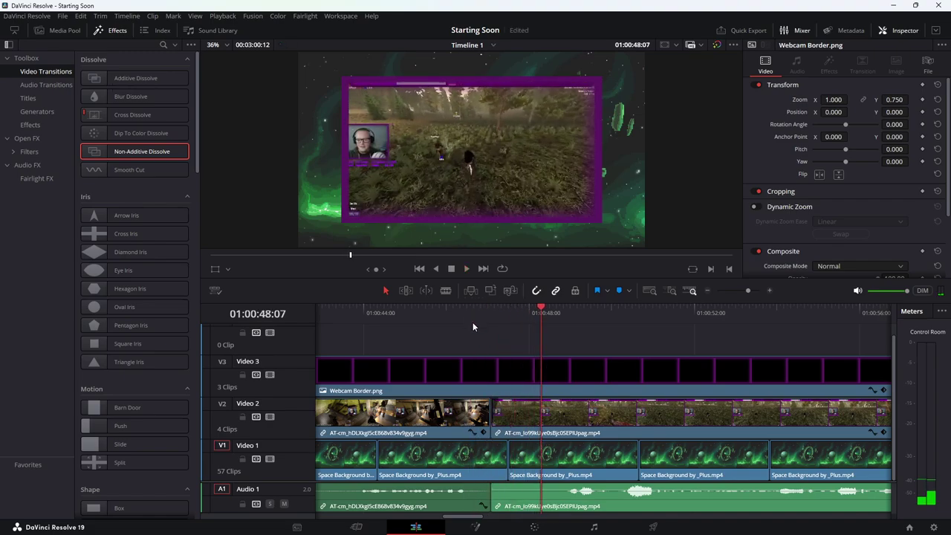
left_click(462, 307)
key("space")
key("space")
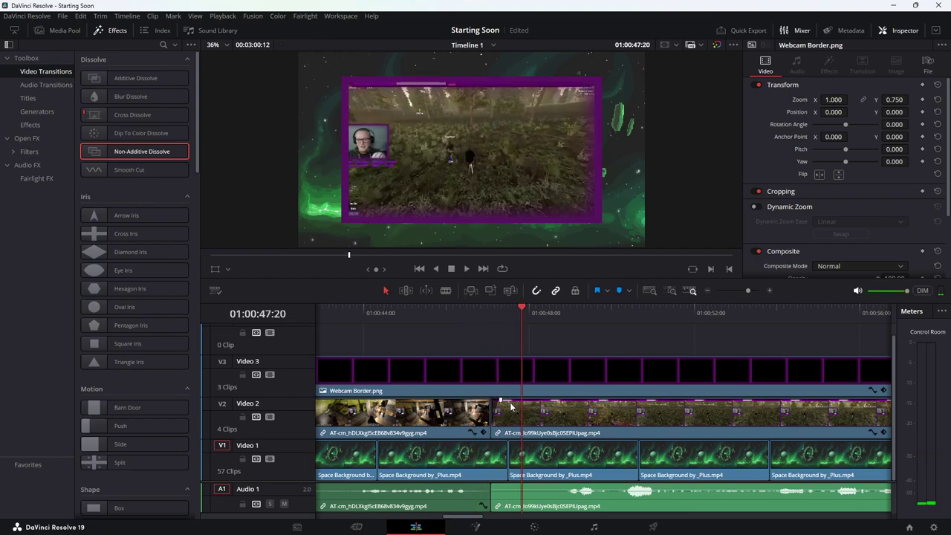
left_click_drag(500, 400, 483, 403)
Try a Non-Additive Dissolve again and a Blur Dissolve at the cut before the last gameplay clip on Video 2
left_click_drag(103, 150, 496, 413)
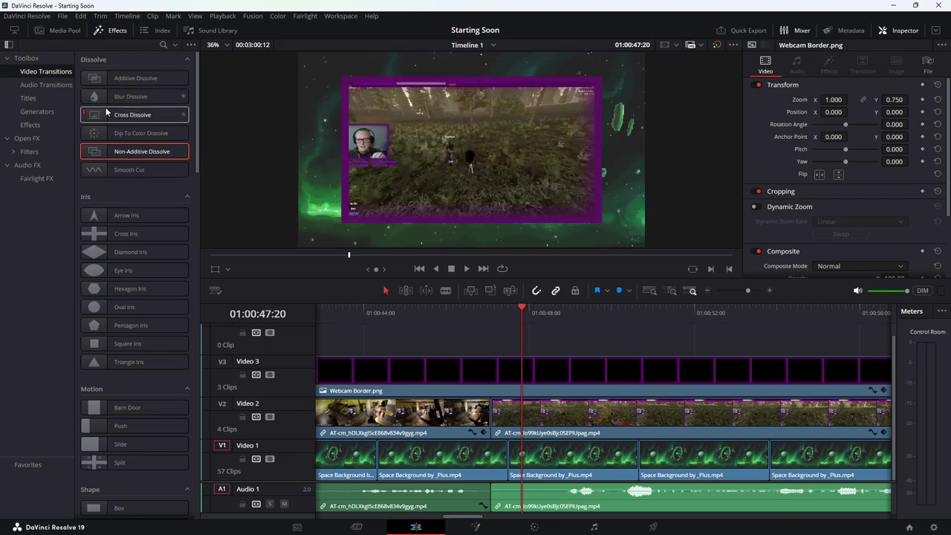
left_click_drag(97, 96, 496, 424)
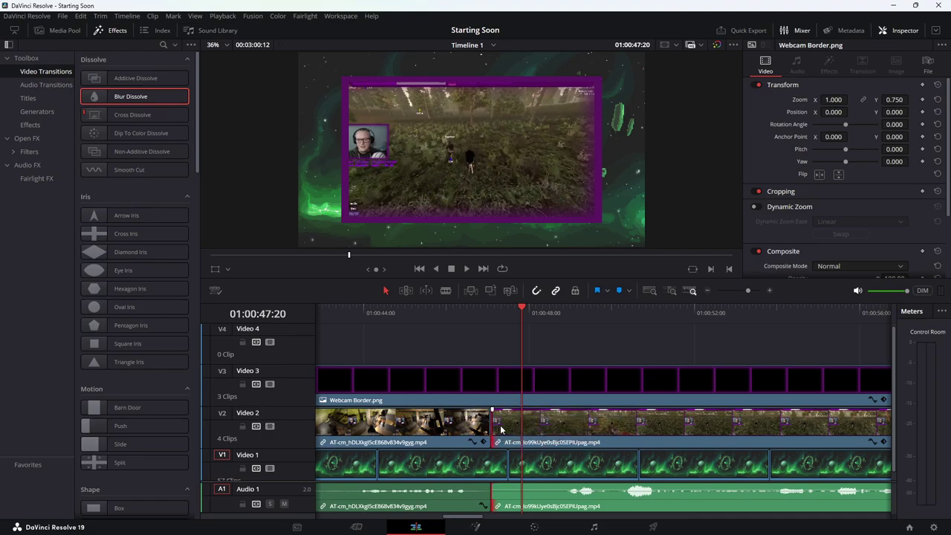
Lower the audio level of AT-cm_Io99kUye0sBjc0SEPIUpag.mp4 on Audio 1
left_click(500, 429)
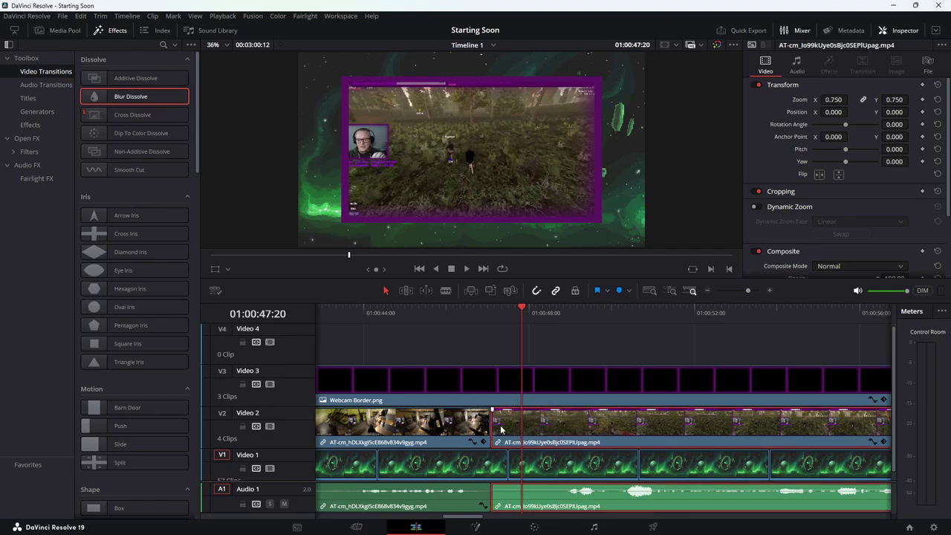
double_click(501, 428)
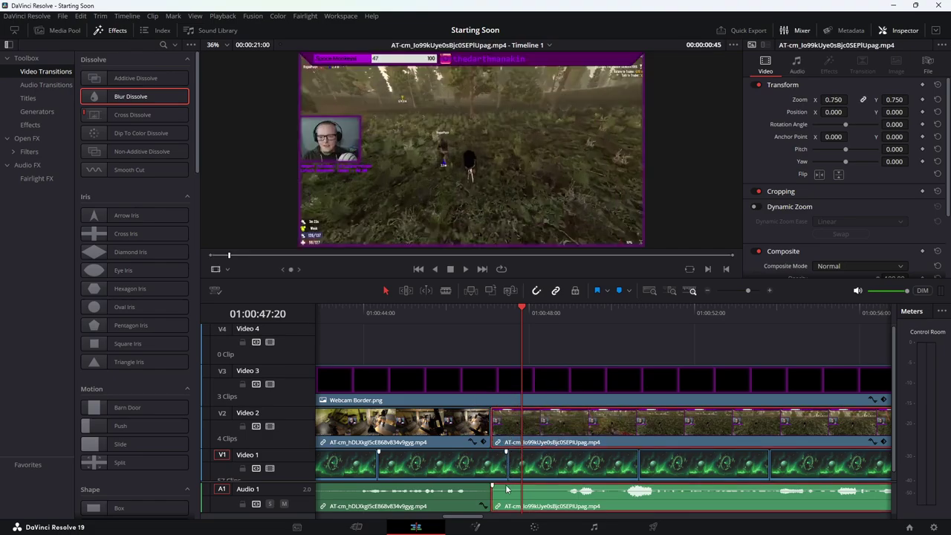
left_click(636, 491)
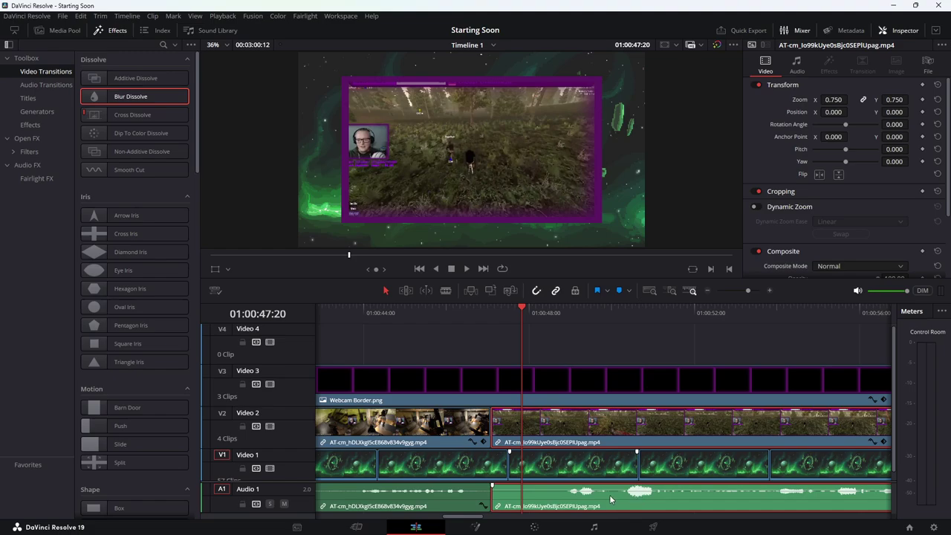
left_click_drag(574, 491, 587, 491)
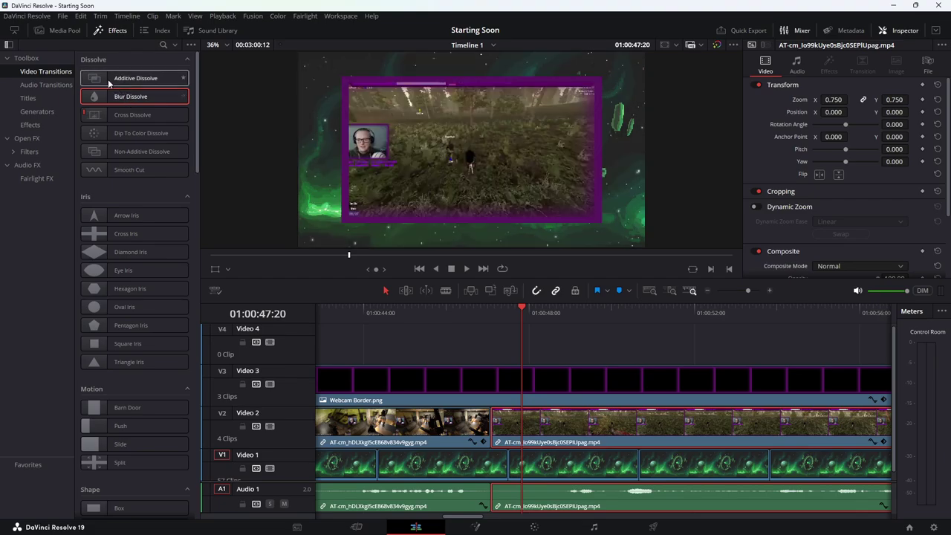
Mark Additive Dissolve as a favorite and try to add it at the cut before the last gameplay clip on Video 2
left_click(169, 80)
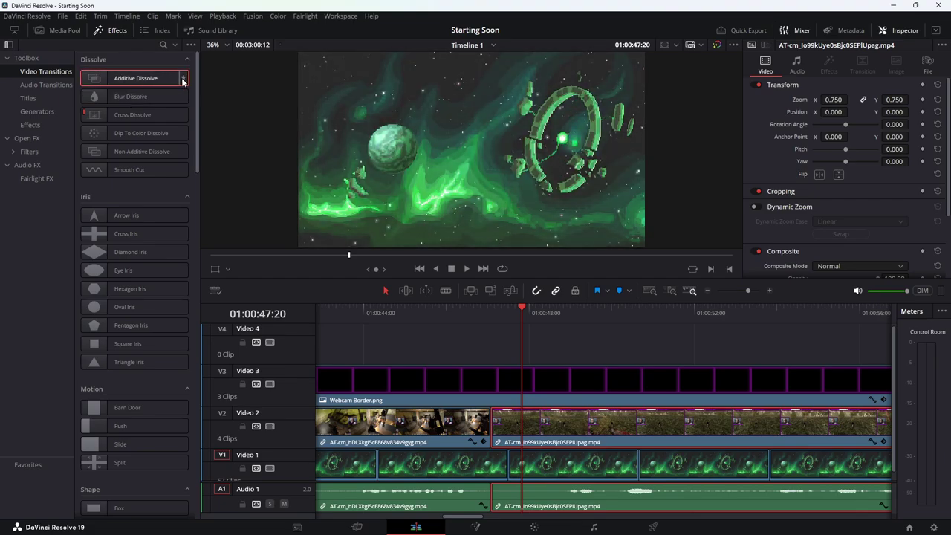
left_click_drag(183, 82, 497, 426)
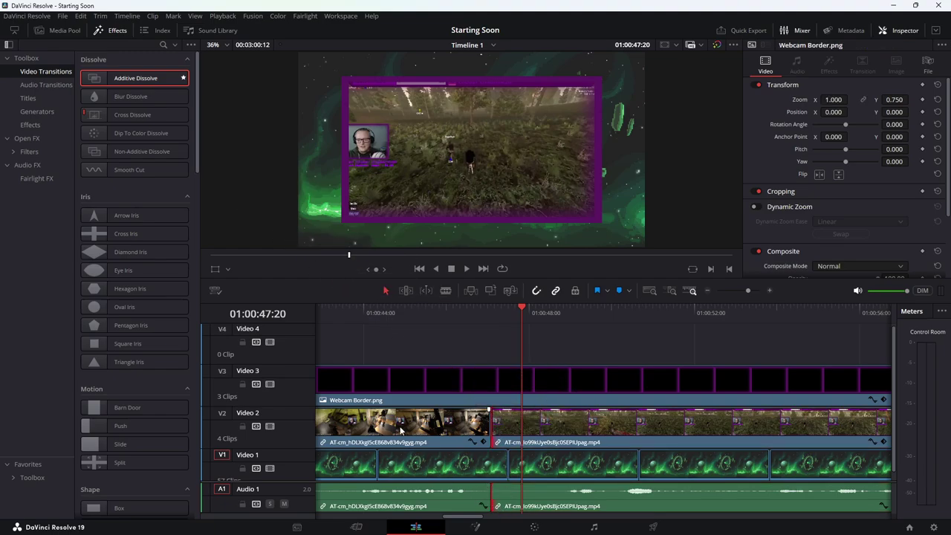
left_click_drag(100, 79, 498, 426)
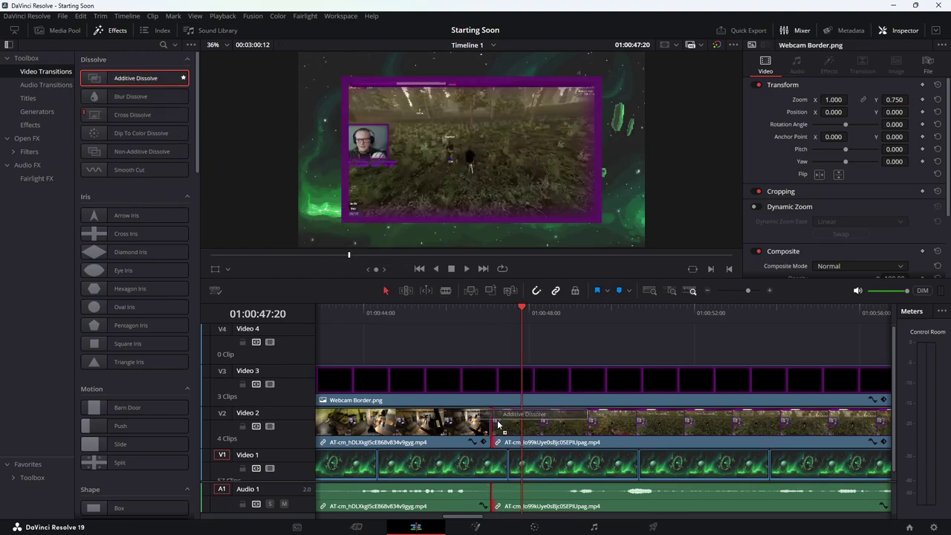
left_click(491, 426)
left_click(479, 343)
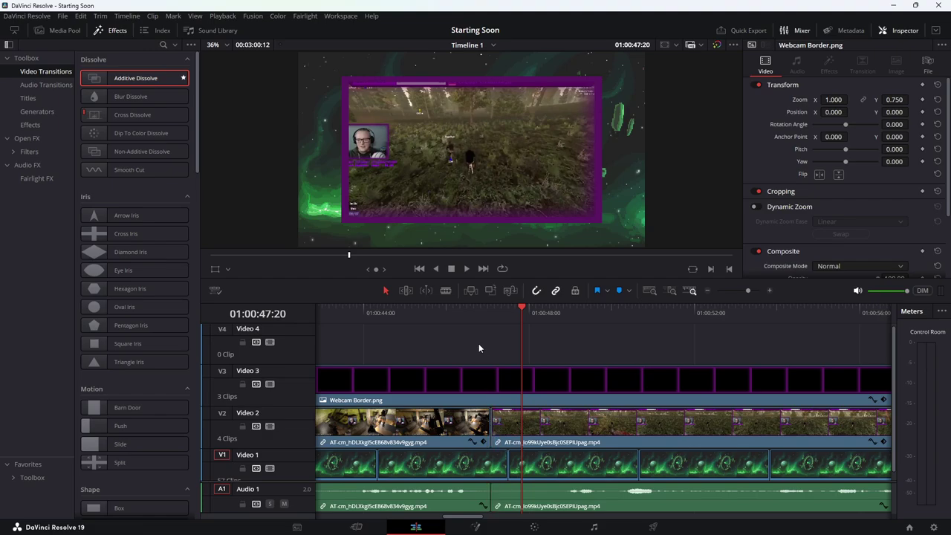
Add an Additive Dissolve to the start of the last gameplay clip on Video 2 by temporarily separating it from the previous clip
scroll(557, 427, "down", 1)
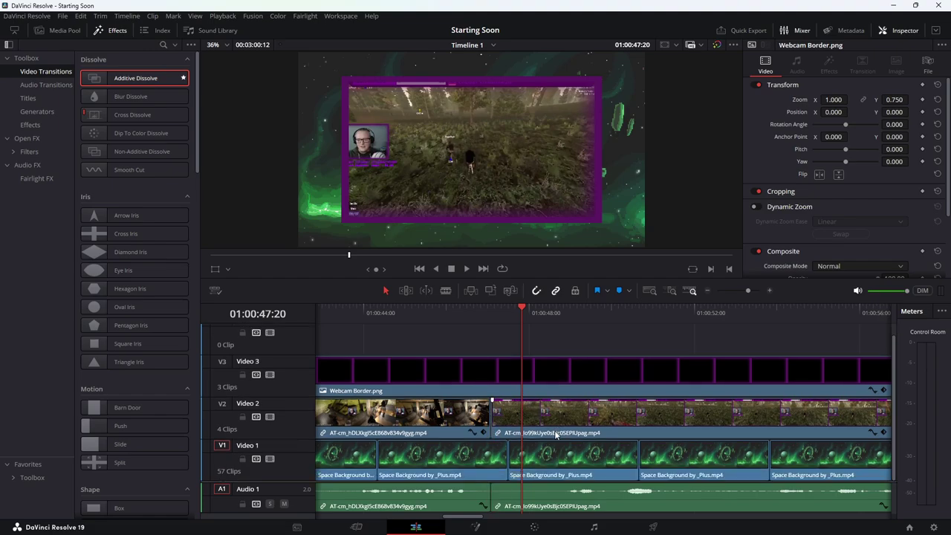
scroll(554, 433, "right", 10)
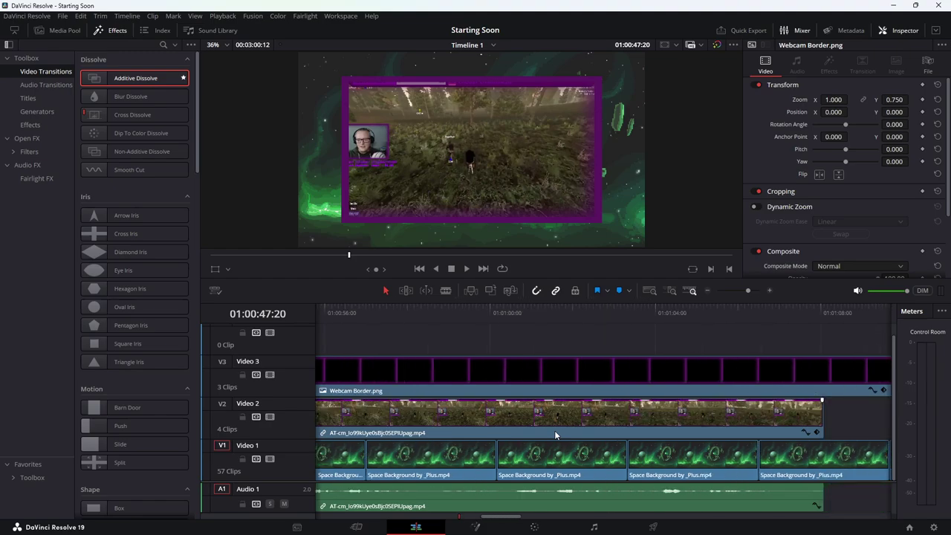
scroll(554, 432, "left", 10)
left_click_drag(555, 425, 574, 427)
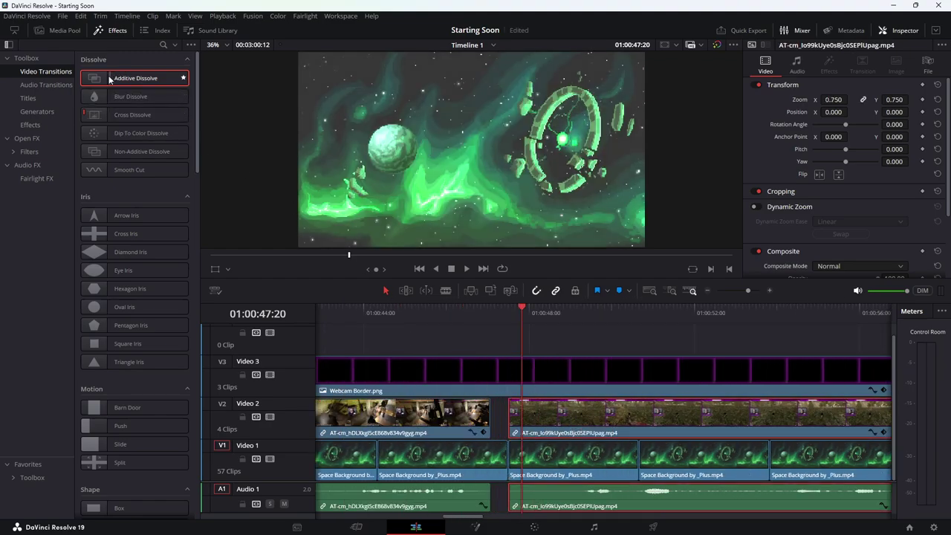
left_click_drag(108, 80, 520, 423)
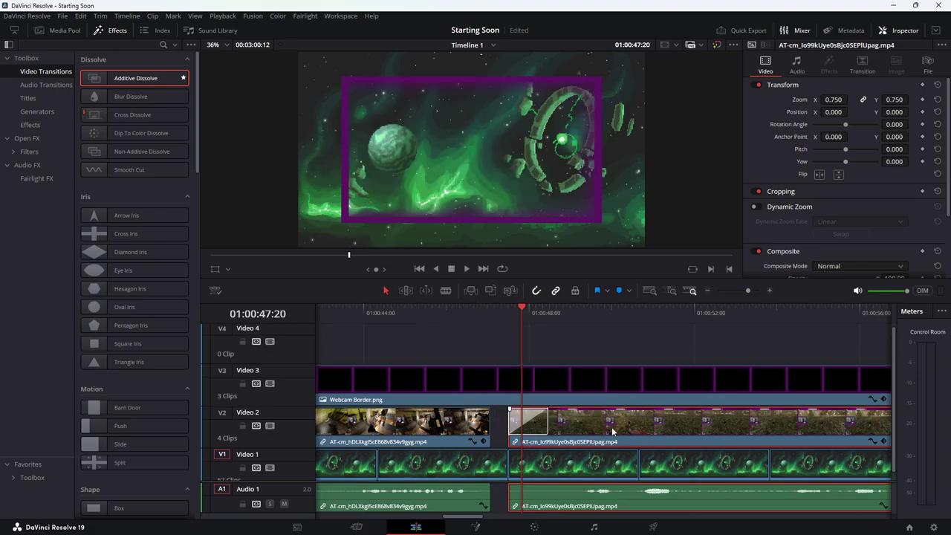
left_click_drag(612, 430, 598, 426)
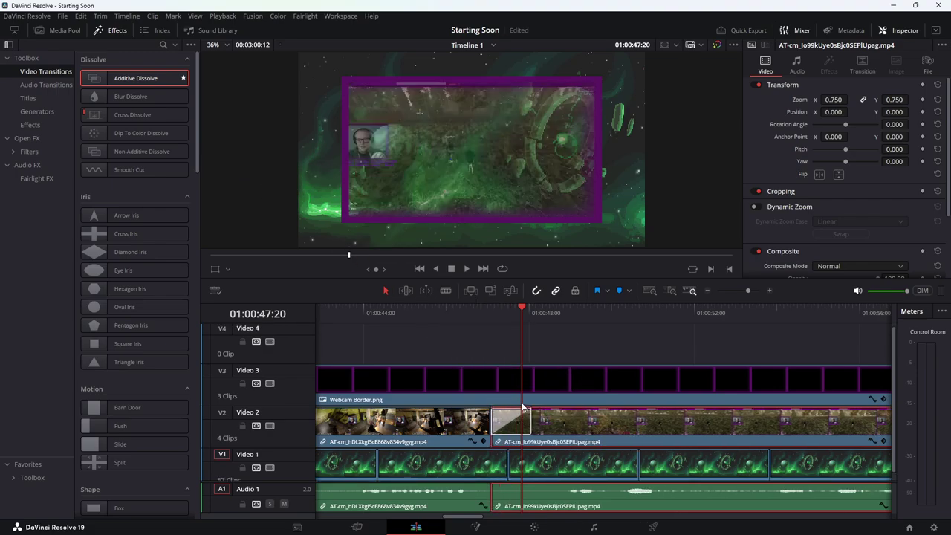
Play across the cut before the last gameplay clip and examine its Additive Dissolve alongside the previous clip's transition
left_click(446, 309)
key("space")
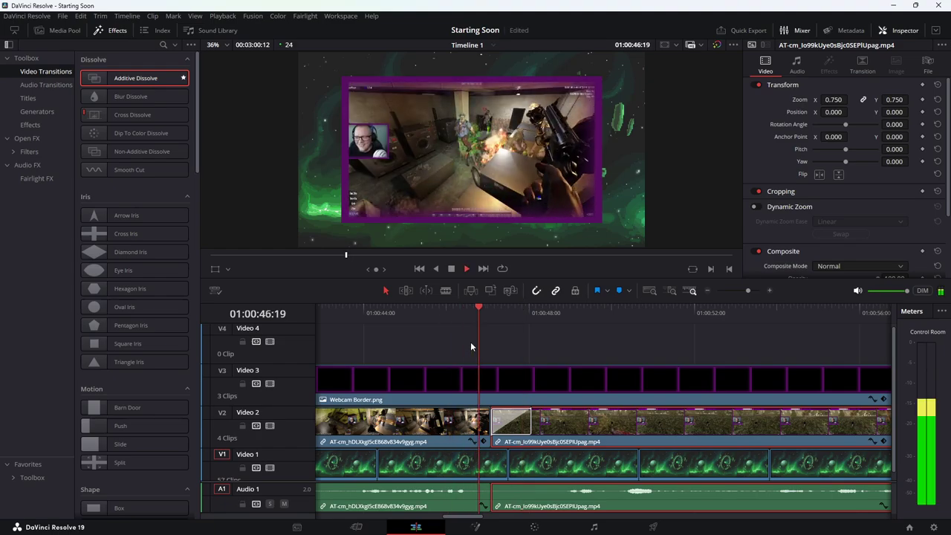
key("space")
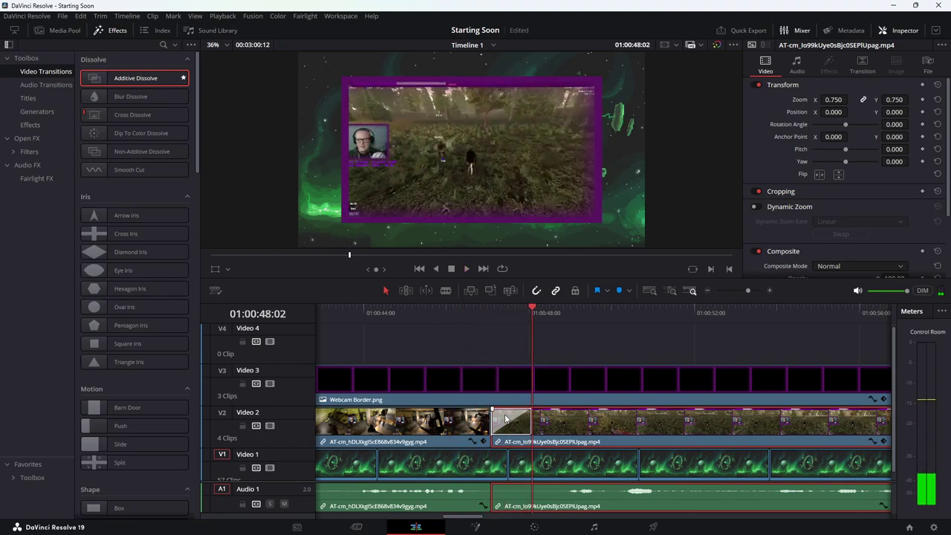
mouse_move(509, 419)
left_mouse_down()
mouse_move(483, 424)
mouse_move(517, 427)
left_mouse_up()
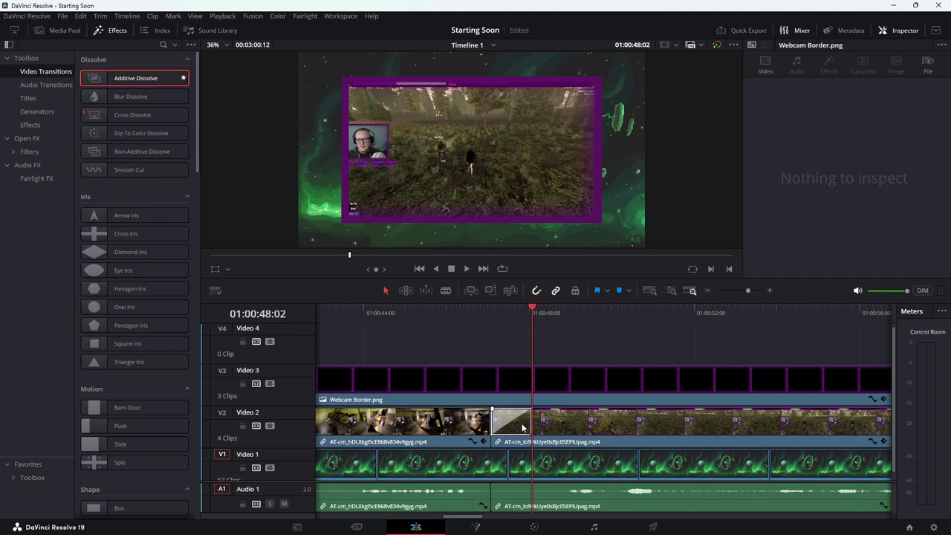
scroll(519, 424, "up", 1)
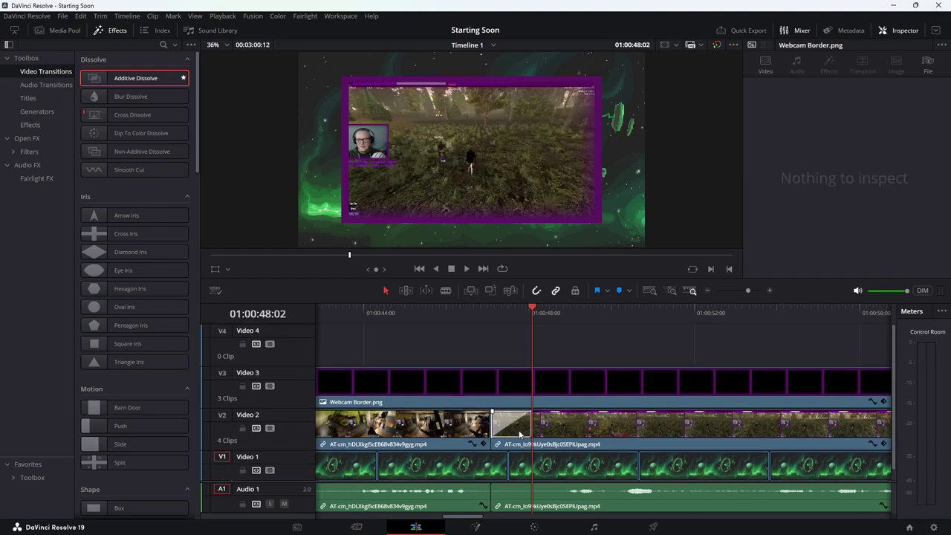
scroll(520, 434, "up", 3)
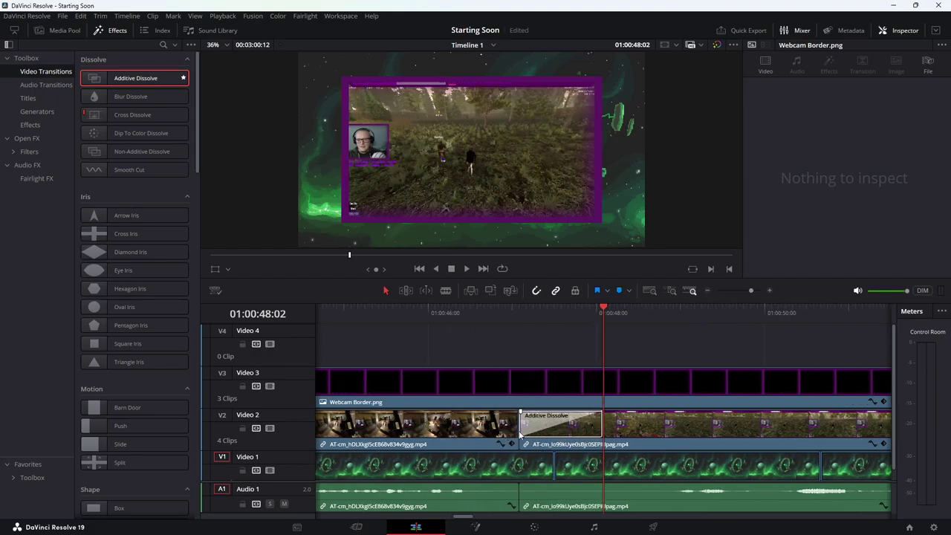
scroll(520, 433, "down", 5)
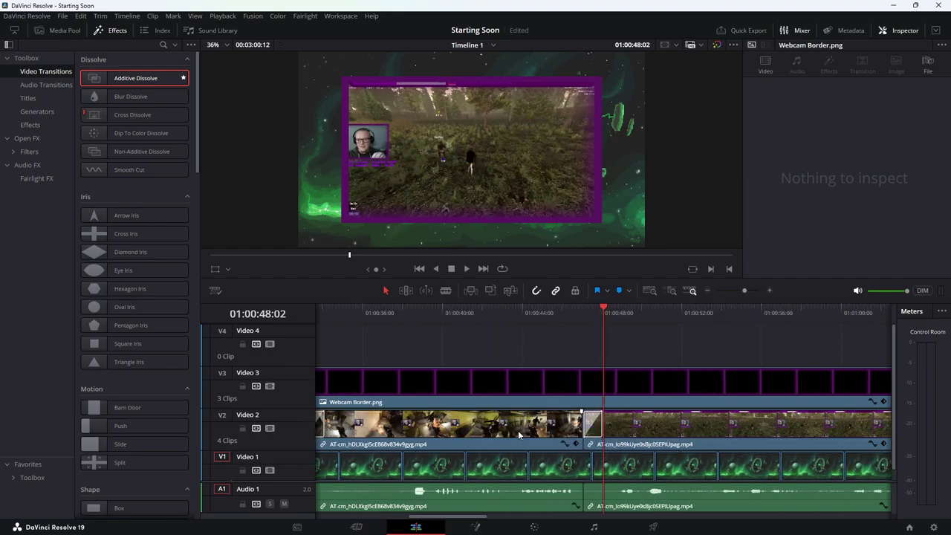
scroll(519, 433, "left", 2)
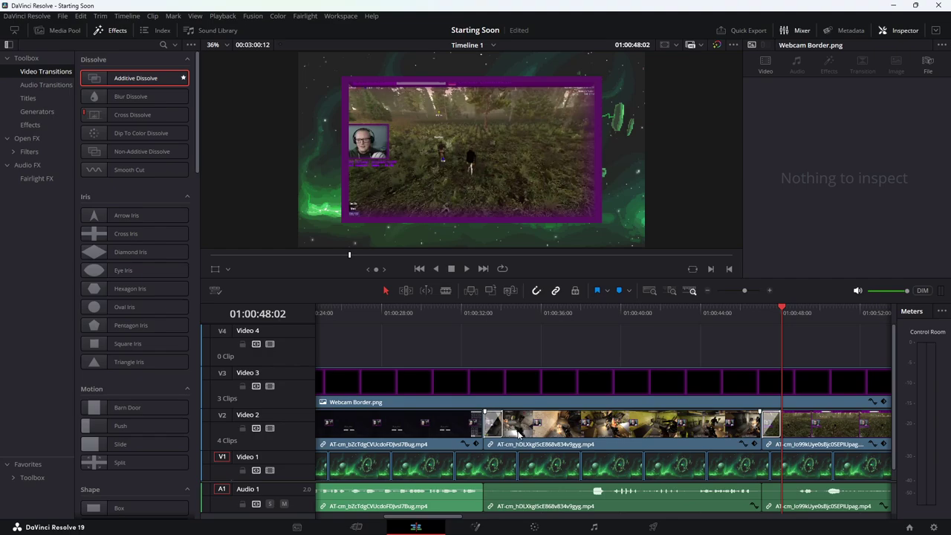
scroll(519, 433, "right", 6)
scroll(584, 424, "up", 6)
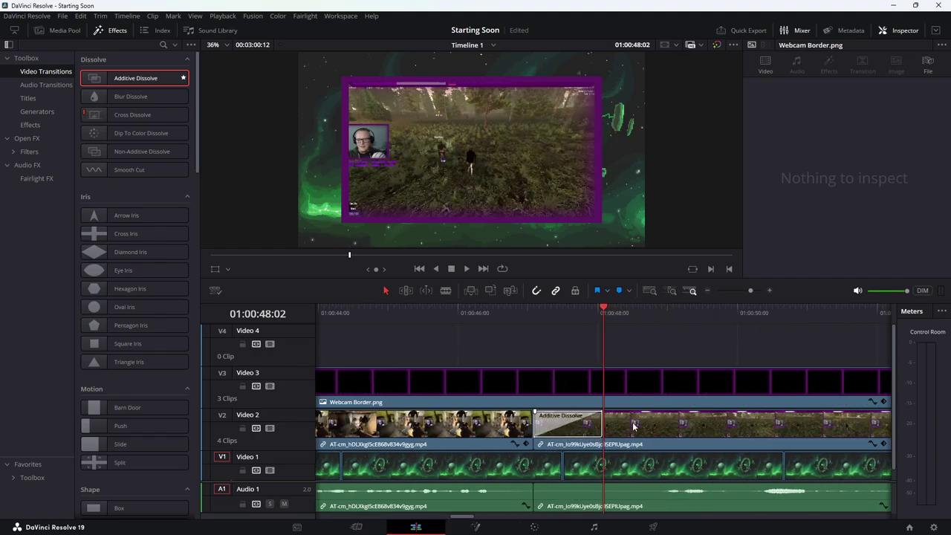
Try shifting the last gameplay clip slightly earlier over the previous clip, play across the cut, and undo the shift
left_click_drag(633, 426, 625, 426)
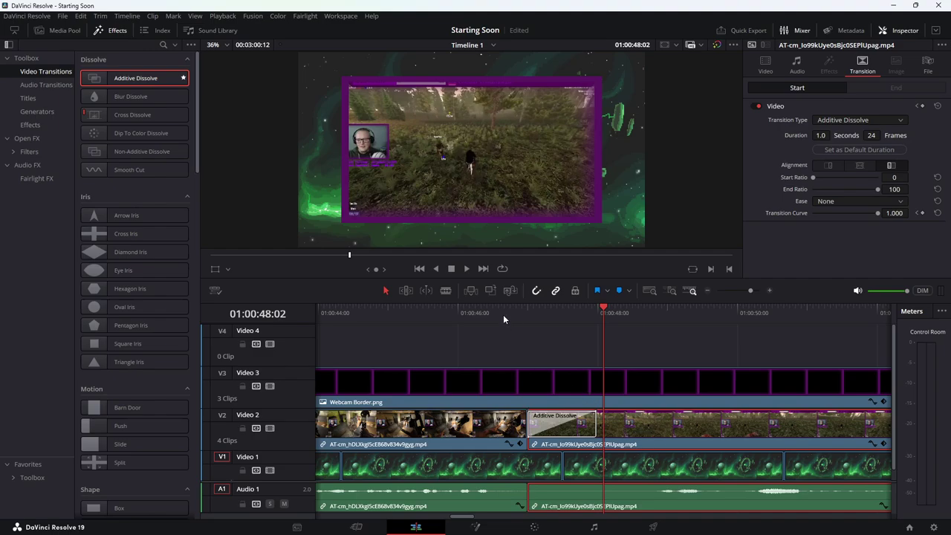
left_click(503, 314)
left_click(465, 269)
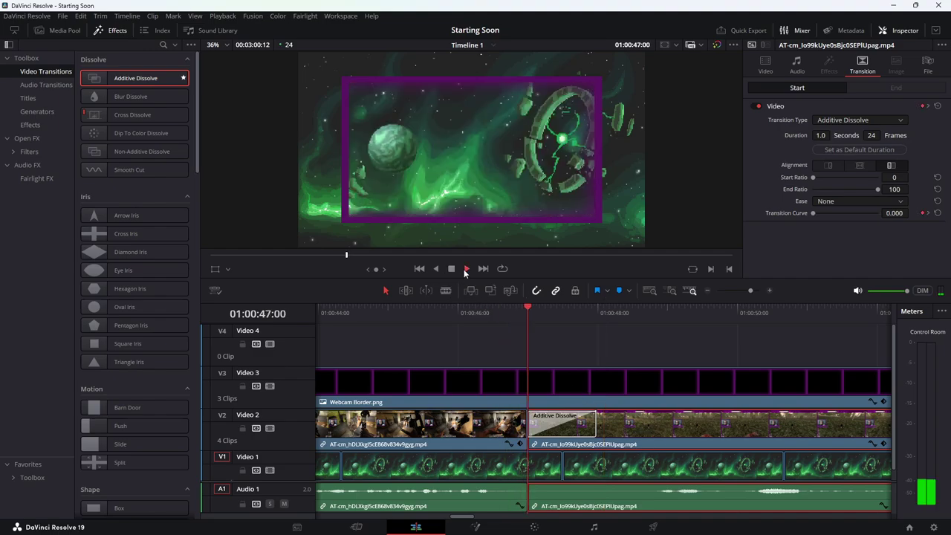
left_click(464, 269)
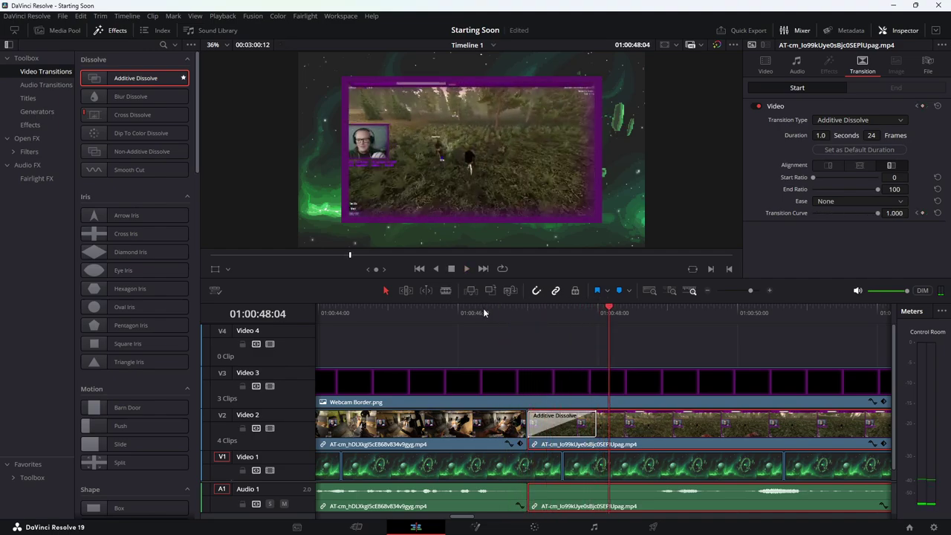
key("ctrl+z")
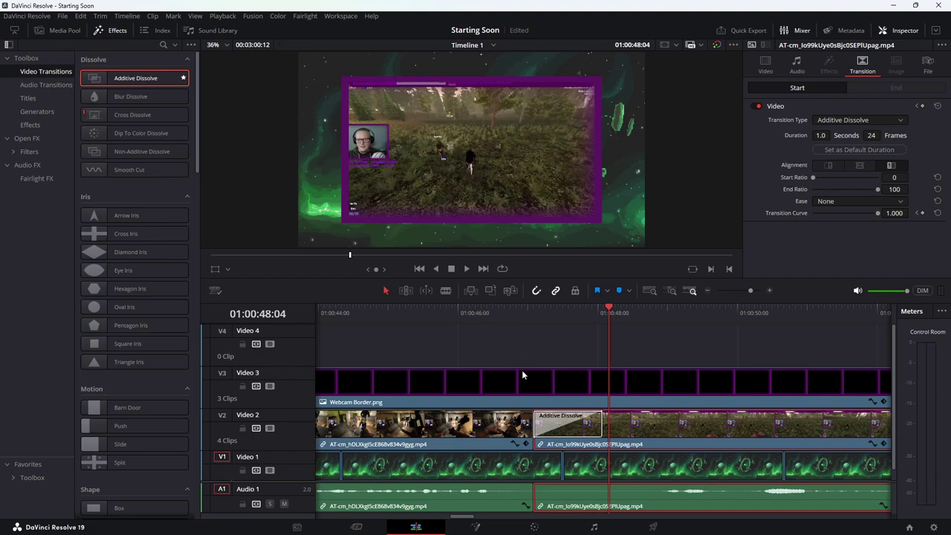
Save the project and move the Webcam Border.png clip from Video 3 up to Video 4
key("ctrl+s")
left_click(543, 432)
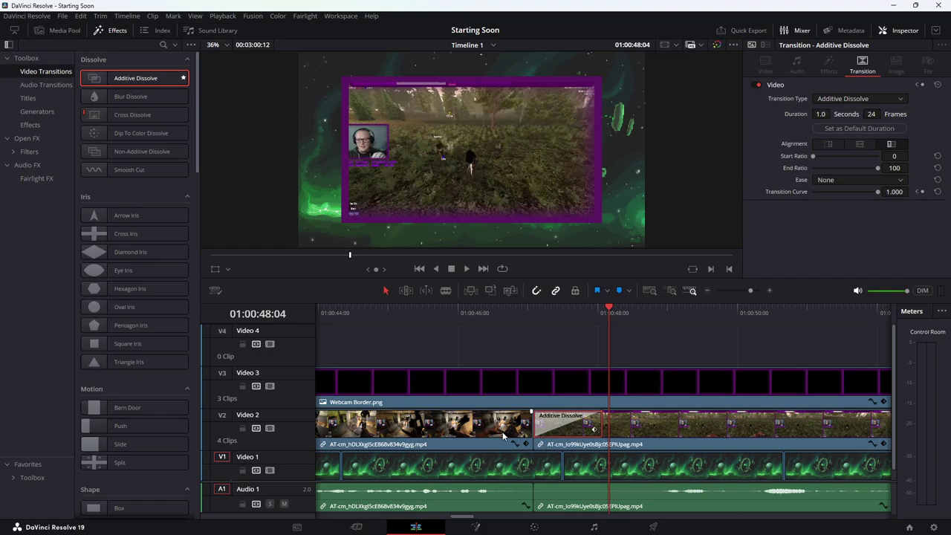
left_click_drag(504, 439, 508, 439)
key("shift+z")
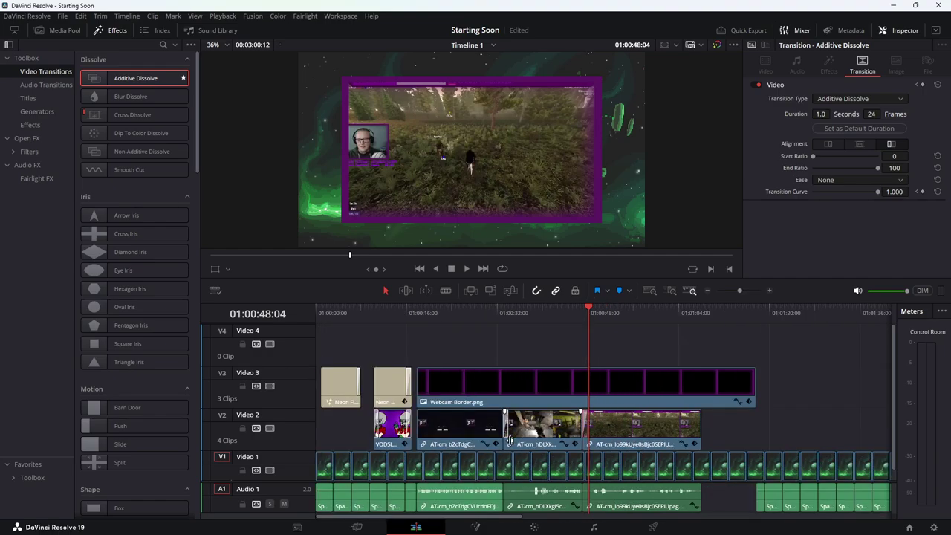
left_click_drag(469, 401, 468, 363)
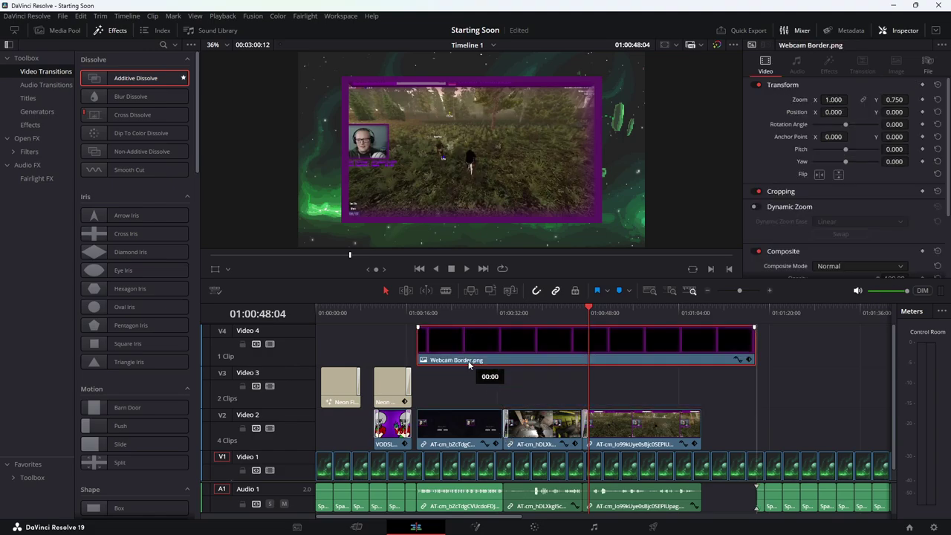
Move the middle gameplay clip up to Video 3 overlapping the first one's end, and shift the last clip earlier to start beneath it
left_click_drag(530, 429, 523, 403)
left_click(610, 423)
left_click_drag(610, 423, 598, 420)
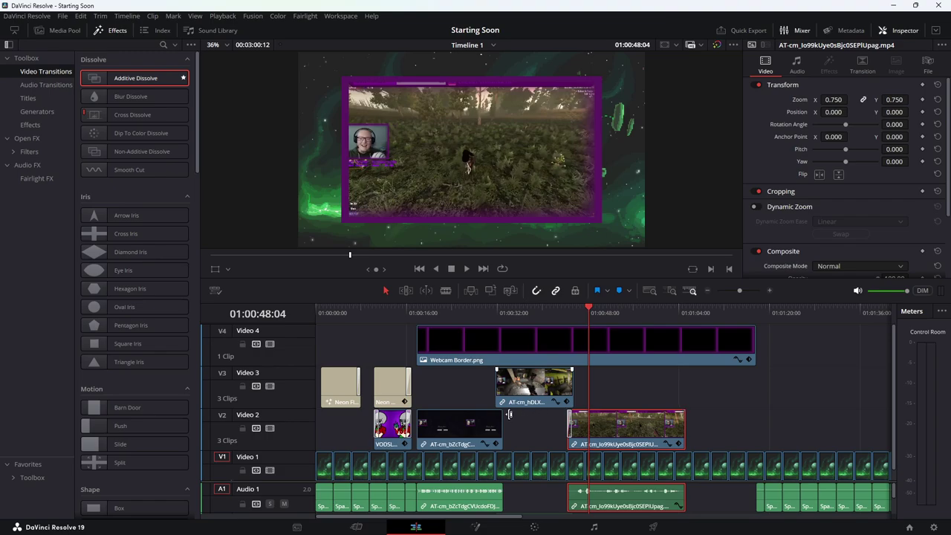
Play the timeline from the overlap between the first gameplay clip and the Video 3 clip to check the picture
scroll(513, 415, "up", 2)
scroll(507, 418, "up", 1)
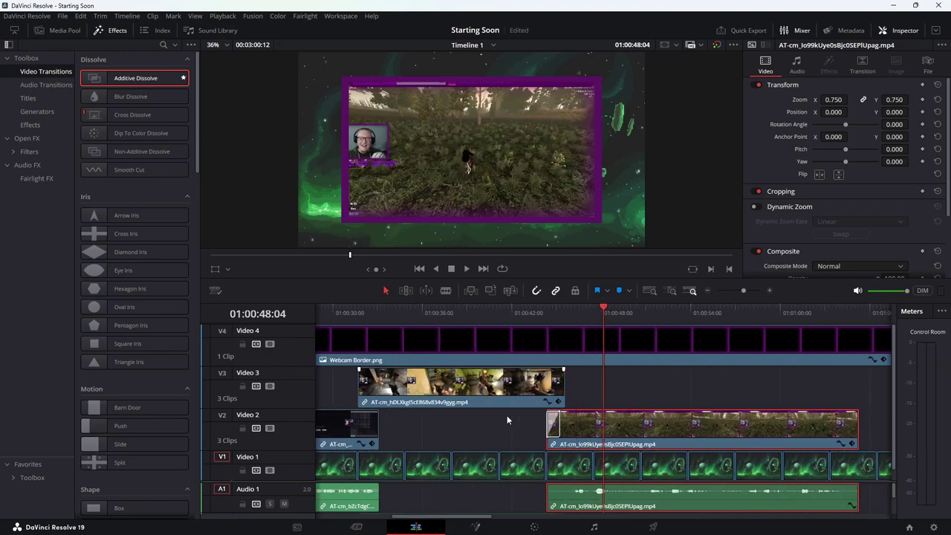
scroll(506, 419, "up", 1)
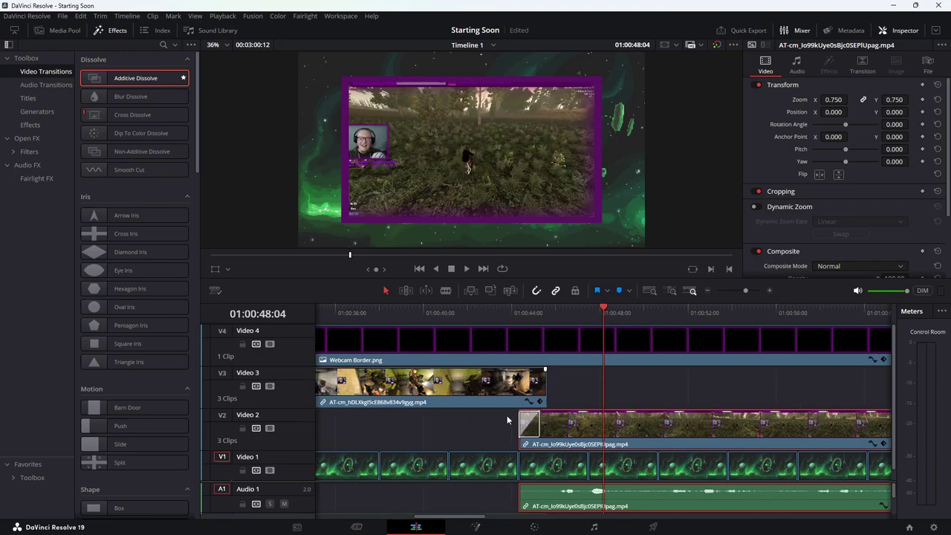
left_click_drag(479, 518, 451, 517)
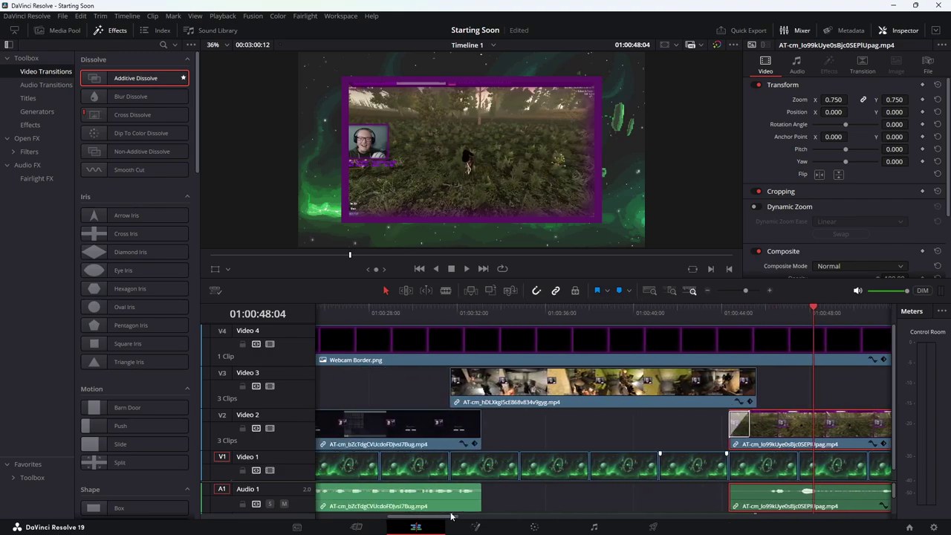
left_click(469, 309)
key("space")
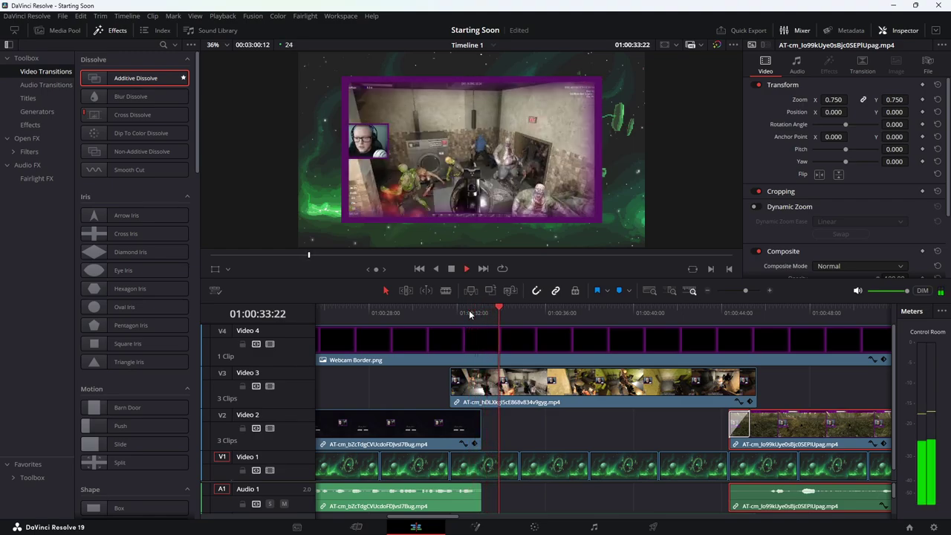
scroll(494, 371, "down", 1)
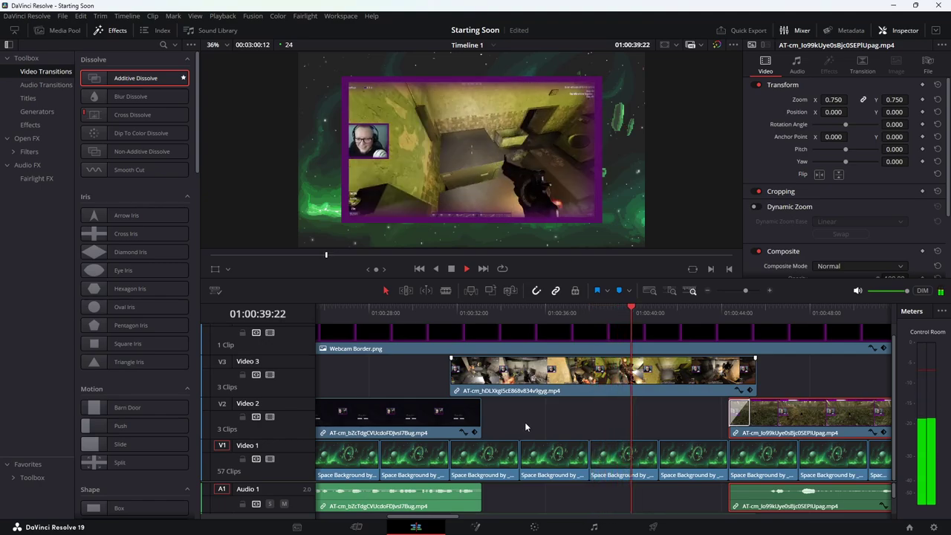
key("space")
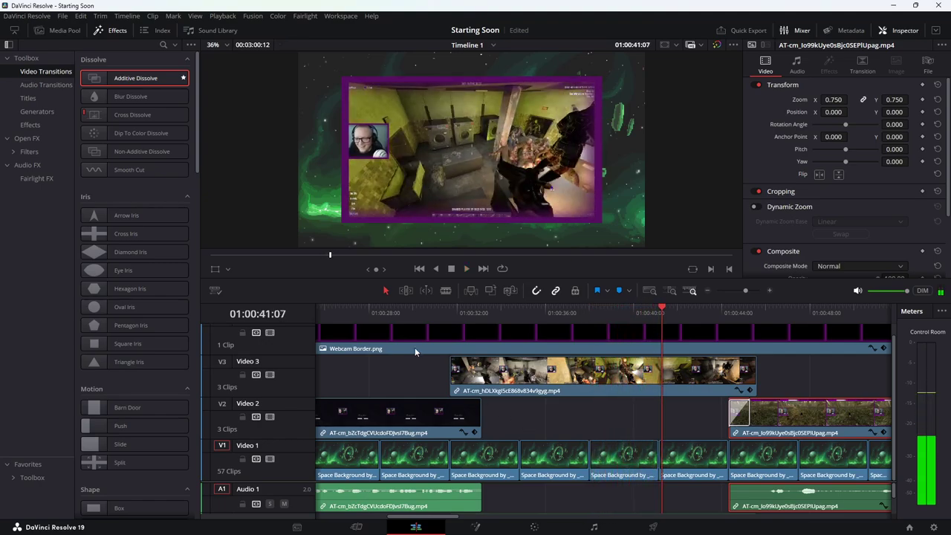
Add an Additive Dissolve to the start of the Video 3 gameplay clip and shift it and the last clip later so each dissolve spans the overlap
left_click(736, 368)
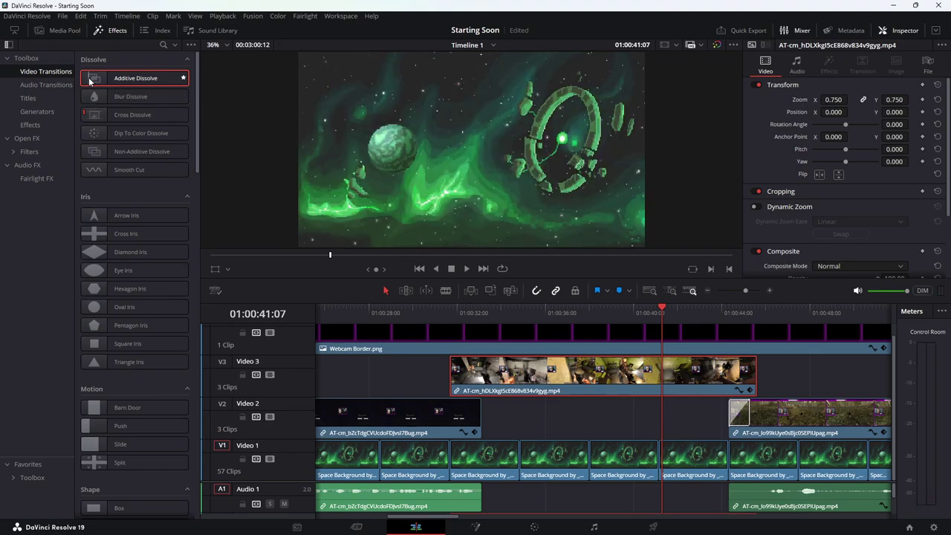
left_click_drag(89, 80, 498, 381)
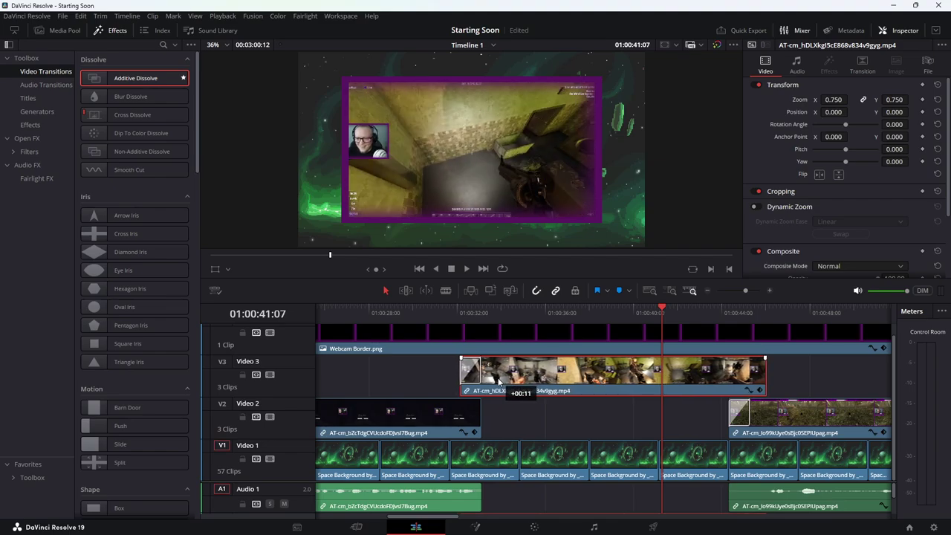
left_click_drag(499, 381, 499, 380)
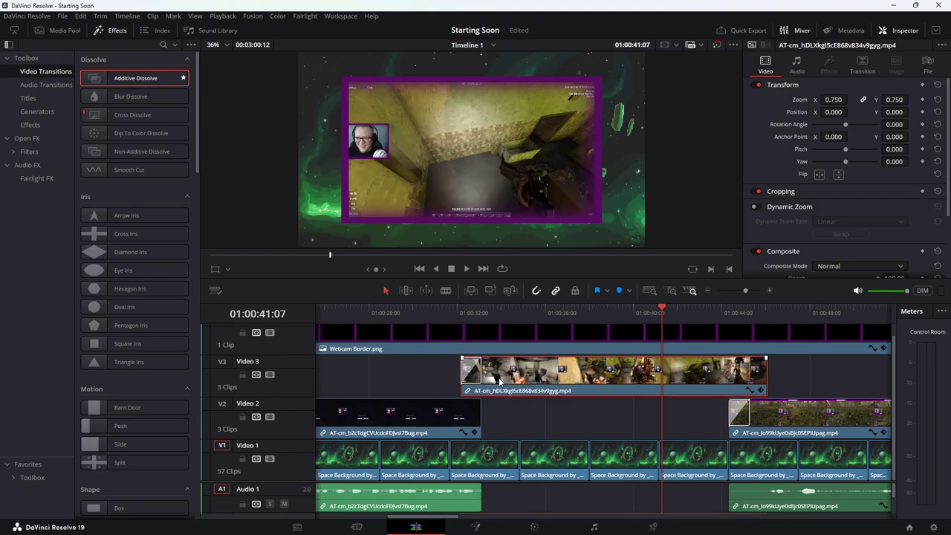
left_click_drag(502, 381, 502, 383)
left_click_drag(776, 418, 791, 418)
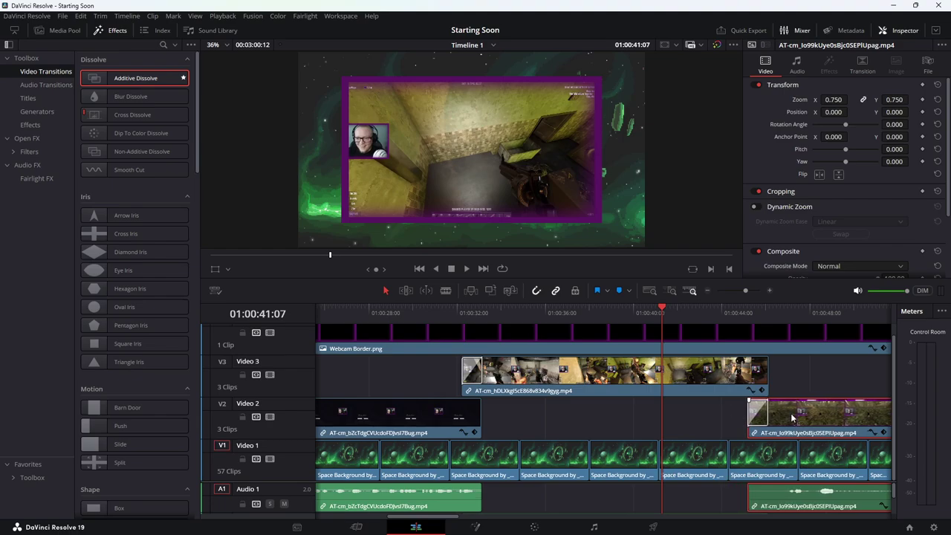
Play the timeline from just before the first Video 3 gameplay clip through the last clip to check both dissolves
left_click(437, 313)
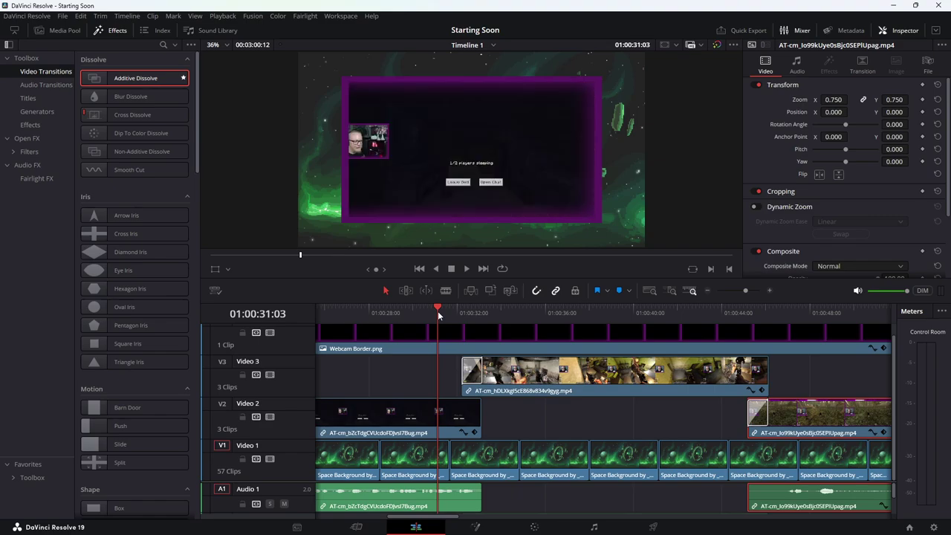
key("space")
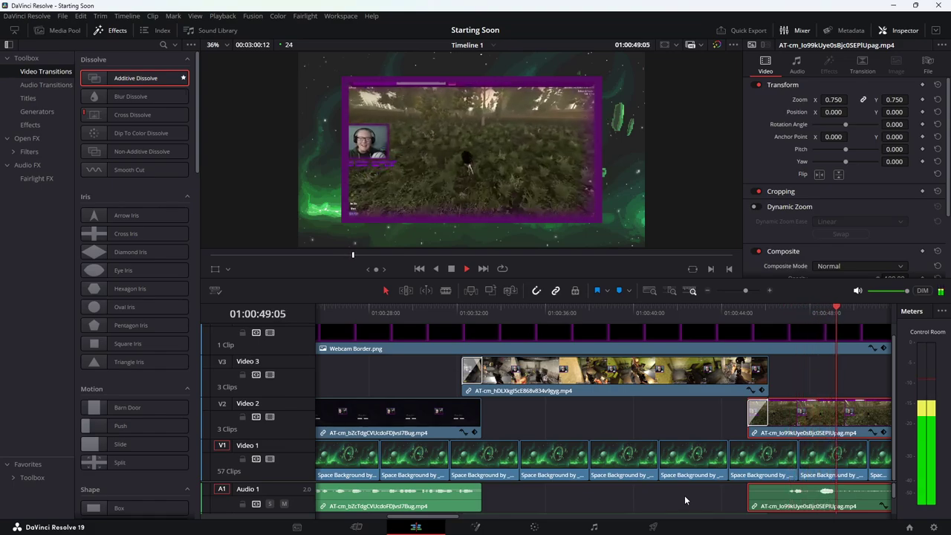
left_click(738, 313)
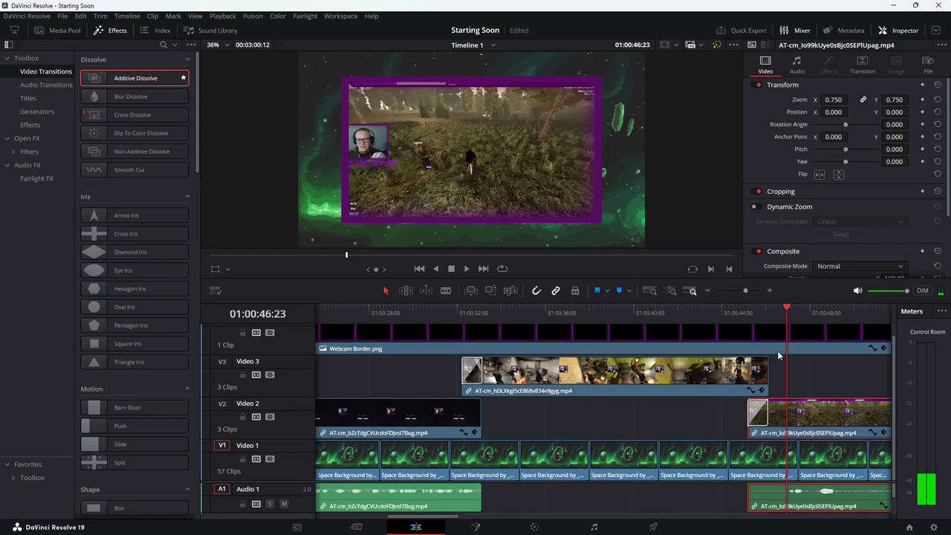
Replace the dissolve starting the last Video 2 clip with an Additive Dissolve ending the Video 3 gameplay clip, and play across it
left_click(758, 420)
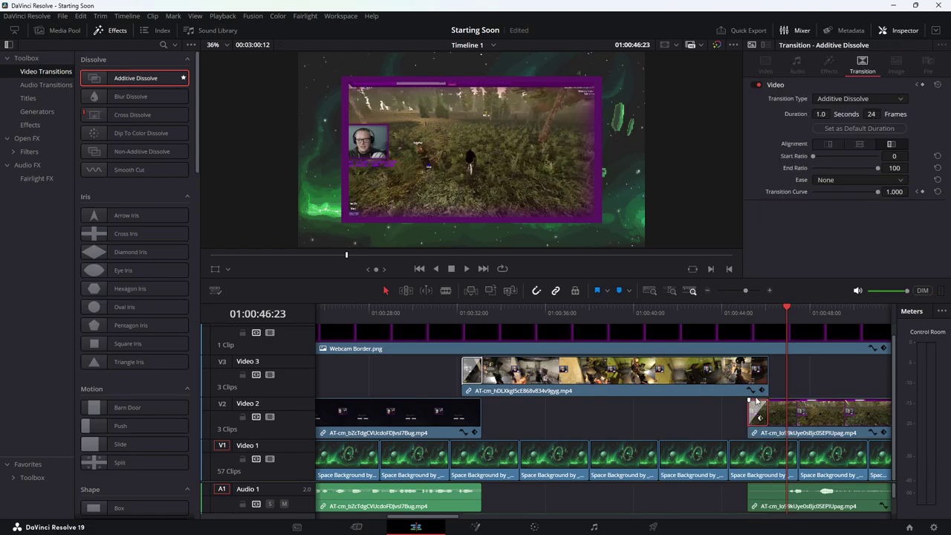
key("Delete")
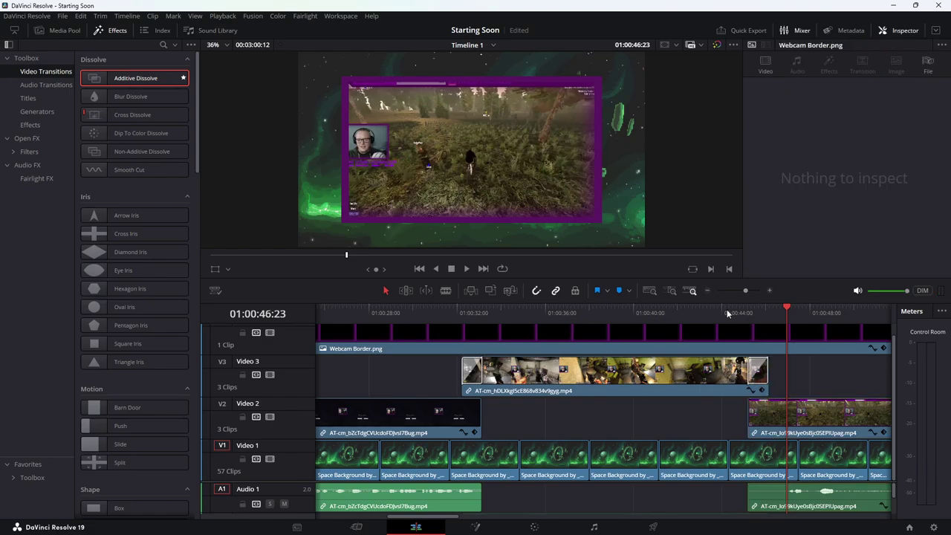
left_click(726, 309)
key("space")
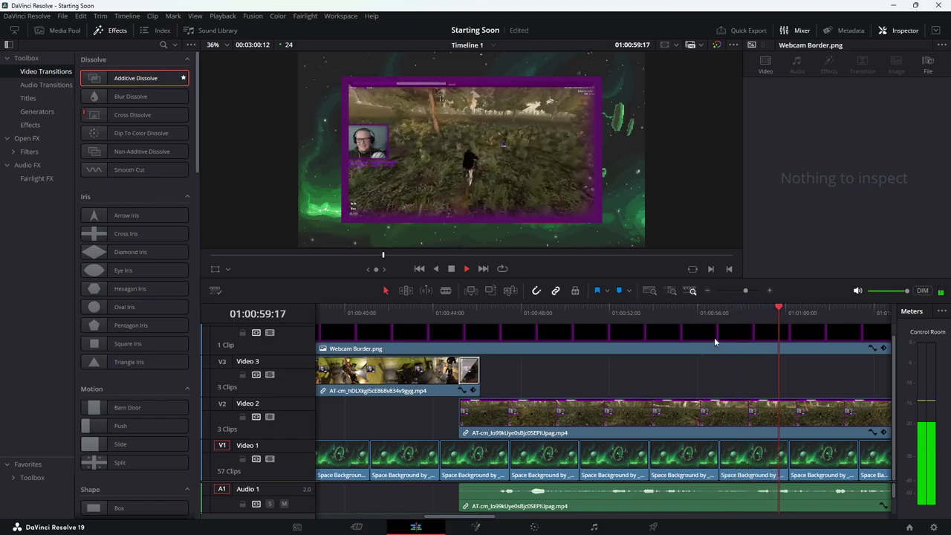
Split the last gameplay clip on Video 2 at 01:00:56:16 and cut away the remainder
left_click(640, 308)
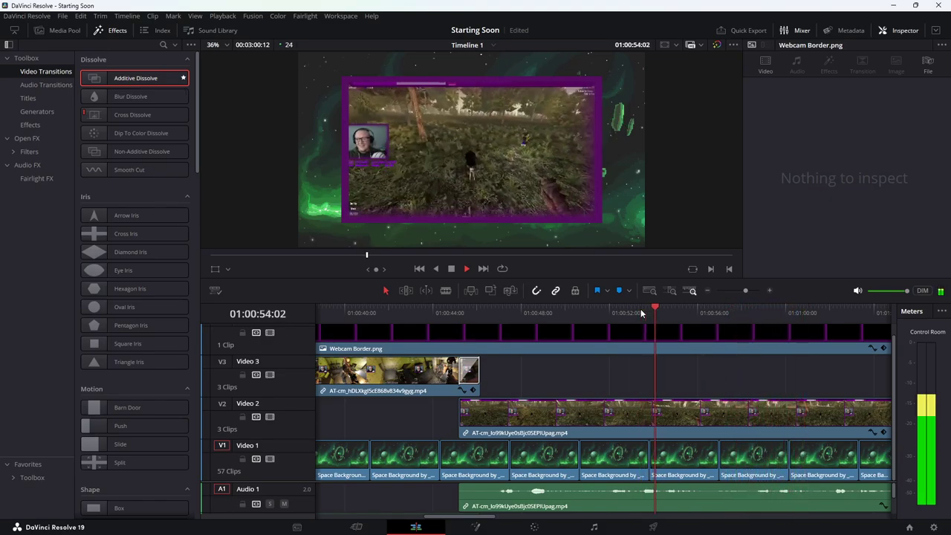
left_click(573, 314)
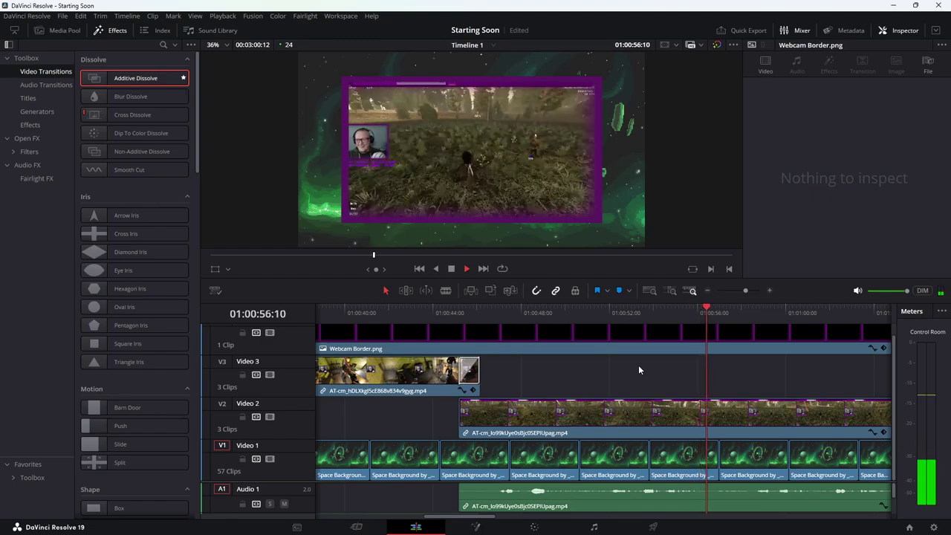
key("space")
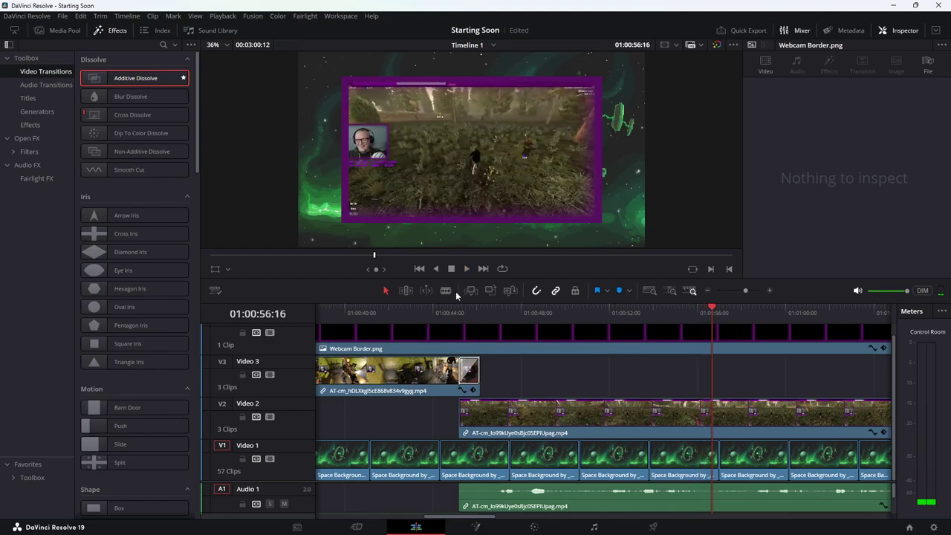
left_click(714, 415)
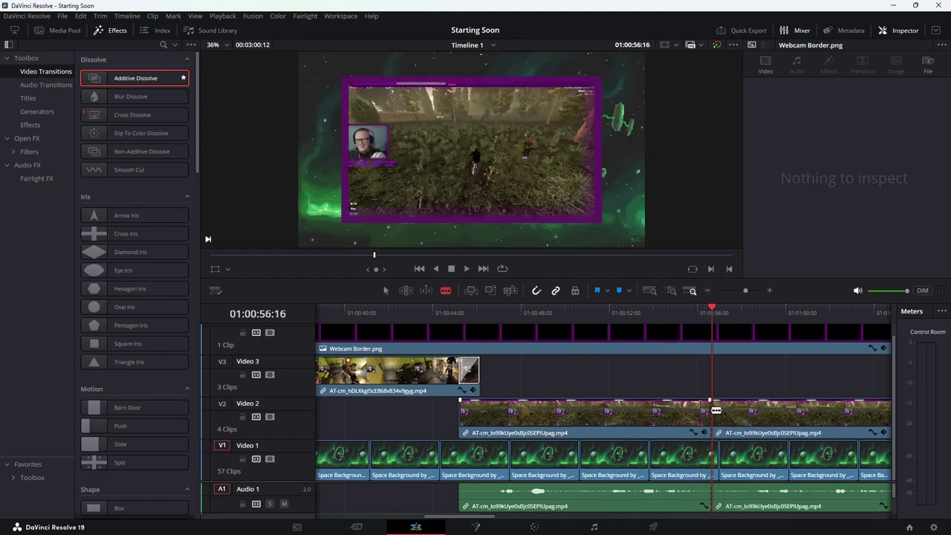
left_click(750, 428)
right_click(745, 416)
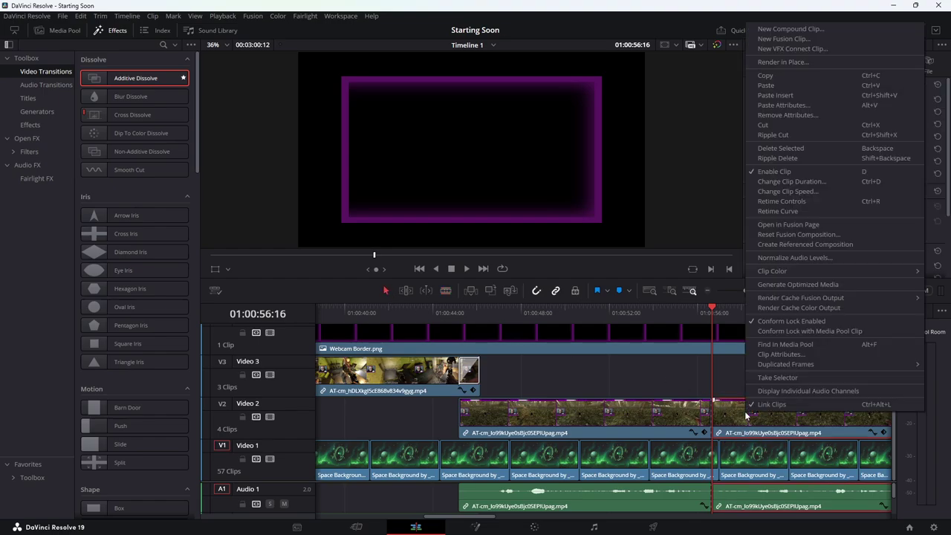
left_click(765, 125)
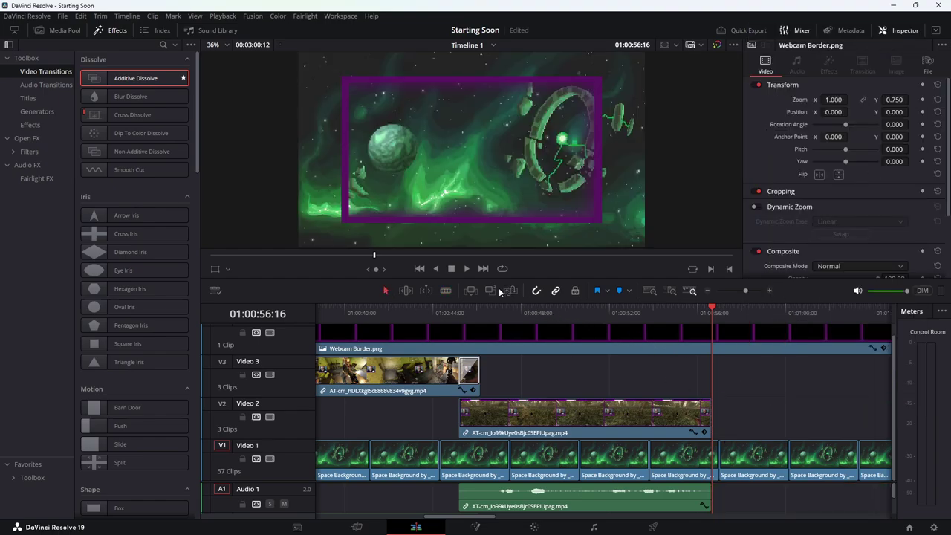
Add AT-cm_jlpGGz1tvRdfsvlds9wSmA.mp4 to Video 3 overlapping the end of the last Video 2 clip, with an Additive Dissolve at its start
scroll(593, 397, "down", 5)
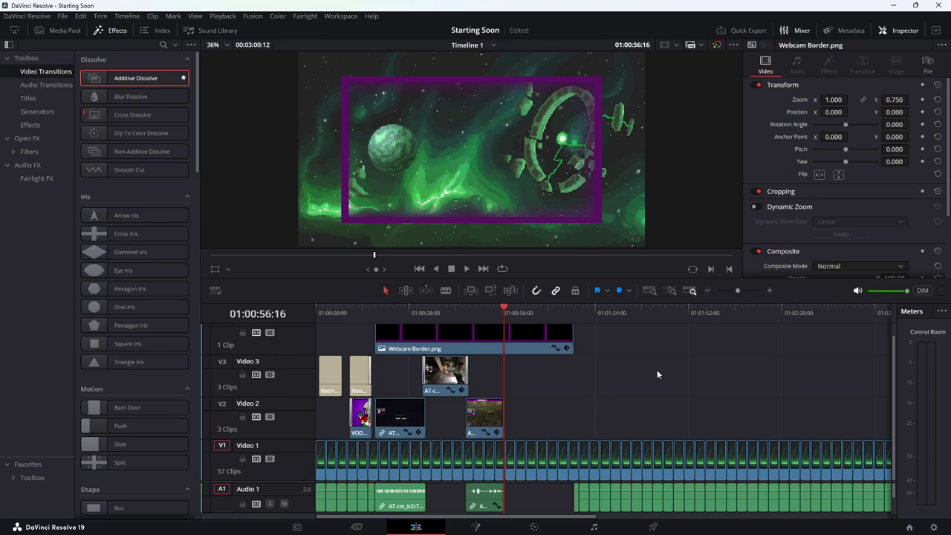
left_click_drag(950, 331, 526, 400)
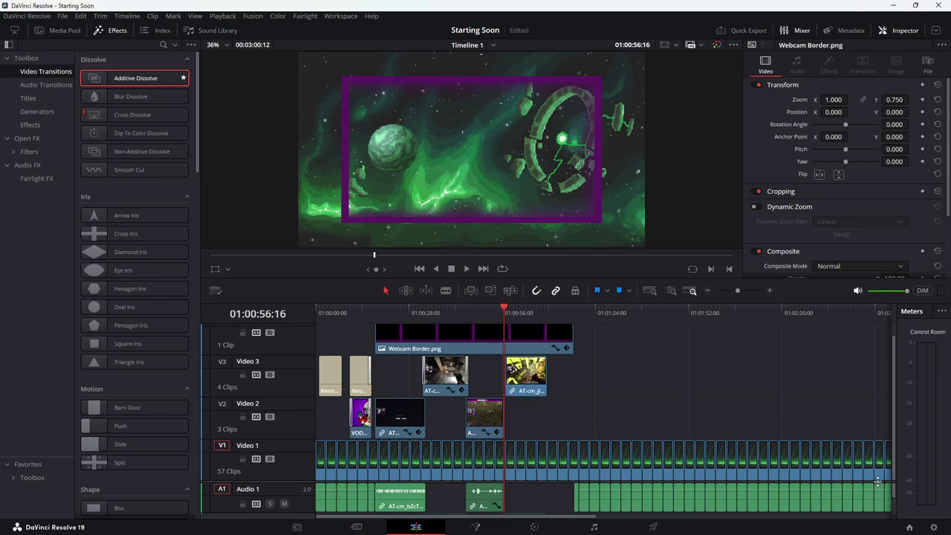
scroll(872, 461, "down", 2)
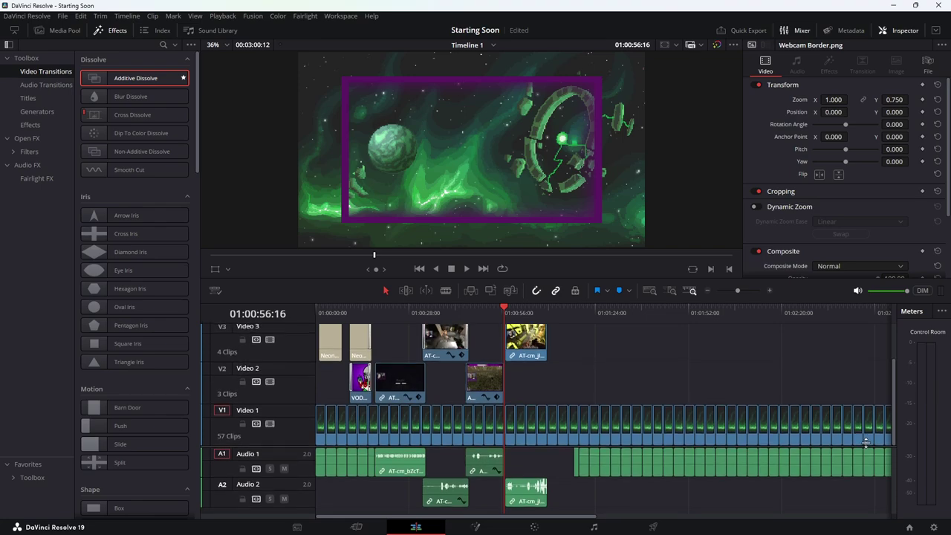
left_click_drag(537, 489, 538, 490)
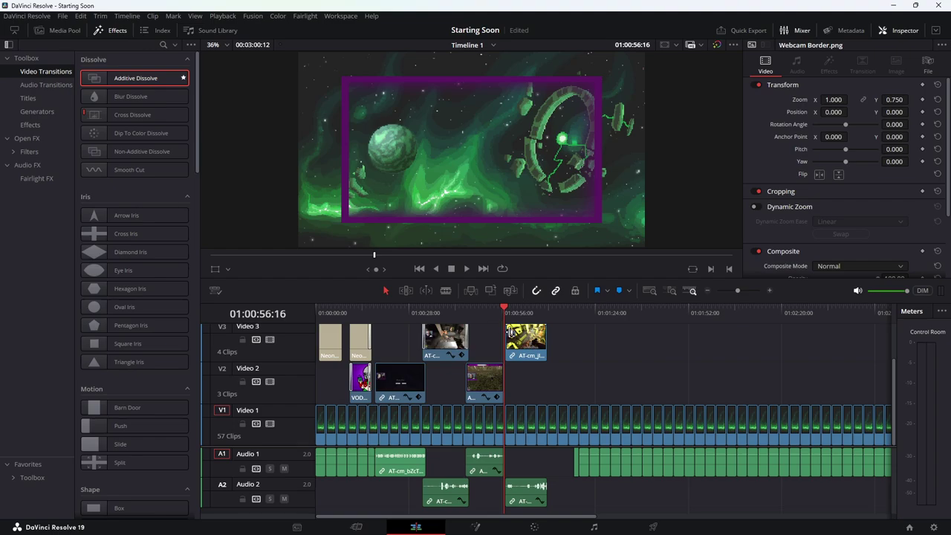
scroll(502, 353, "up", 2)
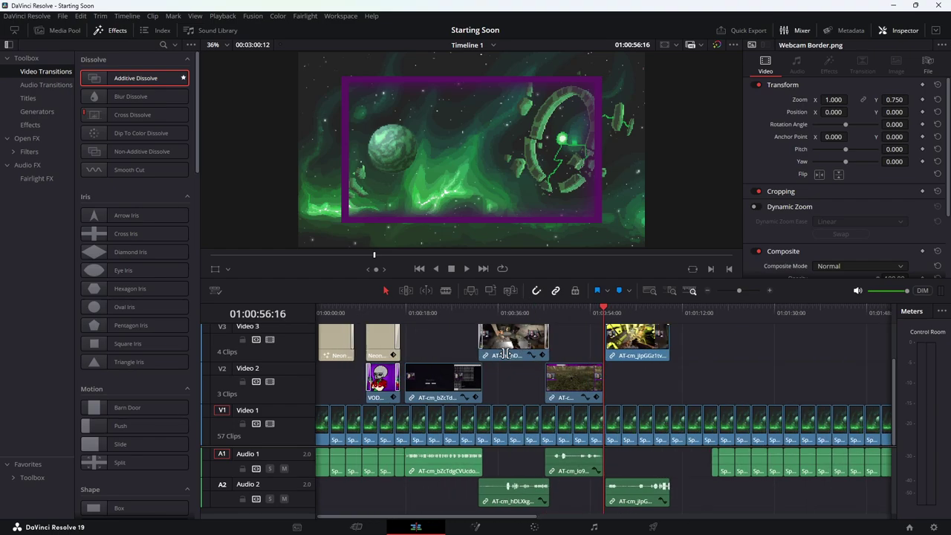
scroll(627, 359, "up", 4)
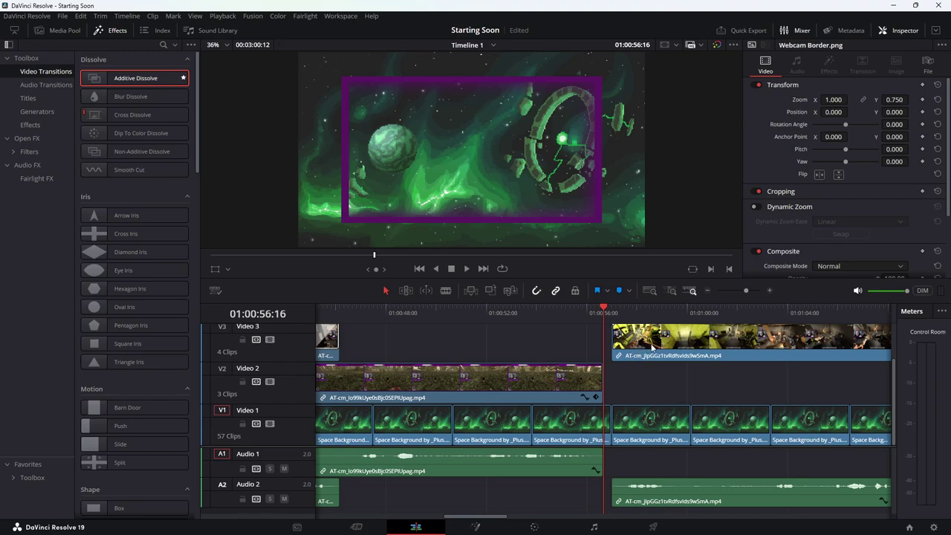
left_click_drag(116, 78, 634, 354)
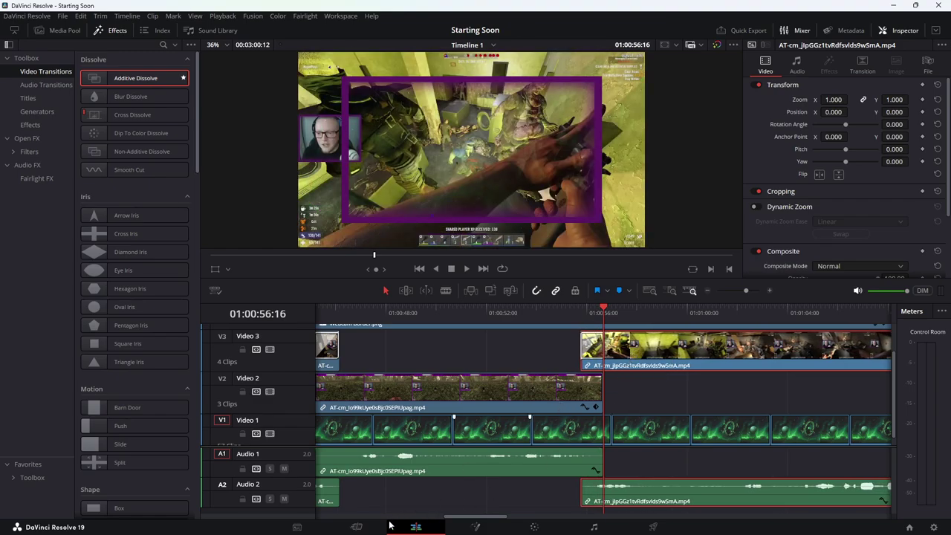
Set the new Video 3 gameplay clip's zoom to 0.75 on the Cut page and return to the Edit page
left_click(354, 527)
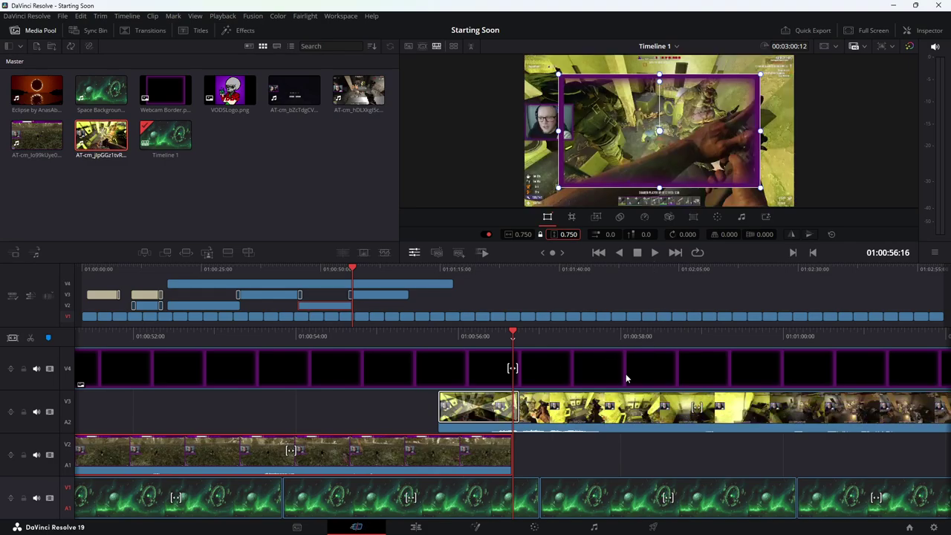
left_click(574, 417)
left_click(547, 217)
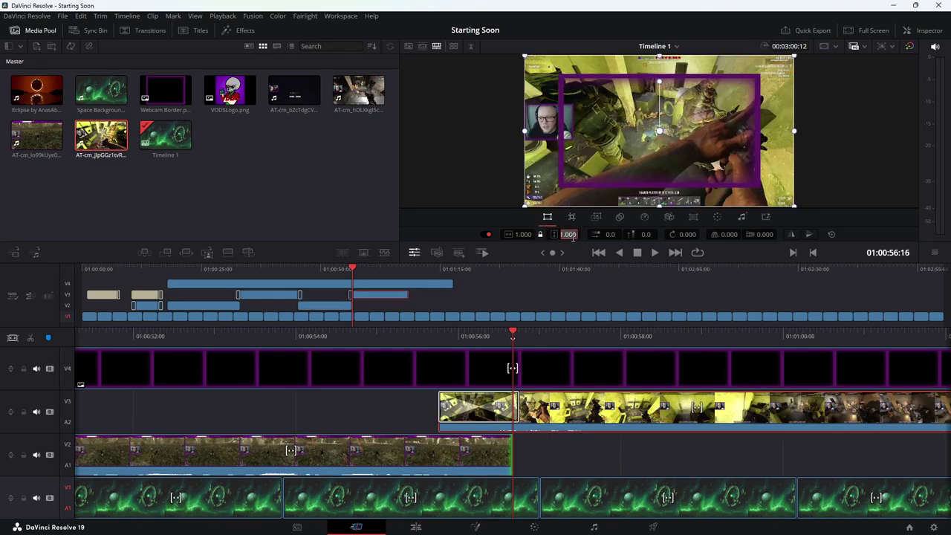
key("BackSpace")
type(".75")
key("Return")
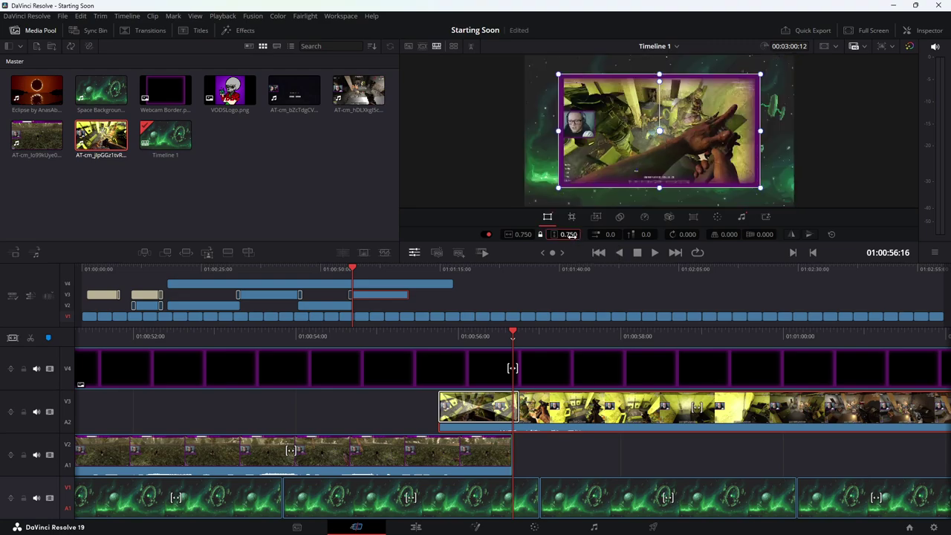
left_click(423, 523)
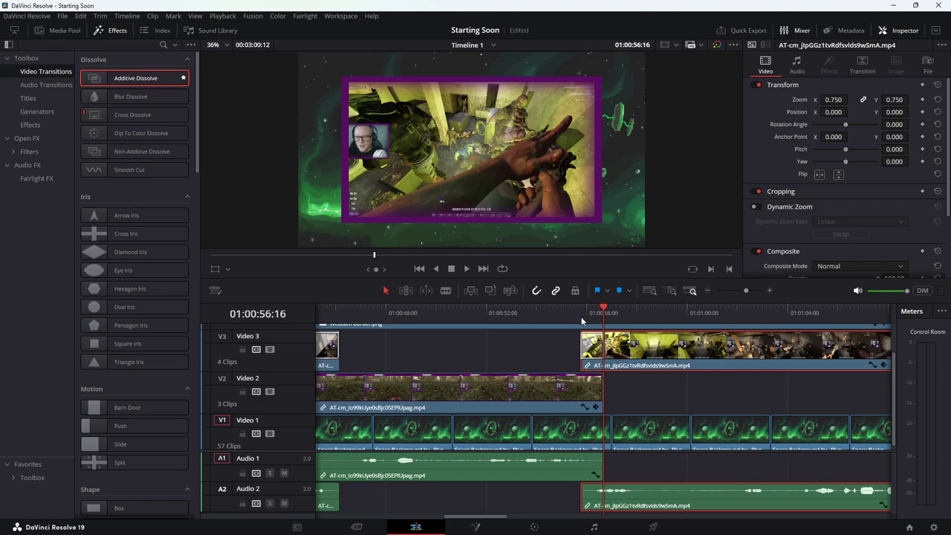
Play the timeline from before the new overlap to the end of the added Video 3 gameplay clip
left_click(551, 311)
key("space")
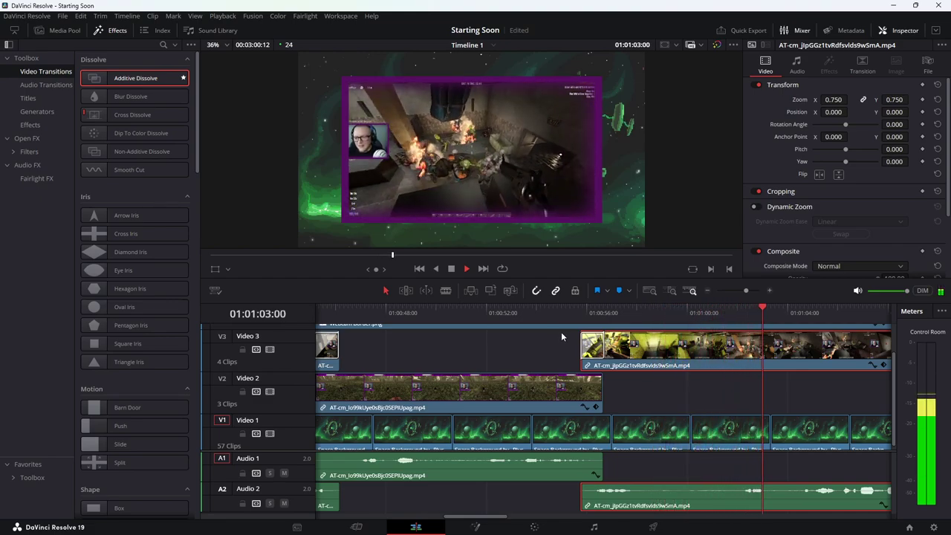
scroll(559, 331, "up", 2)
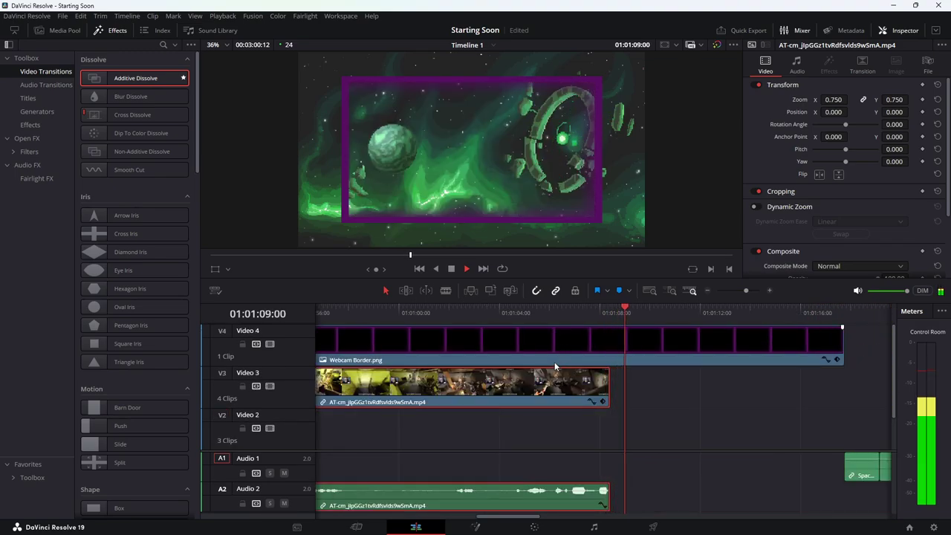
left_click_drag(526, 313, 530, 315)
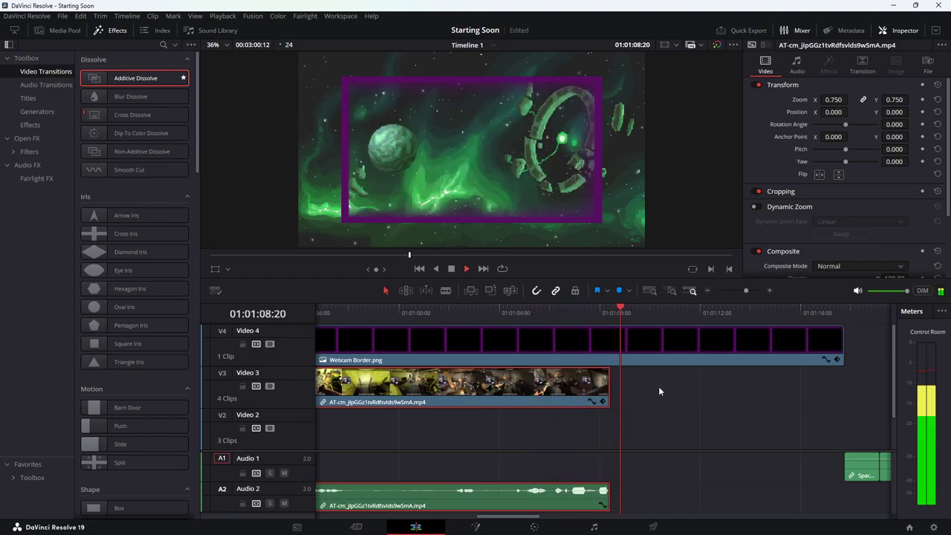
Split the last Video 3 gameplay clip at 01:01:07:21 and delete the short remainder
key("space")
left_click(609, 310)
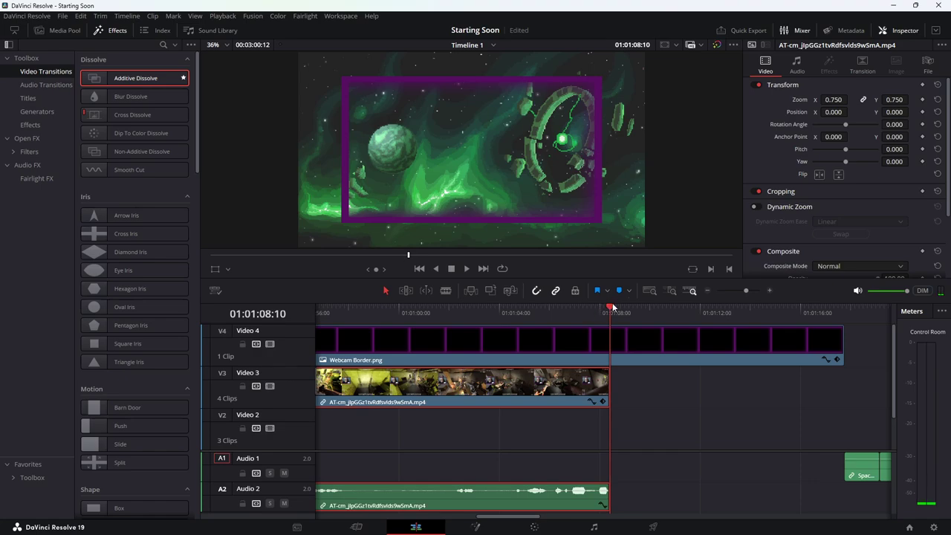
left_click_drag(609, 307, 596, 307)
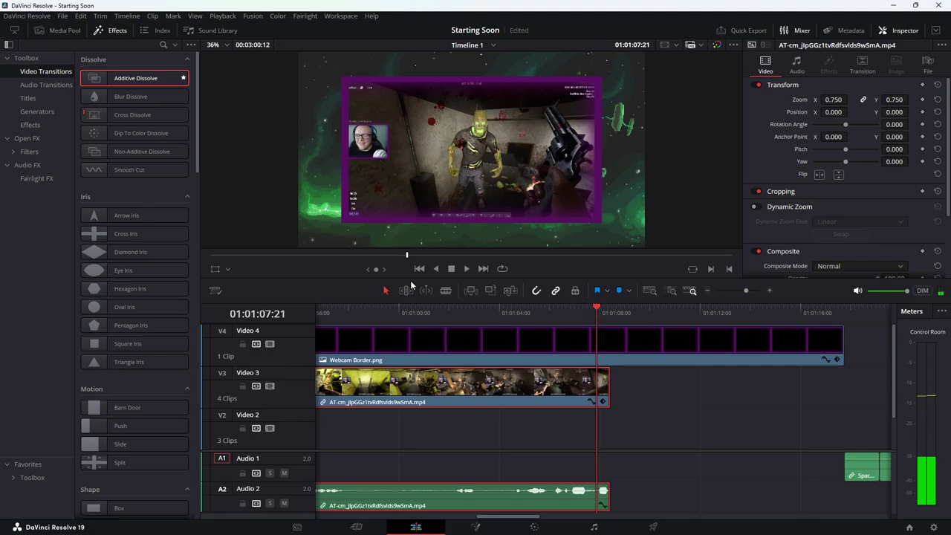
mouse_move(607, 384)
left_mouse_down()
mouse_move(601, 405)
mouse_move(595, 386)
left_mouse_up()
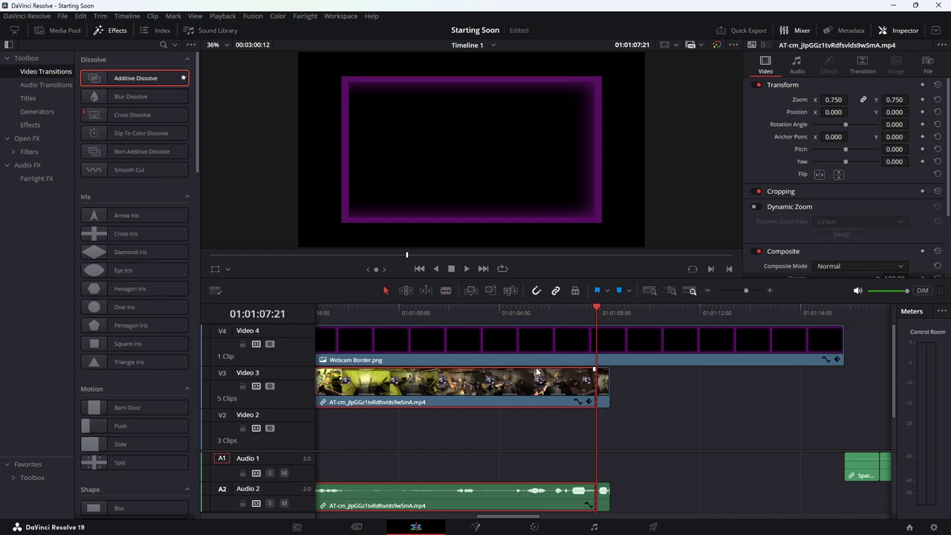
left_click(601, 387)
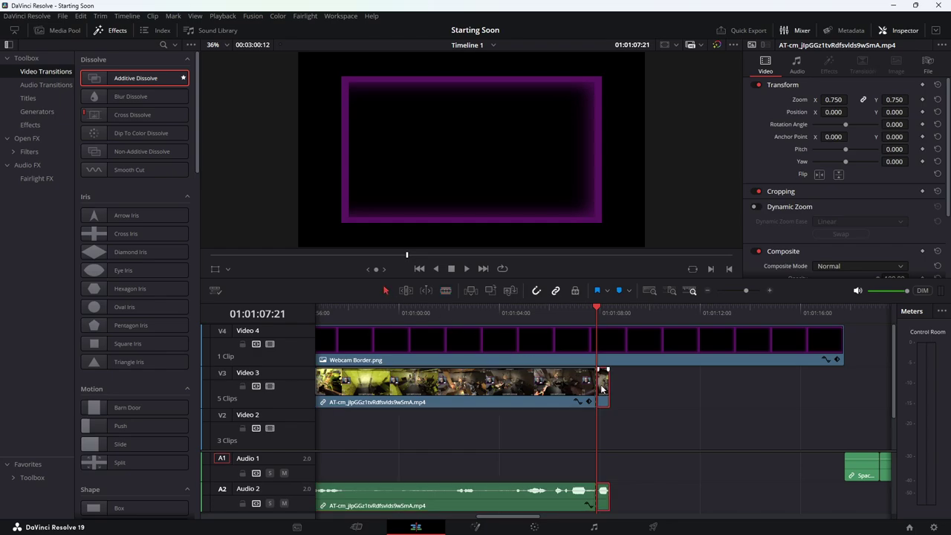
key("Delete")
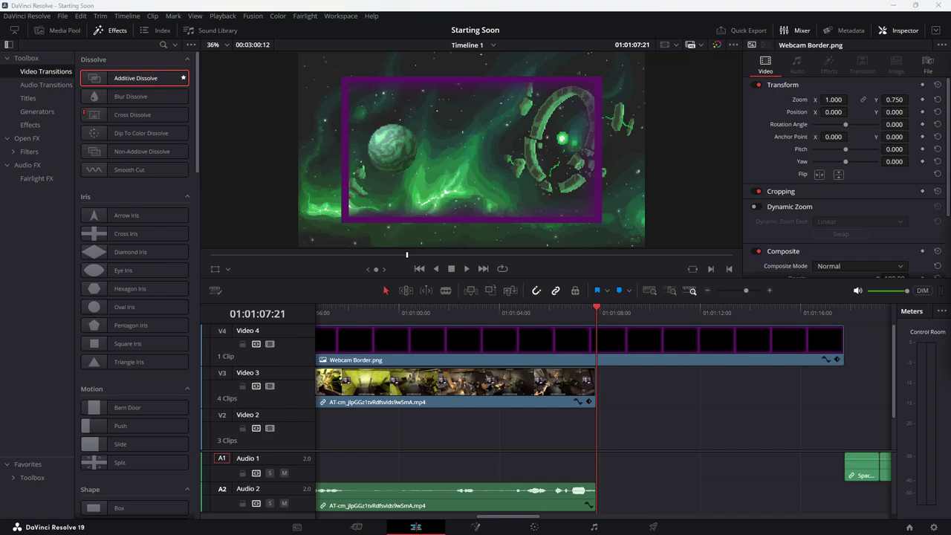
Add the AT-cm_vll2gXVB_ckYle4gXL917w.mp4 clip to Video 2, starting where the last Video 3 clip ends
left_click_drag(950, 327, 601, 405)
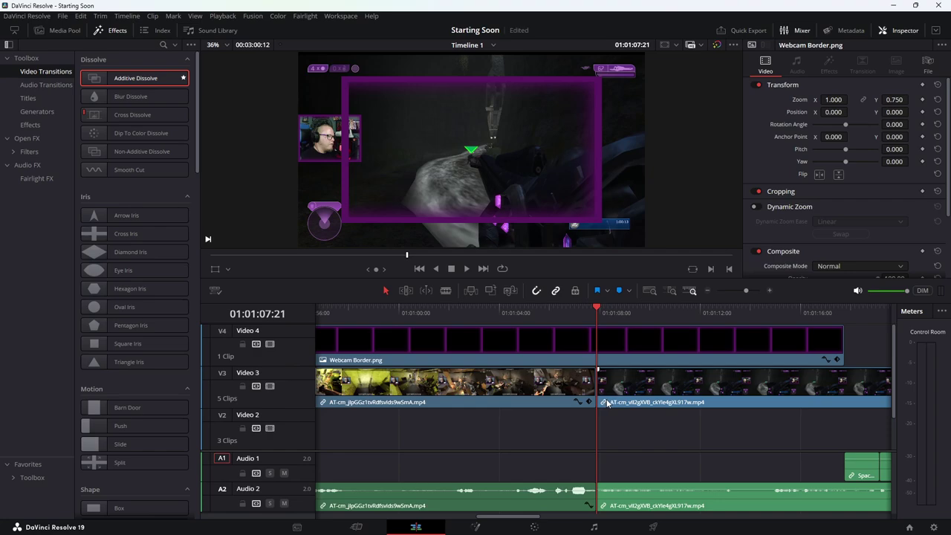
left_click_drag(609, 399, 610, 419)
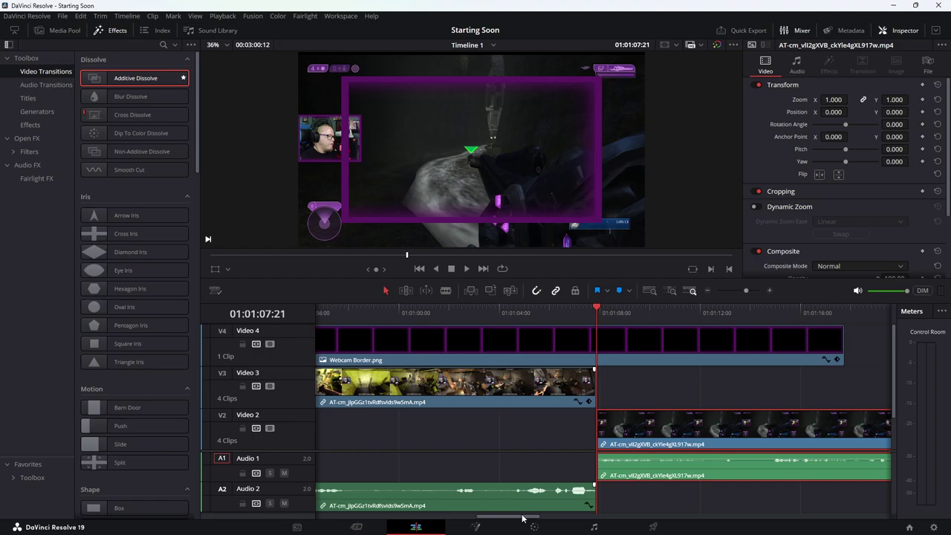
Add an Additive Dissolve to the end of the last Video 3 clip and shift the new Video 2 clip earlier to the dissolve's start
mouse_move(522, 517)
left_mouse_down()
mouse_move(507, 515)
mouse_move(527, 508)
left_mouse_up()
left_click_drag(99, 77, 534, 383)
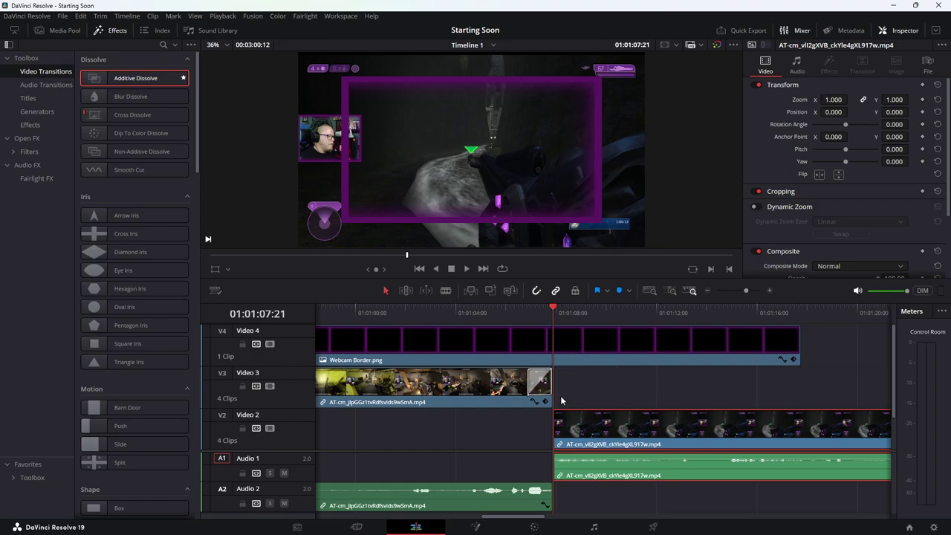
left_click_drag(586, 427, 563, 429)
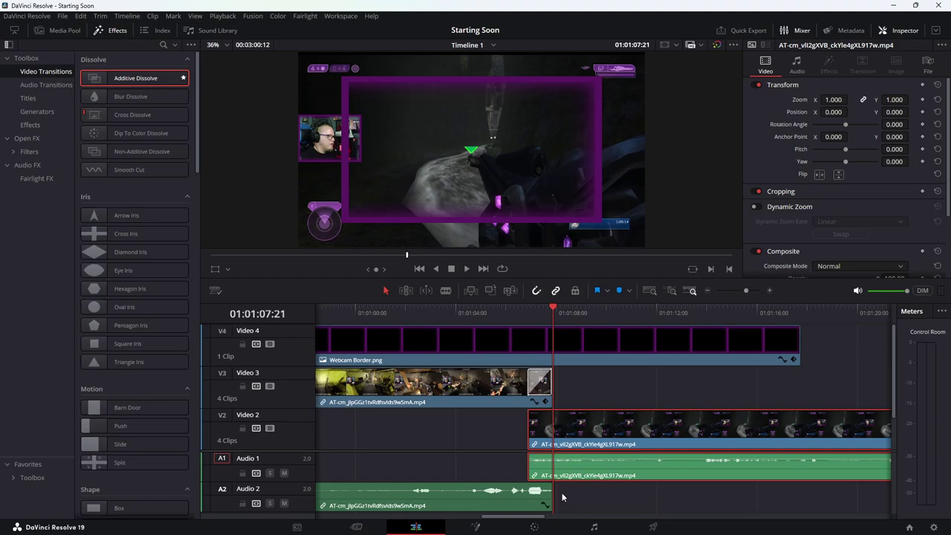
Fade out the end of the last Audio 2 clip and play the timeline across the overlap into the new Video 2 clip
left_click_drag(550, 484, 557, 509)
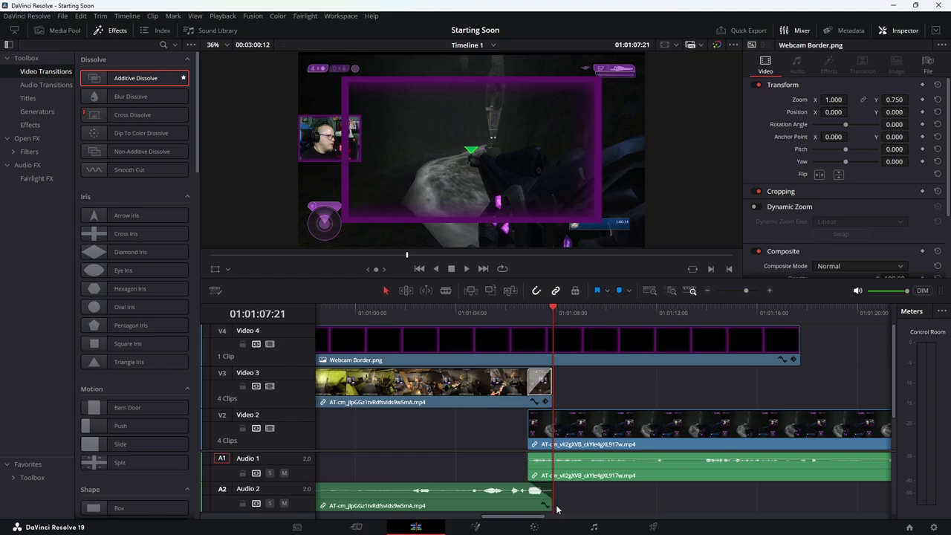
left_click(504, 312)
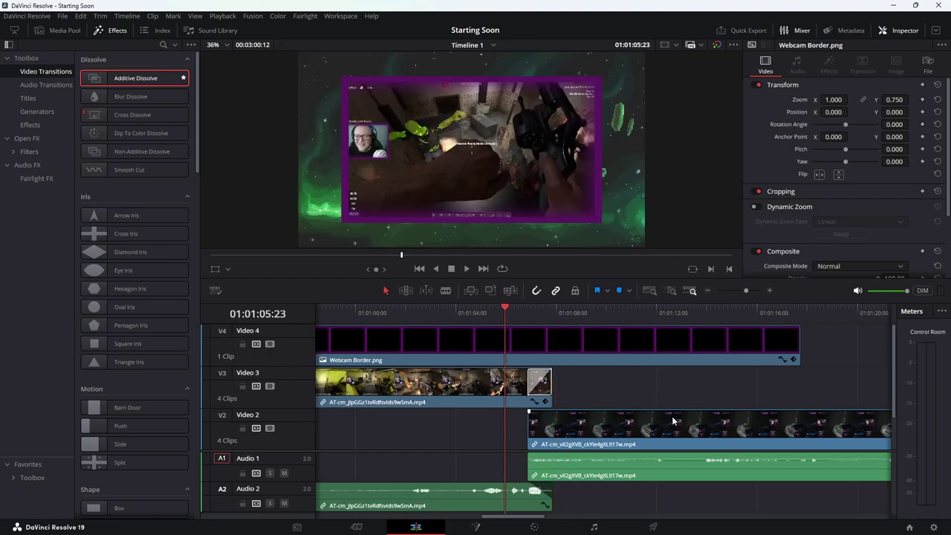
key("space")
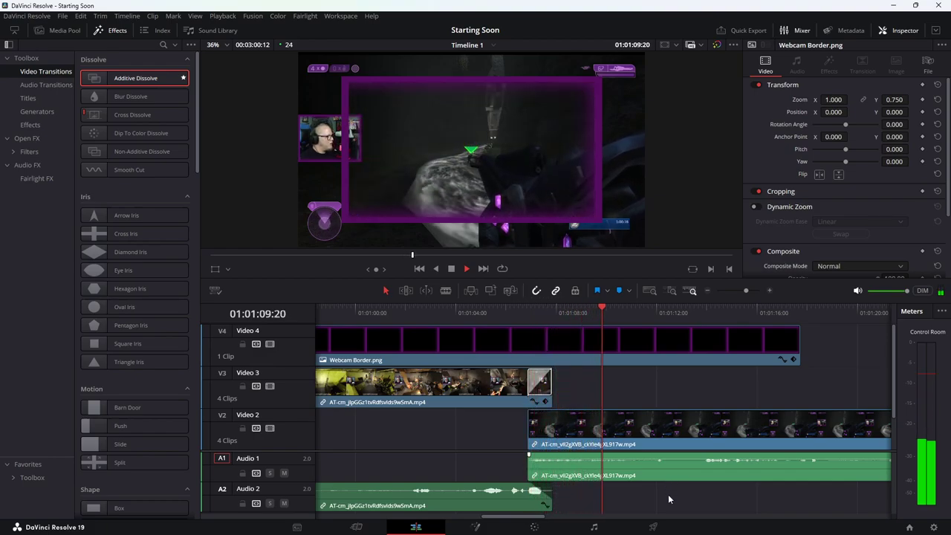
key("space")
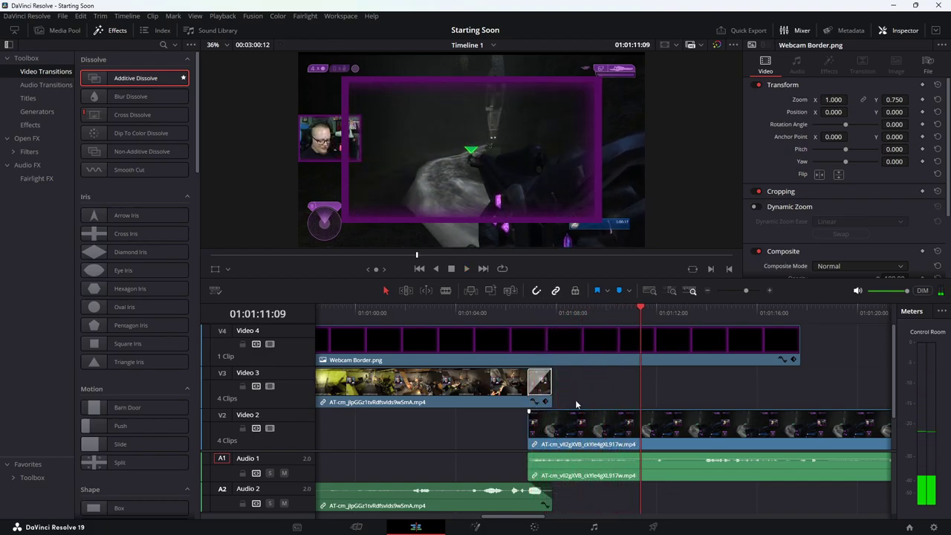
On the Cut page, set the new Video 2 clip's zoom to 0.750, and return to the Edit page
left_click(349, 528)
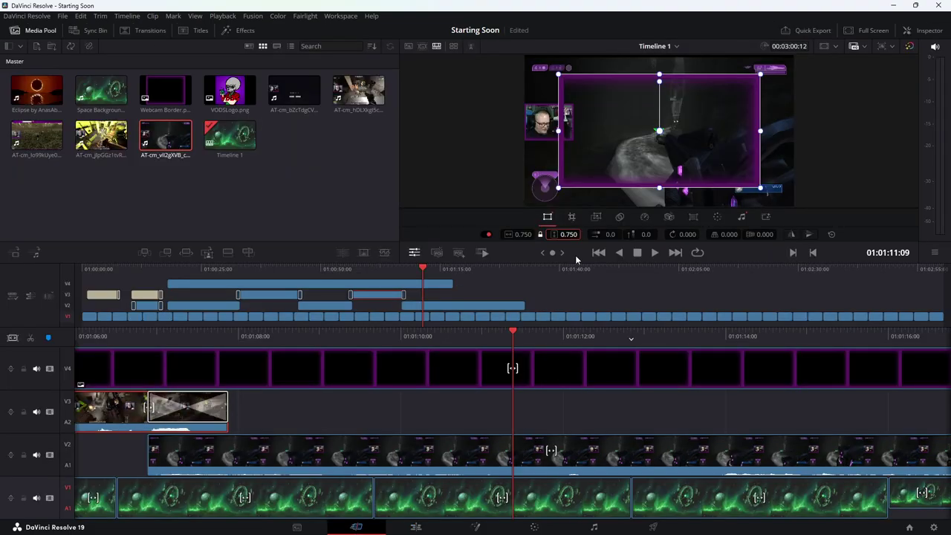
left_click(613, 453)
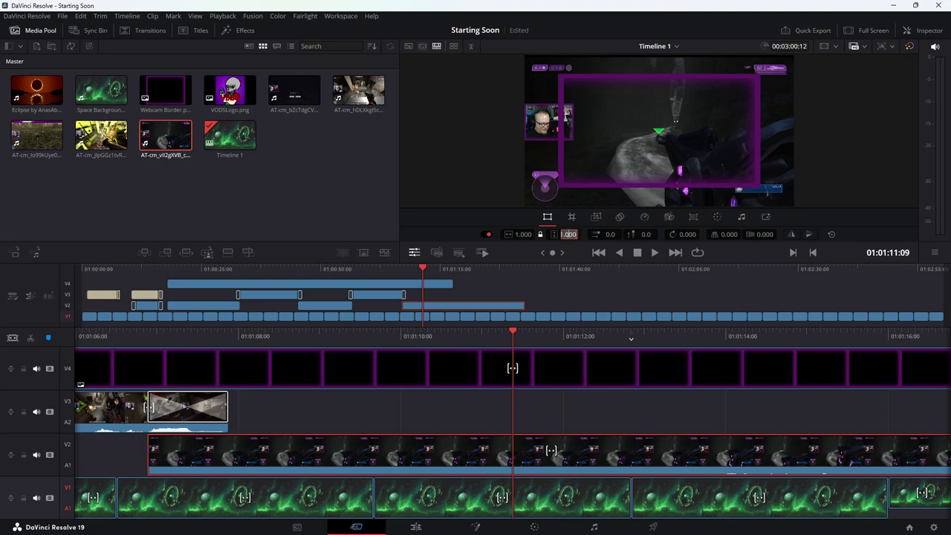
key("Return")
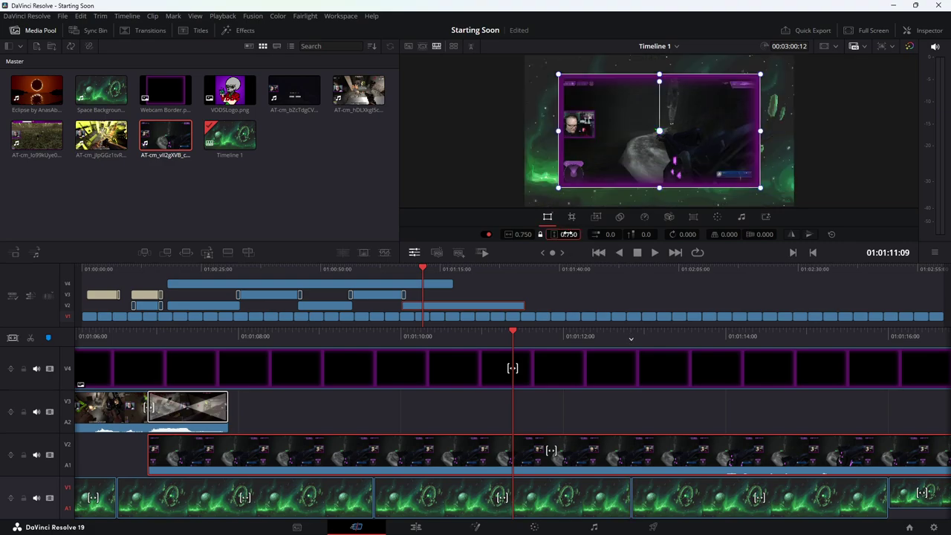
left_click(414, 526)
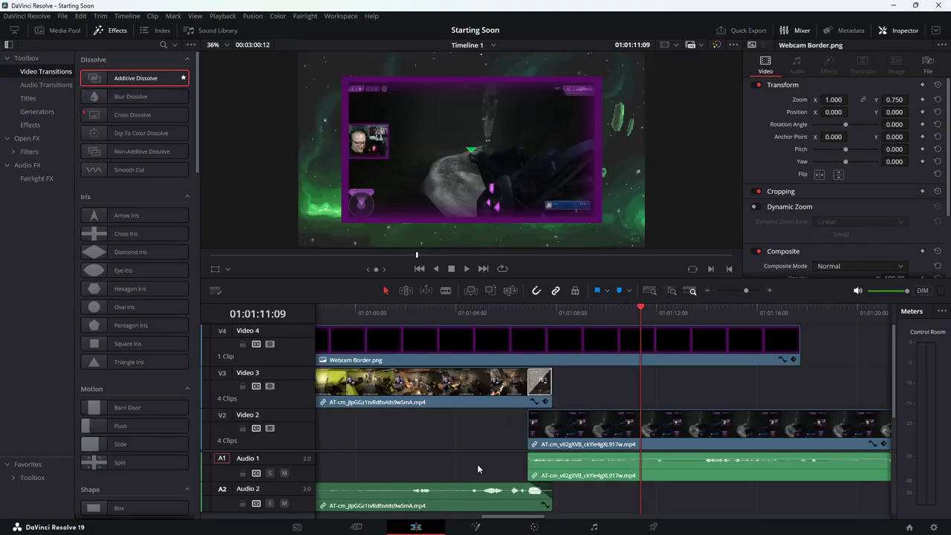
Play the timeline from before the overlap past the end of the last Video 2 clip, and replay its final seconds
left_click(508, 307)
key("space")
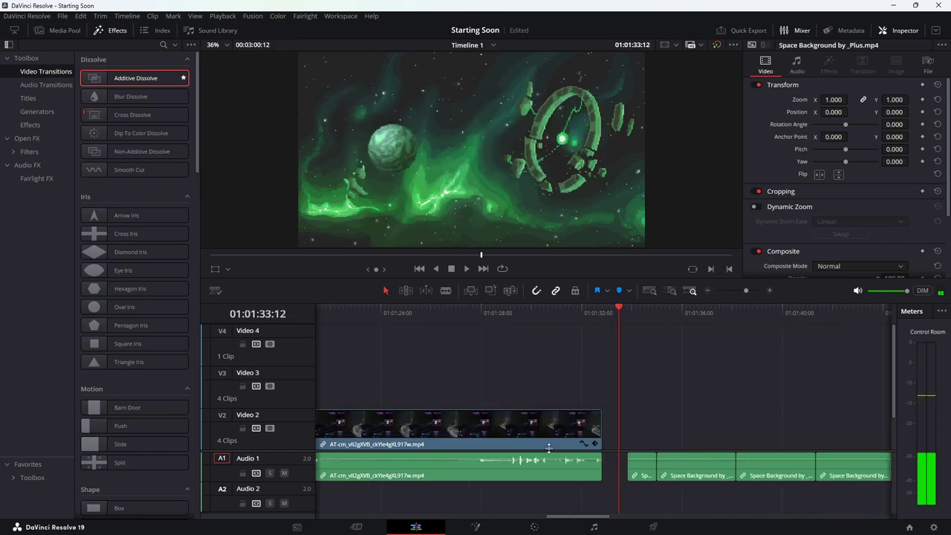
left_click(340, 306)
key("space")
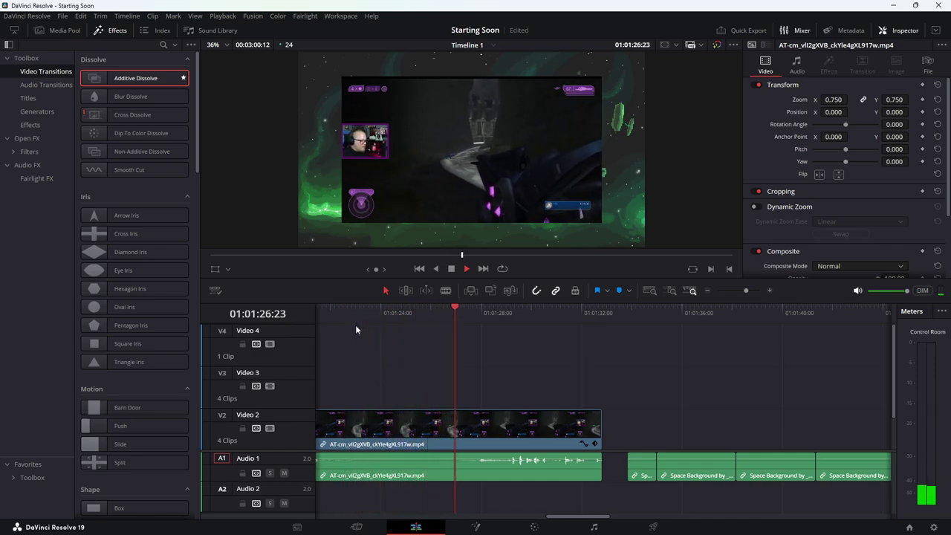
key("space")
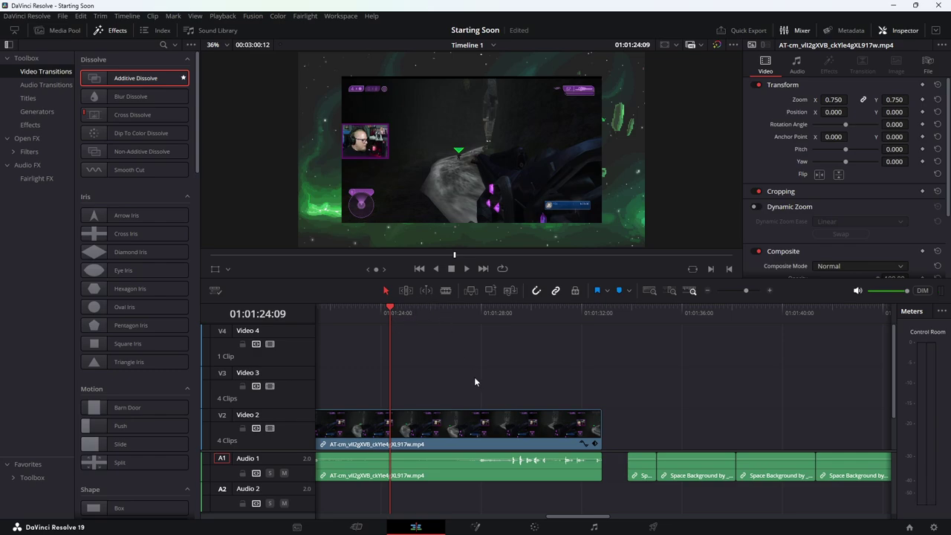
Review the last part of the final Video 2 clip and split the clip at 01:01:23:05
left_click(461, 310)
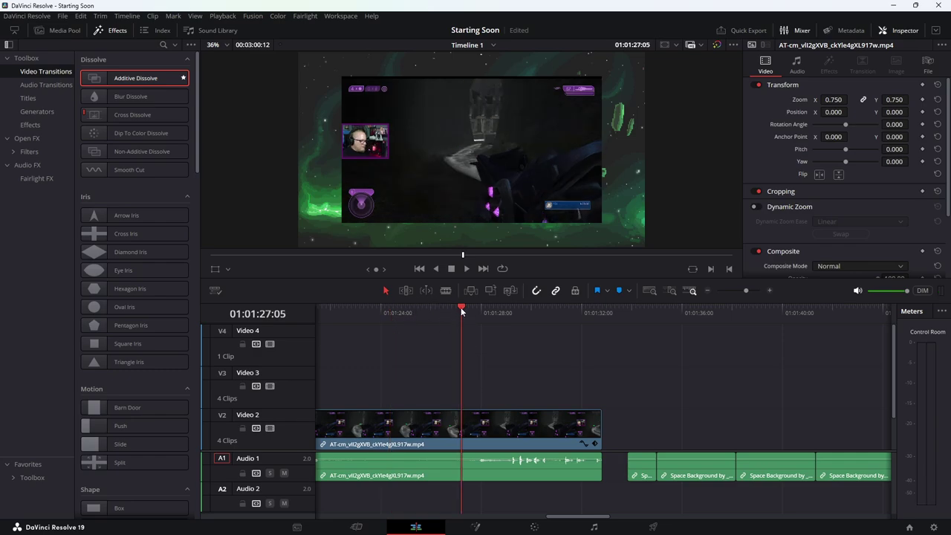
left_click(344, 307)
key("space")
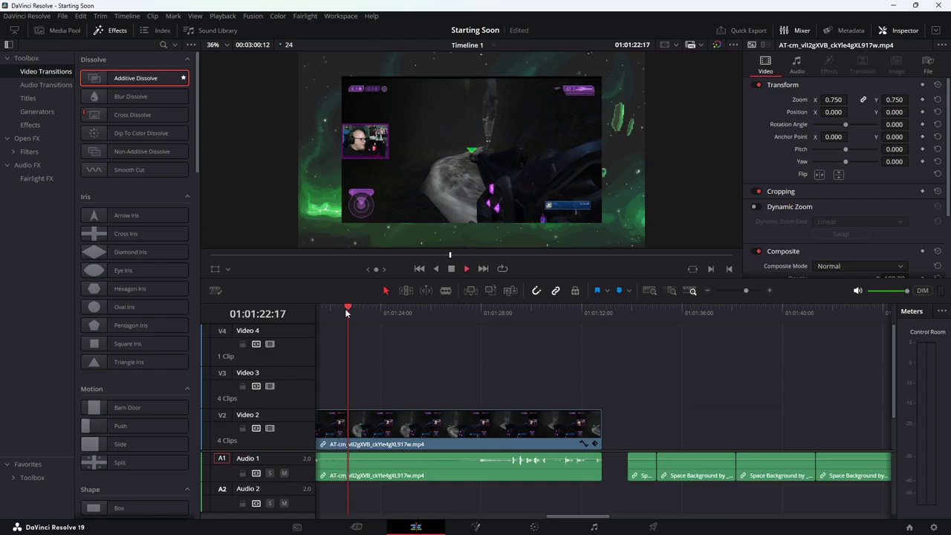
key("space")
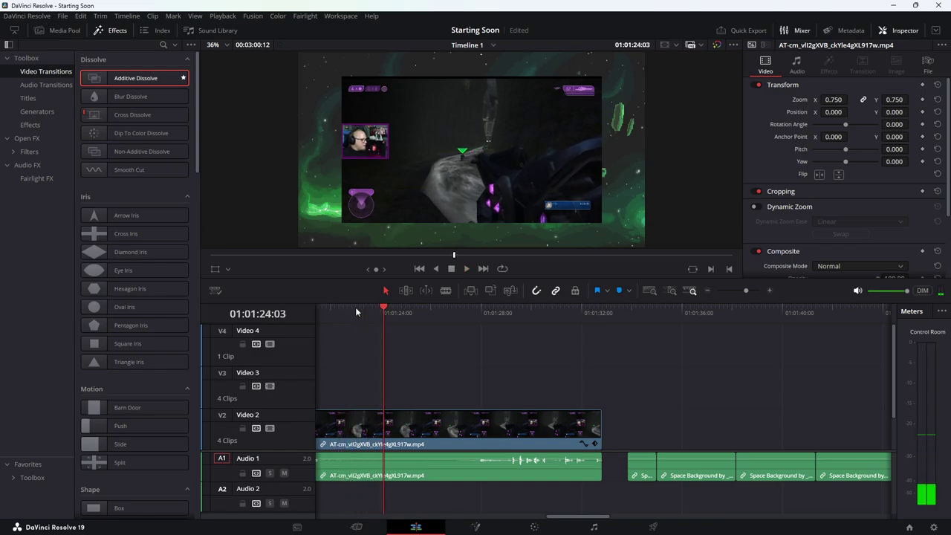
left_click(360, 306)
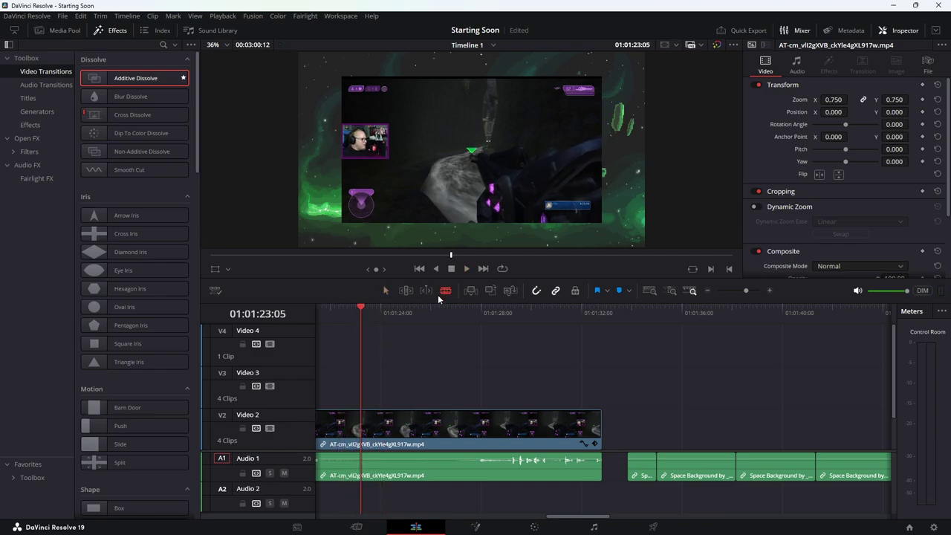
left_click(363, 420)
scroll(439, 428, "down", 1)
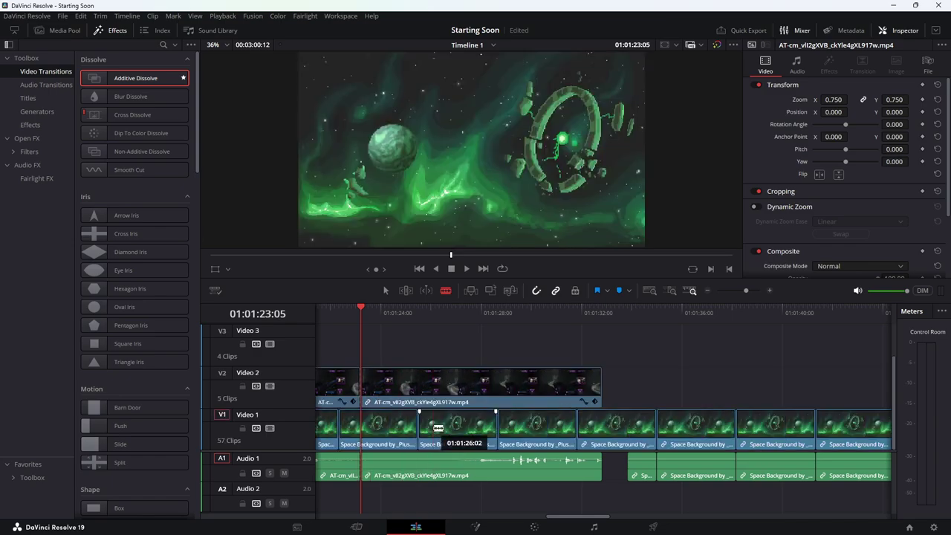
scroll(483, 433, "up", 1)
scroll(483, 433, "down", 1)
scroll(483, 433, "up", 1)
scroll(483, 433, "down", 1)
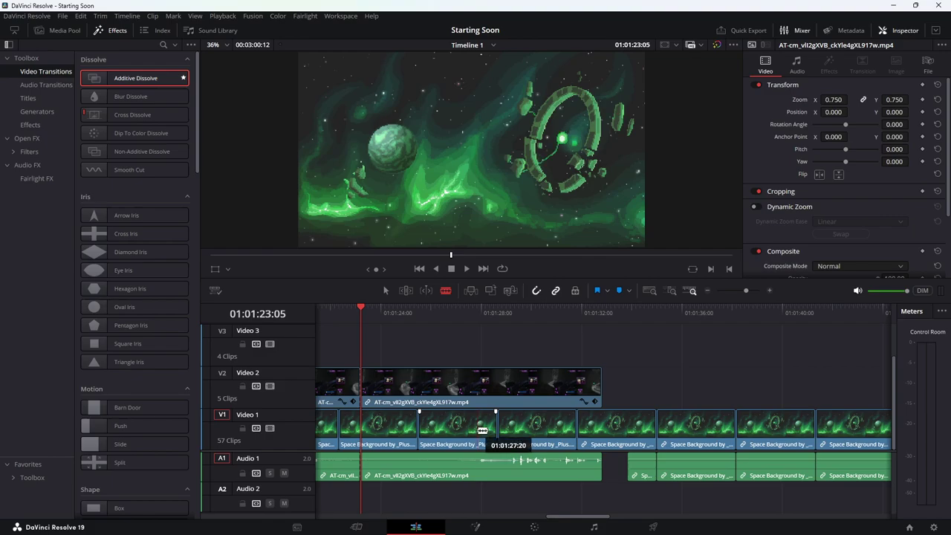
scroll(484, 431, "left", 2)
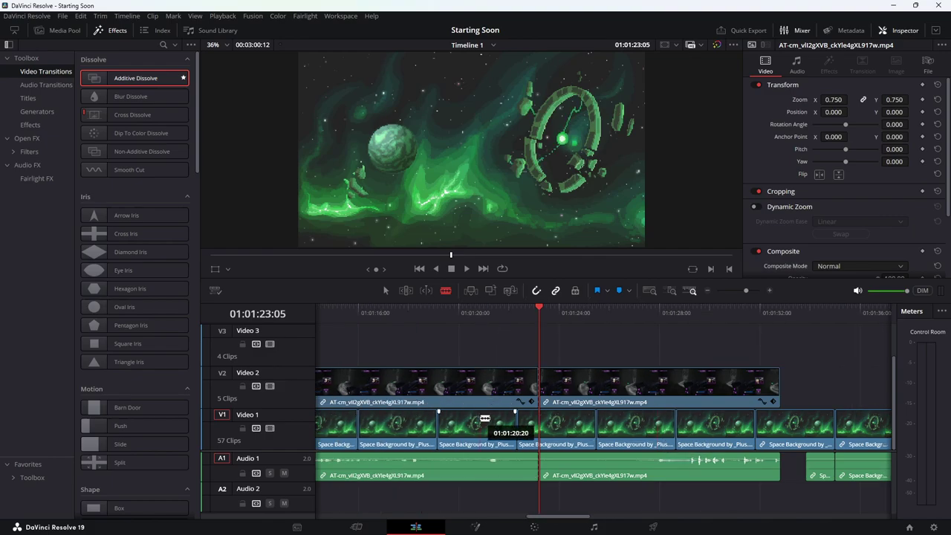
scroll(484, 419, "left", 2)
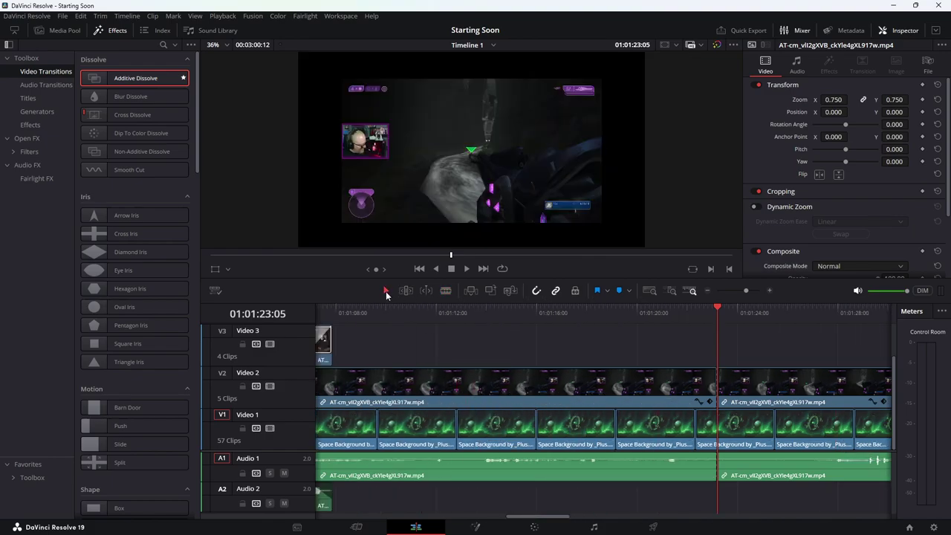
Play the Video 2 section before the new cut and split it at 01:01:18:10
left_click(352, 312)
key("space")
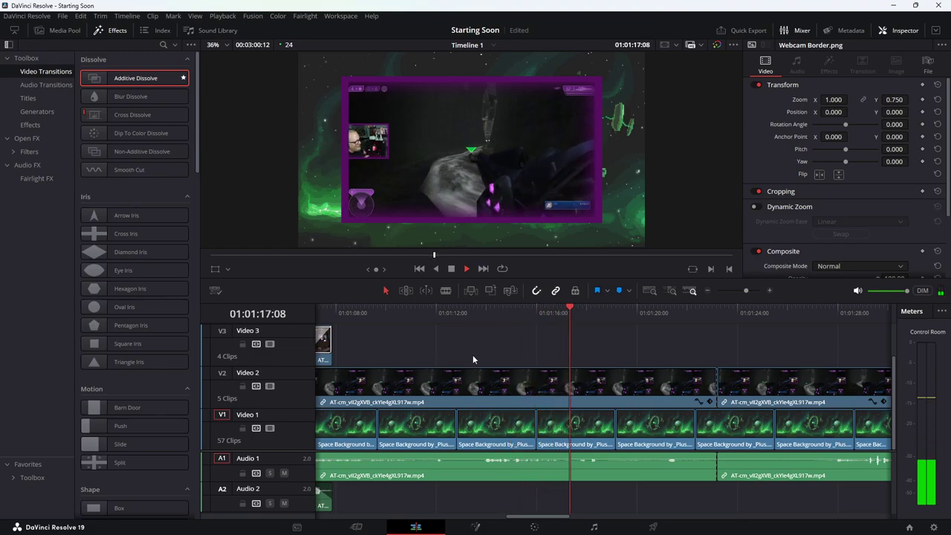
key("space")
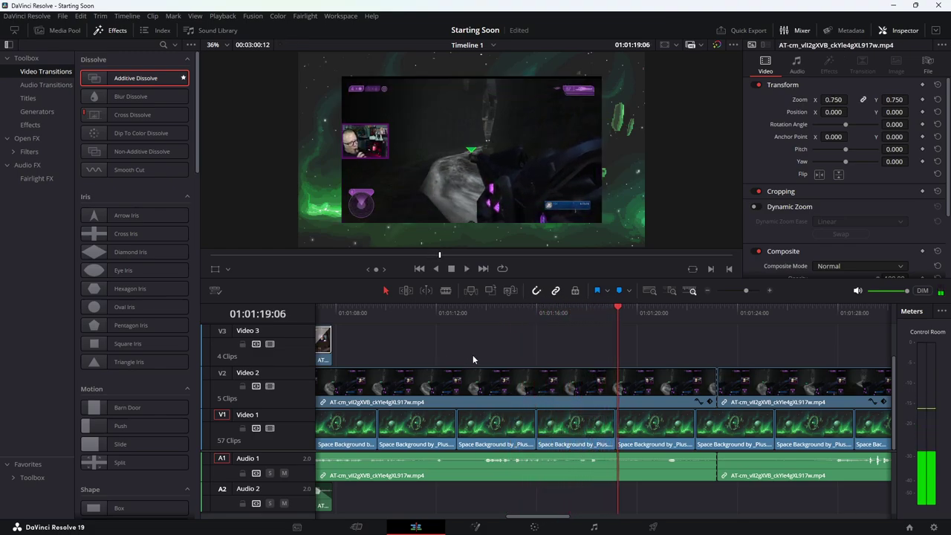
left_click_drag(615, 305, 595, 309)
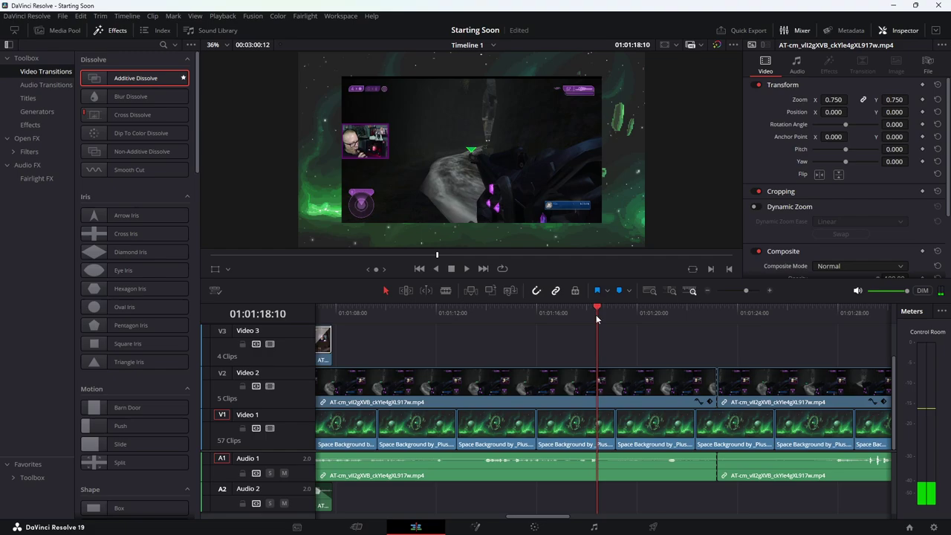
left_click(446, 290)
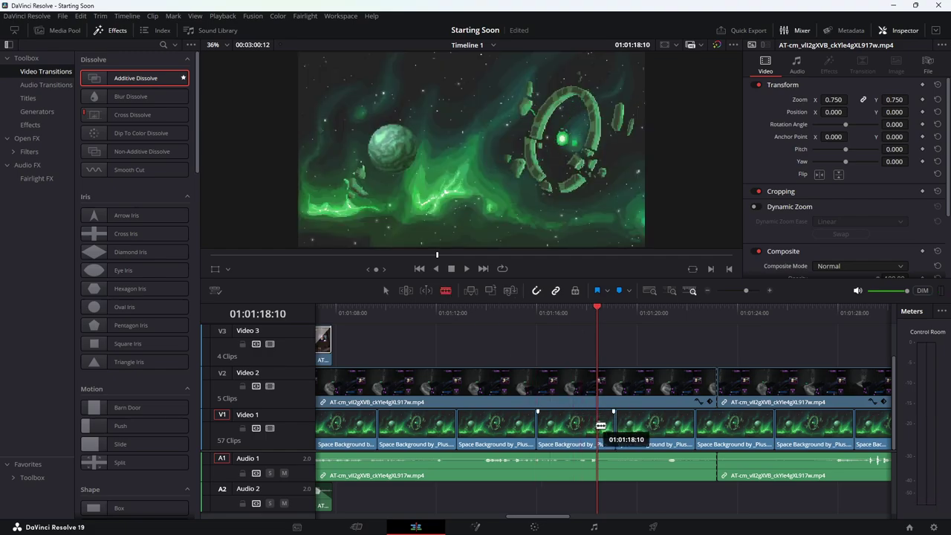
left_click(596, 384)
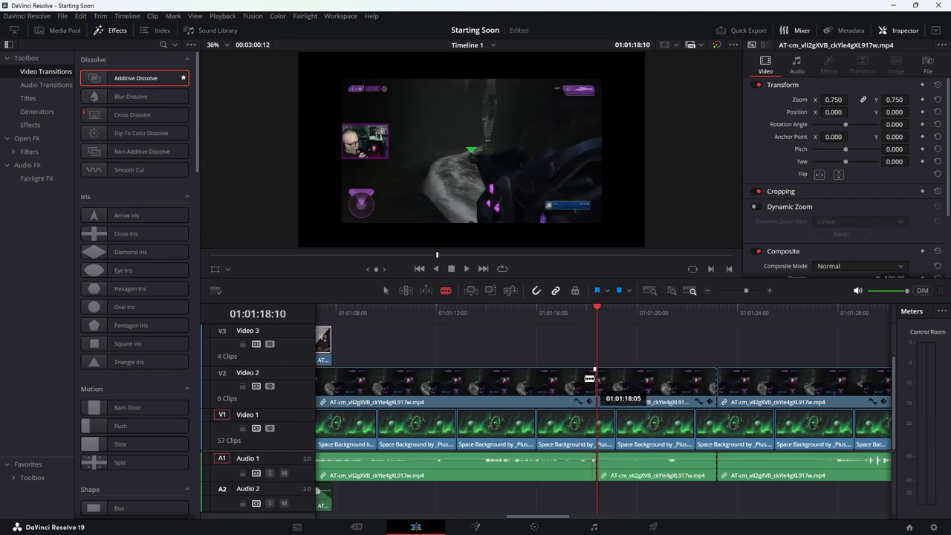
Delete the Video 2 section between 01:01:18:10 and 01:01:23:05 and move the following piece earlier to close the gap
left_click(645, 391)
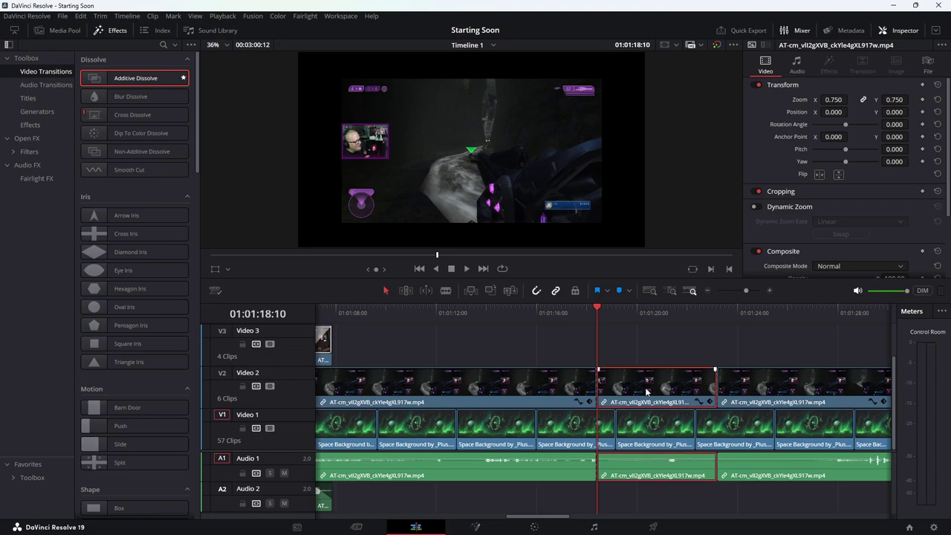
key("BackSpace")
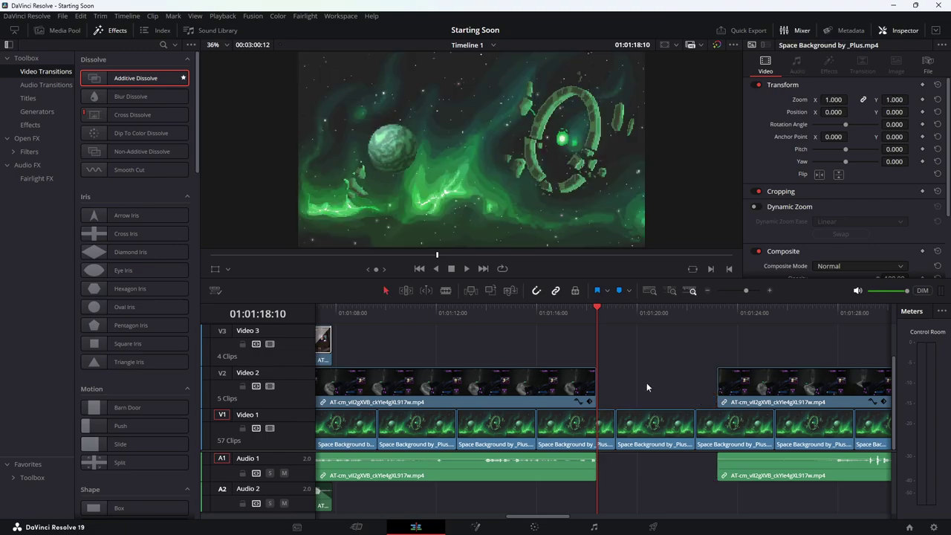
left_click_drag(752, 386, 632, 393)
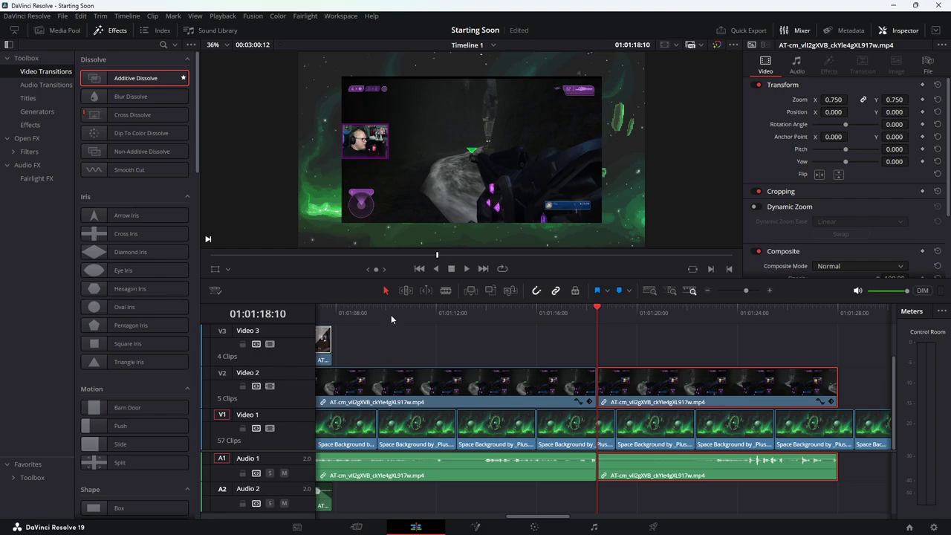
Play the first remaining piece of the gameplay clip on Video 2 and split it at 01:01:13:04
left_click(352, 308)
key("space")
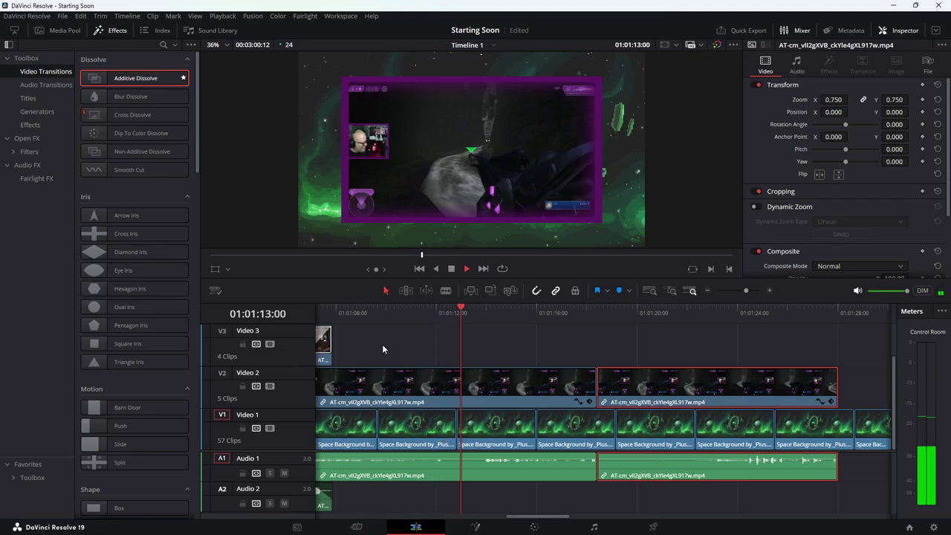
left_click(466, 308)
key("space")
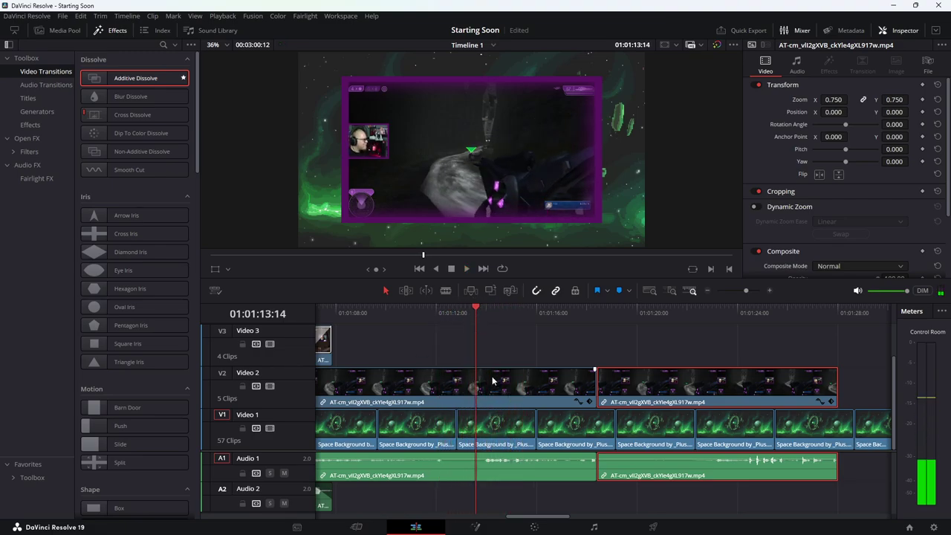
left_click(466, 315)
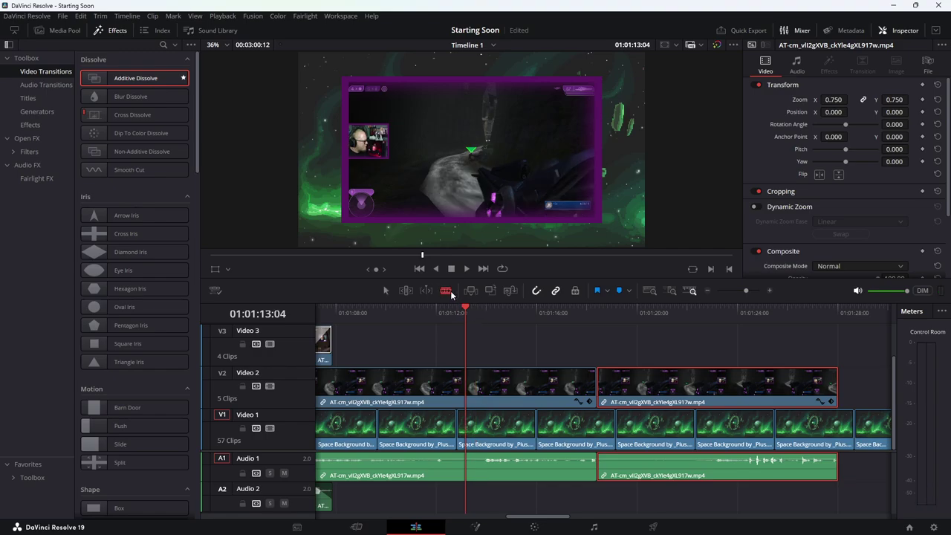
left_click(467, 386)
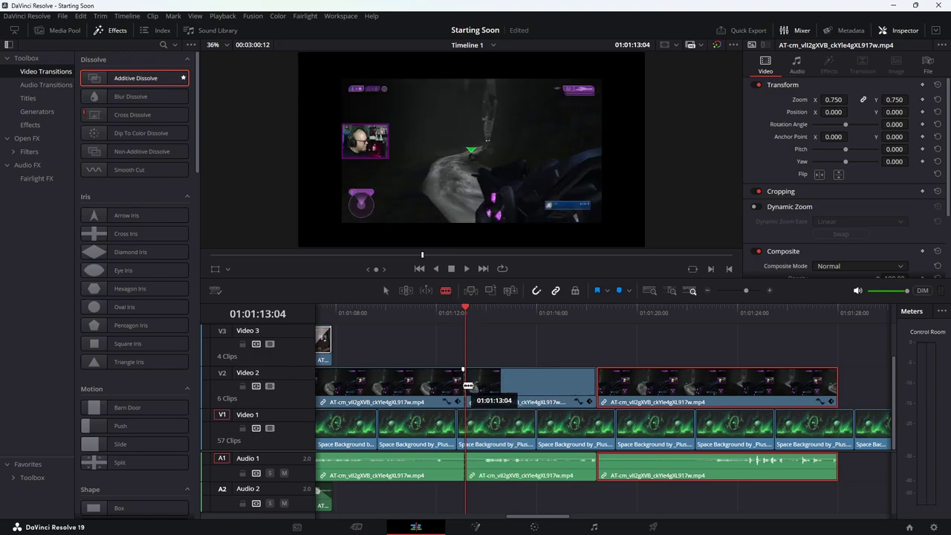
Delete the Video 2 section before 01:01:13:04 and move the two remaining pieces earlier, back to back from the Video 3 dissolve's start
left_click(416, 384)
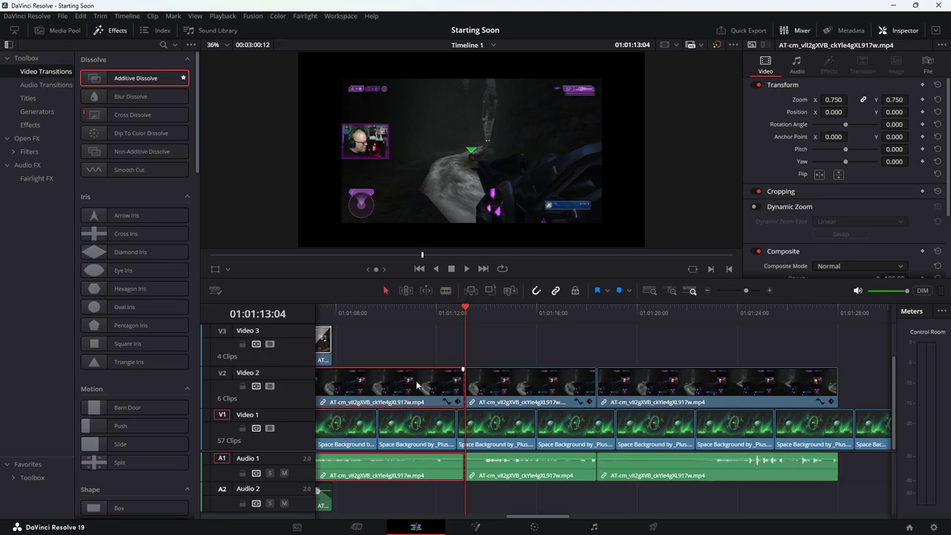
key("BackSpace")
scroll(422, 385, "up", 1)
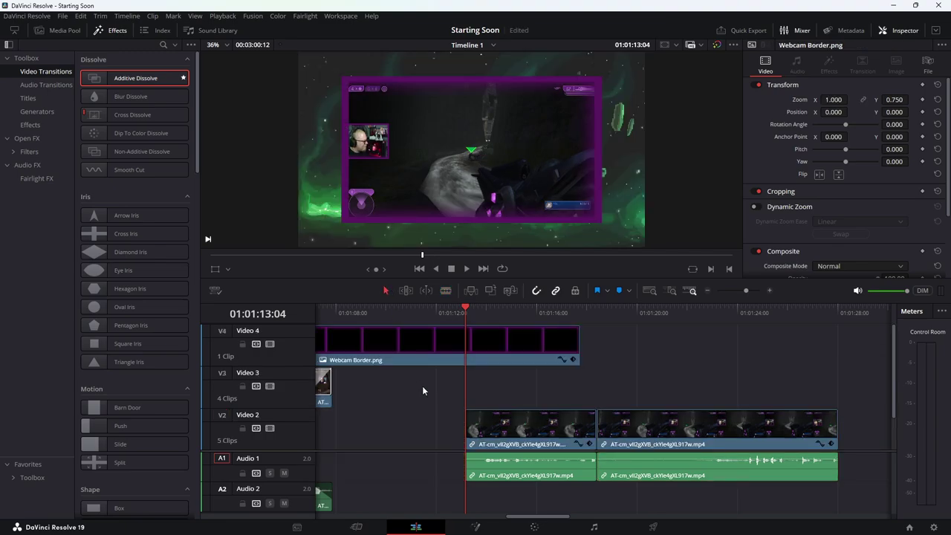
scroll(446, 398, "down", 1)
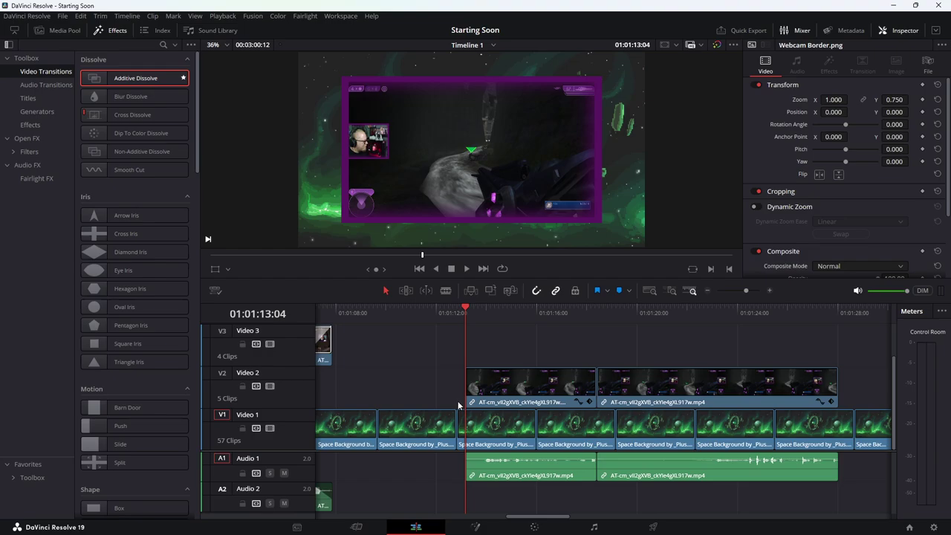
scroll(456, 401, "left", 2)
left_click_drag(605, 386, 462, 389)
left_click_drag(752, 379, 596, 395)
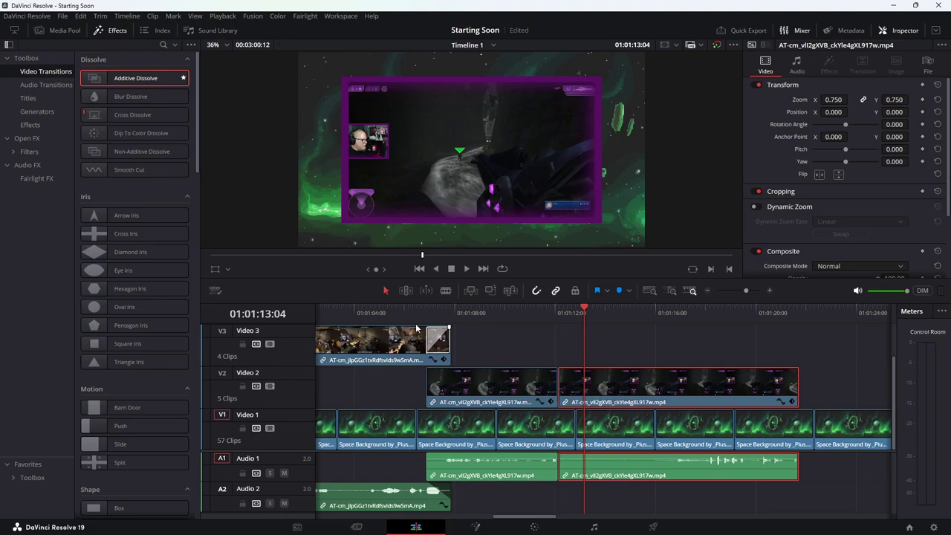
Play the two rejoined Video 2 pieces and extend the Webcam Border on Video 4 to the end of the last one
left_click(398, 310)
key("space")
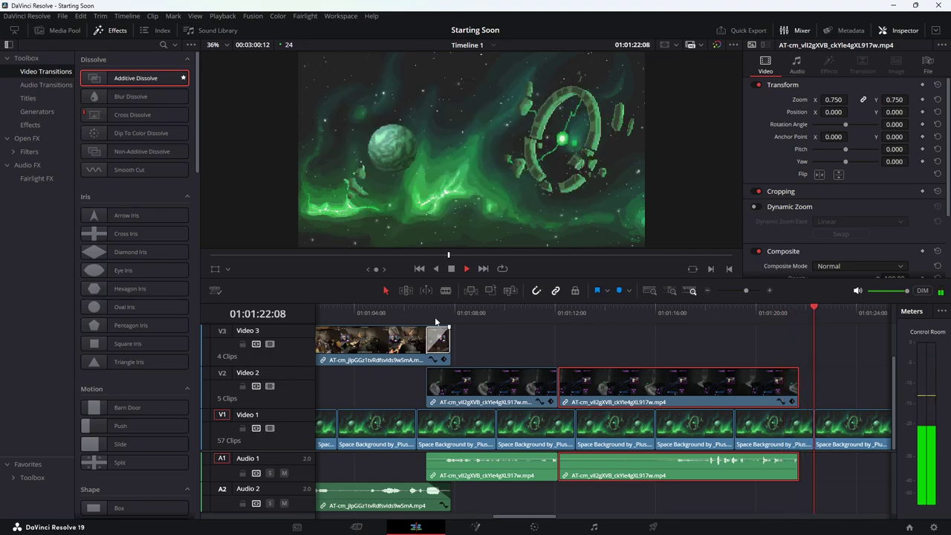
left_click(452, 269)
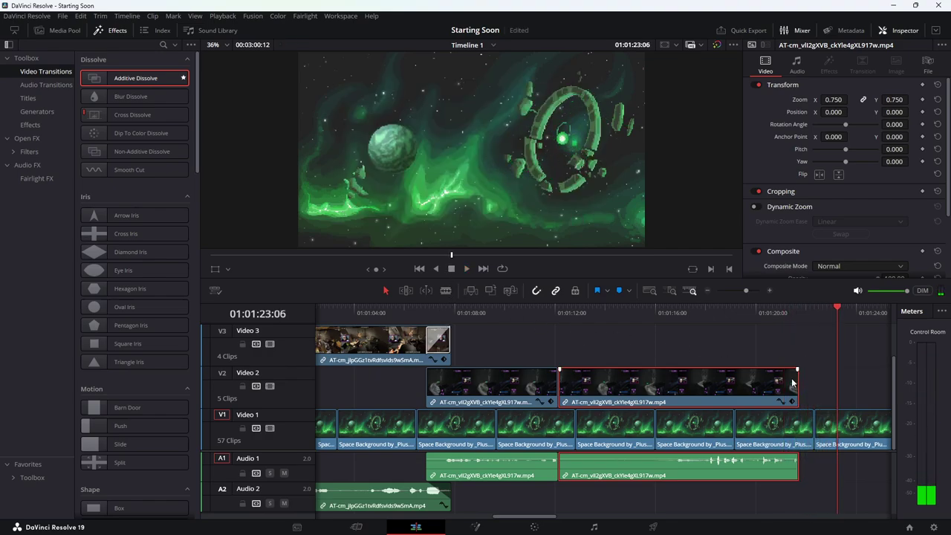
scroll(557, 372, "up", 1)
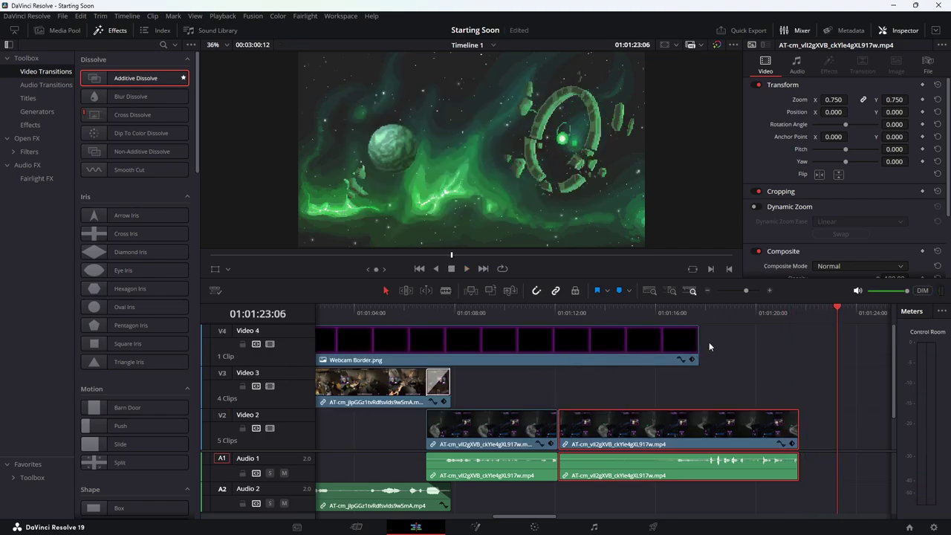
left_click_drag(696, 338, 796, 348)
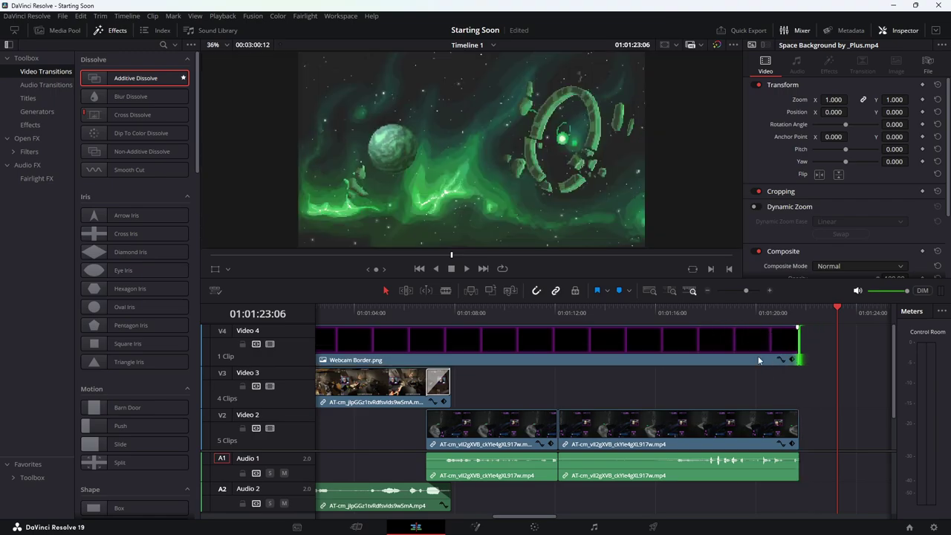
left_click(705, 312)
scroll(728, 372, "down", 1)
scroll(727, 372, "up", 1)
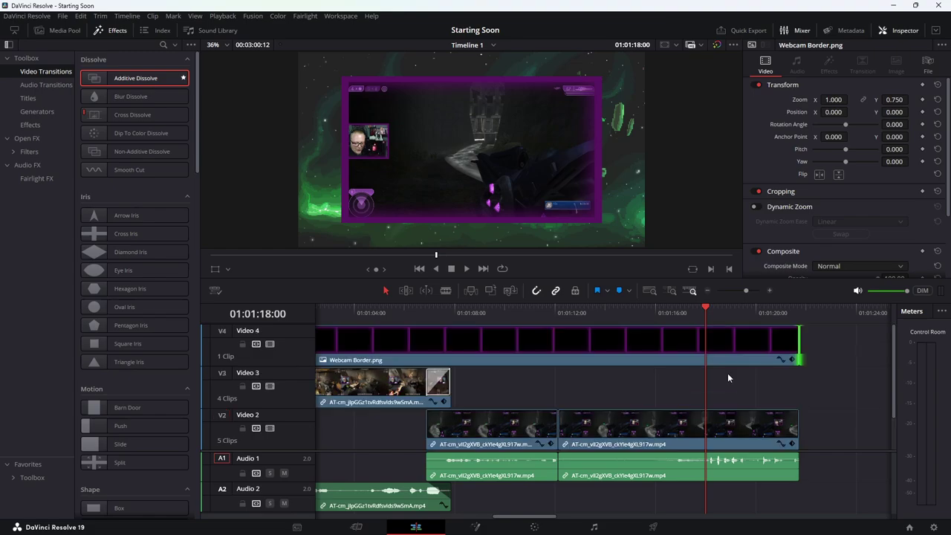
scroll(727, 375, "right", 4)
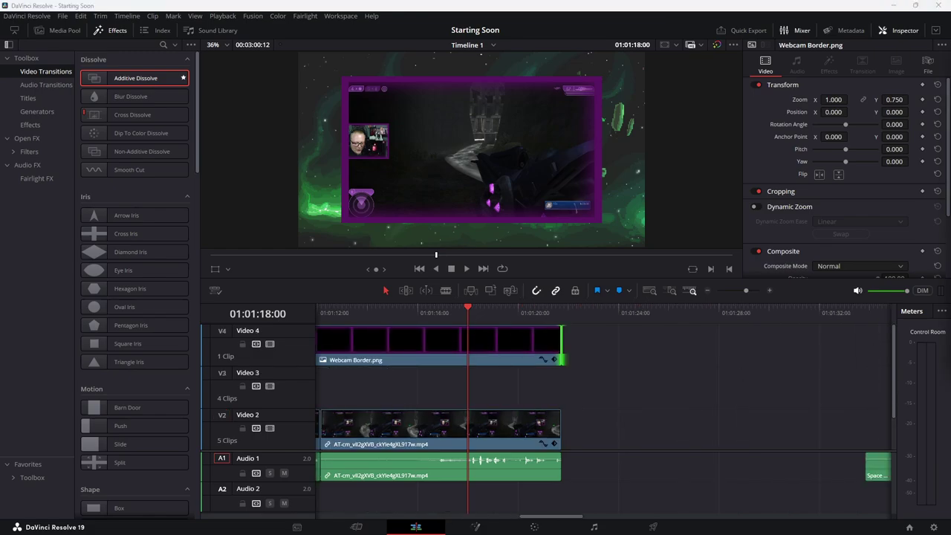
left_click_drag(950, 325, 562, 401)
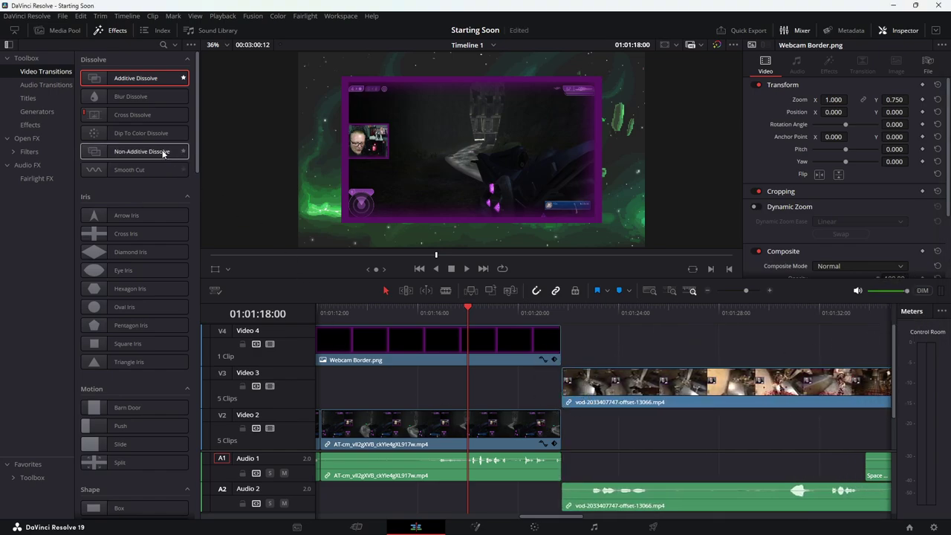
left_click_drag(96, 79, 596, 386)
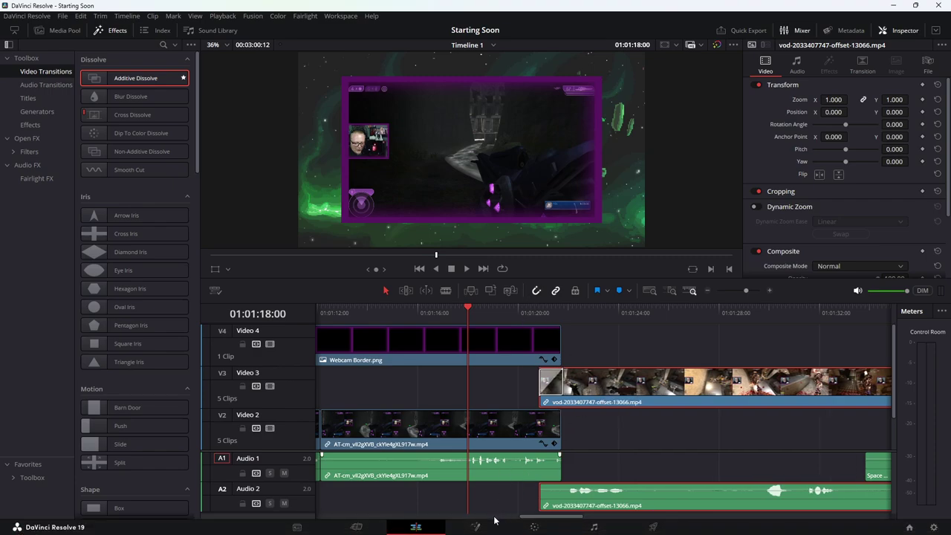
Set the new Video 3 clip's zoom to 0.750 and fade out the end of the overlapped clip's sound on Audio 1
left_click(375, 529)
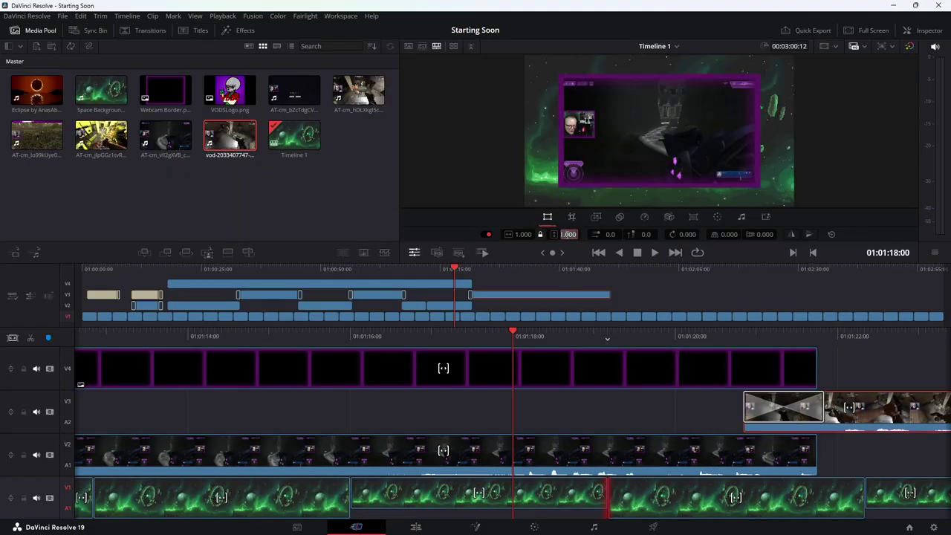
key("Return")
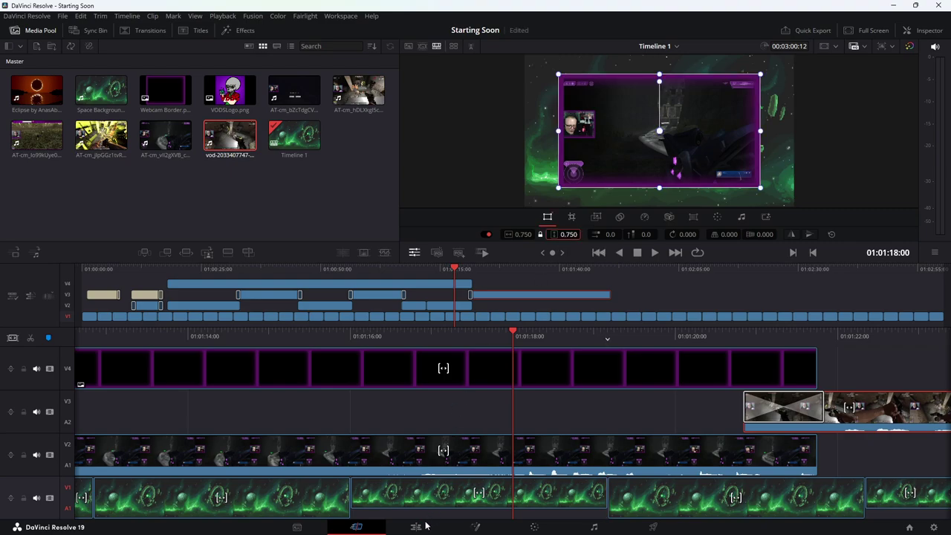
left_click(416, 527)
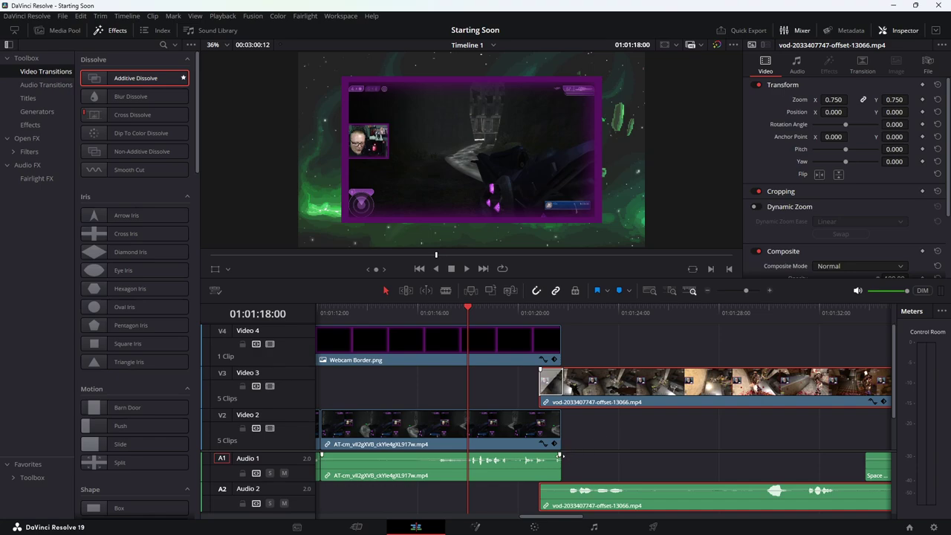
left_click_drag(559, 454, 553, 457)
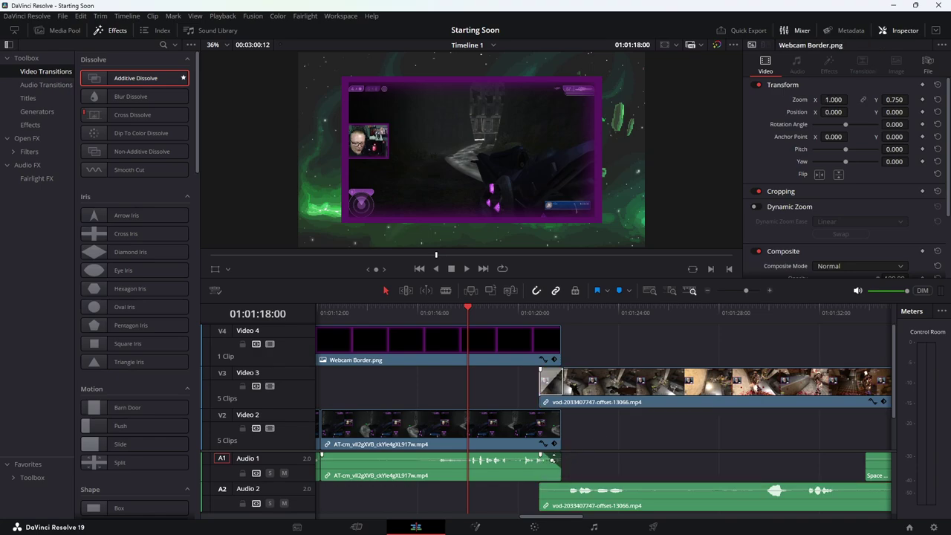
Play the new Video 3 clip through and extend the Webcam Border on Video 4 to that clip's end
key("space")
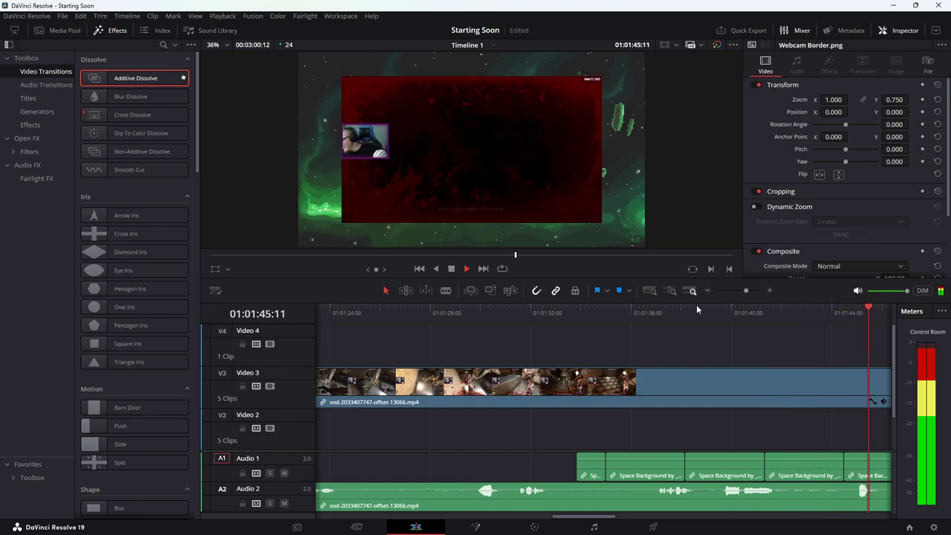
left_click(451, 269)
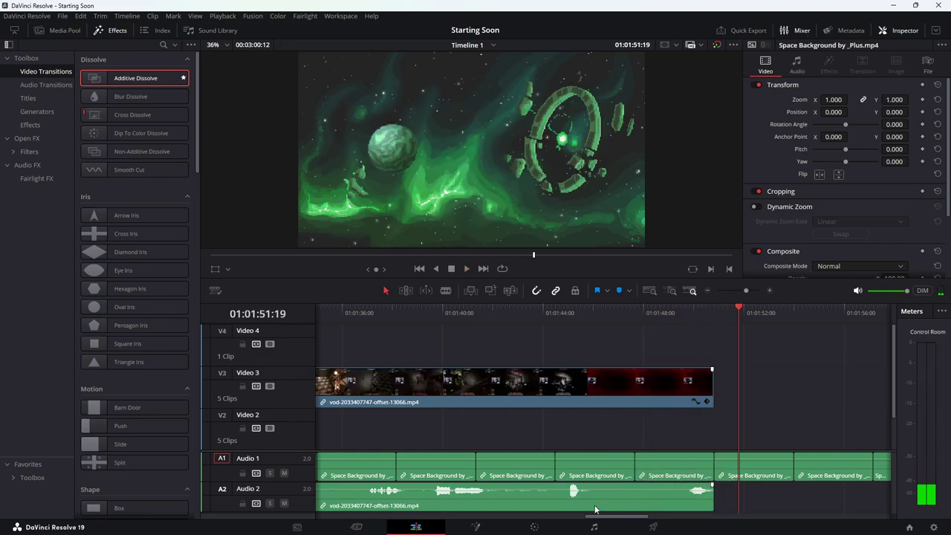
left_click_drag(602, 520, 540, 515)
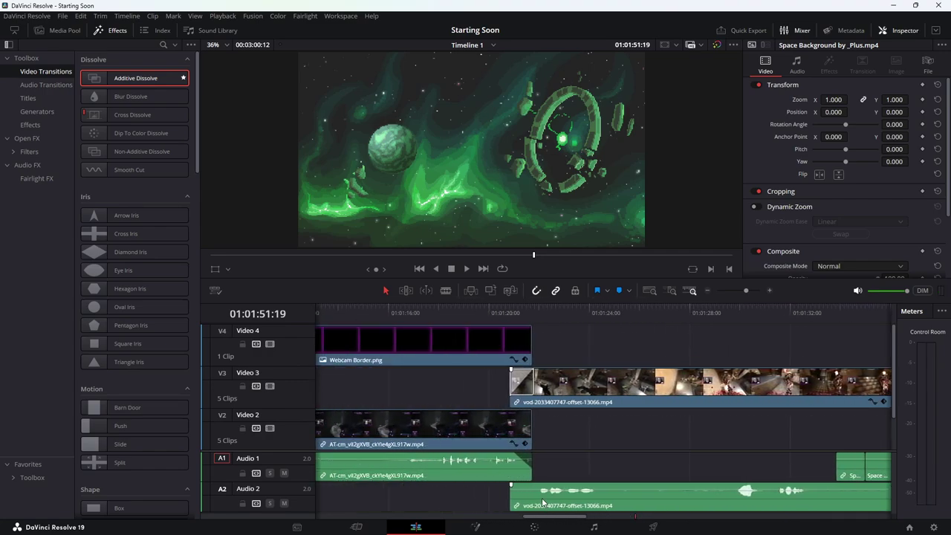
left_click_drag(528, 341, 863, 341)
left_click_drag(587, 514, 628, 525)
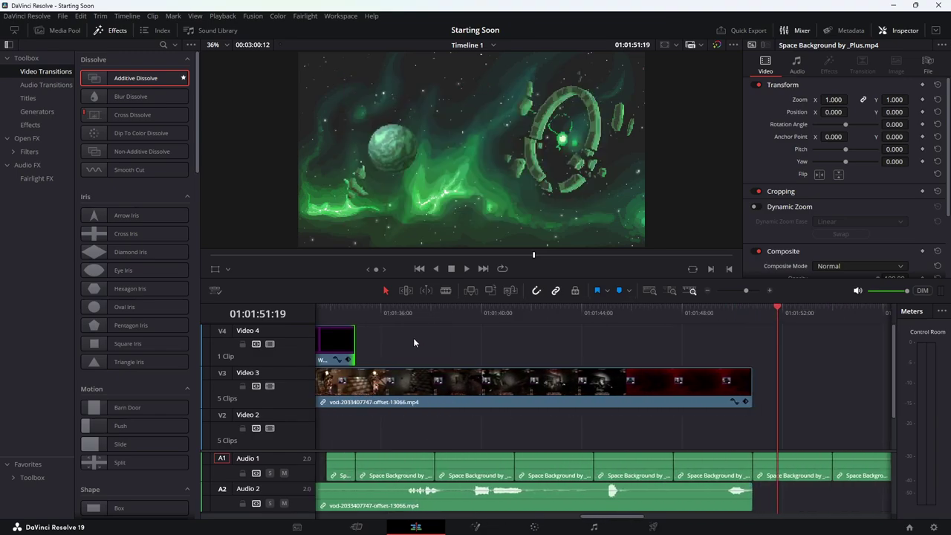
left_click_drag(354, 342, 752, 334)
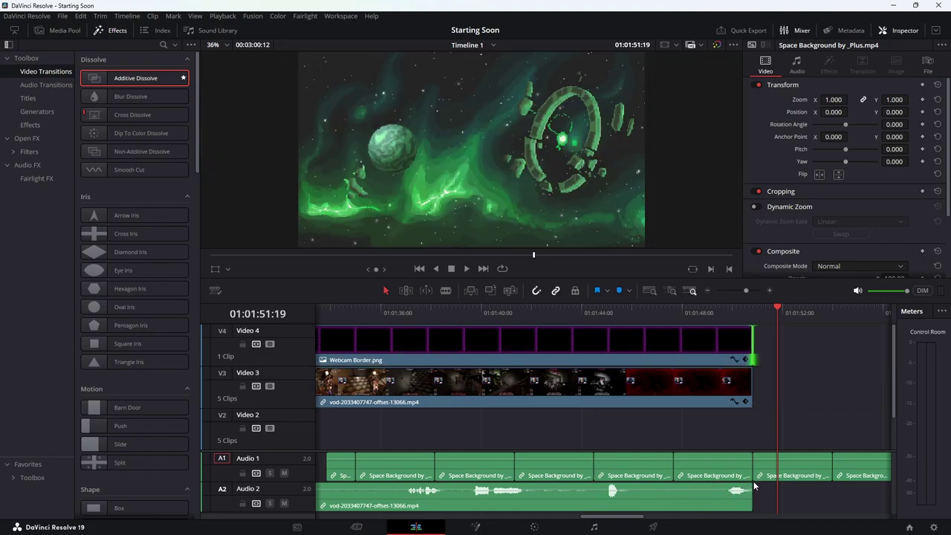
Fade out the last Audio 2 clip and add an Additive Dissolve to the ends of the Video 3 clip and the Webcam Border
mouse_move(750, 484)
left_mouse_down()
mouse_move(740, 484)
mouse_move(749, 485)
left_mouse_up()
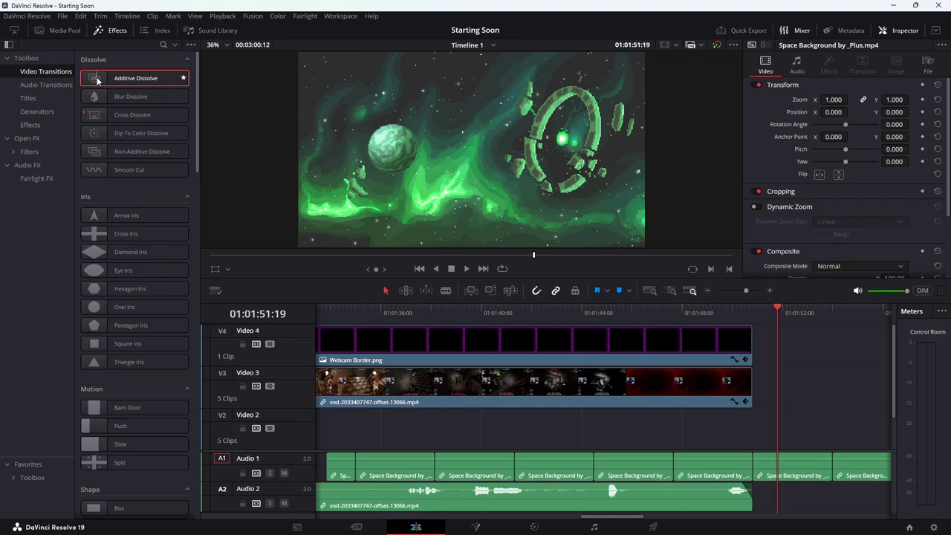
left_click_drag(97, 80, 742, 383)
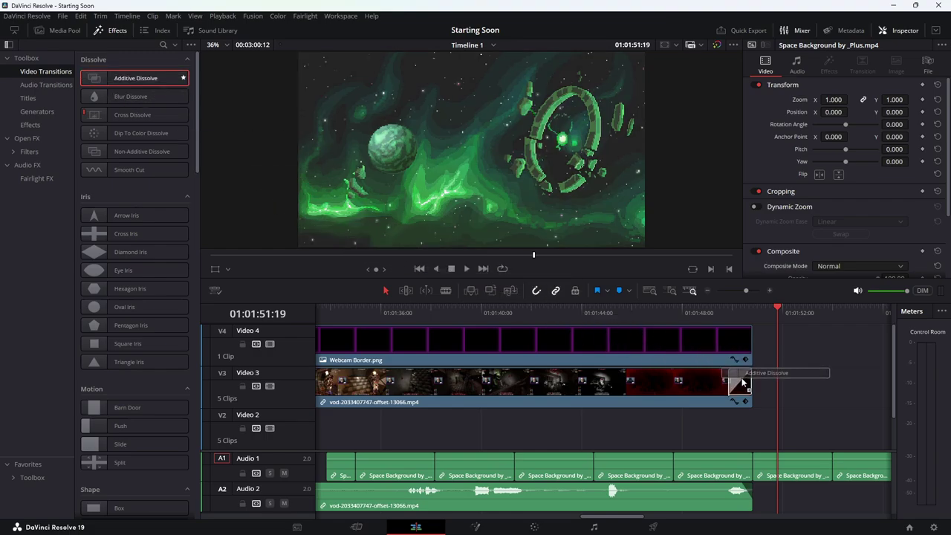
left_click_drag(100, 78, 736, 343)
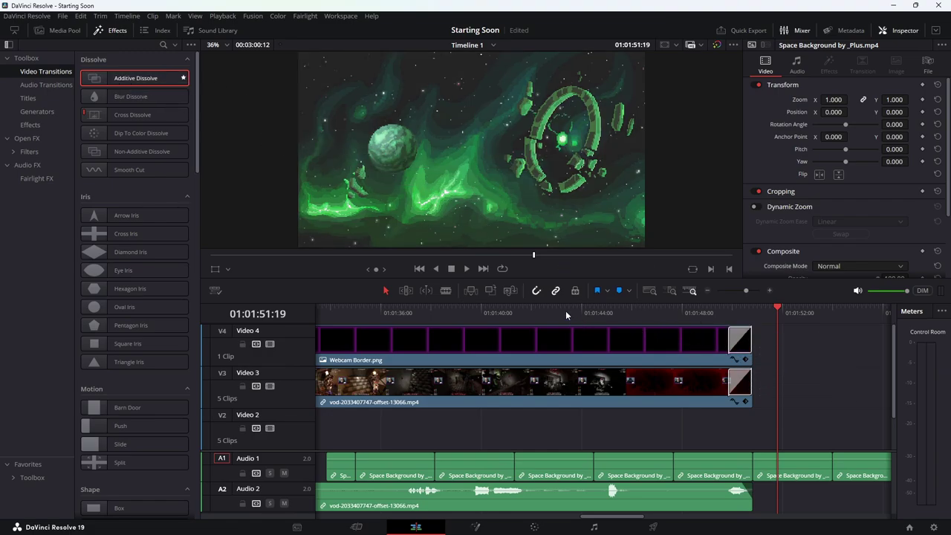
Play the last gameplay clip from 01:01:43:09 and lower the volume of its sound on Audio 2
left_click(566, 310)
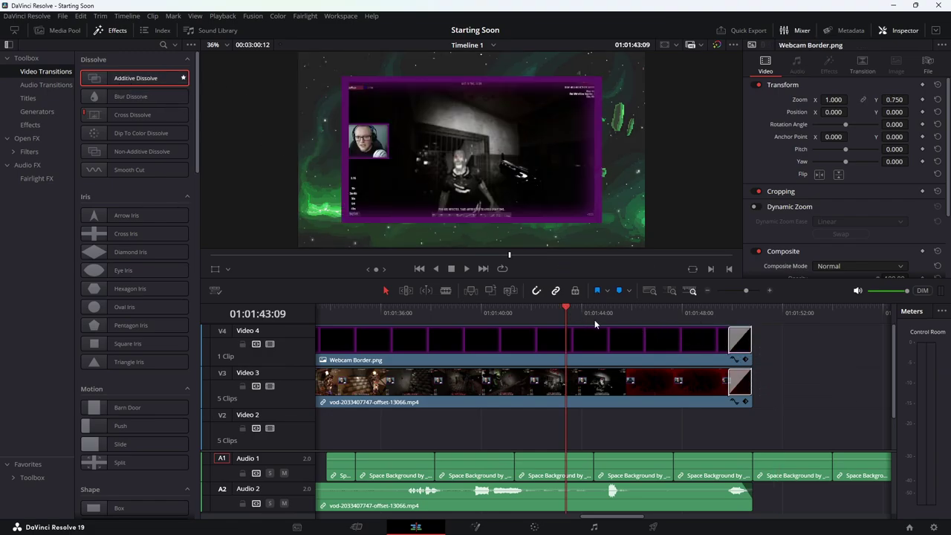
key("space")
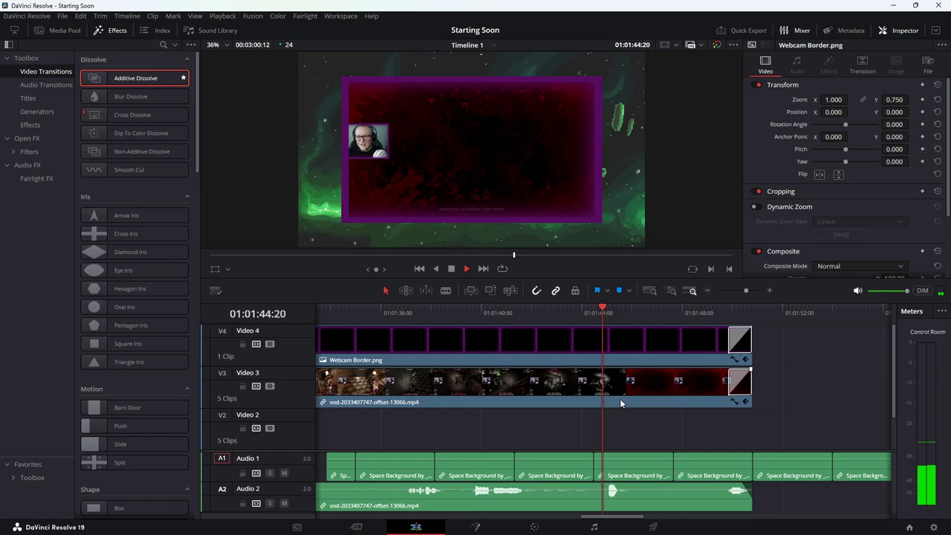
key("space")
mouse_move(566, 484)
left_mouse_down()
mouse_move(566, 497)
mouse_move(564, 489)
left_mouse_up()
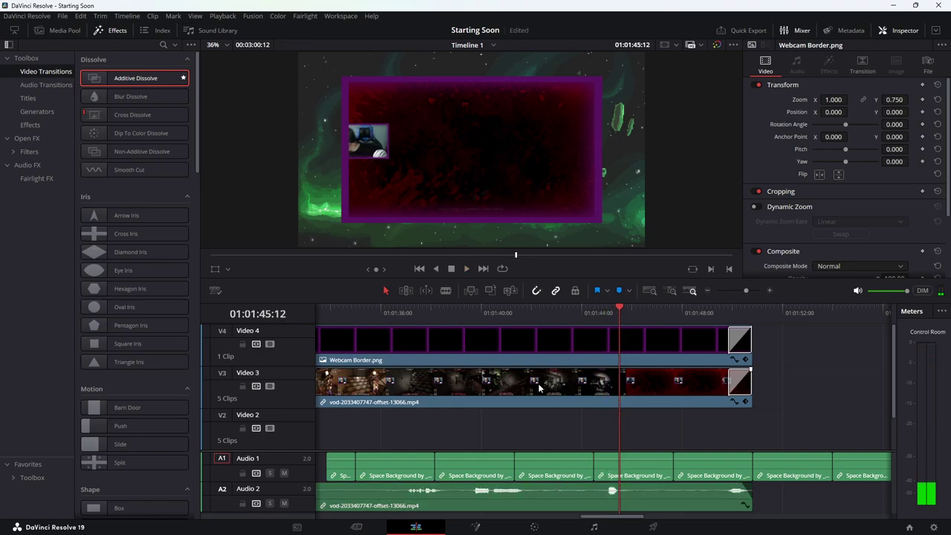
Play the end of the last gameplay clip through its fade-out at the new volume and save the project
left_click(532, 320)
key("space")
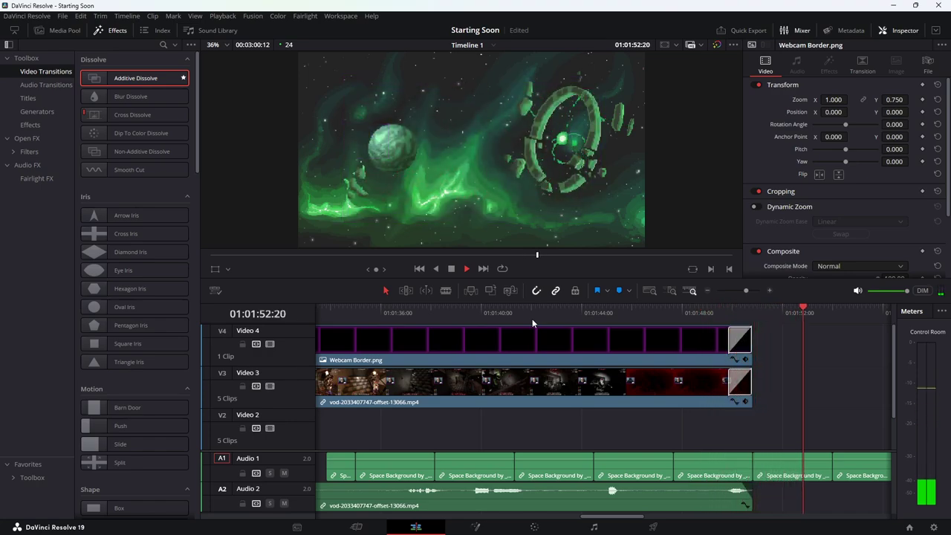
key("space")
key("ctrl+s")
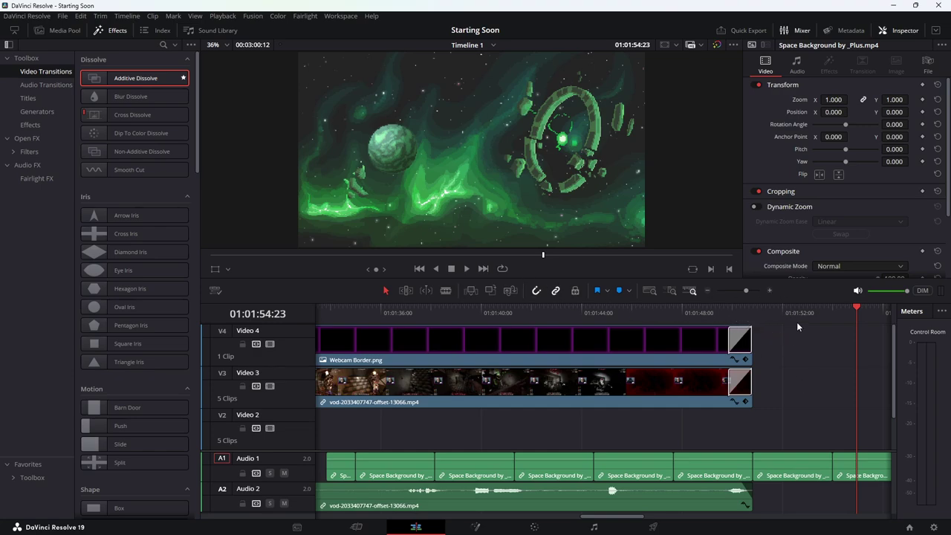
Delete all Space Background clips from 01:01:54:00 to the end of the timeline and save the project
left_click(826, 309)
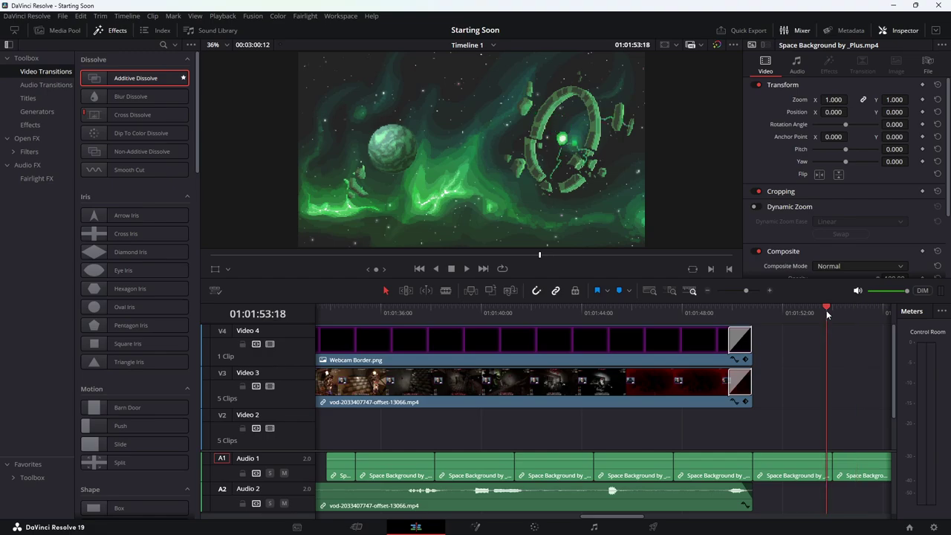
key("space")
key("space")
left_click(861, 465)
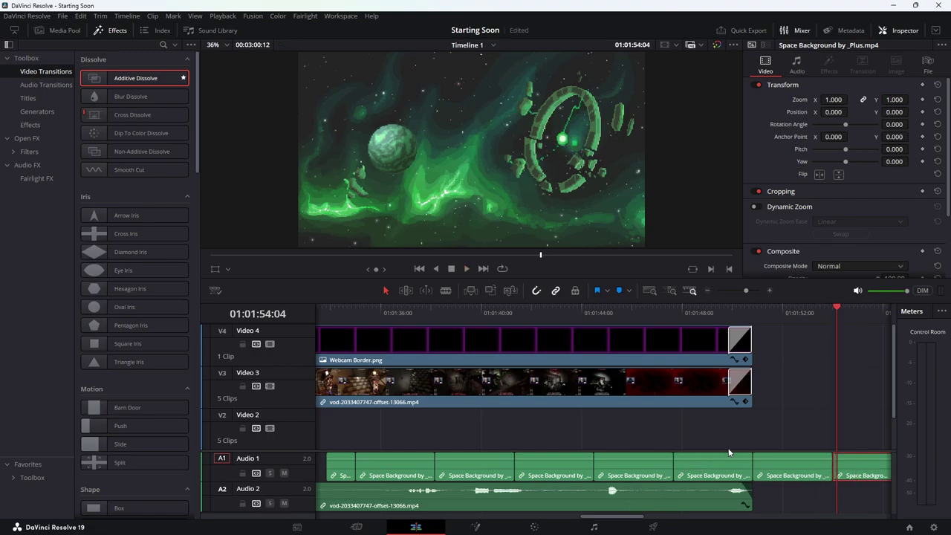
scroll(776, 414, "down", 5)
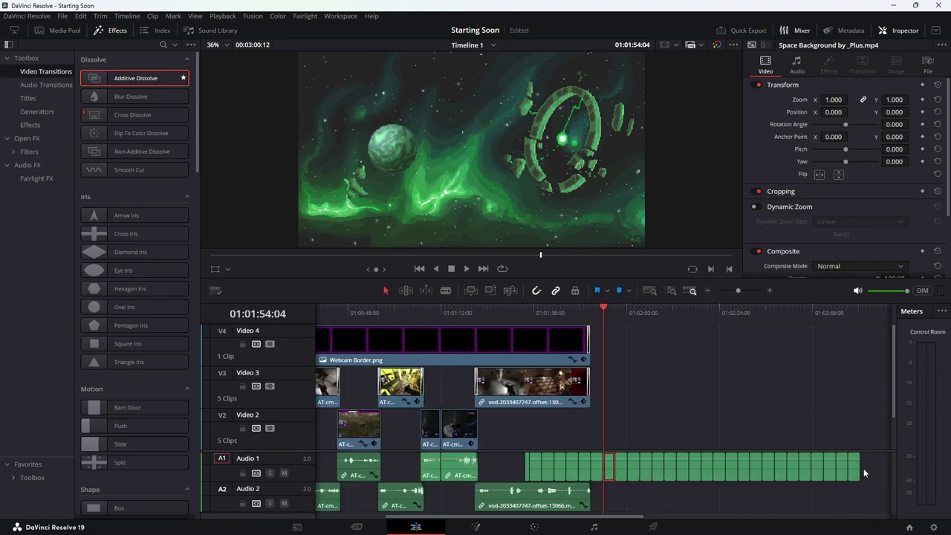
left_click(857, 469, "shift")
key("Delete")
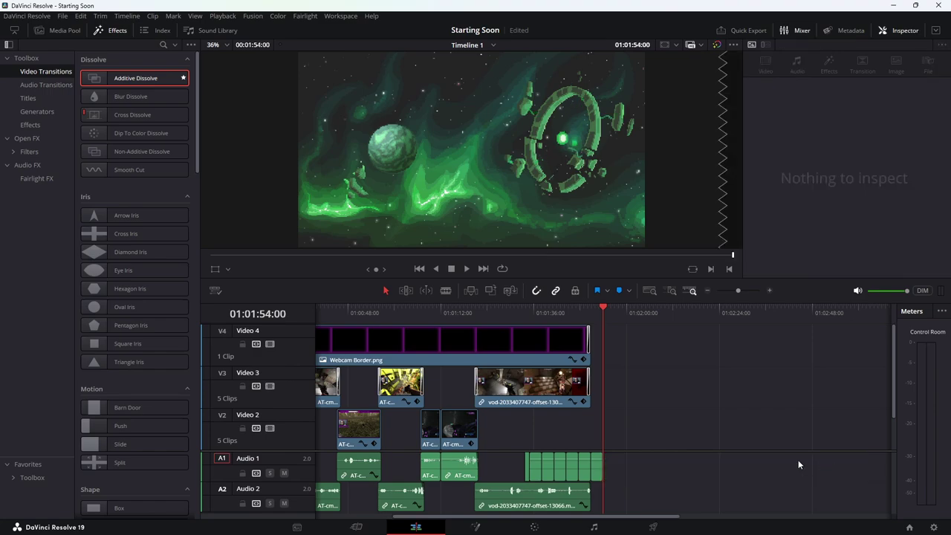
key("ctrl+s")
Try deleting the remaining Space Background clips at the end of Audio 1 and undo the deletion
key("ctrl+z")
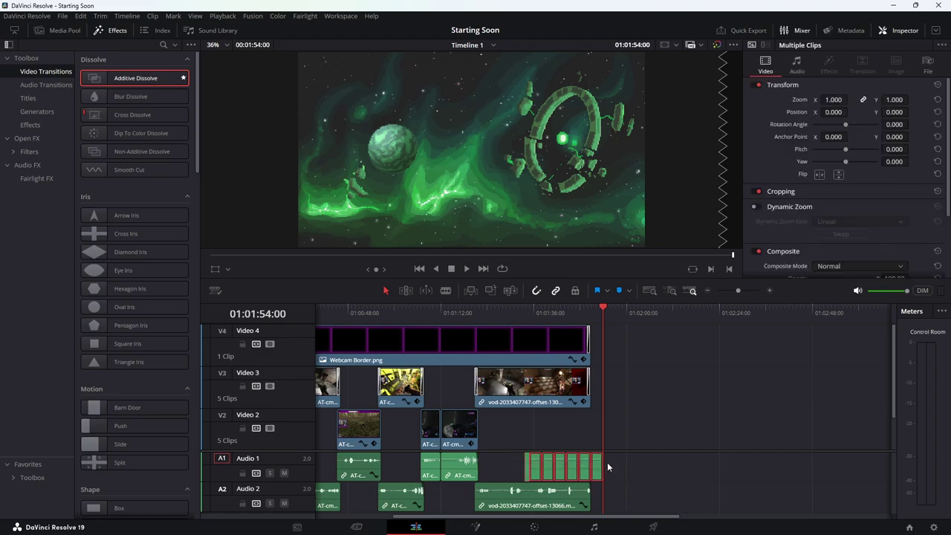
key("ctrl+z")
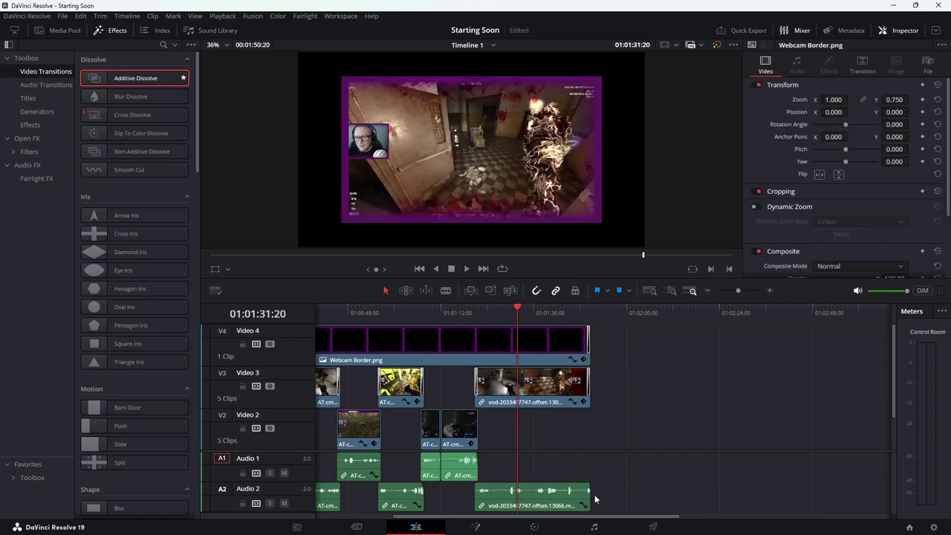
key("ctrl+shift+z")
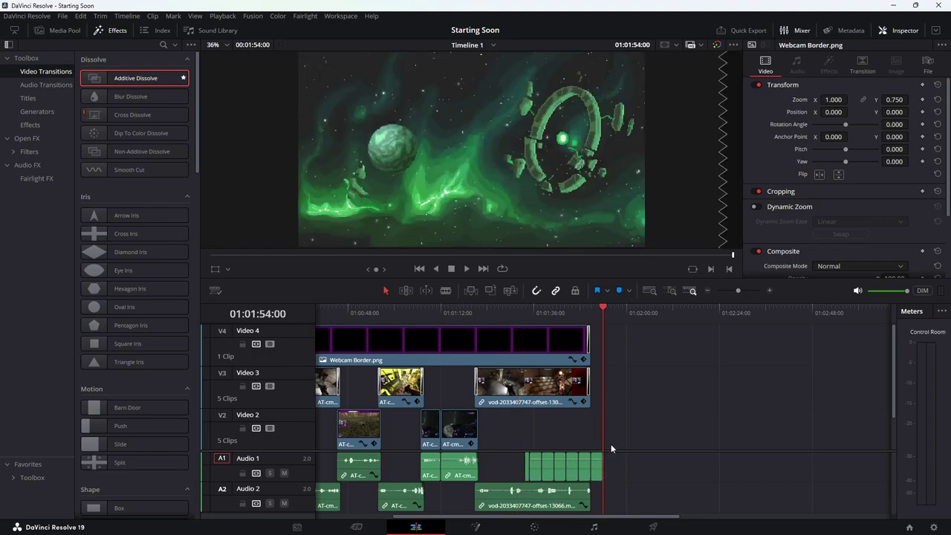
Move the playhead to the end of the last gameplay clip and review the tracks back to the timeline's start
left_click(594, 305)
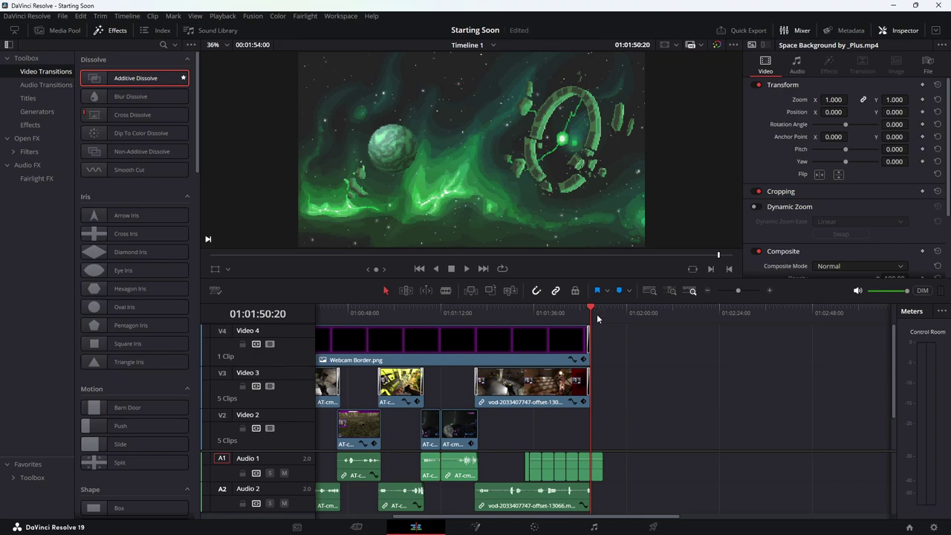
scroll(603, 364, "down", 1)
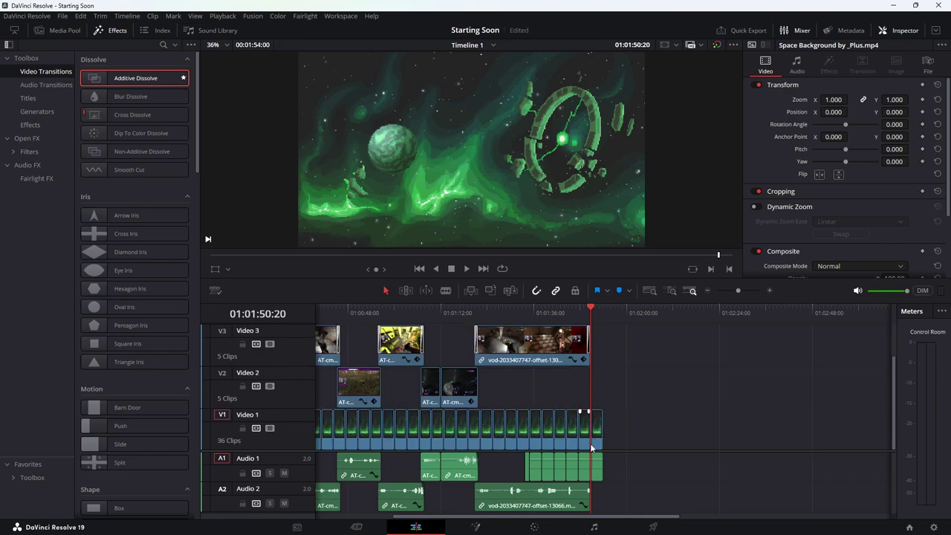
left_click_drag(617, 518, 540, 518)
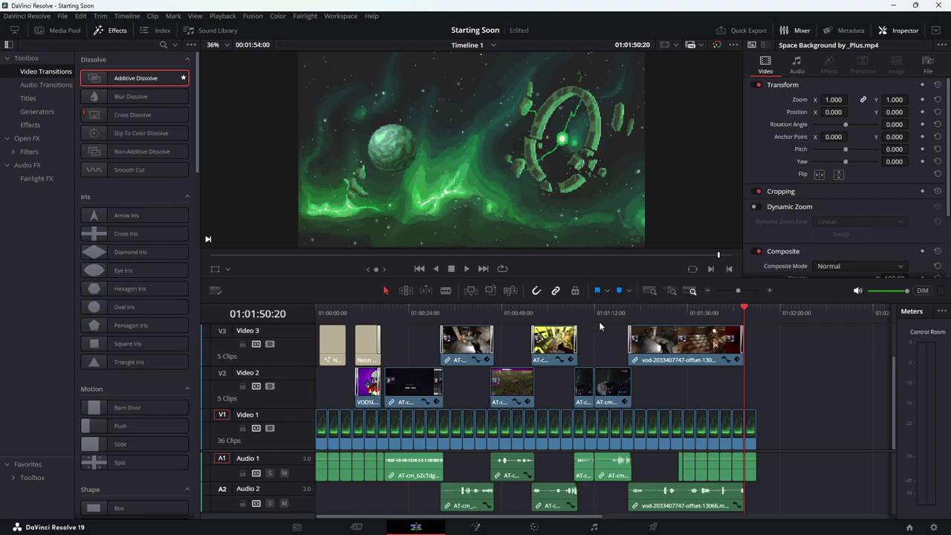
Move the playhead to 01:01:54:00, return it to the timeline's start and play through to the first gameplay clip
left_click_drag(745, 309, 756, 310)
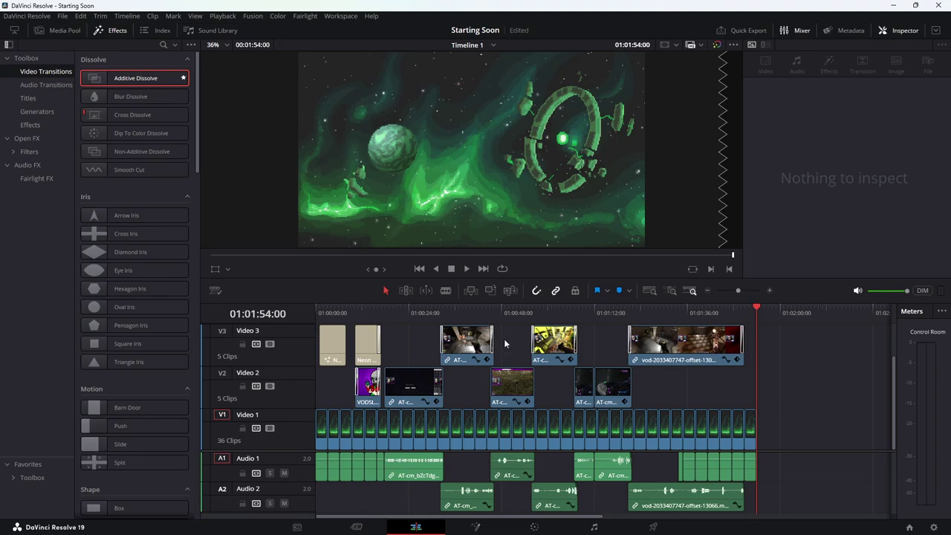
left_click(318, 310)
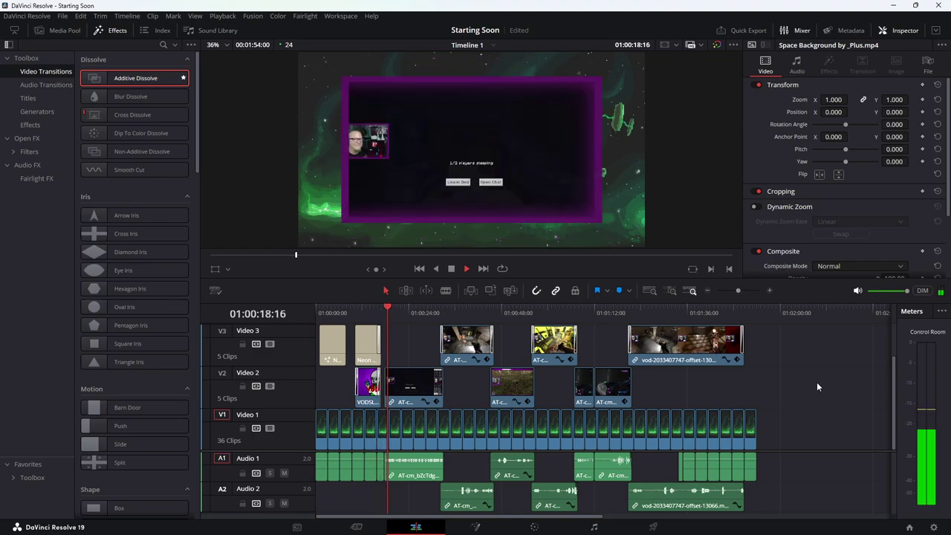
key("space")
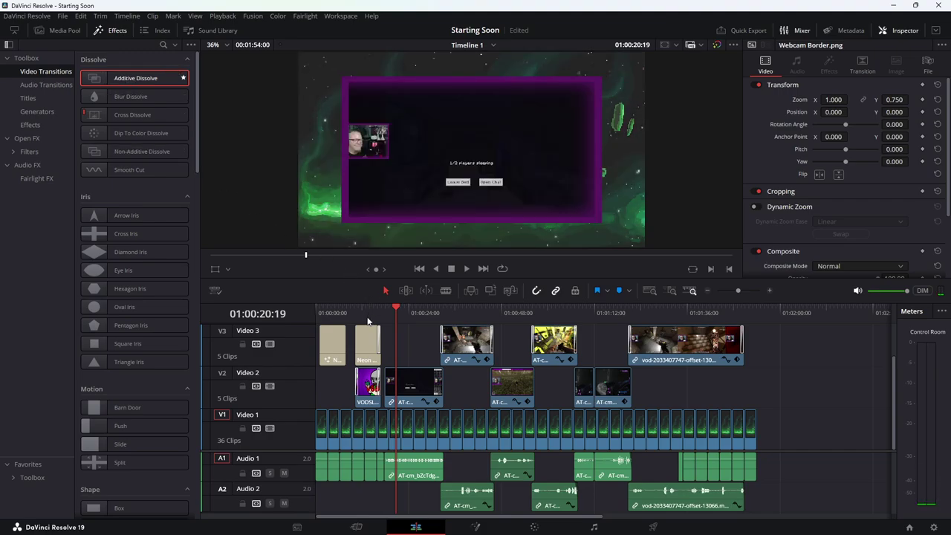
Add an Additive Dissolve to the start of the first gameplay clip and of Webcam Border.png, and play back the opening
left_click_drag(90, 78, 393, 394)
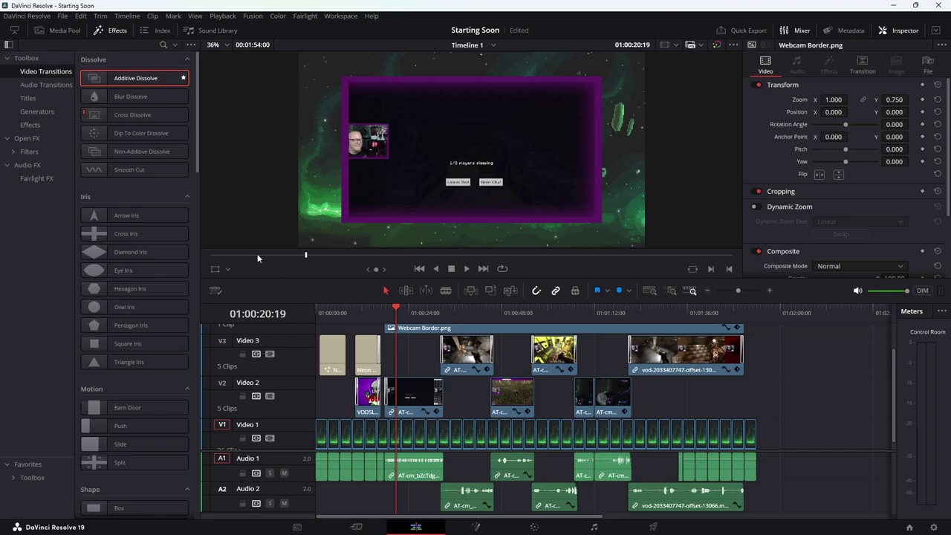
scroll(423, 346, "up", 2)
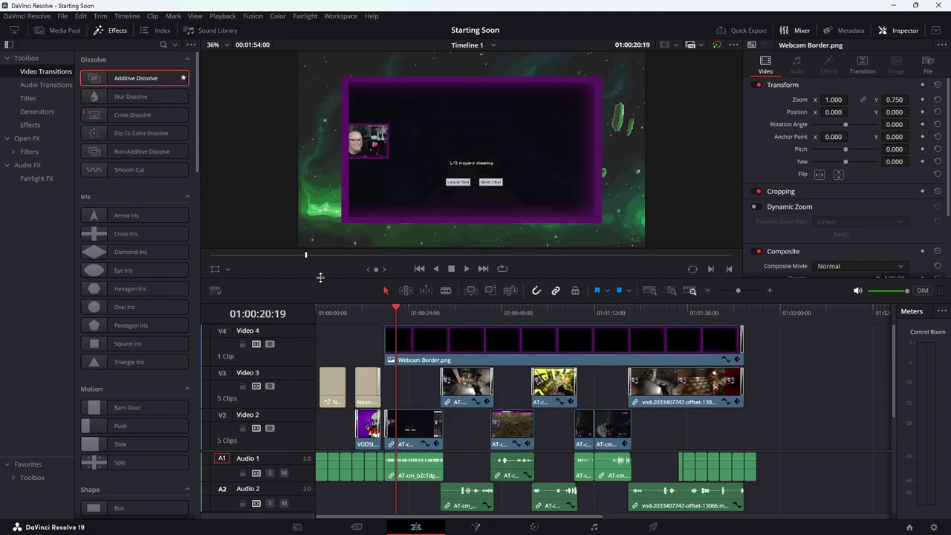
left_click_drag(121, 77, 395, 343)
left_click(344, 312)
left_click(373, 312)
key("space")
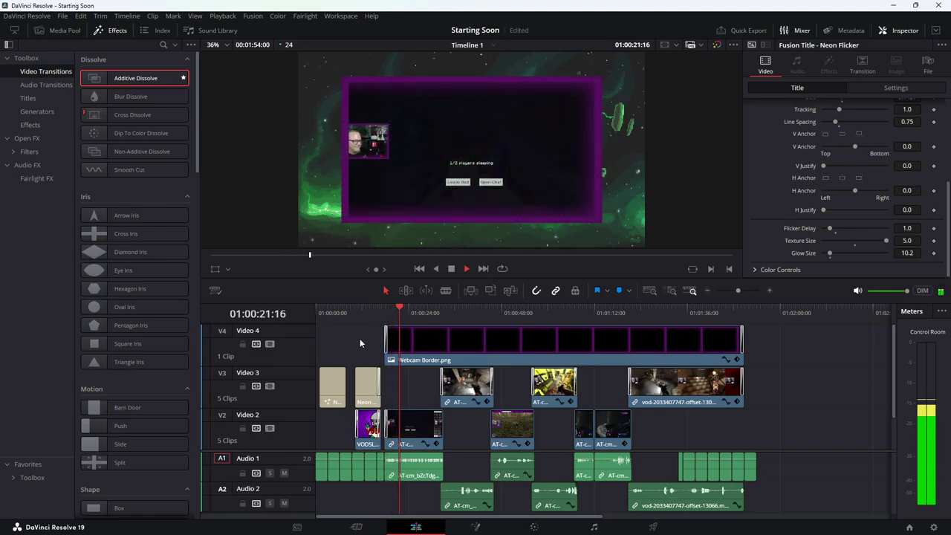
key("space")
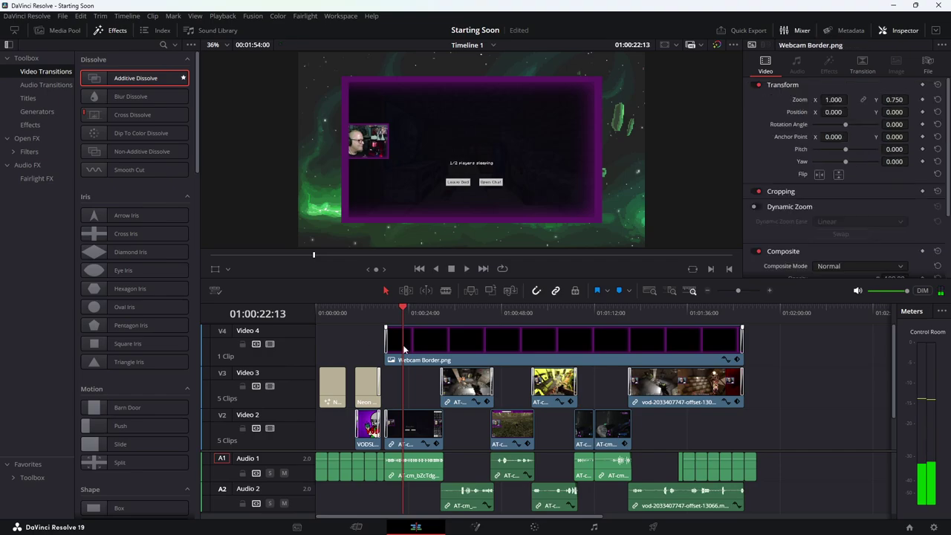
Add an audio fade-in to the first gameplay clip, ending where its opening dissolve ends
scroll(401, 345, "up", 5)
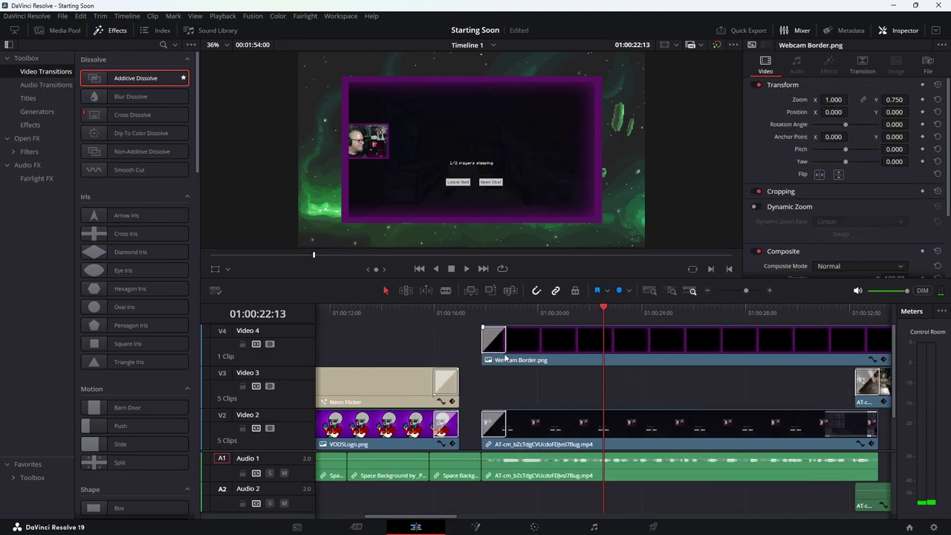
scroll(494, 338, "up", 1)
left_click_drag(478, 306, 479, 308)
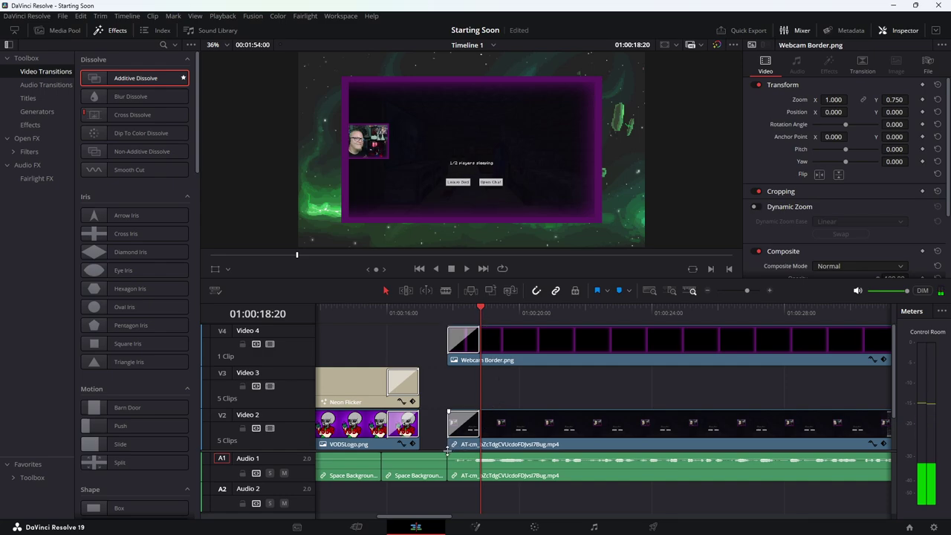
left_click_drag(448, 454, 479, 454)
Play from just before the first gameplay clip to check its fade-in, stopping partway through the second gameplay clip
left_click(426, 309)
key("space")
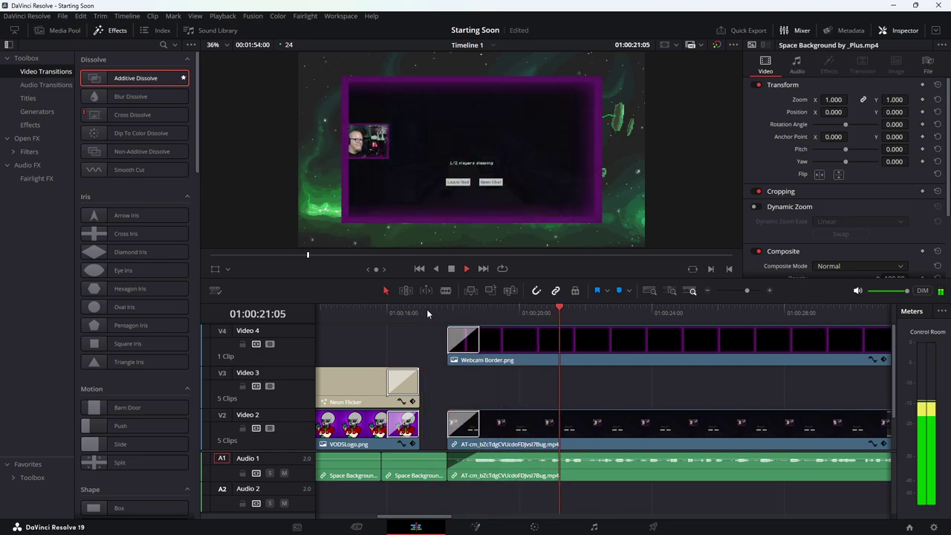
scroll(438, 335, "down", 1)
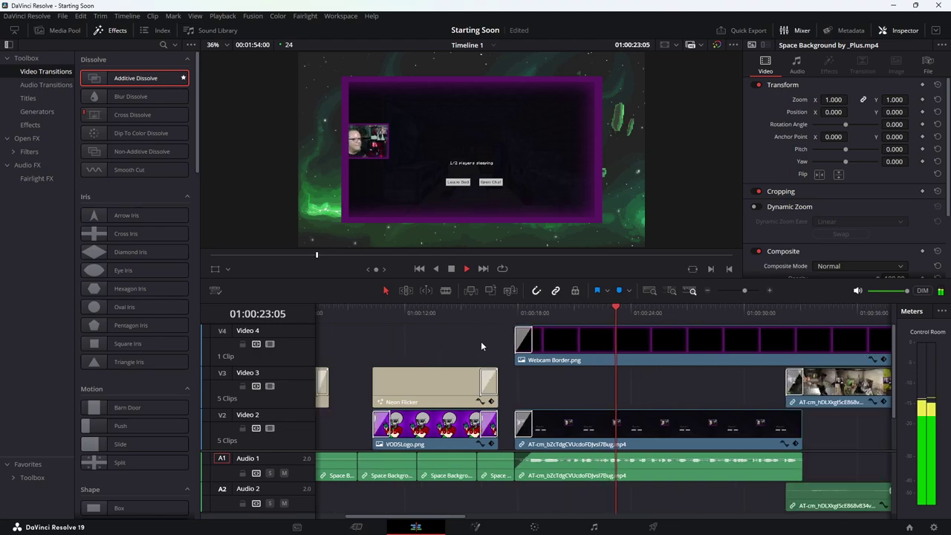
scroll(482, 343, "down", 4)
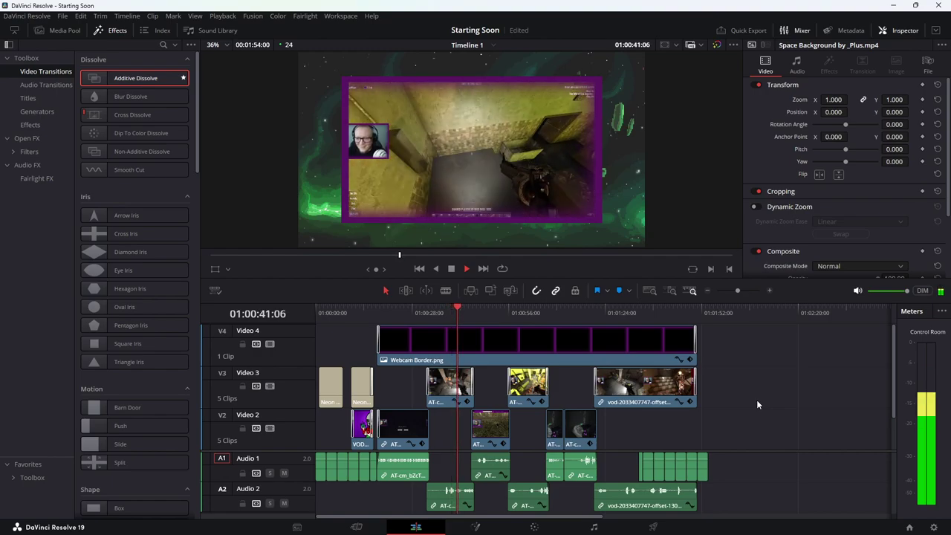
left_click(451, 268)
left_click(466, 325)
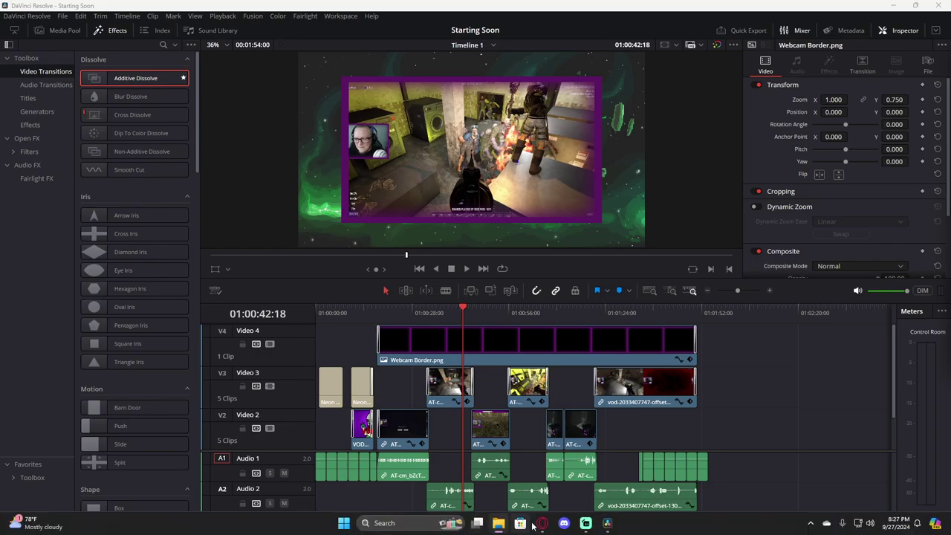
Preview "Delfino Plaza - Super Mario Sunshine [OST].mp3" from its start in VLC media player, unmuted at 56% volume, and close the player
mouse_move(545, 526)
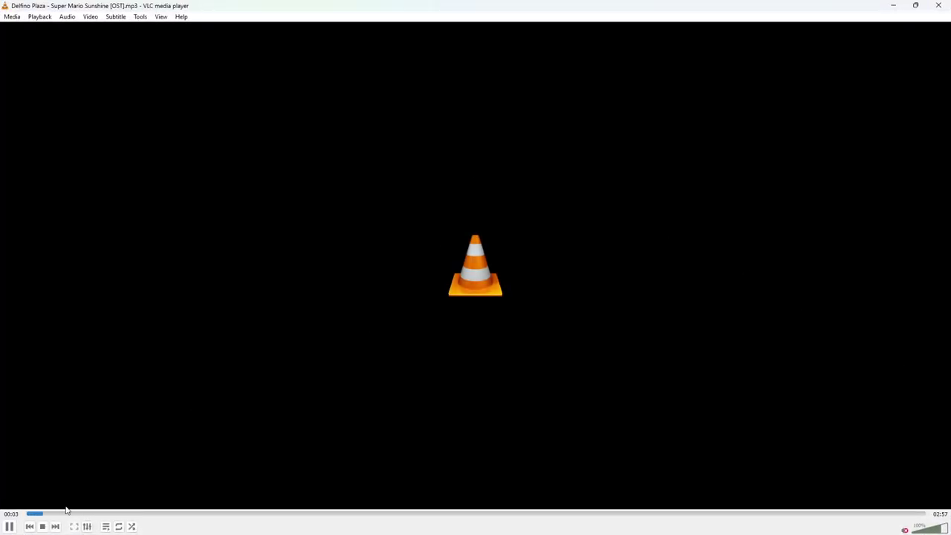
left_click(9, 525)
left_click_drag(50, 513, 27, 513)
left_click(905, 529)
left_click(927, 531)
key("space")
left_click(938, 5)
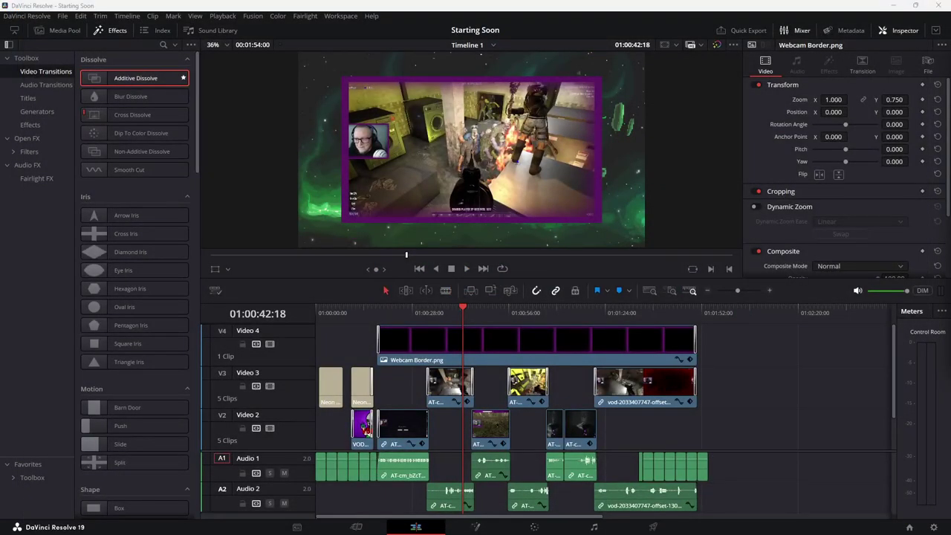
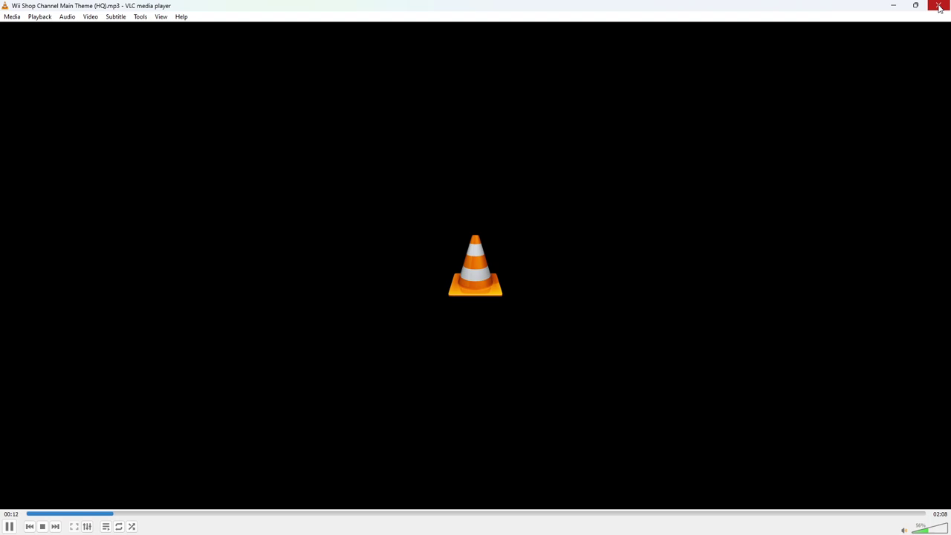
Preview the Wii Shop Channel, Workaday World, Yoshi's Story, vintage Wii Shop and SNES Battle Course 4 music tracks, closing each player
left_click(939, 8)
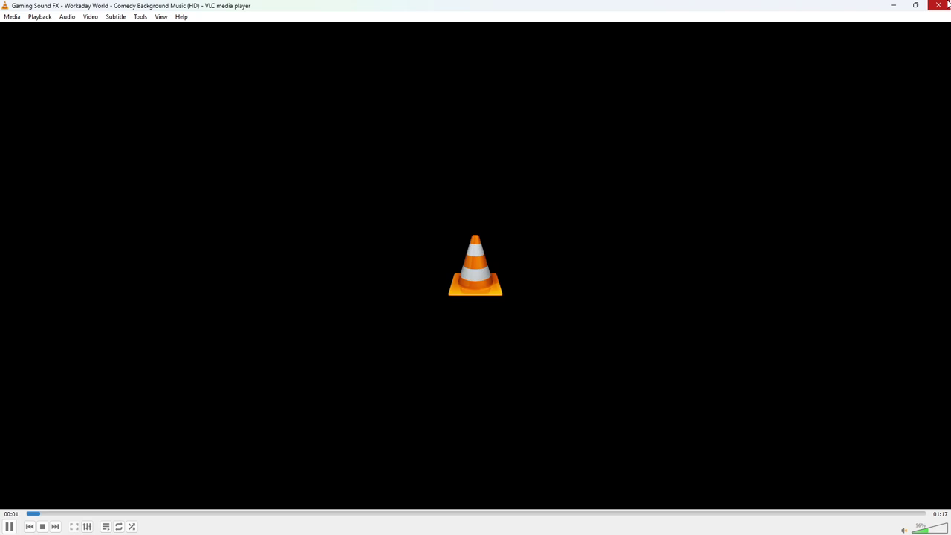
left_click(940, 6)
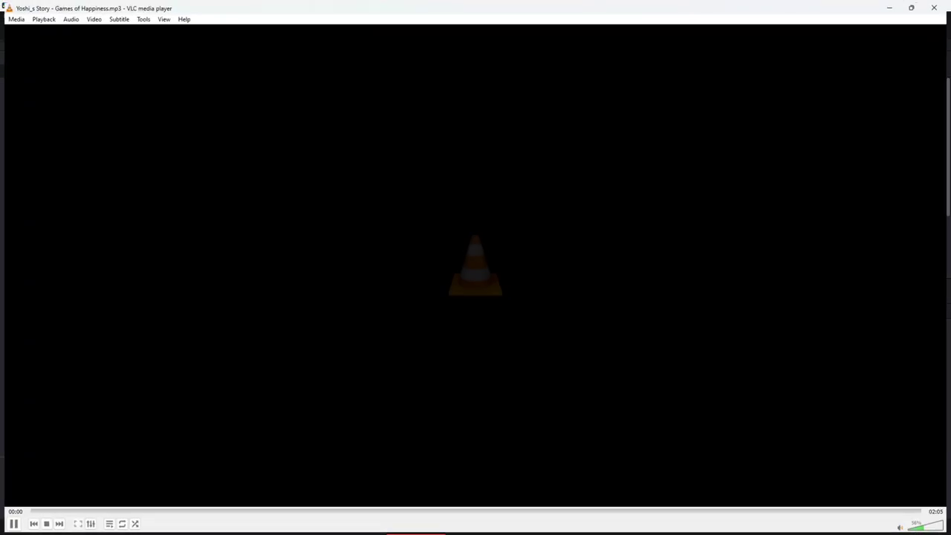
left_click(939, 6)
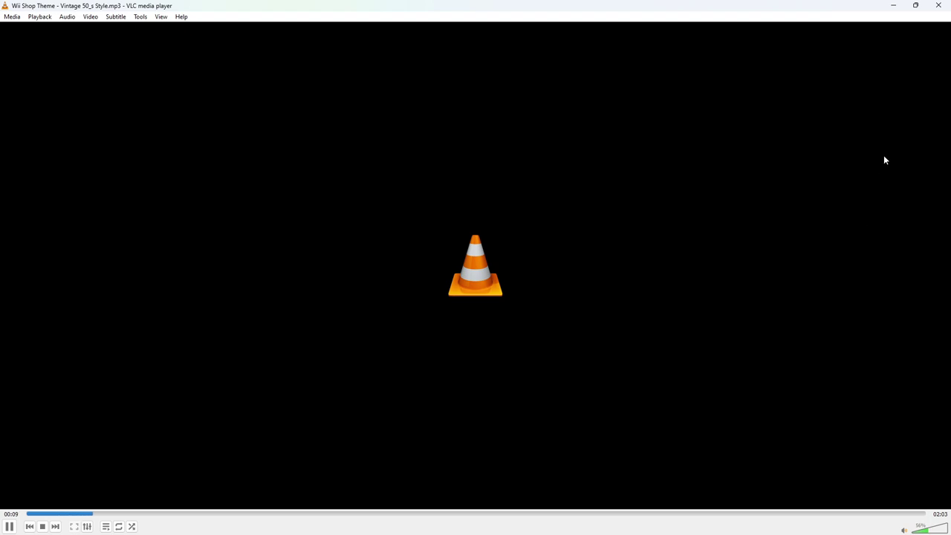
left_click(939, 6)
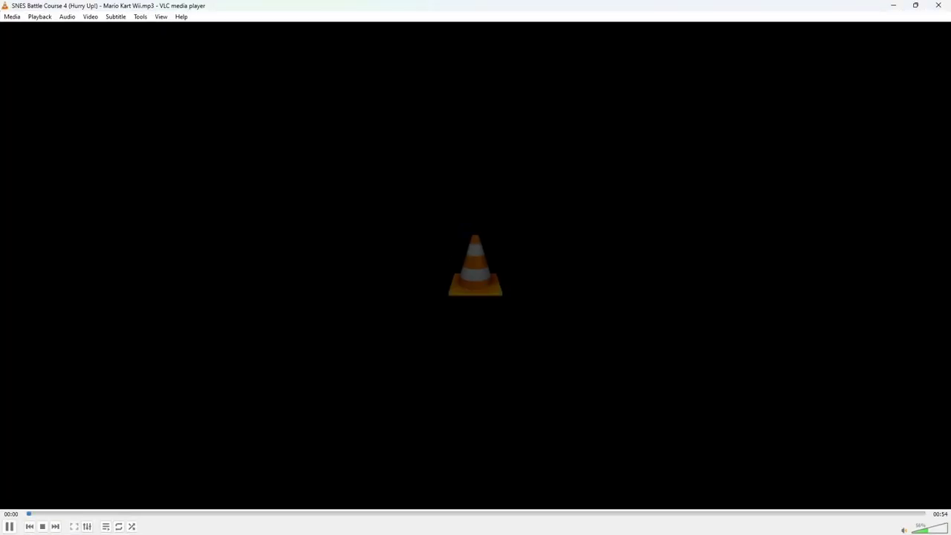
left_click(938, 6)
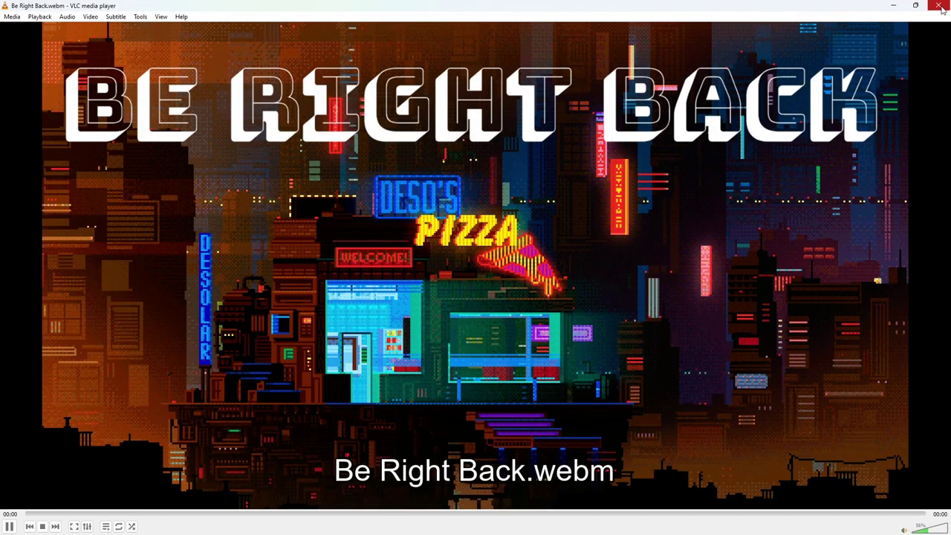
Preview Be Right Back.webm and Forces.webm, closing each player to return to DaVinci Resolve
left_click(939, 6)
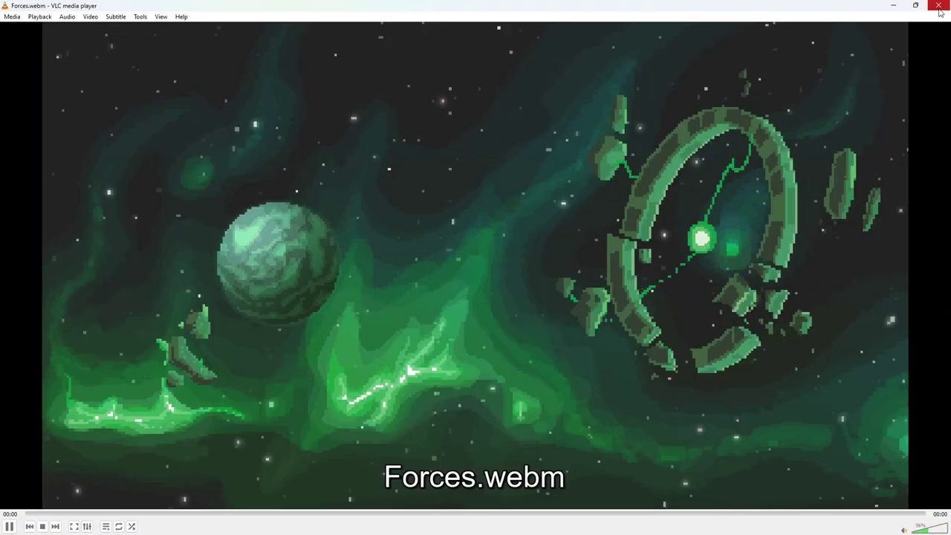
left_click(939, 8)
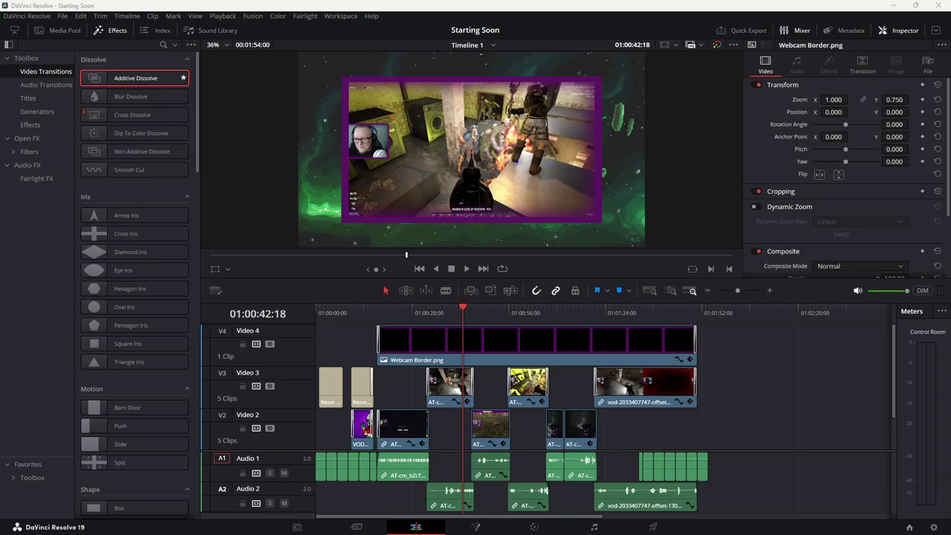
Open the Cut page and move the playhead to the start of the timeline at 01:00:00:00
scroll(732, 394, "down", 1)
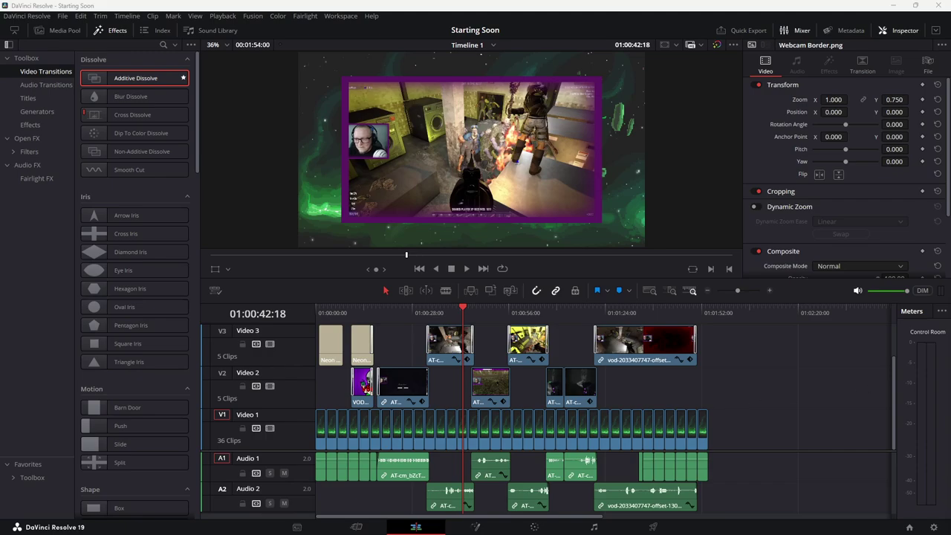
left_click_drag(924, 401, 462, 401)
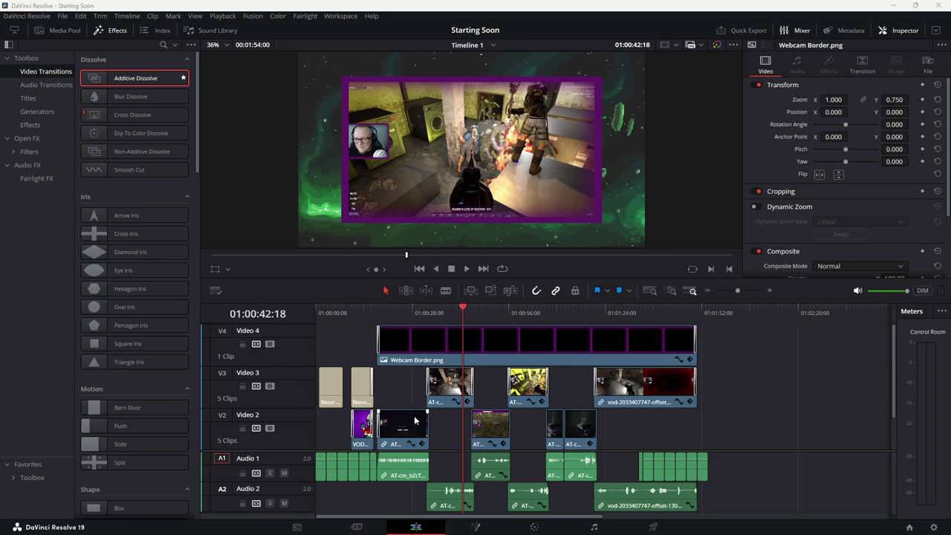
left_click(366, 528)
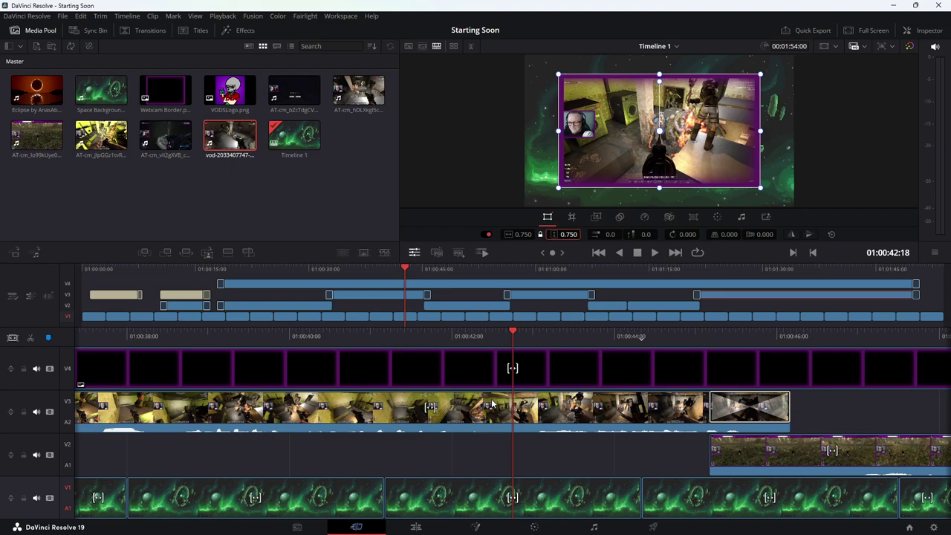
scroll(492, 401, "up", 10)
scroll(483, 383, "up", 15)
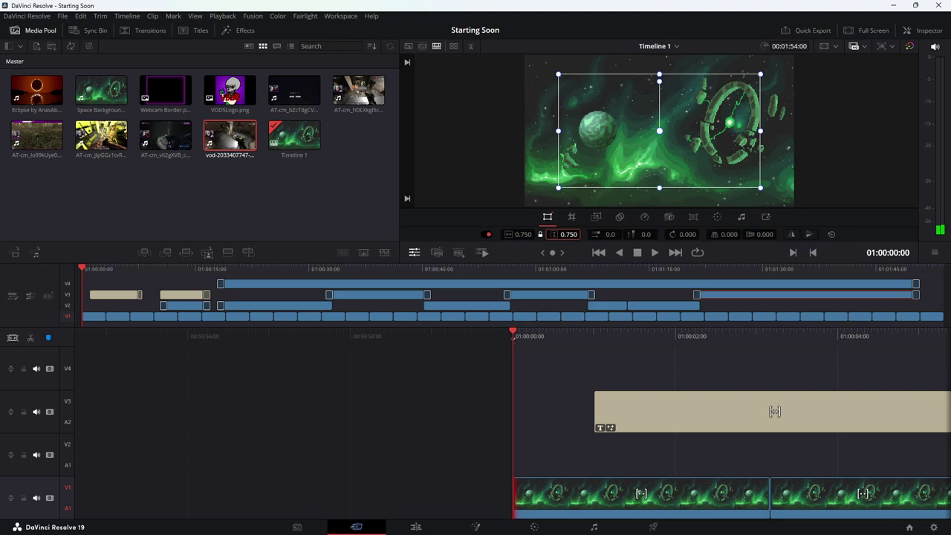
Try copying a file into the empty area of the media pool on the Cut page, and return to the Edit page
left_click_drag(231, 96, 359, 155)
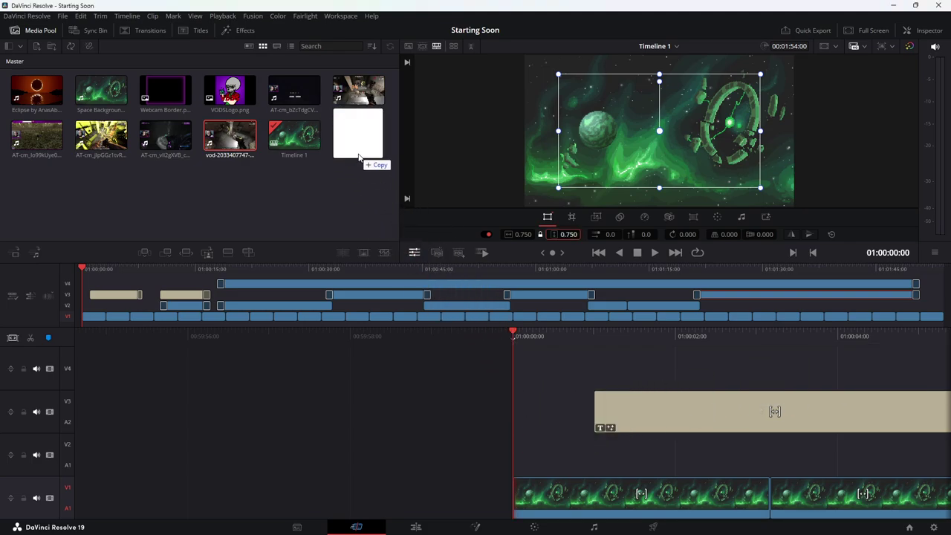
left_click_drag(358, 156, 358, 153)
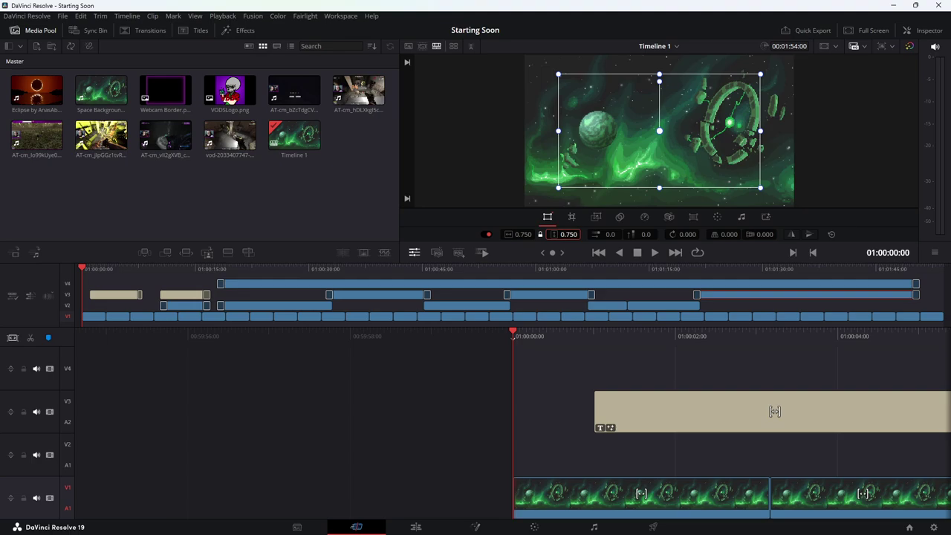
left_click_drag(230, 89, 751, 470)
left_click(420, 527)
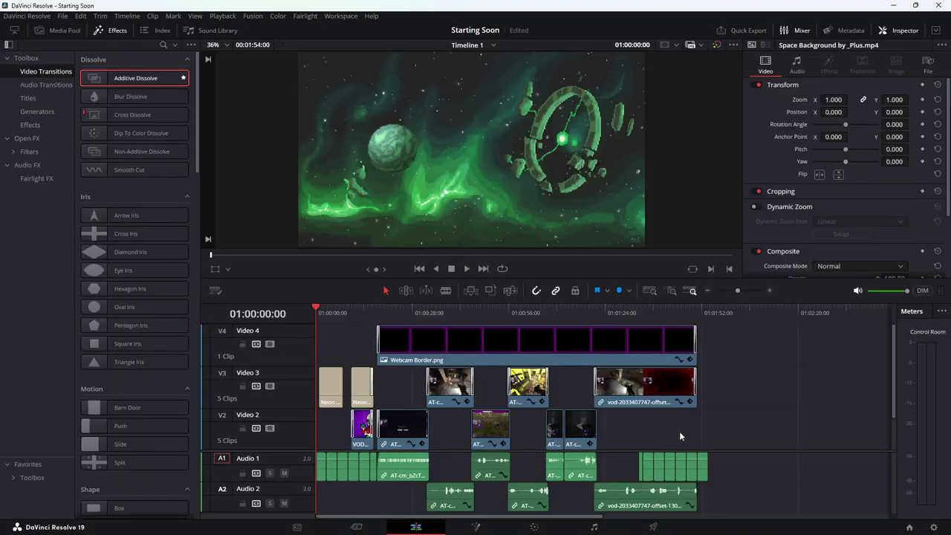
scroll(679, 430, "down", 2)
left_click_drag(950, 349, 495, 384)
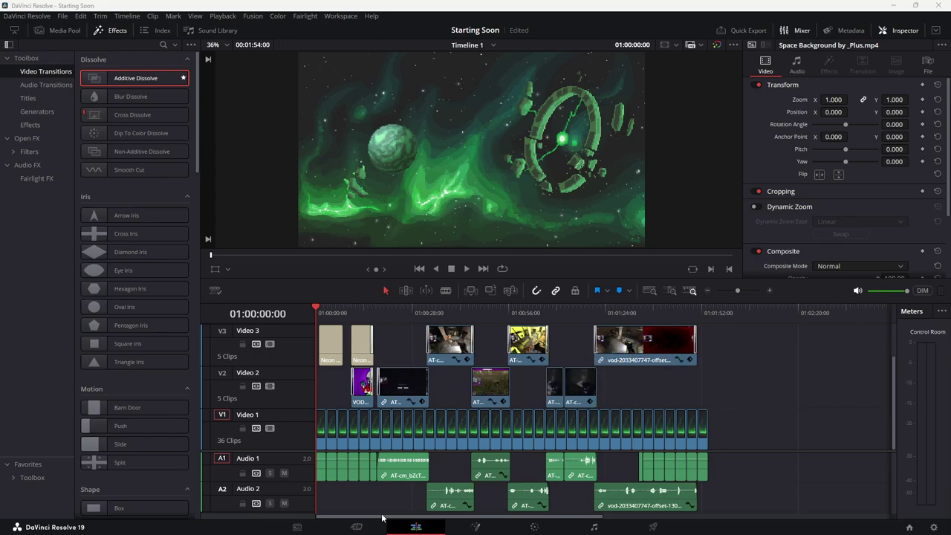
left_click(297, 526)
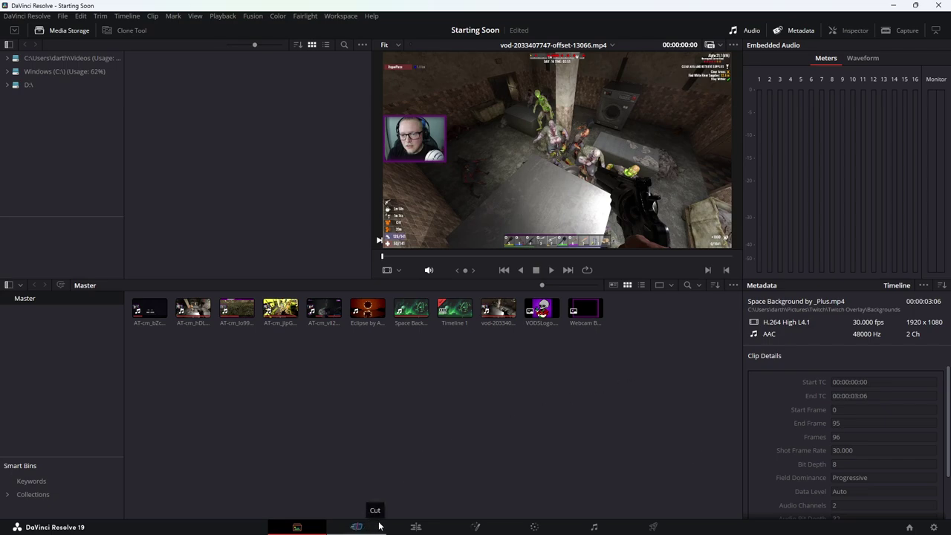
left_click(410, 525)
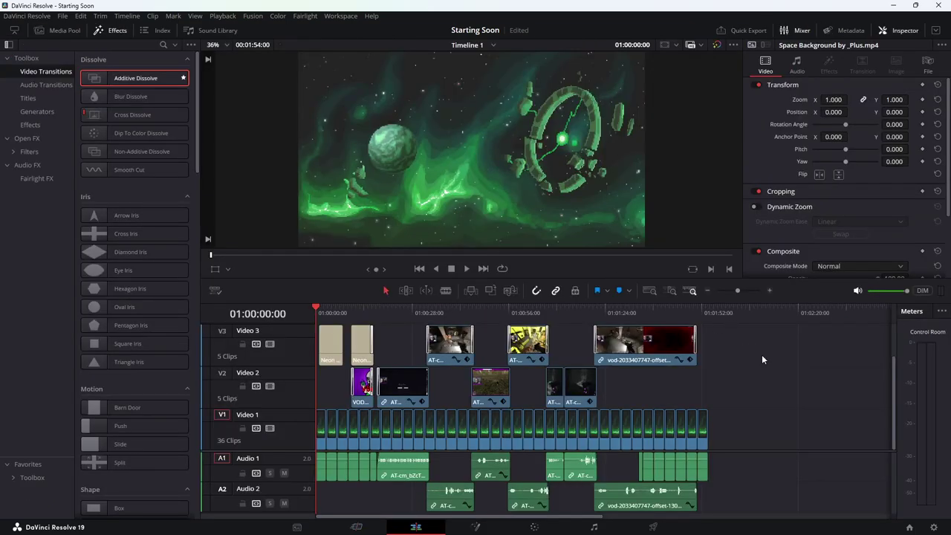
scroll(765, 419, "up", 1)
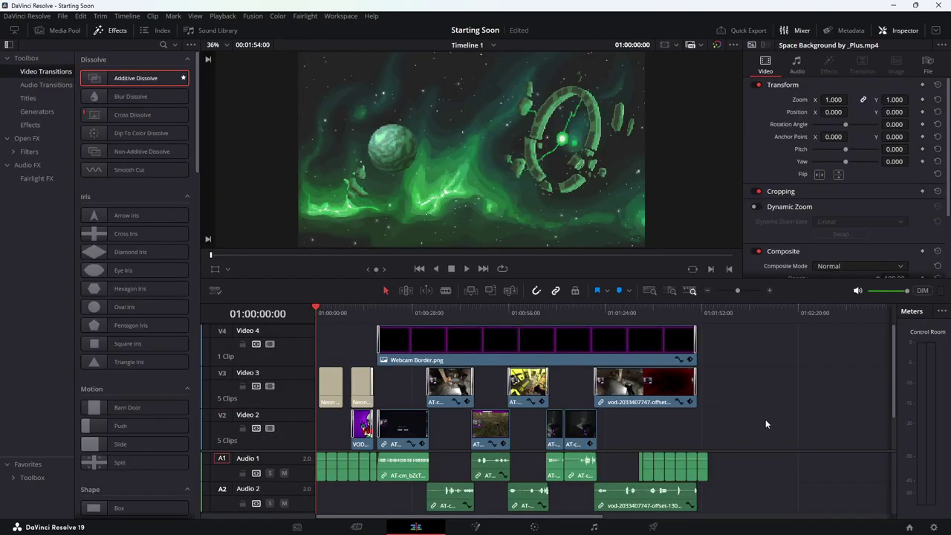
scroll(765, 419, "down", 1)
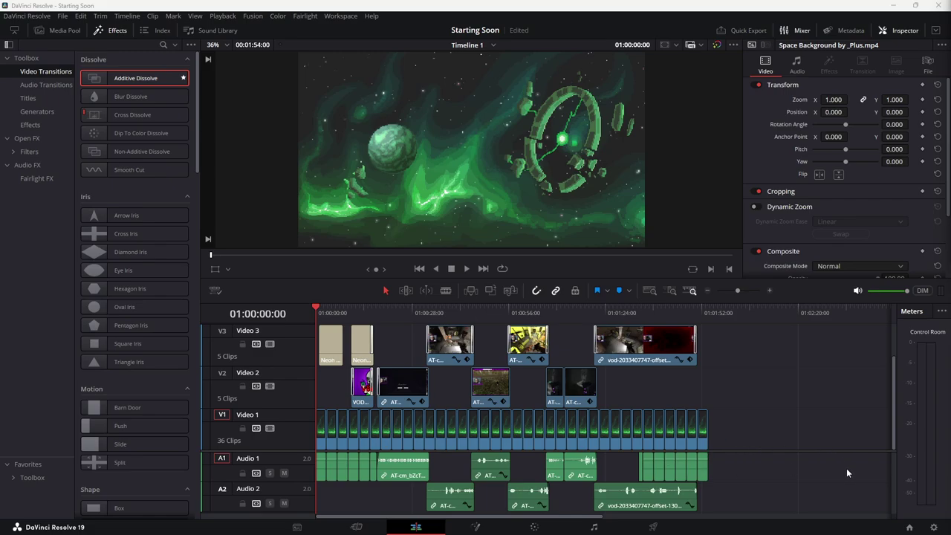
Place the FREE 80s Synthwave music on Audio 3 from the timeline start and trim off everything after 01:01:54:00
left_click_drag(946, 455, 317, 512)
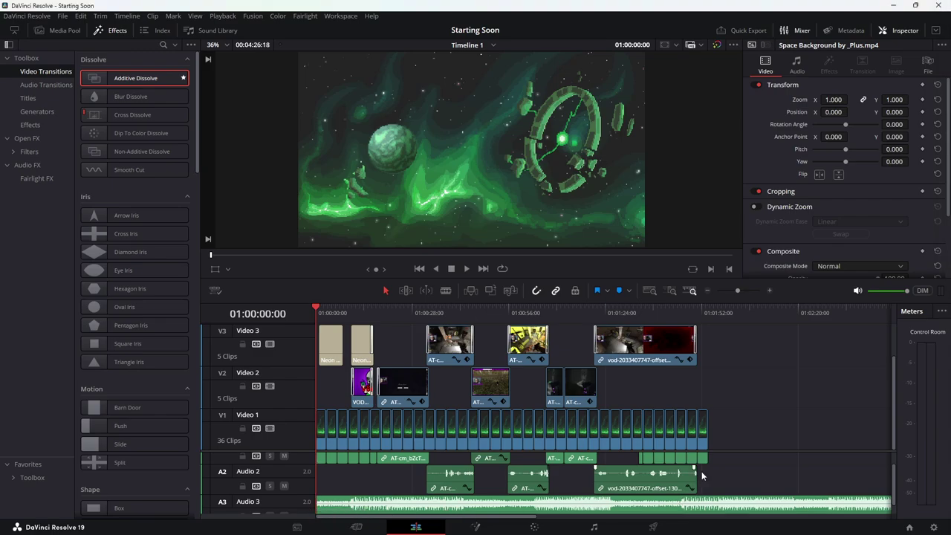
left_click(710, 309)
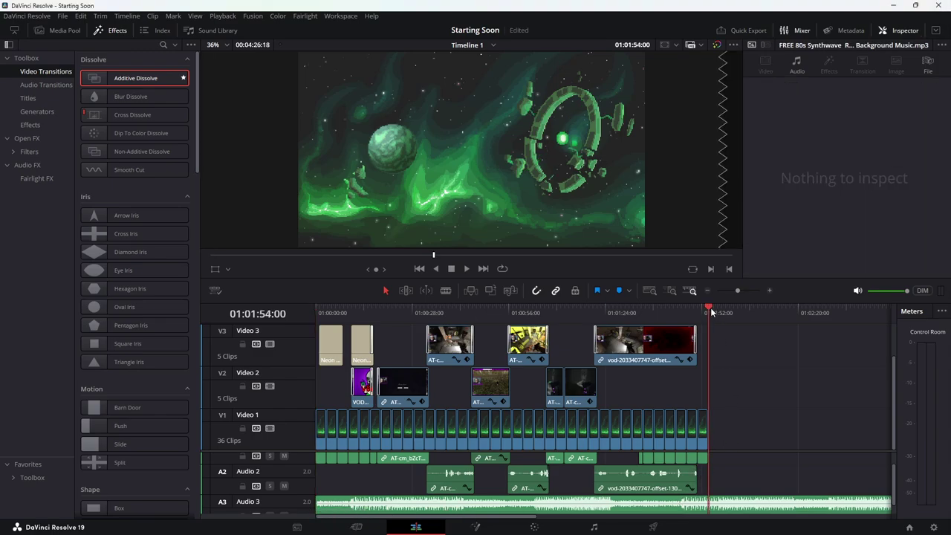
left_click(445, 290)
left_click(709, 505)
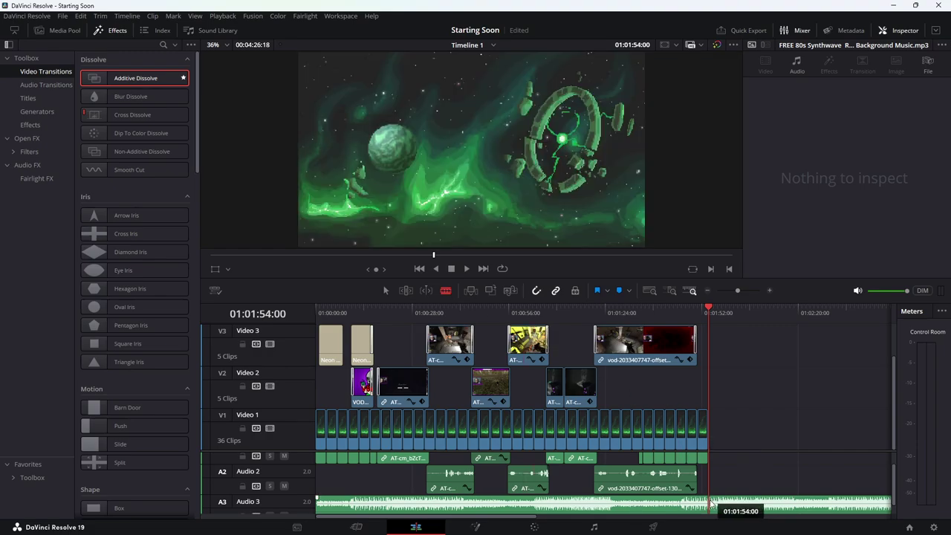
left_click(389, 291)
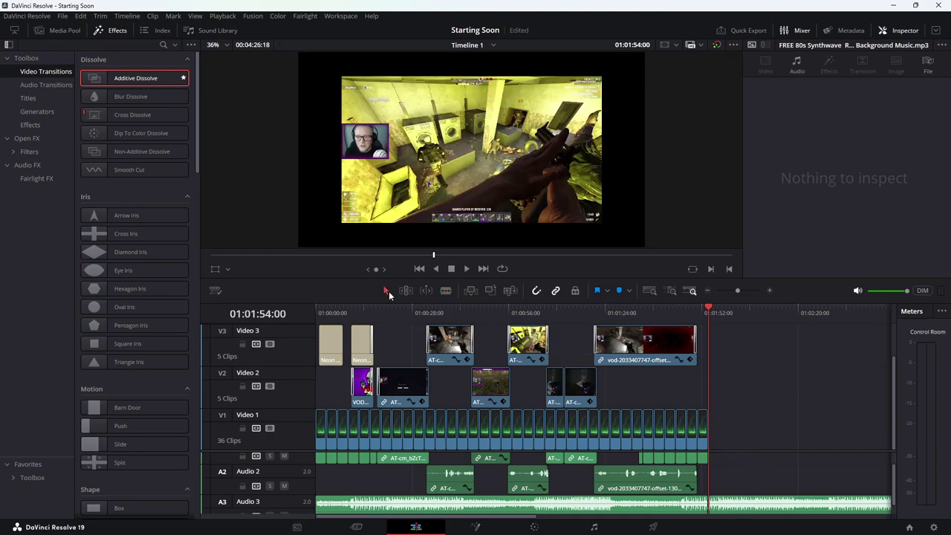
left_click(769, 509)
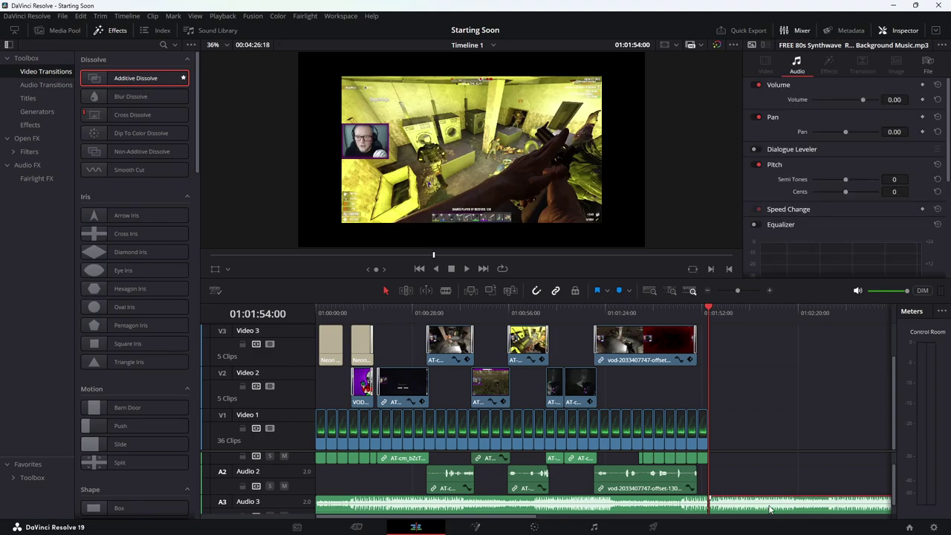
key("Delete")
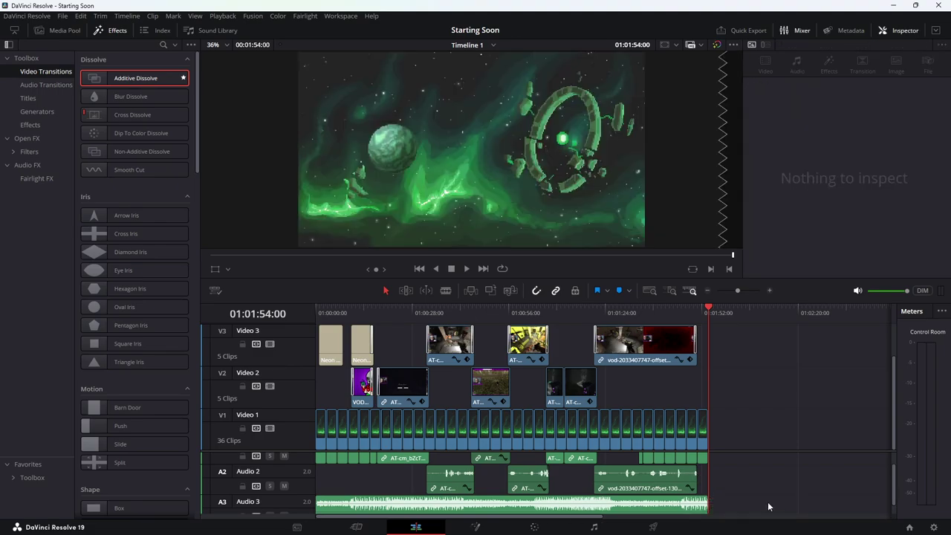
key("ctrl+z")
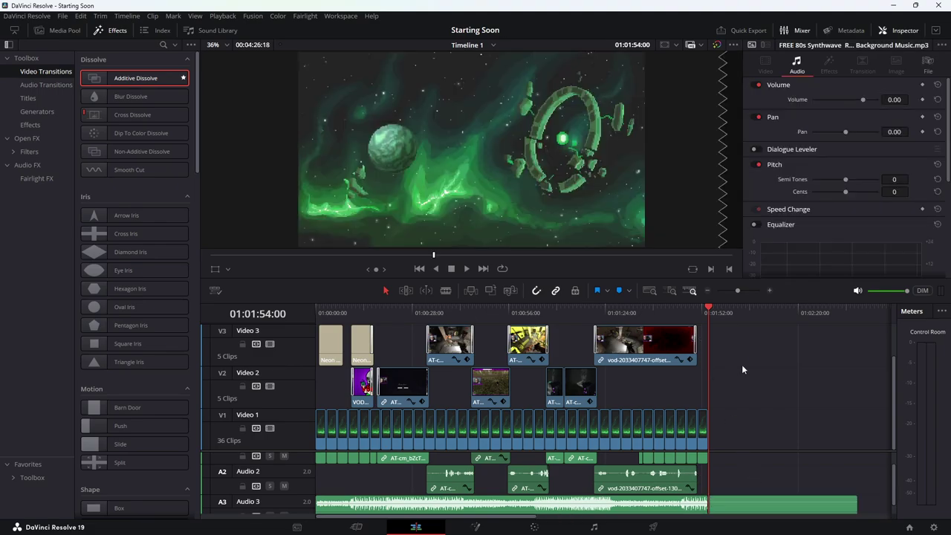
left_click(755, 506)
key("Delete")
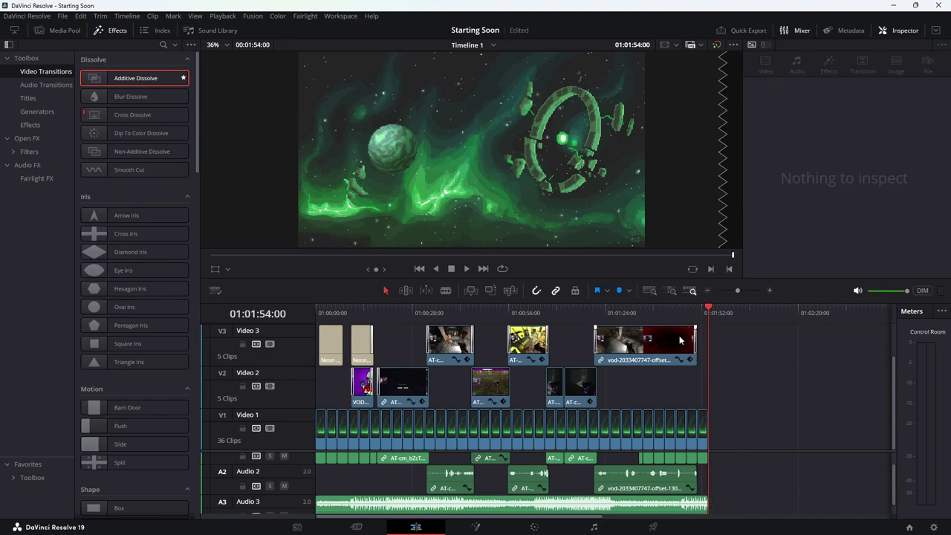
Lower the music's volume on Audio 3 to about -6.82 dB and play the timeline from the start to check it
left_click(621, 309)
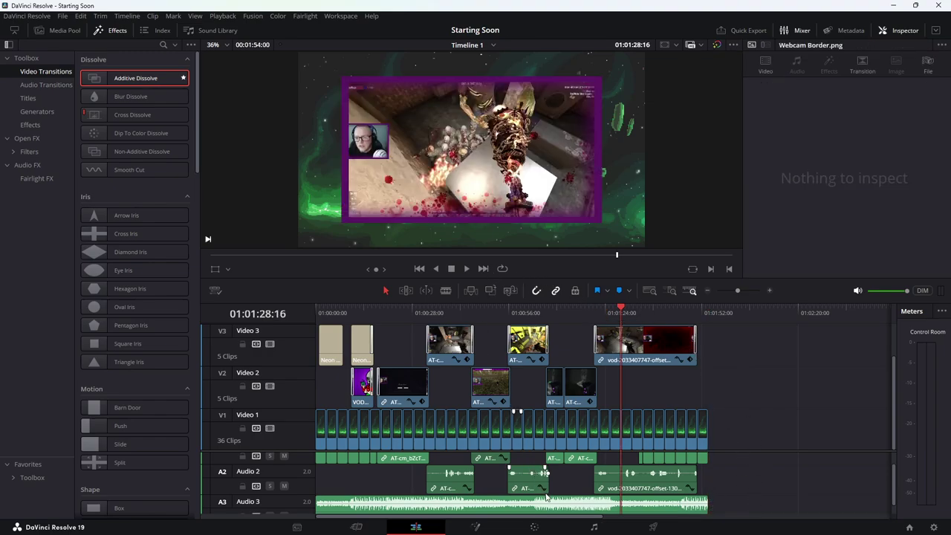
left_click_drag(557, 503, 561, 509)
left_click(337, 311)
left_click(419, 268)
left_click(466, 268)
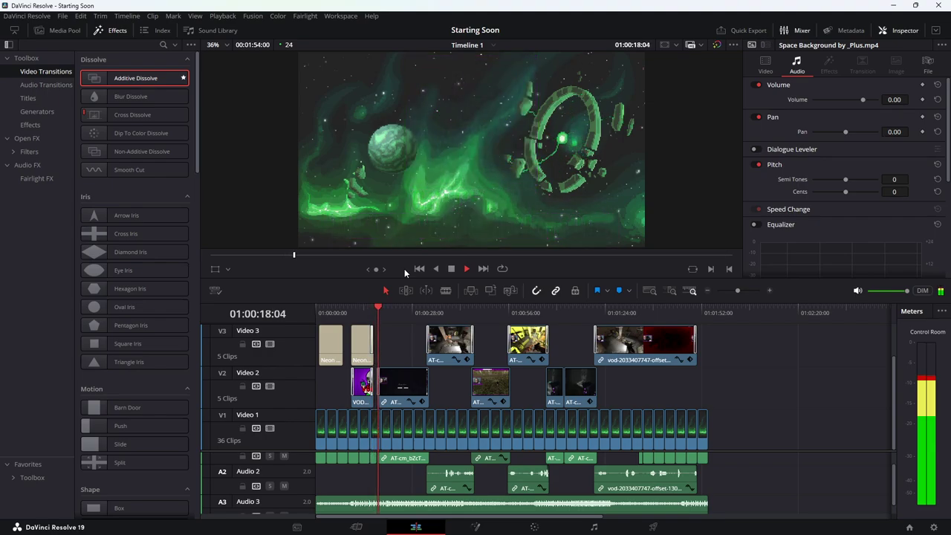
left_click(450, 269)
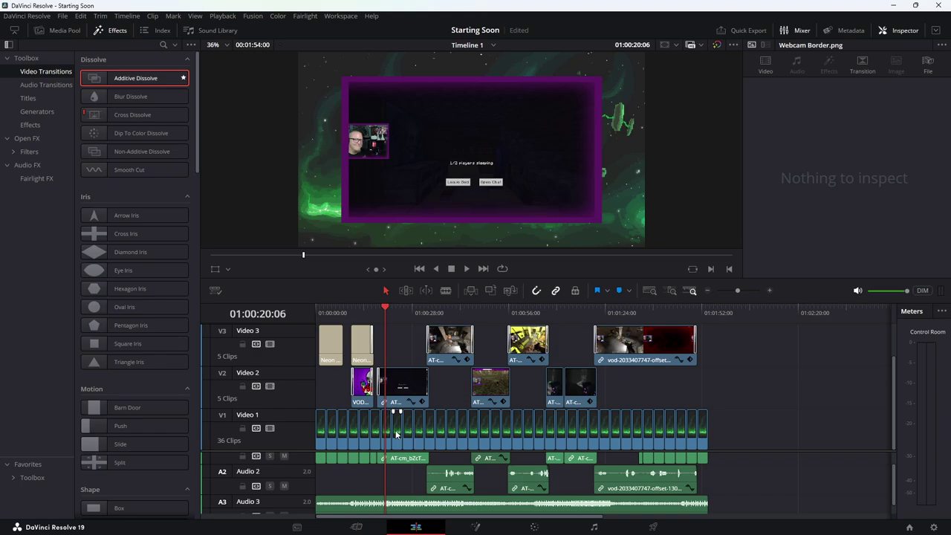
Cut the music on Audio 3 at 01:00:17:20, where the first gameplay clip begins, and save the project
scroll(380, 435, "up", 8)
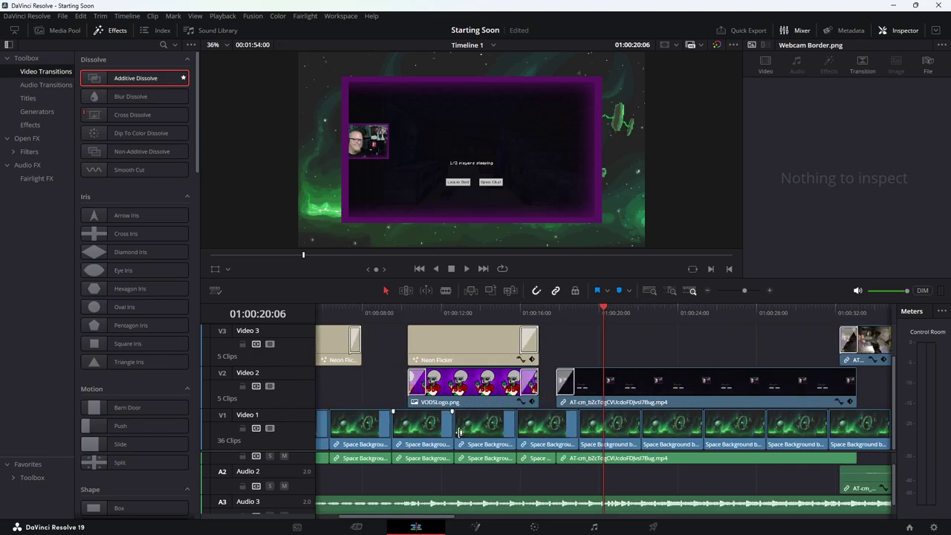
scroll(518, 428, "up", 2)
left_click(523, 309)
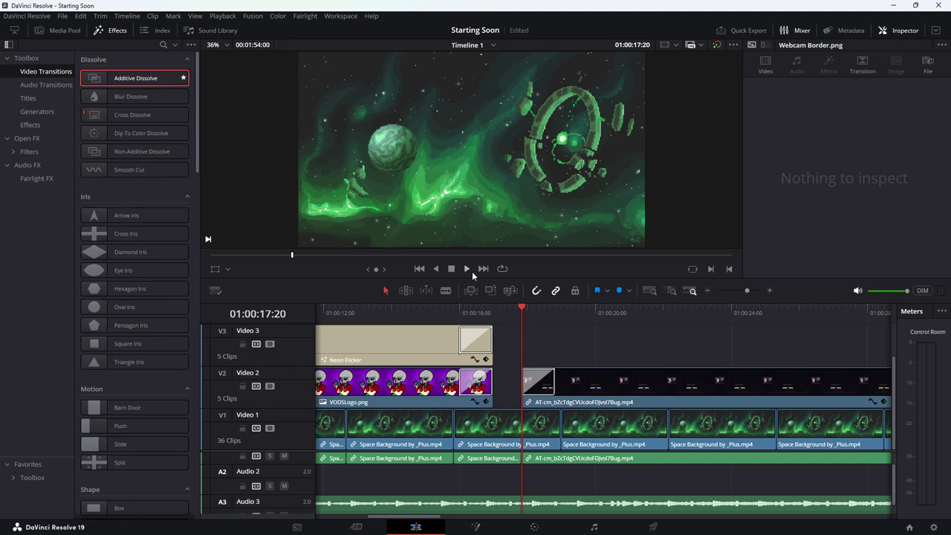
left_click(446, 290)
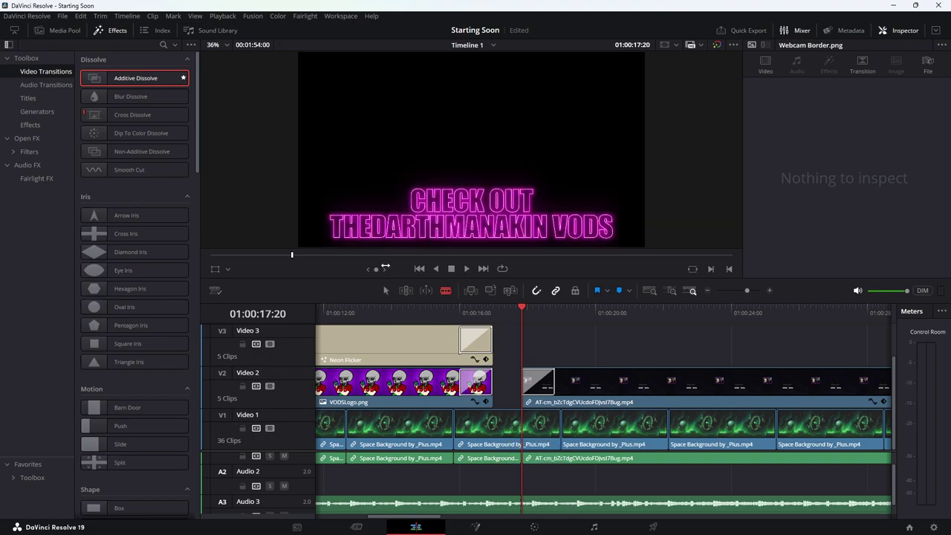
key("ctrl+s")
left_click(580, 504)
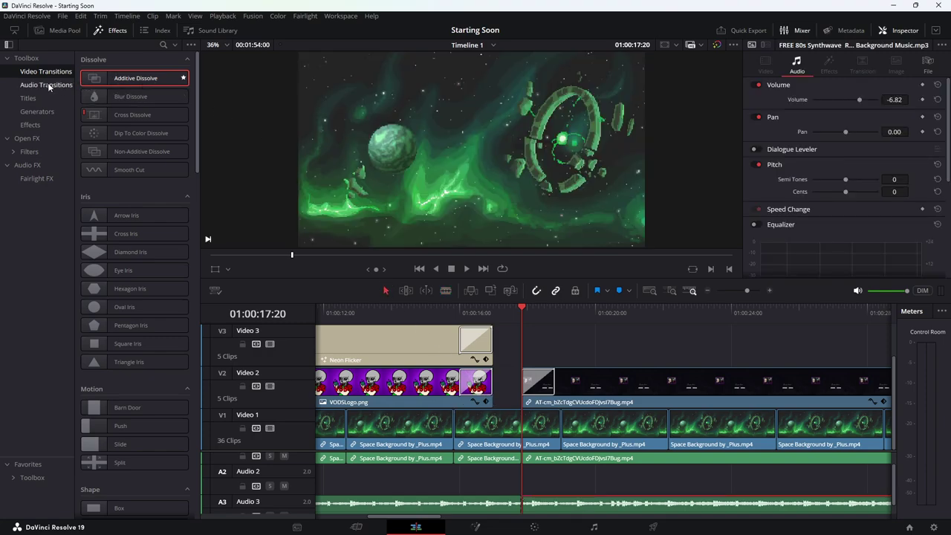
Display the audio transitions and lower the music segment after the cut to about -15.91 dB
left_click(46, 85)
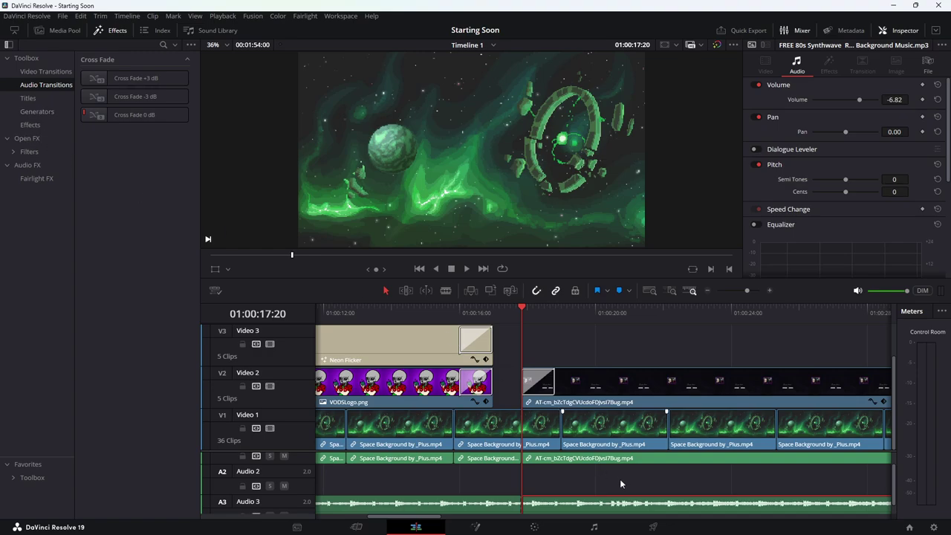
scroll(660, 489, "down", 1)
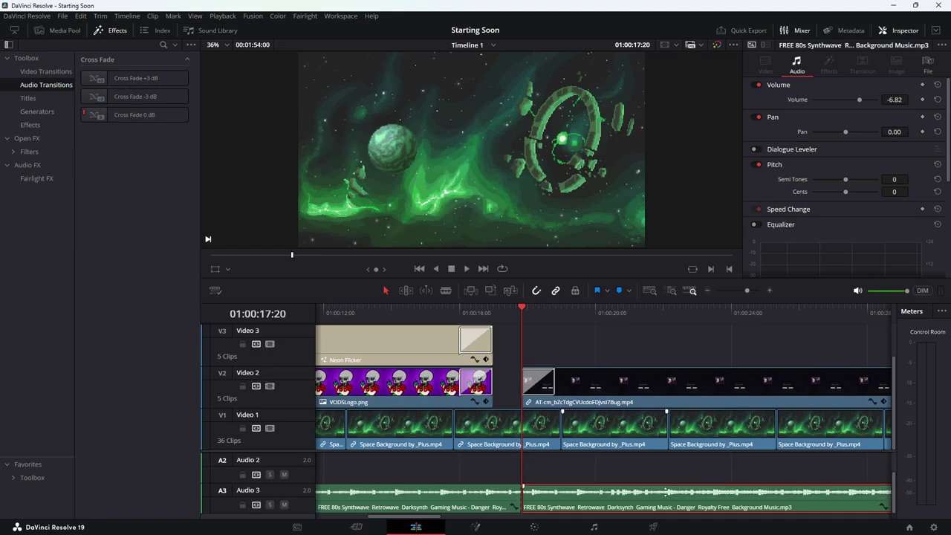
left_click_drag(666, 491, 665, 495)
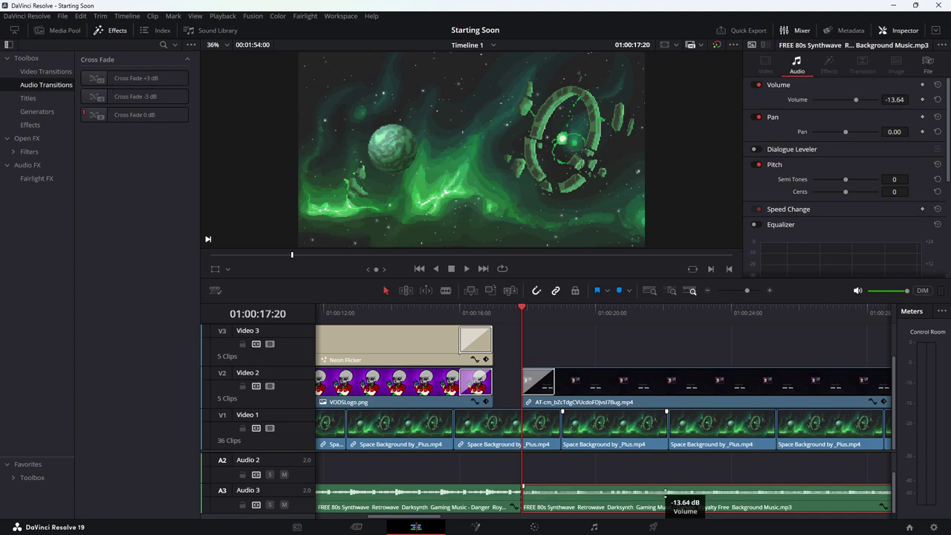
left_click_drag(666, 495, 665, 497)
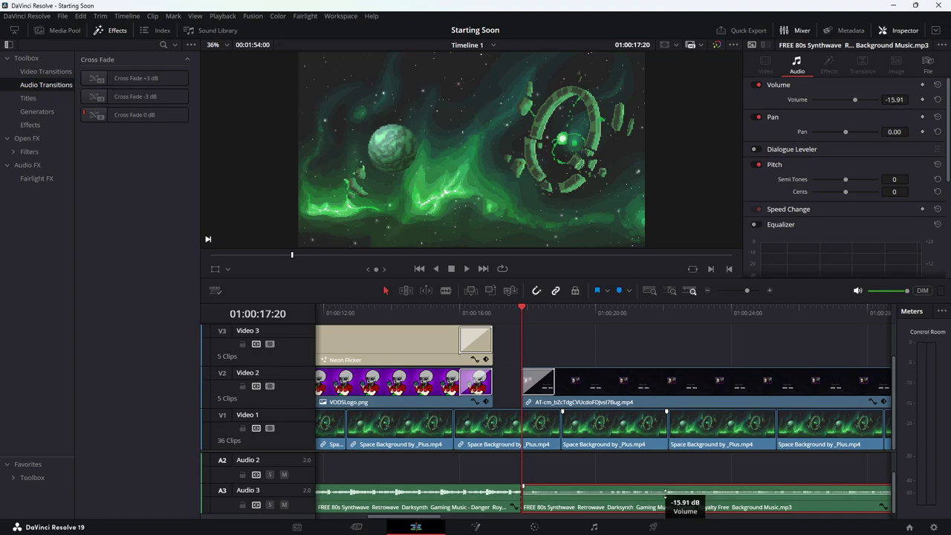
Play across the music cut twice from 01:00:17:10 to check the volume change
left_click(508, 310)
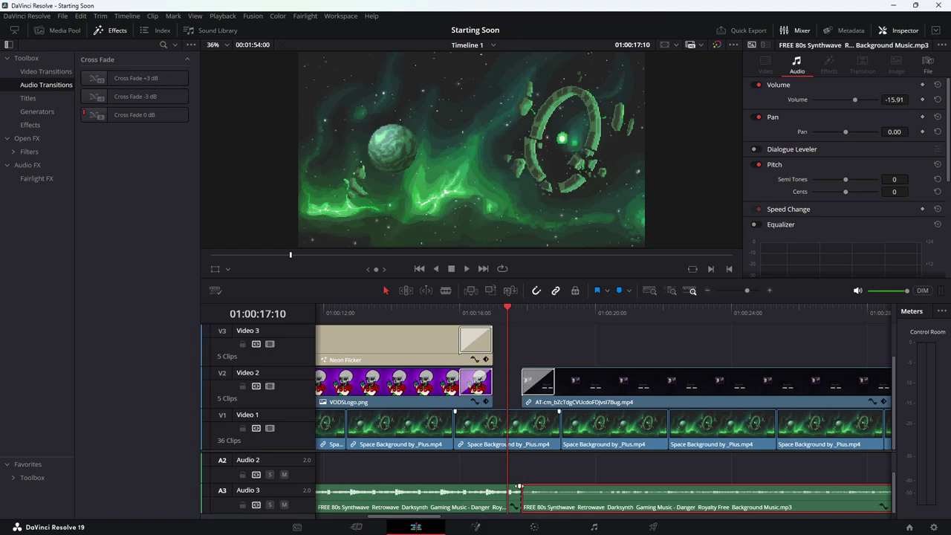
left_click(519, 487)
left_click_drag(519, 487, 520, 487)
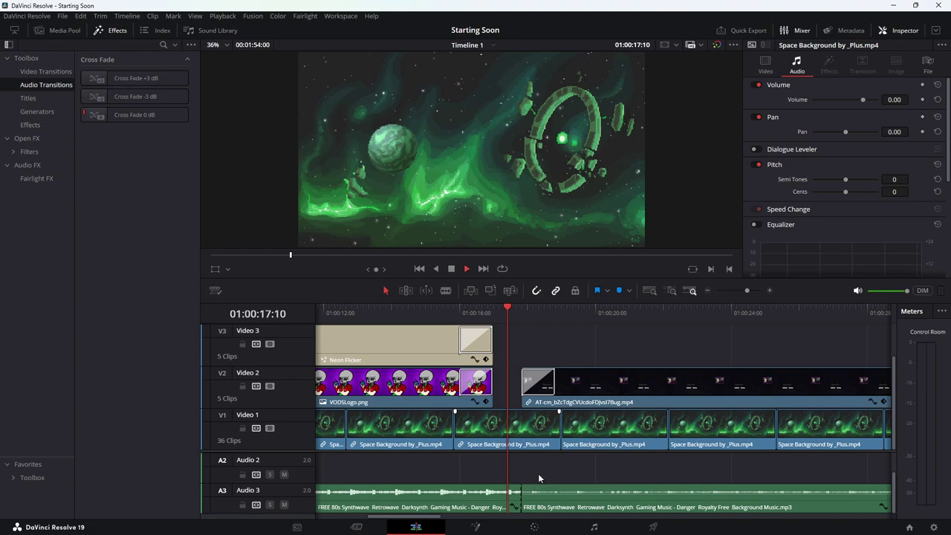
key("space")
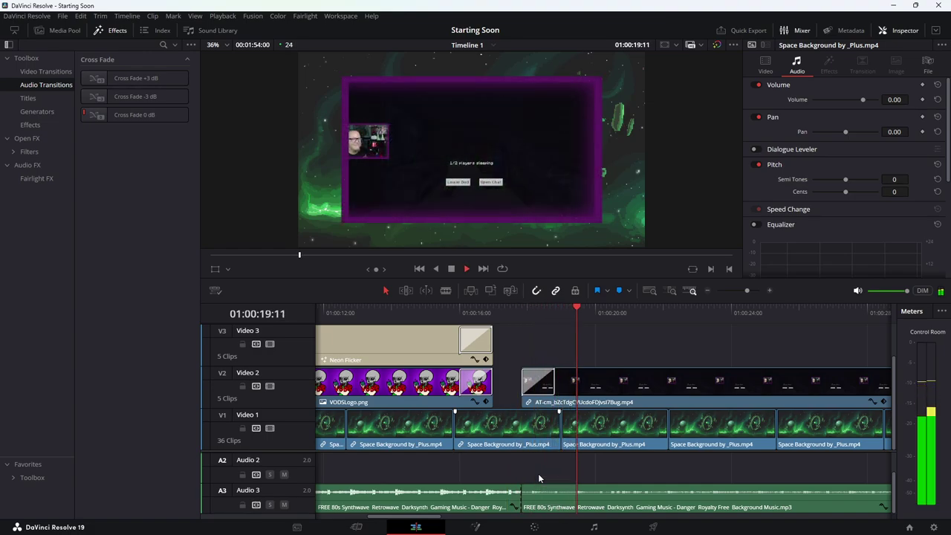
left_click(535, 466)
left_click(508, 312)
key("space")
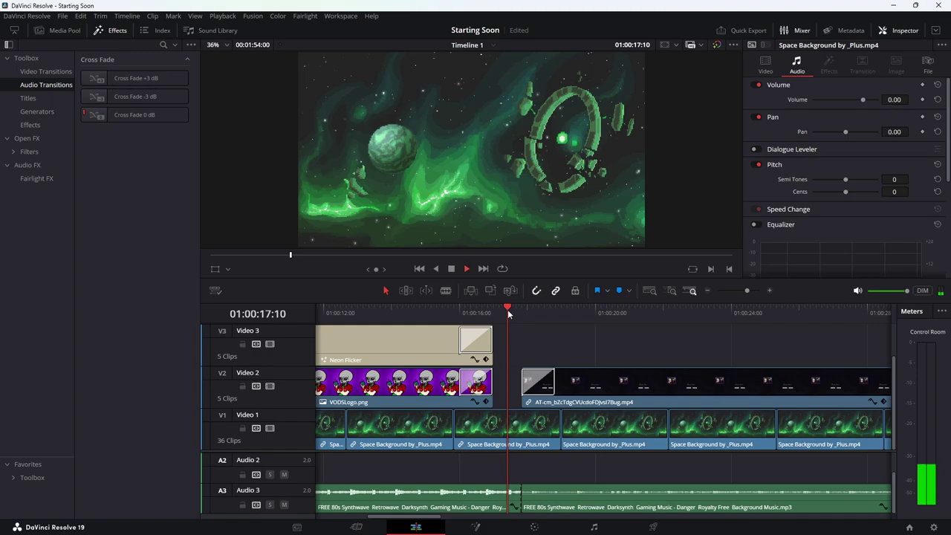
key("space")
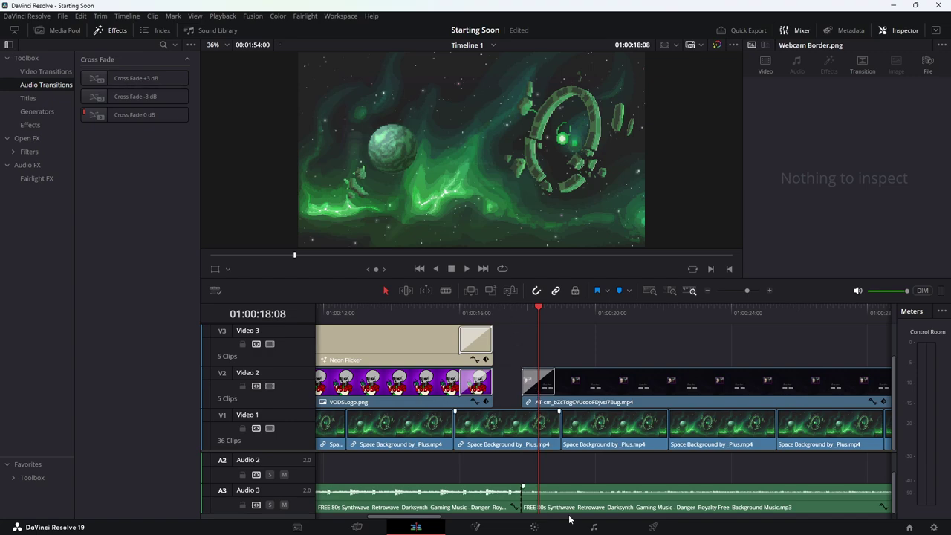
Set the music segment after the cut to -15 dB and the segment before it to -6 dB
left_click(570, 491)
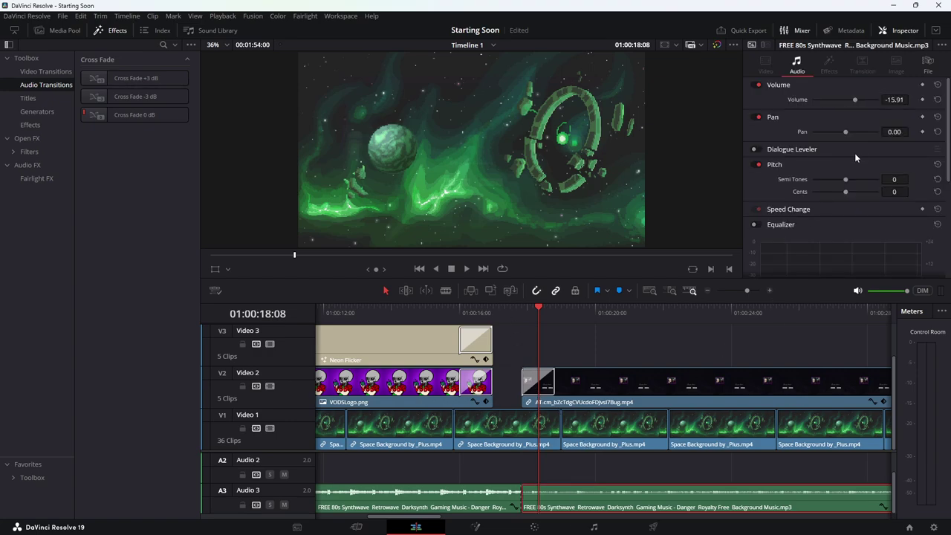
left_click(894, 99)
type("-15")
key("Return")
left_click(506, 499)
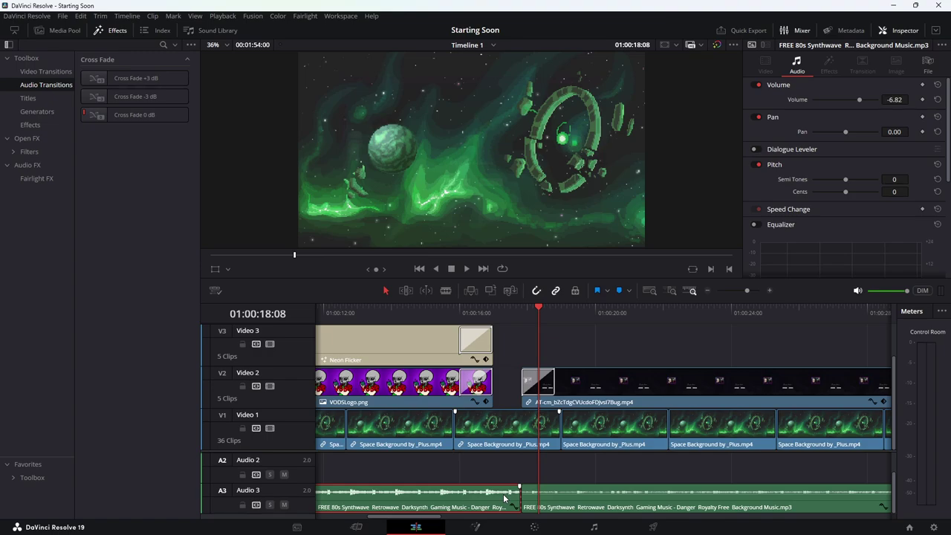
left_click(894, 99)
type("-6.8")
key("Return")
left_click(572, 505)
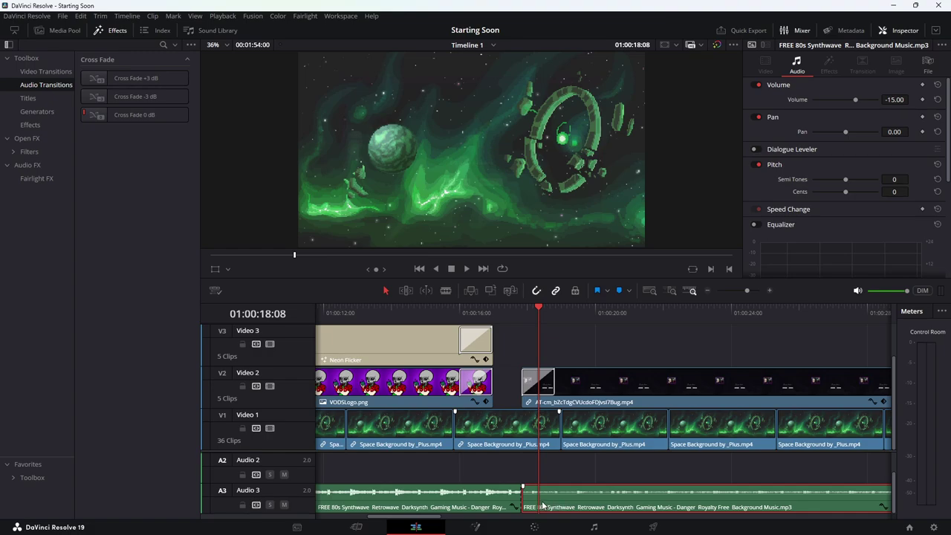
Browse the audio effects and add a Cross Fade -3 dB transition at the cut between the two music segments on Audio 3
left_click(486, 508)
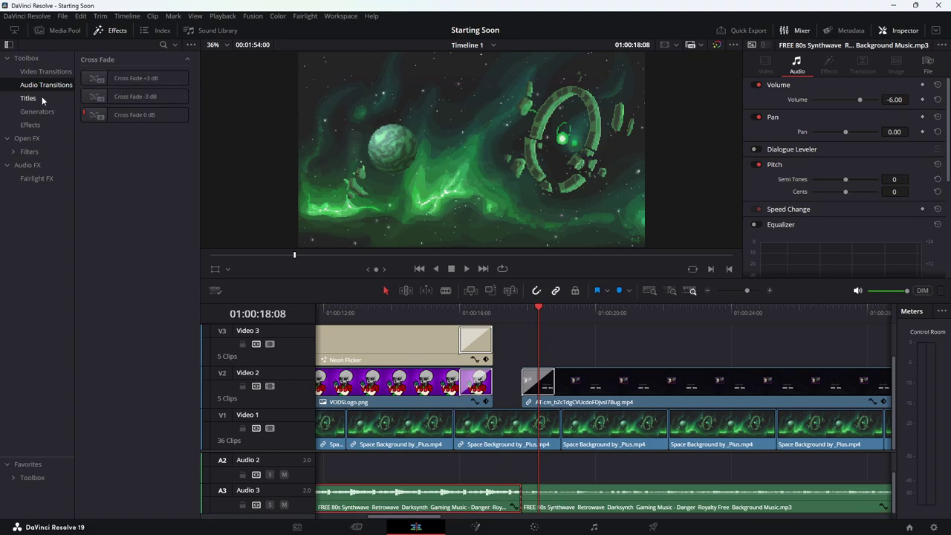
left_click(35, 125)
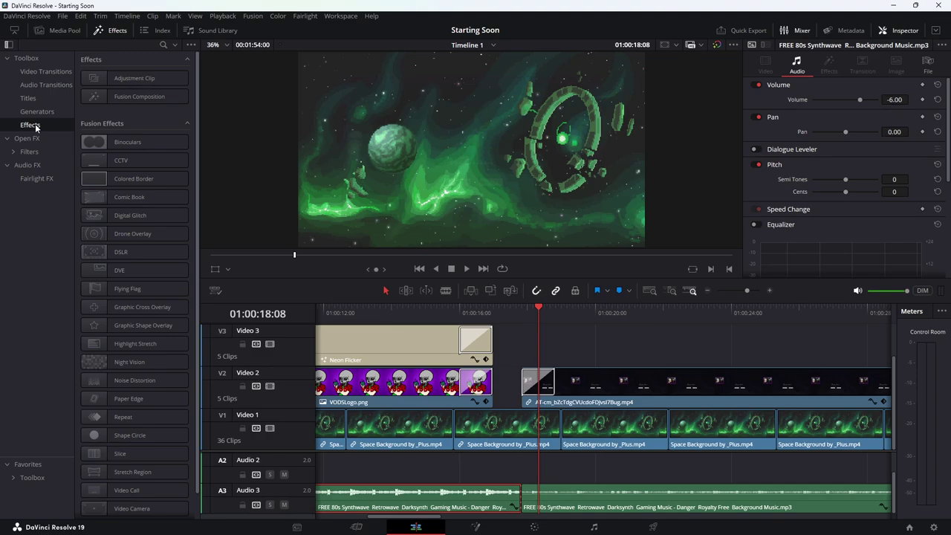
left_click(34, 86)
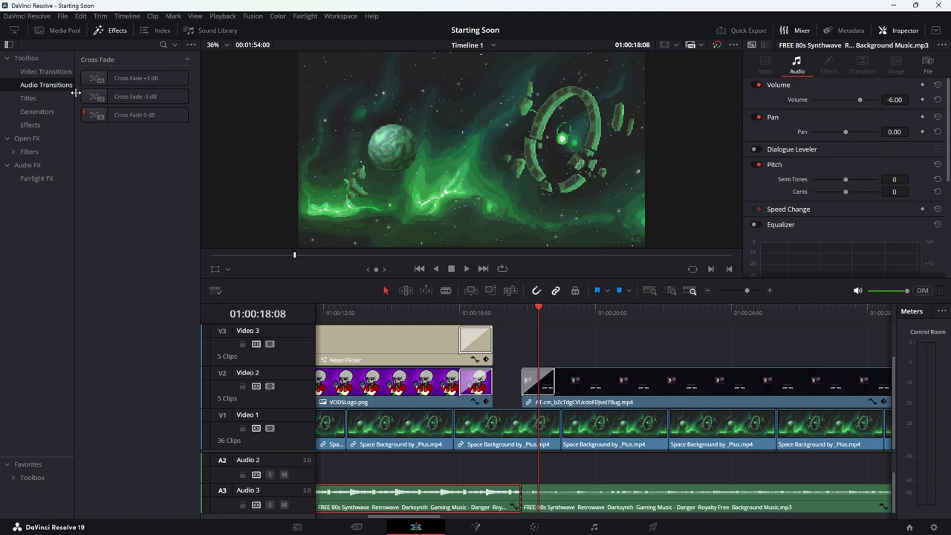
left_click(33, 179)
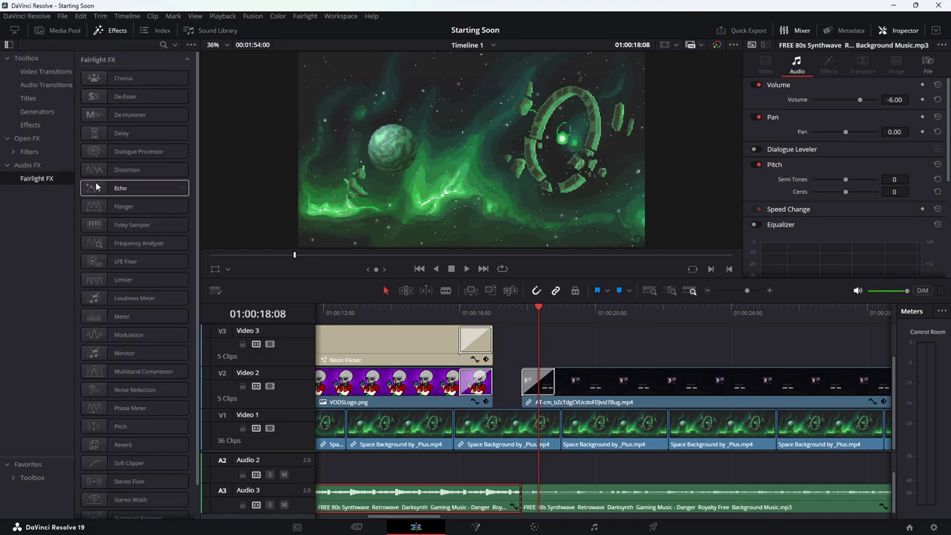
scroll(144, 245, "down", 1)
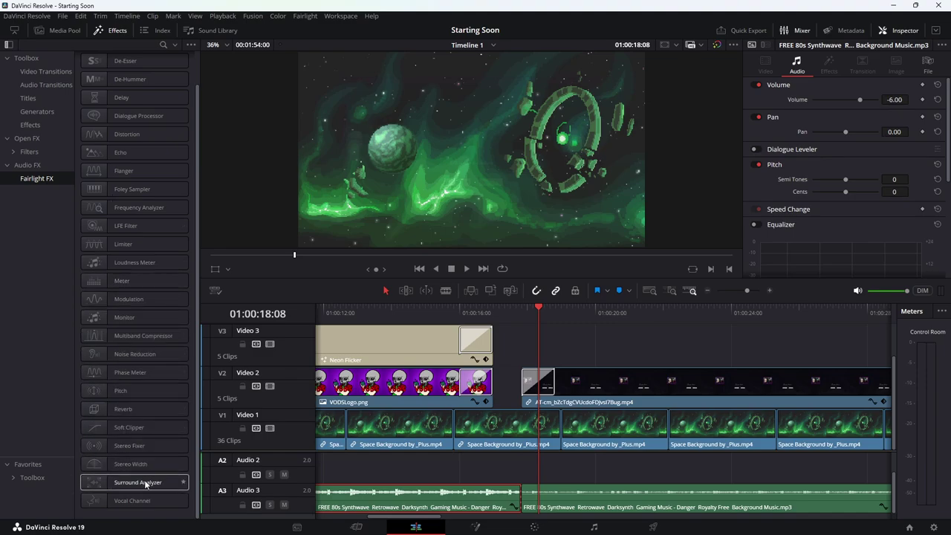
left_click(29, 152)
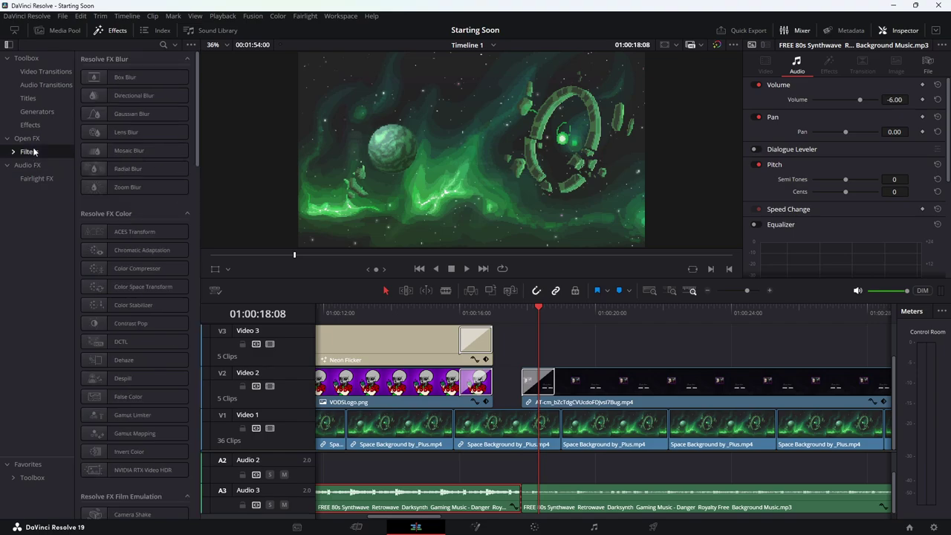
left_click(38, 85)
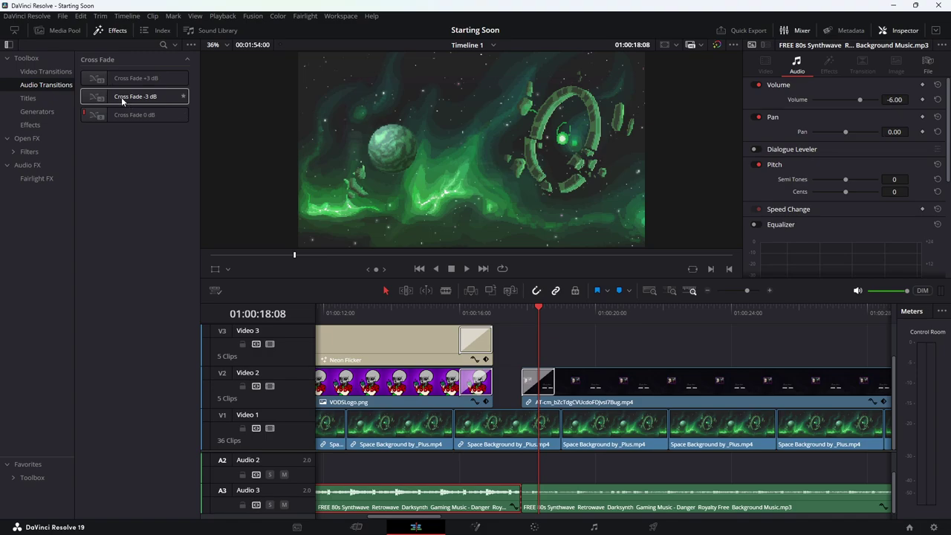
left_click_drag(121, 96, 514, 499)
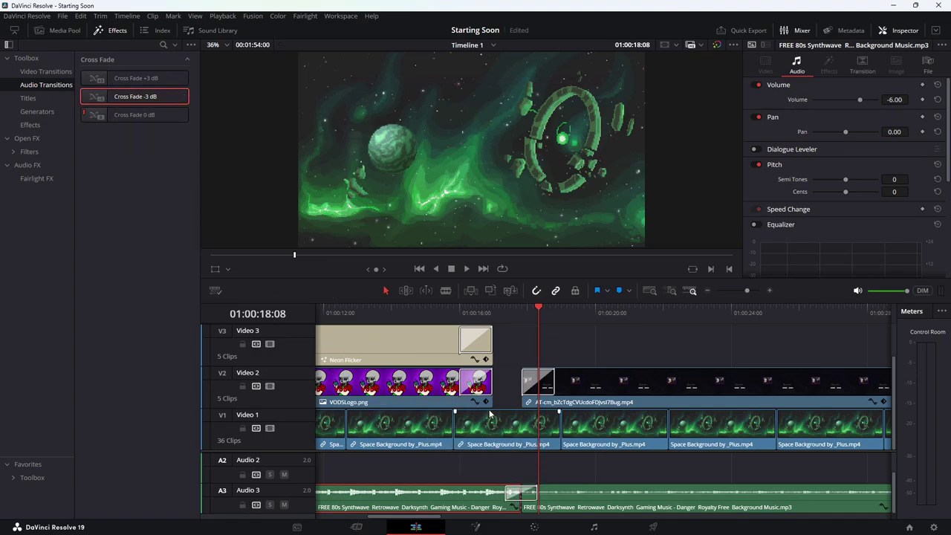
Play across the cross-faded music cut from 01:00:16:14 into the first gameplay clip to check the music level
left_click(479, 309)
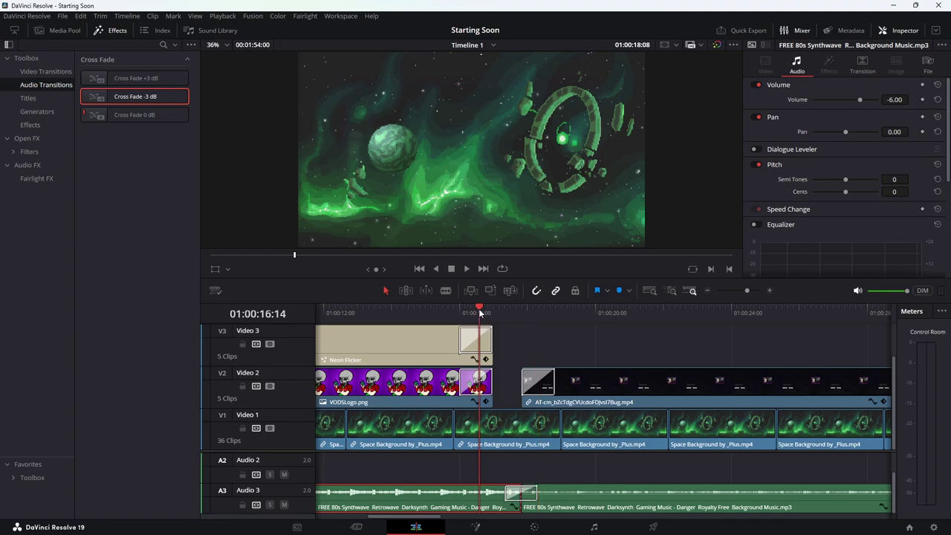
left_click(466, 269)
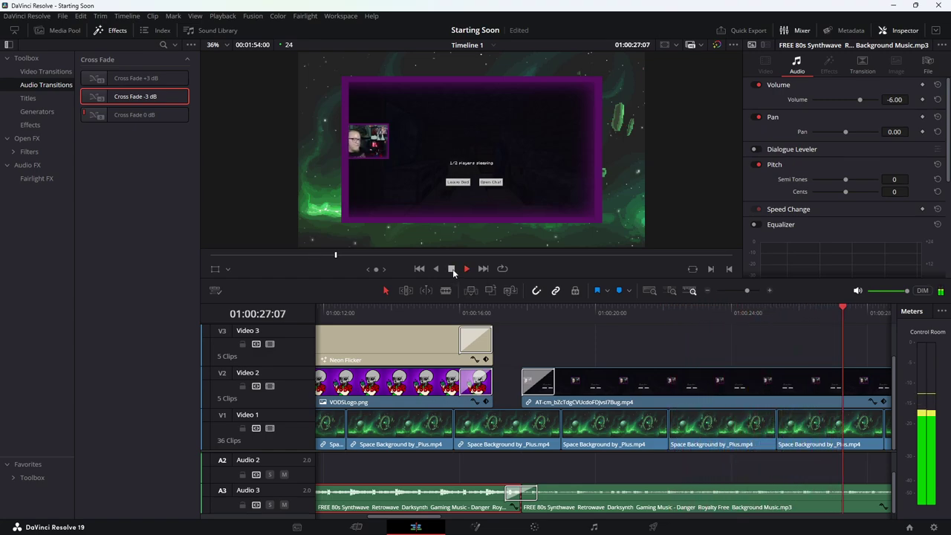
left_click(452, 269)
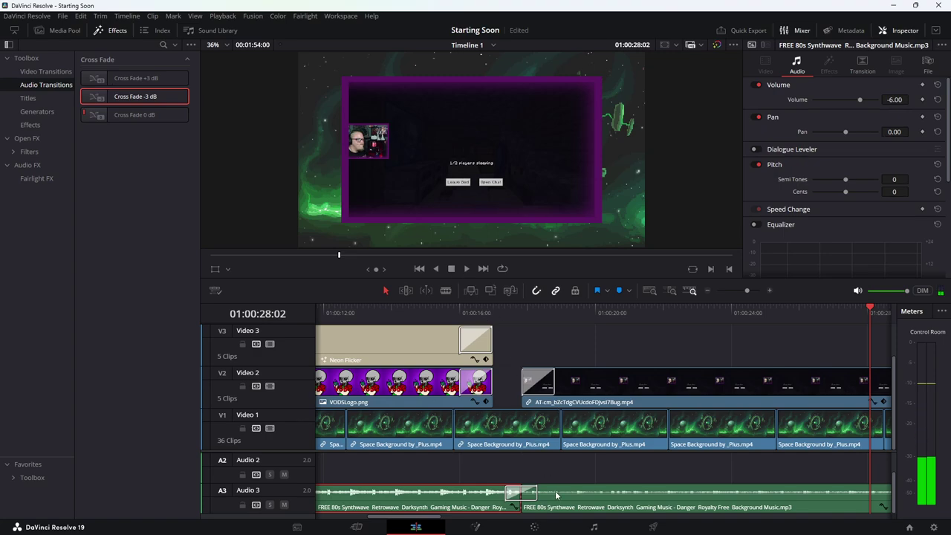
Set the music segment after the cut to -25 dB and play across the cut to check it
left_click(561, 501)
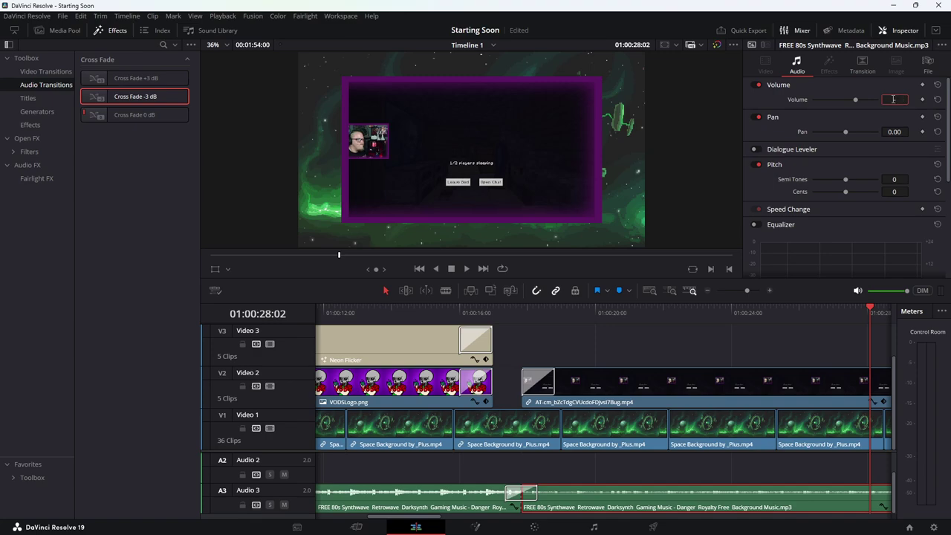
left_click(895, 99)
type("-25")
key("Return")
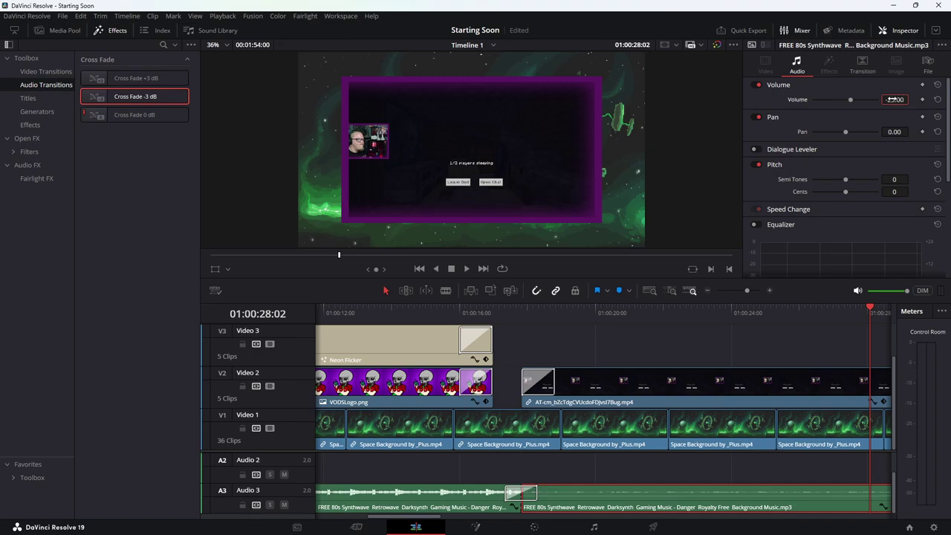
left_click(494, 312)
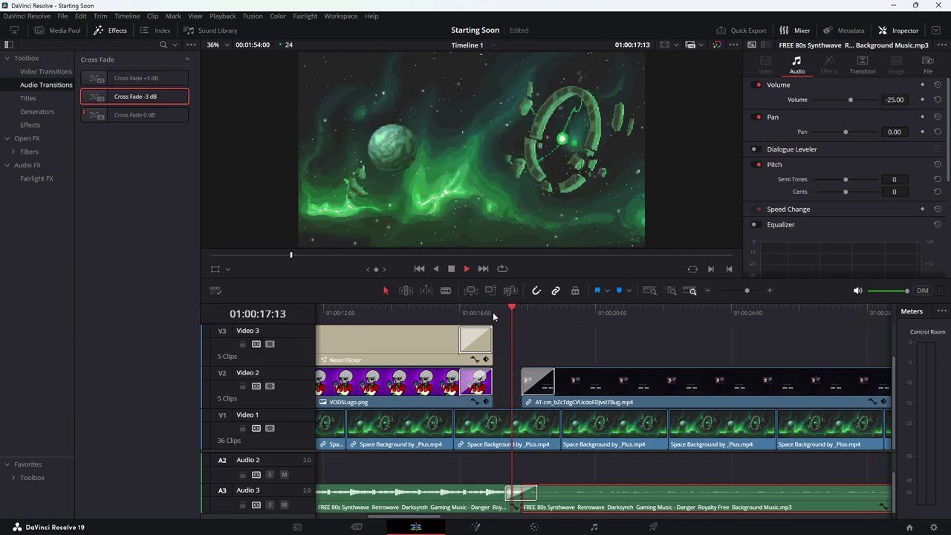
left_click(493, 312)
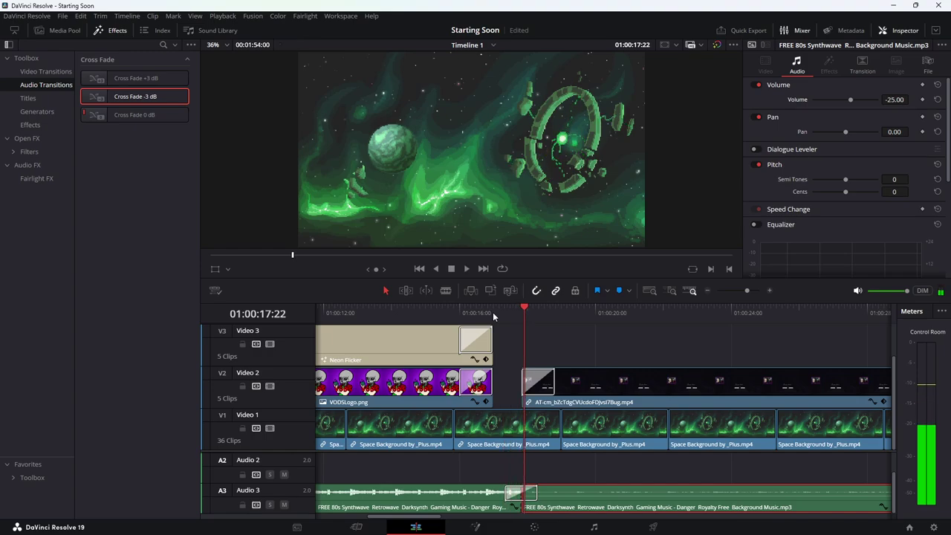
Set the music cross fade's Fade In to 0 dB and keep its Fade Out at -3 dB
left_click(514, 491)
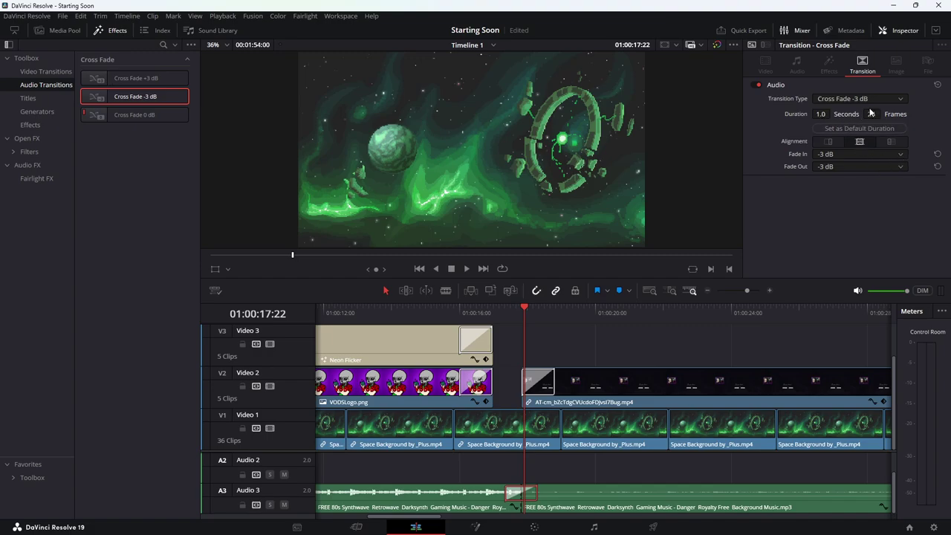
left_click(901, 97)
left_click(901, 96)
left_click(898, 156)
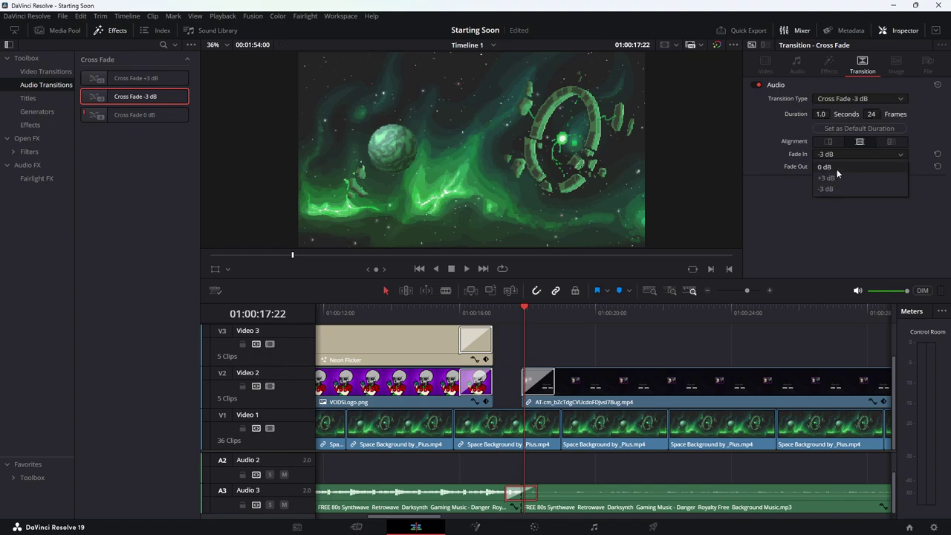
left_click(898, 168)
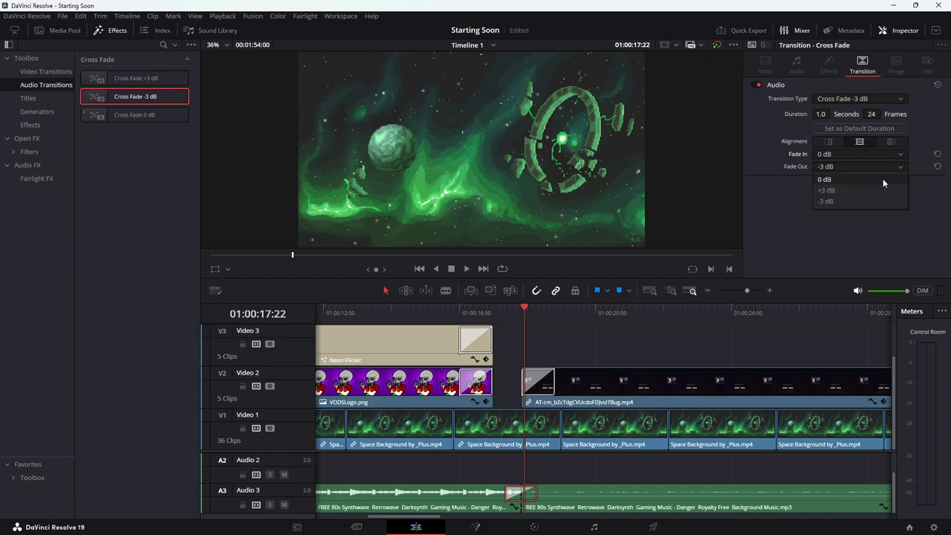
left_click(841, 200)
Play the timeline from about 01:00:16:20 through all gameplay clips to the end of the last one
left_click(488, 308)
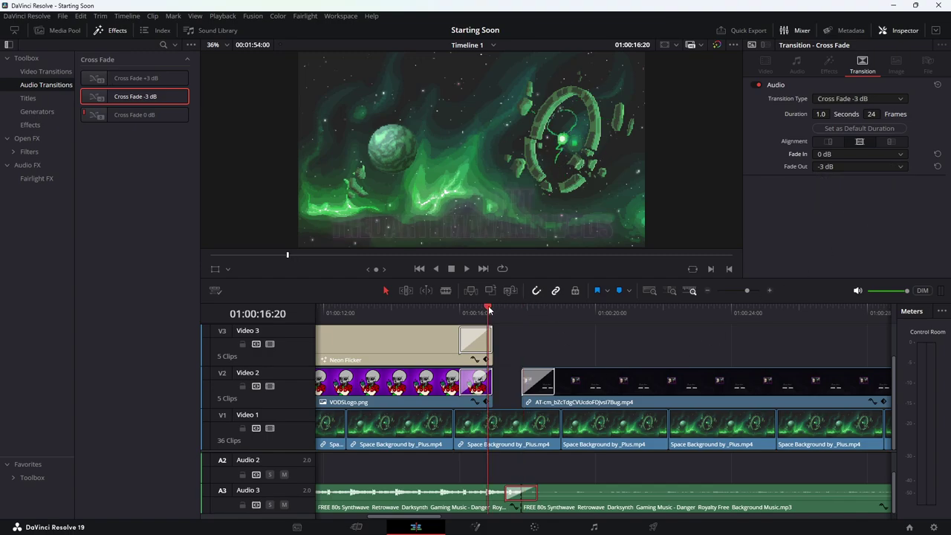
key("space")
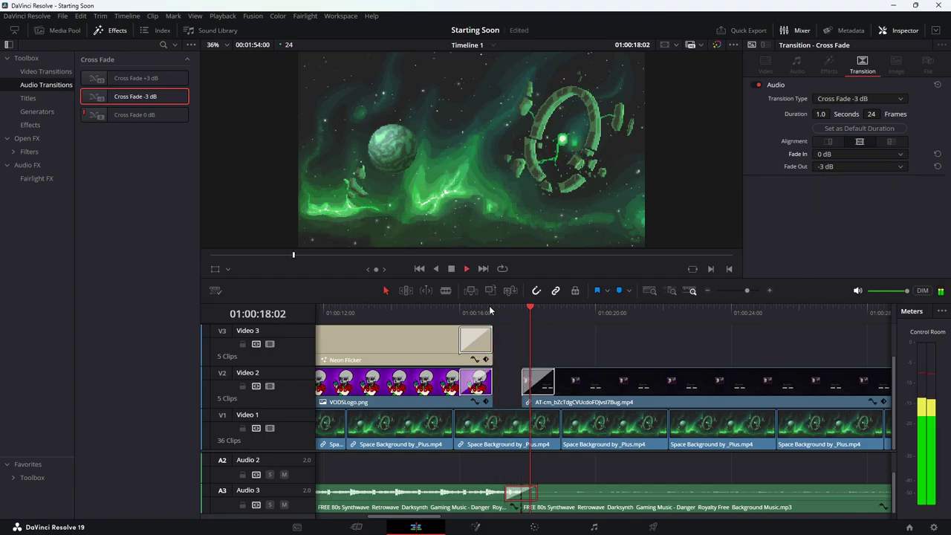
left_click(490, 307)
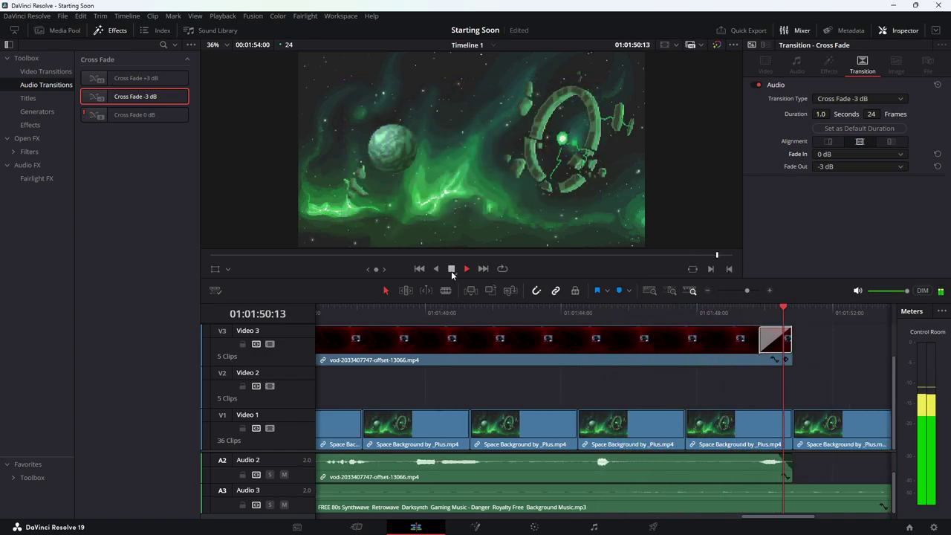
left_click(451, 269)
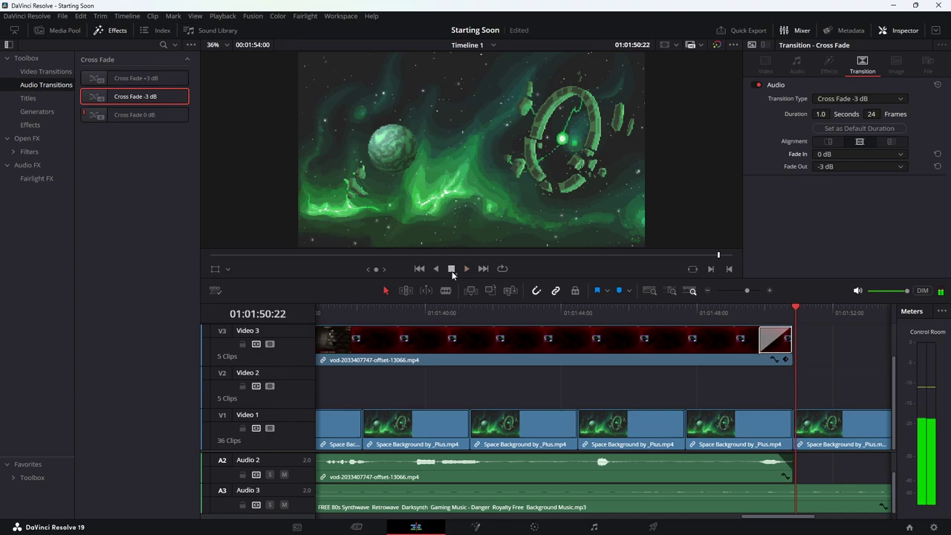
Split the Audio 3 music at 01:01:50:20, where the last gameplay clip ends, and save the project
left_click(793, 305)
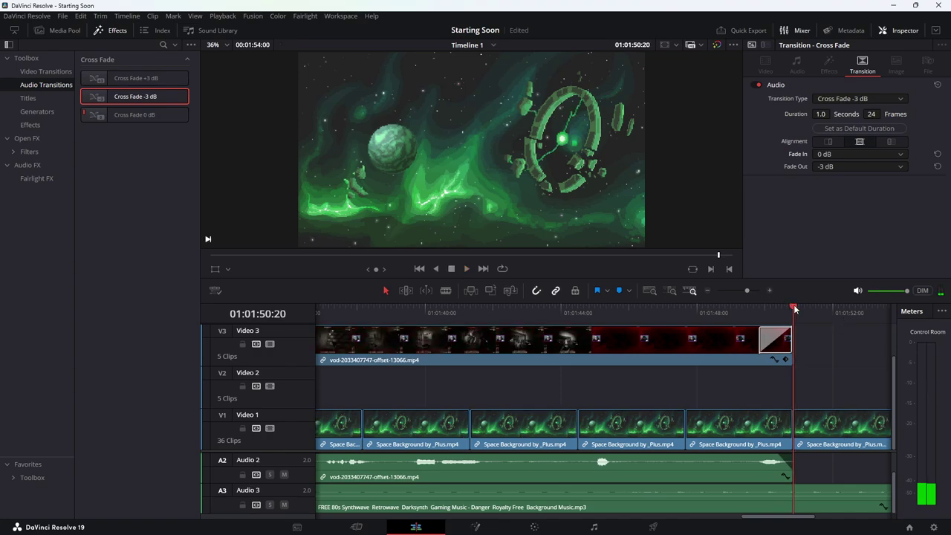
key("b")
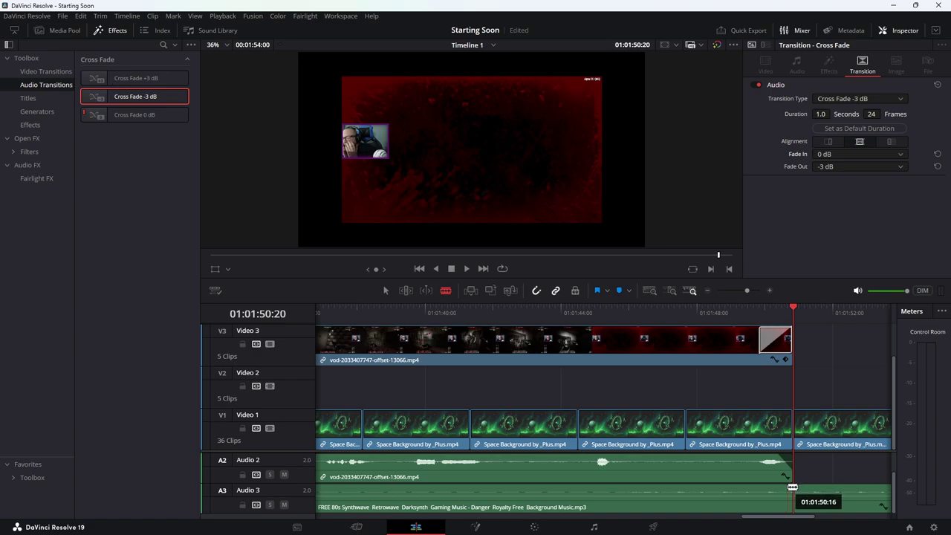
left_click(792, 488)
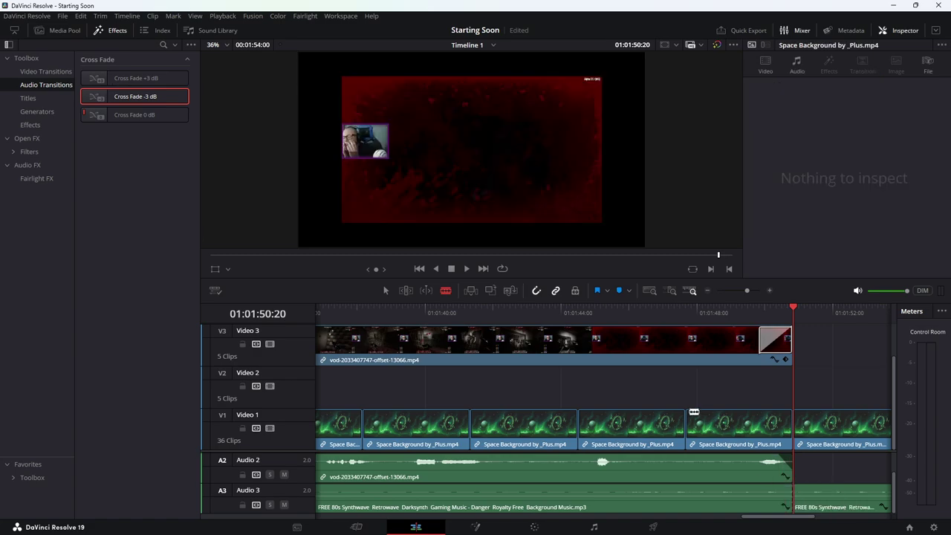
key("ctrl+s")
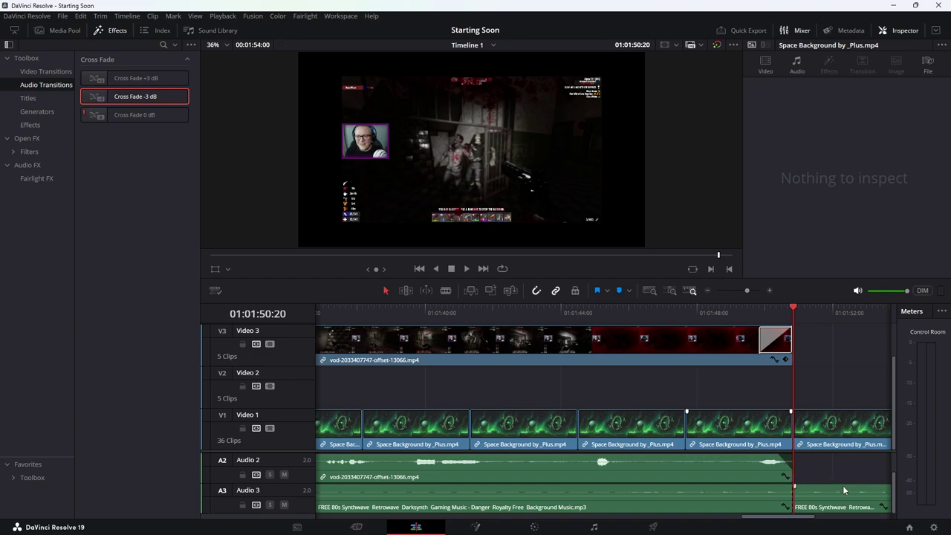
Set the volume of the final music segment on Audio 3 to -6 dB
left_click(838, 506)
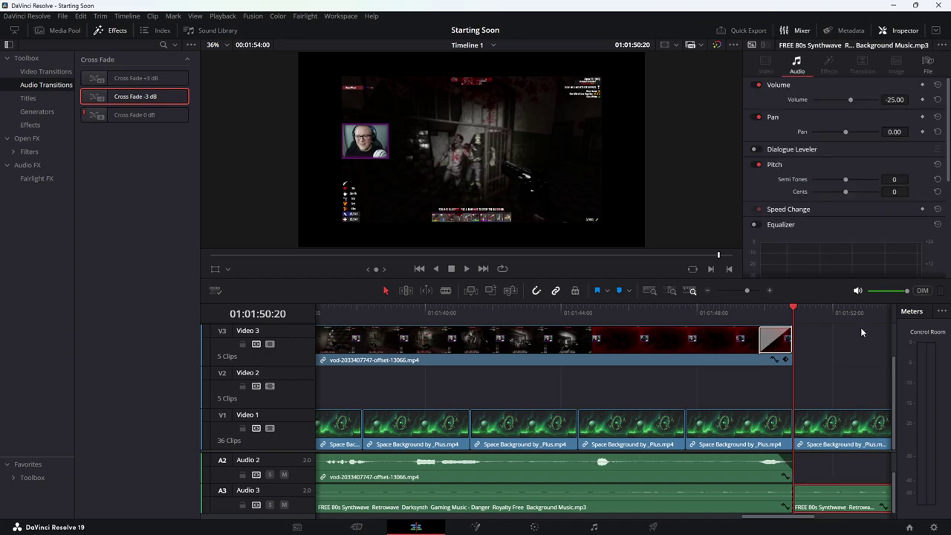
left_click(890, 99)
type("0")
key("Return")
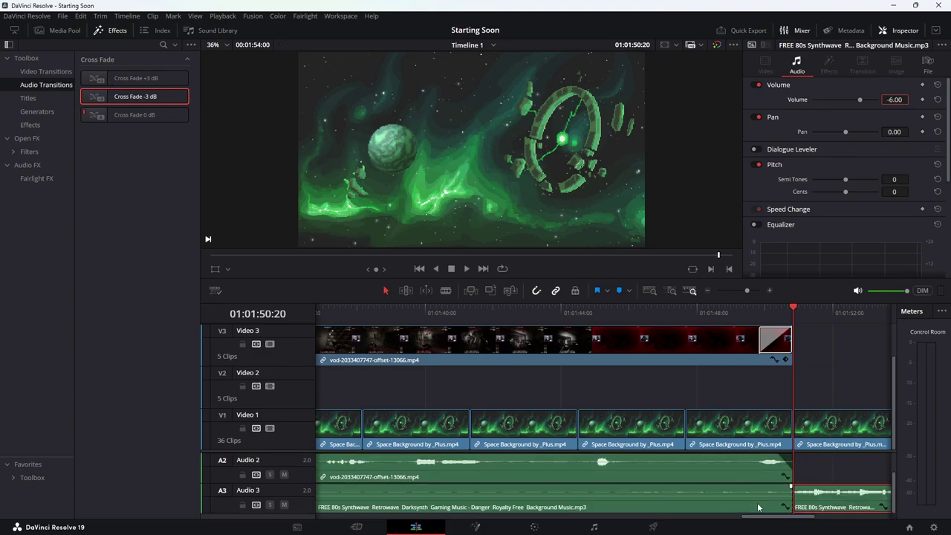
Add a Cross Fade -3 dB with Fade Out at 0 dB to the final Audio 3 music cut and play it from 01:01:48:10
left_click_drag(769, 520, 390, 517)
left_click(455, 488)
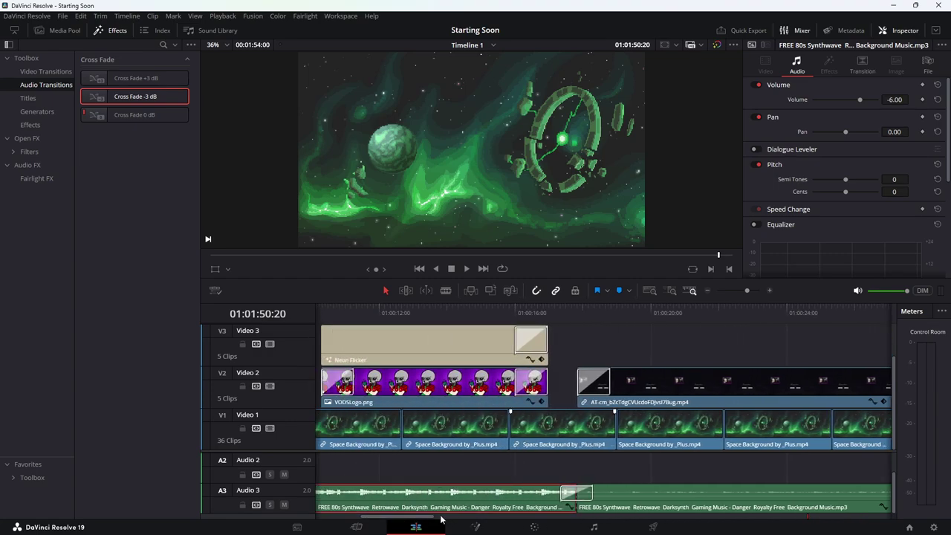
left_click_drag(428, 520, 445, 517)
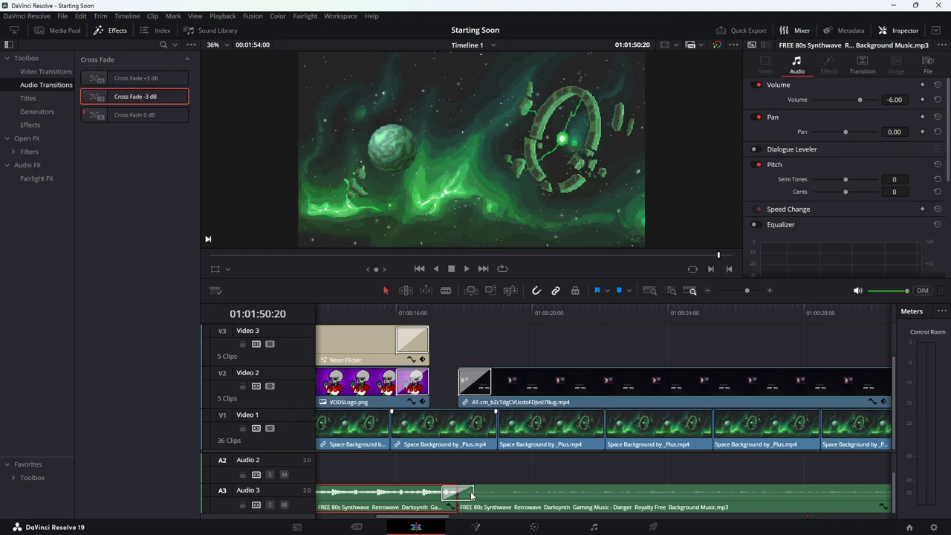
left_click(471, 494)
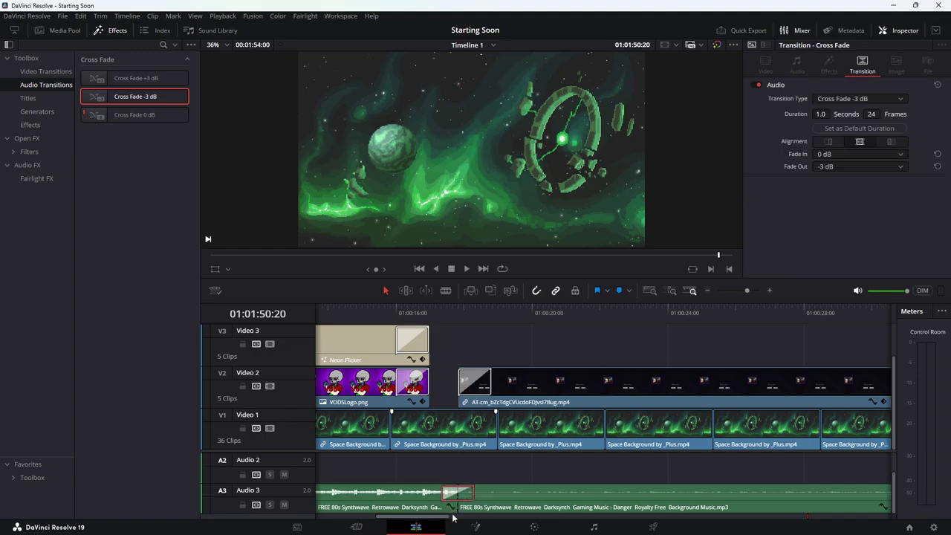
left_click_drag(446, 520, 836, 517)
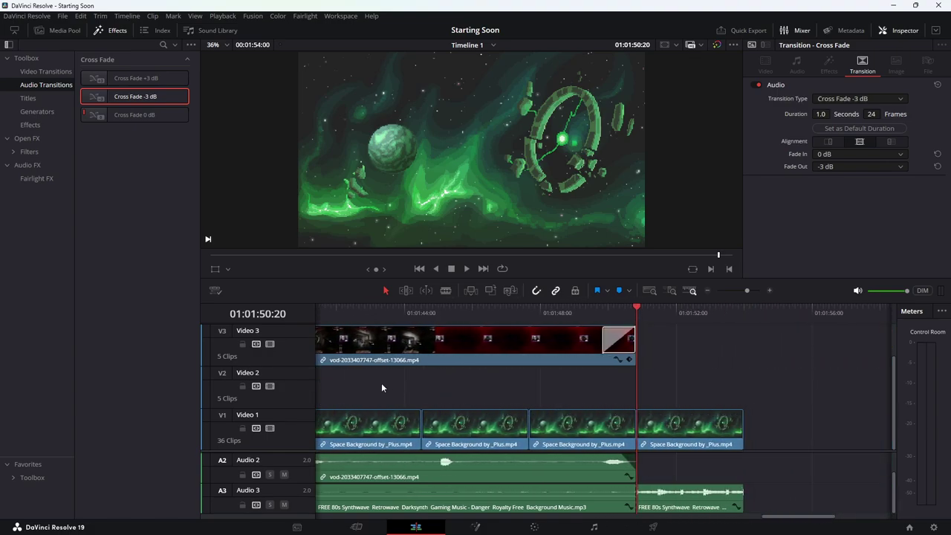
left_click_drag(120, 101, 629, 493)
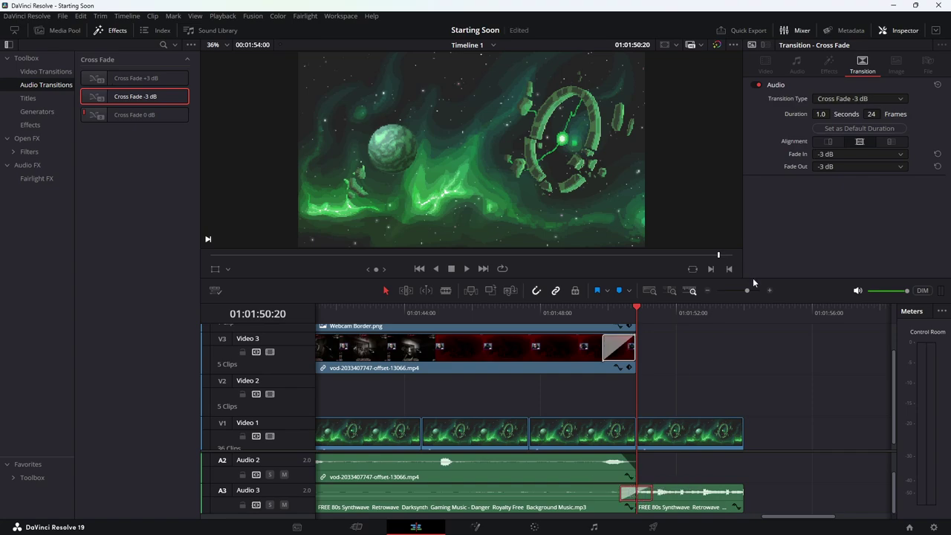
left_click(876, 165)
left_click(879, 179)
left_click(554, 312)
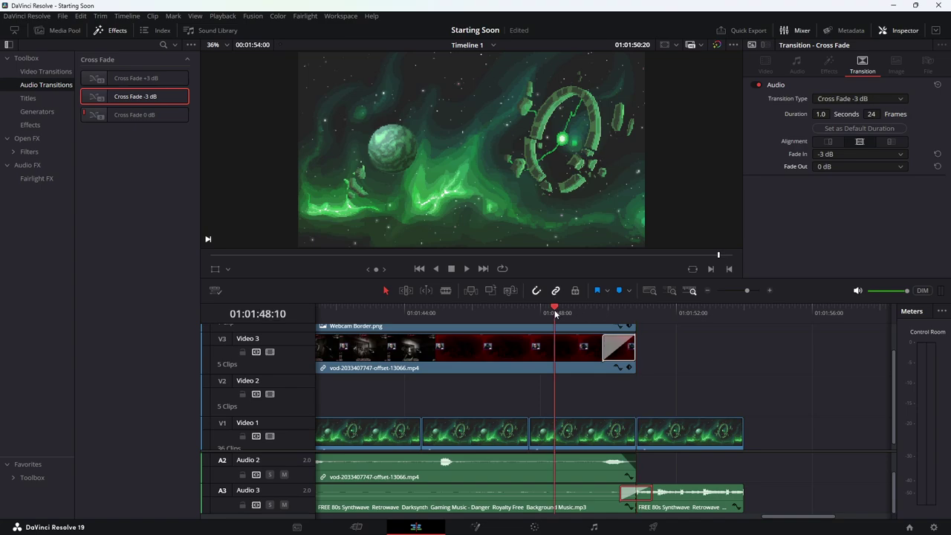
left_click(466, 269)
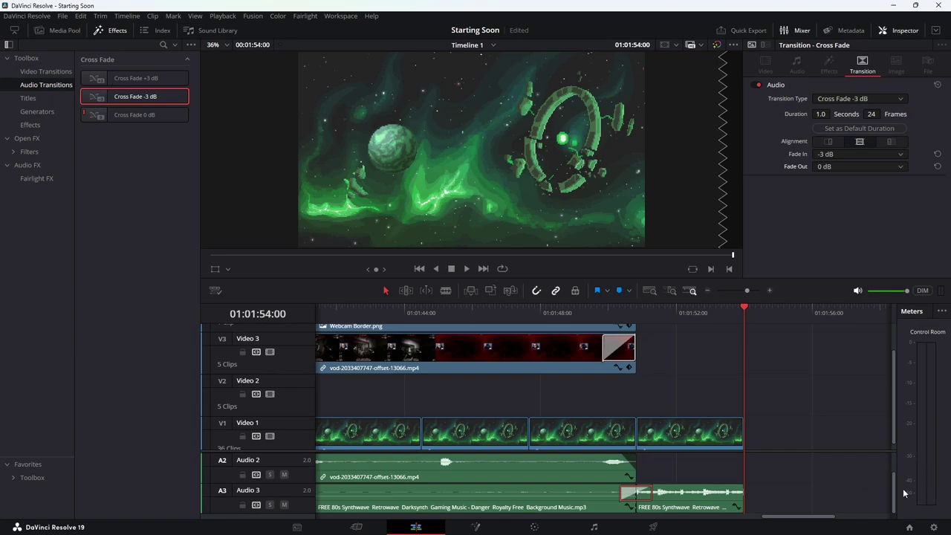
Place a second copy of the synthwave music on Audio 4 from the timeline start, set it to -6 dB and save the project
left_click_drag(950, 513, 317, 511)
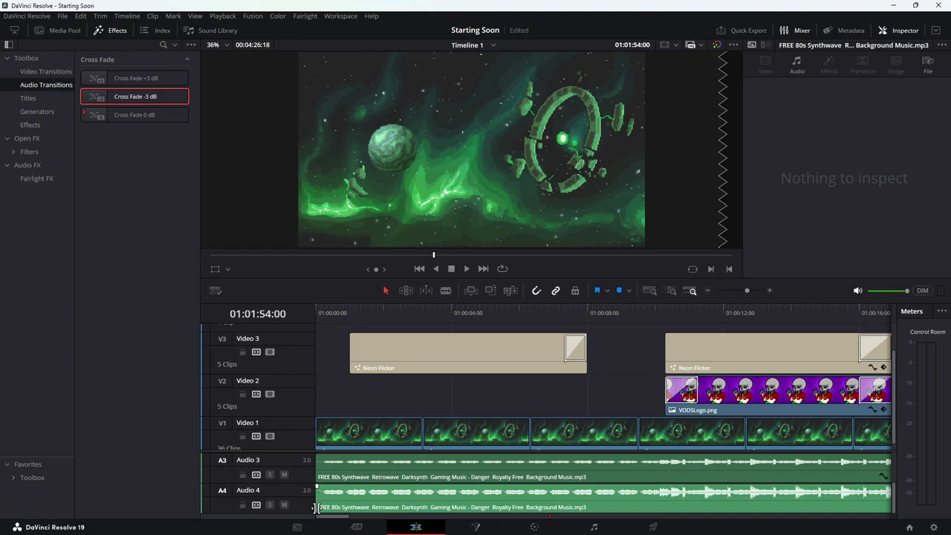
left_click(364, 471)
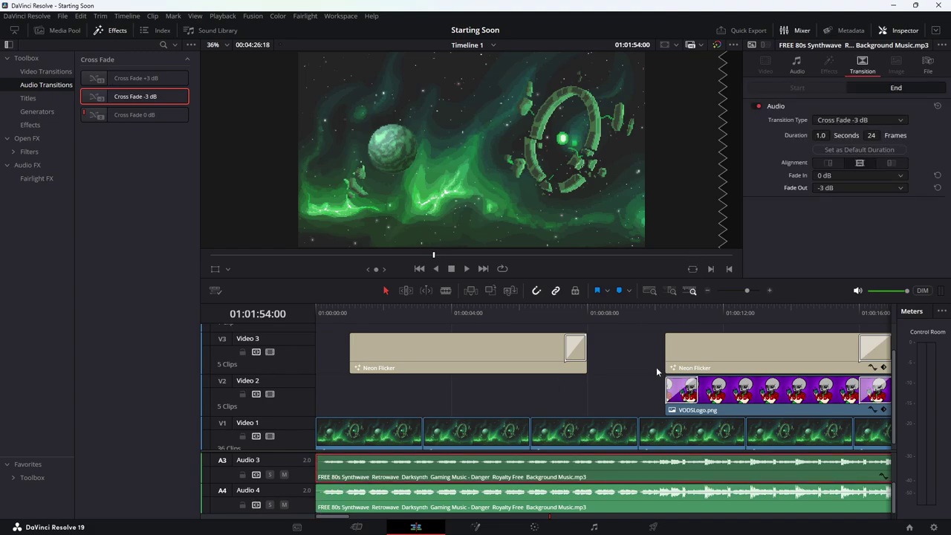
left_click(796, 65)
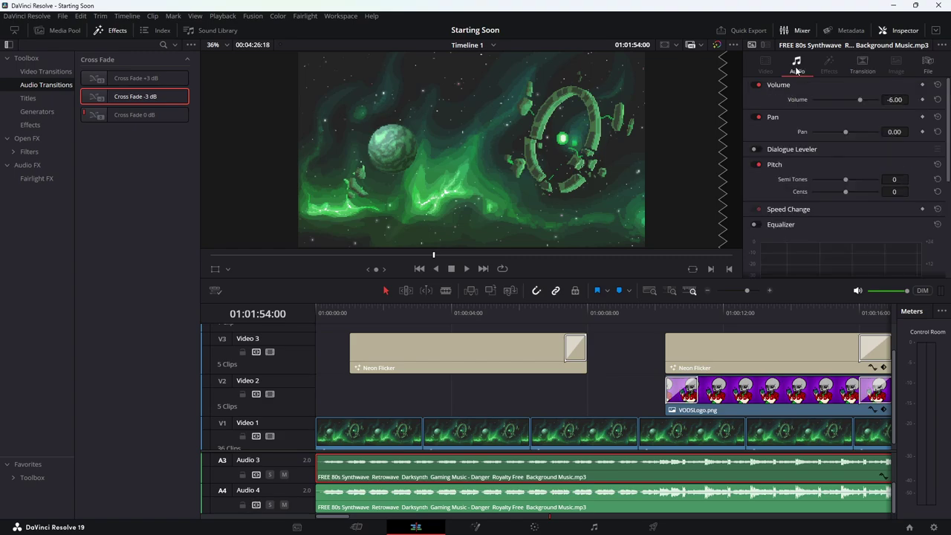
left_click(599, 505)
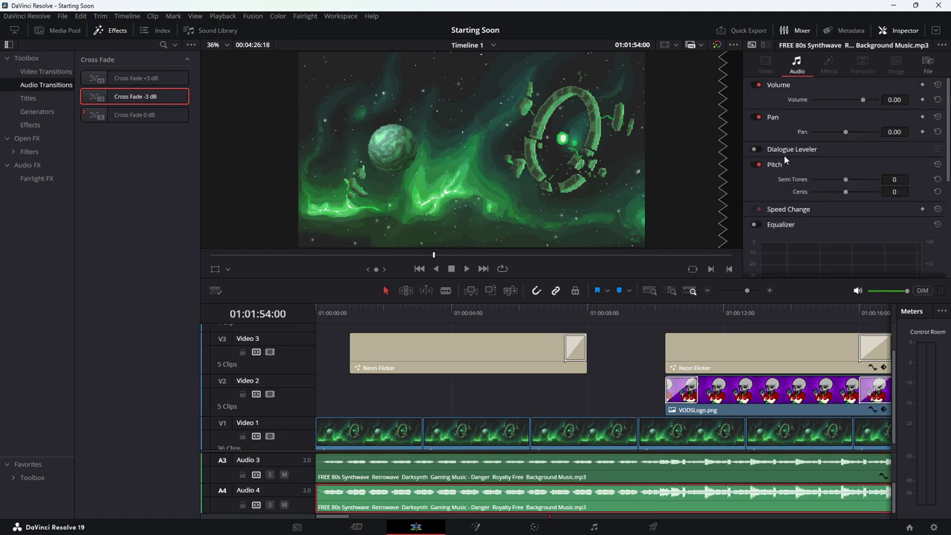
left_click(891, 102)
type("-6")
key("Return")
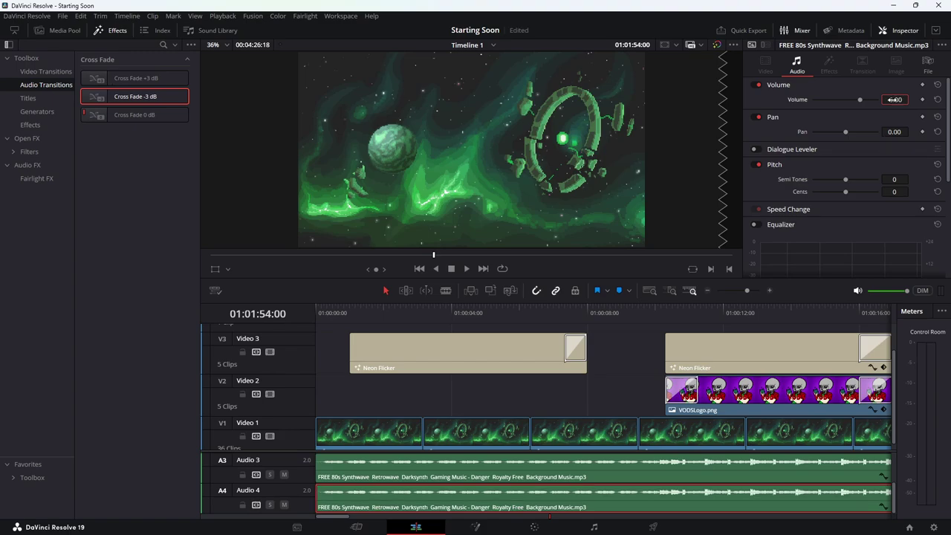
key("ctrl+s")
Split the Audio 4 music at 01:01:54:00, where the video ends
scroll(750, 307, "down", 5)
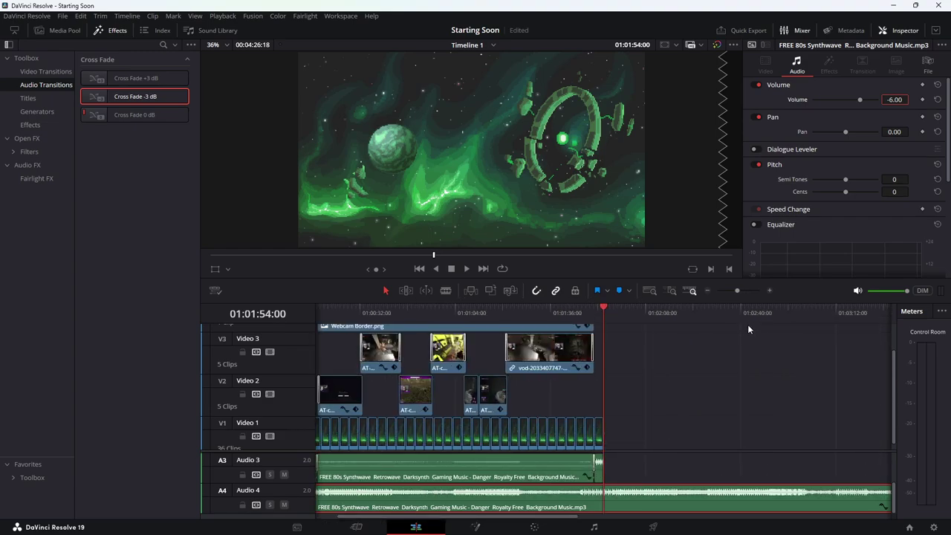
left_click(443, 292)
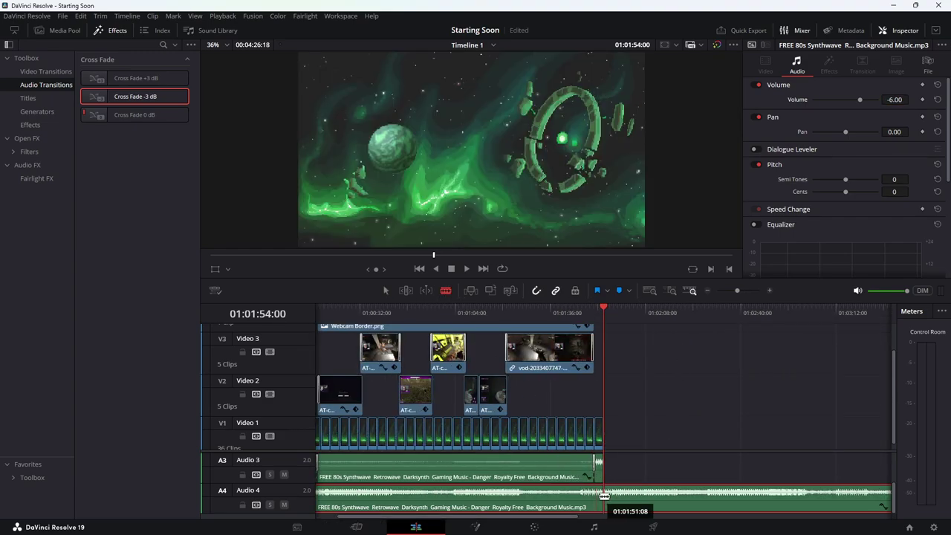
left_click(605, 494)
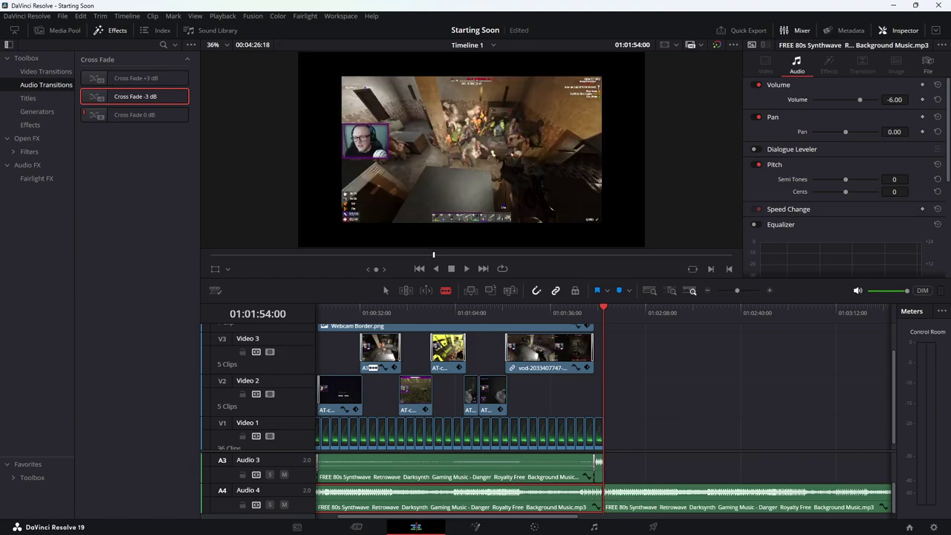
Delete the Audio 4 music before the cut and move the remaining part onto Audio 3, directly after the last music clip
left_click(384, 290)
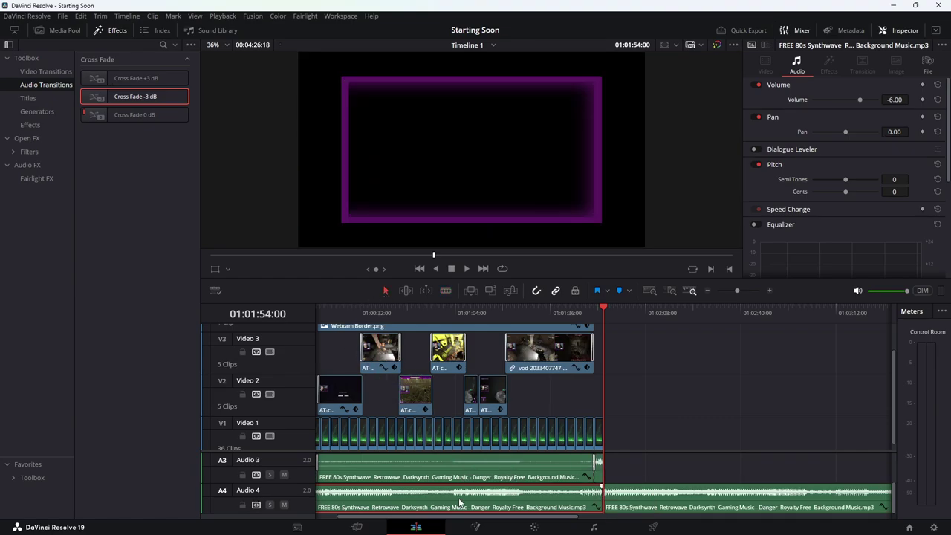
key("Delete")
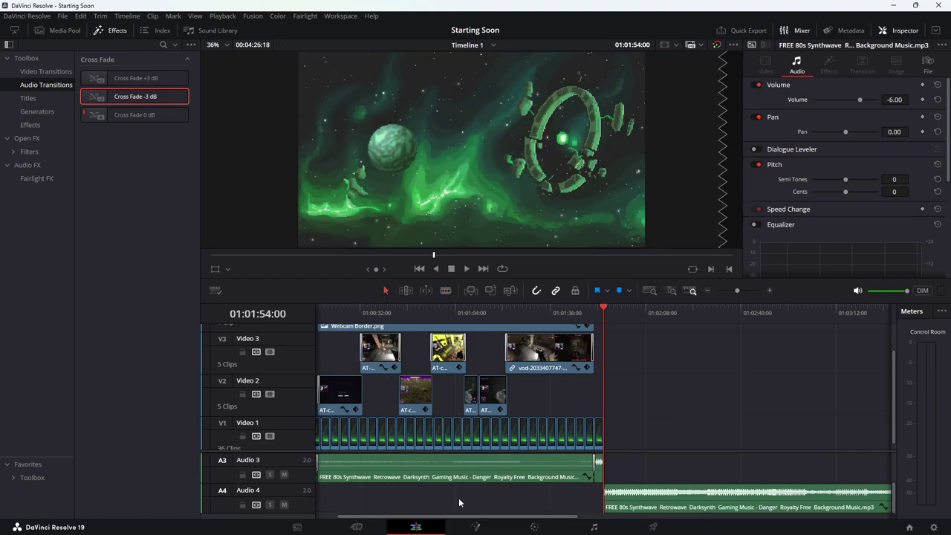
left_click_drag(615, 499, 613, 464)
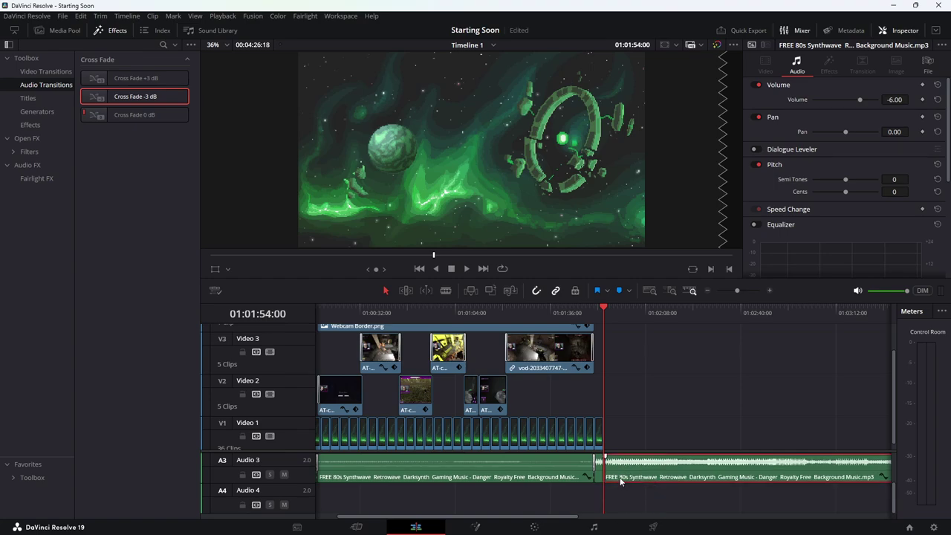
Play the end of the timeline across the new music join on Audio 3
left_click(562, 309)
key("space")
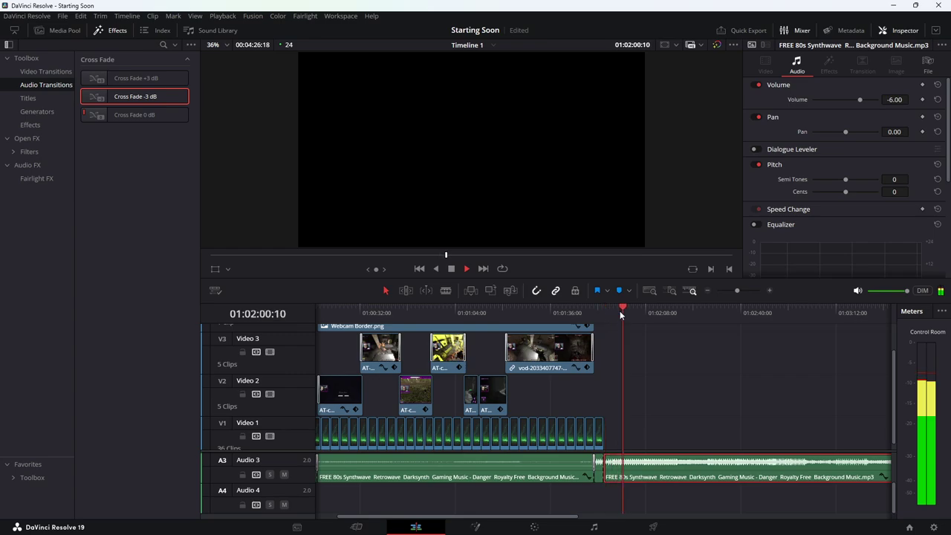
key("space")
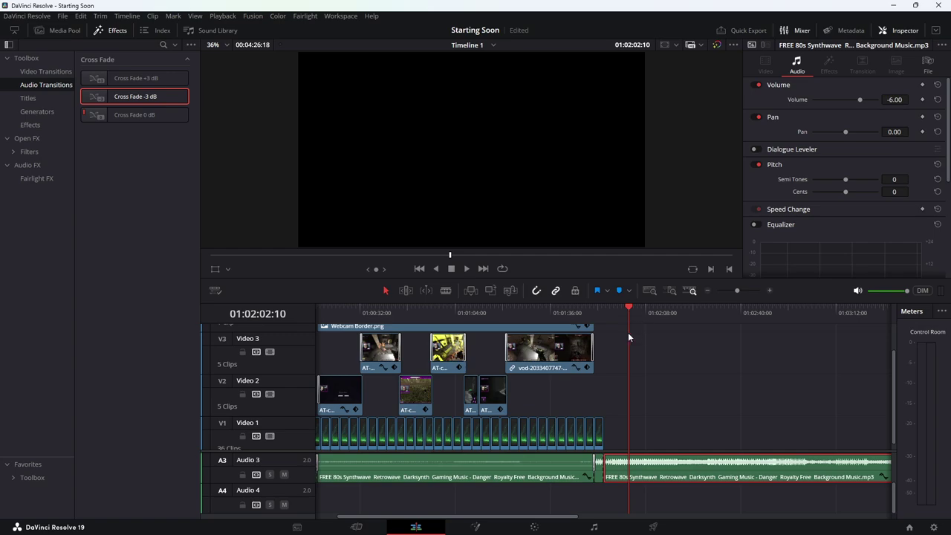
Paste two more copies of Space Background by _Plus.mp4 back to back at the end of Video 1, extending the background to 01:02:00:08
scroll(627, 332, "left", 2)
scroll(676, 335, "up", 5)
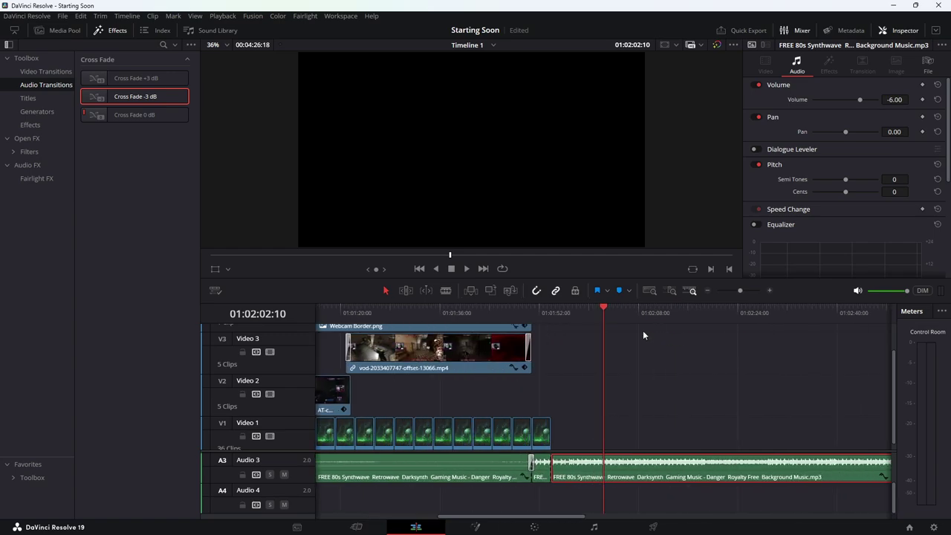
left_click(453, 307)
scroll(437, 373, "down", 2)
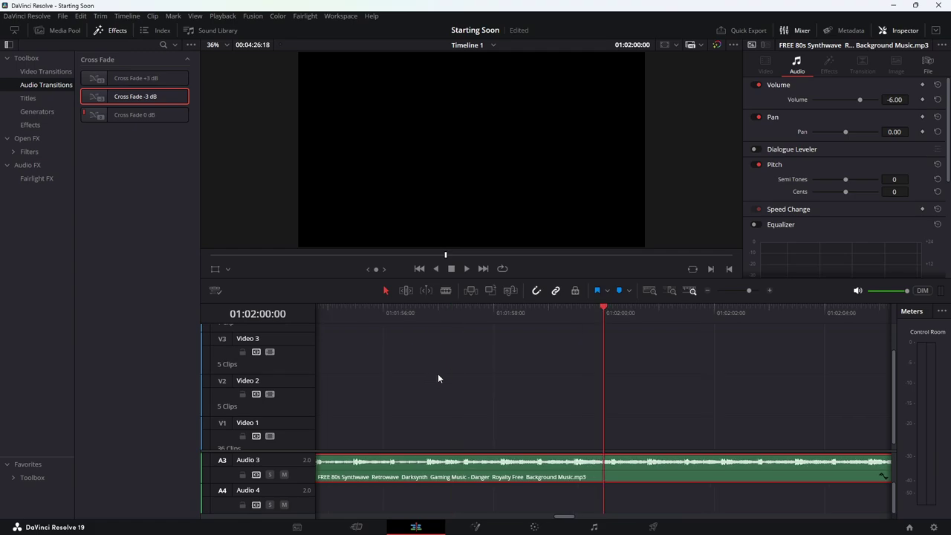
scroll(438, 378, "down", 1)
left_click(381, 437)
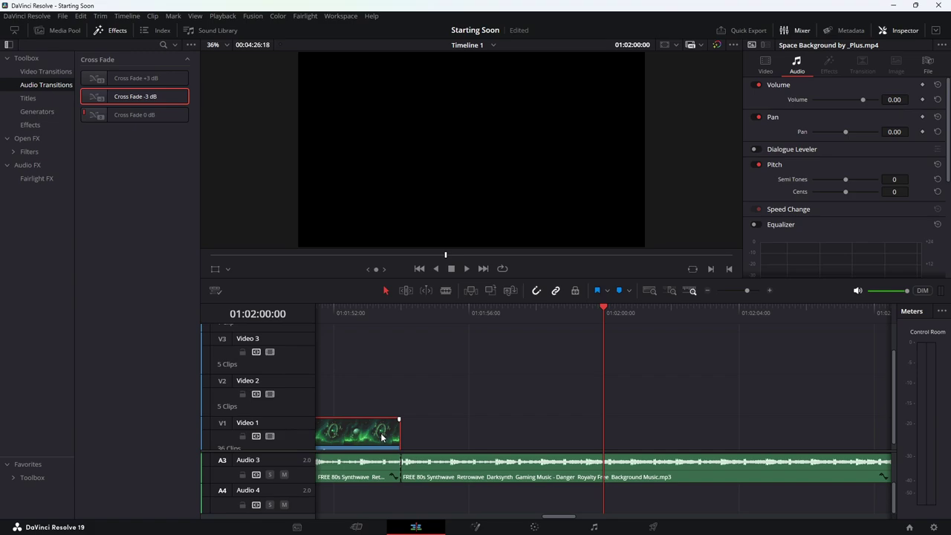
key("ctrl+v")
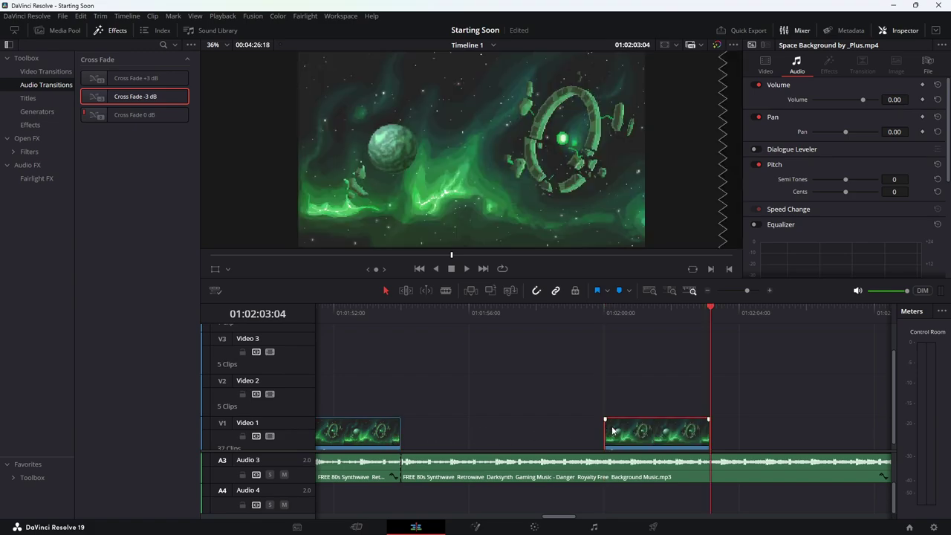
left_click_drag(612, 430, 420, 446)
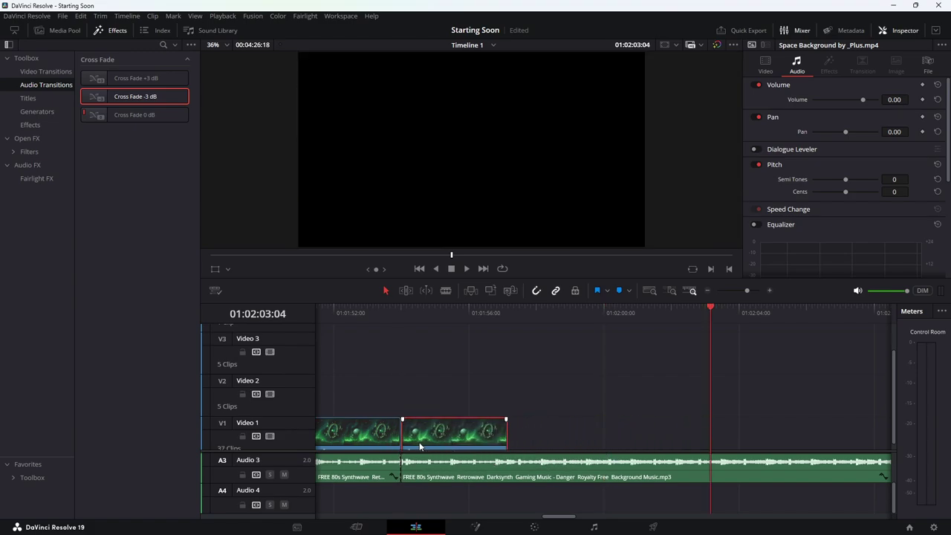
key("ctrl+v")
left_click_drag(758, 420, 555, 449)
left_click(610, 311)
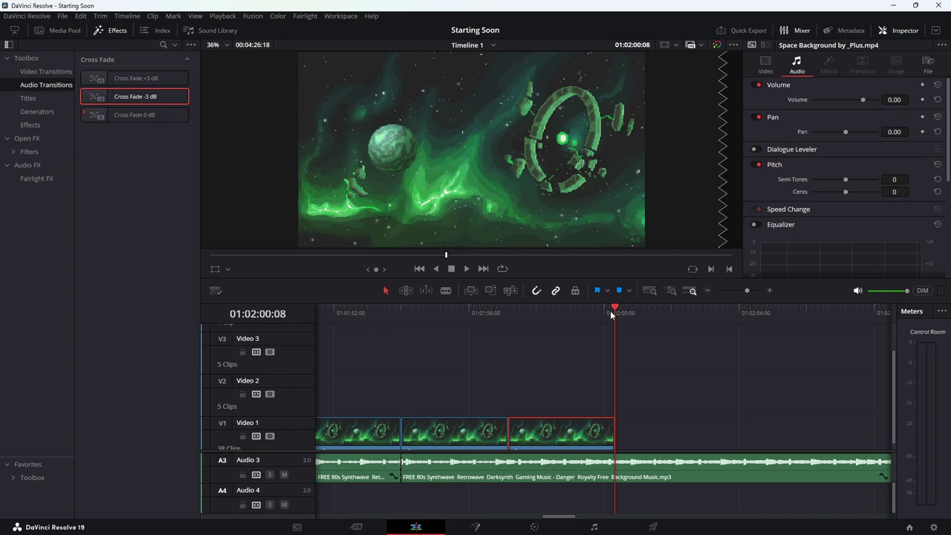
Add a Neon Flicker title to Video 2 starting at 01:01:51:08, above the closing space background
scroll(548, 363, "down", 1)
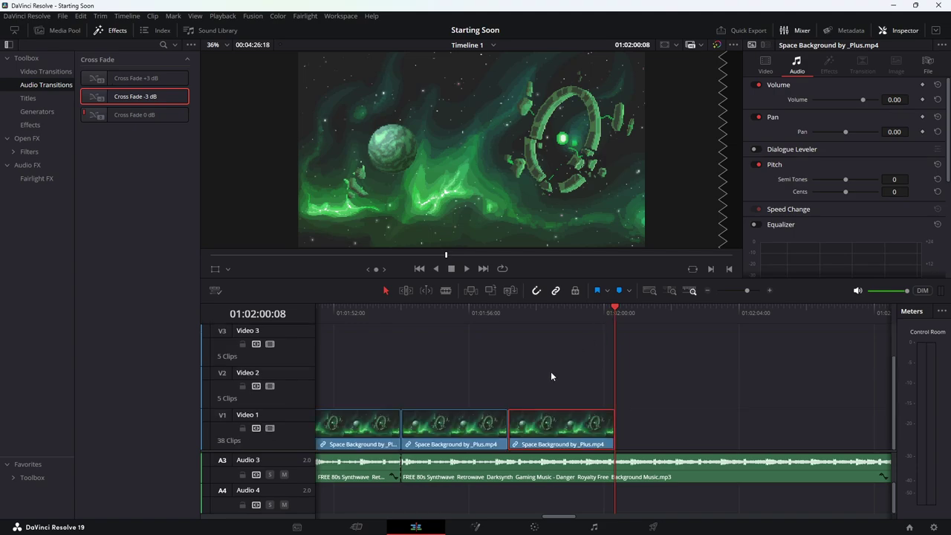
scroll(550, 375, "down", 2)
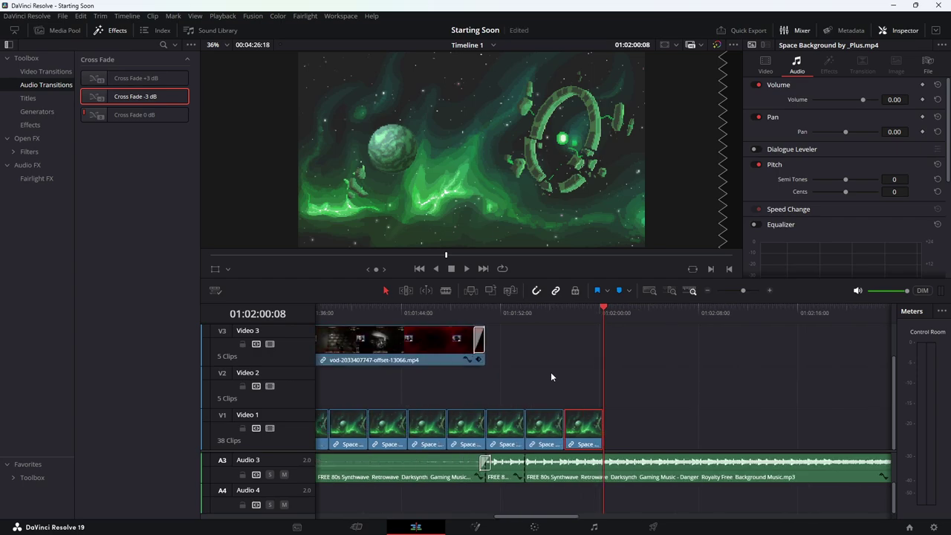
left_click(492, 311)
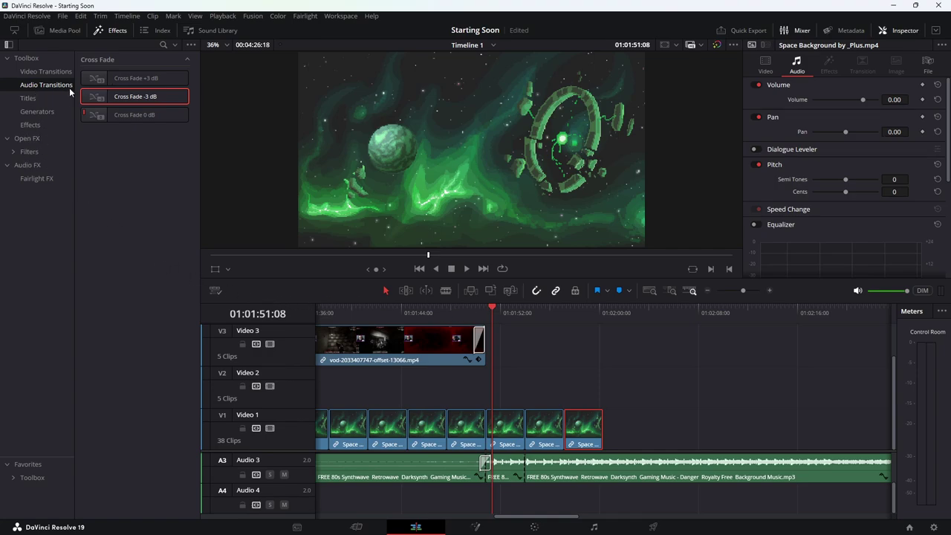
left_click(30, 98)
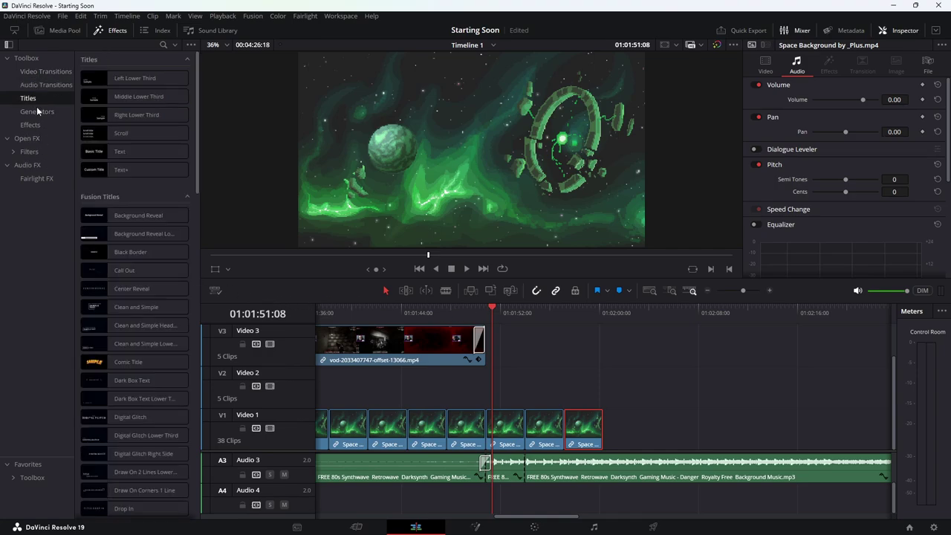
scroll(133, 440, "down", 5)
scroll(133, 444, "down", 3)
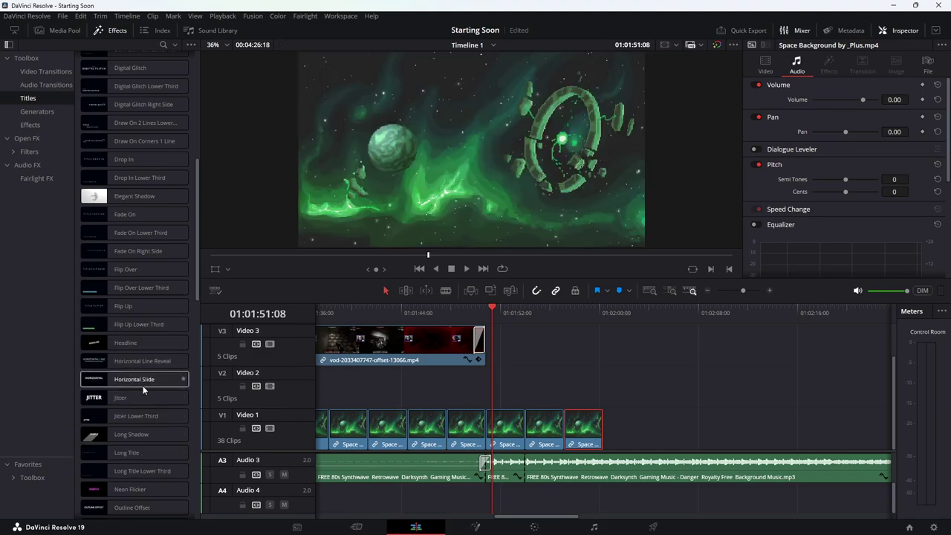
scroll(137, 399, "down", 3)
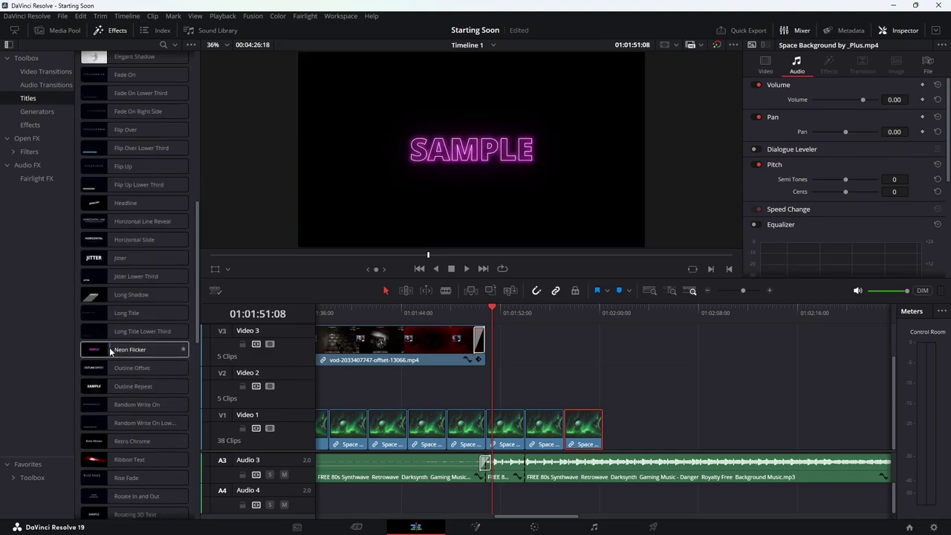
left_click_drag(105, 350, 536, 371)
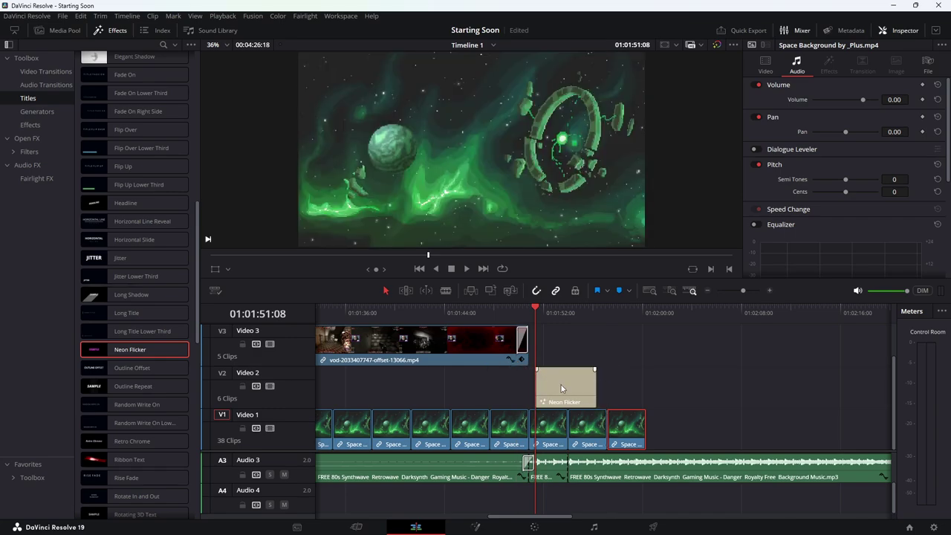
Change the Neon Flicker title text to "THANK YOU FOR THE SUPPORT", broken into three lines after "YOU" and "THE"
left_click(567, 309)
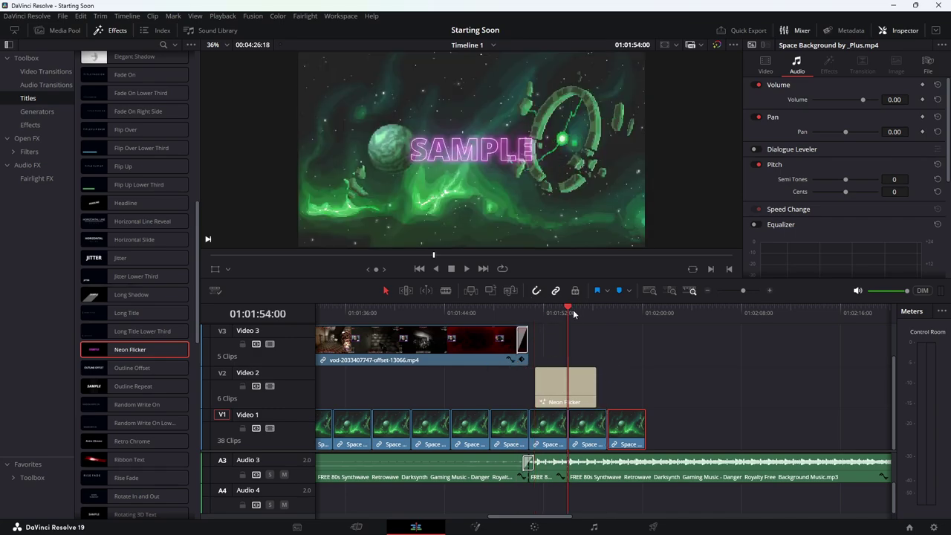
left_click(585, 391)
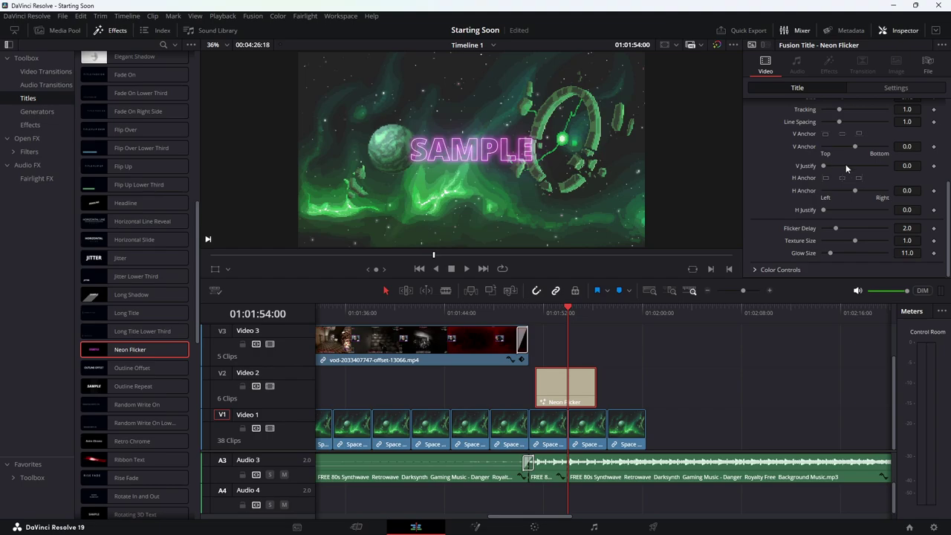
left_click(783, 146)
double_click(782, 139)
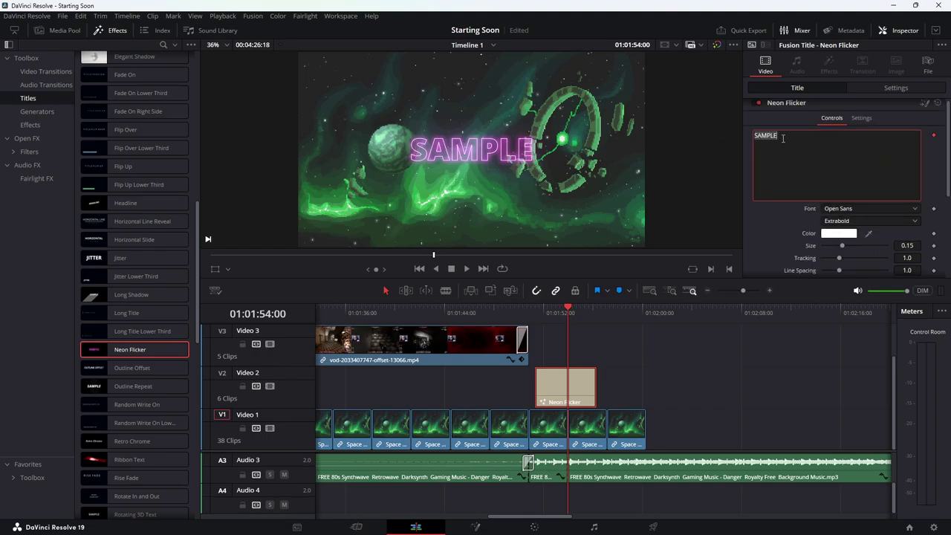
type("TH")
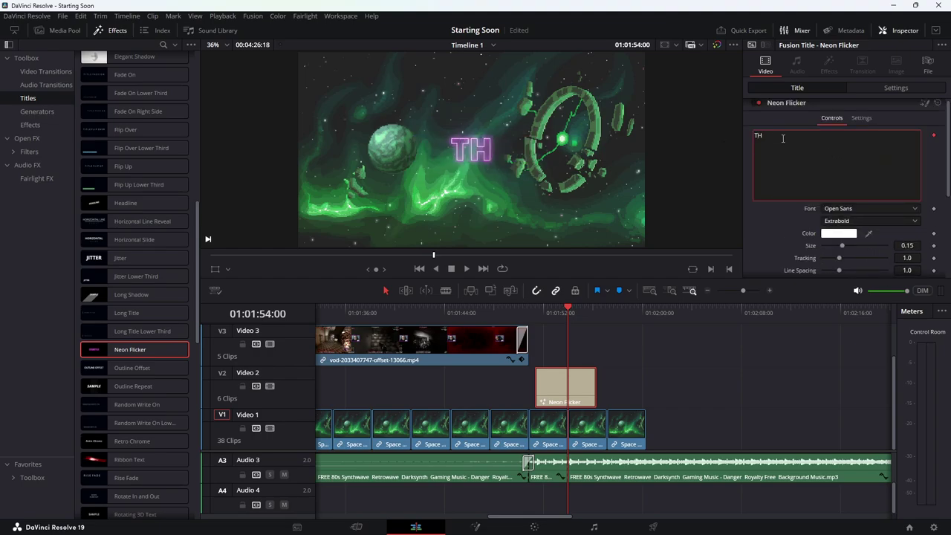
type("ANK YOU ")
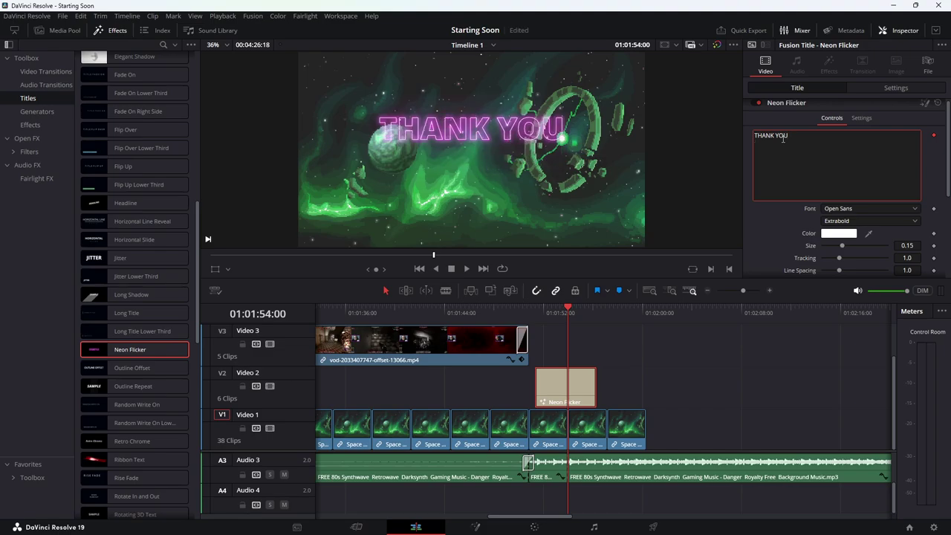
type("FOR THE")
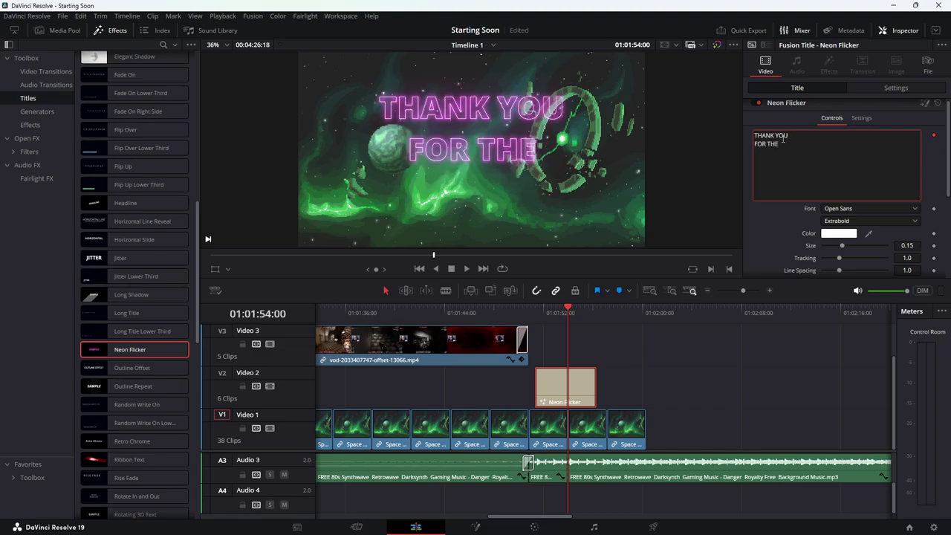
key("Return")
type("SUPPORT")
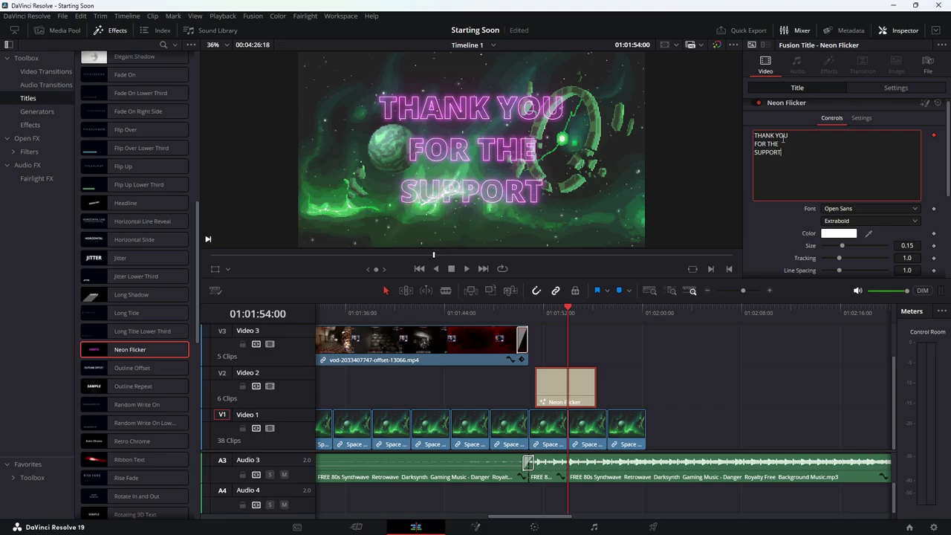
Set the Neon Flicker title's font to Impact and its size to 0.185
left_click(854, 210)
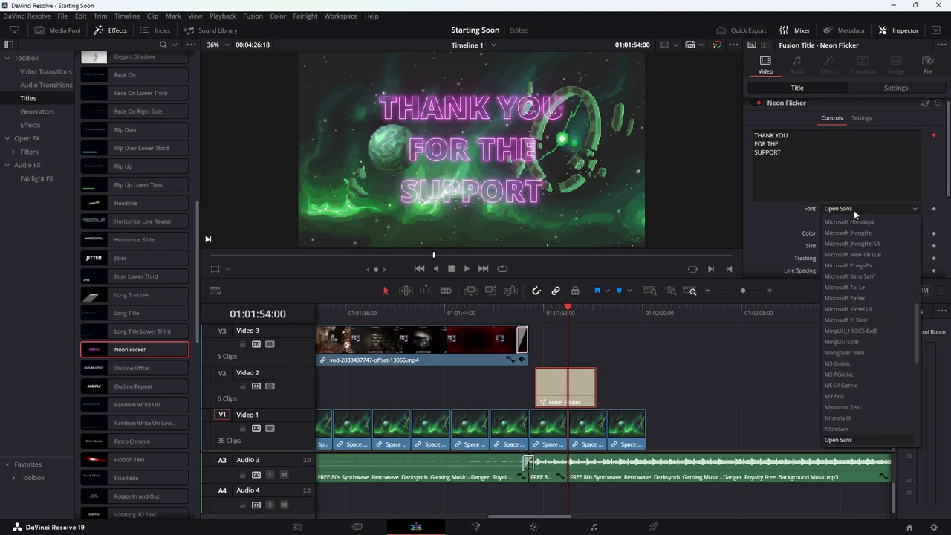
scroll(860, 334, "up", 6)
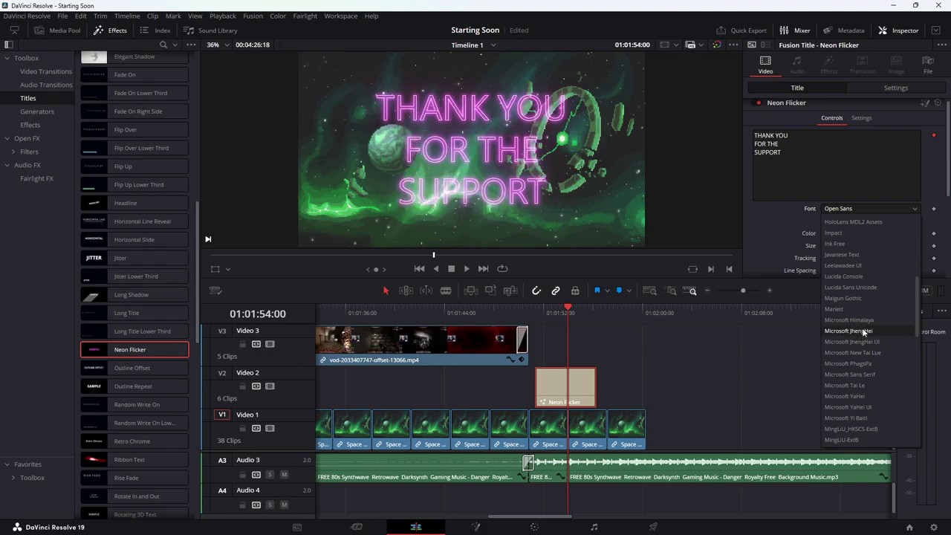
left_click(846, 268)
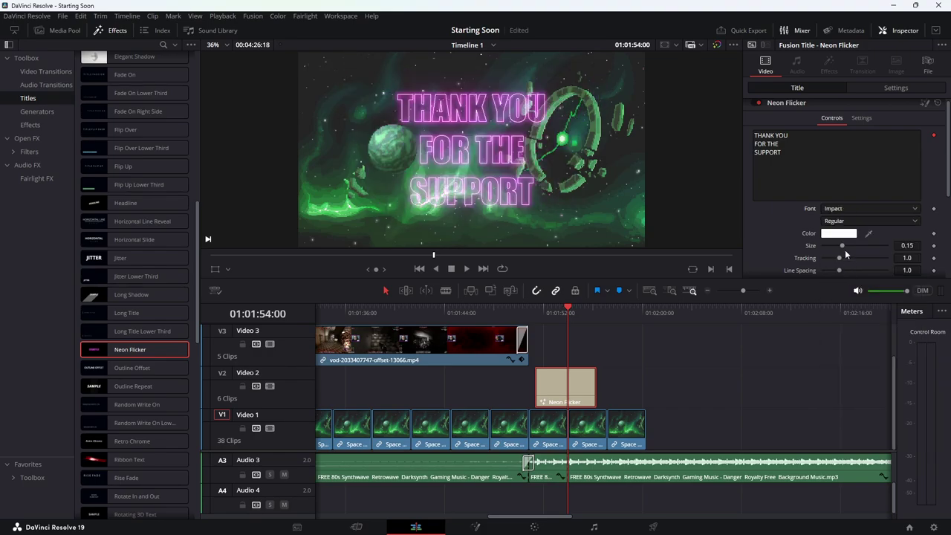
left_click_drag(842, 246, 847, 246)
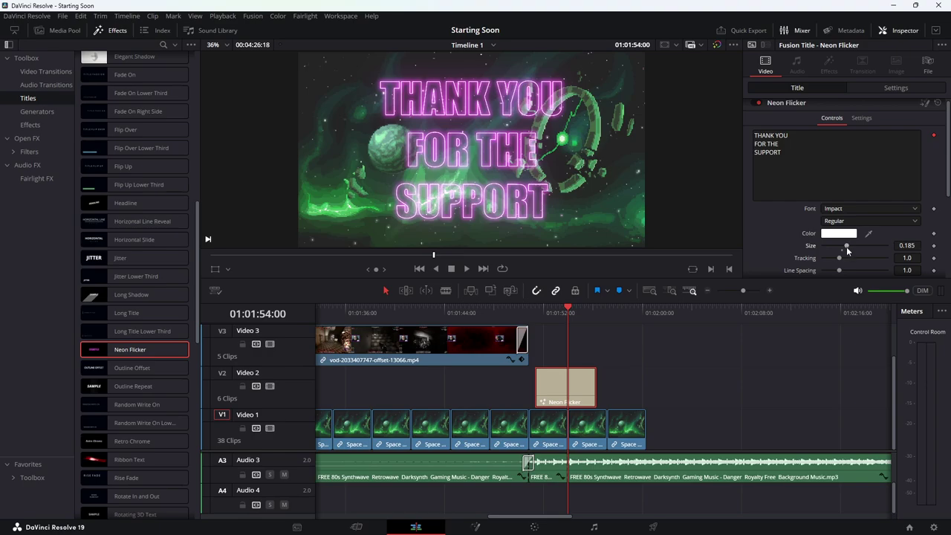
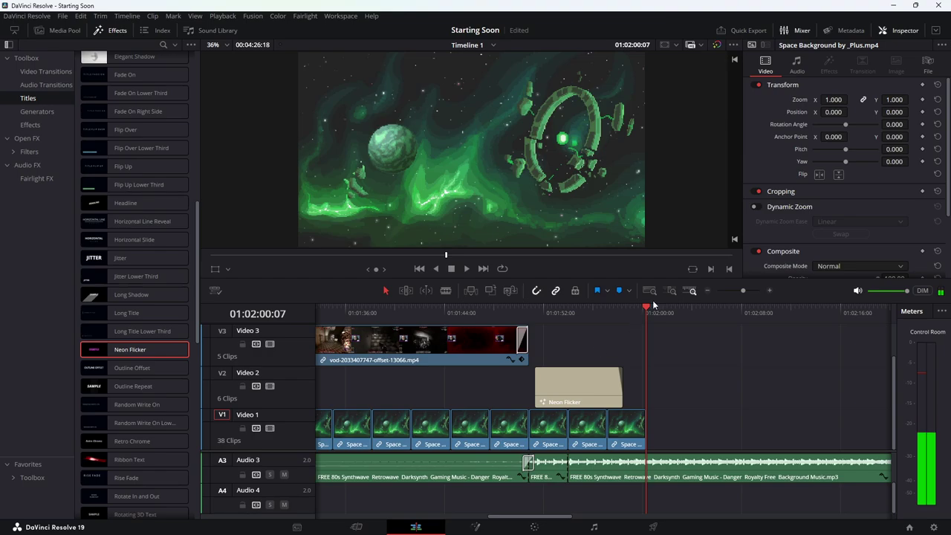
Split the Audio 3 music at 01:02:00:08, where the space background ends, and delete the part after the cut
left_click(645, 309)
left_click_drag(645, 309, 646, 307)
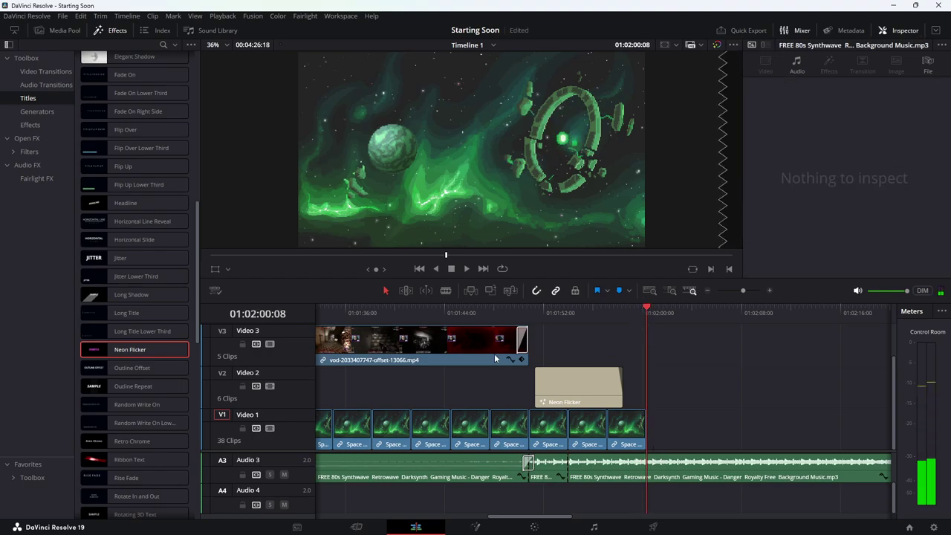
left_click(446, 291)
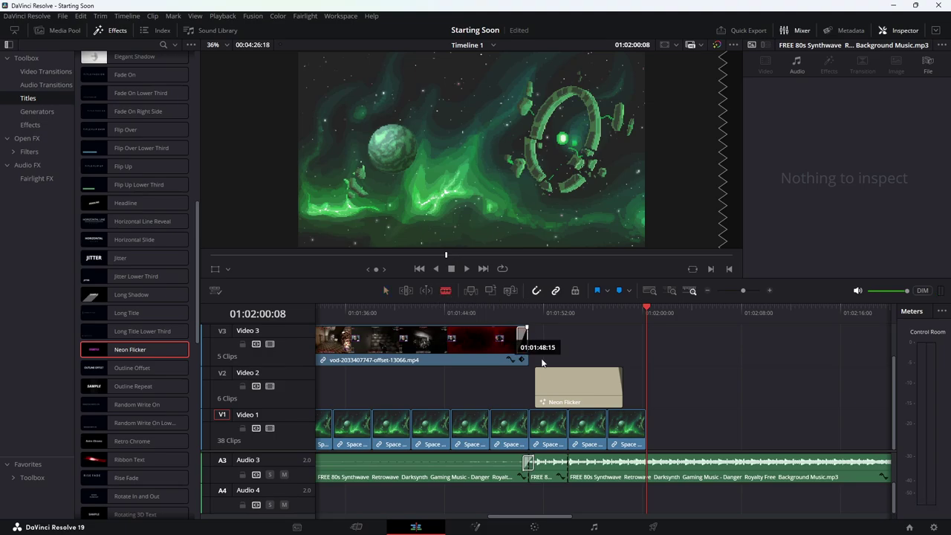
left_click(649, 461)
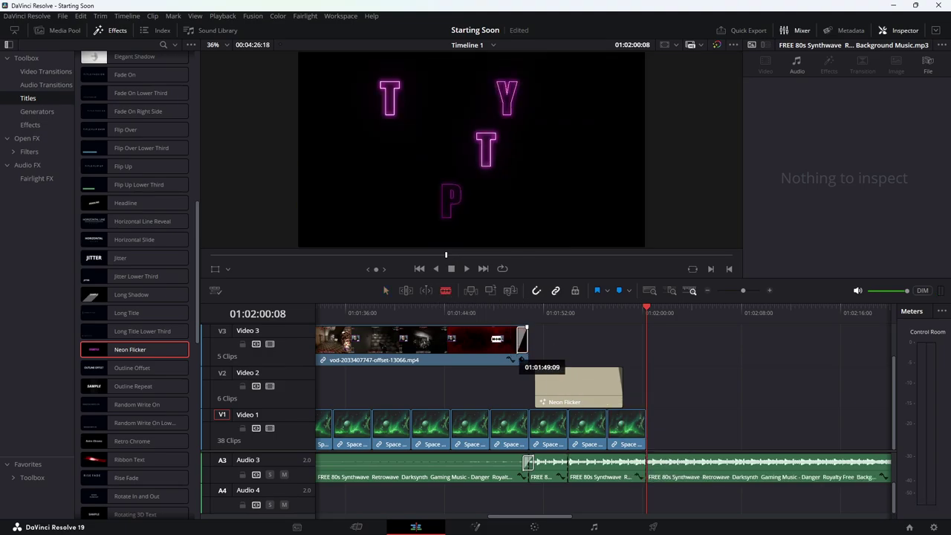
left_click(384, 291)
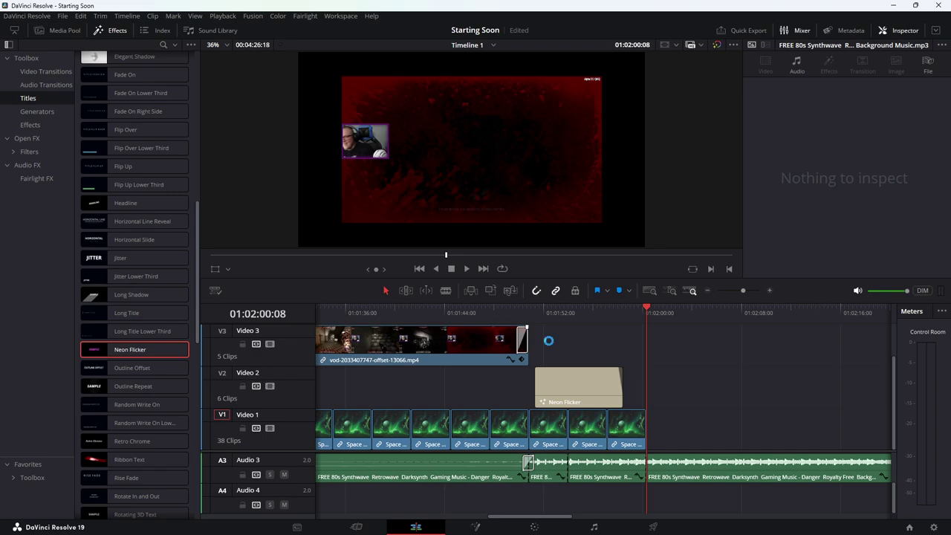
left_click(689, 461)
key("Delete")
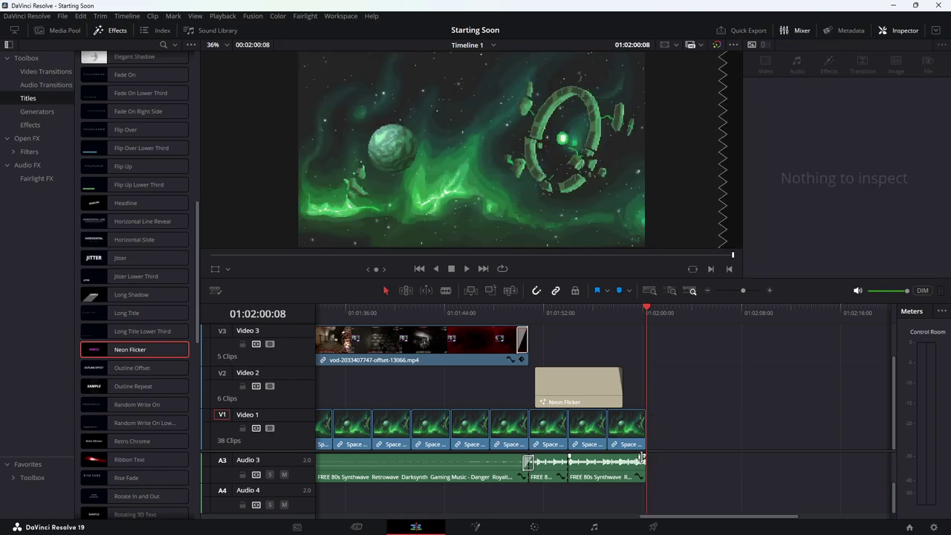
Give the end of the Audio 3 music a very short fade-out and play back the ending from 01:01:58:11
left_click_drag(645, 457, 643, 456)
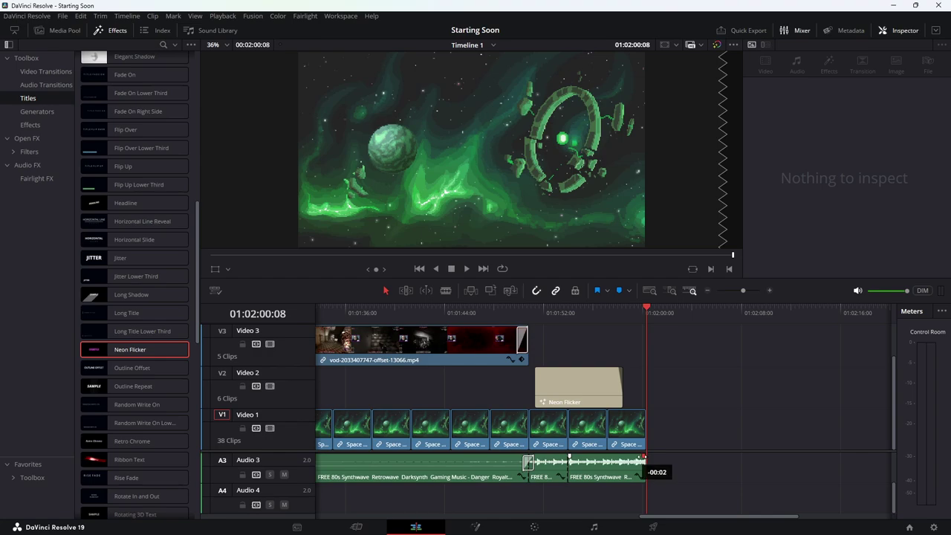
left_click_drag(642, 457, 642, 456)
left_click_drag(642, 457, 642, 457)
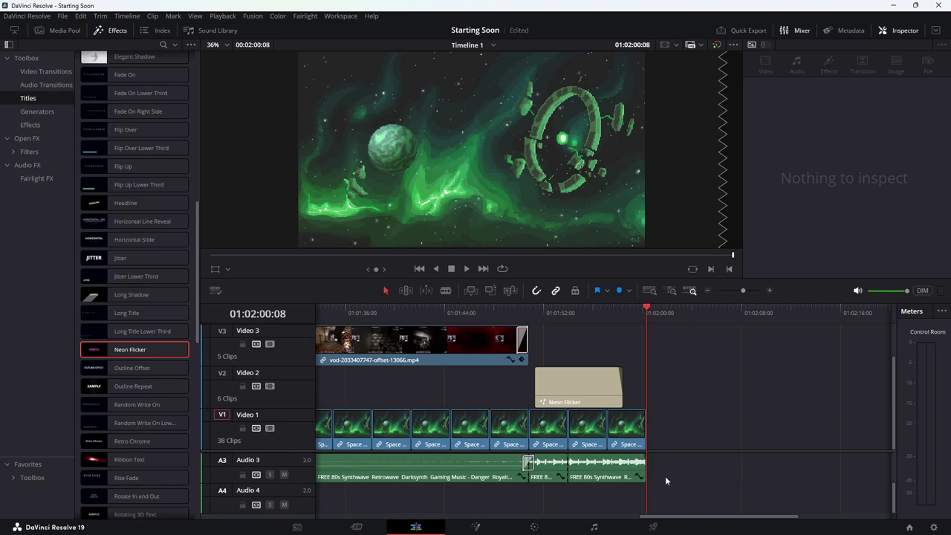
left_click(625, 309)
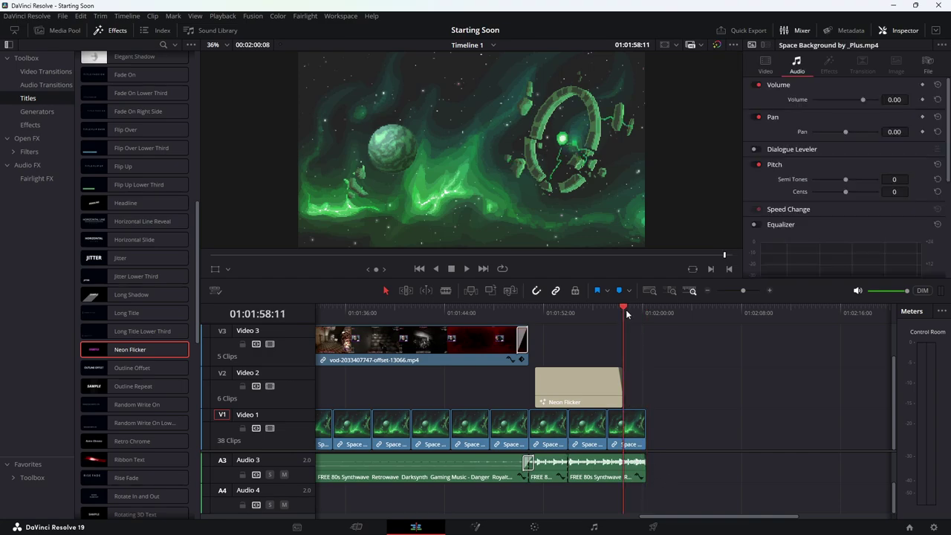
key("space")
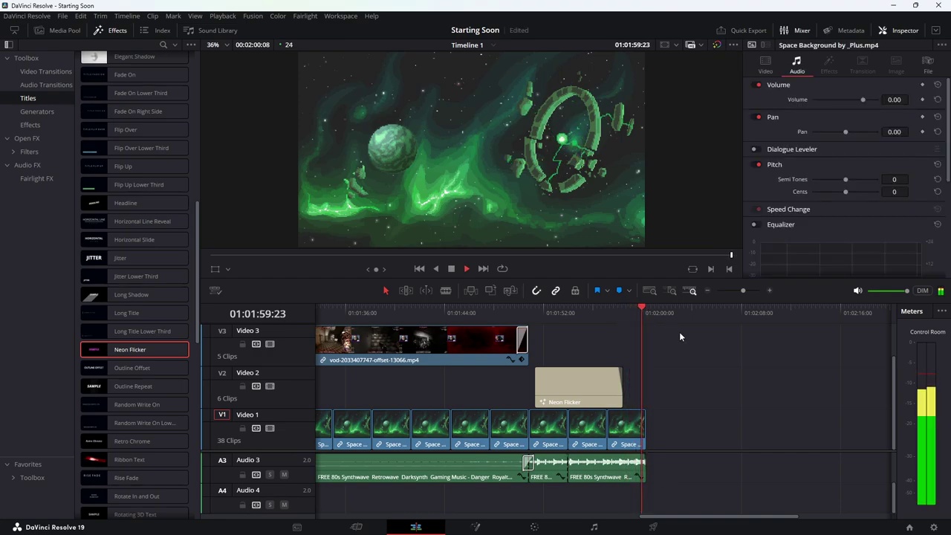
Add a short fade-out to the last space background clip on Video 1 and play the ending
left_click_drag(645, 409, 640, 411)
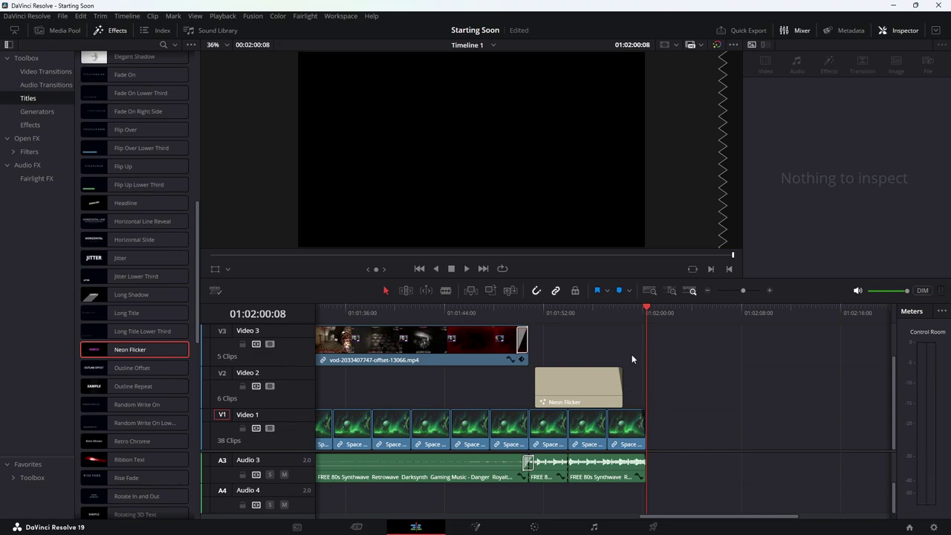
left_click(627, 313)
key("space")
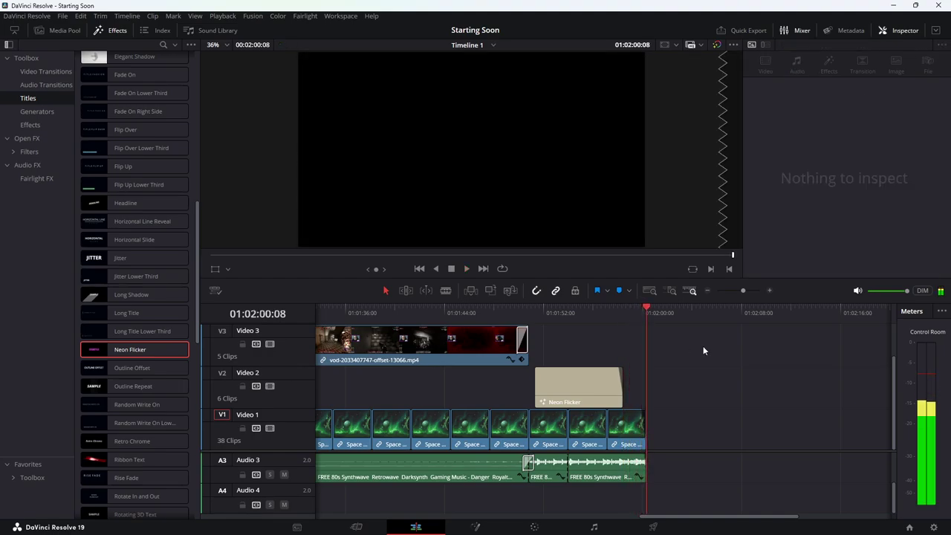
key("ctrl+z")
key("ctrl+shift+z")
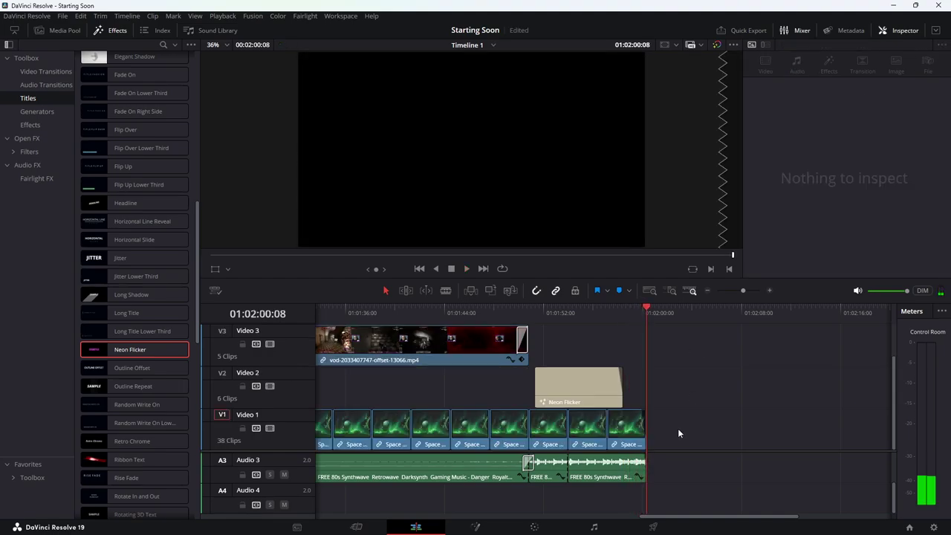
Play the timeline from 01:00:01:00 through the intro titles and first gameplay clips to review the edit
scroll(678, 433, "down", 5)
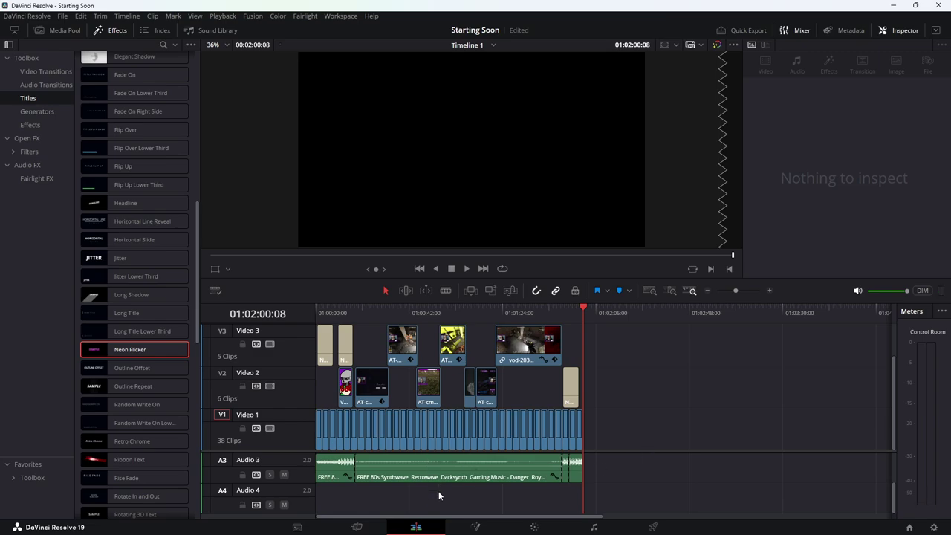
left_click(318, 308)
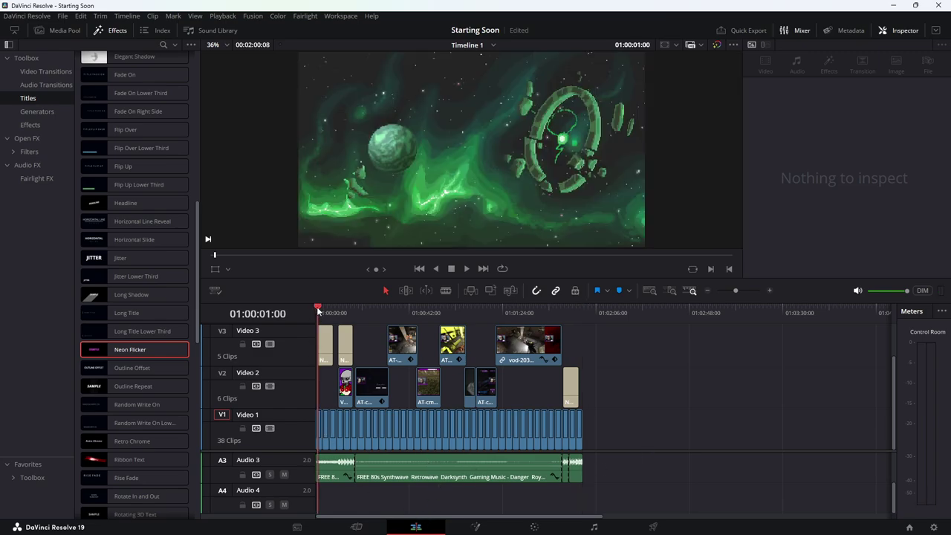
key("space")
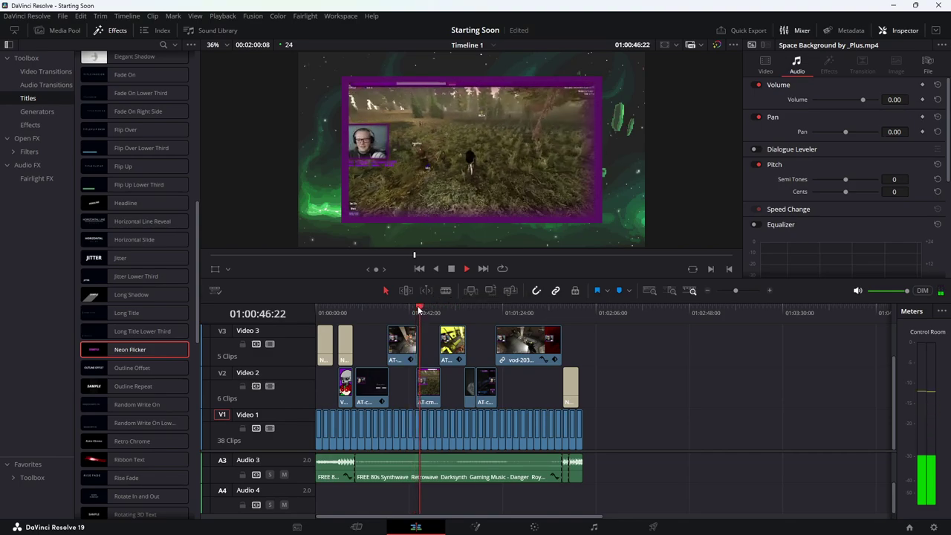
left_click(451, 269)
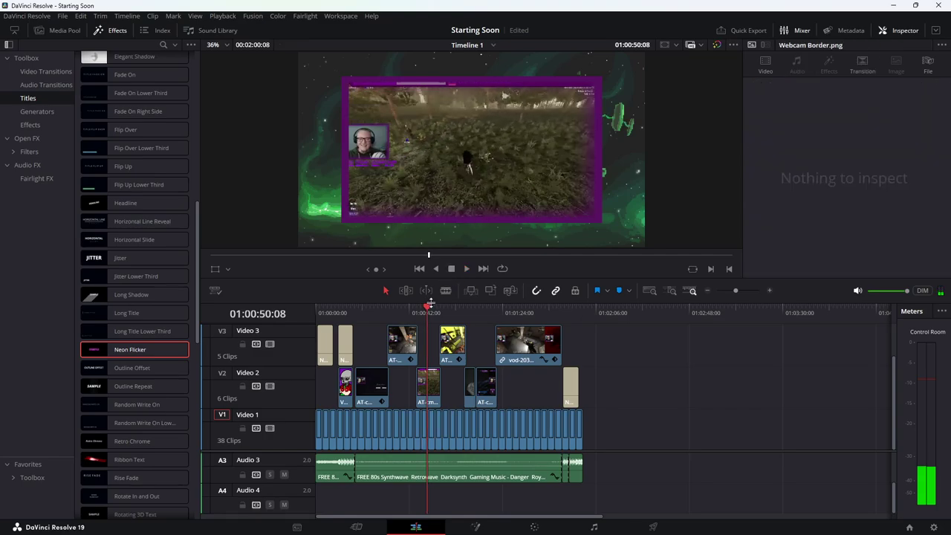
Add a Neon Flicker title on a new Video 5 track at 01:00:19:00, above the webcam border
left_click_drag(427, 307, 365, 311)
left_click(360, 313)
left_click(364, 312)
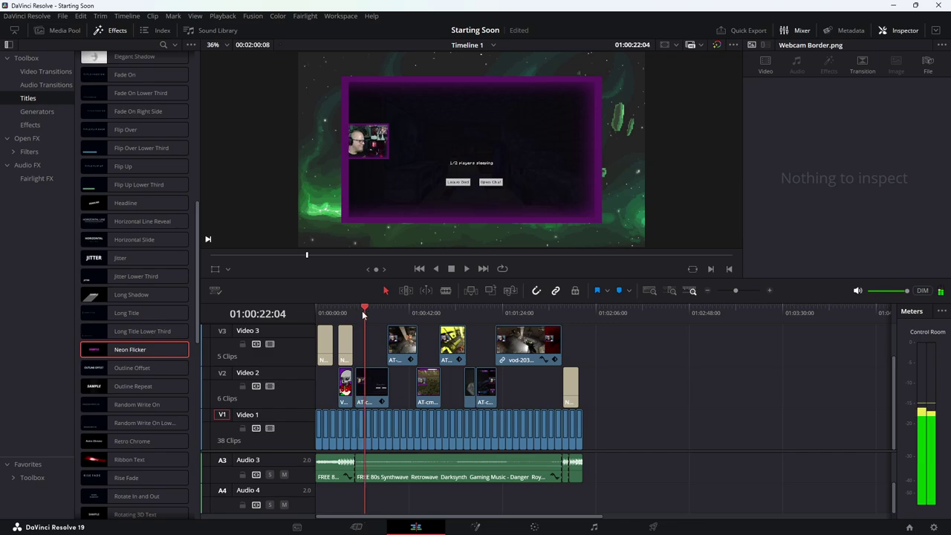
left_click(362, 314)
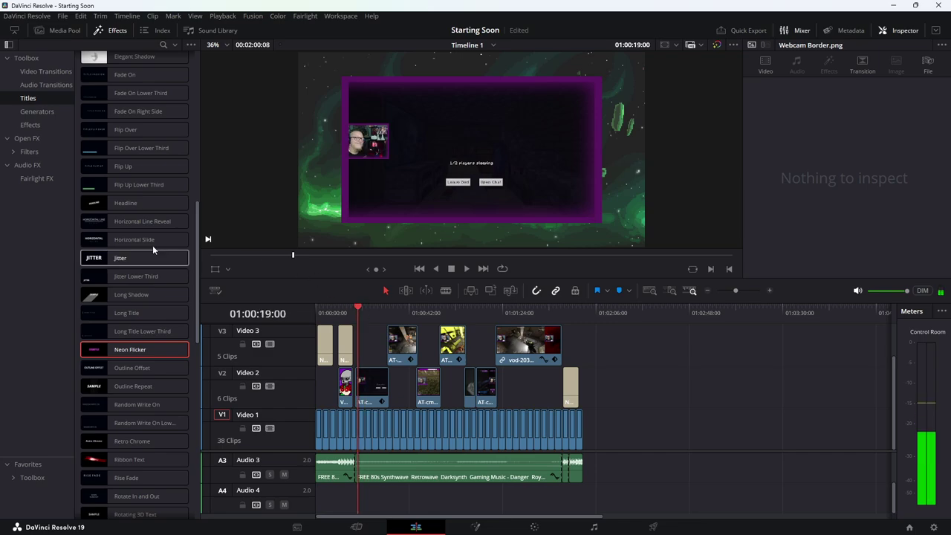
mouse_move(101, 356)
left_click_drag(101, 357, 361, 336)
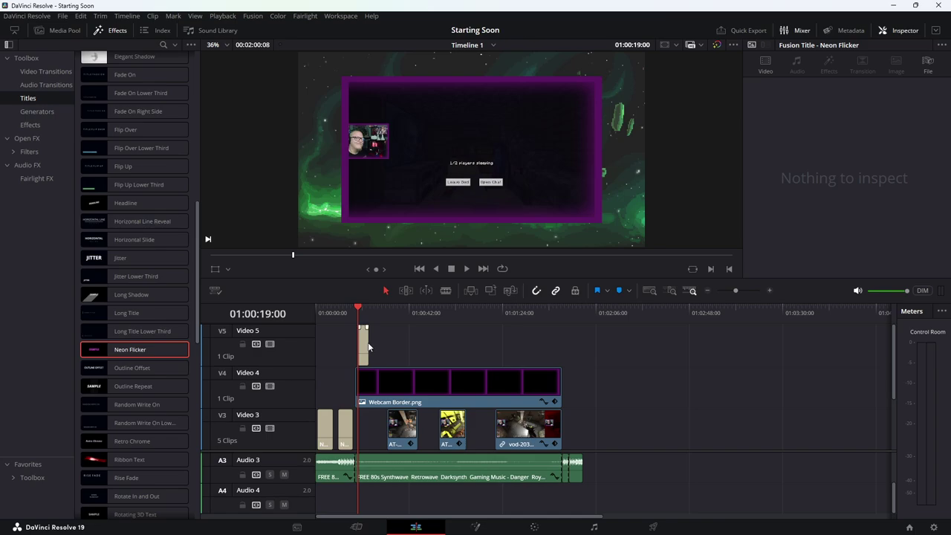
Extend the Neon Flicker title on Video 5 until just before the end of the Webcam Border.png clip
left_click(365, 345)
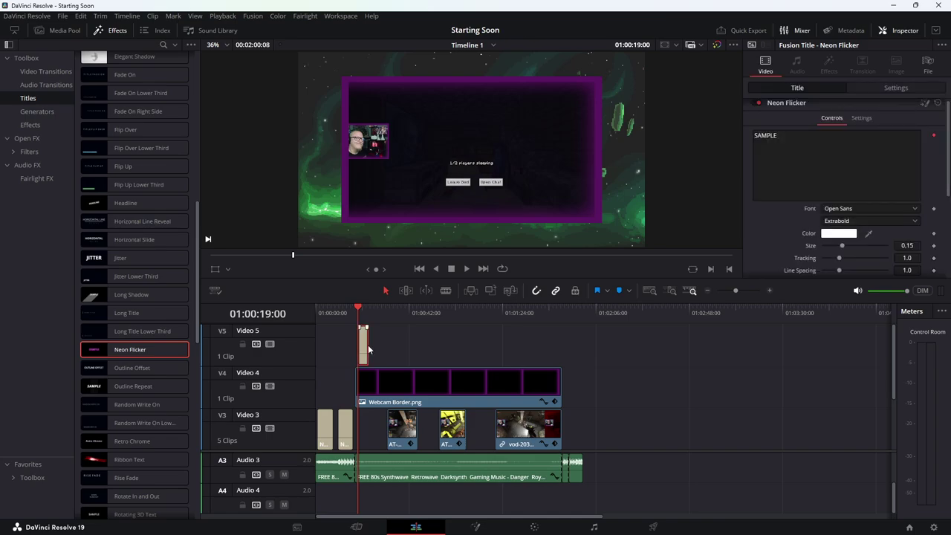
scroll(368, 345, "up", 5)
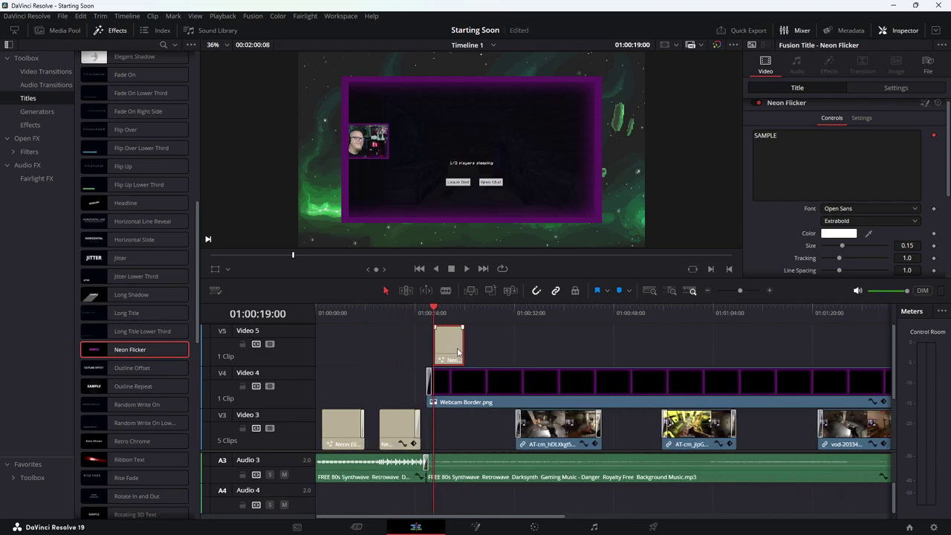
left_click_drag(460, 347, 844, 348)
key("shift+z")
key("shift+z")
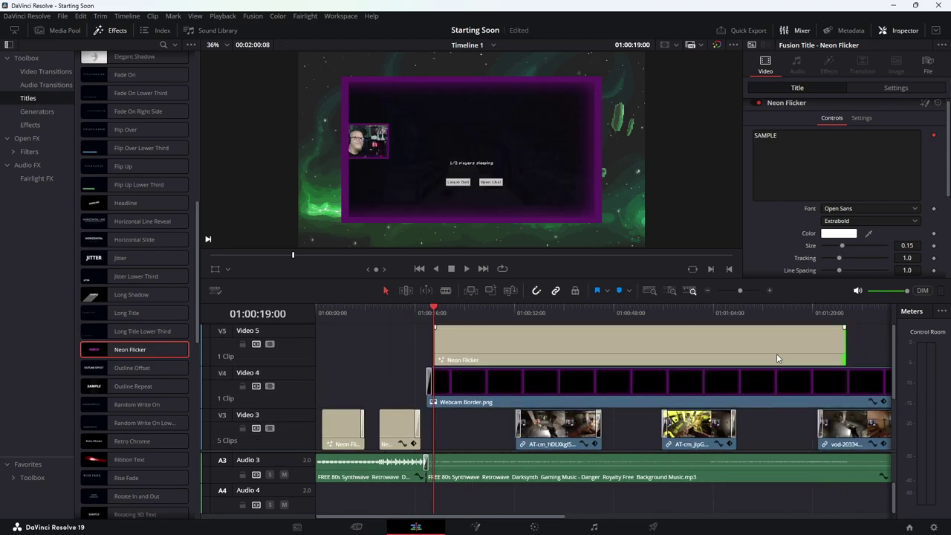
scroll(776, 354, "right", 3)
scroll(776, 353, "right", 5)
left_click_drag(490, 342, 639, 357)
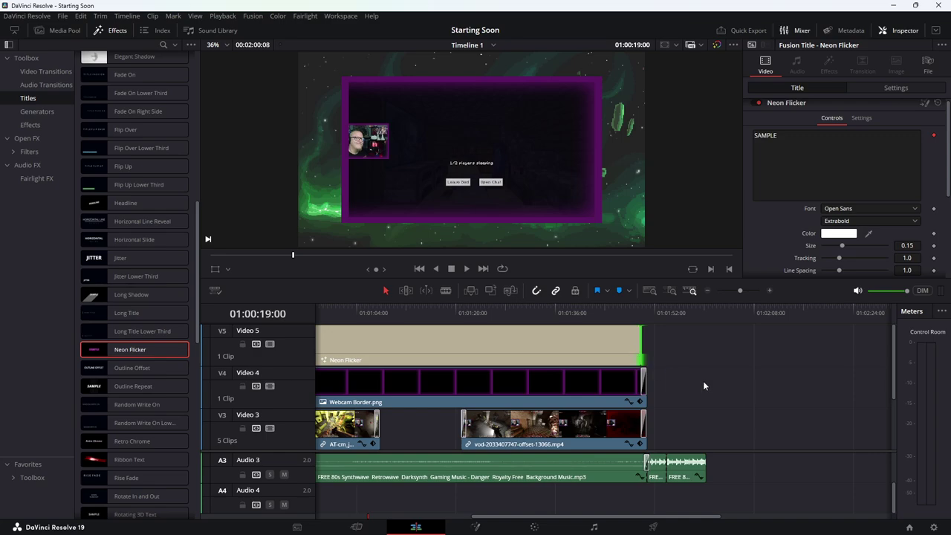
scroll(702, 380, "down", 3)
scroll(702, 380, "up", 2)
scroll(702, 380, "up", 1)
Change the Video 5 title text to "PAST STREAMS" and set its font to Impact
left_click(446, 358)
left_click(780, 135)
key("ctrl+a")
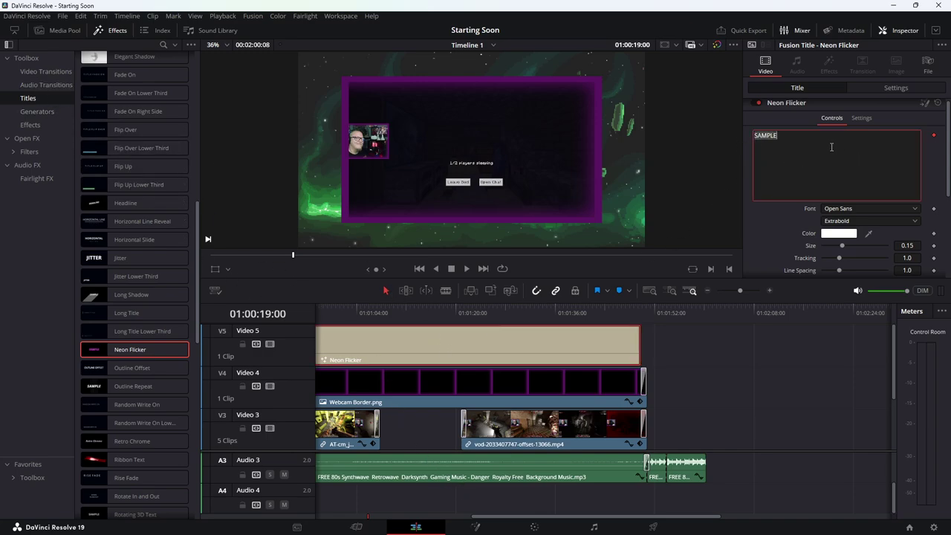
type("P")
left_click(859, 212)
scroll(857, 238, "up", 1)
left_click(846, 234)
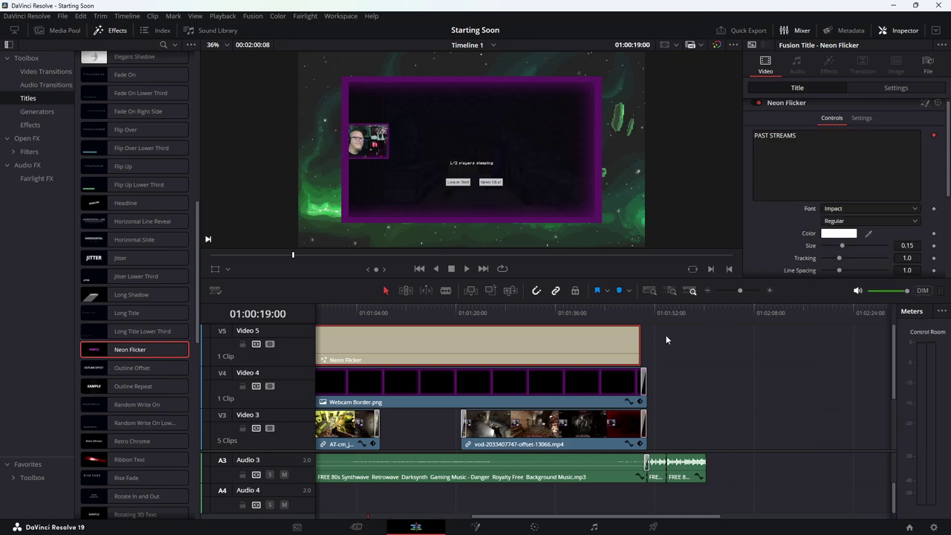
On the Cut page, move the PAST STREAMS title above the gameplay frame, at X position 0 and Y position about 448.2
left_click(358, 527)
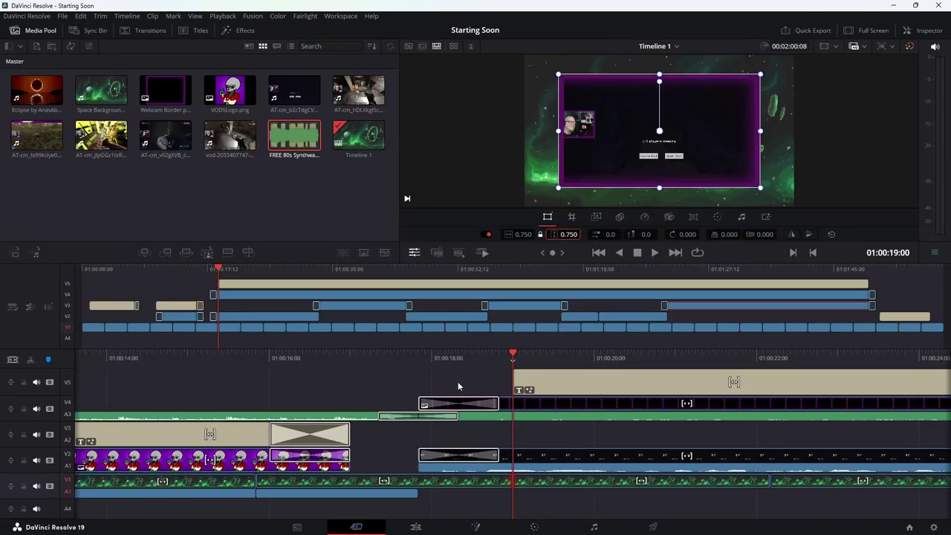
left_click(546, 380)
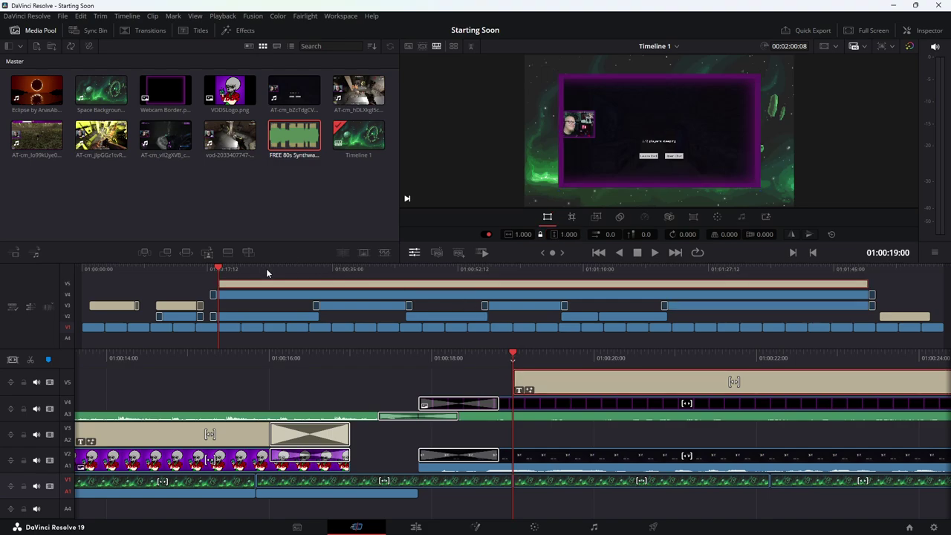
left_click(390, 270)
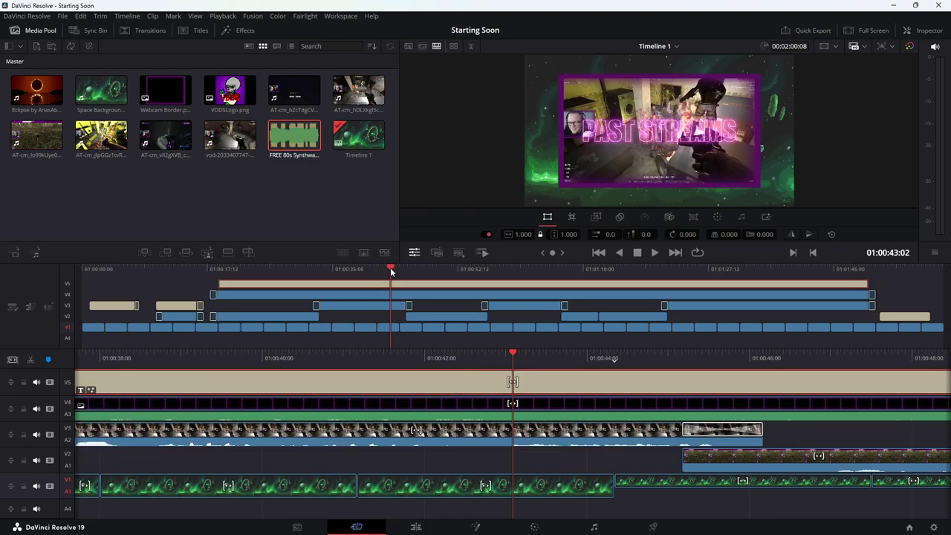
left_click(547, 217)
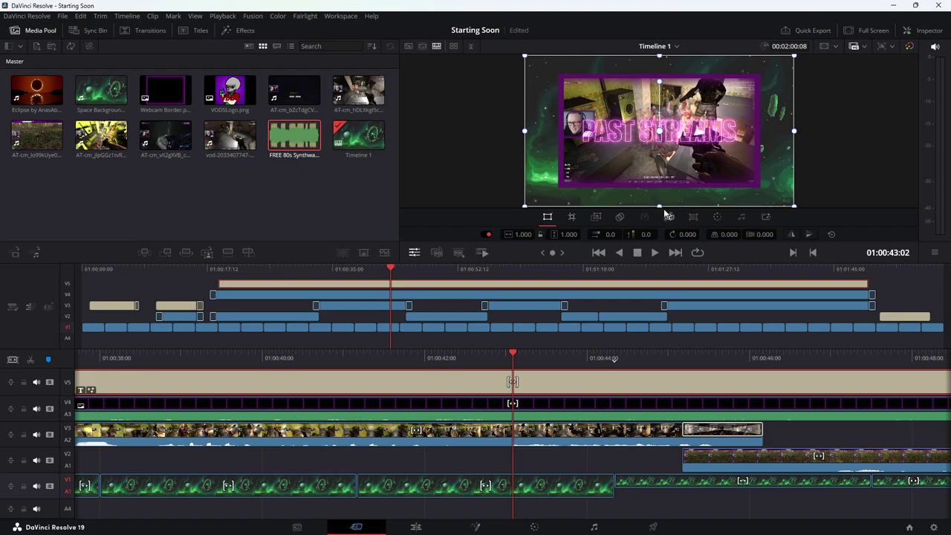
mouse_move(658, 205)
left_mouse_down()
mouse_move(660, 195)
mouse_move(661, 209)
left_mouse_up()
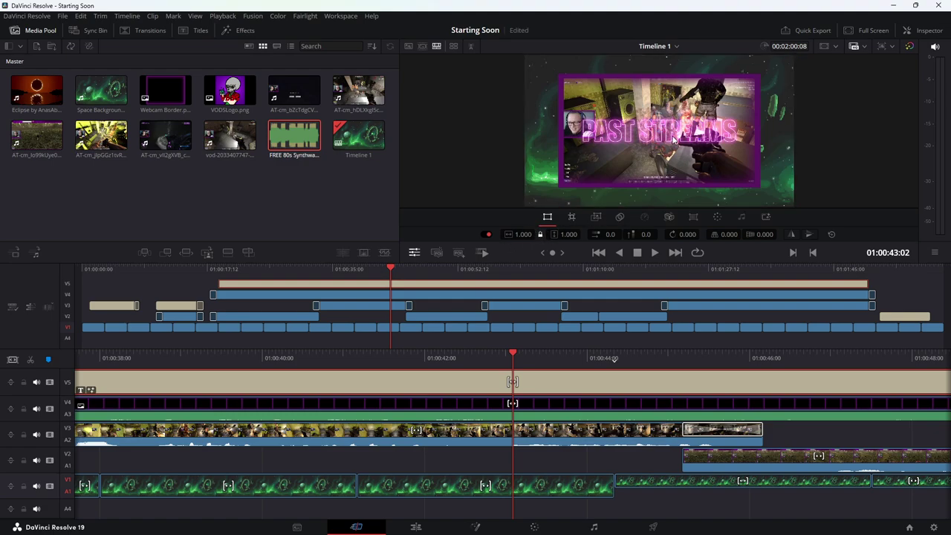
left_click(549, 218)
left_click_drag(657, 143, 660, 80)
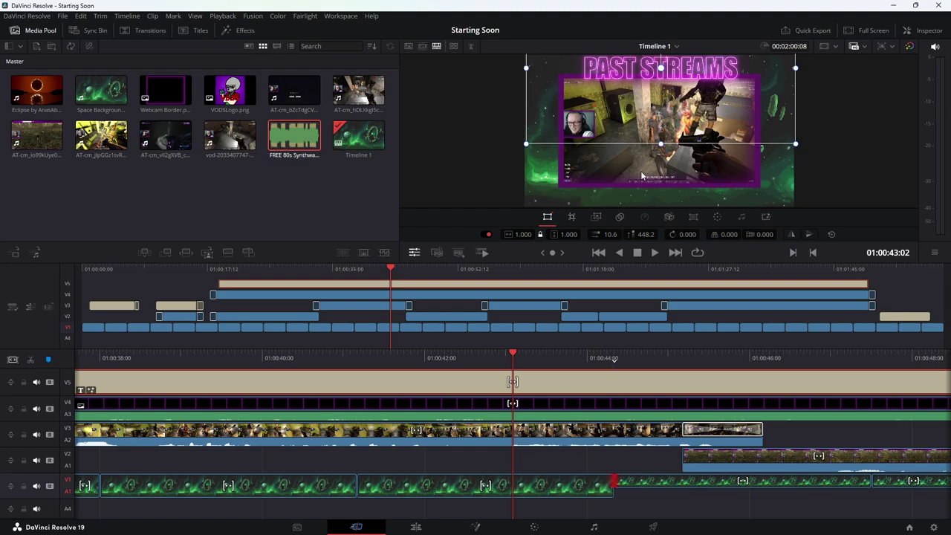
left_click(611, 234)
type("0")
key("Return")
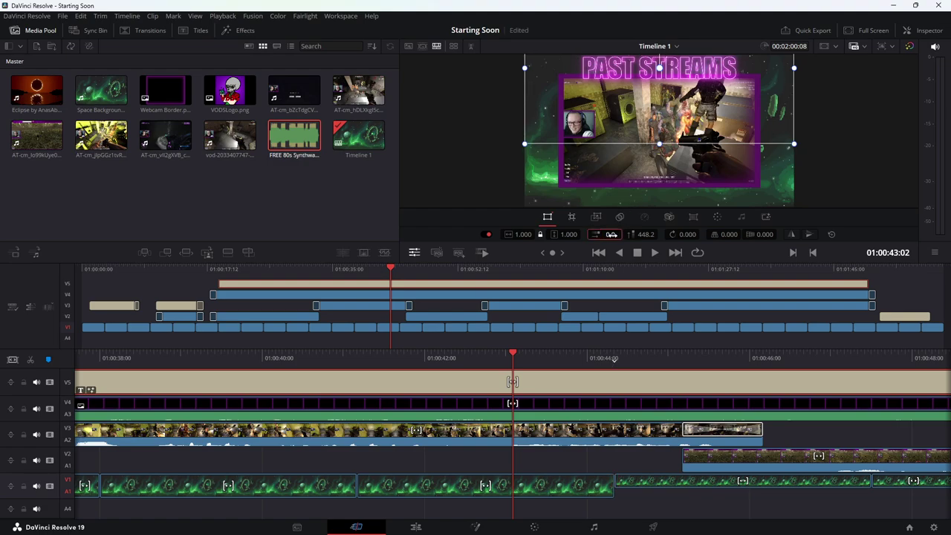
Back on the Edit page, add a short fade-out to the end of the PAST STREAMS title on Video 5
left_click(433, 527)
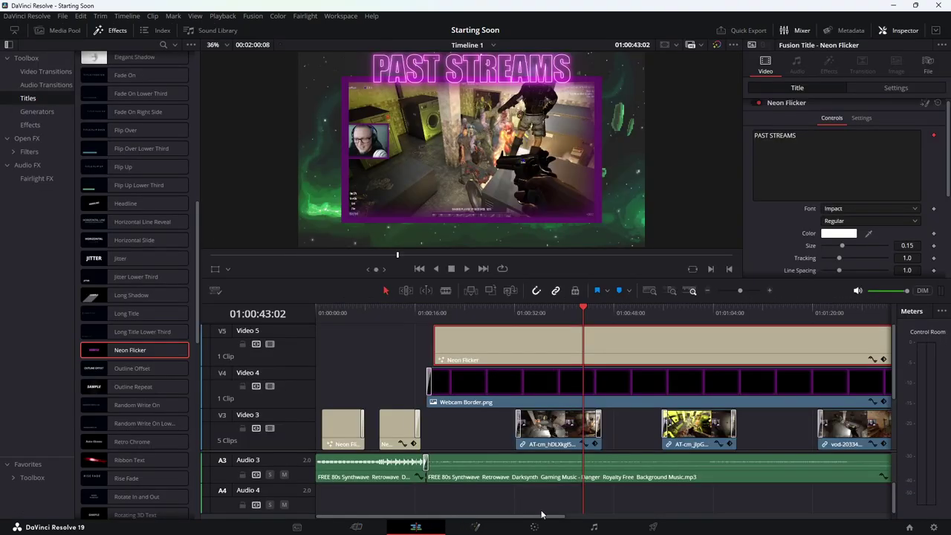
left_click_drag(546, 517, 697, 519)
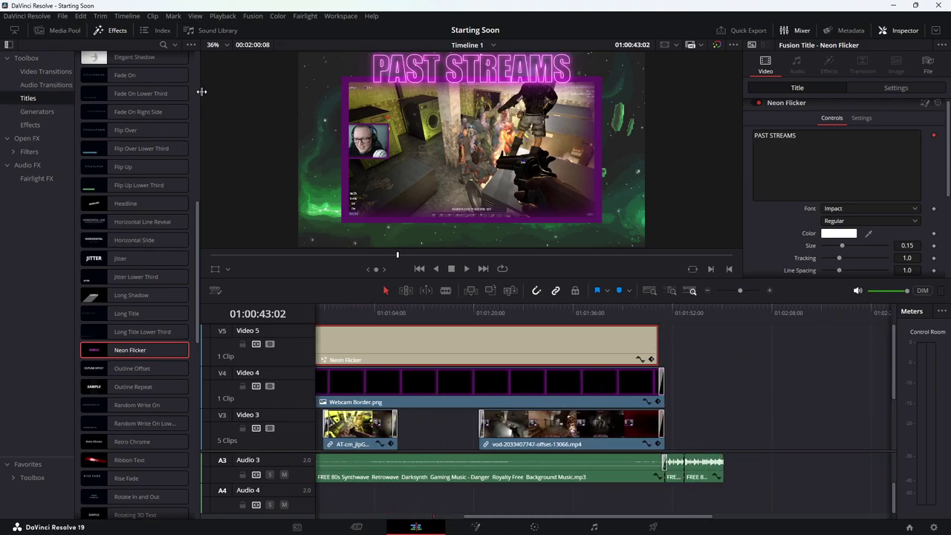
left_click(35, 72)
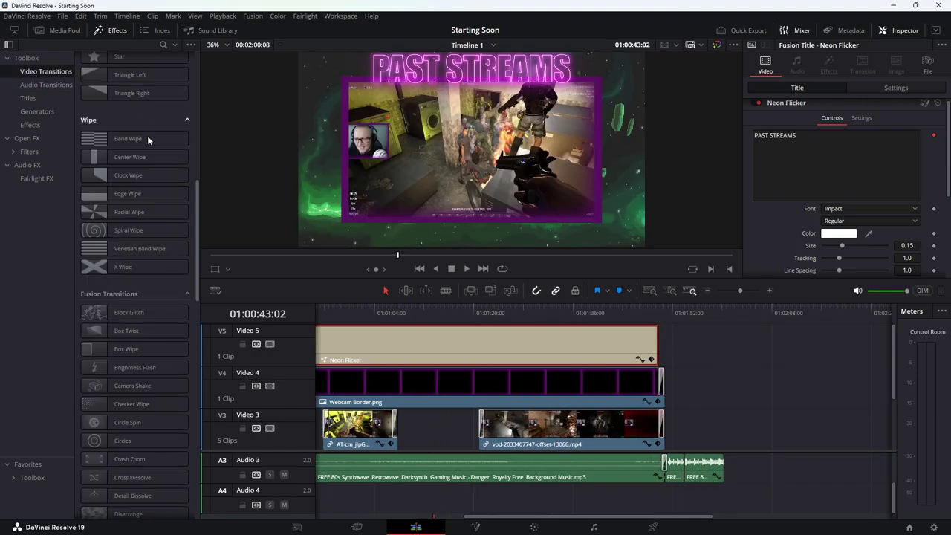
scroll(148, 137, "up", 6)
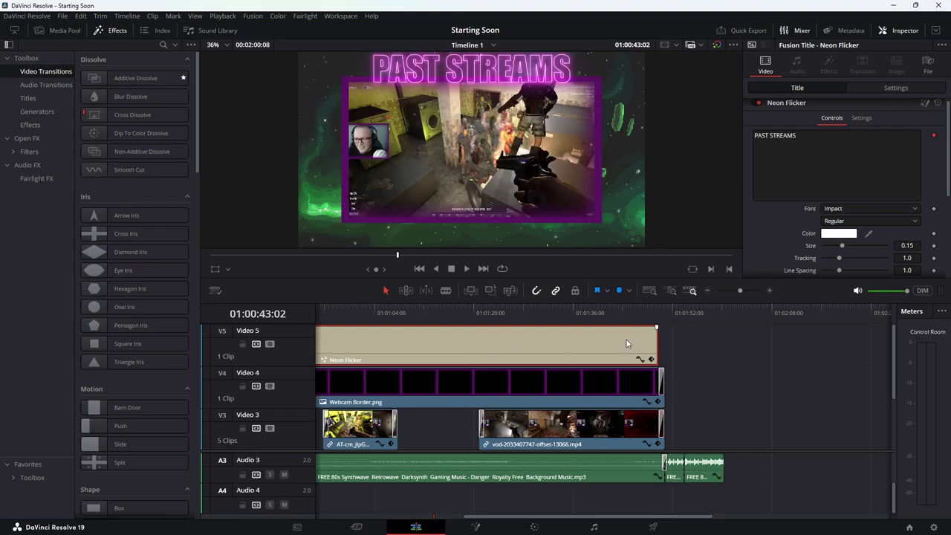
left_click_drag(656, 326, 653, 327)
key("ctrl+equal")
key("ctrl+equal")
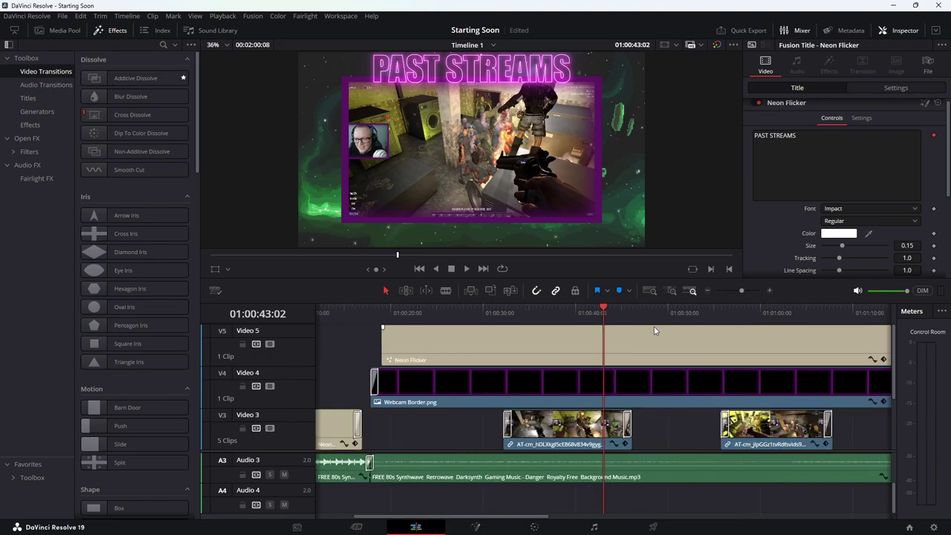
key("ctrl+equal")
left_click_drag(514, 519, 789, 519)
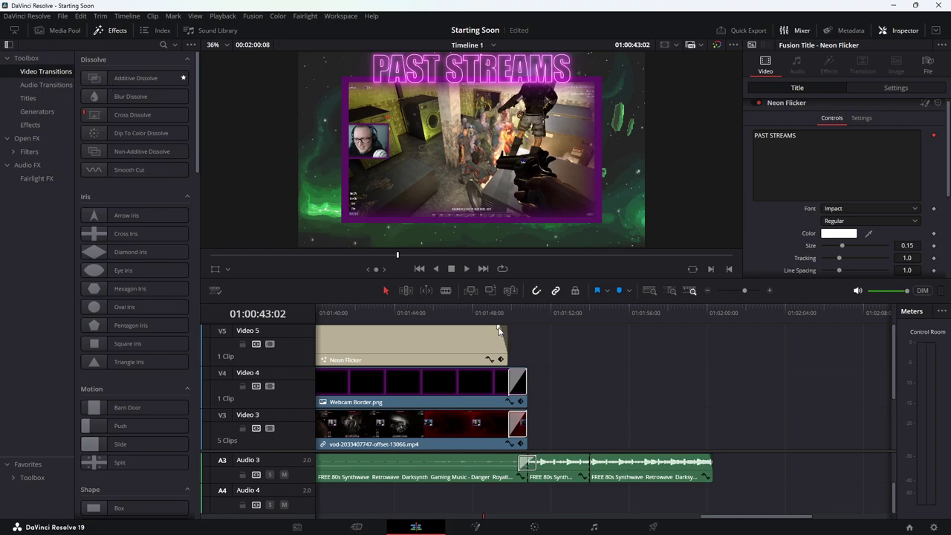
Play back the timeline from the VODs title through the PAST STREAMS section and its ending to review the edit
scroll(446, 346, "down", 5)
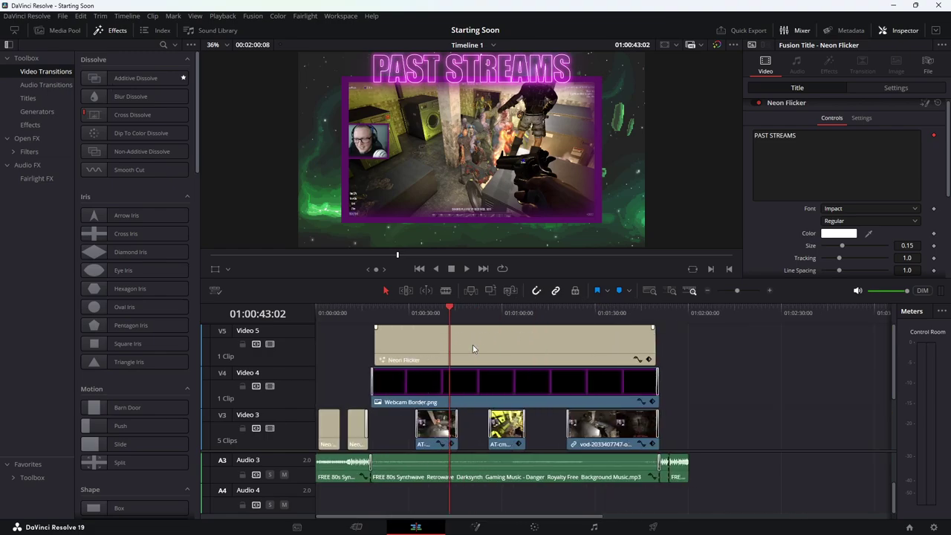
left_click(350, 311)
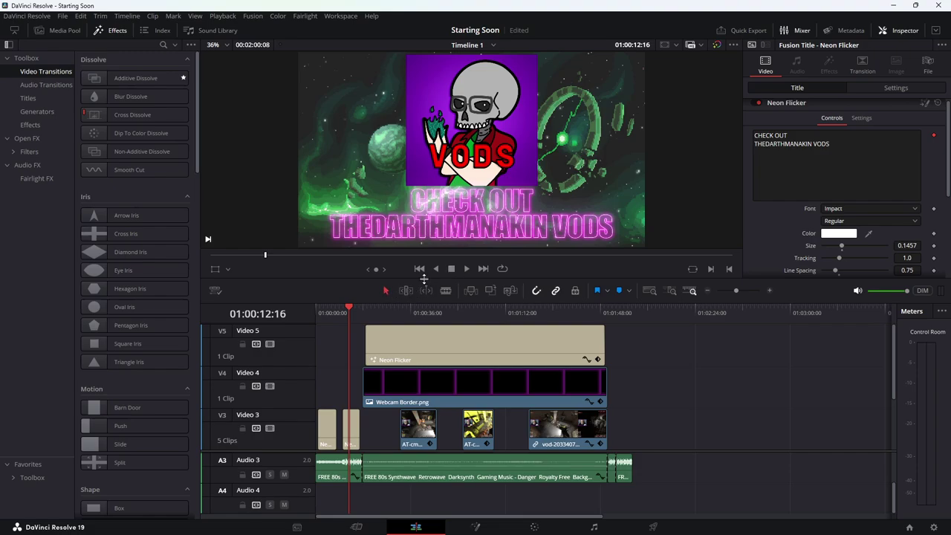
left_click(466, 269)
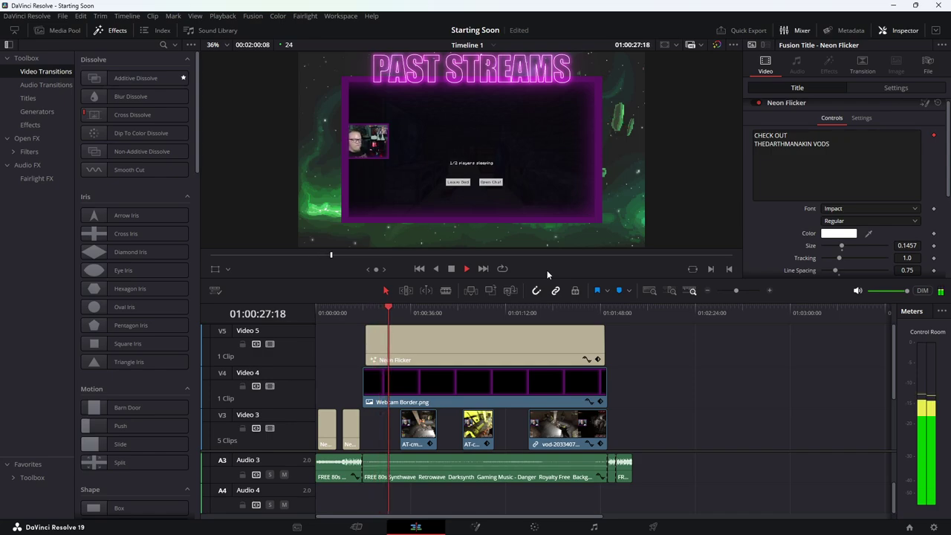
left_click(599, 311)
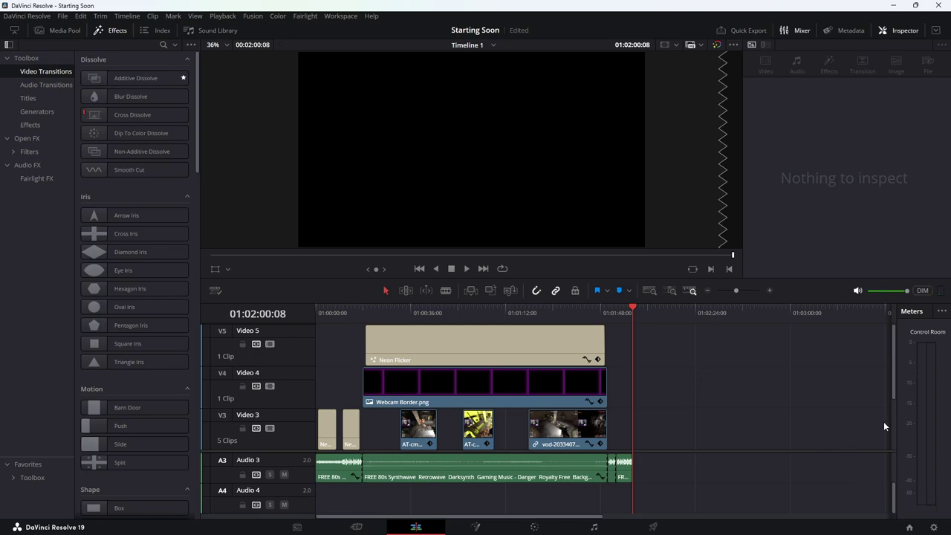
Remove the fade-out from the end of the last Space Background clip on Video 1
scroll(900, 395, "down", 3)
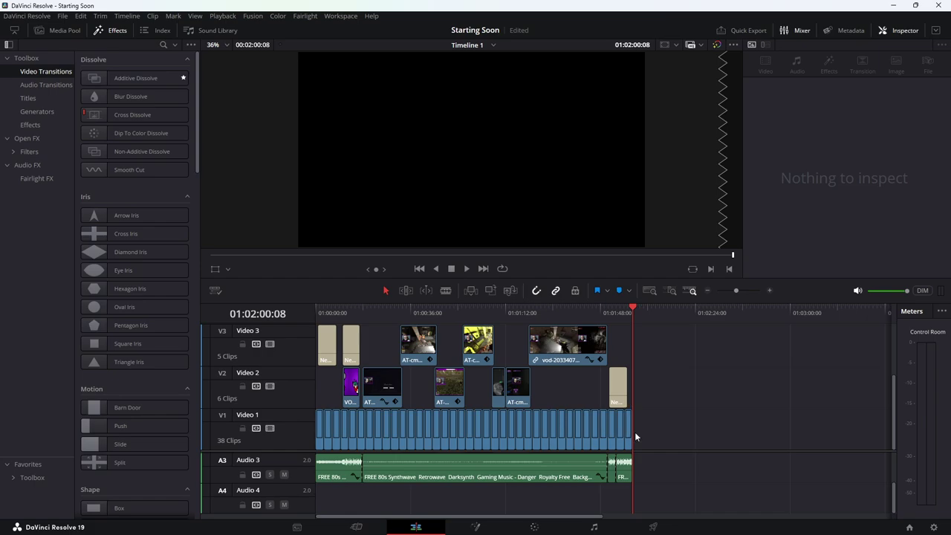
scroll(634, 431, "up", 5)
scroll(631, 433, "up", 3)
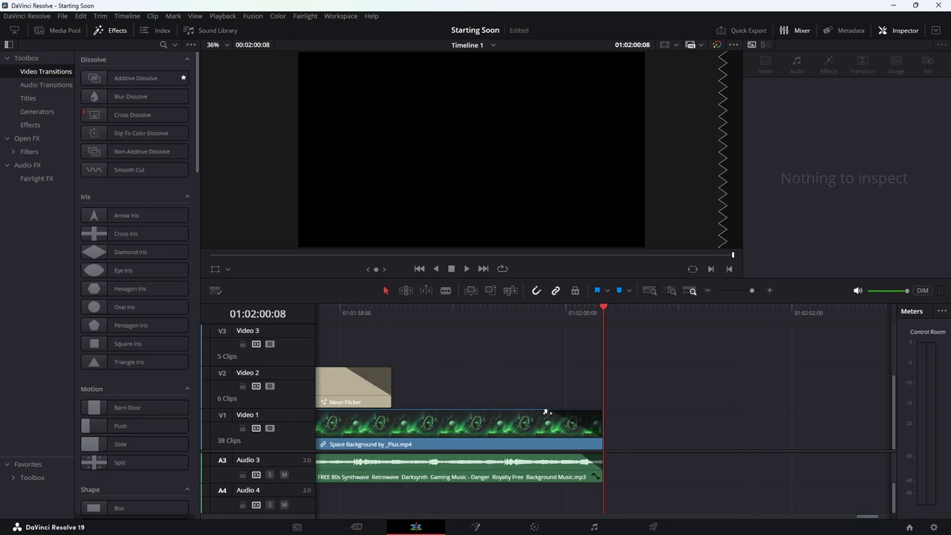
left_click_drag(545, 411, 603, 414)
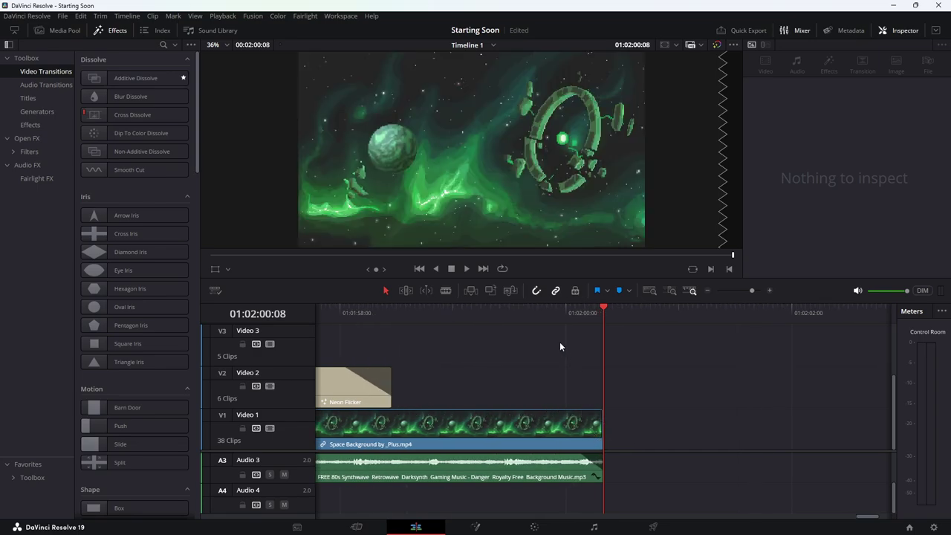
Play back the last seconds of the timeline to check the background and music ending
left_click(538, 311)
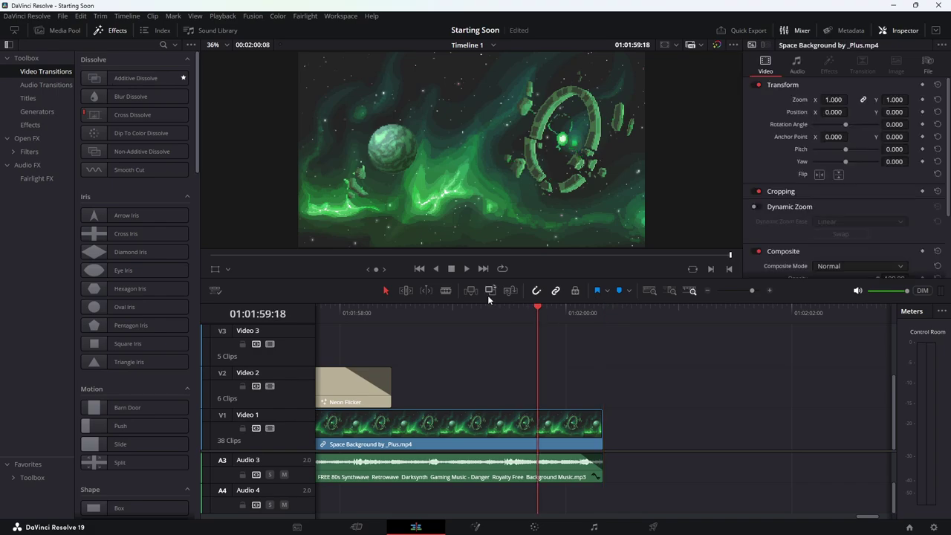
left_click(412, 308)
left_click(341, 308)
key("space")
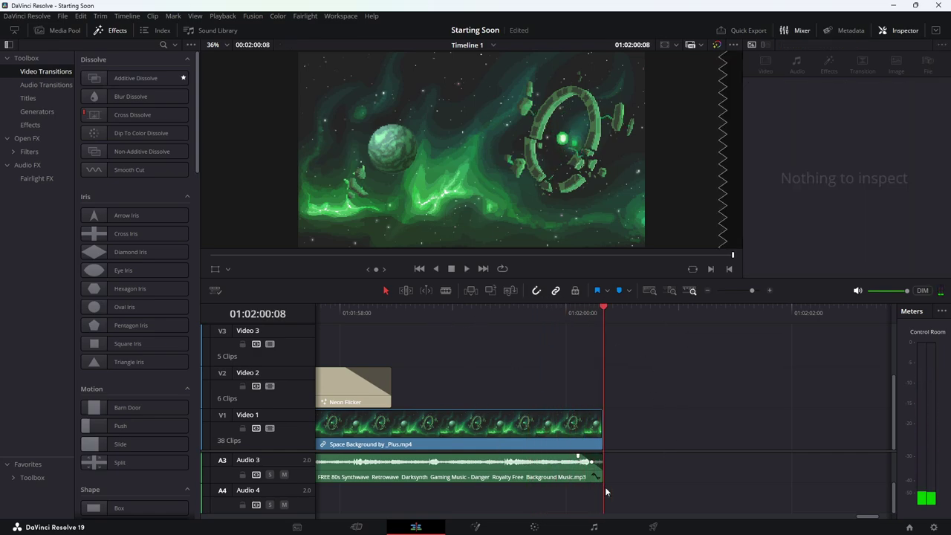
On the Deliver page, set the render file name to "Starting Soon"
left_click(653, 527)
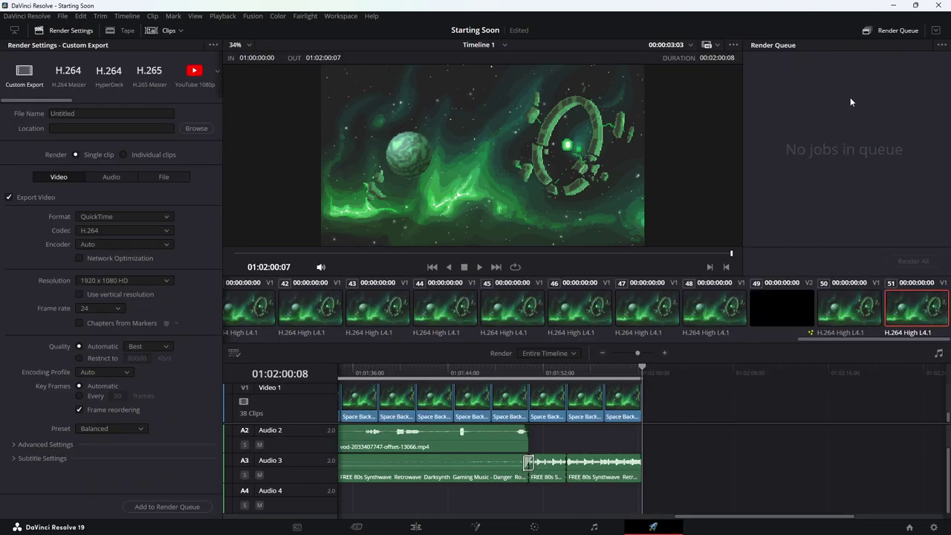
left_click(67, 113)
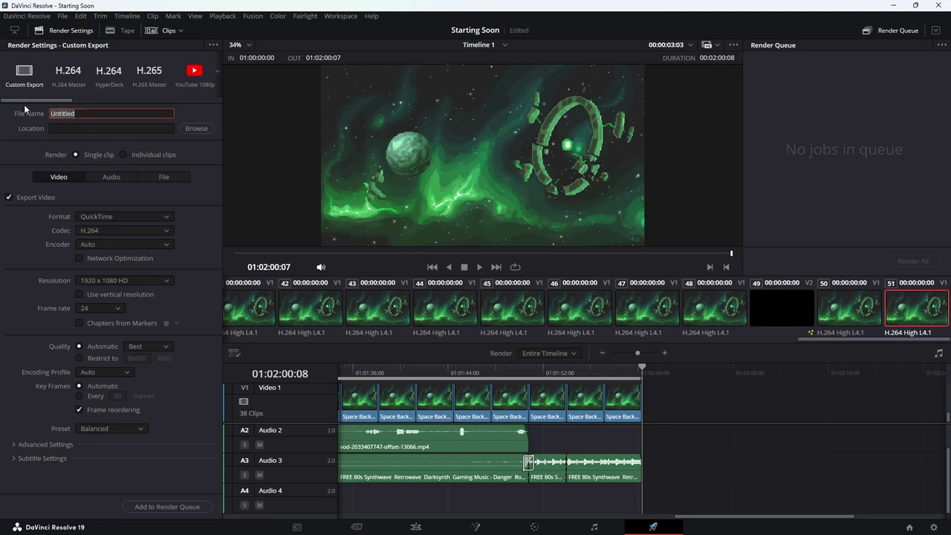
type("e")
Set the render location to the Twitch Overlay folder inside Pictures > Twitch, keeping "Starting Soon" as the file name
left_click(189, 128)
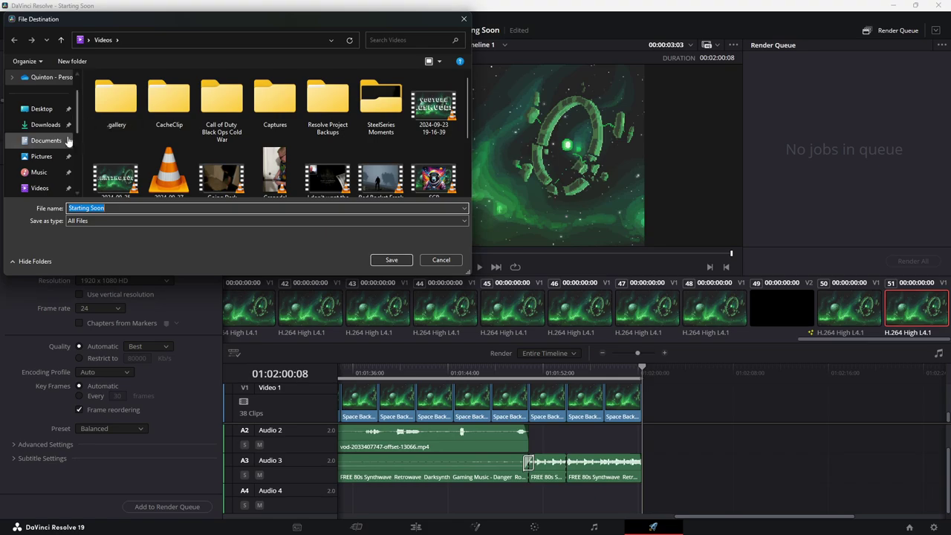
left_click(37, 160)
double_click(158, 169)
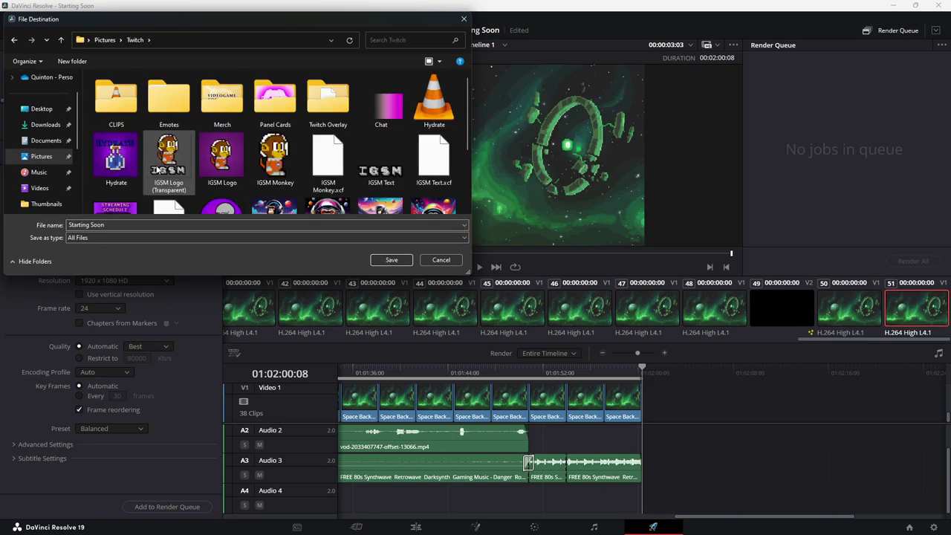
double_click(327, 103)
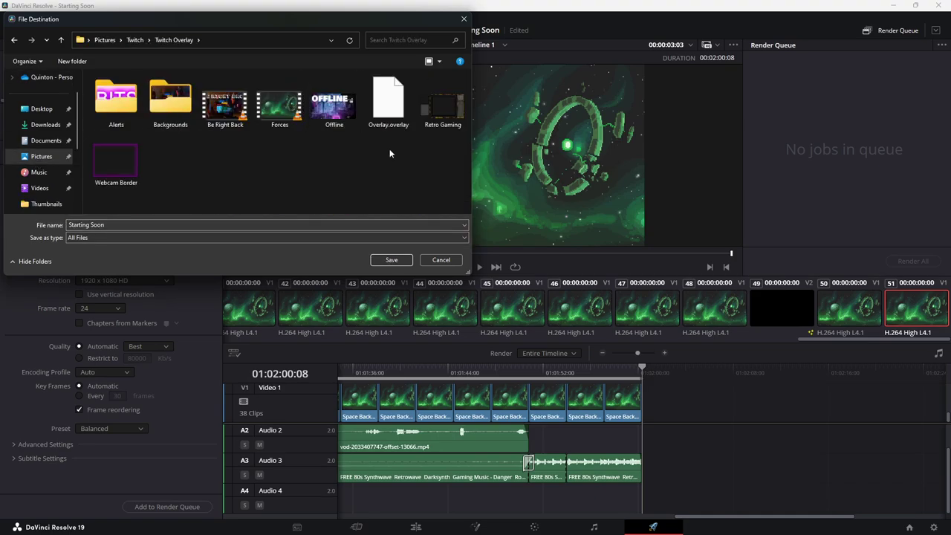
left_click(392, 260)
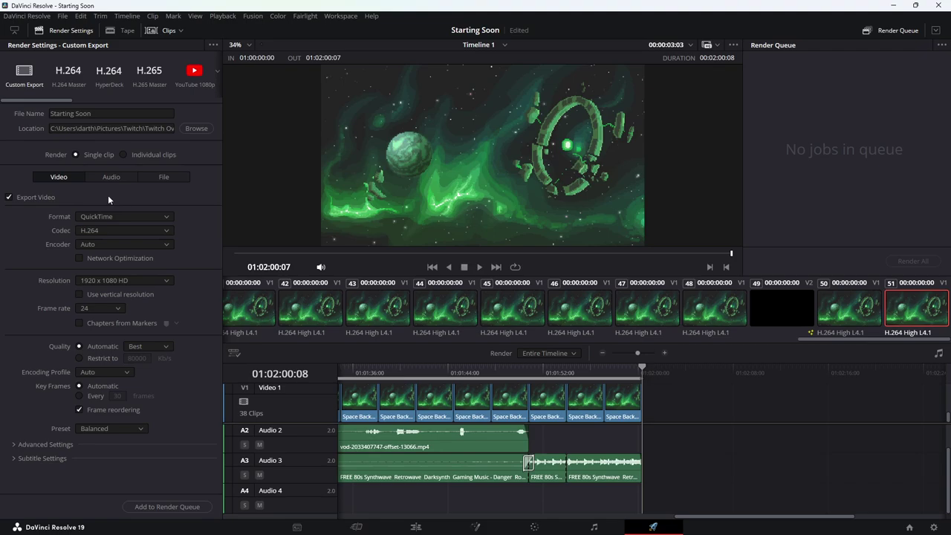
Set the export frame rate to 30 (3:2), and queue and render the Starting Soon timeline
left_click(119, 307)
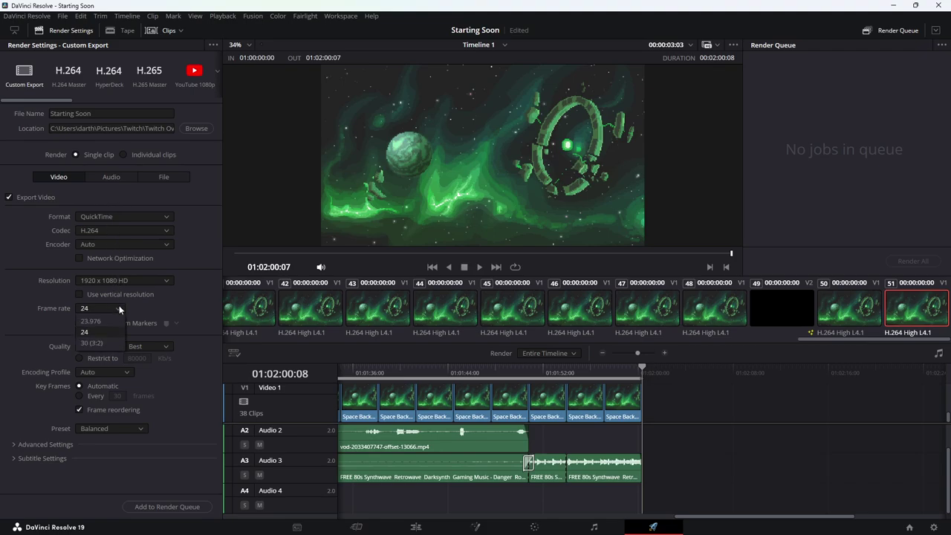
left_click(106, 342)
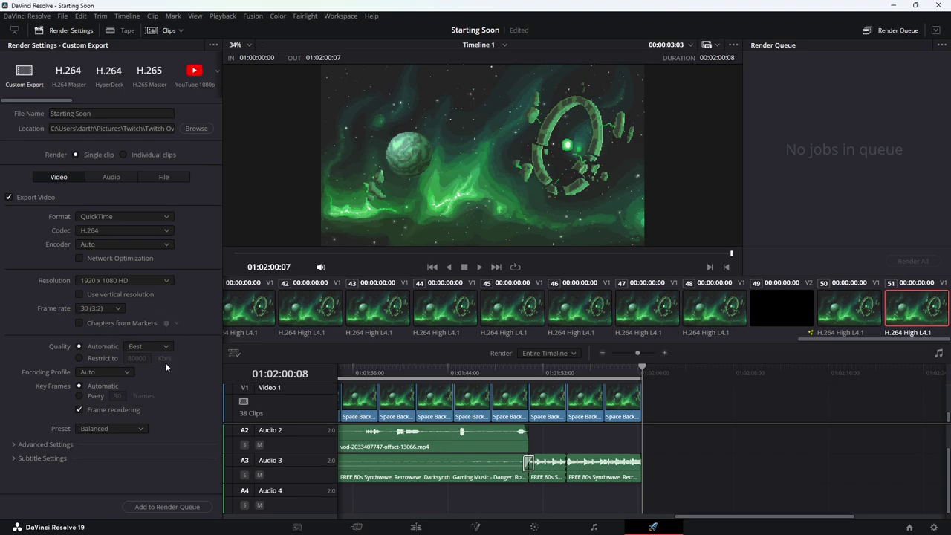
left_click(170, 506)
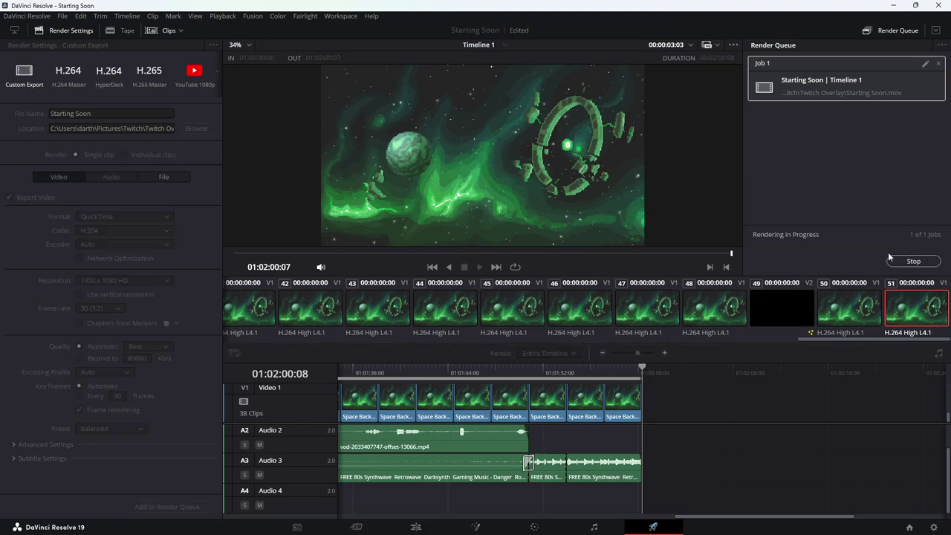
left_click(895, 262)
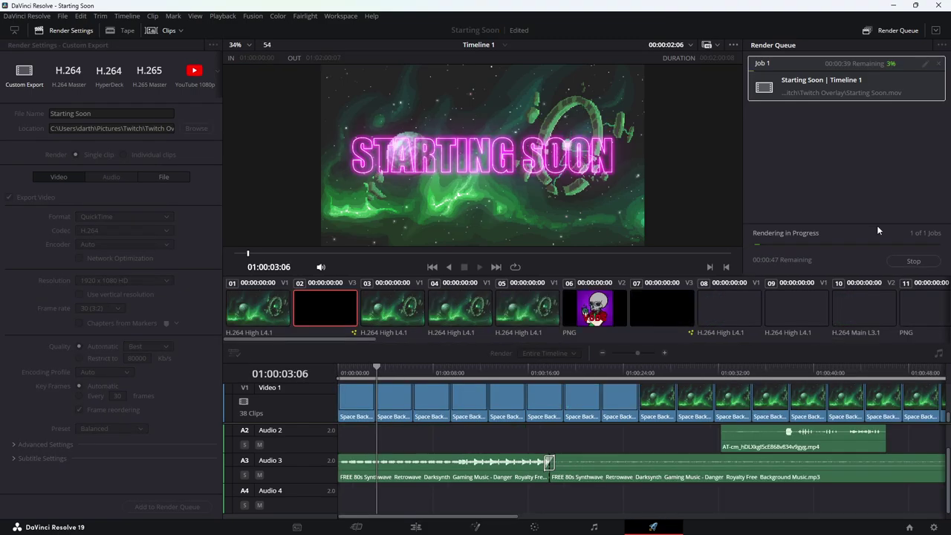